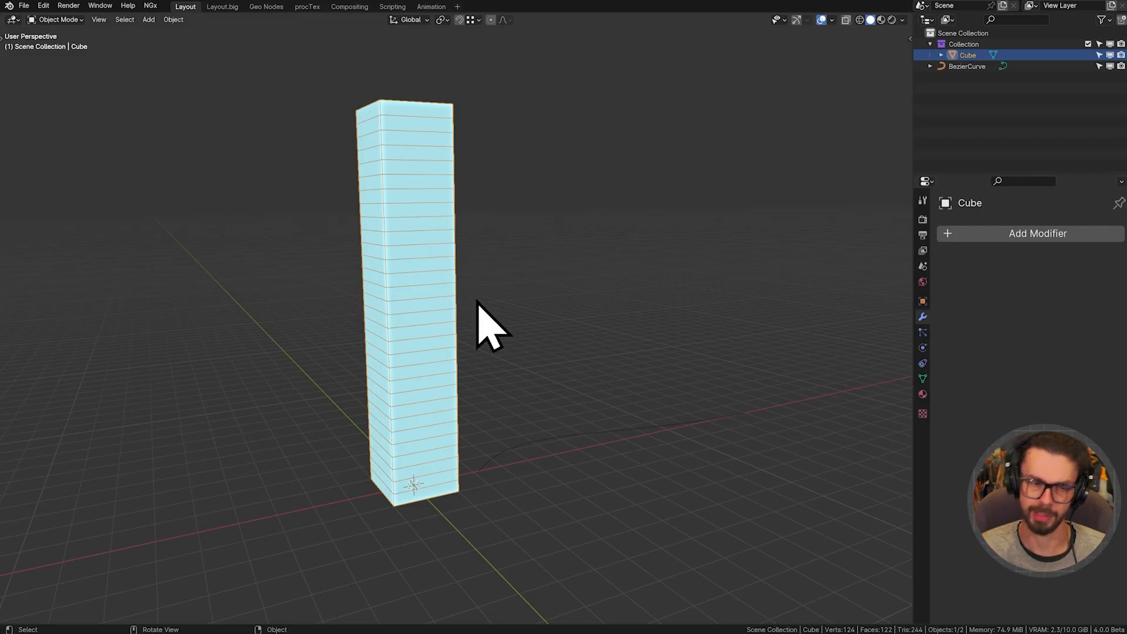
- Move the Bezier curve up beside the tall box and rotate it freely in 3D
left_click(538, 447)
key("g")
left_click(594, 310)
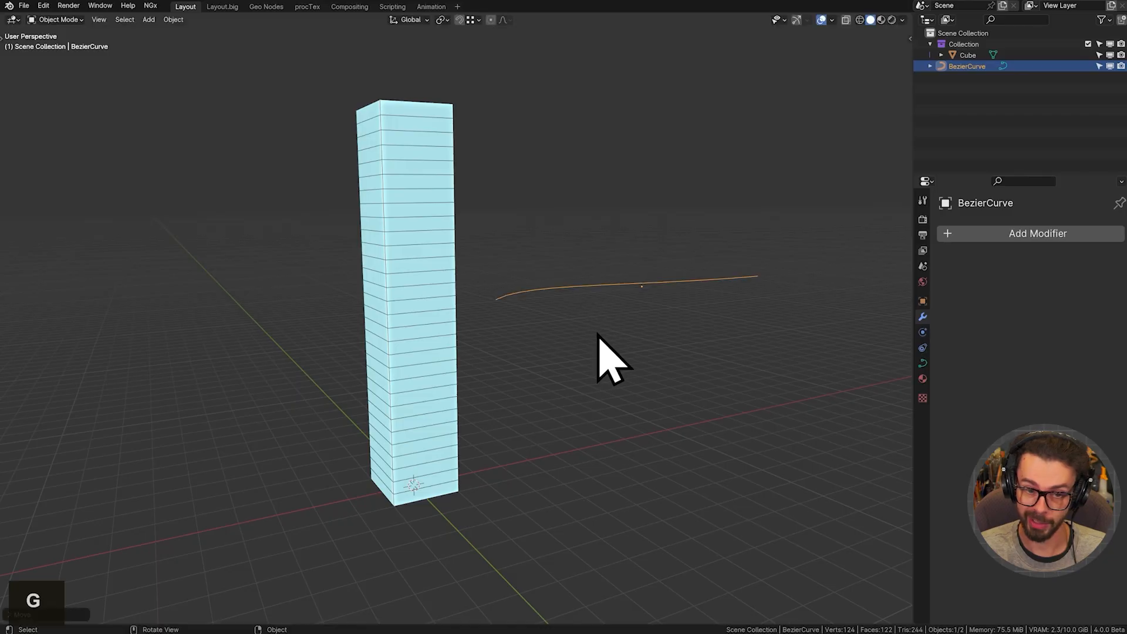
middle_click_drag(604, 352, 623, 334)
key("r")
key("r")
left_click(628, 378)
middle_click_drag(628, 382, 460, 202)
- Add the Curve Deform modifier to the tall box with BezierCurve as its object
left_click(383, 241)
middle_click_drag(383, 241, 423, 282)
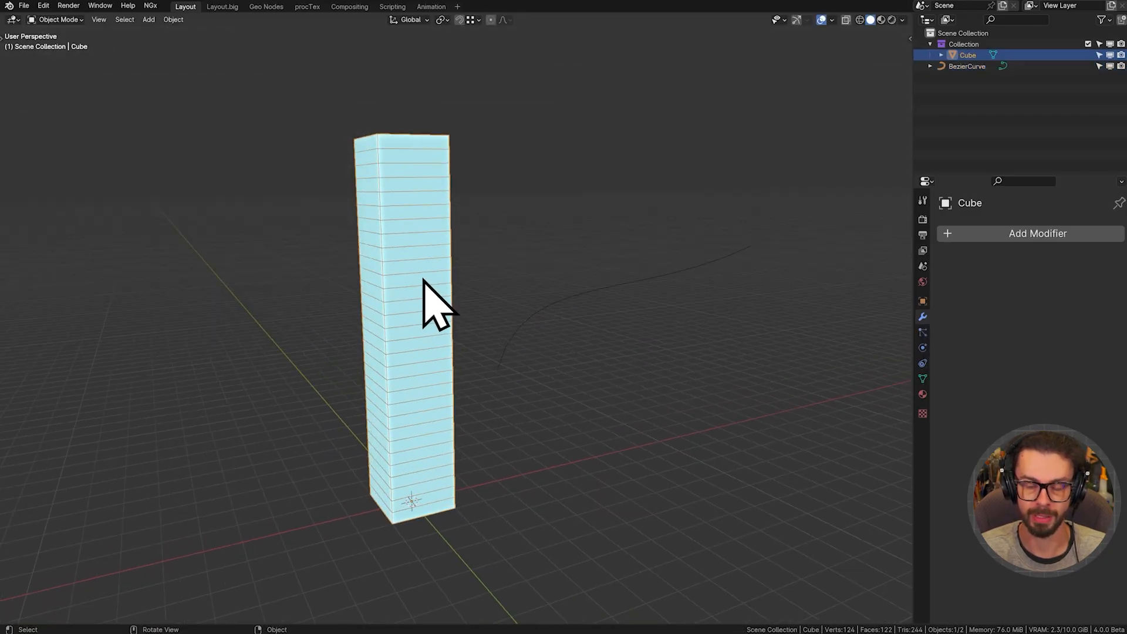
left_click(982, 237)
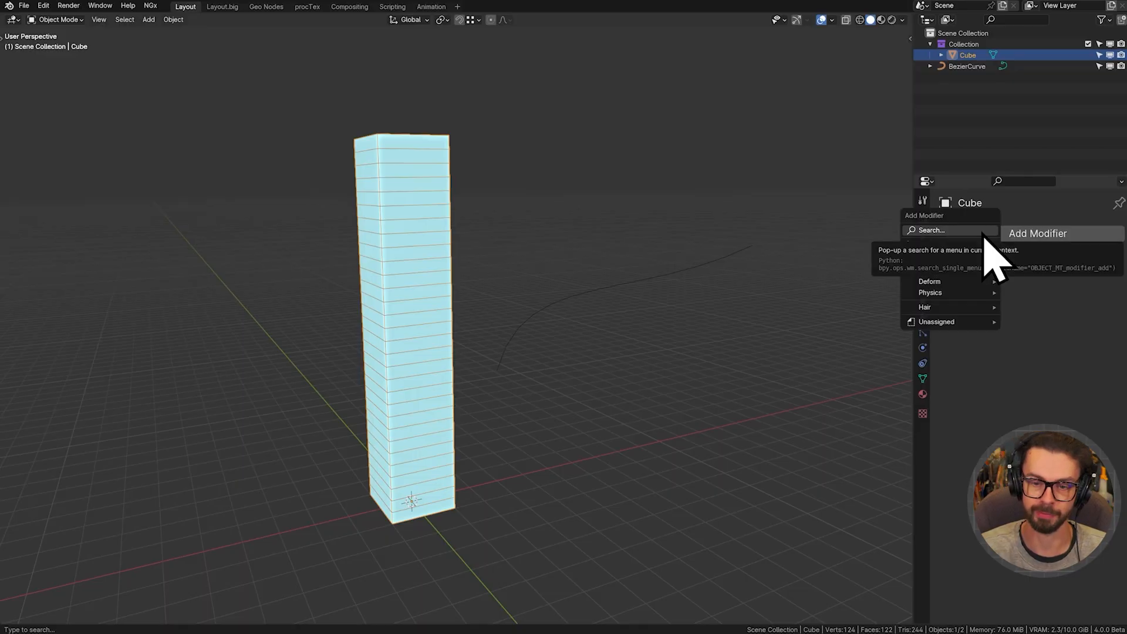
mouse_move(965, 321)
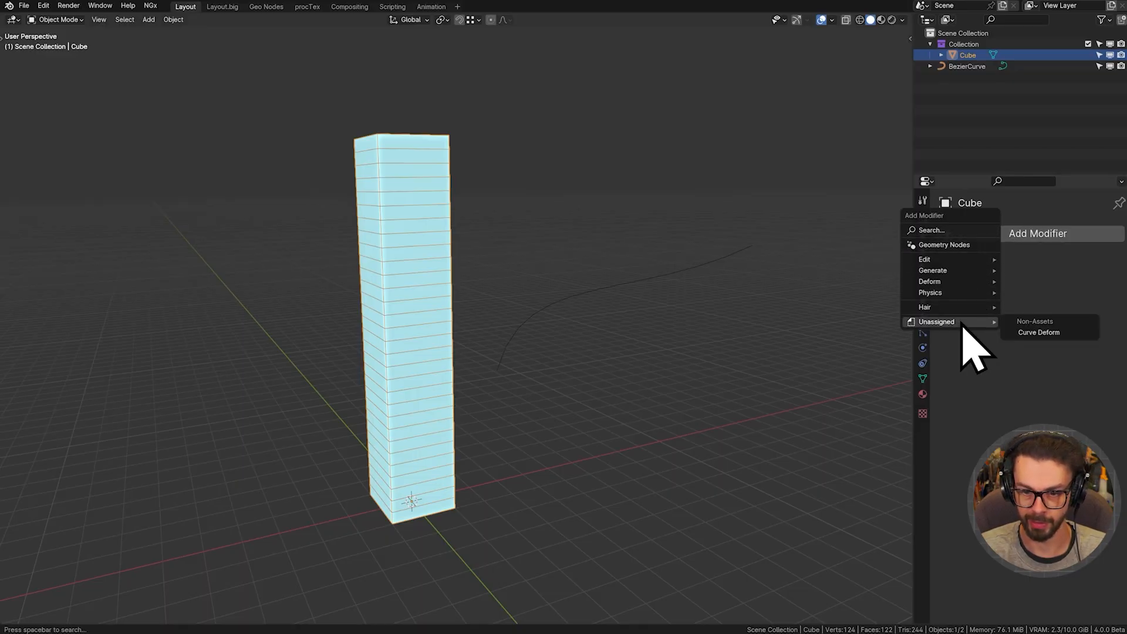
left_click(1039, 335)
middle_click_drag(623, 350, 614, 372)
- In the Bezier curve's Edit Mode, move and rotate the near end control point to reshape the bend
left_click(951, 67)
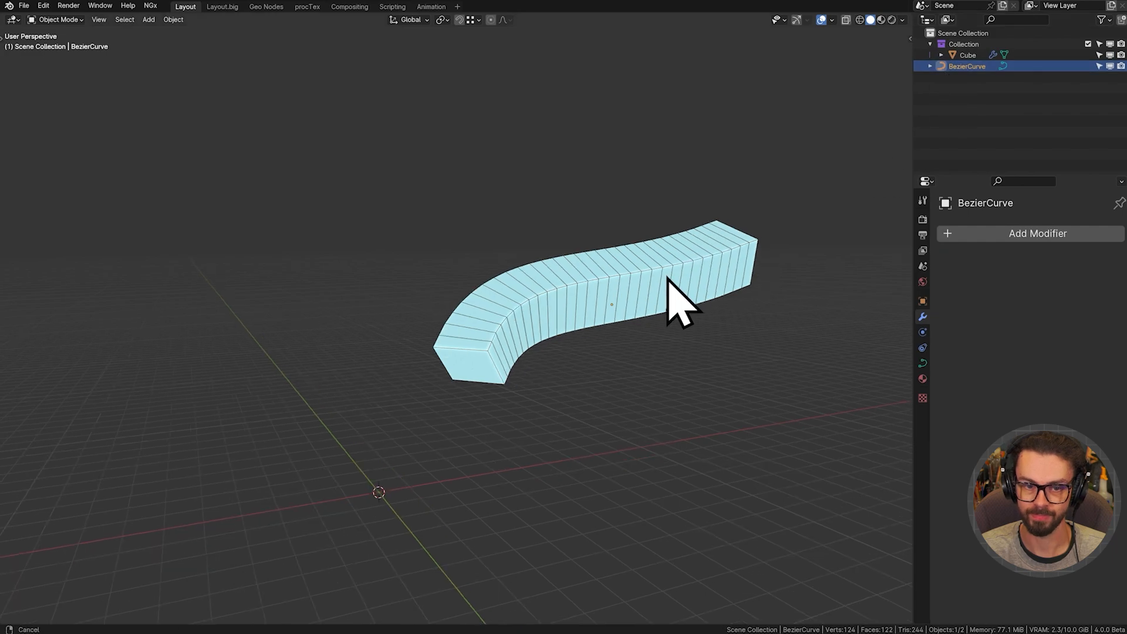
key("shift+Tab")
left_click(428, 372)
key("g")
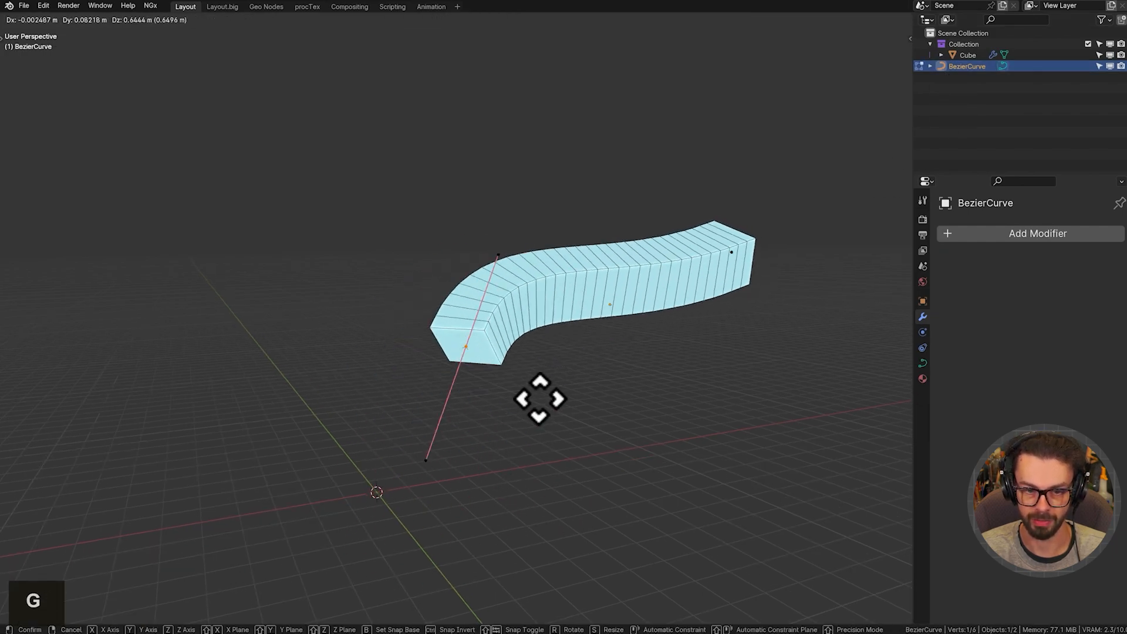
key("r")
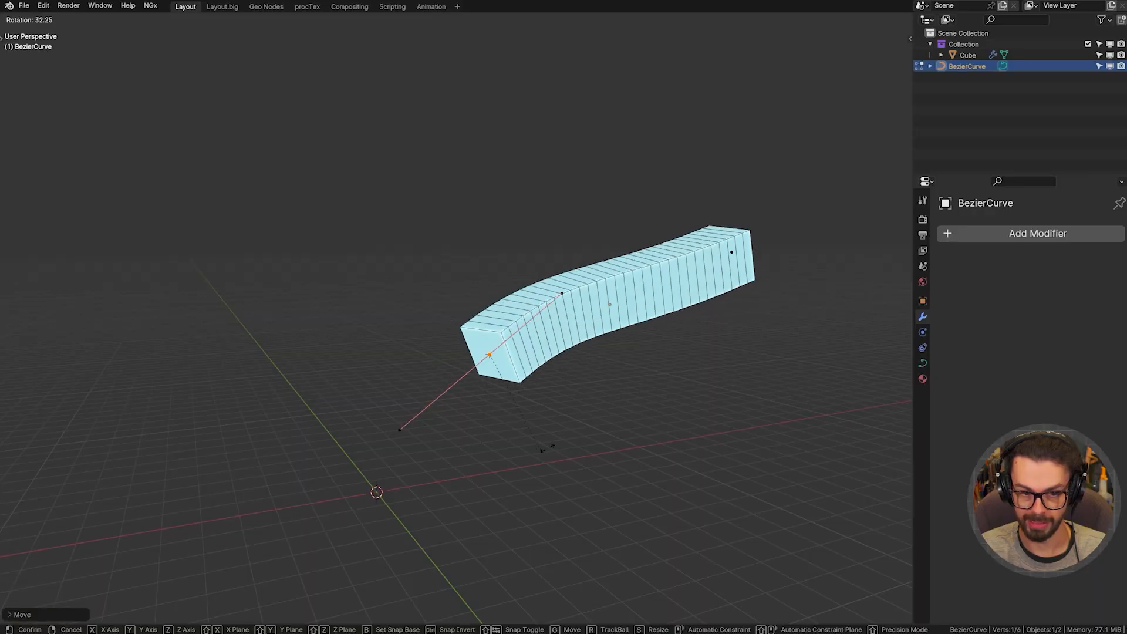
left_click(566, 446)
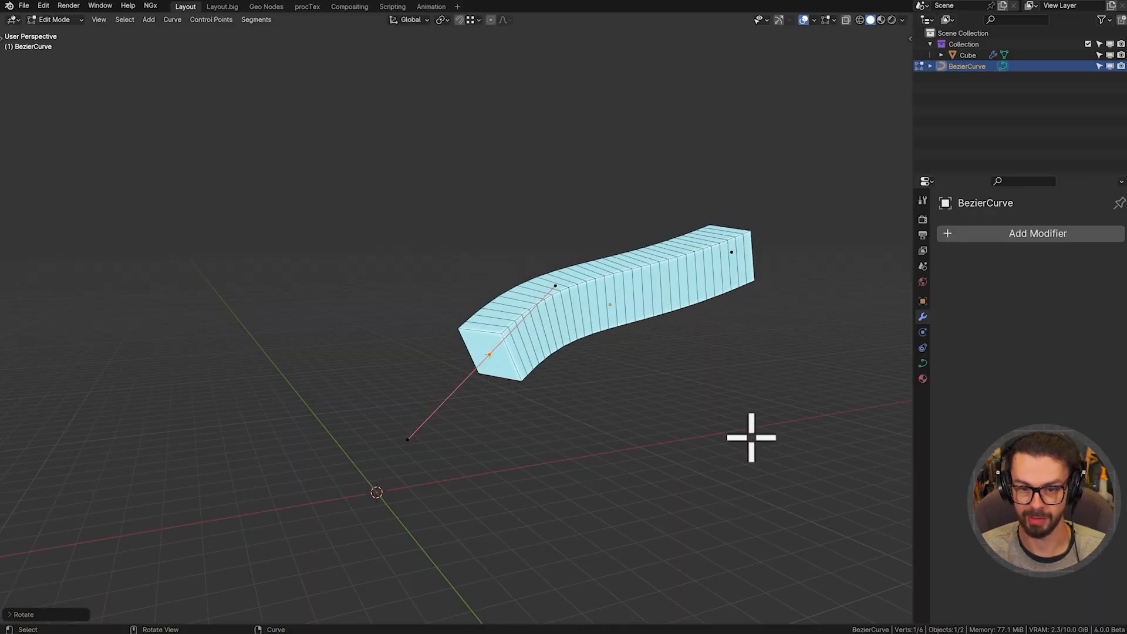
- Set the Bezier curve's Twist Method to Z-Up
left_click(923, 362)
left_click(1050, 350)
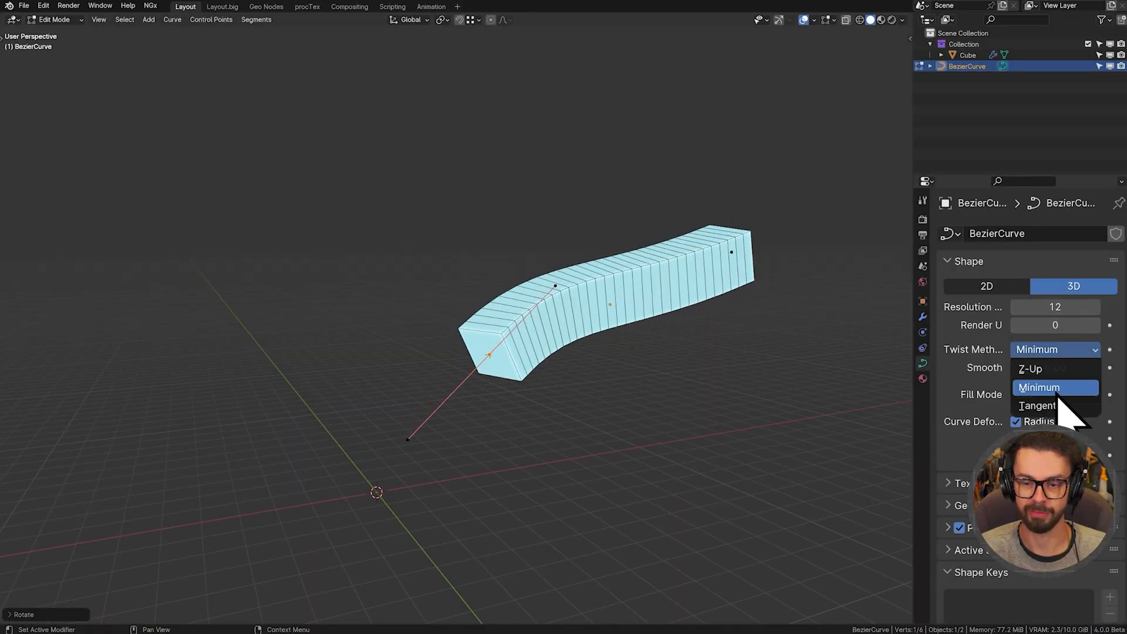
left_click(1036, 368)
- Move the near end control point outward again and trackball-rotate its handles to steepen the bend
key("g")
left_click(558, 322)
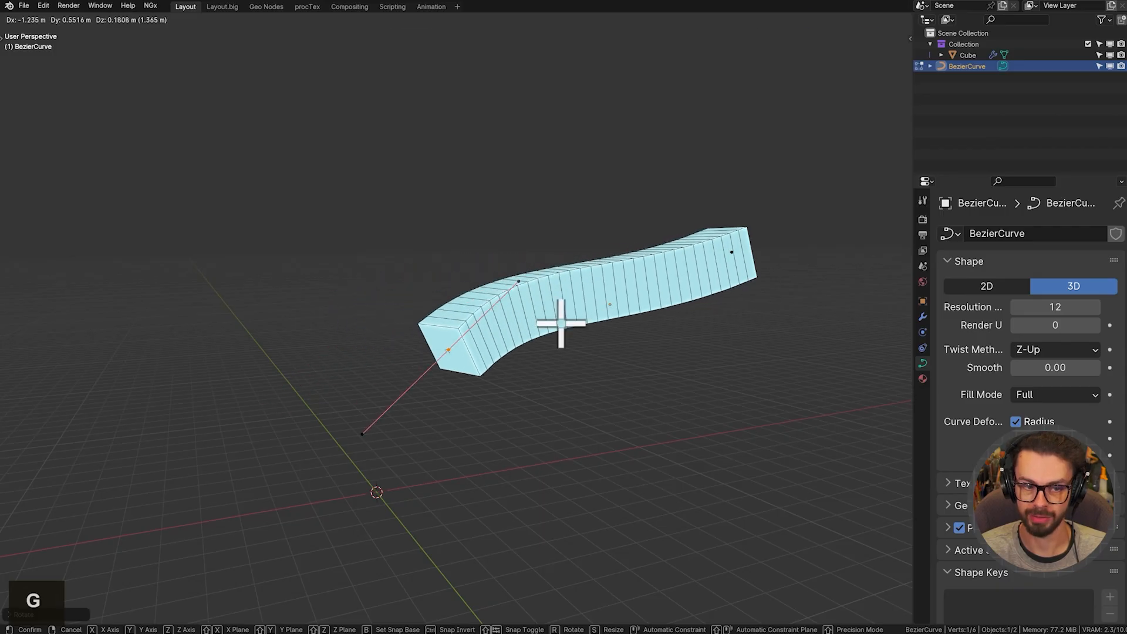
key("r")
key("r")
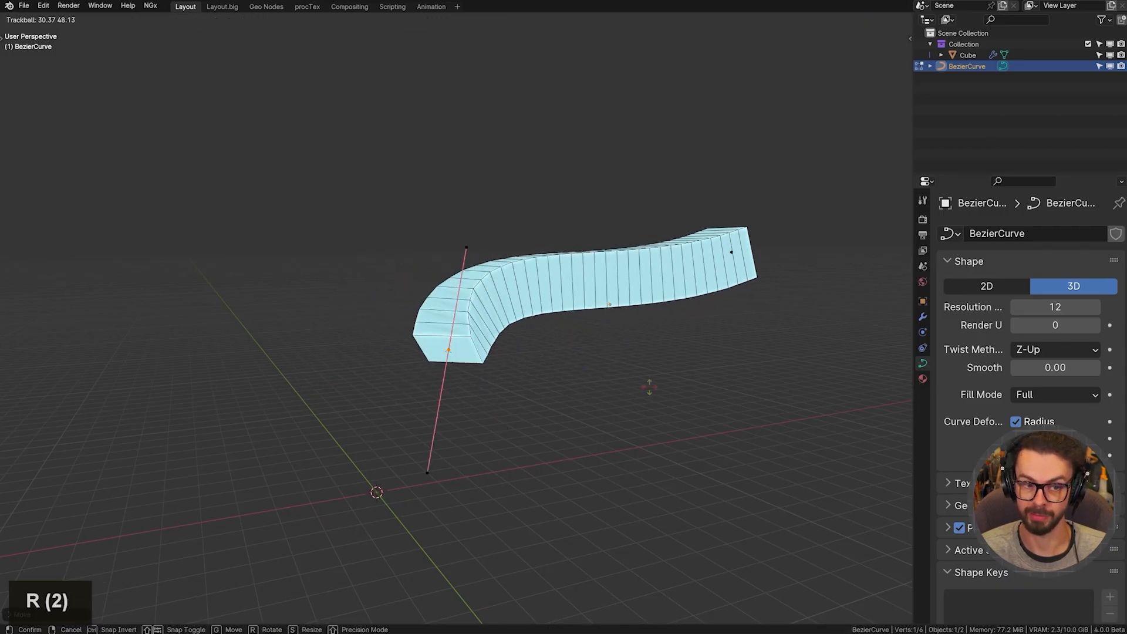
left_click(638, 382)
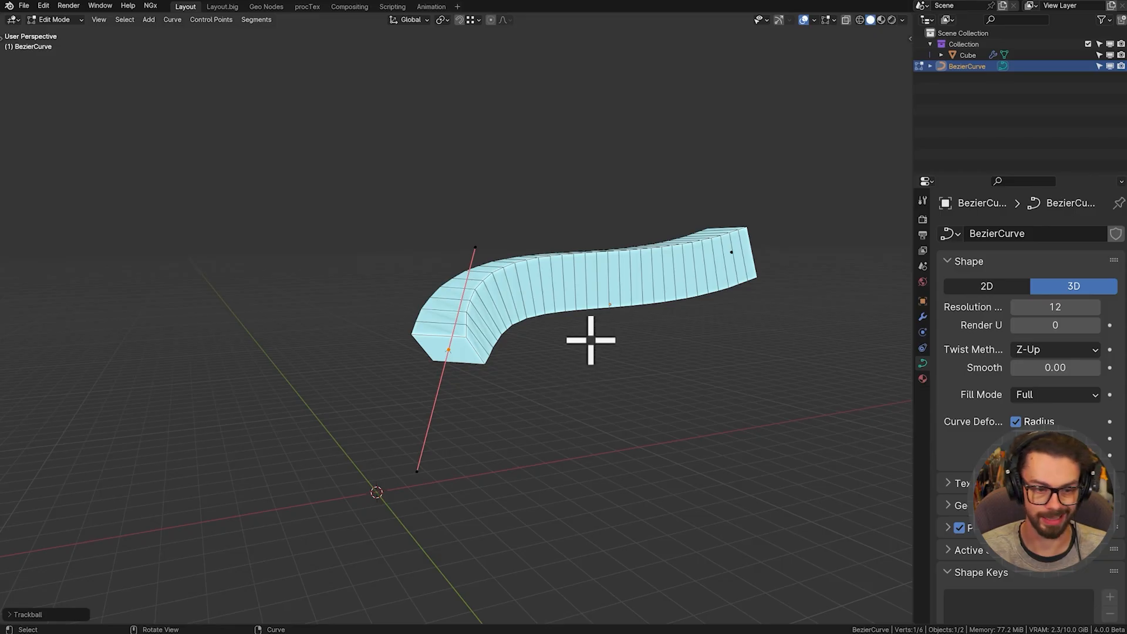
- Try tilting the near end control point, and shrink its radius until the box tapers to a narrow tip
key("ctrl+t")
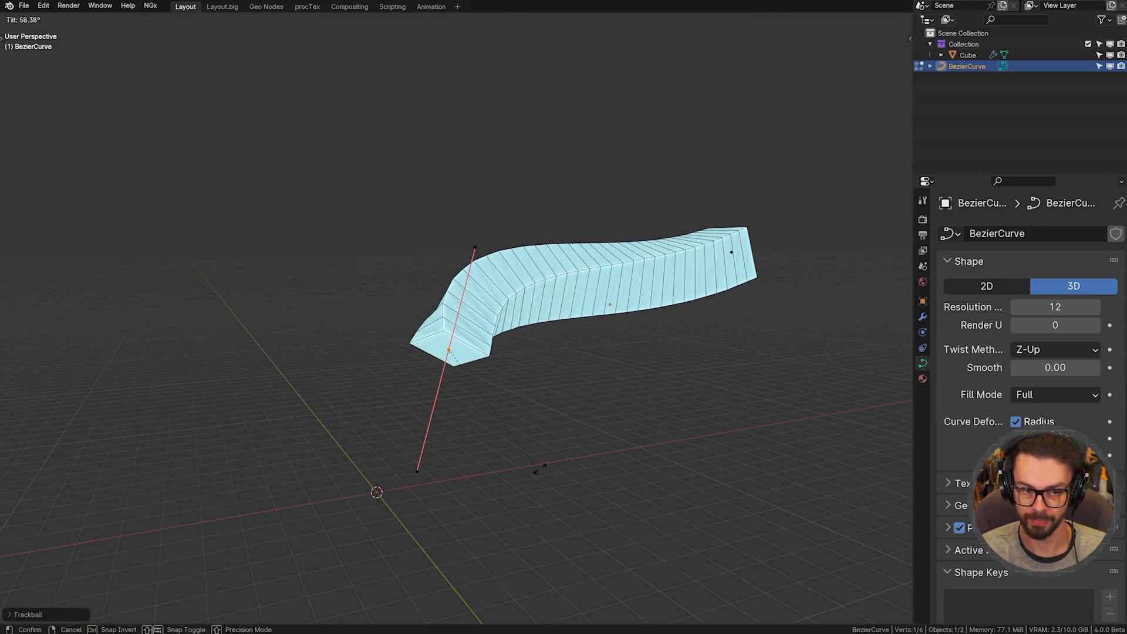
left_click(594, 372)
key("alt+s")
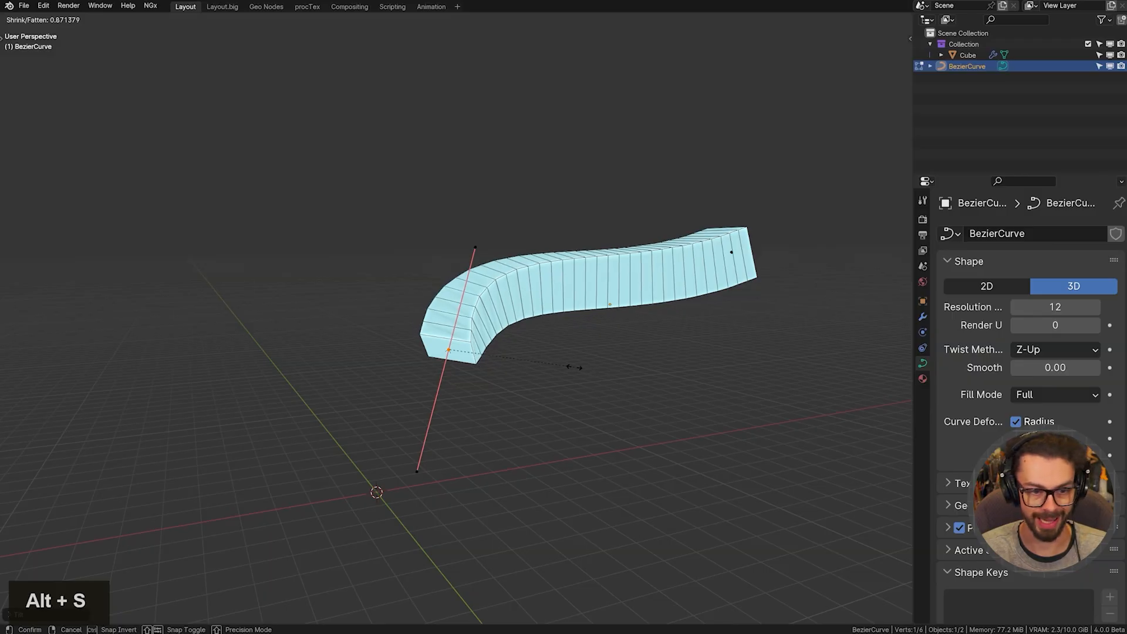
left_click(472, 356)
- Select all of the curve's control points and subdivide the curve
key("a")
right_click(564, 293)
left_click(564, 292)
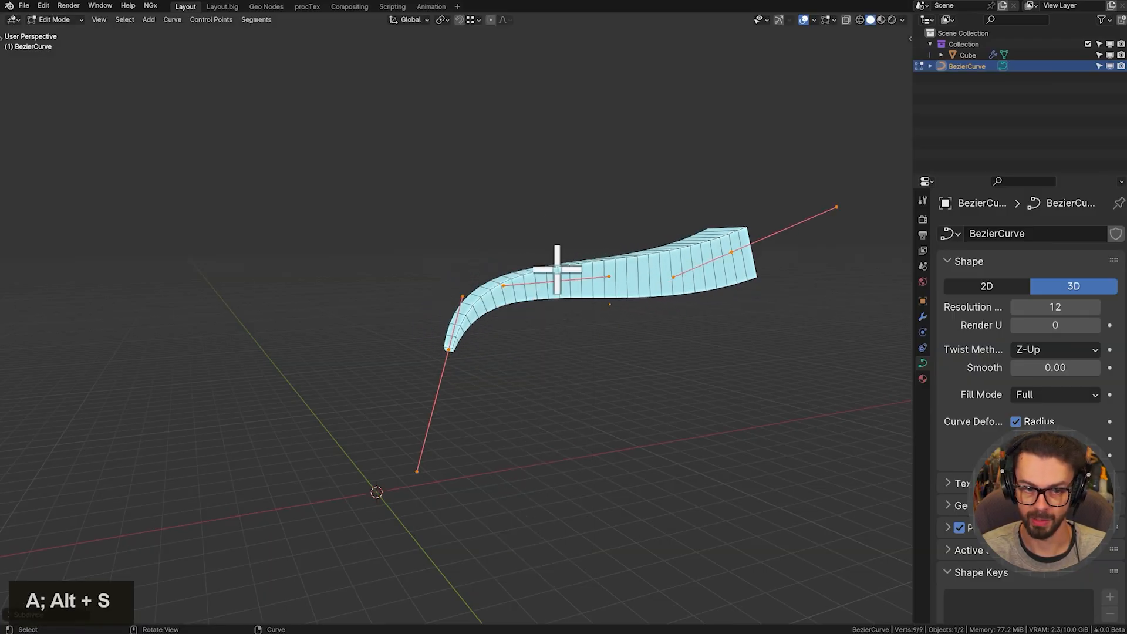
- Raise the curve's middle control point and increase its radius to fatten the box there
key("g")
left_click(581, 272)
key("alt+s")
left_click(605, 343)
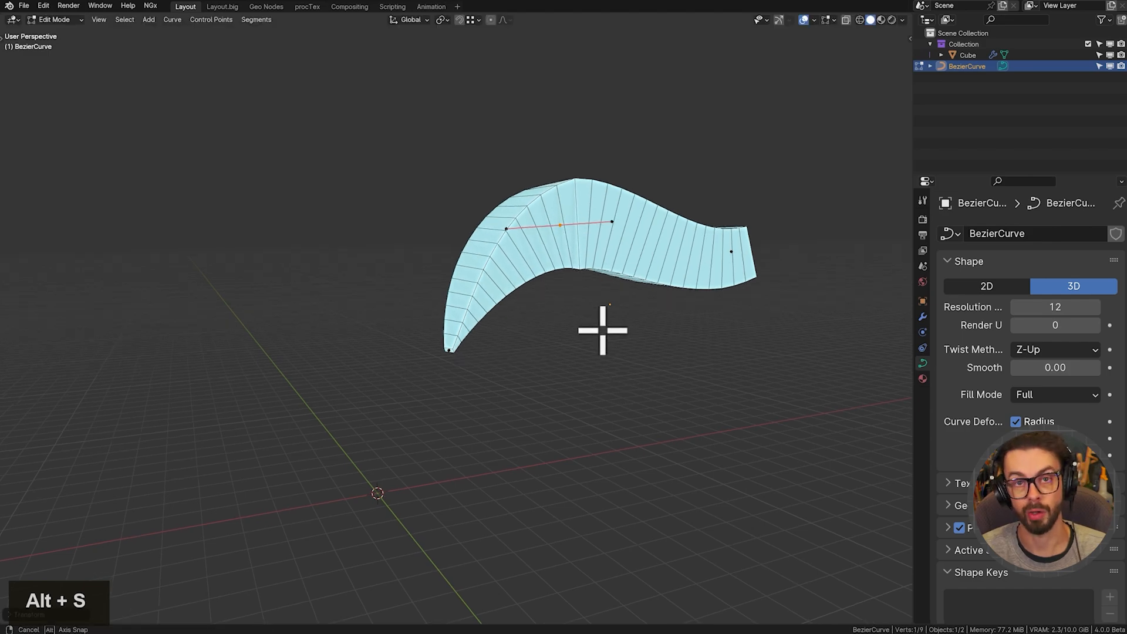
- Scale up the middle control point's handles and trackball-rotate them to slant the bend
middle_click_drag(604, 327, 549, 319)
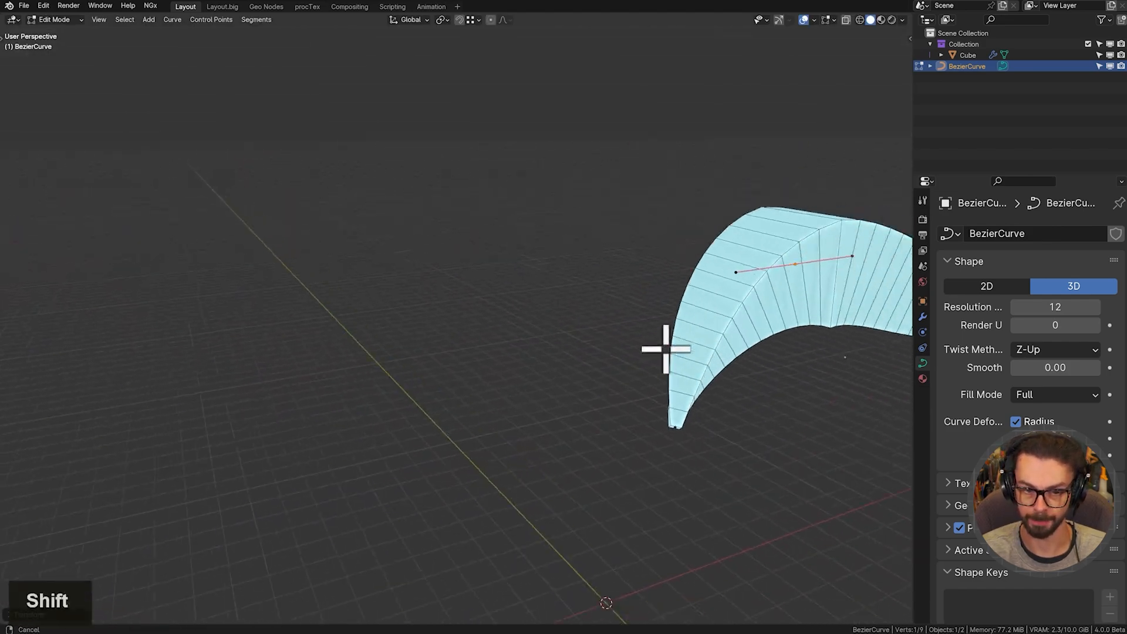
middle_click_drag(790, 365, 517, 381, "shift")
middle_click_drag(634, 385, 620, 229)
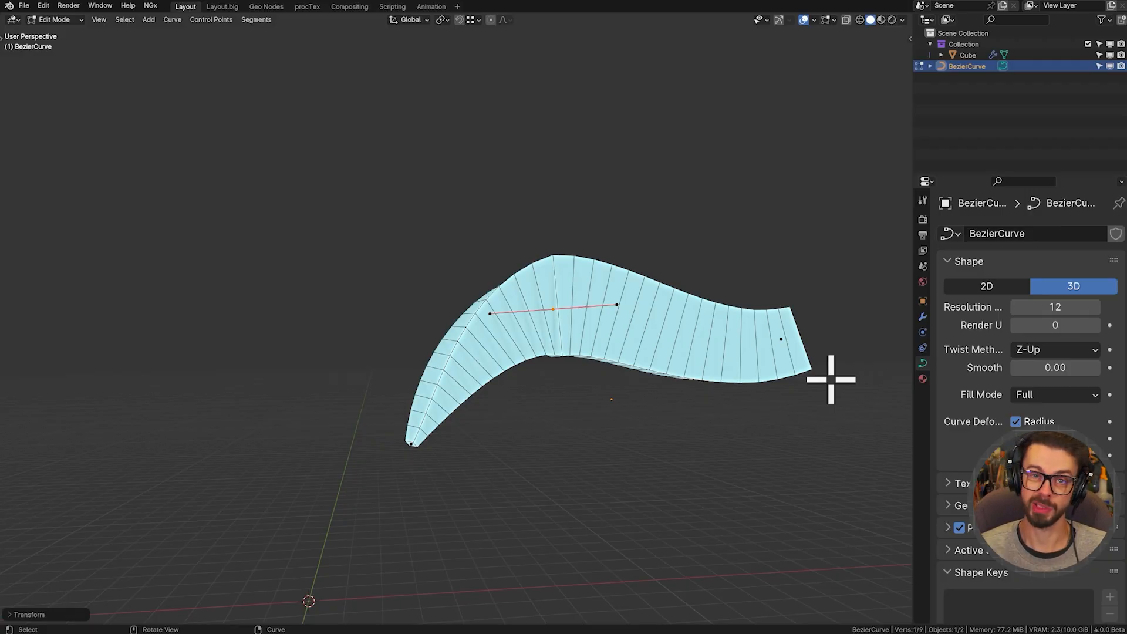
middle_click_drag(668, 356, 692, 367)
key("s")
key("s")
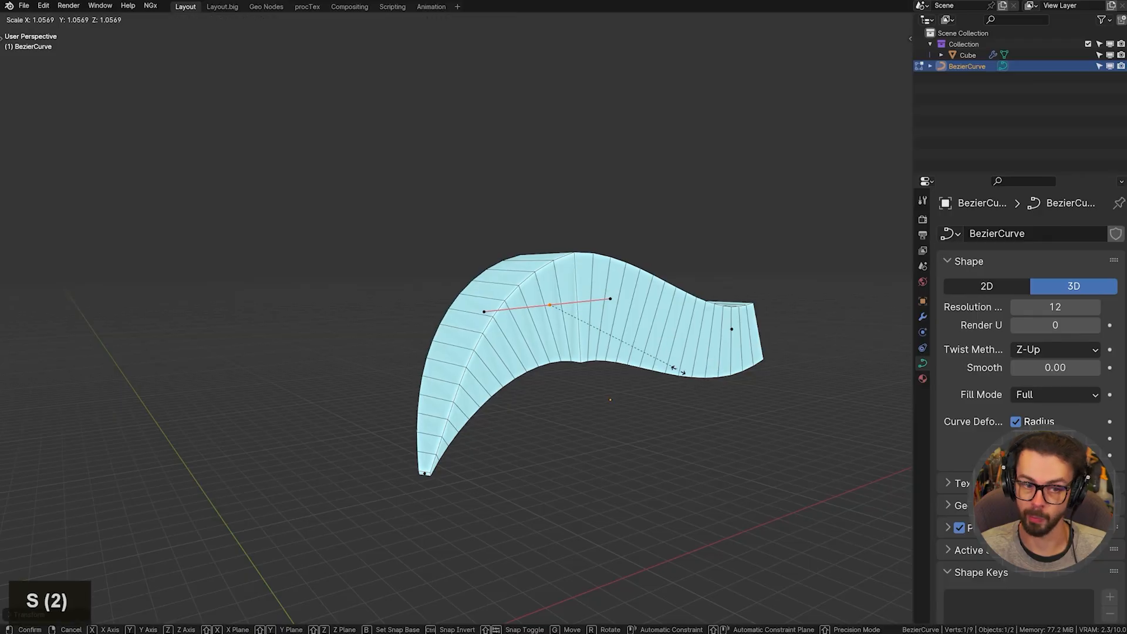
left_click(701, 428)
key("r")
key("r")
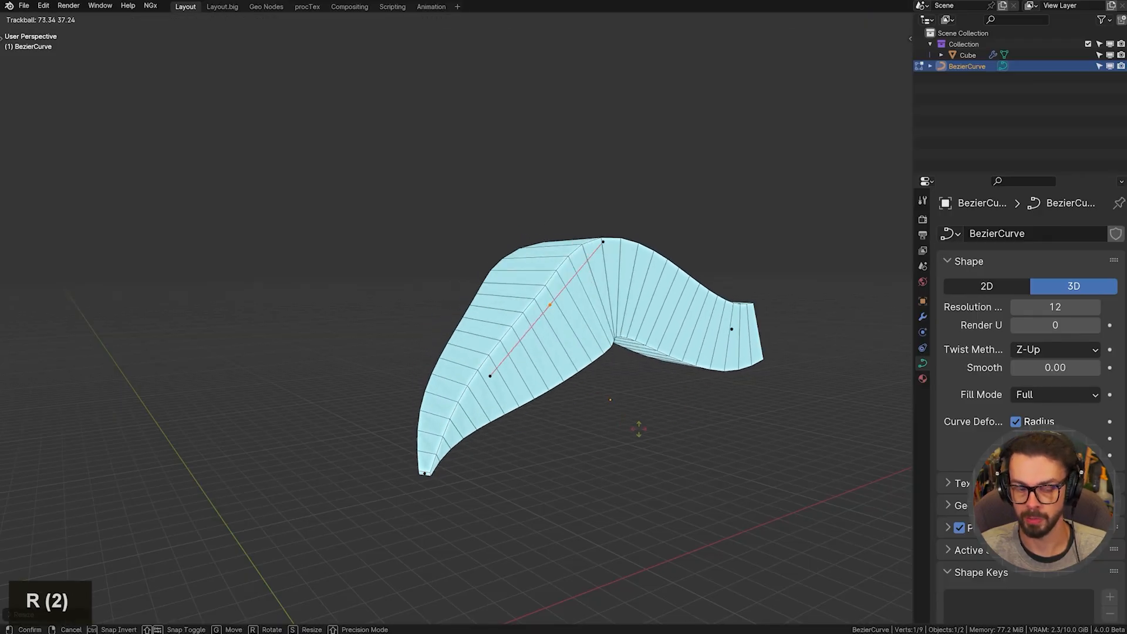
left_click(615, 409)
- Scale the middle control point's handles by about 1.15 and return to Object Mode
middle_click_drag(462, 360, 704, 294)
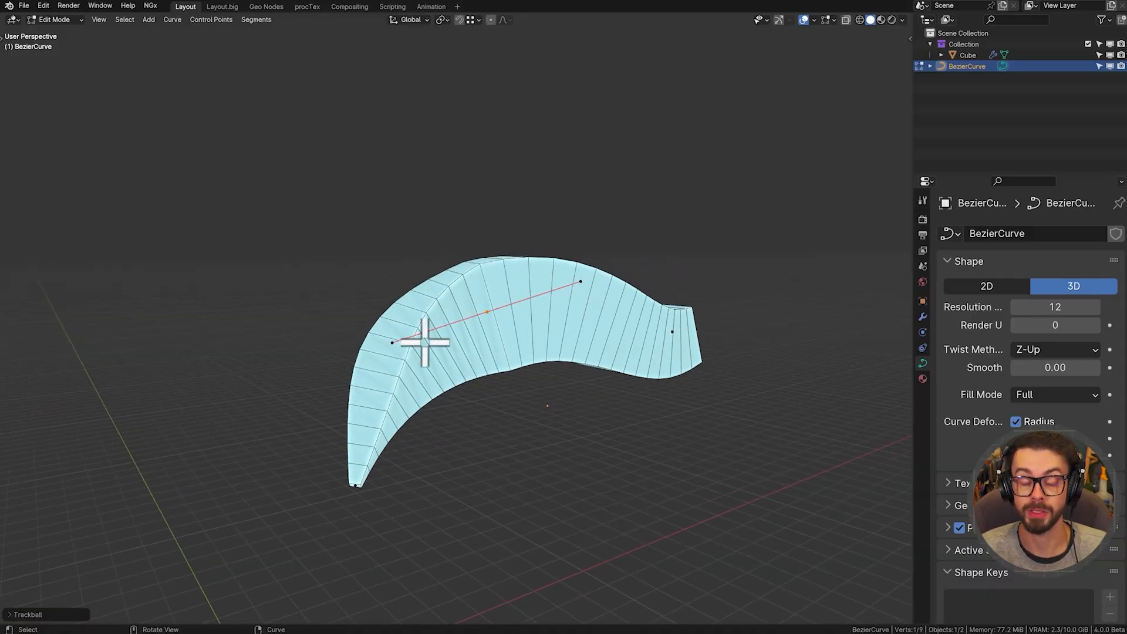
middle_click_drag(716, 339, 598, 347)
key("s")
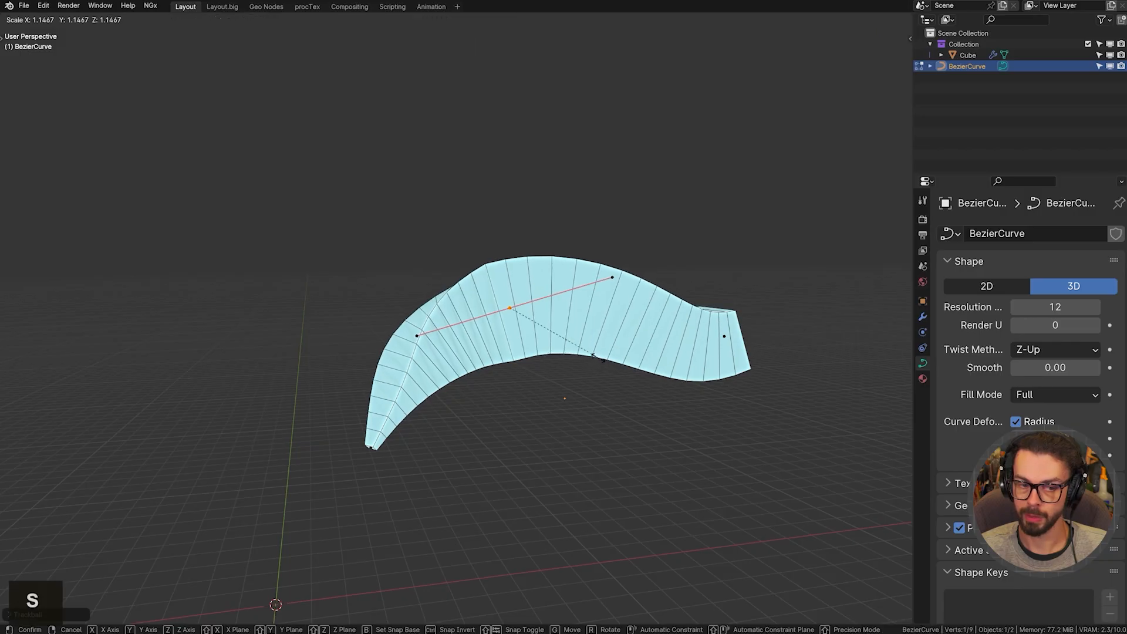
left_click(437, 281)
key("Tab")
- Add the built-in Curve modifier to the deformed box below the collapsed Curve Deform modifier, and widen the properties area
left_click(529, 357)
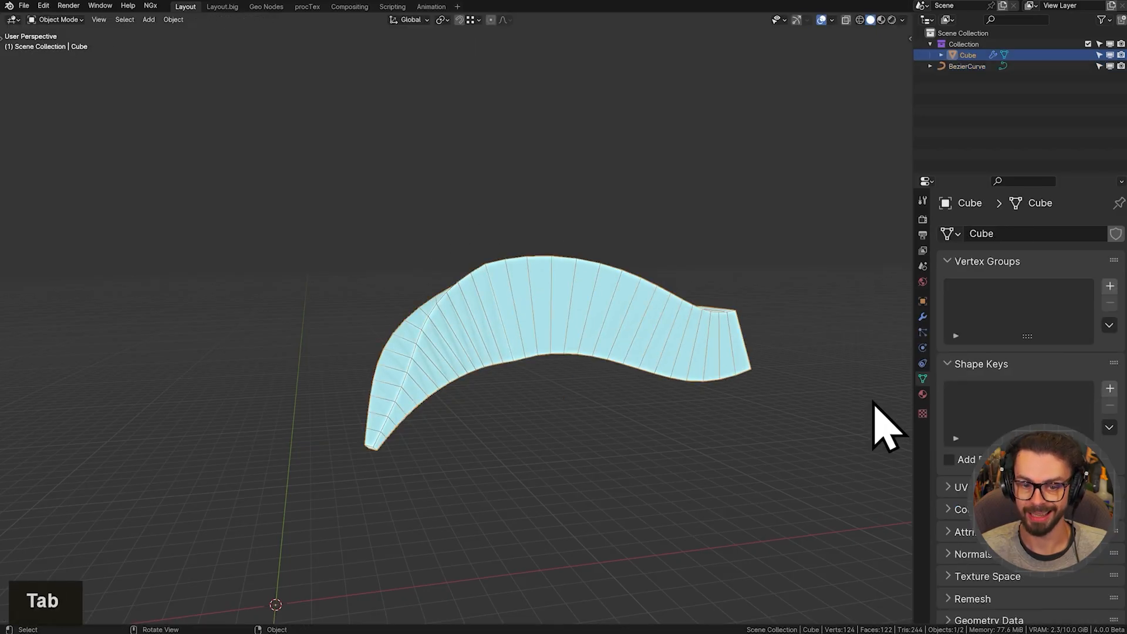
left_click(923, 317)
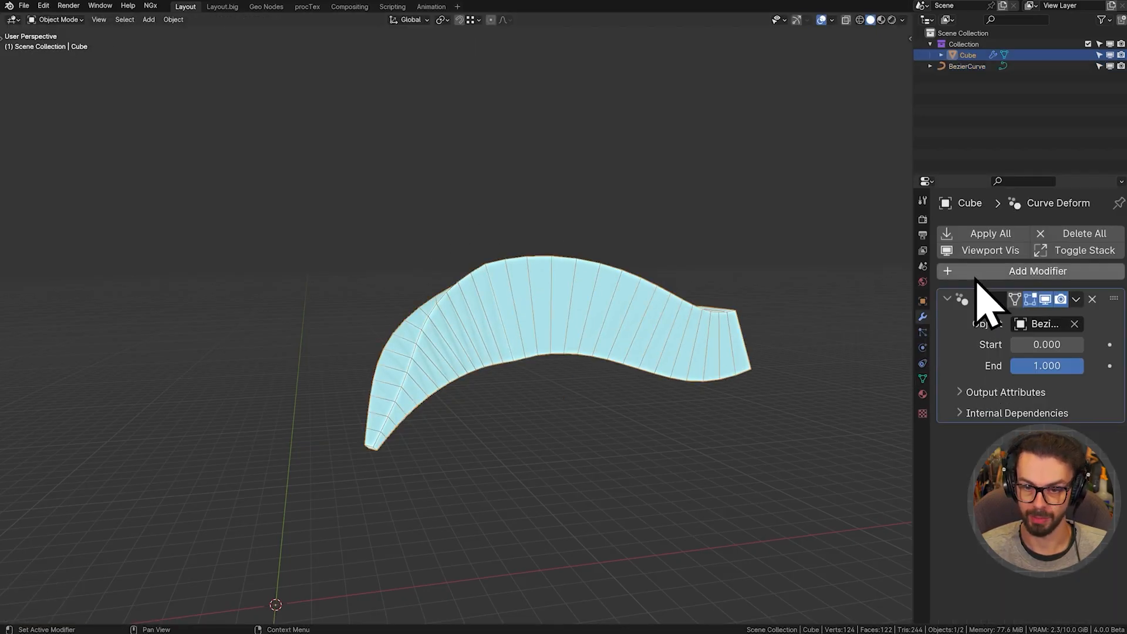
left_click(1001, 293)
left_click(1001, 275)
mouse_move(940, 234)
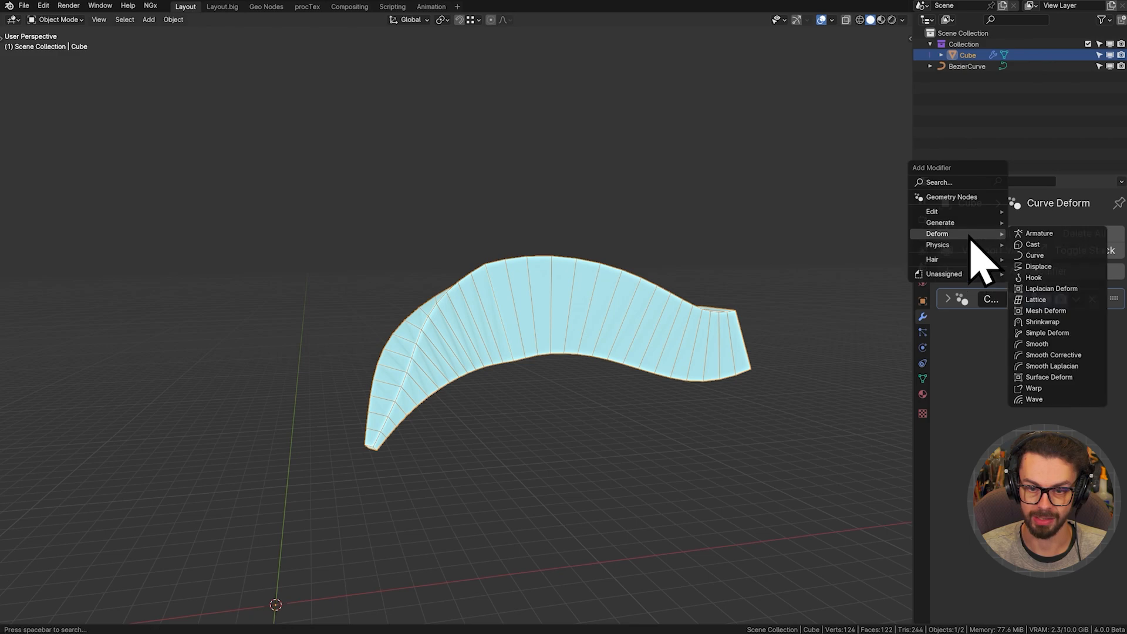
left_click(1058, 254)
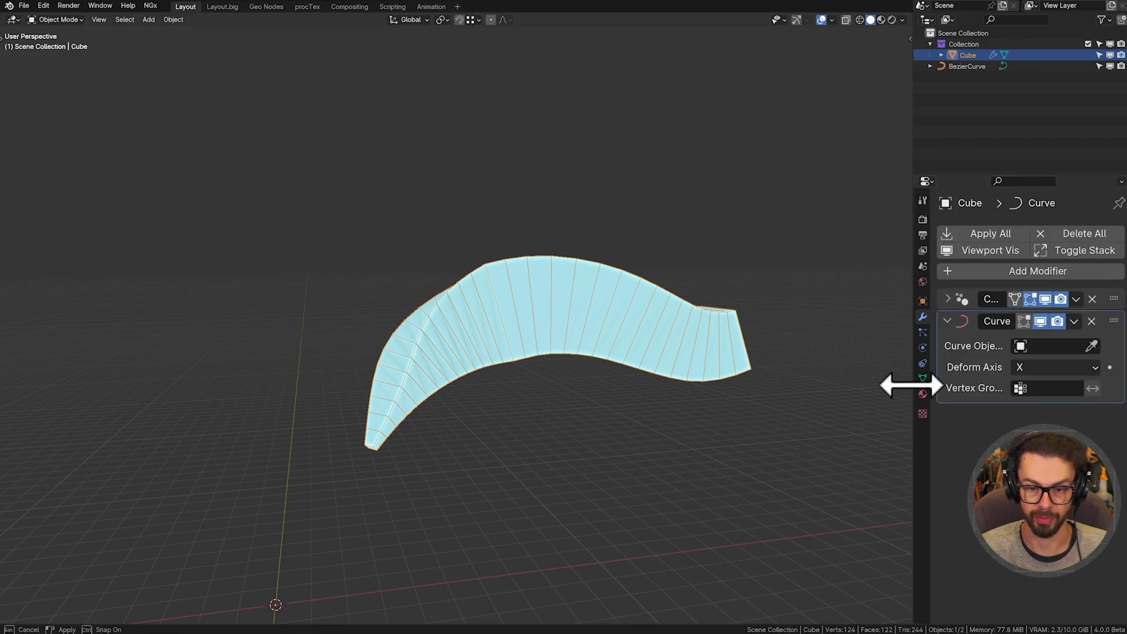
left_click_drag(912, 382, 807, 391)
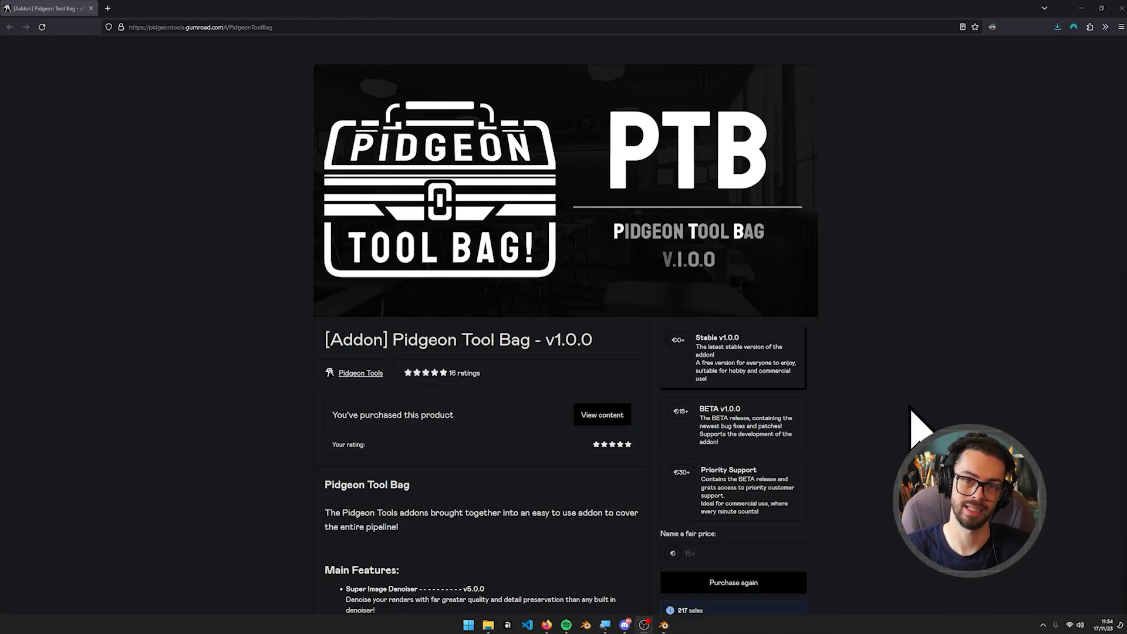
- In the browser, examine the main features and pricing tiers on the Pidgeon Tool Bag add-on page
scroll(918, 329, "down", 5)
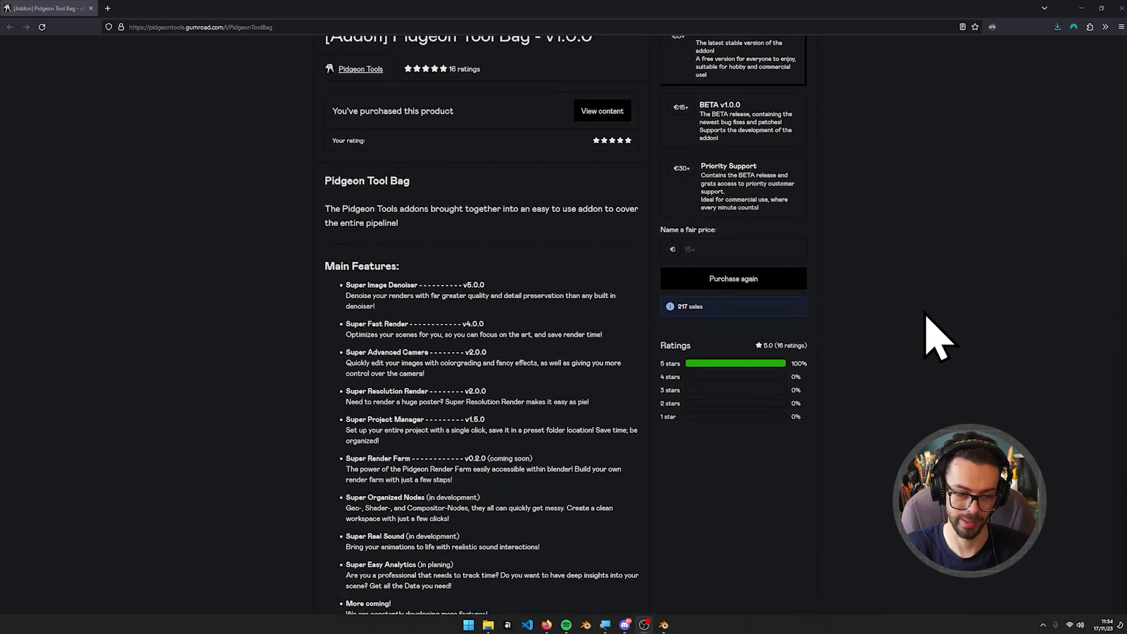
scroll(928, 317, "down", 2)
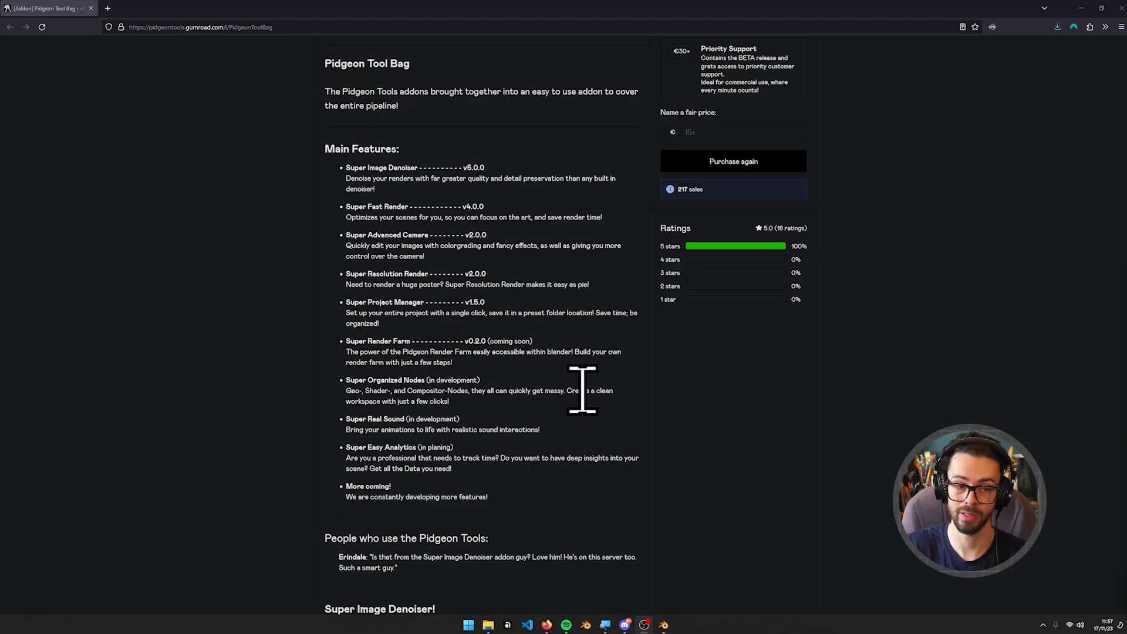
scroll(582, 389, "down", 1)
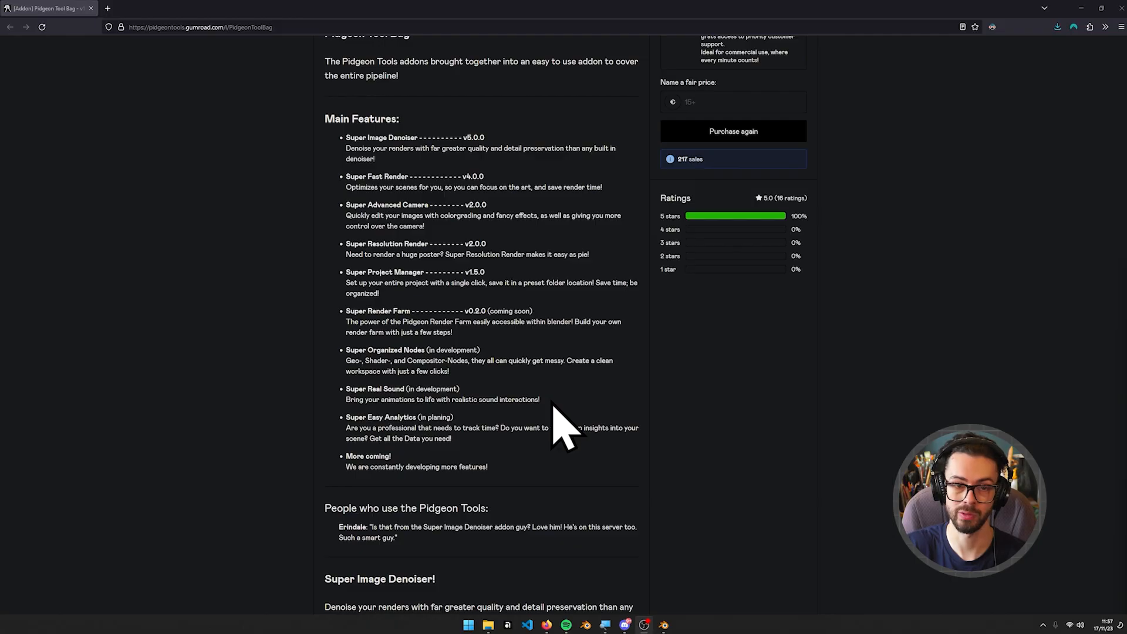
scroll(551, 403, "down", 1)
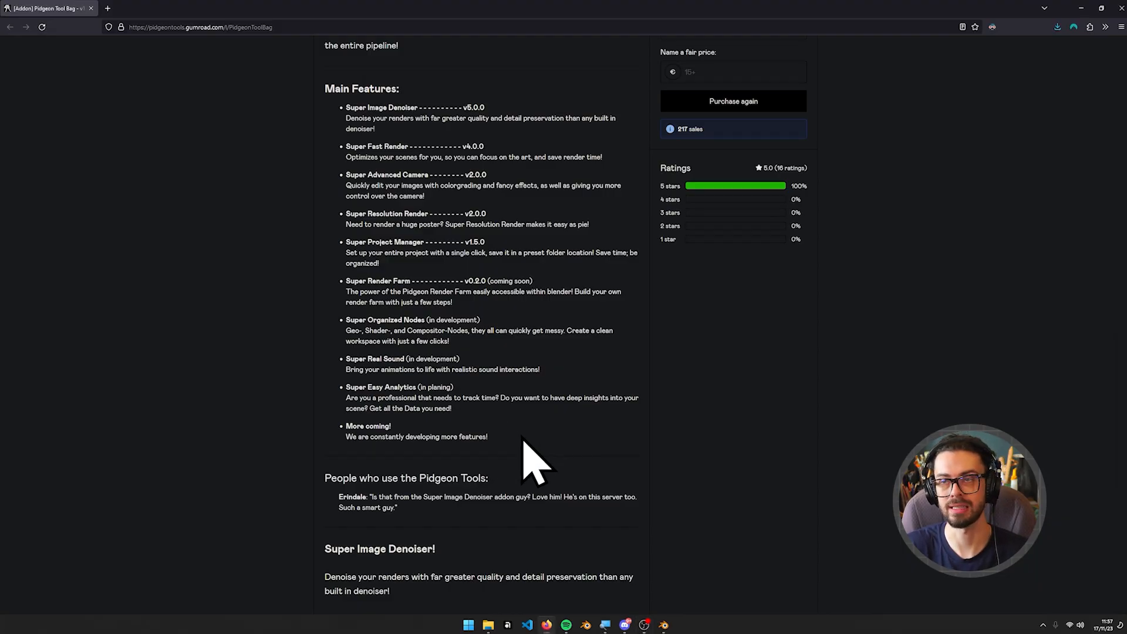
scroll(532, 463, "up", 6)
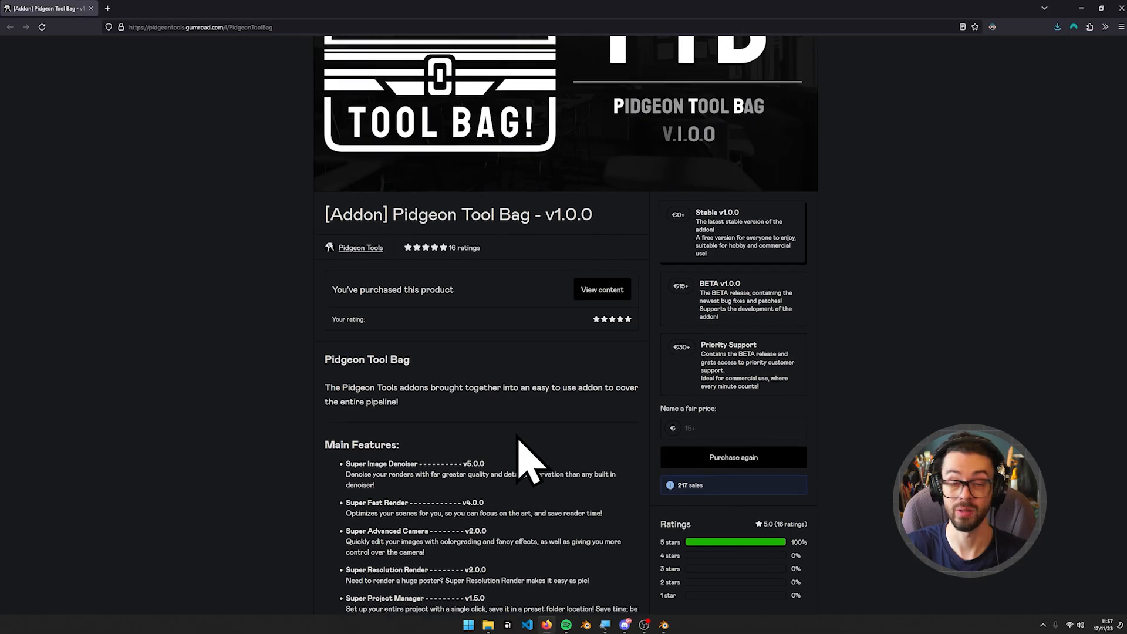
scroll(518, 437, "up", 1)
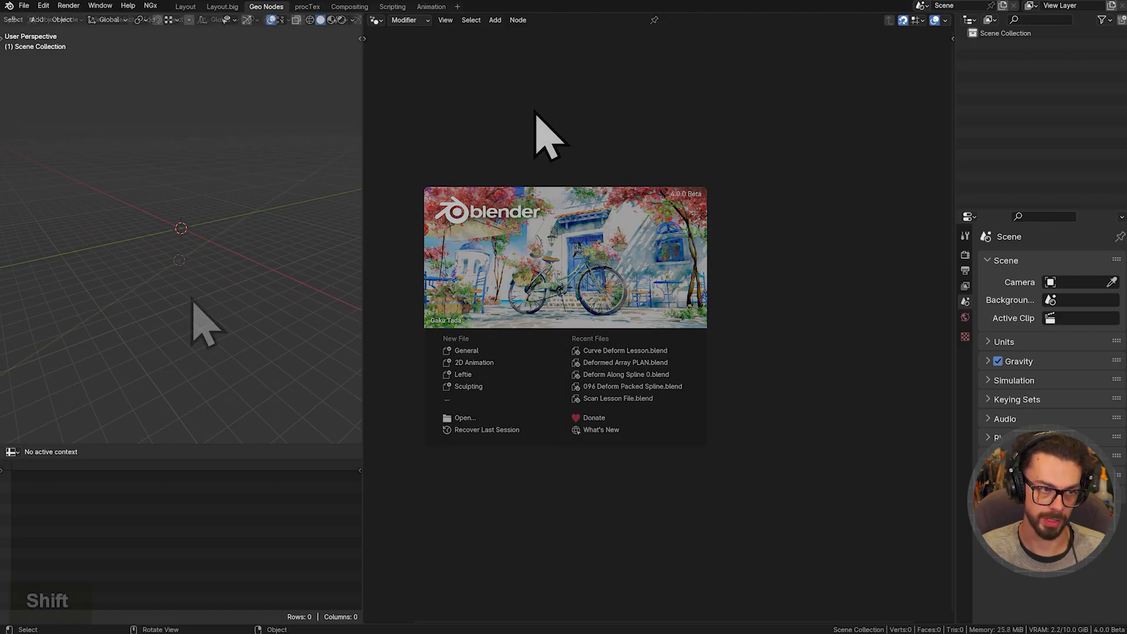
- Back in Blender, dismiss the splash screen and add a cube mesh to the empty scene
key("shift+a")
mouse_move(204, 257)
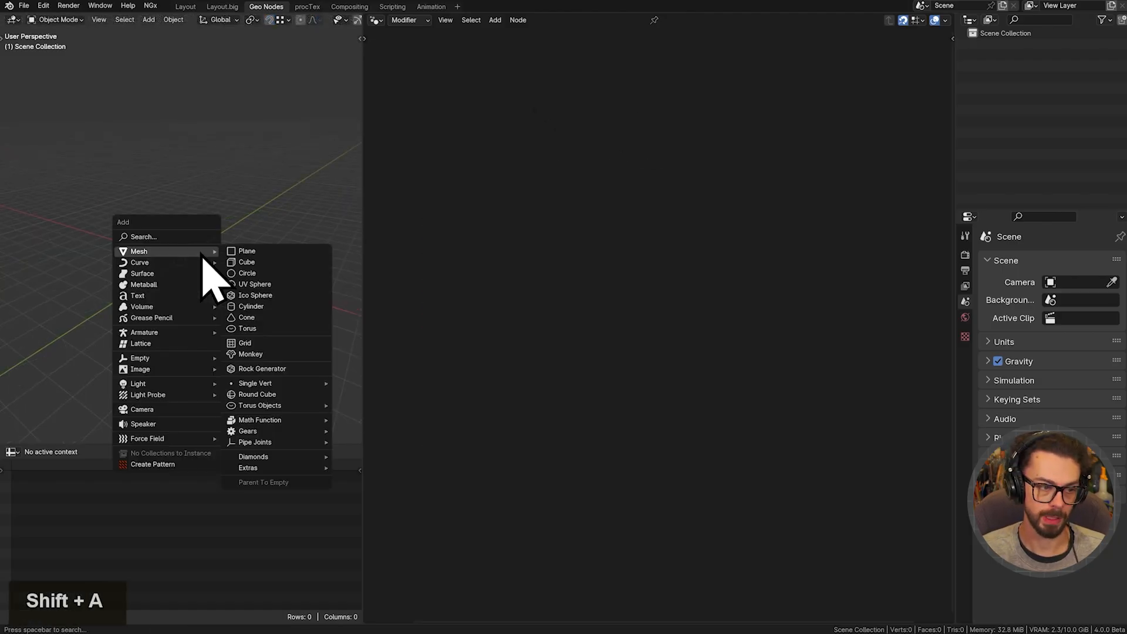
left_click(265, 262)
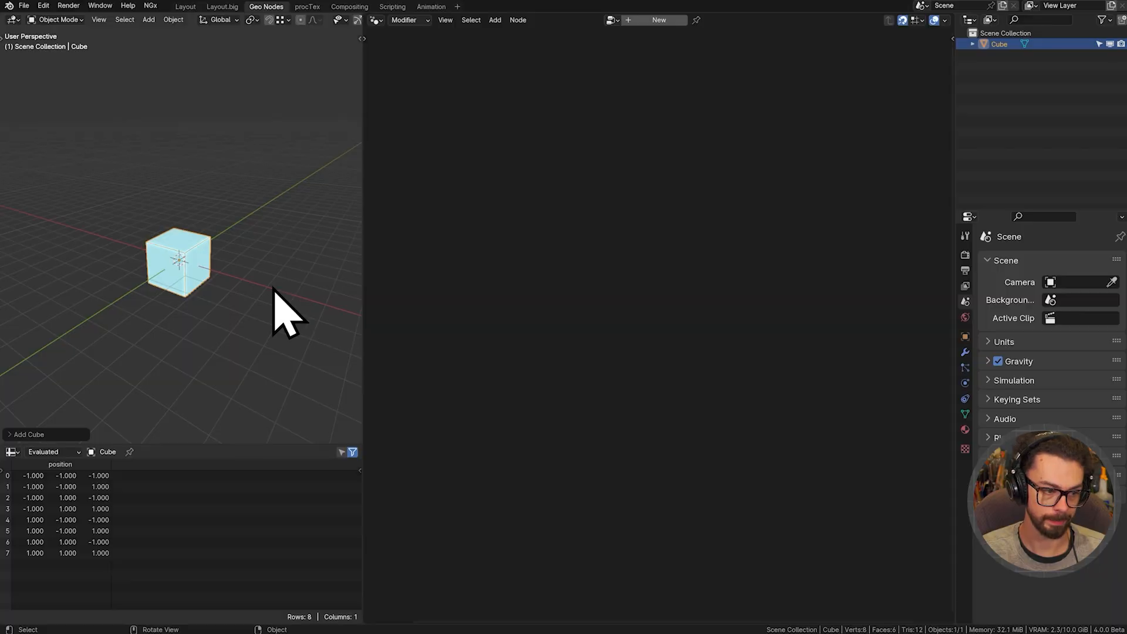
- Widen the properties area and add a Subdivision Surface modifier to the cube
middle_click_drag(239, 322, 272, 271, "ctrl")
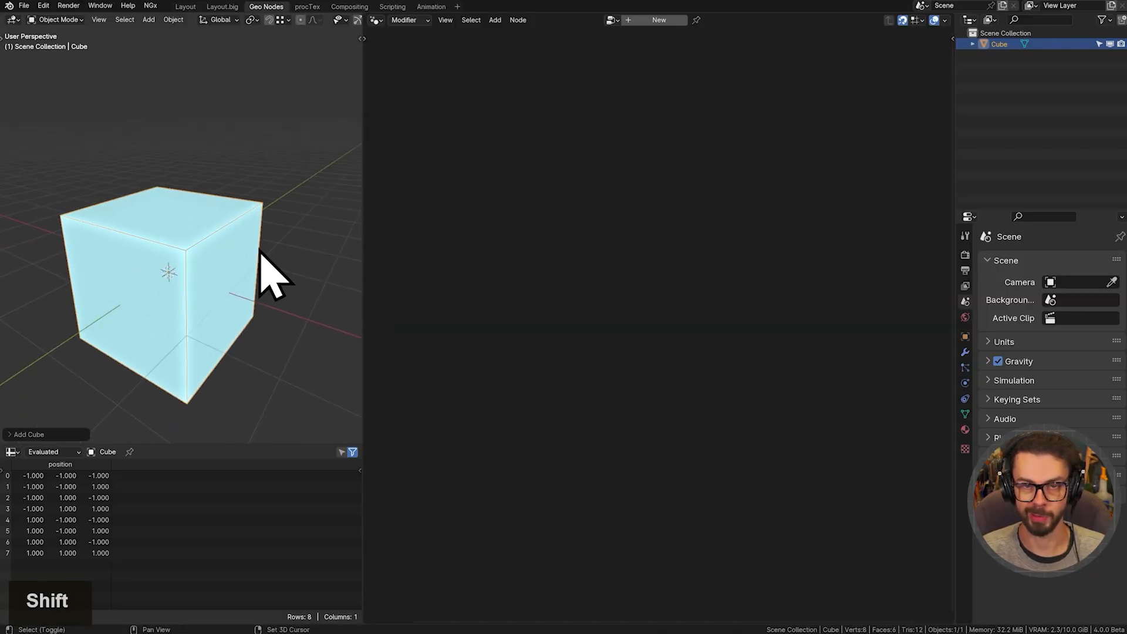
left_click(965, 352)
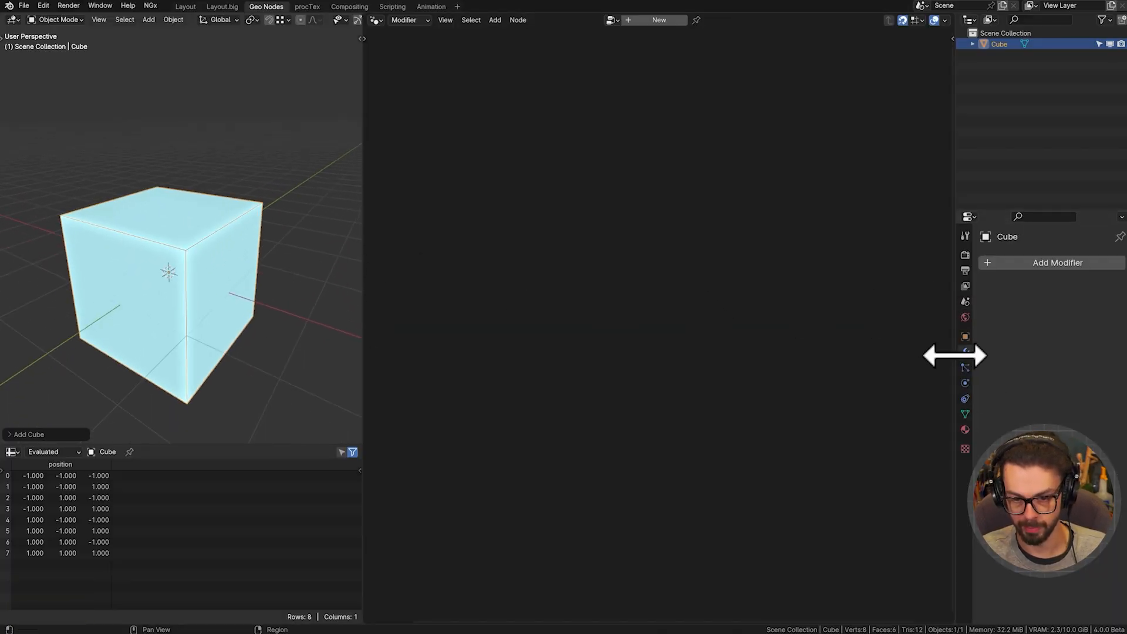
left_click_drag(955, 355, 835, 355)
left_click(998, 264)
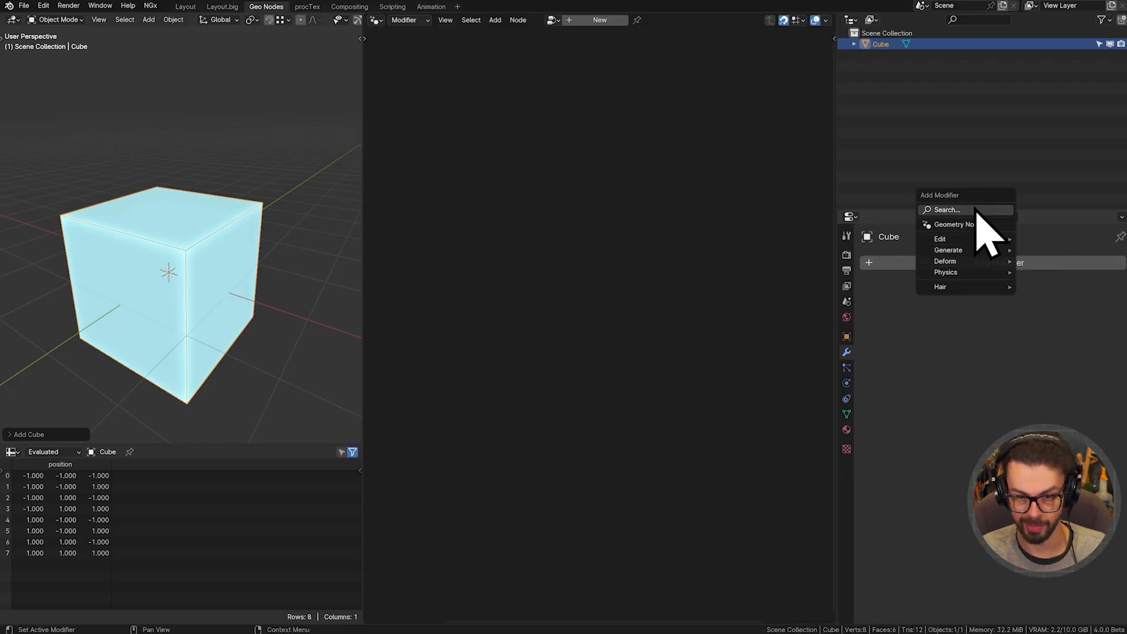
mouse_move(981, 260)
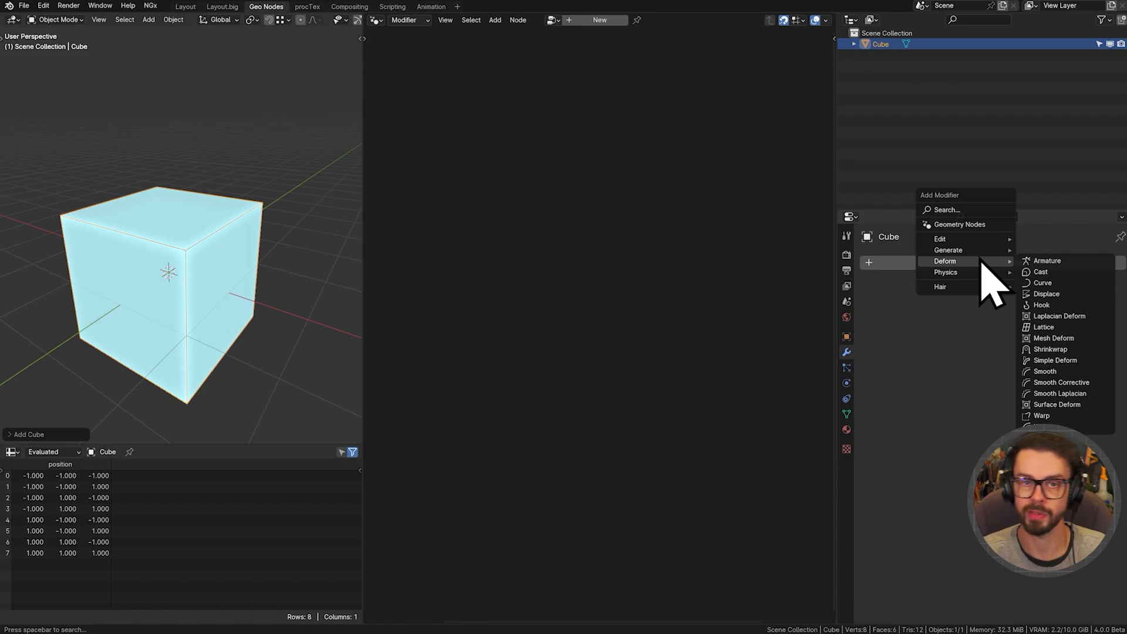
type("subd")
key("Return")
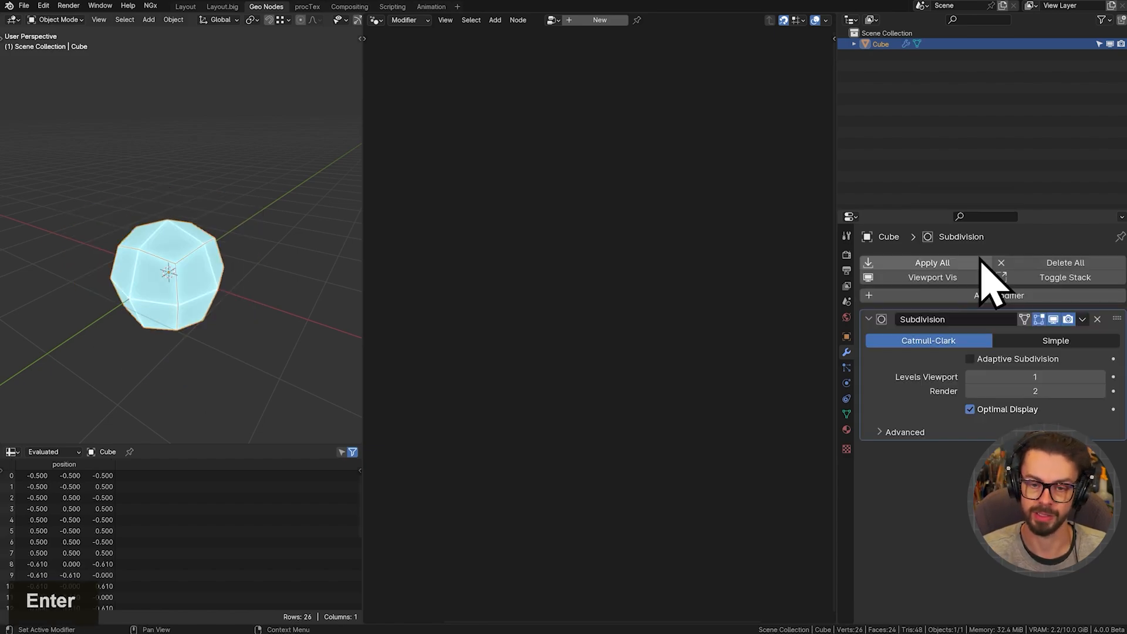
- Set the cube's subdivision to Simple with viewport level 4 and Optimal Display off, and apply the modifier
left_click(1012, 299)
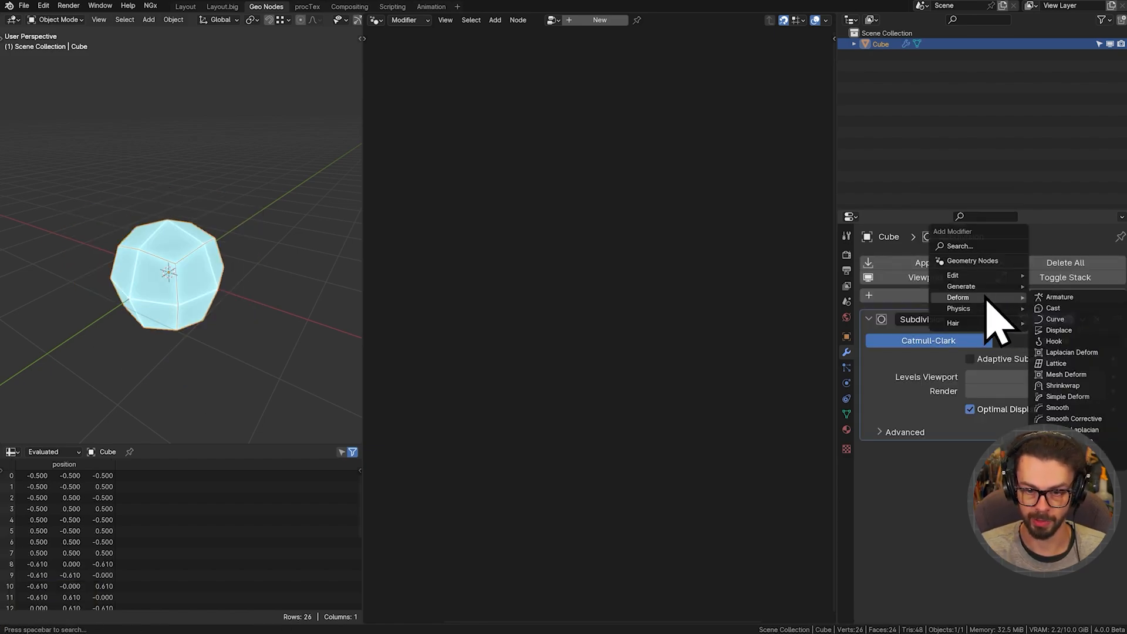
mouse_move(979, 292)
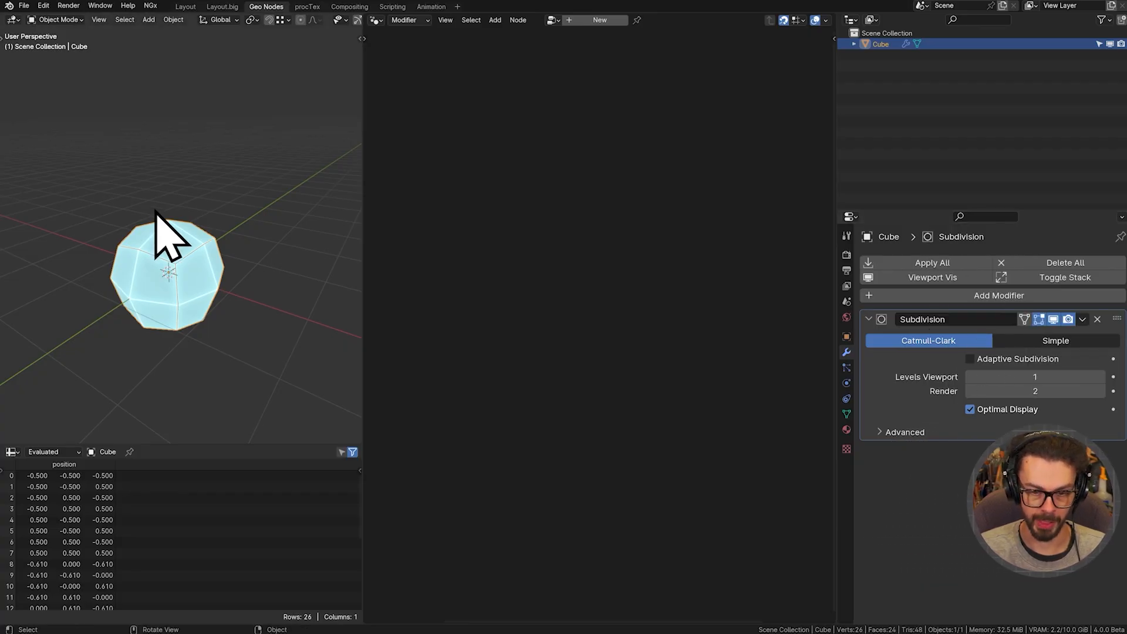
left_click(1071, 341)
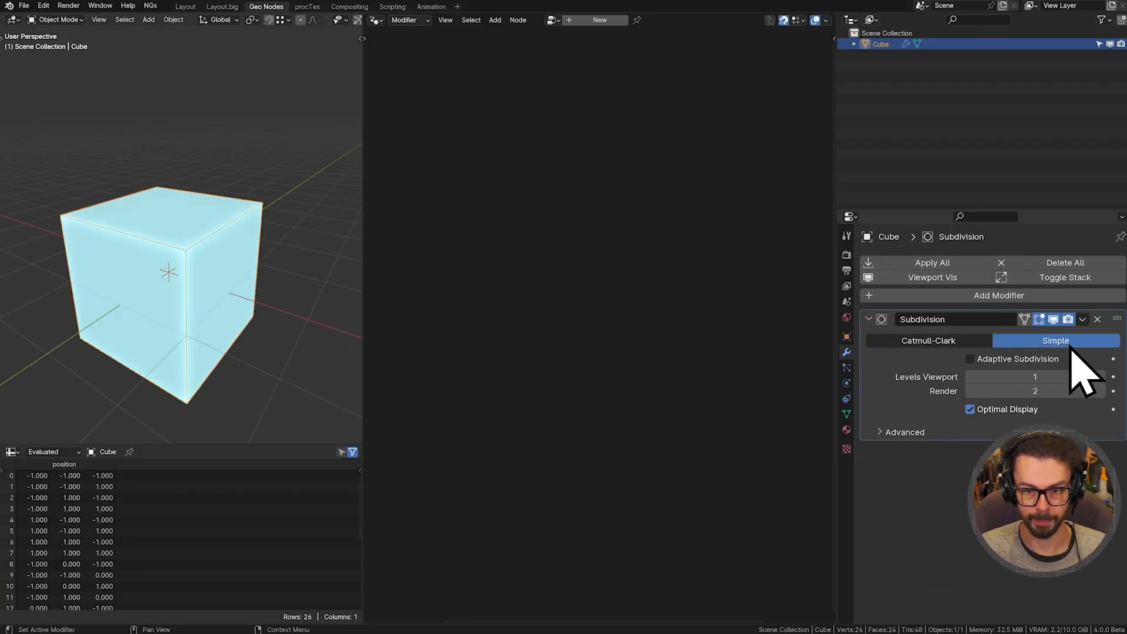
left_click(998, 409)
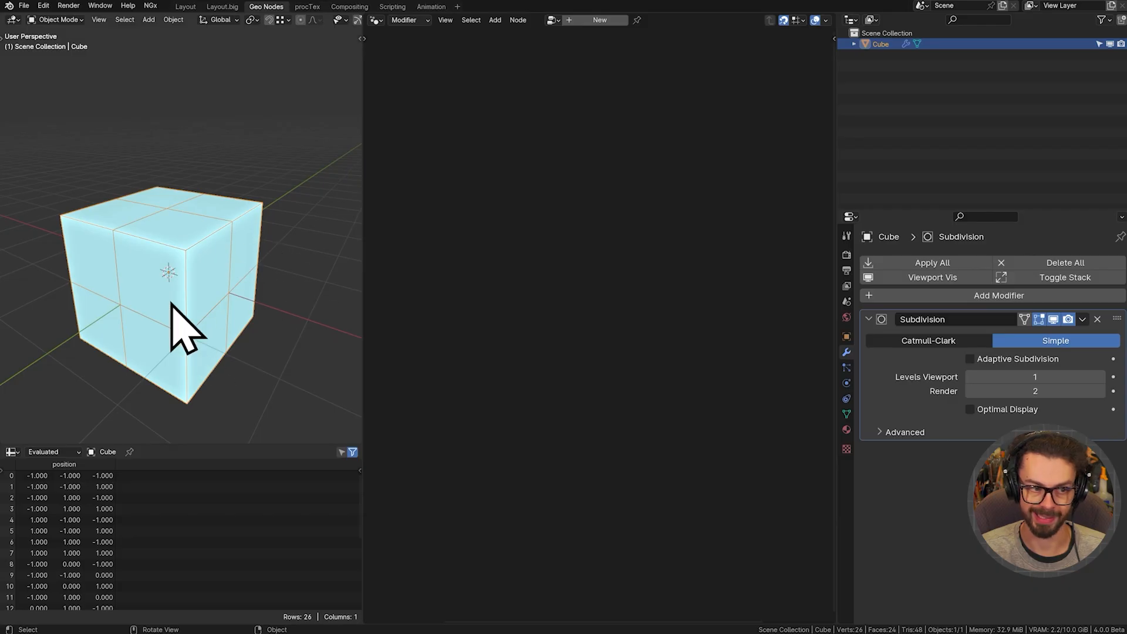
left_click_drag(1035, 377, 1076, 379)
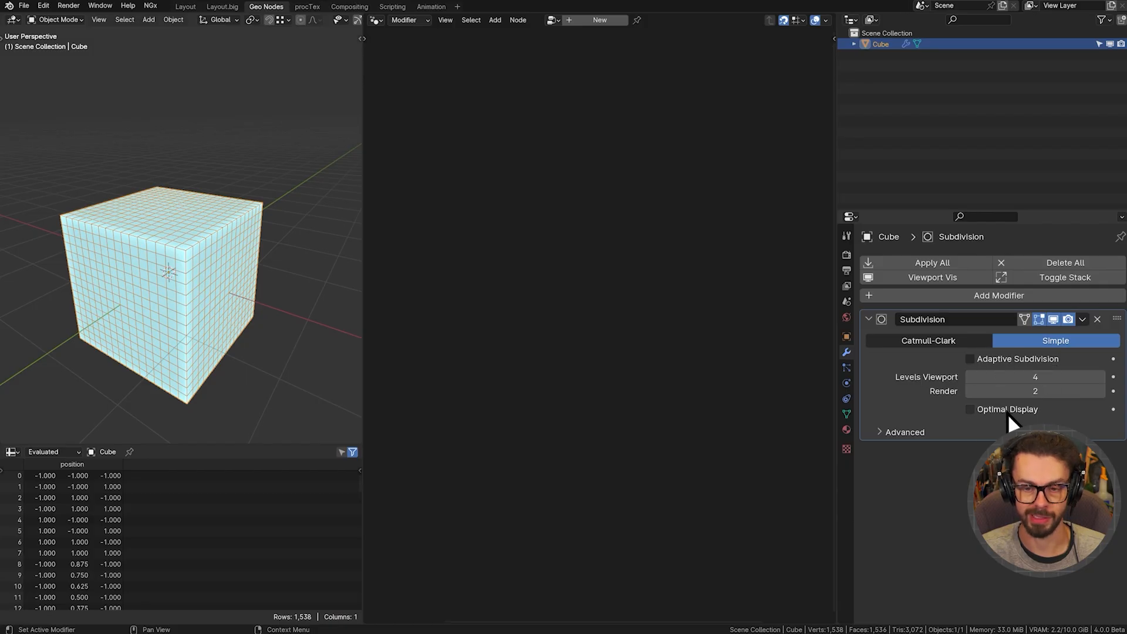
key("ctrl+a")
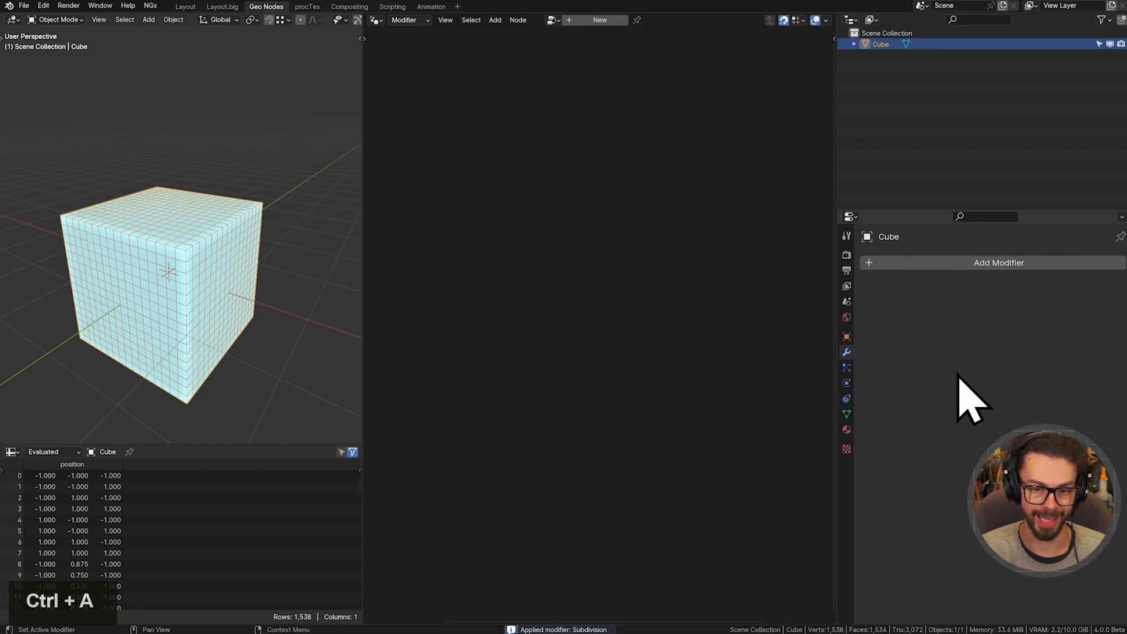
- Create a new geometry node group on the subdivided cube
middle_click_drag(141, 270, 176, 302)
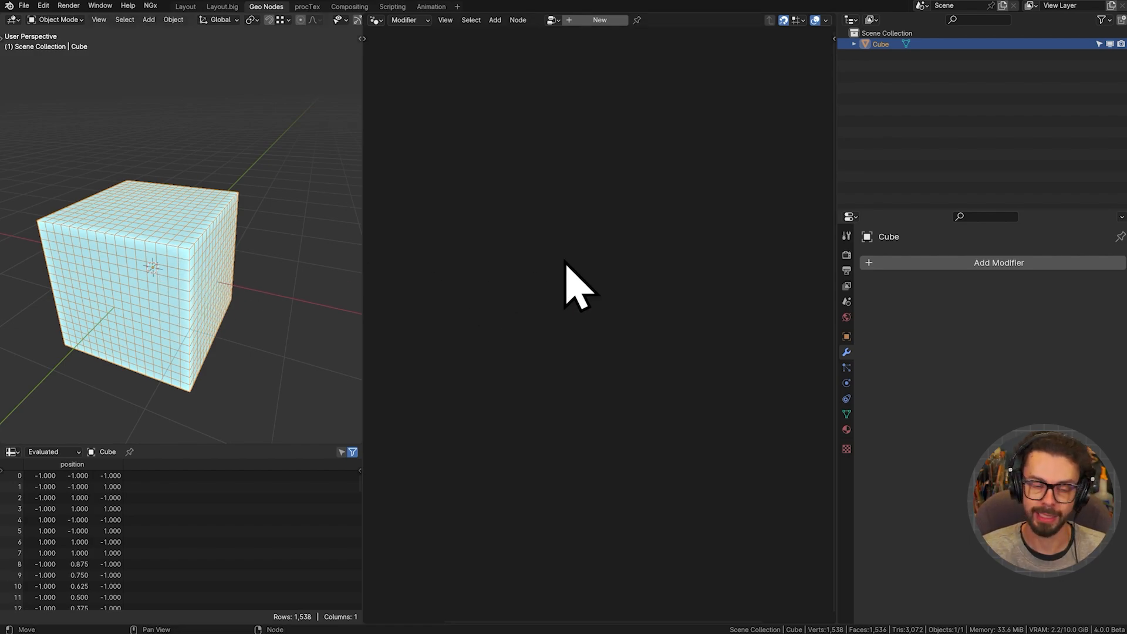
left_click(590, 21)
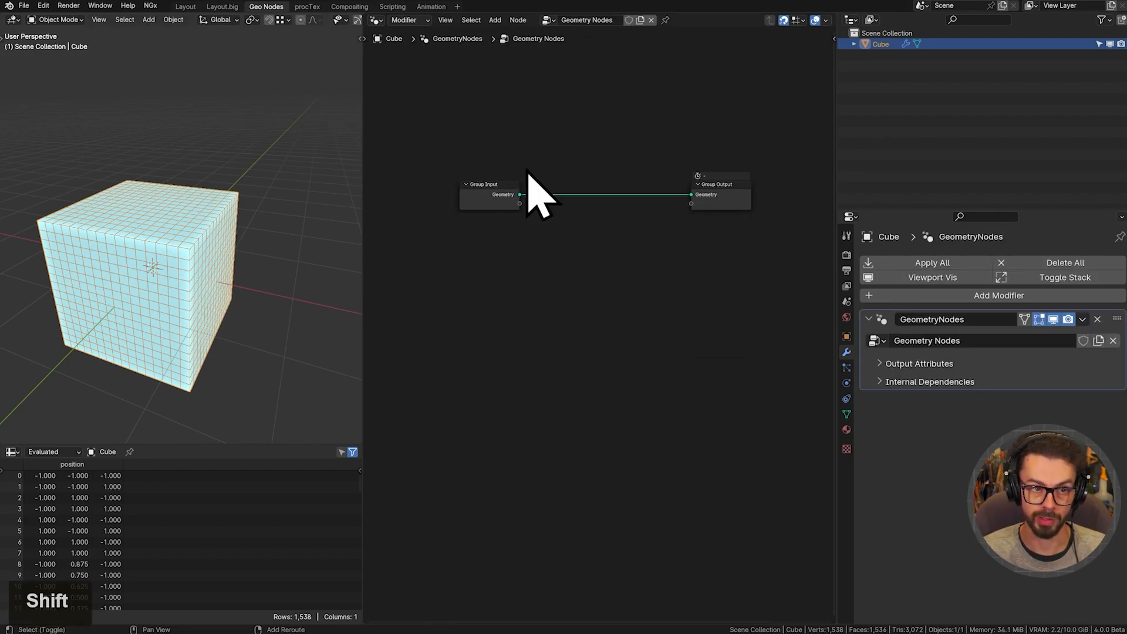
- Annotate the node editor with a rough square and a wavy curve with end marks and connecting outlines, and erase the annotations
mouse_move(442, 313)
left_mouse_down()
mouse_move(496, 303)
mouse_move(457, 373)
mouse_move(451, 326)
left_mouse_up()
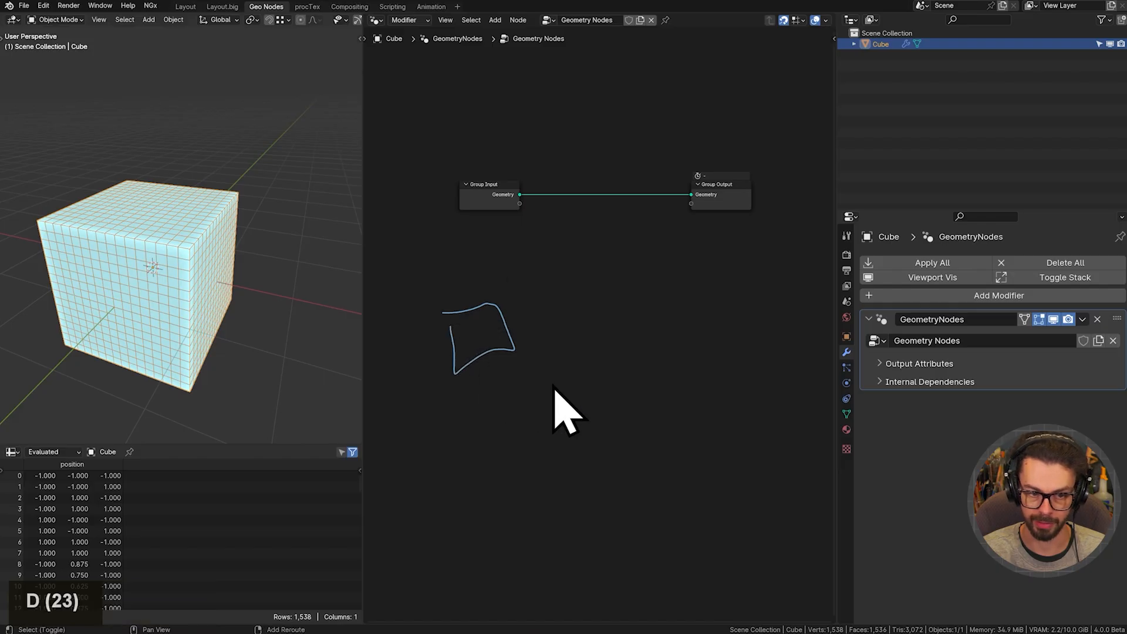
middle_click_drag(553, 385, 540, 346)
mouse_move(496, 398)
left_mouse_down()
mouse_move(703, 401)
mouse_move(769, 379)
left_mouse_up()
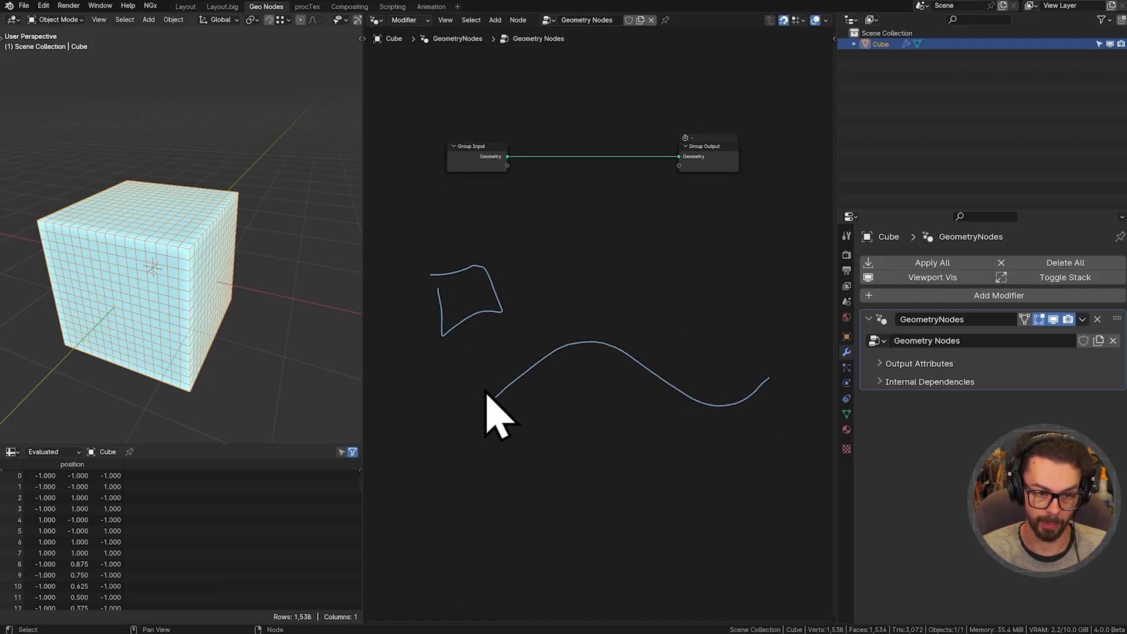
left_click_drag(480, 380, 512, 415)
left_click_drag(759, 361, 789, 394)
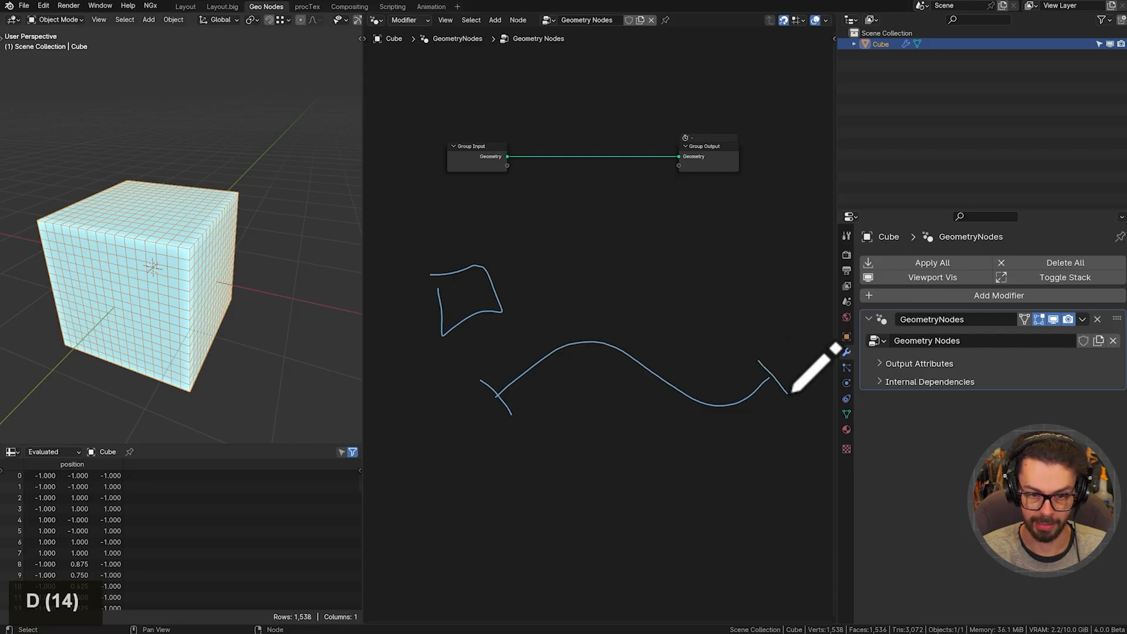
left_click_drag(482, 381, 764, 363)
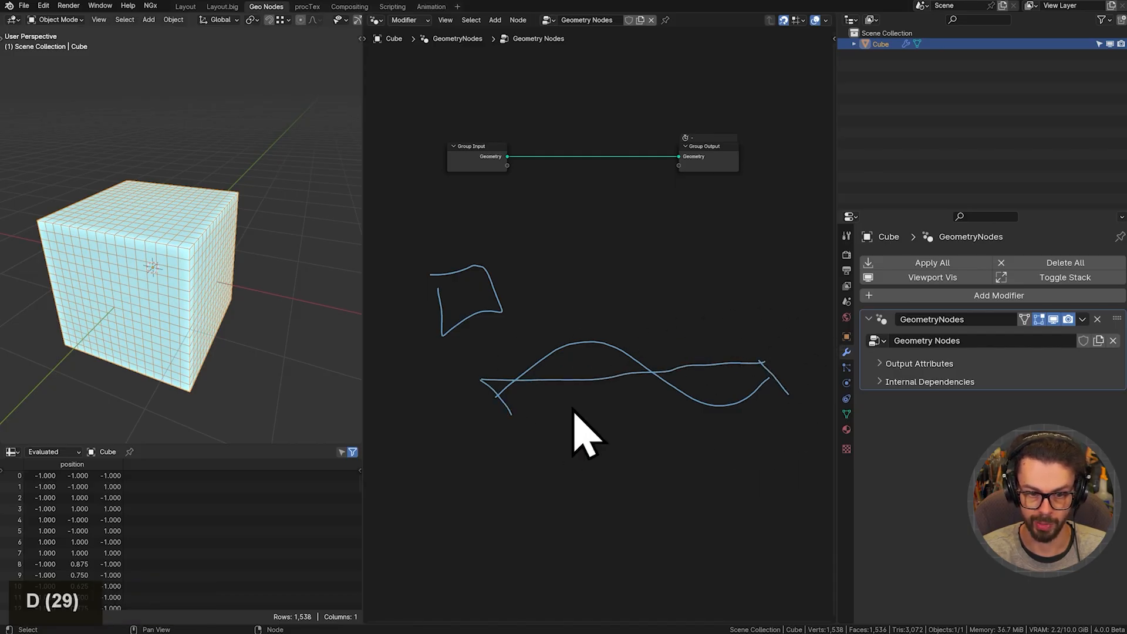
left_click_drag(512, 420, 807, 405)
mouse_move(598, 461)
right_mouse_down()
mouse_move(541, 412)
mouse_move(687, 415)
mouse_move(557, 292)
mouse_move(475, 352)
right_mouse_up()
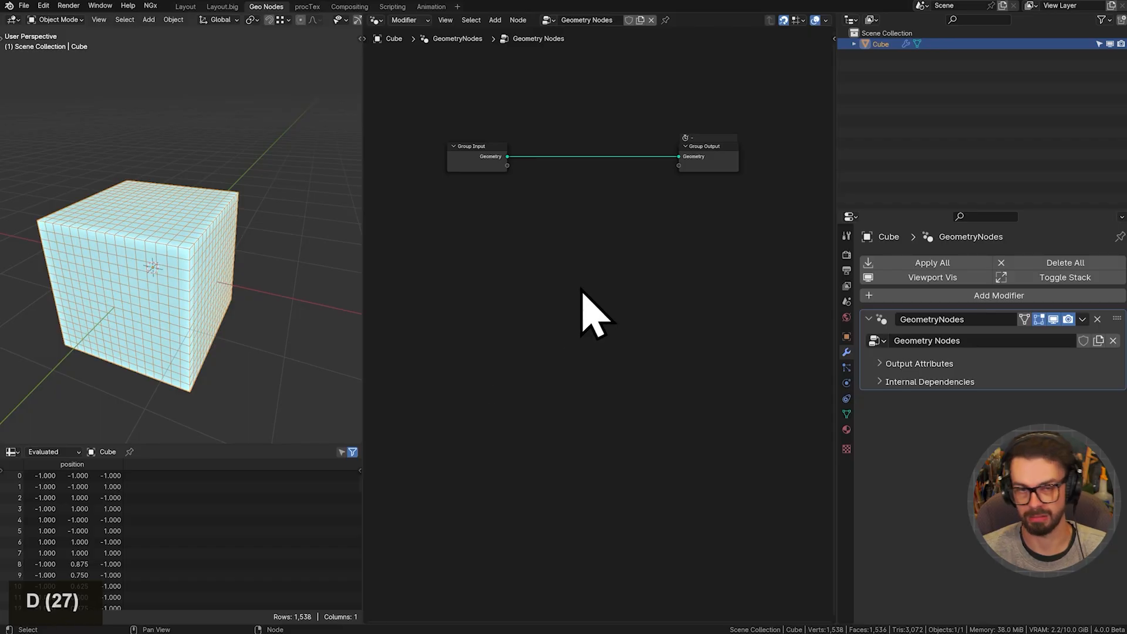
- Narrow the properties area and add a Bezier curve to the scene
mouse_move(666, 231)
middle_mouse_down()
mouse_move(613, 294)
mouse_move(659, 245)
middle_mouse_up()
left_click_drag(839, 161, 996, 162)
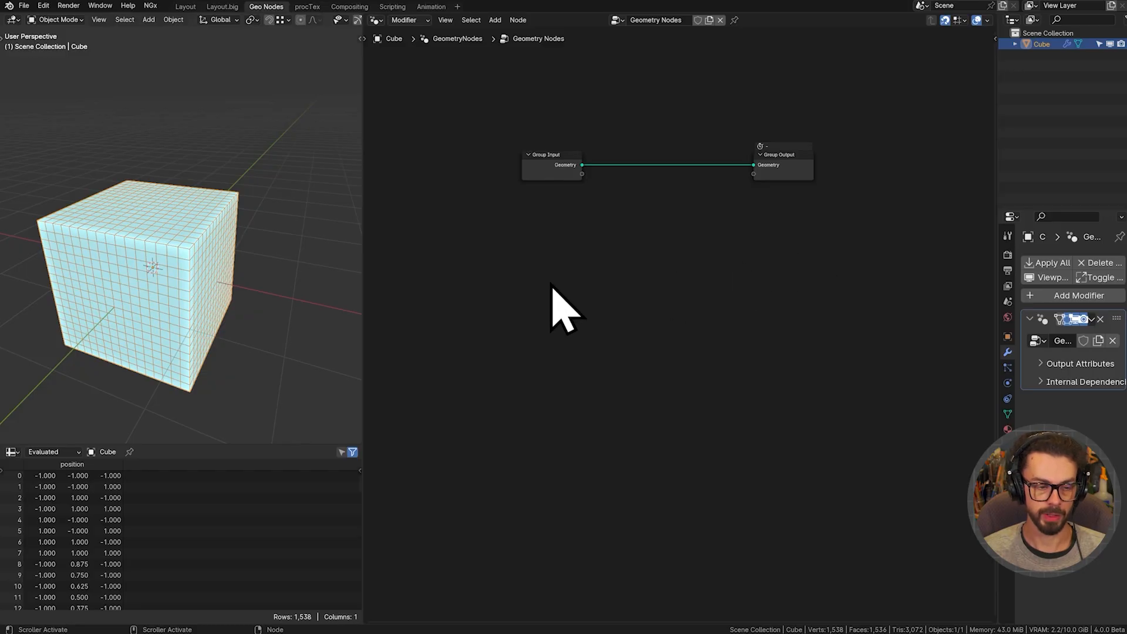
middle_click_drag(207, 223, 232, 242)
key("shift+a")
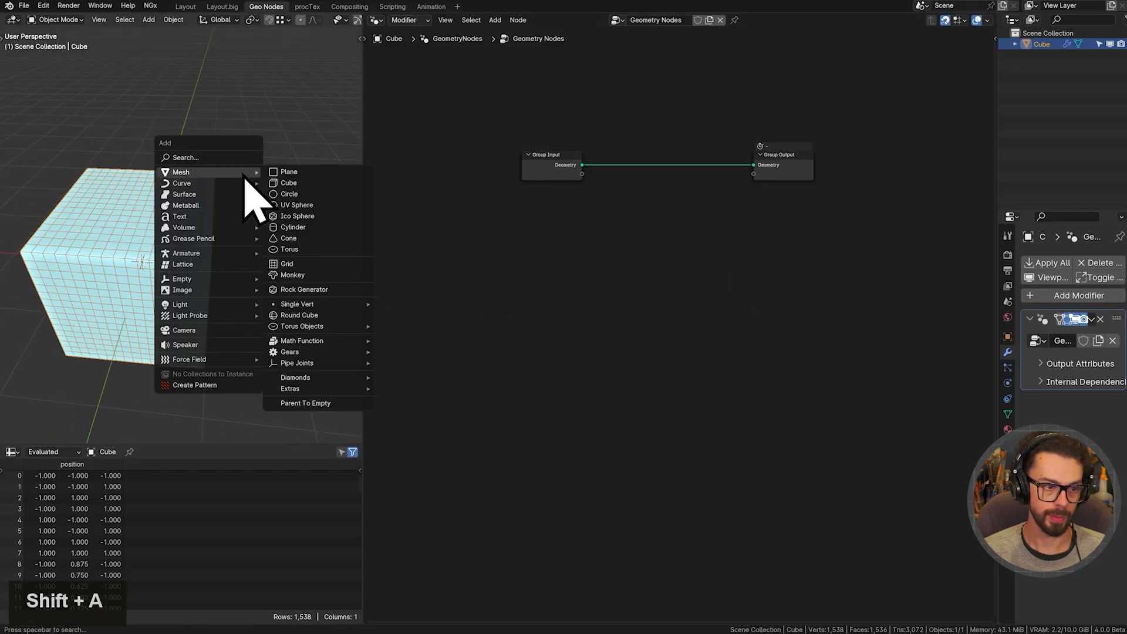
left_click(296, 184)
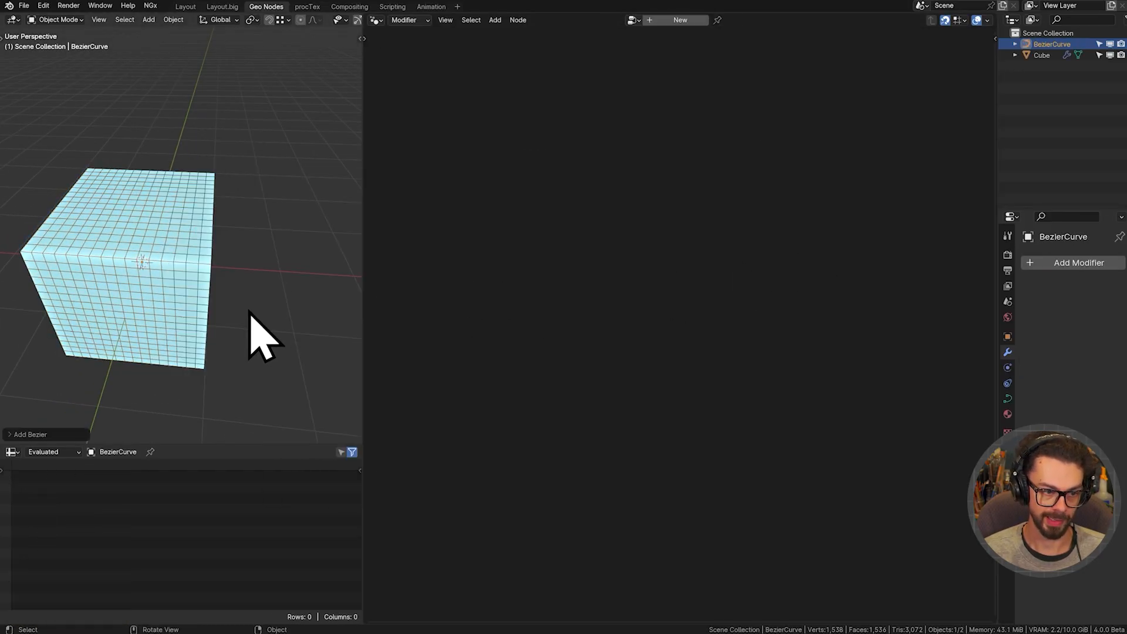
- Scale the Bezier curve up by about 10.66 and apply its scale
scroll(235, 306, "down", 6)
key("s")
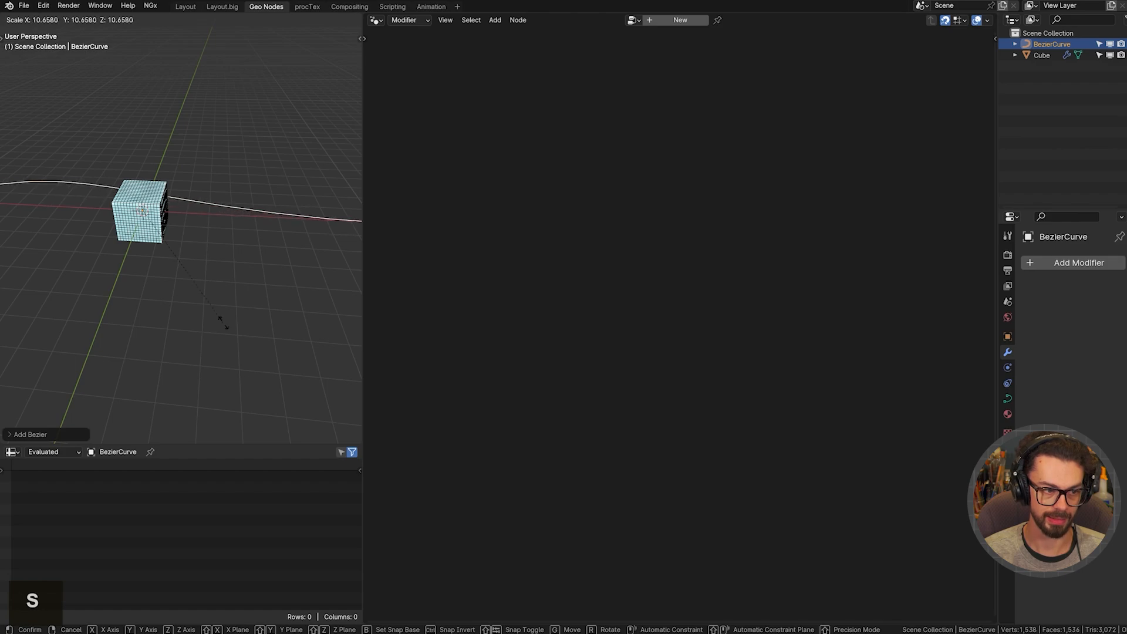
left_click(220, 314)
scroll(217, 308, "down", 3)
middle_click_drag(176, 276, 201, 261)
middle_click_drag(201, 261, 224, 267, "shift")
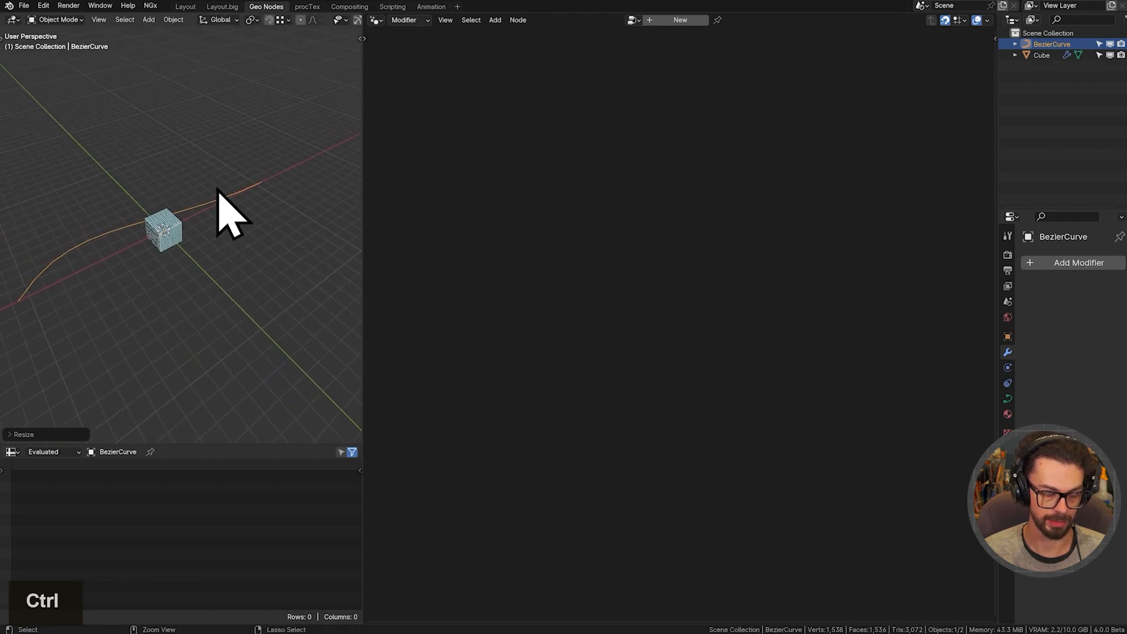
key("ctrl+a")
left_click(216, 322)
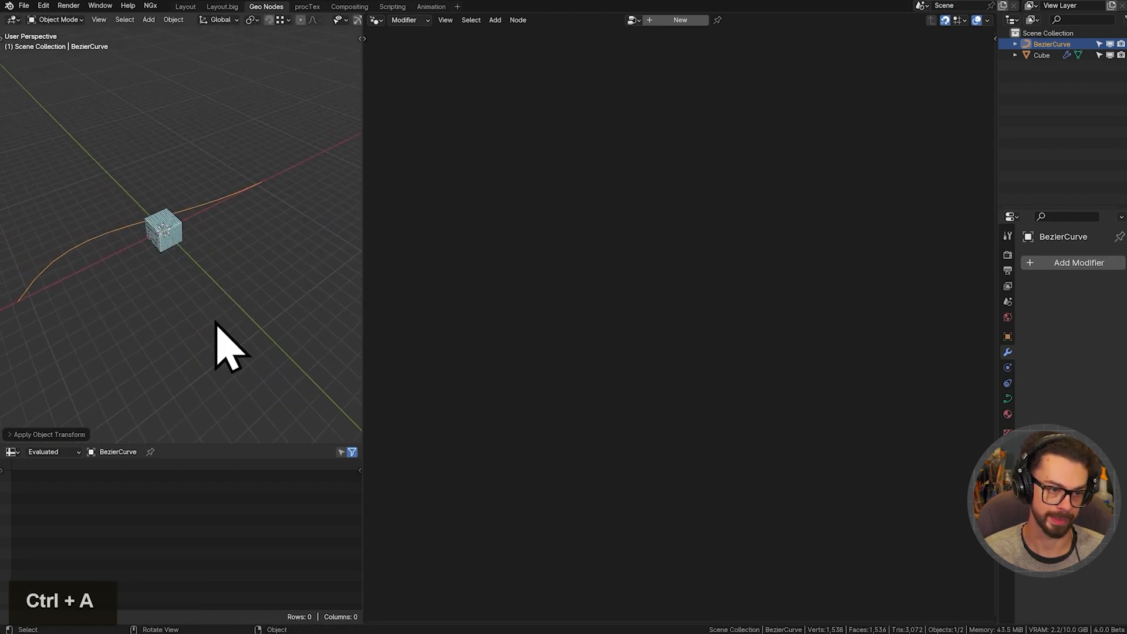
- In Edit Mode, set the mean radius of the Bezier curve's control points to 1, and return to Object Mode
key("n")
key("n")
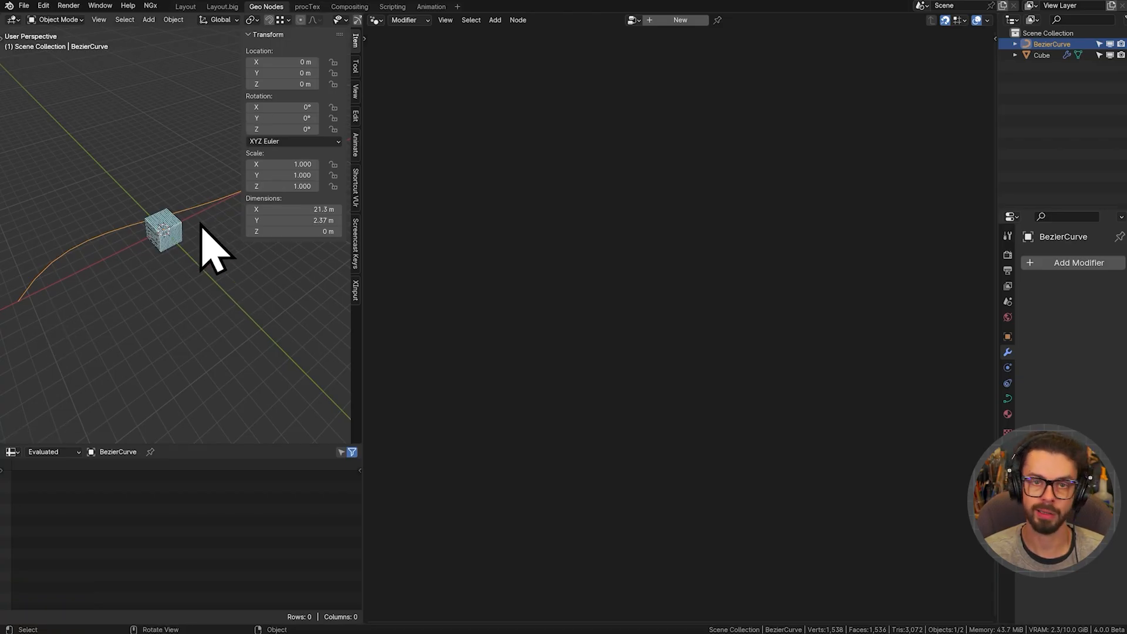
middle_click_drag(208, 226, 223, 256)
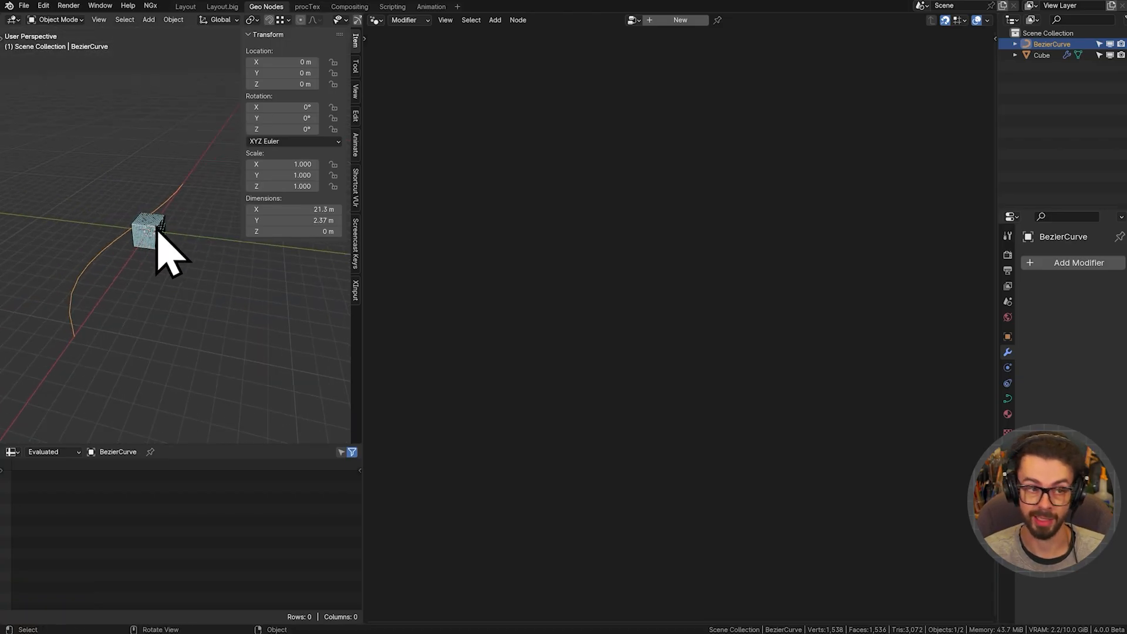
key("Tab")
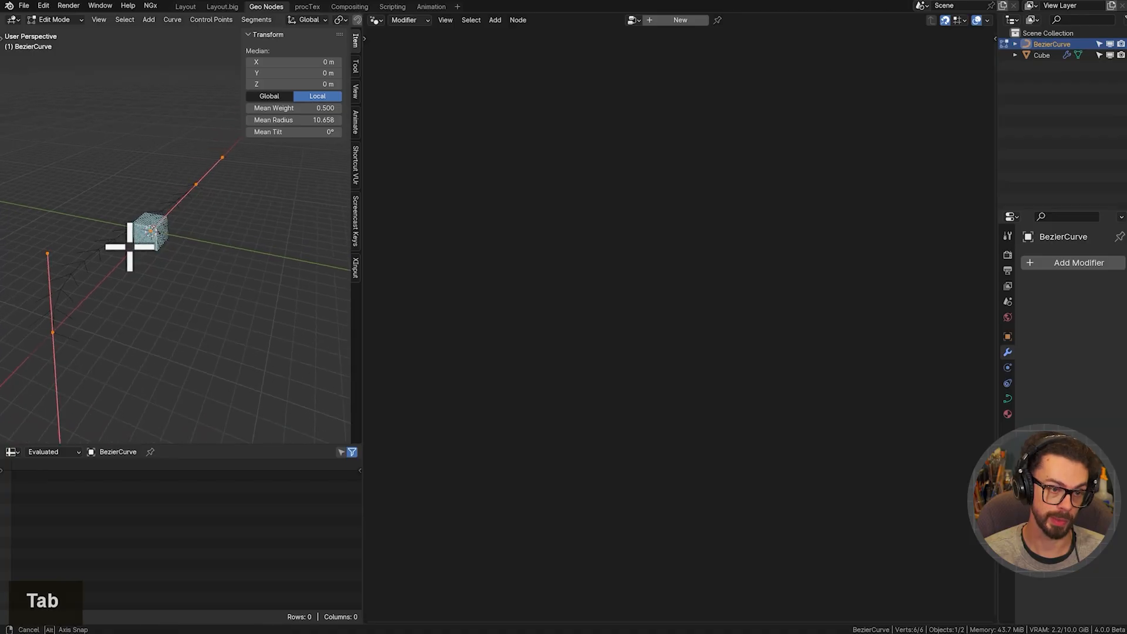
left_click(198, 184, "shift")
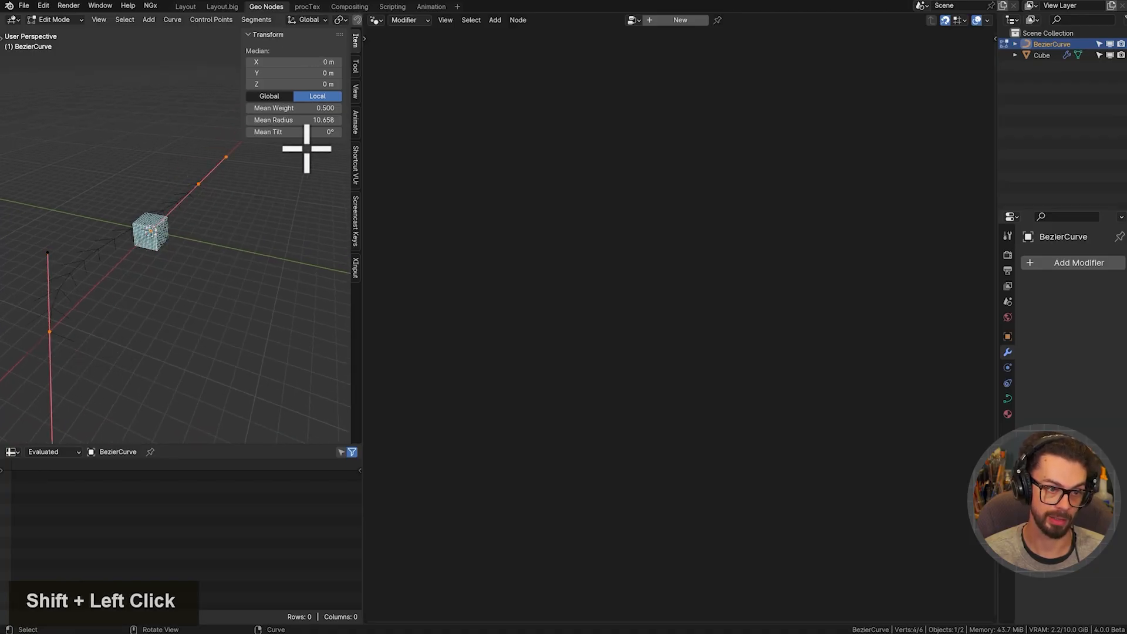
left_click(311, 123)
key("Escape")
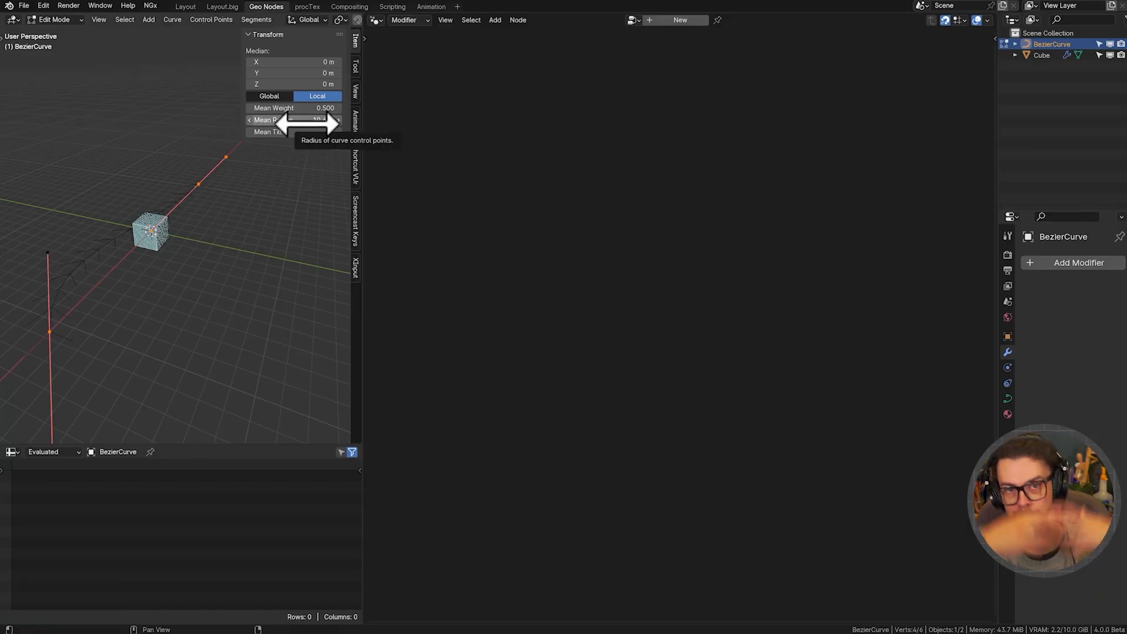
left_click(307, 120)
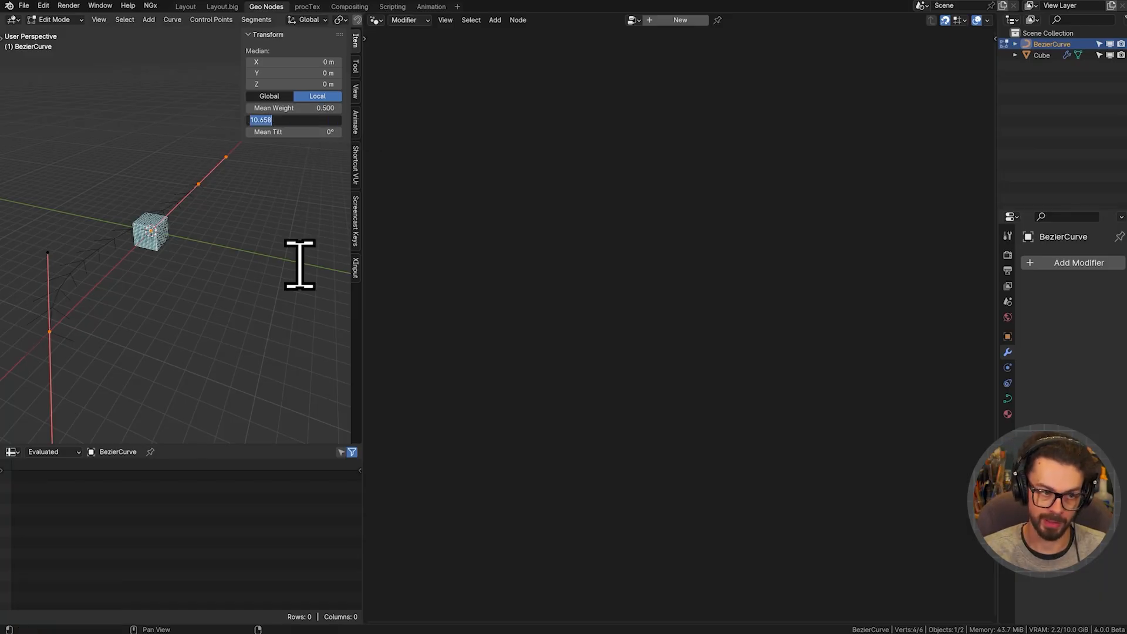
type("1")
key("Return")
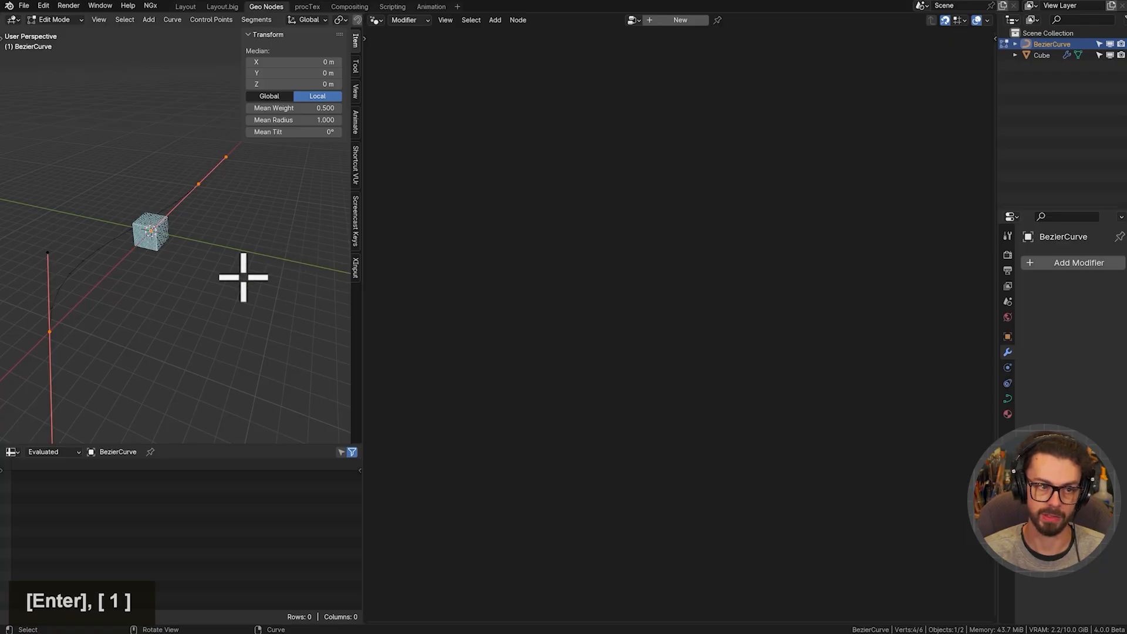
key("a")
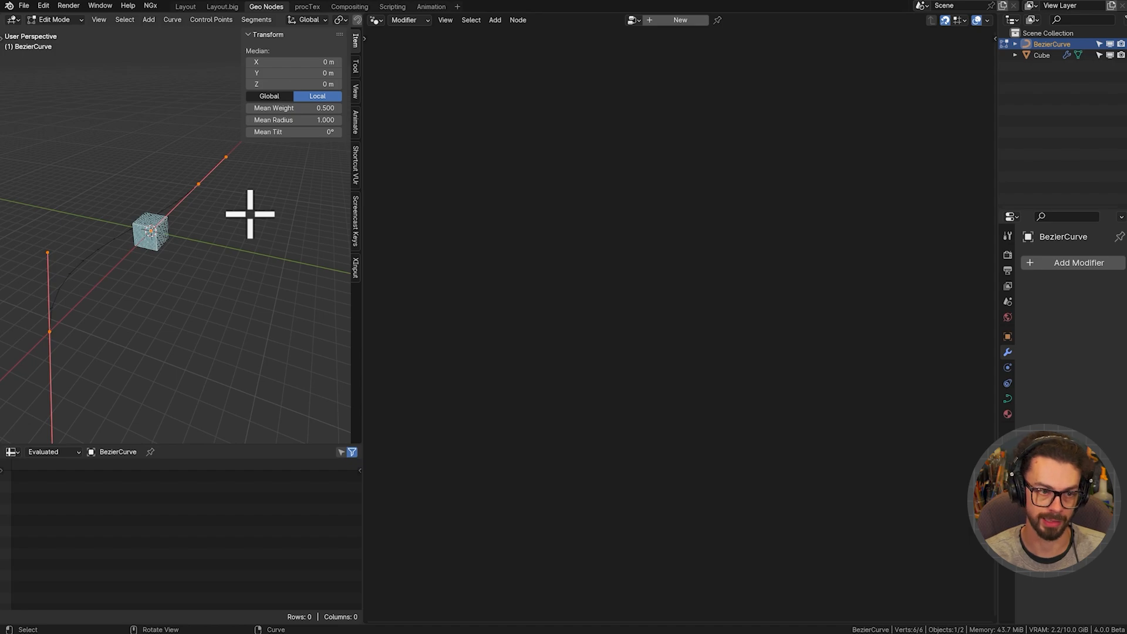
key("Tab")
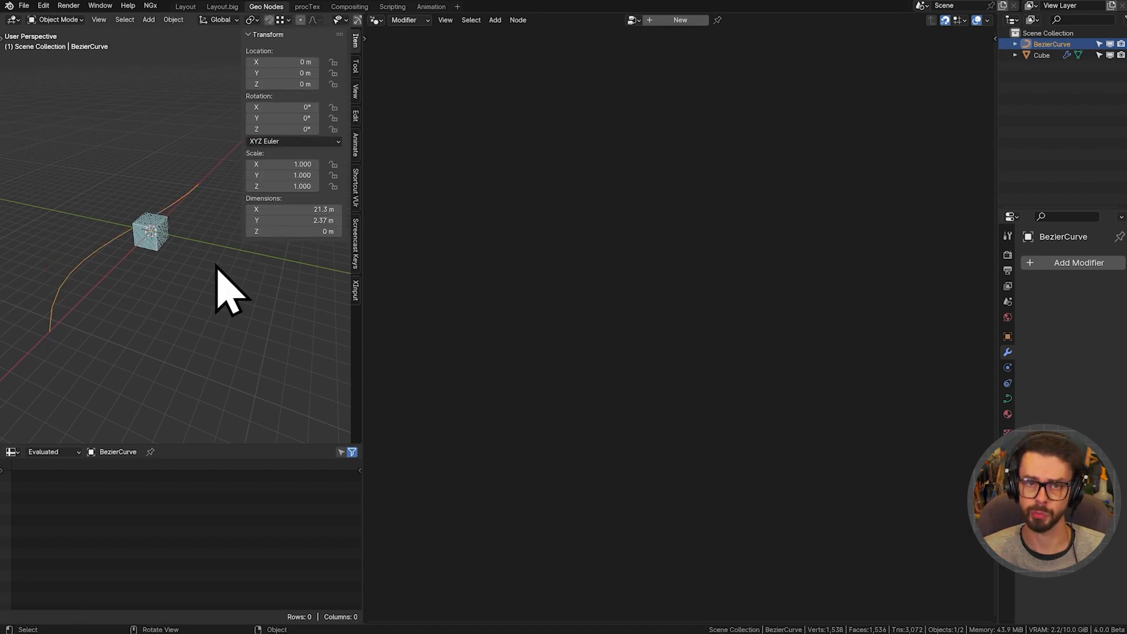
key("n")
- Add a plane mesh at the scene origin alongside the cube and Bezier curve
middle_click_drag(216, 263, 255, 213)
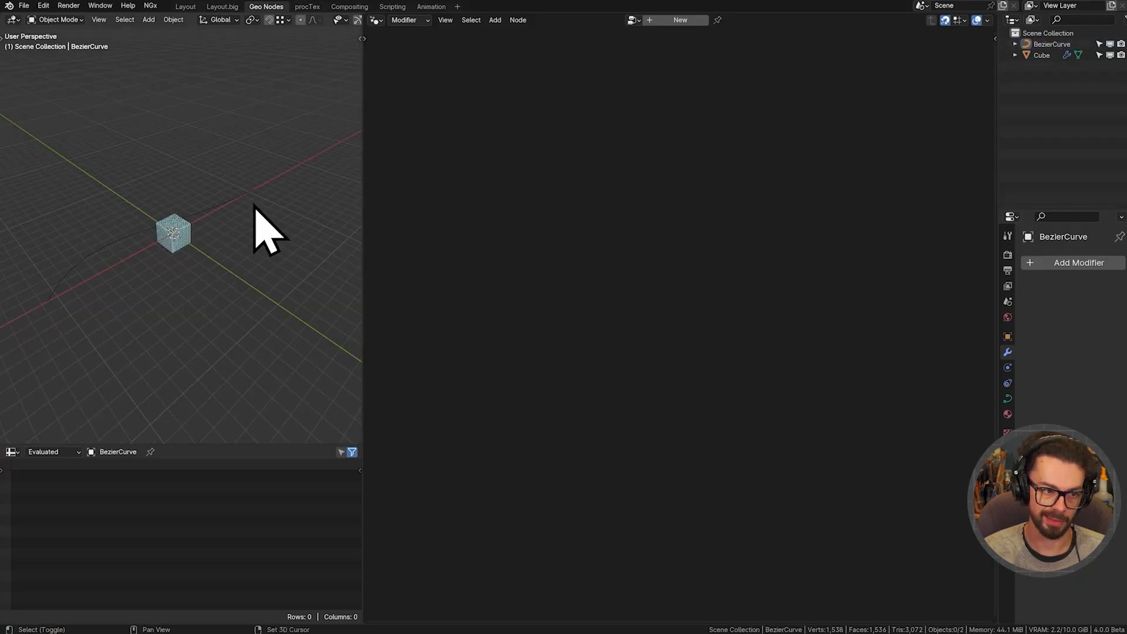
key("shift+a")
mouse_move(258, 188)
left_click(317, 189)
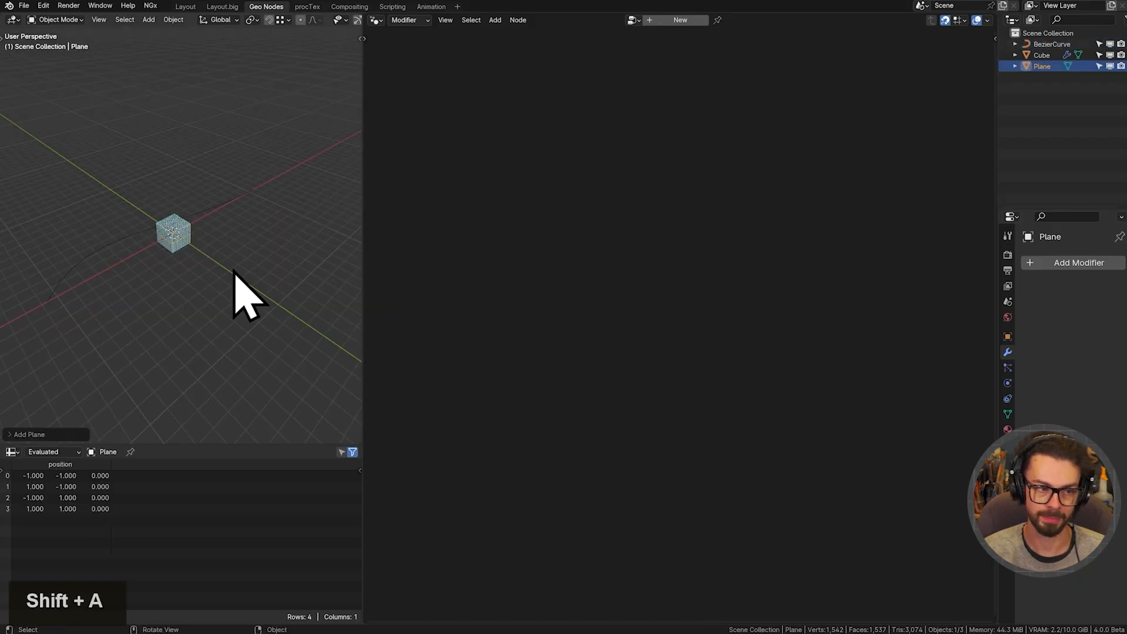
- Rename the plane object as Geo Nodes, keeping it at the scene origin
double_click(1042, 66)
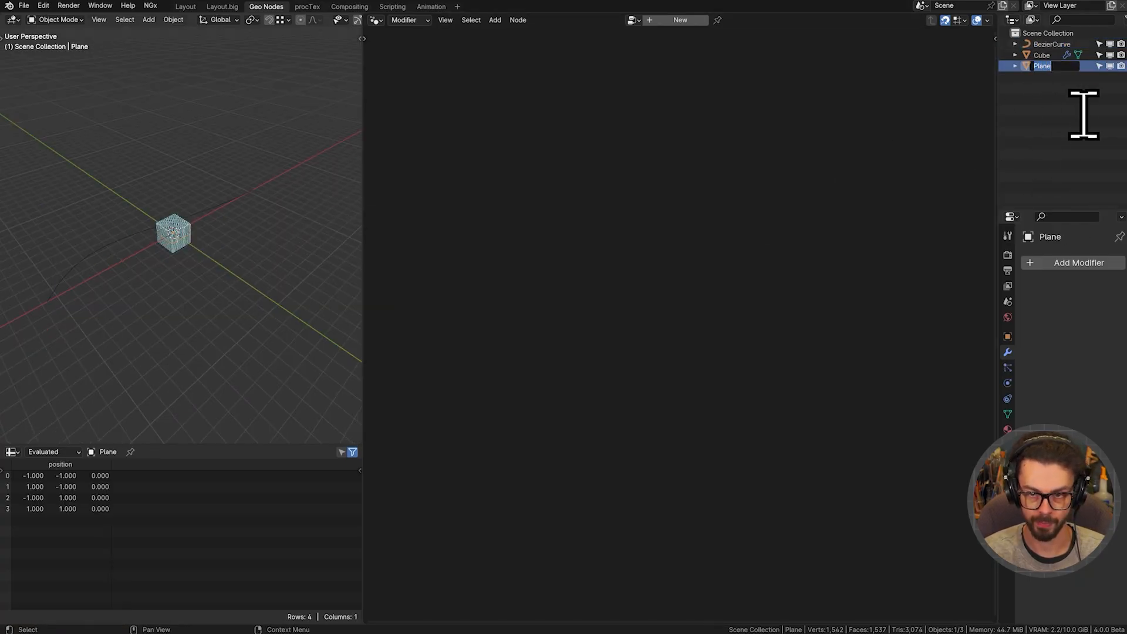
type("Geo Nodes")
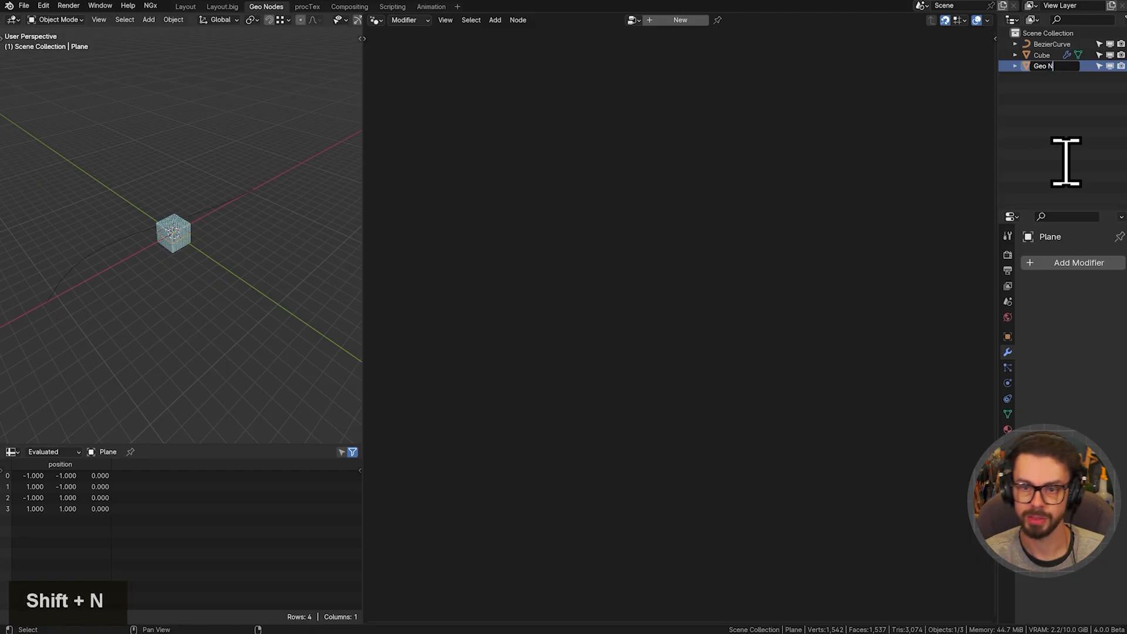
key("Return")
key("g")
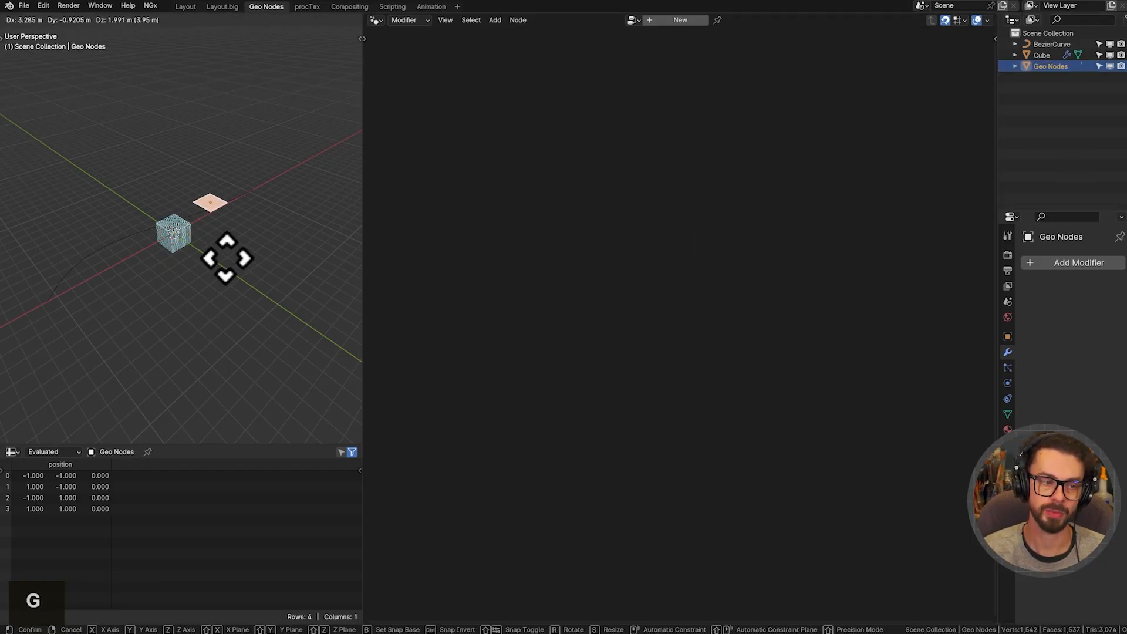
right_click(226, 259)
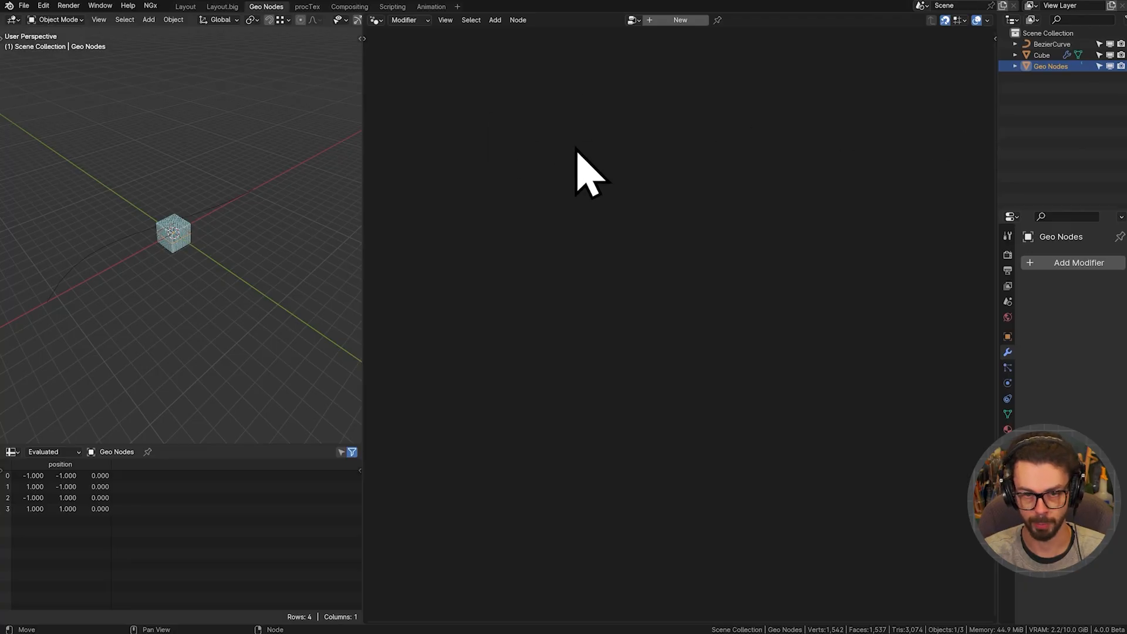
- Create a new geometry node tree on the Geo Nodes object and name it Curve Deform
left_click(679, 21)
double_click(675, 21)
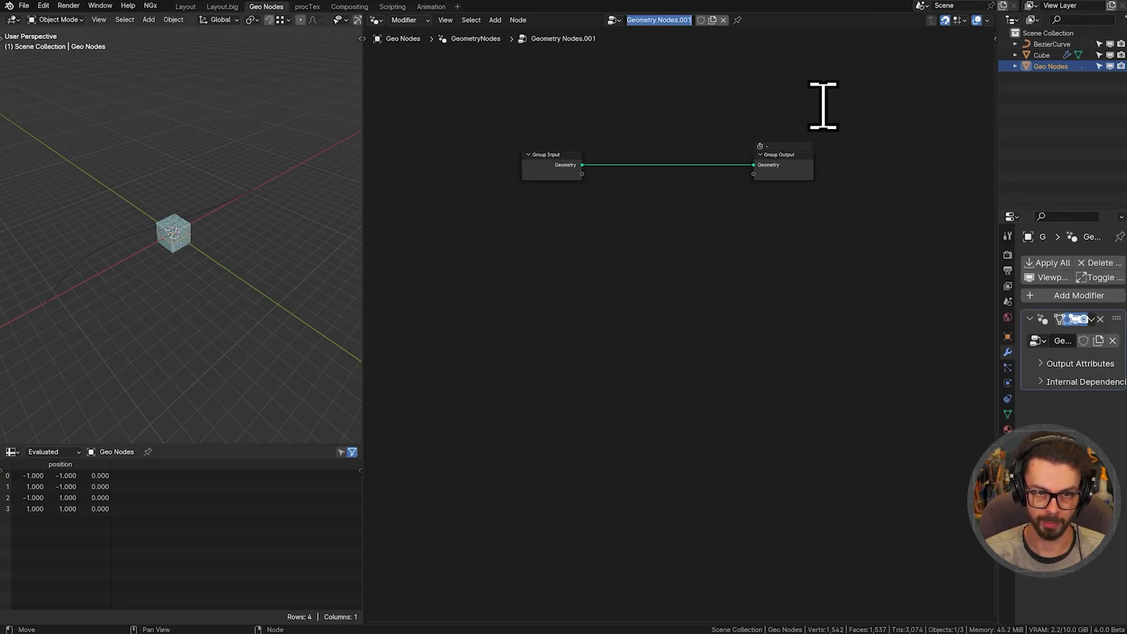
type("Curve Df")
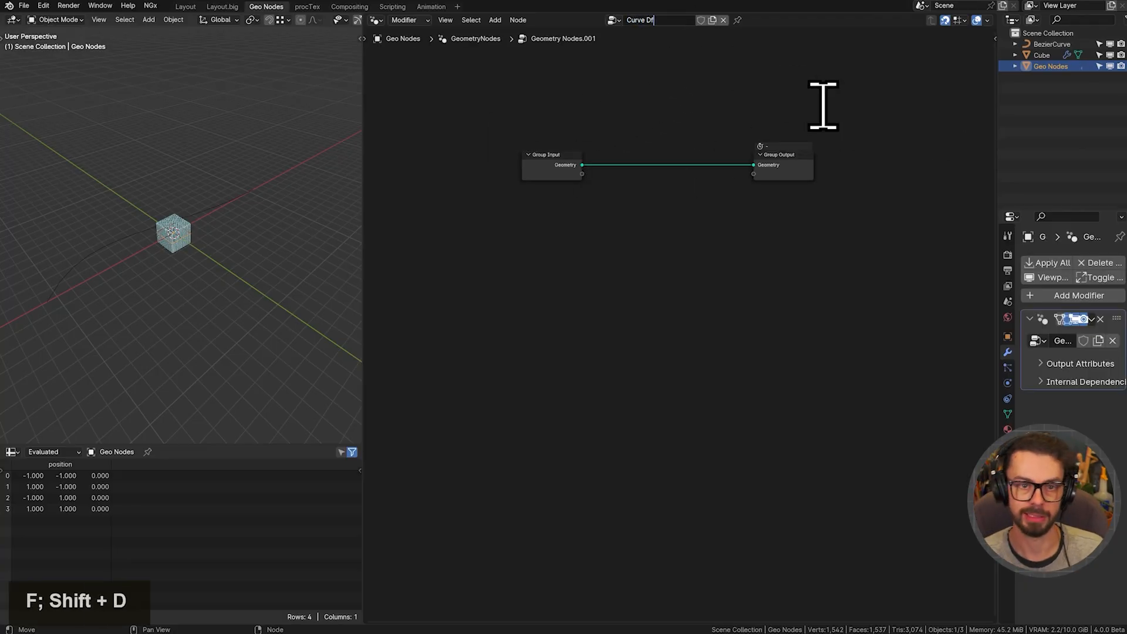
key("BackSpace")
type("eform")
key("Return")
key("Home")
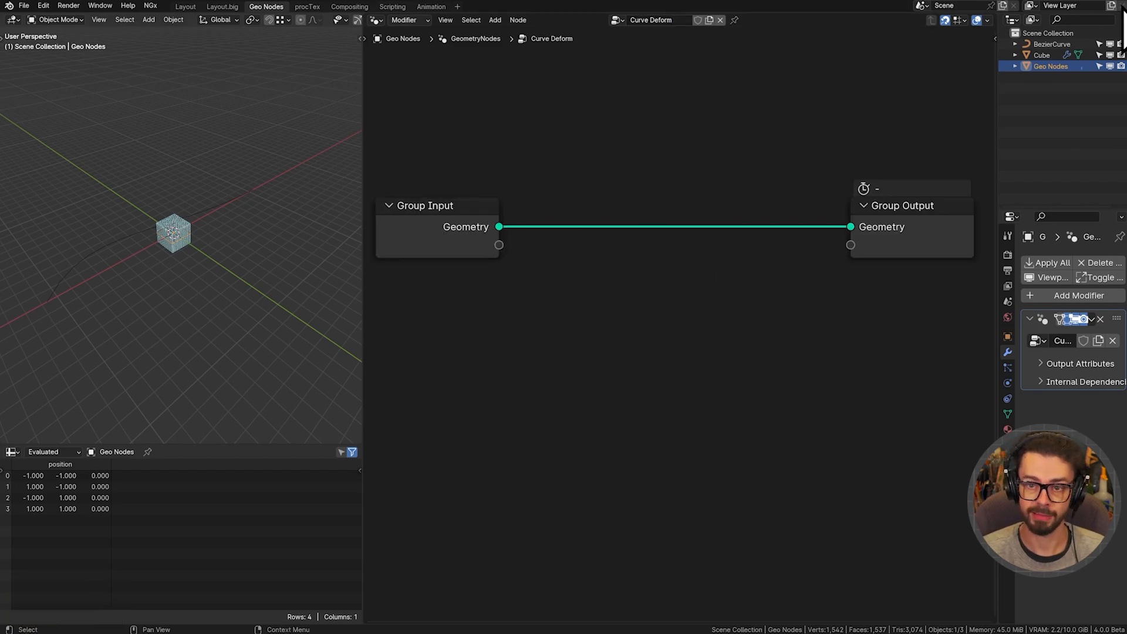
- Add Object Info nodes for Cube and BezierCurve, stacked vertically, and set the BezierCurve node to Relative
left_click_drag(1040, 54, 428, 302)
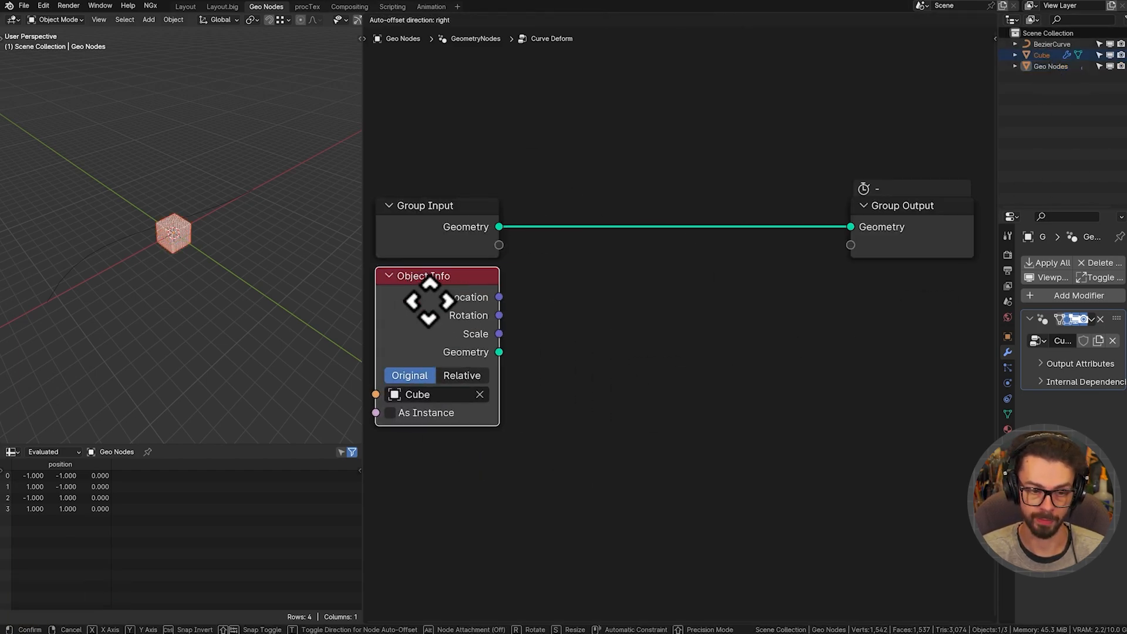
middle_click_drag(530, 353, 530, 351)
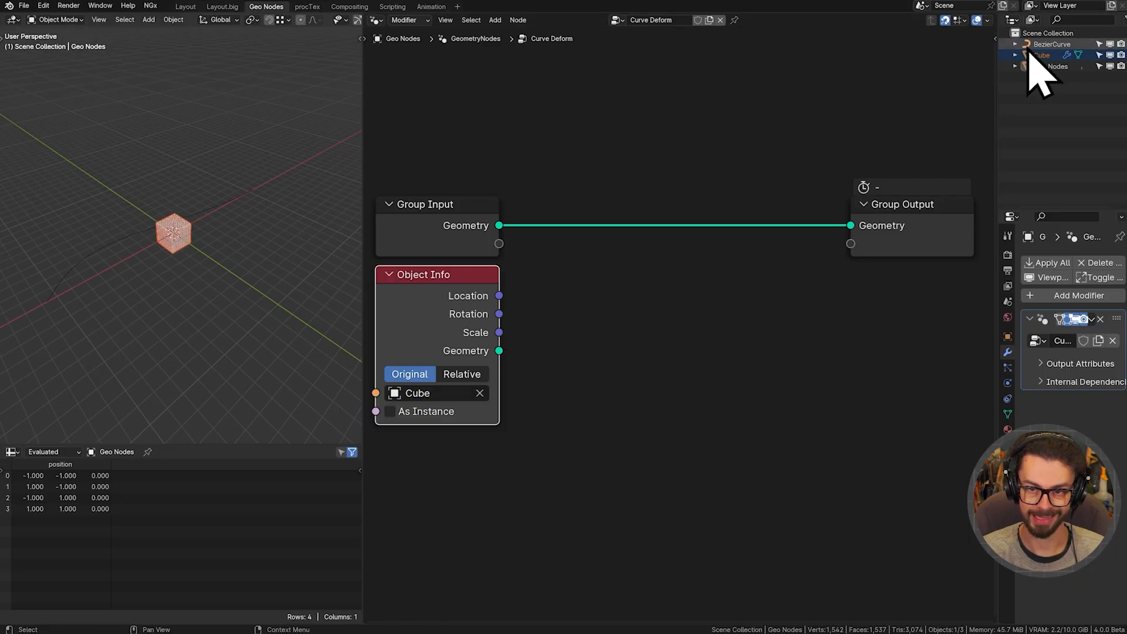
left_click_drag(1045, 45, 617, 477)
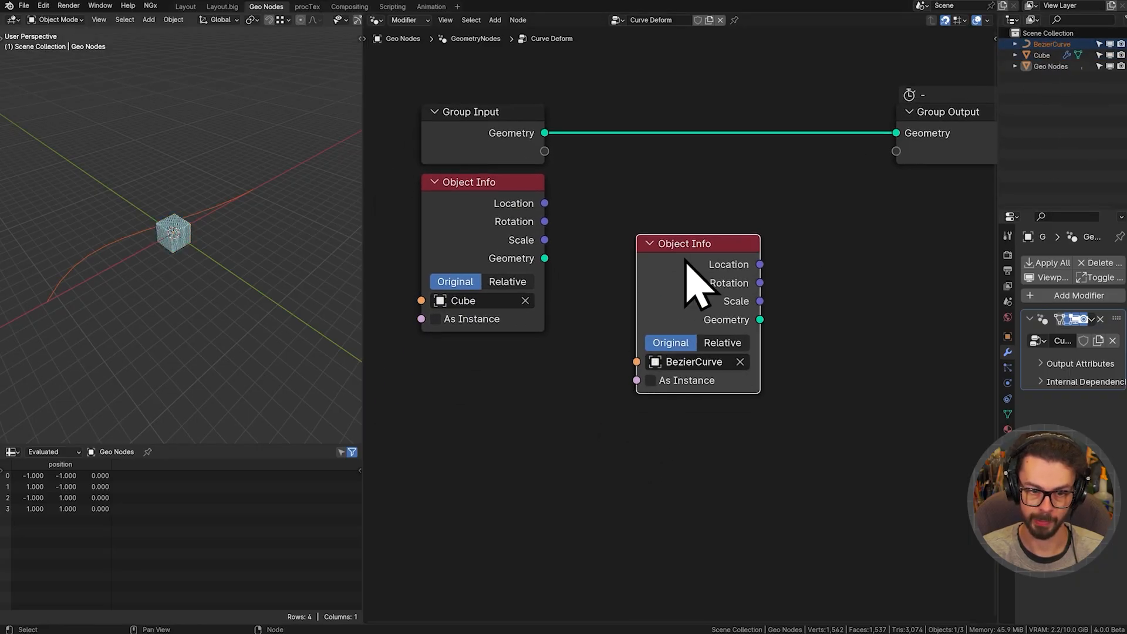
left_click_drag(482, 386, 463, 383)
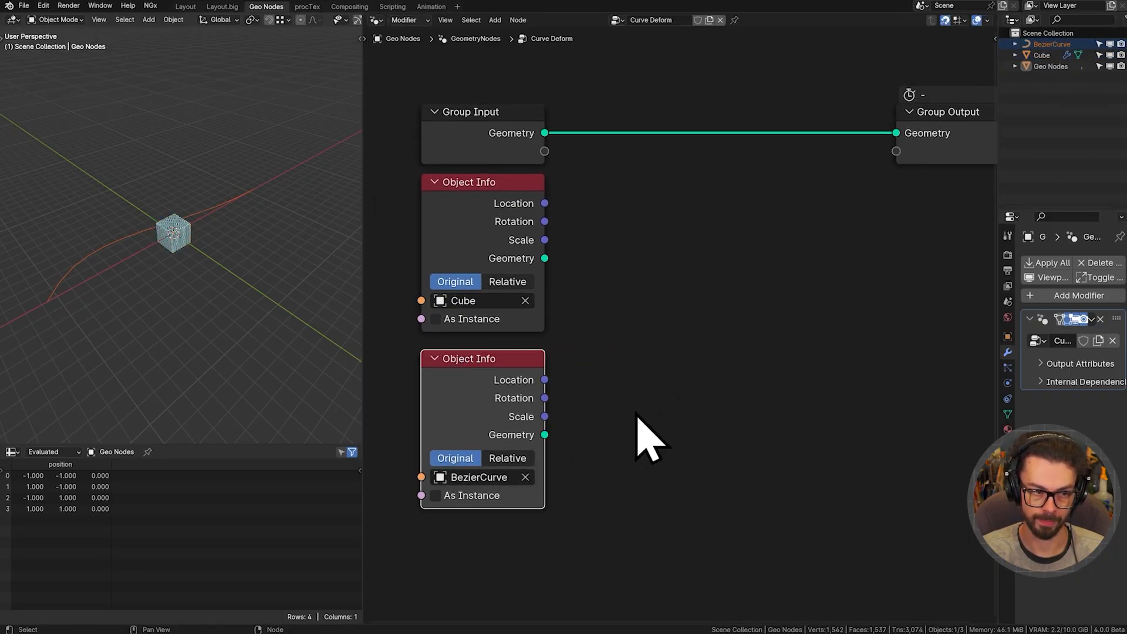
left_click(523, 462)
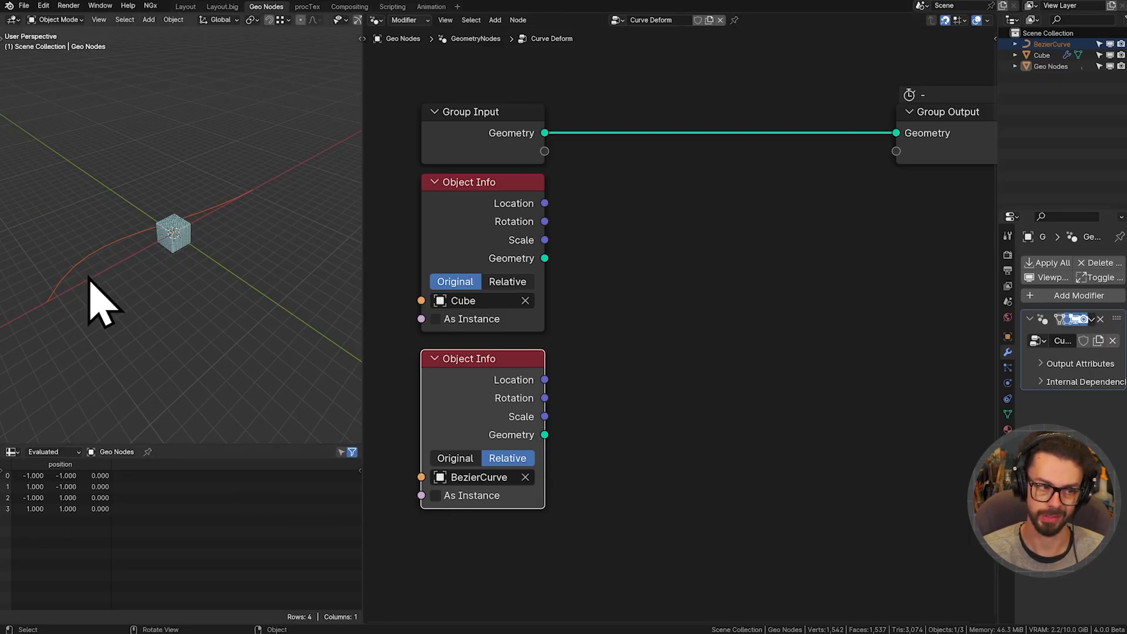
left_click(633, 281)
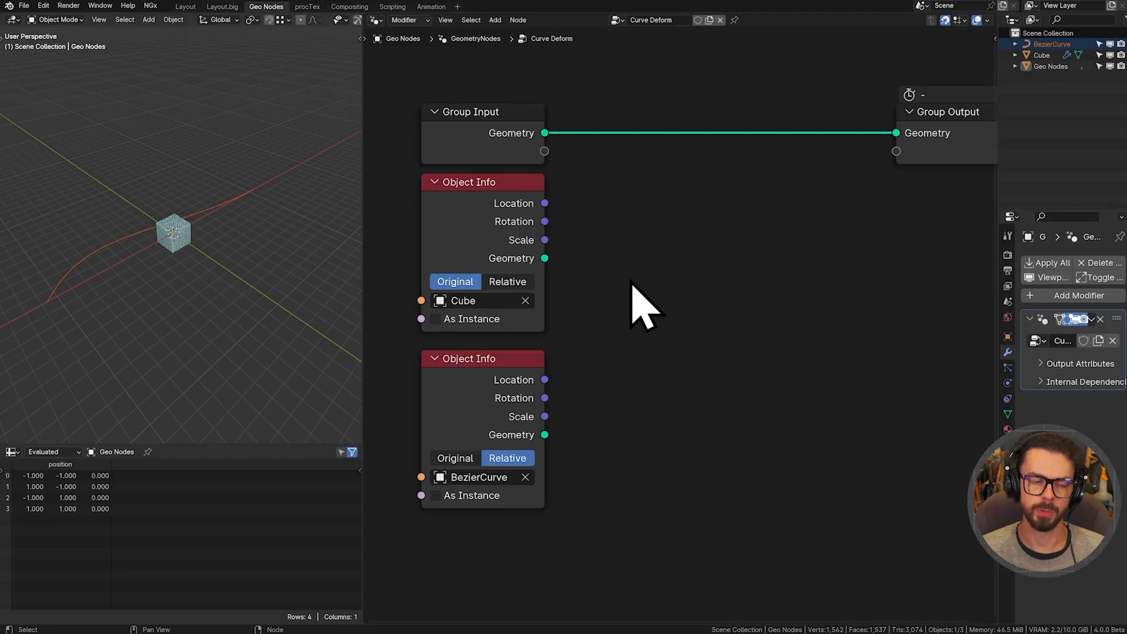
- Delete the Group Input node and lower the Group Output node to line up beside the Object Info nodes
left_click(512, 141)
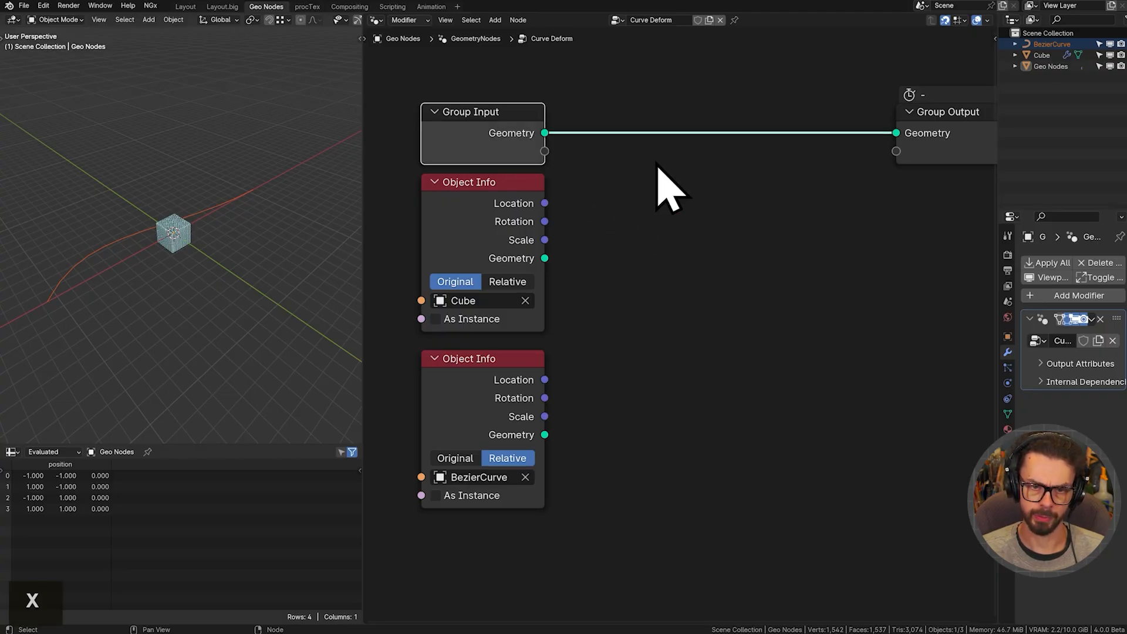
scroll(724, 162, "down", 1)
key("x")
scroll(704, 156, "down", 1)
left_click_drag(879, 140, 893, 278)
left_click(697, 264)
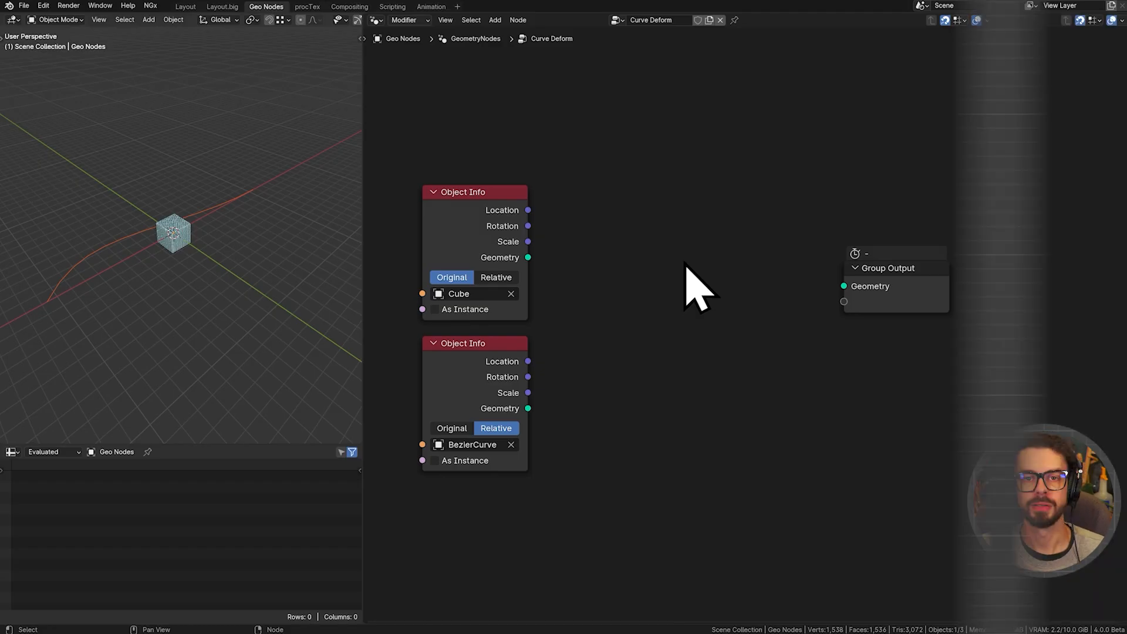
- Maximize the node editor and sketch an annotation cube in the empty space between and below the nodes
key("ctrl+space")
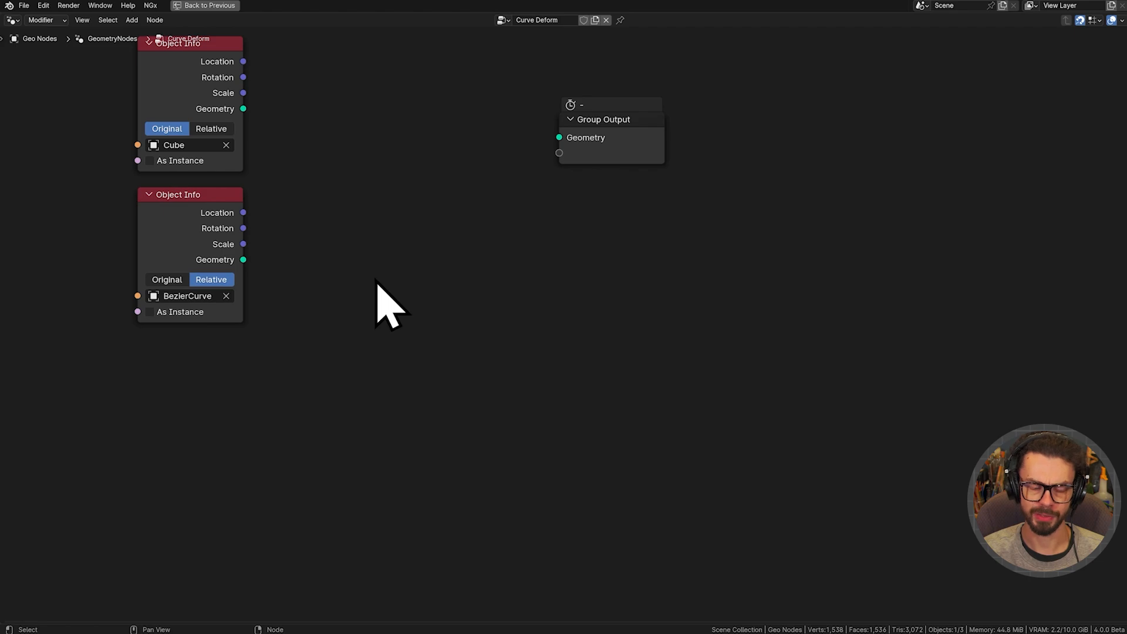
middle_click_drag(379, 291, 392, 279)
key("d")
mouse_move(387, 247)
left_mouse_down()
mouse_move(384, 359)
mouse_move(446, 424)
mouse_move(521, 385)
mouse_move(526, 300)
mouse_move(456, 298)
mouse_move(399, 252)
mouse_move(503, 269)
mouse_move(509, 286)
left_mouse_up()
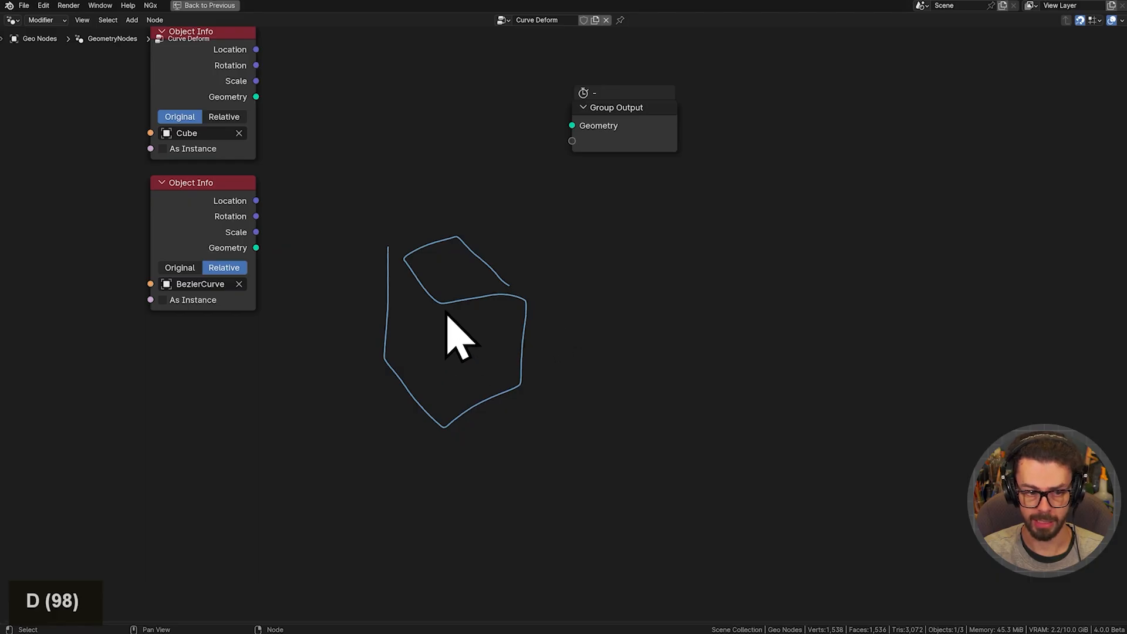
left_click_drag(445, 307, 449, 436)
middle_click_drag(488, 406, 481, 402)
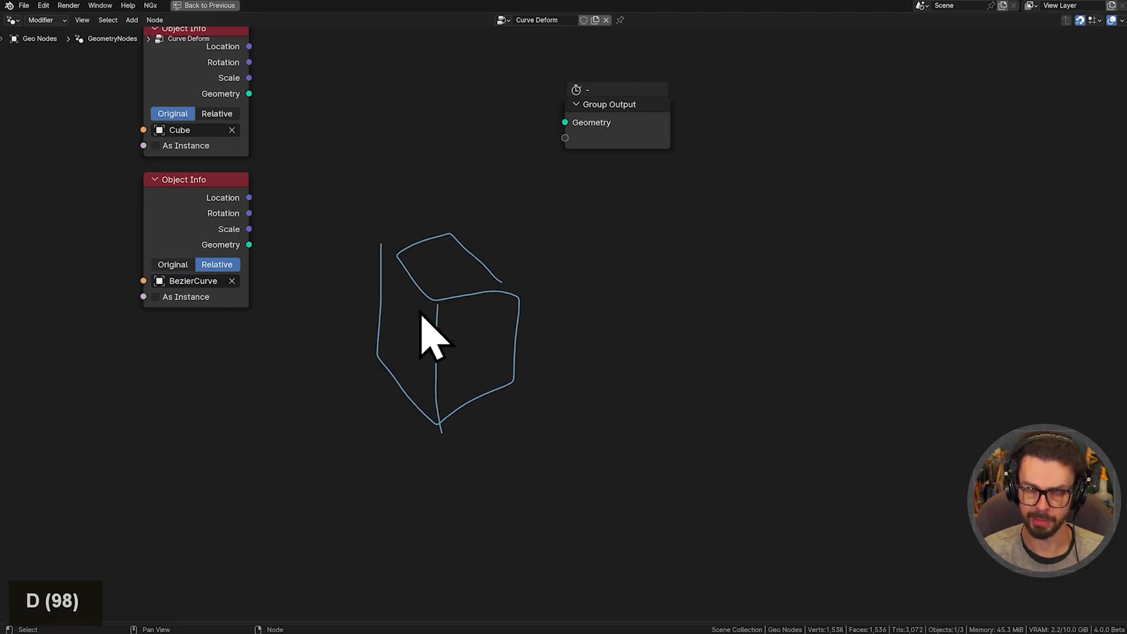
middle_click_drag(415, 455, 422, 432, "shift")
- Annotate three axis arrows labelled X, Y and Z beside the sketched cube
mouse_move(343, 381)
left_mouse_down()
mouse_move(389, 449)
mouse_move(376, 454)
mouse_move(393, 449)
mouse_move(419, 490)
left_mouse_up()
left_click_drag(417, 480, 399, 499)
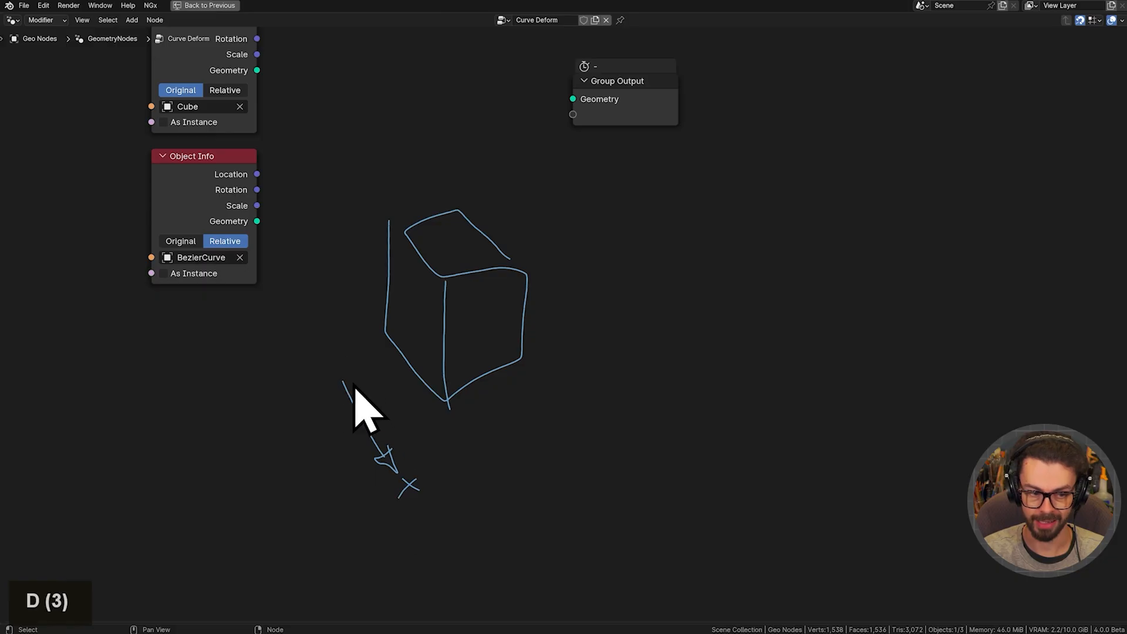
mouse_move(341, 379)
left_mouse_down()
mouse_move(453, 330)
mouse_move(449, 352)
mouse_move(339, 305)
mouse_move(325, 270)
mouse_move(313, 276)
left_mouse_up()
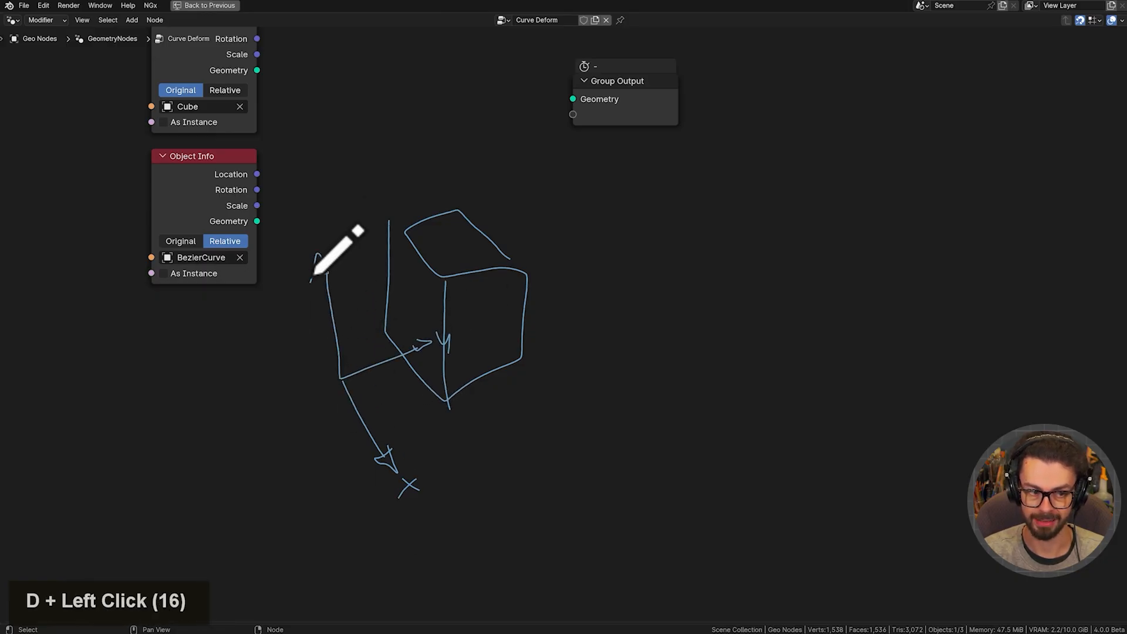
left_click_drag(315, 230, 336, 241)
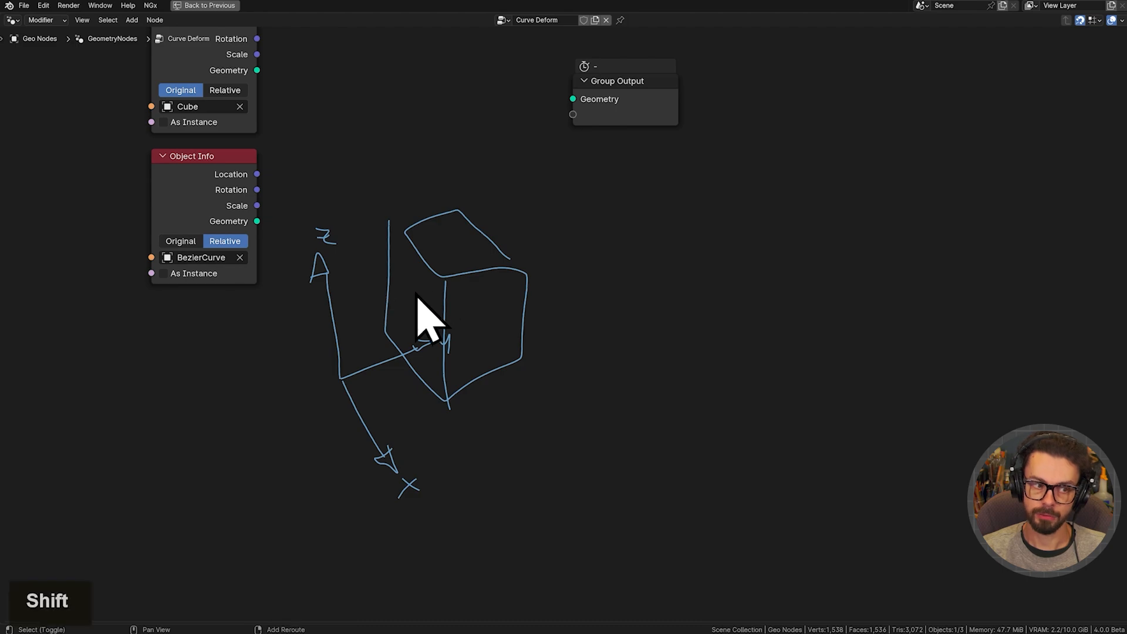
middle_click_drag(415, 303, 345, 320, "shift")
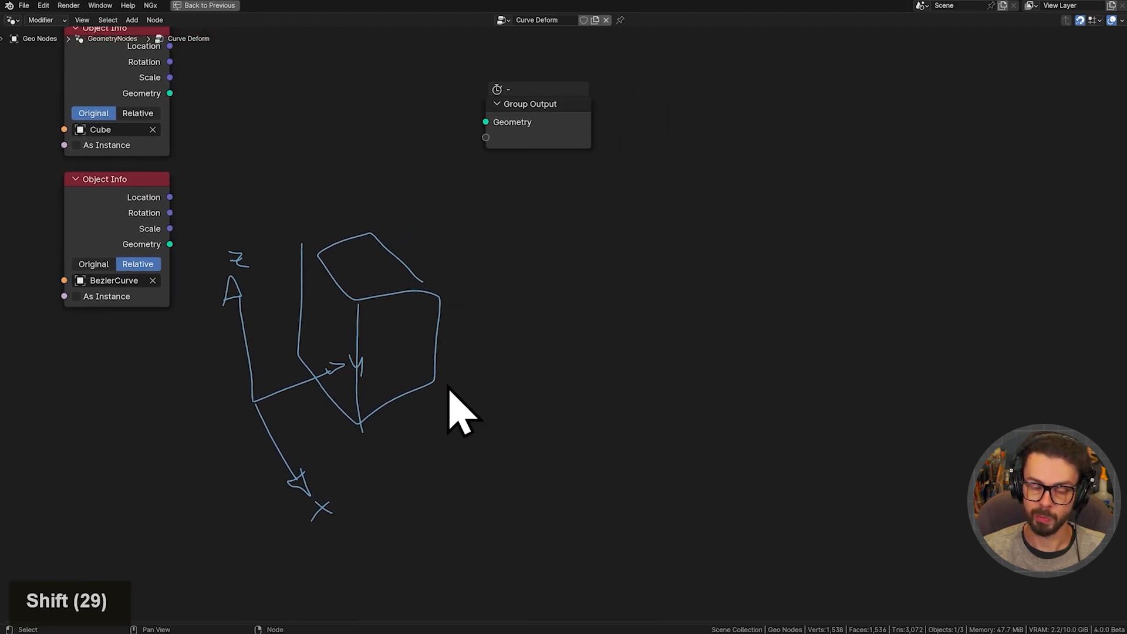
middle_click_drag(436, 407, 427, 399, "shift")
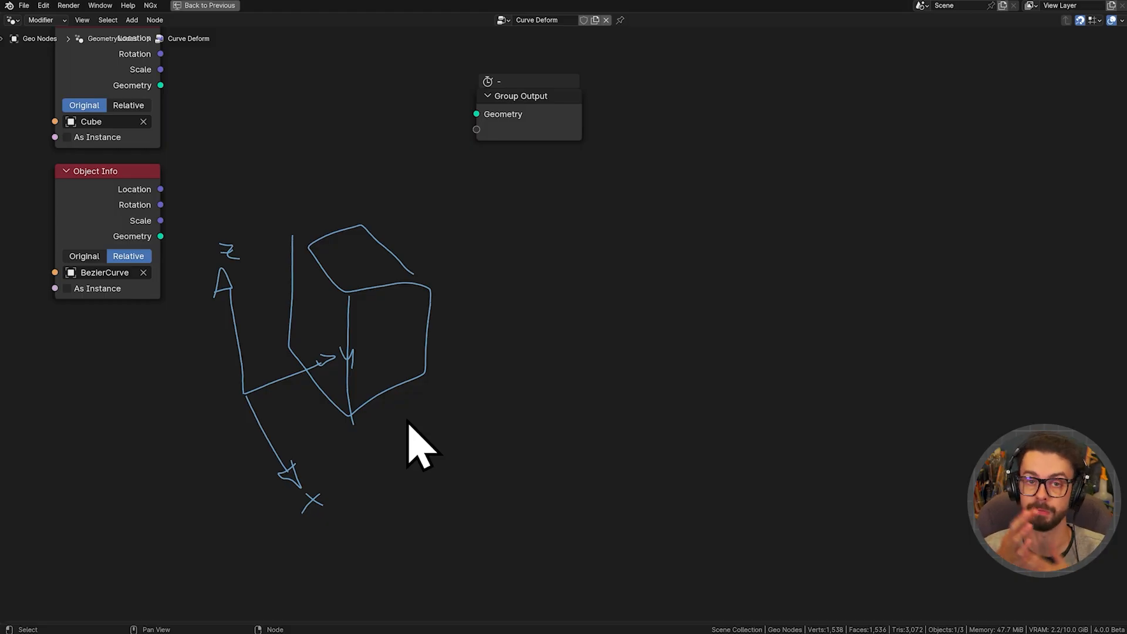
- Annotate a wavy curve beside the cube sketch, with a tangent arrow starting near its first crest
middle_click_drag(514, 373, 484, 362, "shift")
key("d")
mouse_move(551, 362)
left_mouse_down()
mouse_move(583, 319)
mouse_move(965, 320)
left_mouse_up()
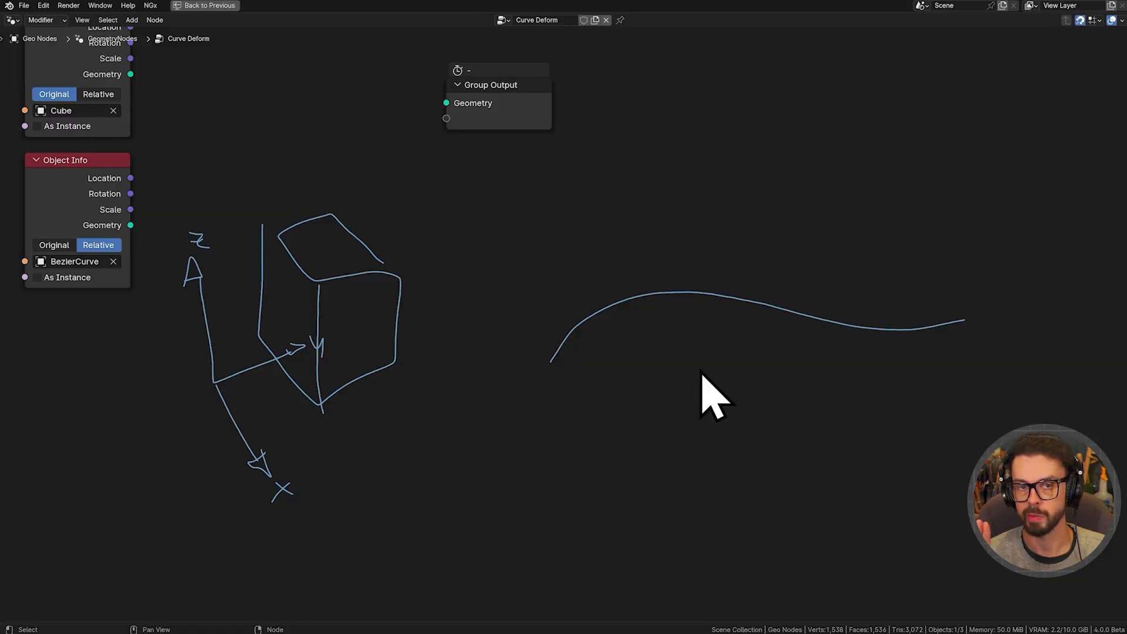
key("d")
mouse_move(632, 295)
left_mouse_down()
mouse_move(806, 256)
mouse_move(780, 269)
mouse_move(758, 258)
left_mouse_up()
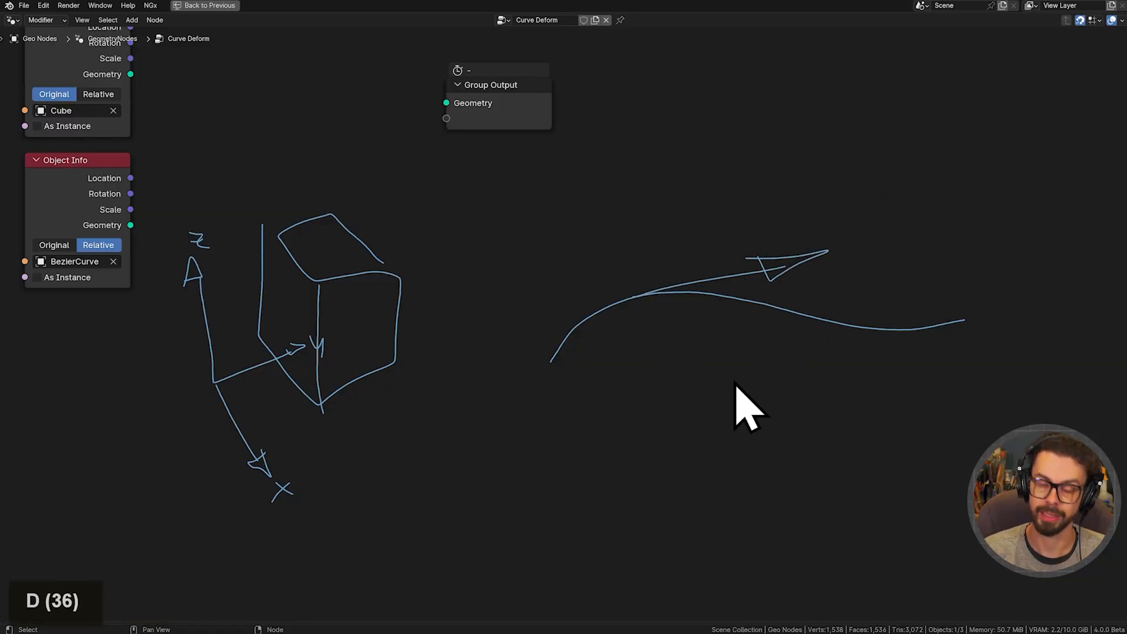
- Try annotating more tangent arrows at other points along the curve, and undo these extra strokes
mouse_move(799, 312)
left_mouse_down()
mouse_move(1014, 350)
mouse_move(981, 354)
left_mouse_up()
mouse_move(930, 327)
left_mouse_down()
mouse_move(1027, 271)
mouse_move(1025, 283)
left_mouse_up()
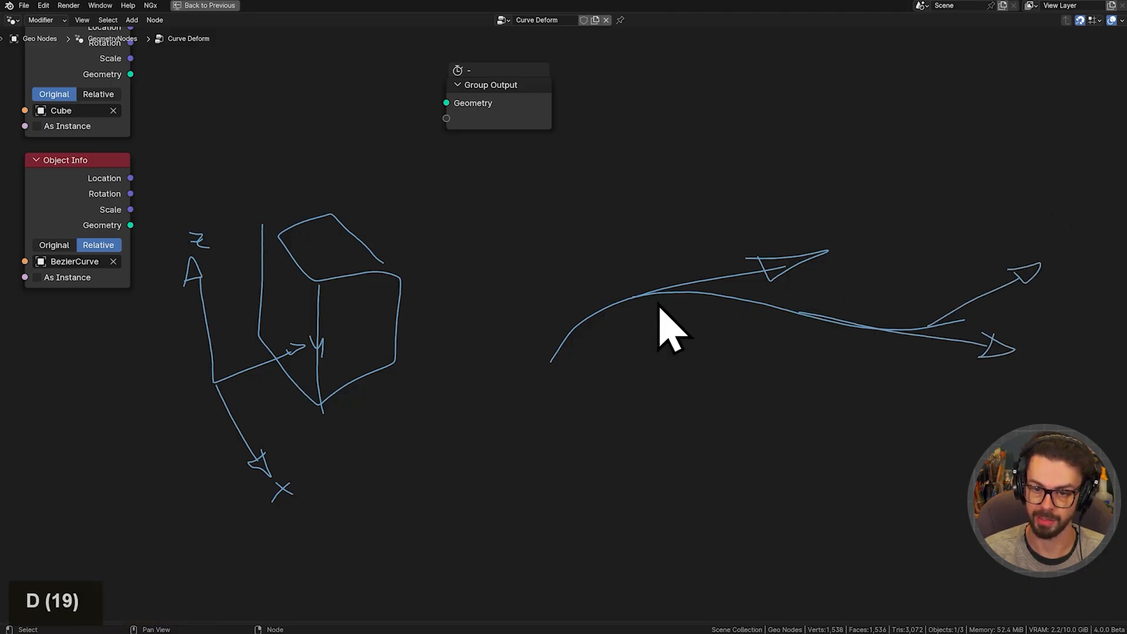
left_click_drag(553, 355, 609, 256)
key("ctrl+z")
key("ctrl+z")
key("ctrl+z")
key("ctrl+z")
key("ctrl+z")
key("ctrl+z")
key("ctrl+z")
key("ctrl+z")
key("ctrl+z")
key("ctrl+z")
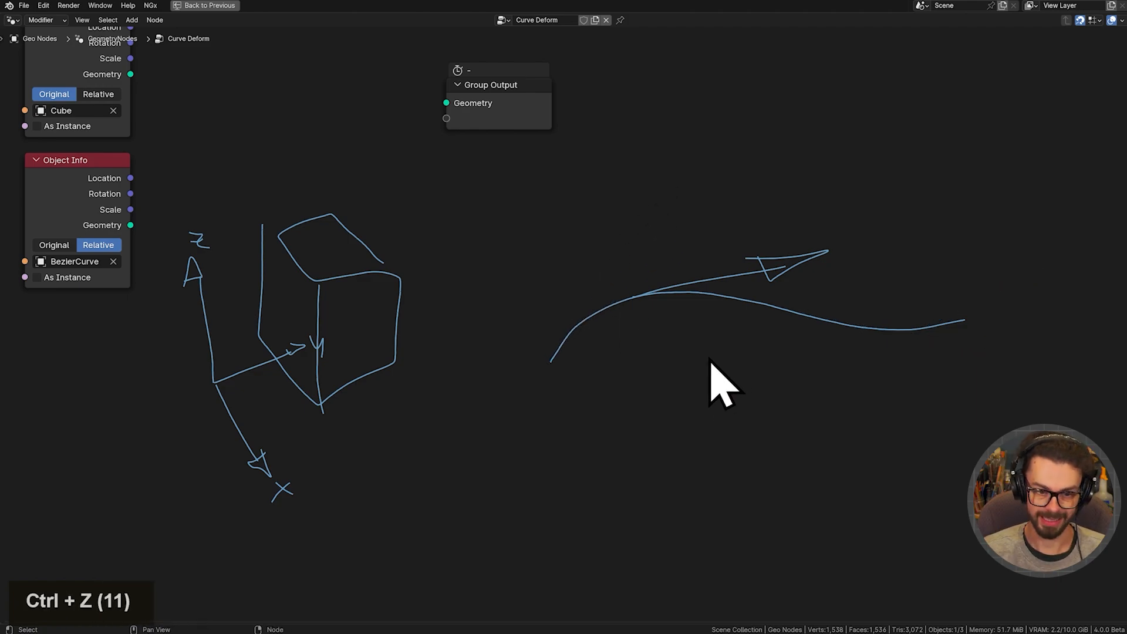
- Annotate downward and upward arrows at the tangent's origin to complete three local axes, and clear the curve sketch
left_click_drag(633, 297, 675, 388)
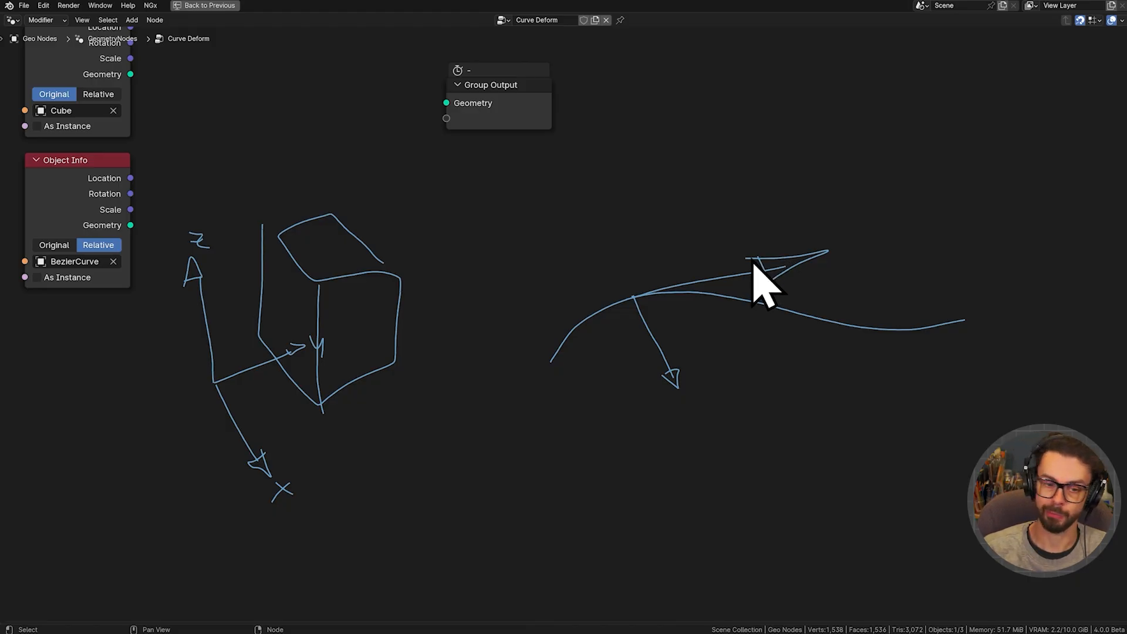
key("d")
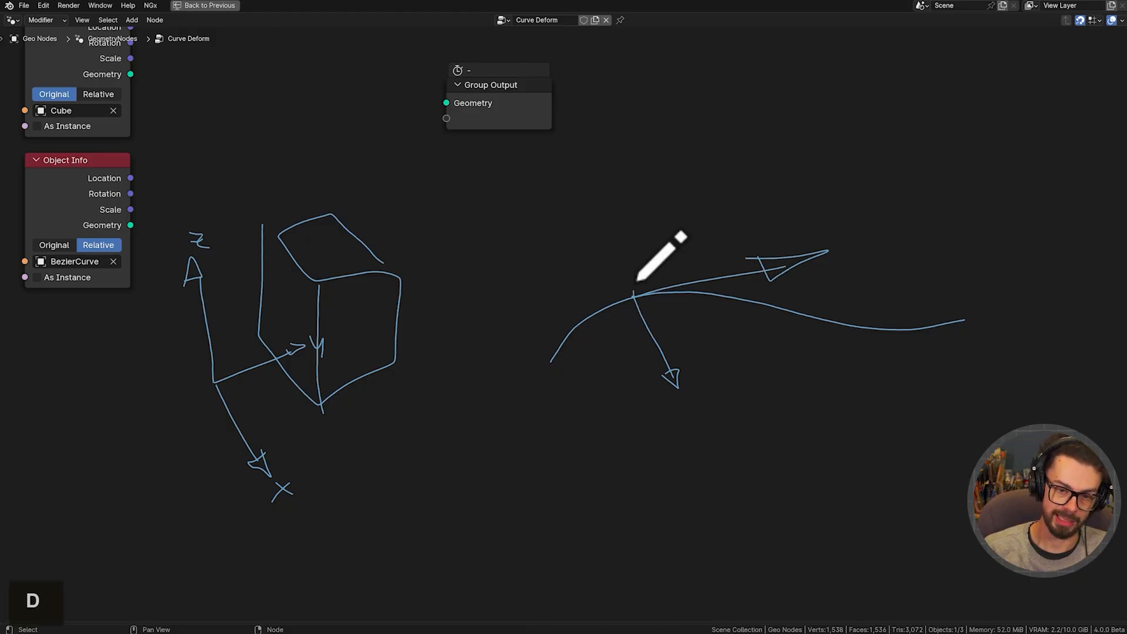
mouse_move(634, 297)
left_mouse_down()
mouse_move(637, 200)
mouse_move(647, 209)
left_mouse_up()
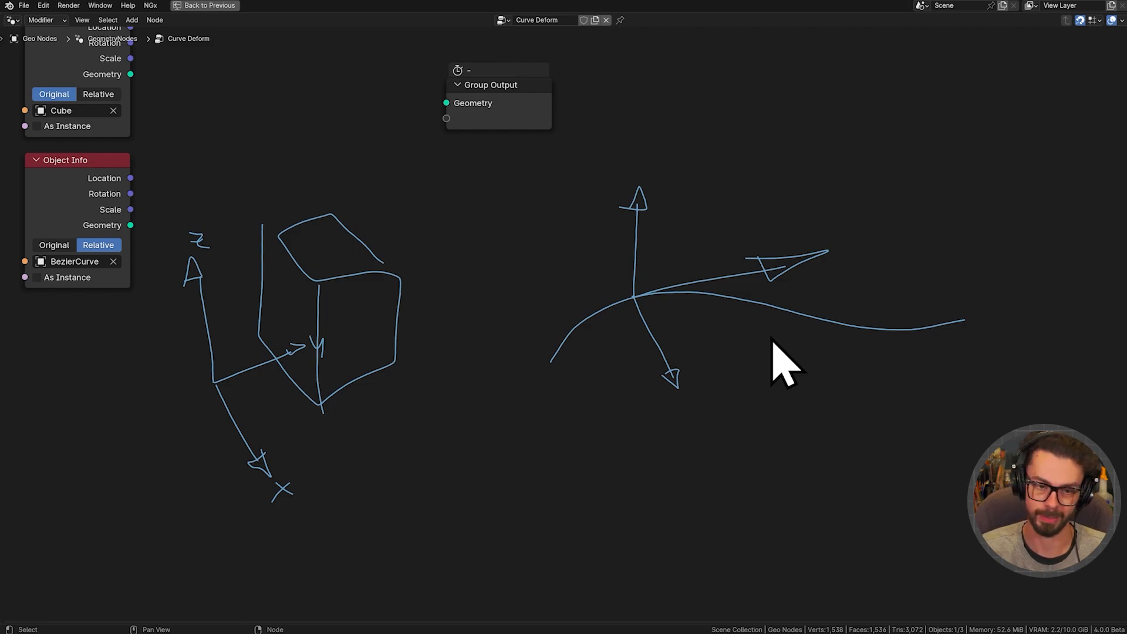
middle_click_drag(605, 292, 554, 357)
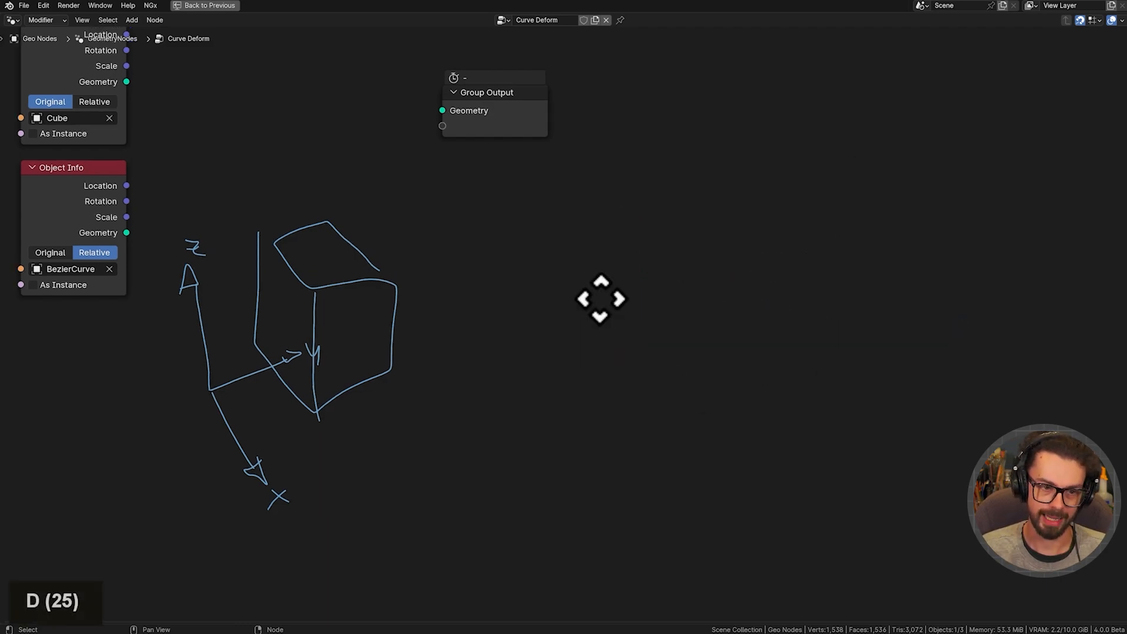
- Place the BezierCurve Object Info node above the Cube one and route its Geometry output into a reroute labelled CURVES
middle_click_drag(237, 179, 297, 190)
left_click_drag(93, 257, 795, 327)
middle_click_drag(813, 365, 667, 303)
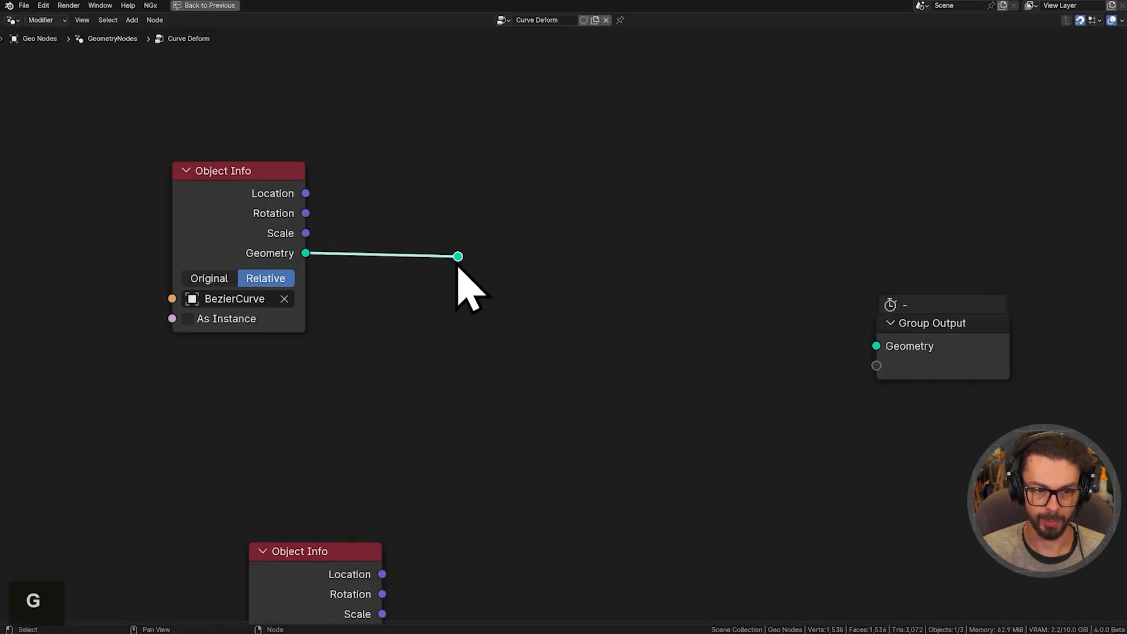
key("F2")
type("CURVES")
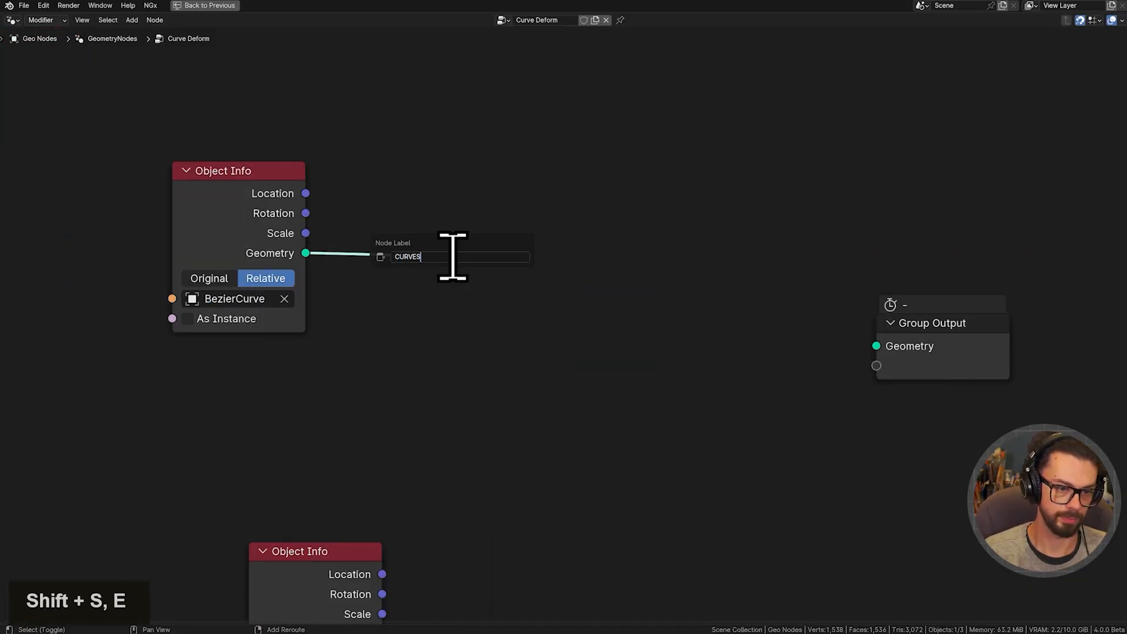
key("Return")
- Add a Sample Curve node fed by the CURVES reroute, place it before the Group Output, and widen it
key("shift+s")
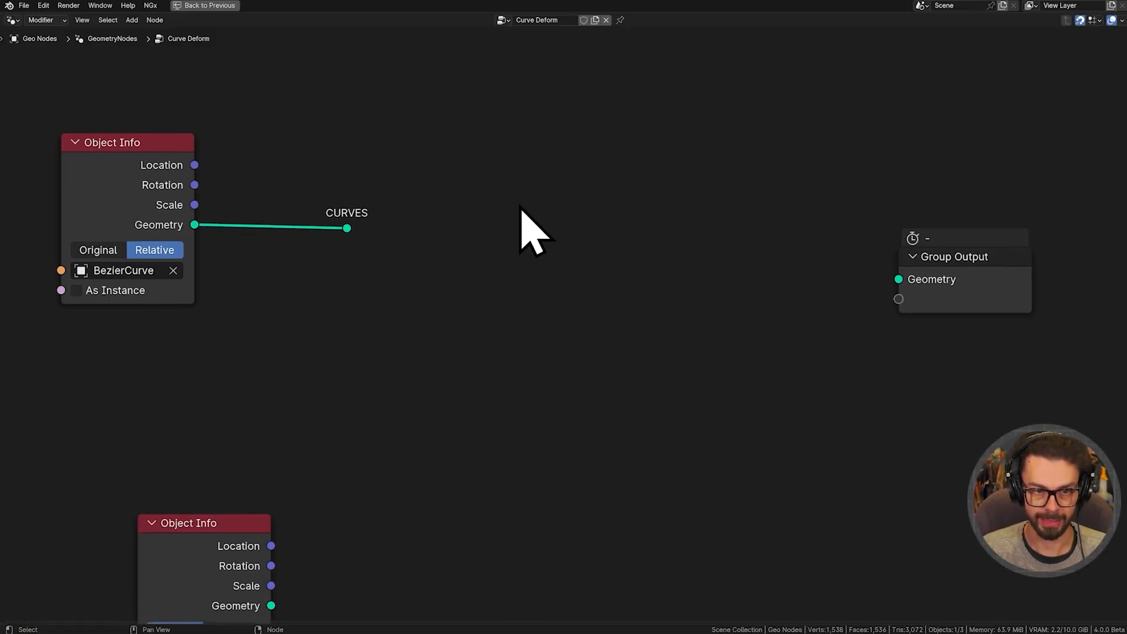
left_click_drag(352, 232, 352, 232)
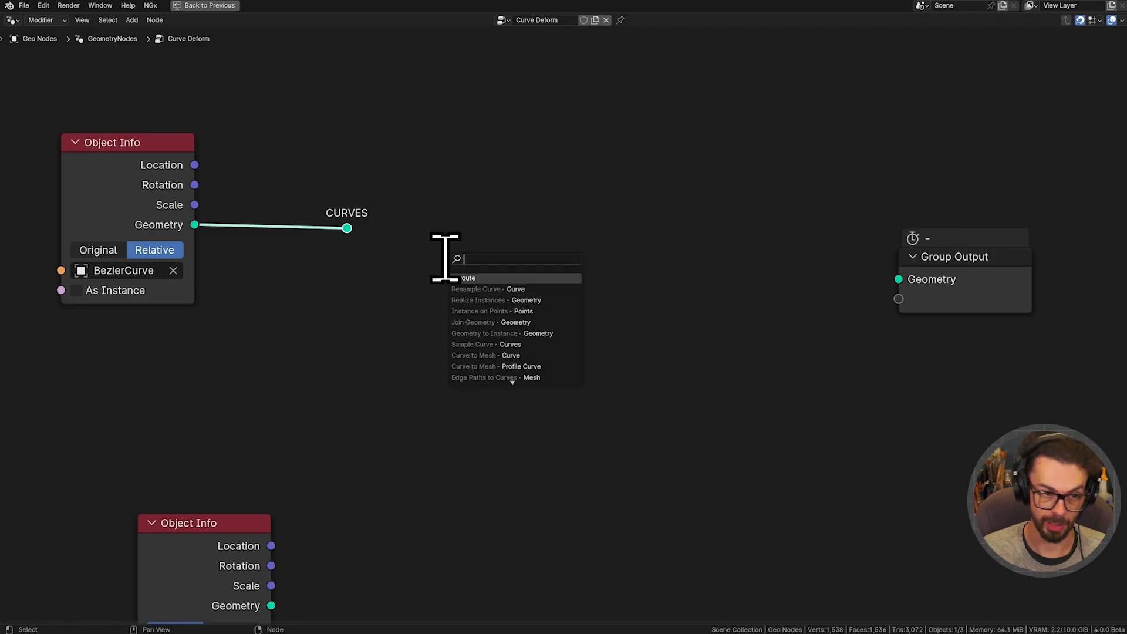
type("sample")
key("Return")
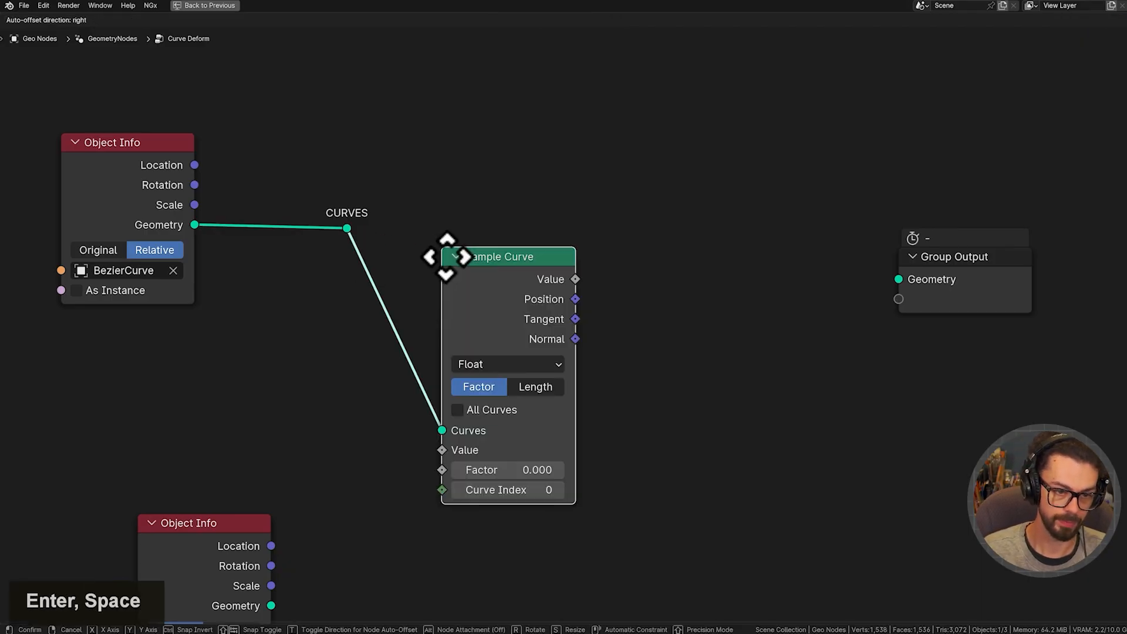
left_click(522, 162)
left_click_drag(650, 353, 702, 349)
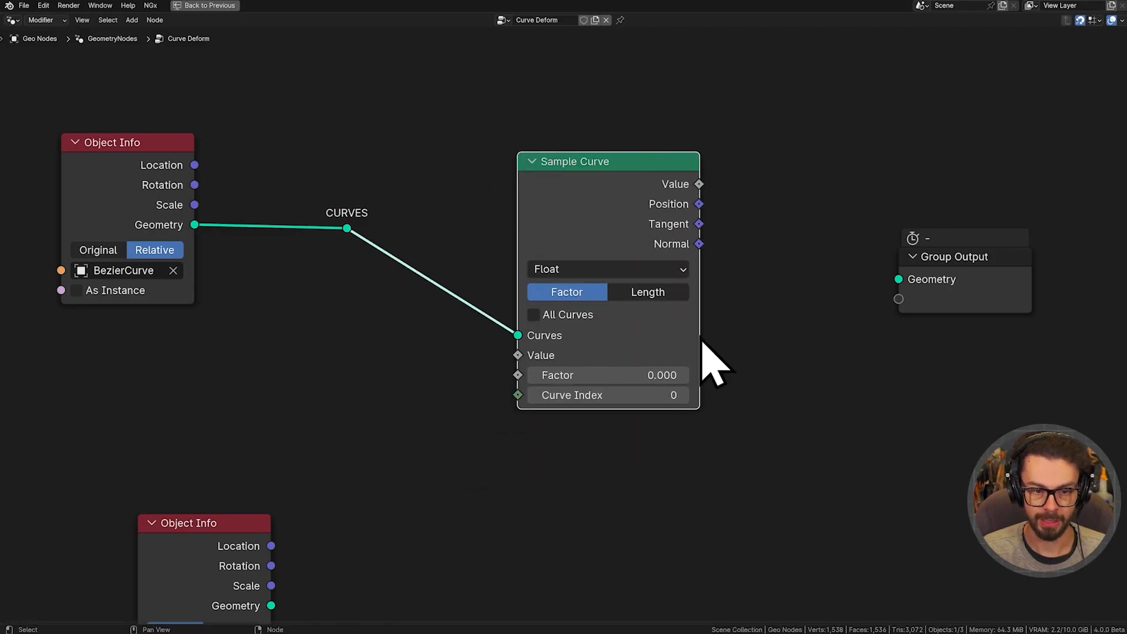
- Move the BezierCurve Object Info node closer to the CURVES reroute, level with the top of the Sample Curve node
scroll(710, 236, "up", 4)
middle_click_drag(710, 236, 615, 284)
middle_click_drag(630, 193, 630, 96)
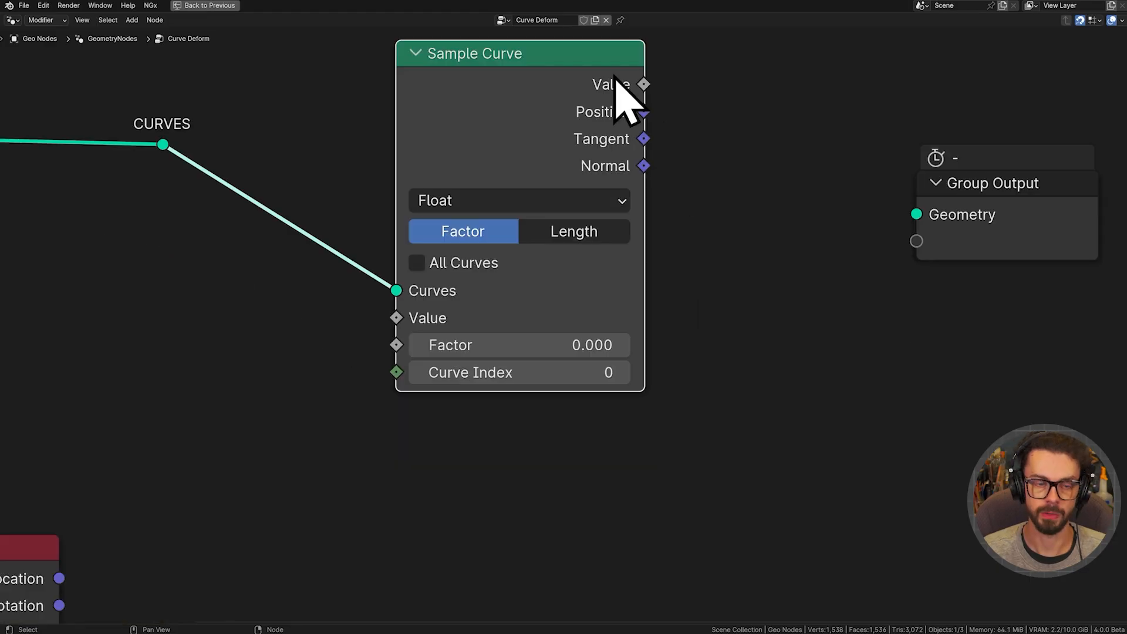
left_click(712, 274)
middle_click_drag(688, 255, 752, 289)
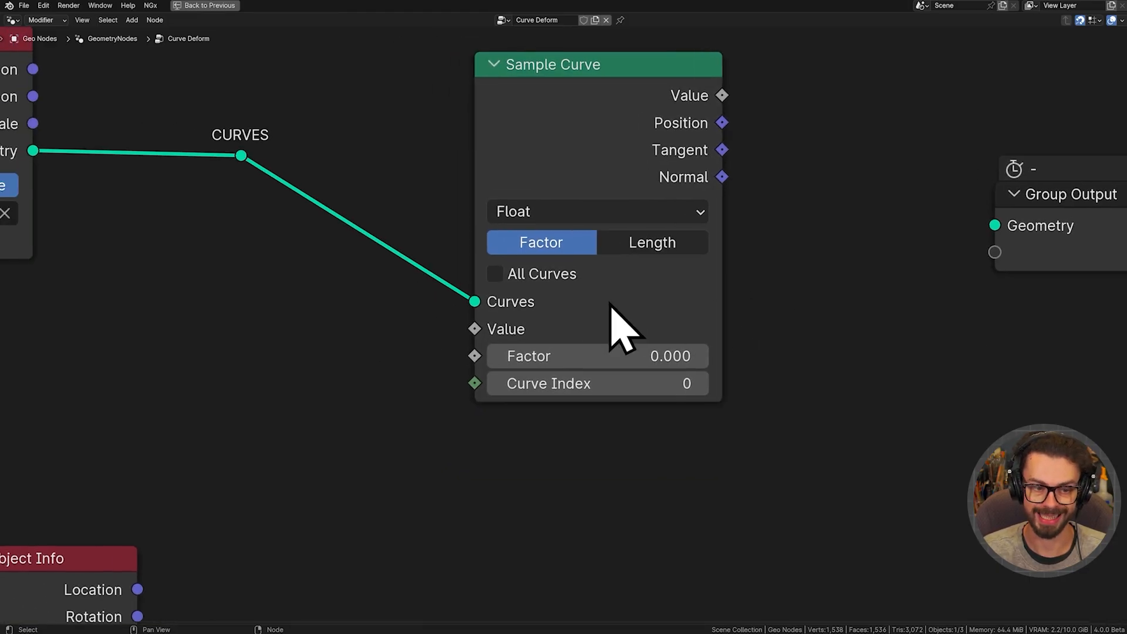
middle_click_drag(212, 145, 331, 201)
left_click_drag(51, 102, 155, 128)
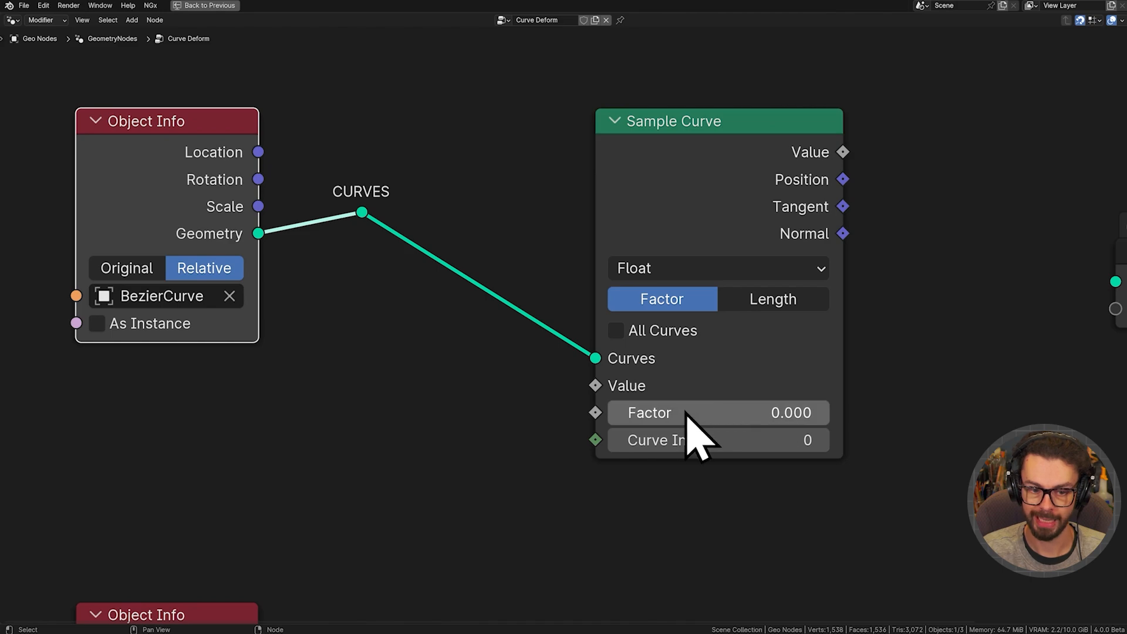
- Enable All Curves on the Sample Curve node and try several Factor values, ending at 0.964
left_click_drag(687, 414, 661, 412)
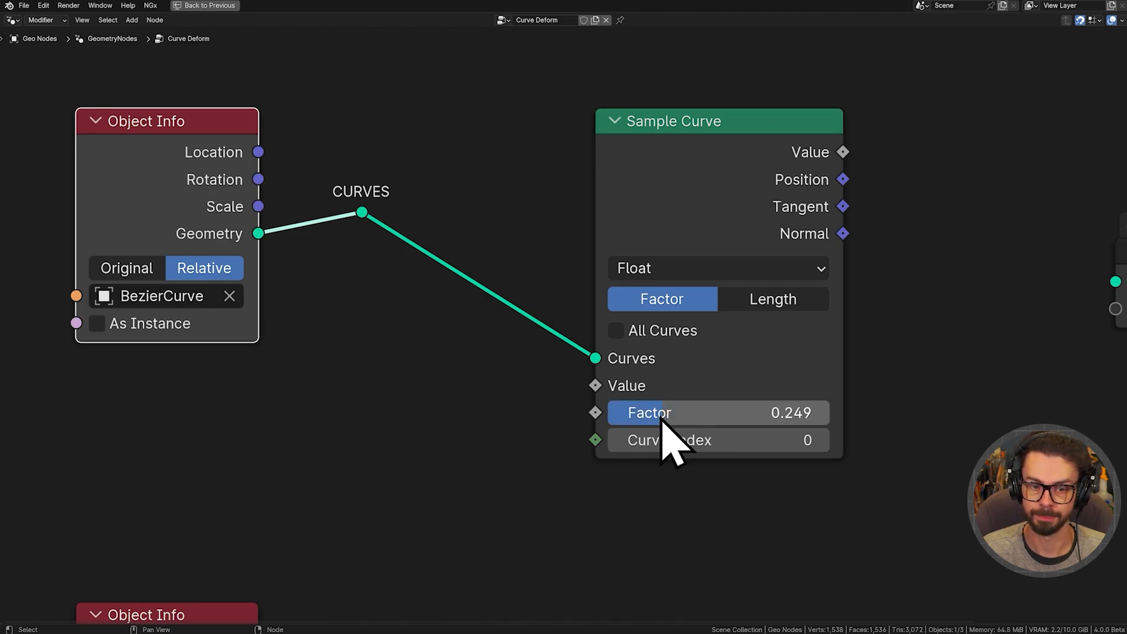
left_click(629, 332)
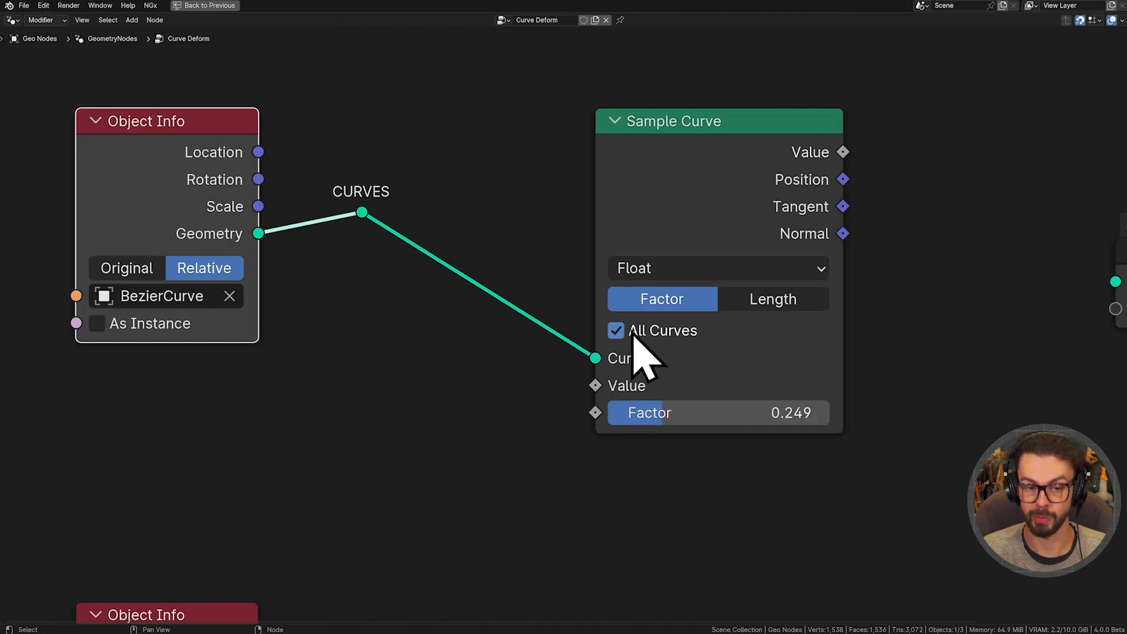
left_click_drag(710, 416, 763, 414)
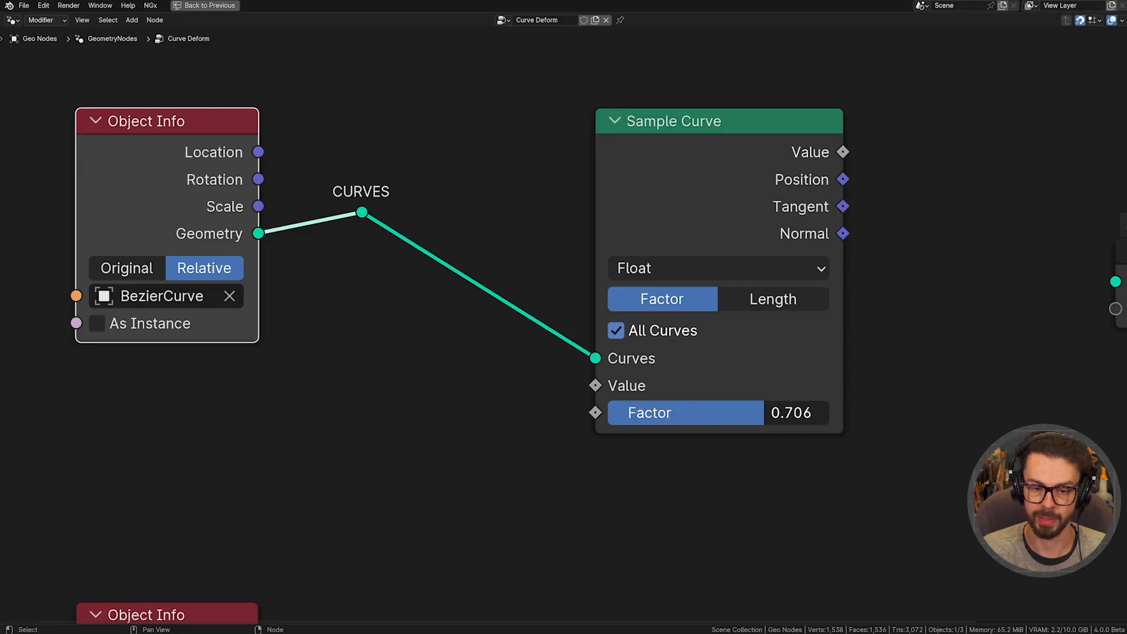
middle_click_drag(720, 466, 611, 307)
left_click_drag(575, 253, 715, 257)
- Annotate two separate wavy curves side by side below the Sample Curve node
scroll(536, 420, "up", 1)
mouse_move(505, 452)
left_mouse_down()
mouse_move(599, 317)
mouse_move(666, 283)
left_mouse_up()
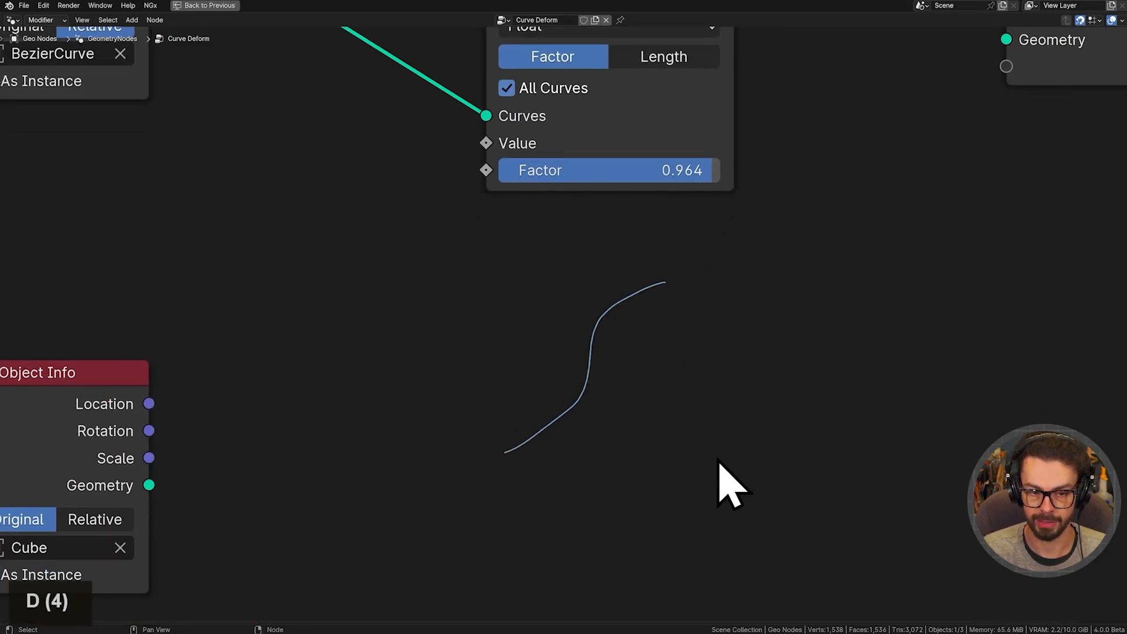
left_click_drag(726, 447, 909, 311)
middle_click_drag(603, 338, 587, 361, "shift")
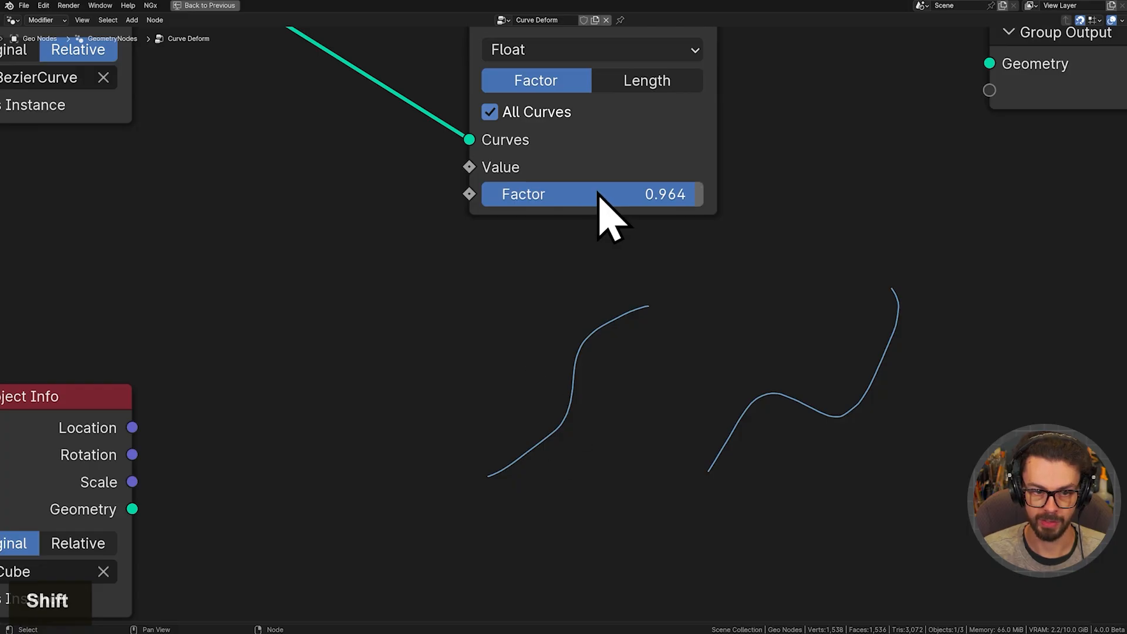
- Set Factor to 0.661 and annotate the curve ends with 0 and 0.5 on the first, 0.5 and 1 on the second
mouse_move(611, 202)
left_mouse_down()
mouse_move(398, 202)
mouse_move(544, 203)
left_mouse_up()
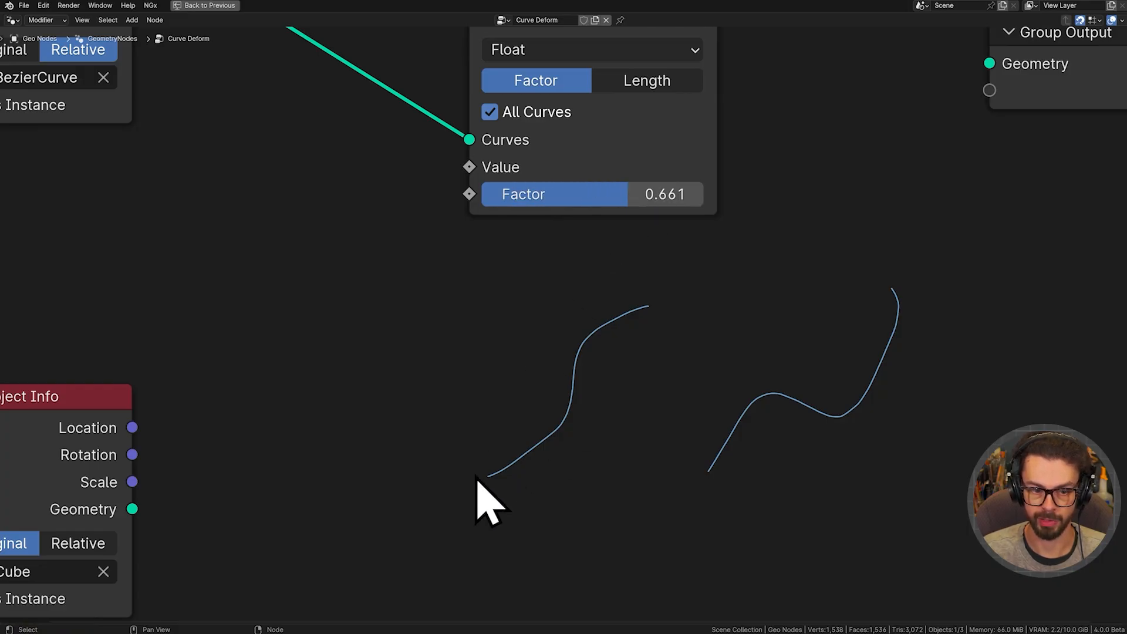
left_click_drag(487, 470, 483, 468)
left_click_drag(656, 289, 664, 291)
left_click_drag(666, 276, 675, 273)
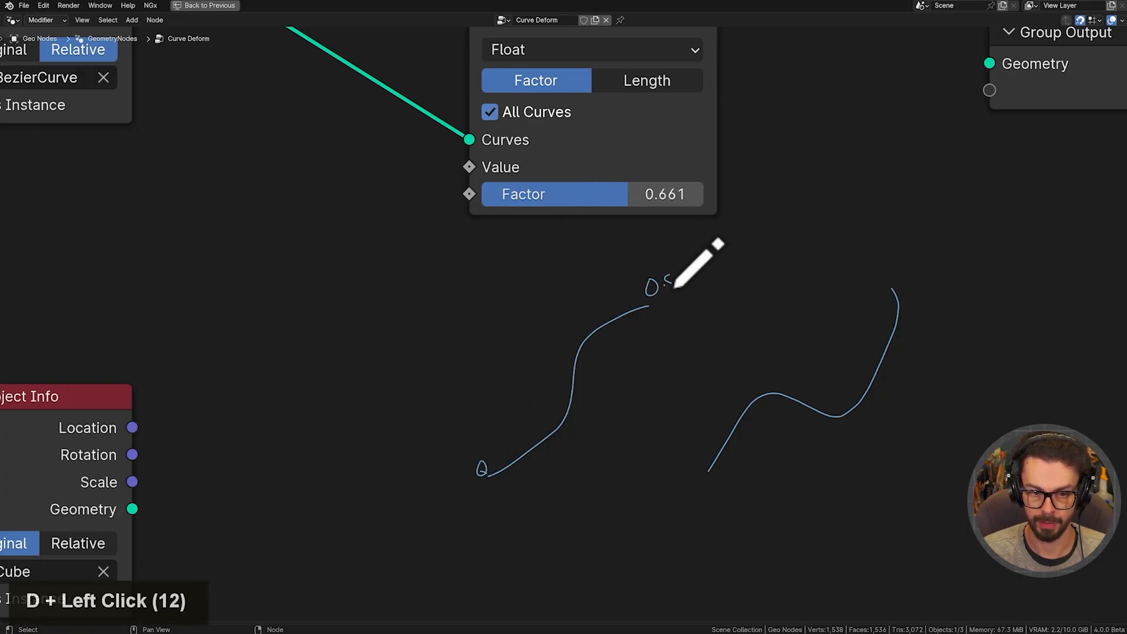
left_click(698, 479)
left_click_drag(700, 460, 701, 484)
left_click_drag(699, 462, 705, 452)
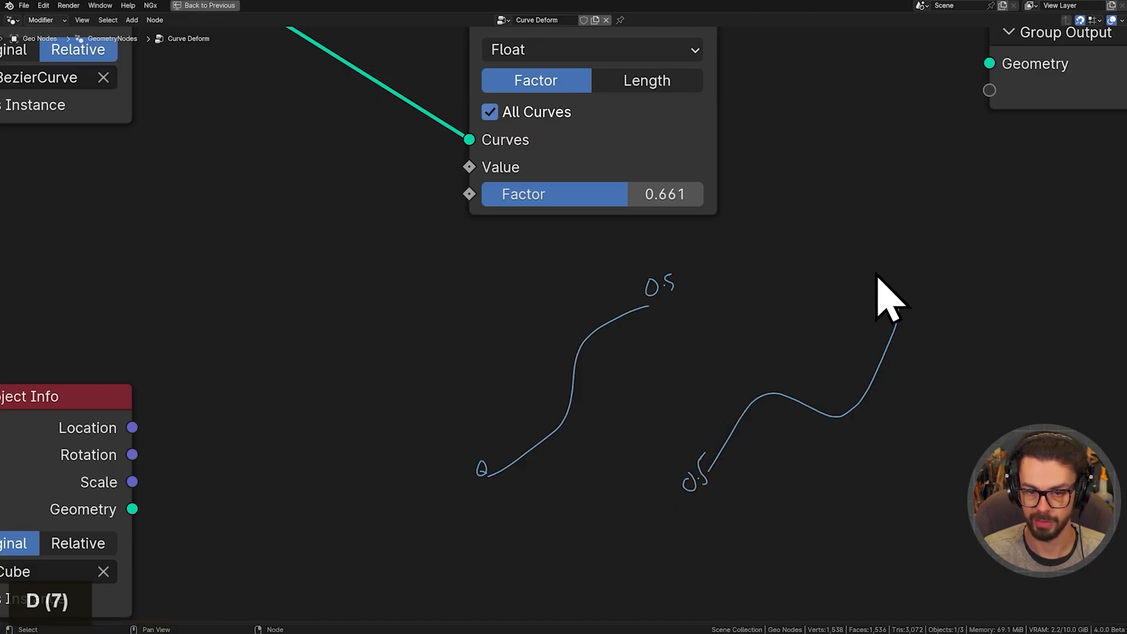
- Set the Sample Curve Factor to 0.244 and mark a cross at the midpoint of the first sketched curve
mouse_move(599, 195)
left_mouse_down()
mouse_move(452, 194)
mouse_move(674, 194)
mouse_move(487, 194)
left_mouse_up()
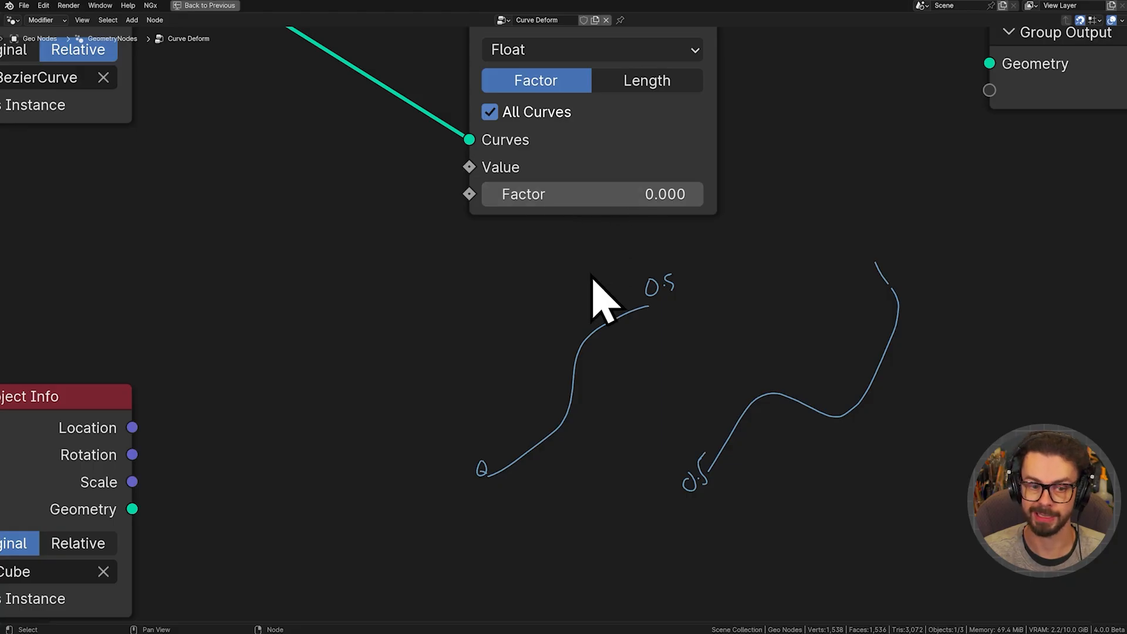
middle_click_drag(578, 327, 563, 399)
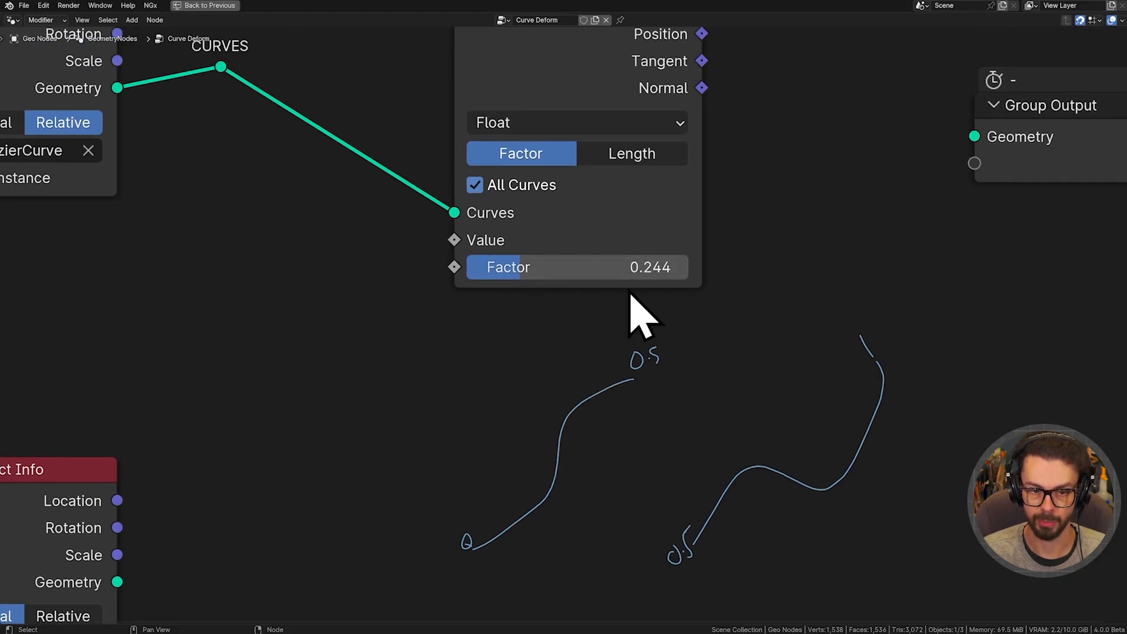
key("d")
mouse_move(550, 455)
left_mouse_down()
mouse_move(571, 468)
mouse_move(540, 471)
left_mouse_up()
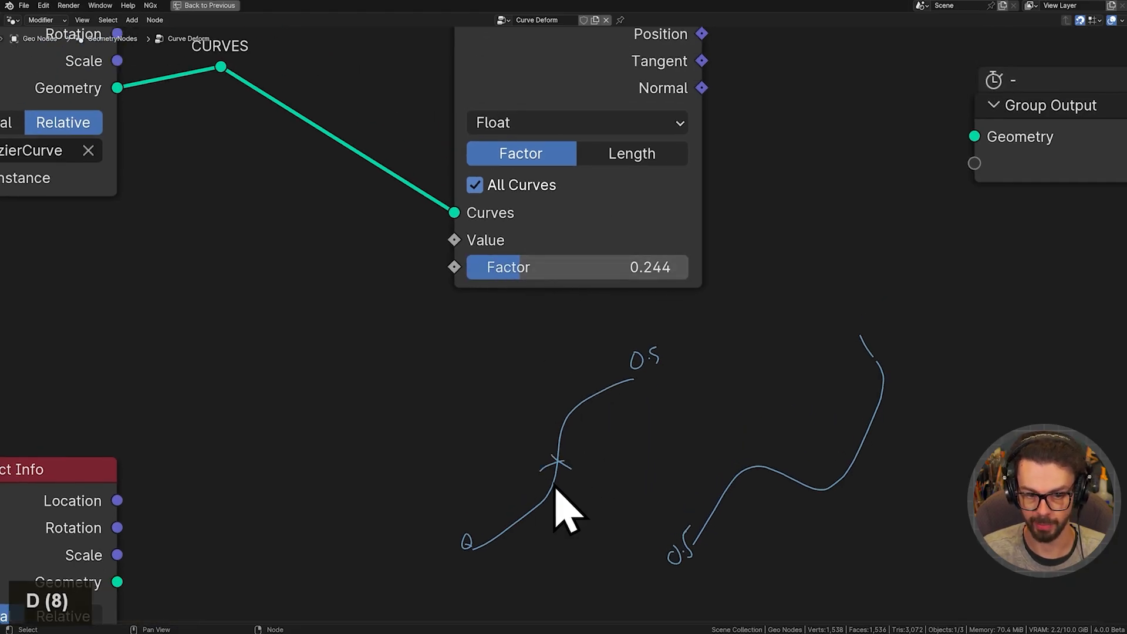
- Annotate an upward tangent arrow and a sideways normal arrow starting at the cross on the first curve
middle_click_drag(583, 441, 581, 532)
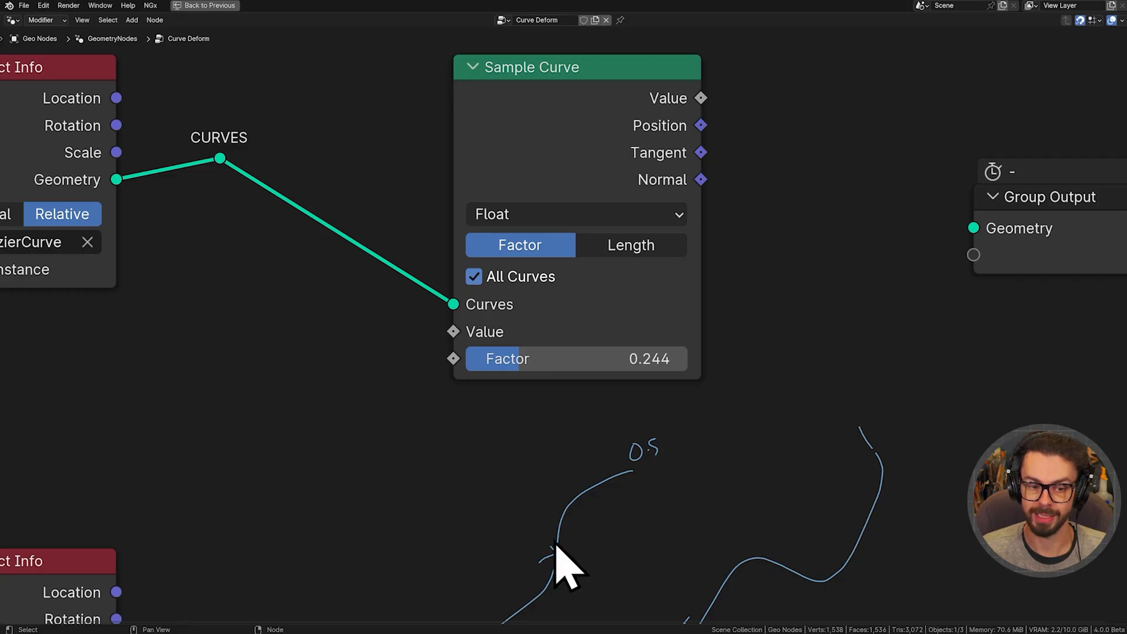
key("d")
left_click_drag(561, 555, 561, 455)
mouse_move(550, 483)
left_mouse_down()
mouse_move(564, 453)
mouse_move(567, 474)
left_mouse_up()
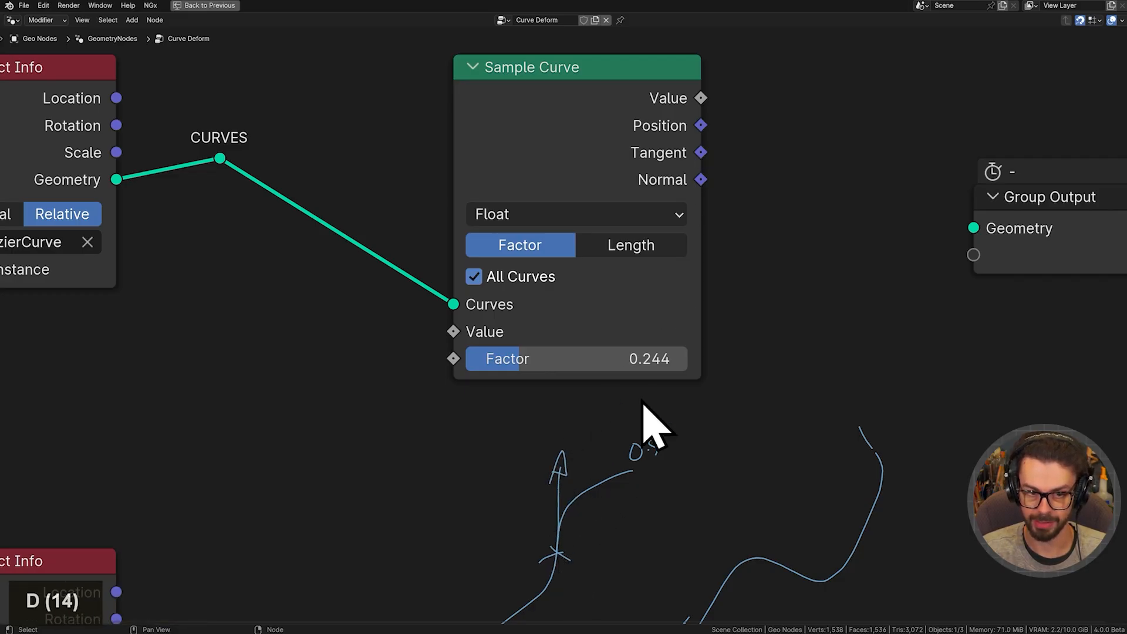
mouse_move(590, 544)
left_mouse_down()
mouse_move(601, 554)
mouse_move(590, 556)
left_mouse_up()
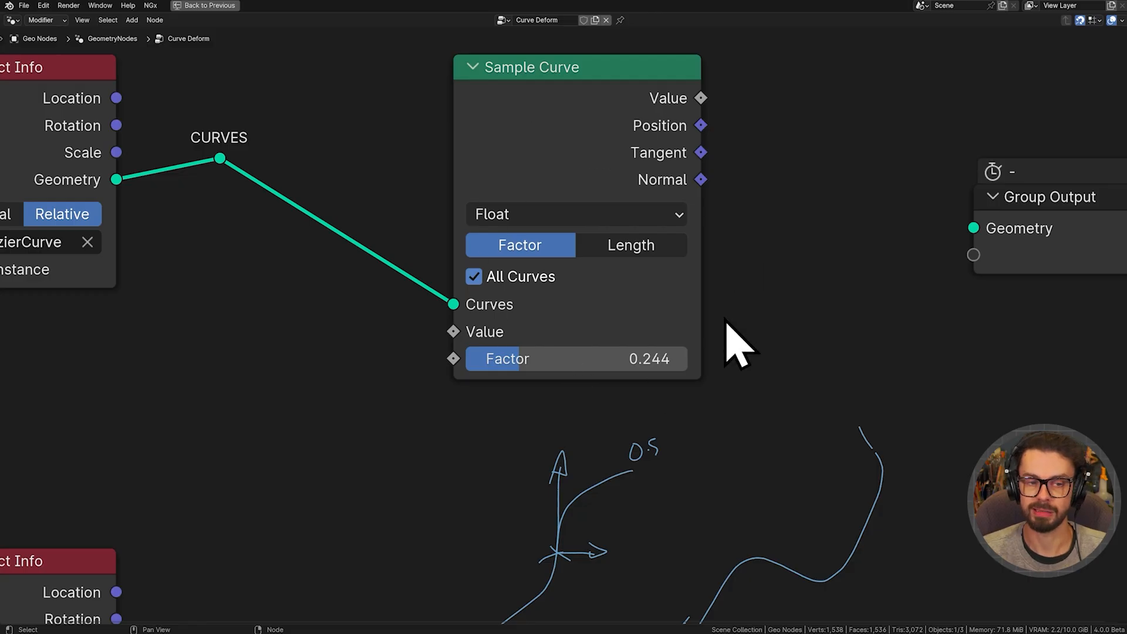
left_click_drag(454, 359, 369, 382)
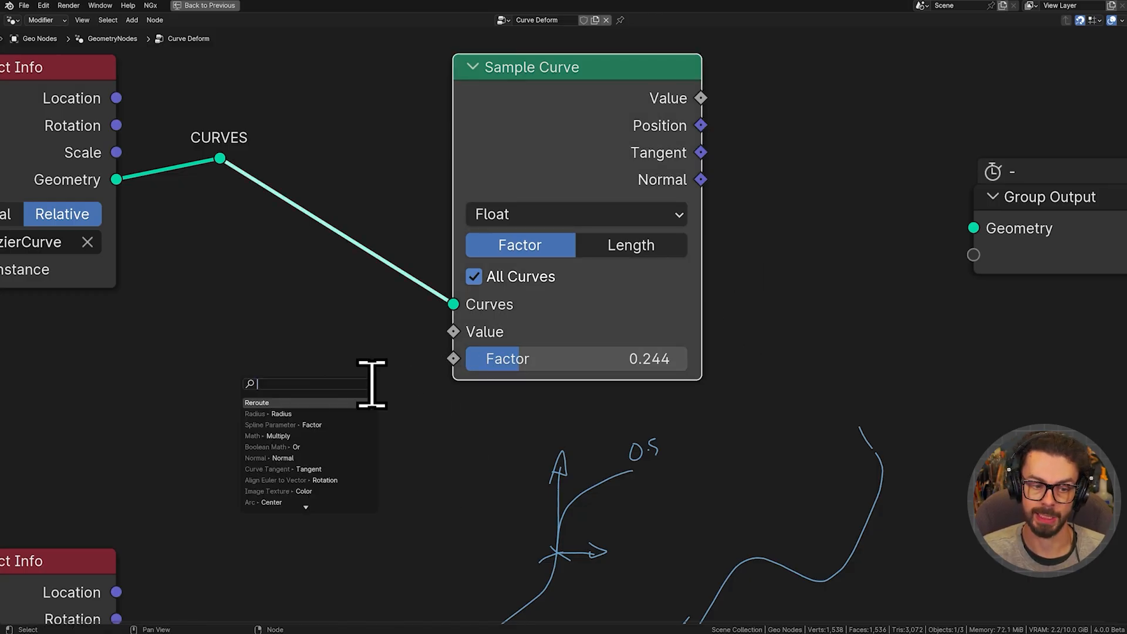
key("Escape")
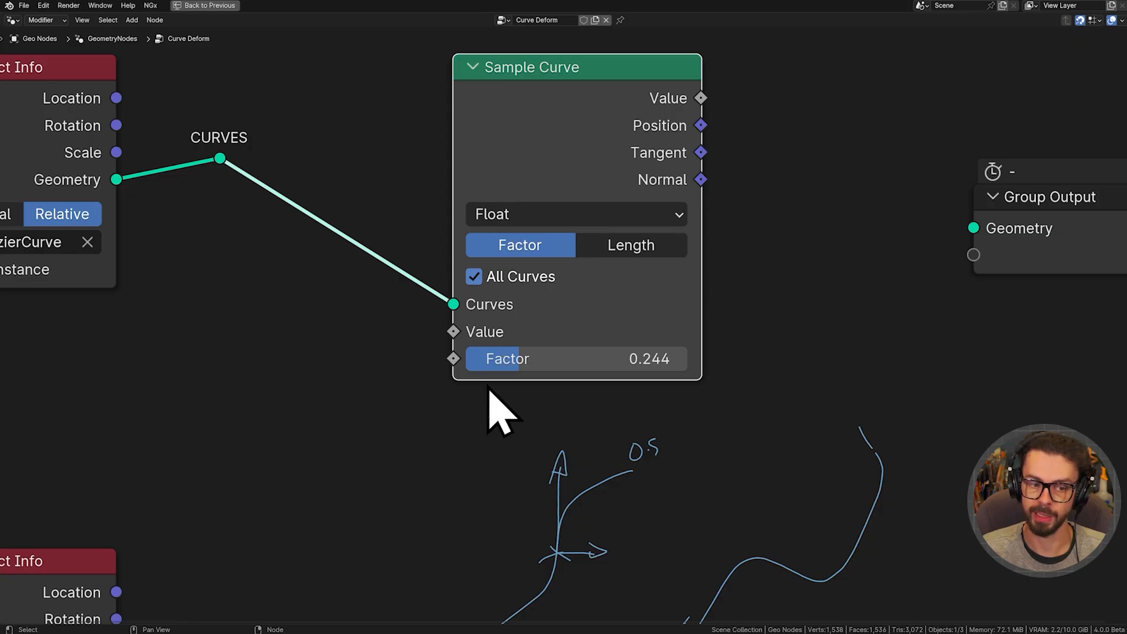
left_click_drag(453, 366, 397, 390)
key("Escape")
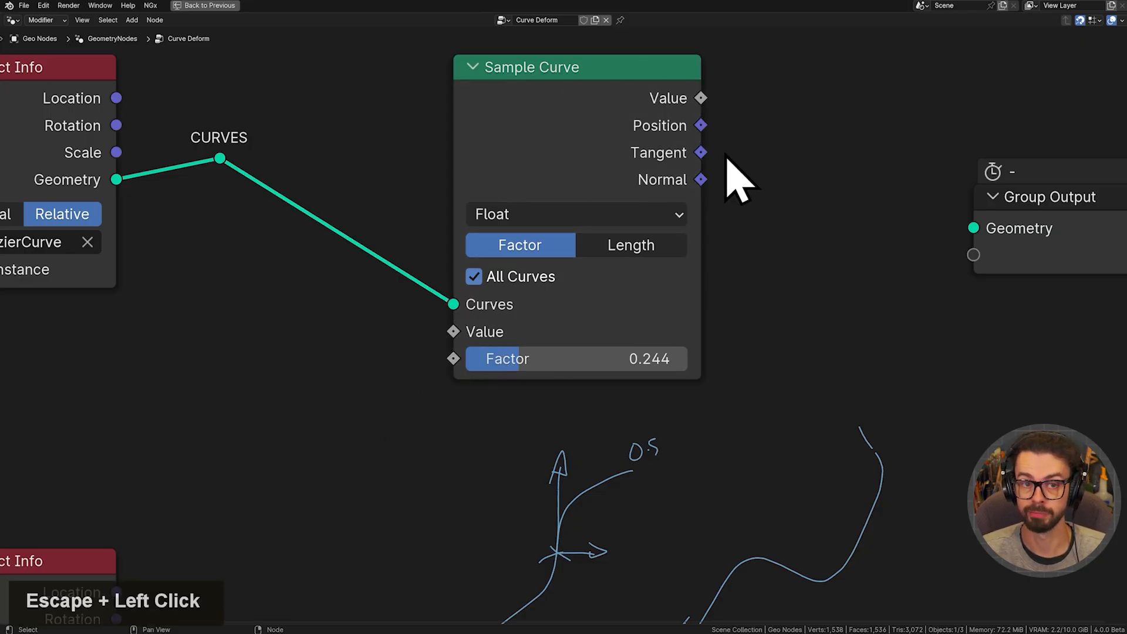
- Move the Cube Object Info node up, closer beneath the BezierCurve Object Info node
scroll(682, 248, "down", 4)
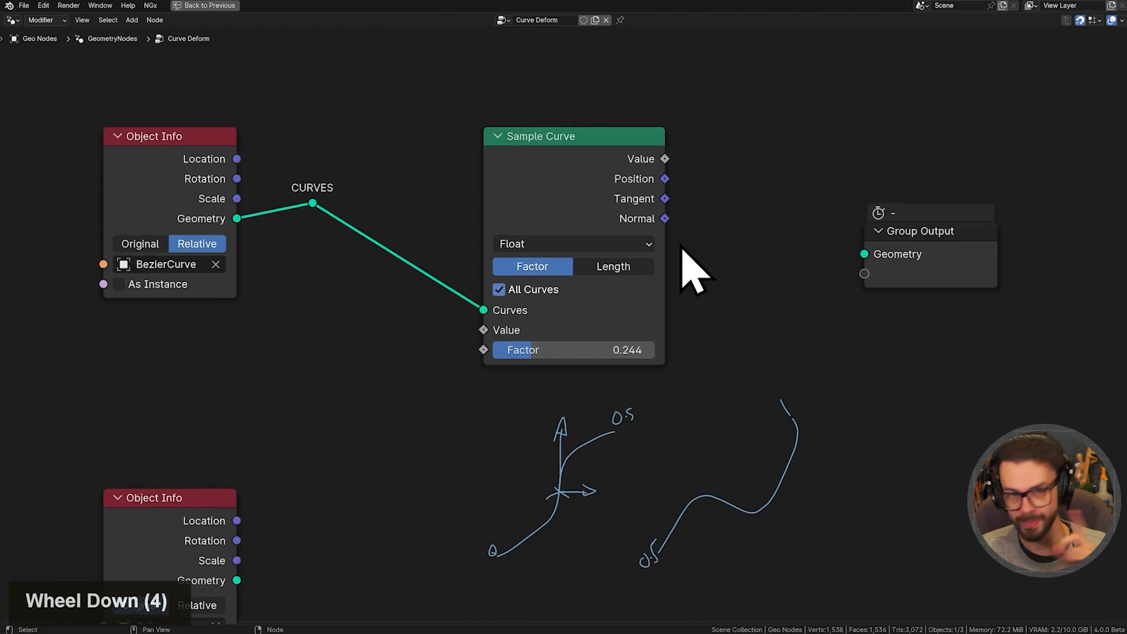
scroll(678, 327, "down", 3)
left_click_drag(287, 380, 280, 299)
scroll(369, 377, "down", 2)
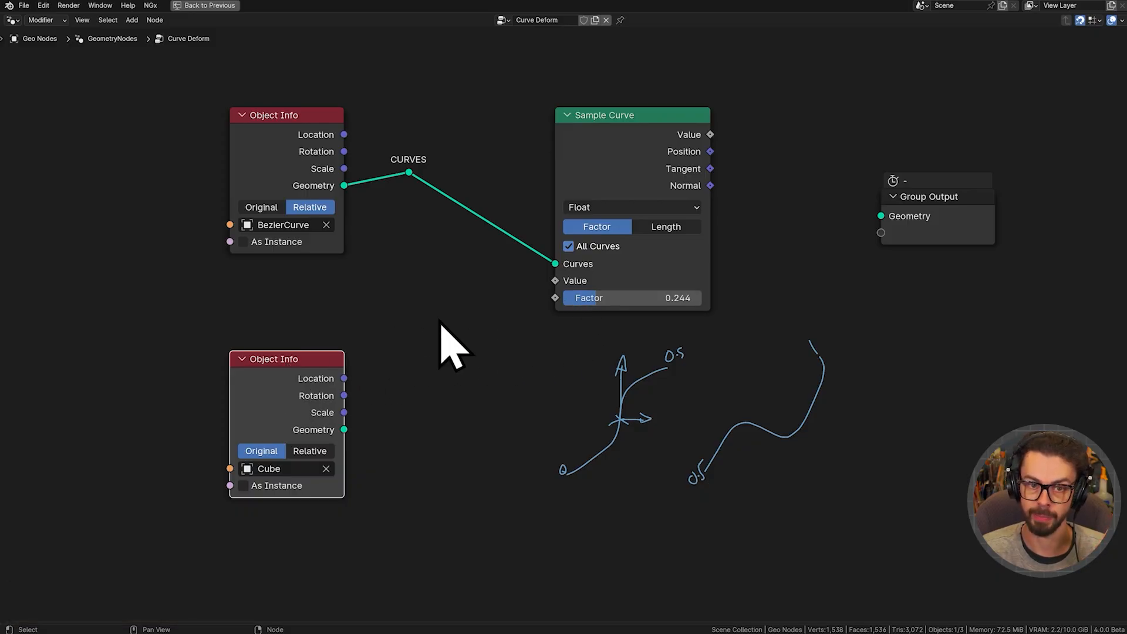
middle_click_drag(733, 162, 724, 176)
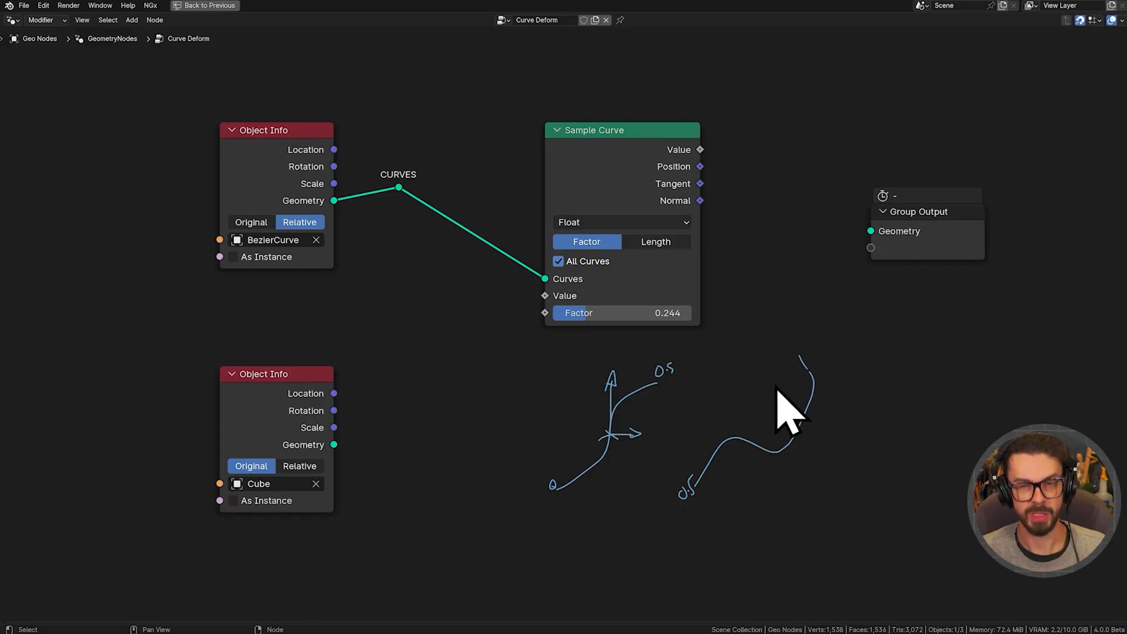
- Disable All Curves on the Sample Curve node and set its Factor to 0.276
scroll(664, 364, "up", 5)
left_click(572, 261)
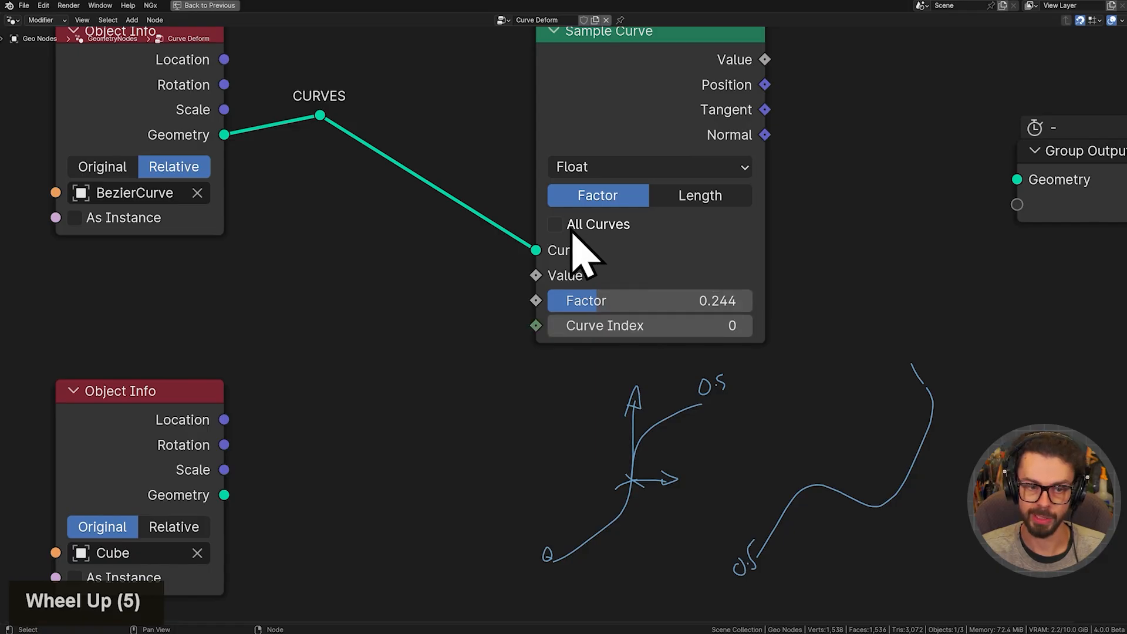
middle_click_drag(732, 443, 721, 428)
mouse_move(631, 283)
left_mouse_down()
mouse_move(587, 283)
mouse_move(766, 283)
mouse_move(593, 285)
left_mouse_up()
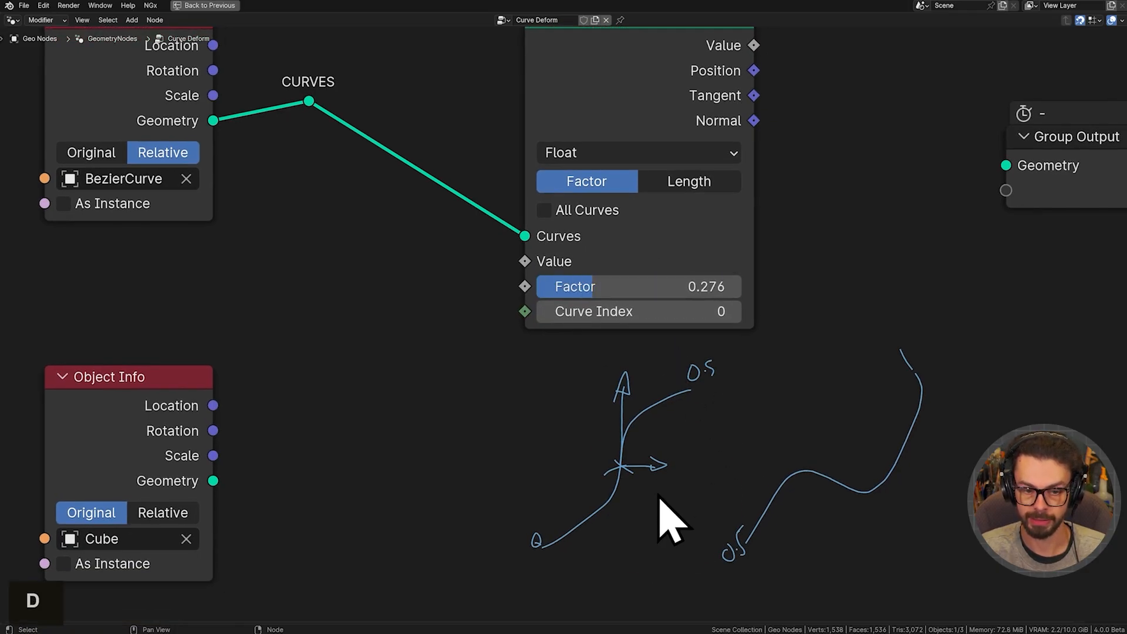
- Erase all the curve annotations and sketch two new separate wavy curves below the Sample Curve node
mouse_move(659, 498)
right_mouse_down()
mouse_move(695, 411)
mouse_move(667, 516)
mouse_move(875, 483)
right_mouse_up()
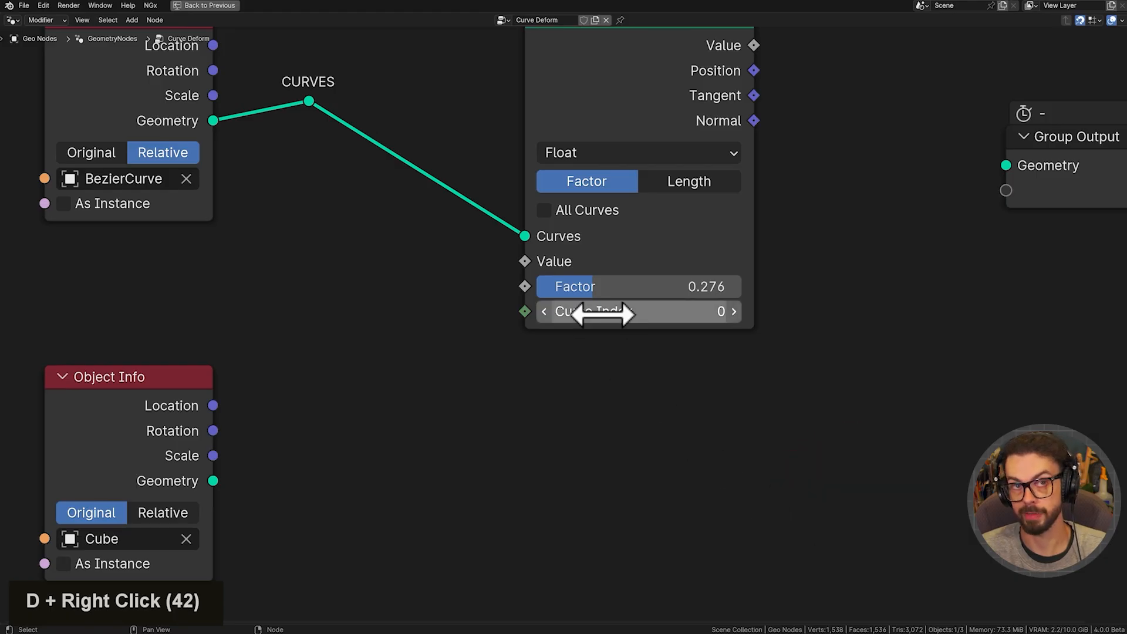
middle_click_drag(585, 414, 584, 394)
mouse_move(577, 516)
left_mouse_down()
mouse_move(595, 476)
mouse_move(816, 345)
left_mouse_up()
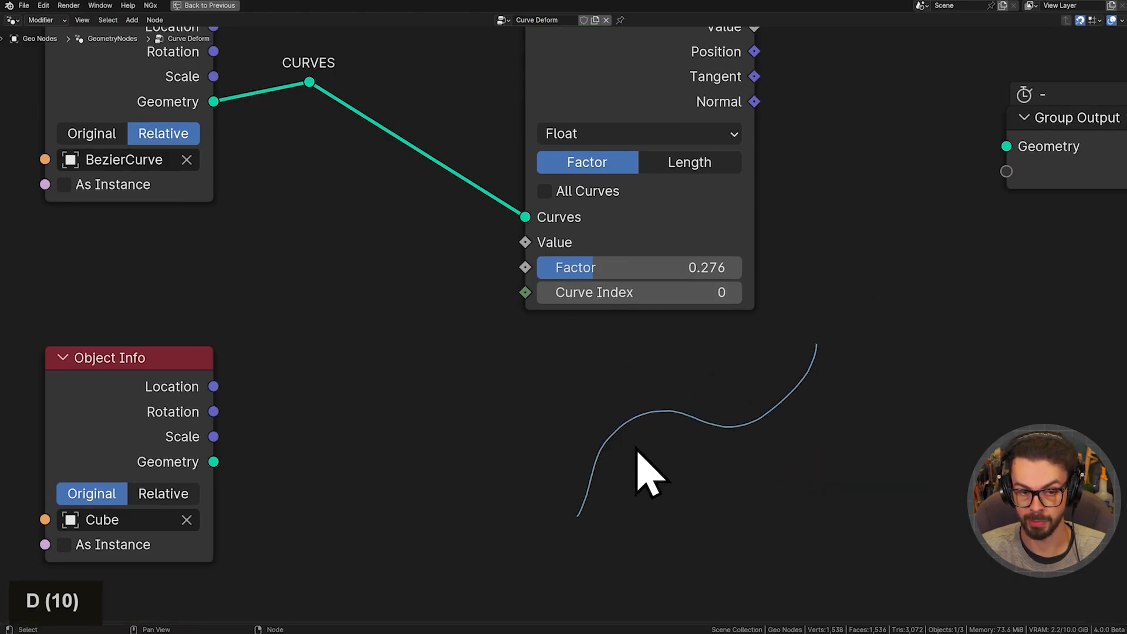
middle_click_drag(604, 347, 596, 359)
left_click_drag(820, 547, 948, 391)
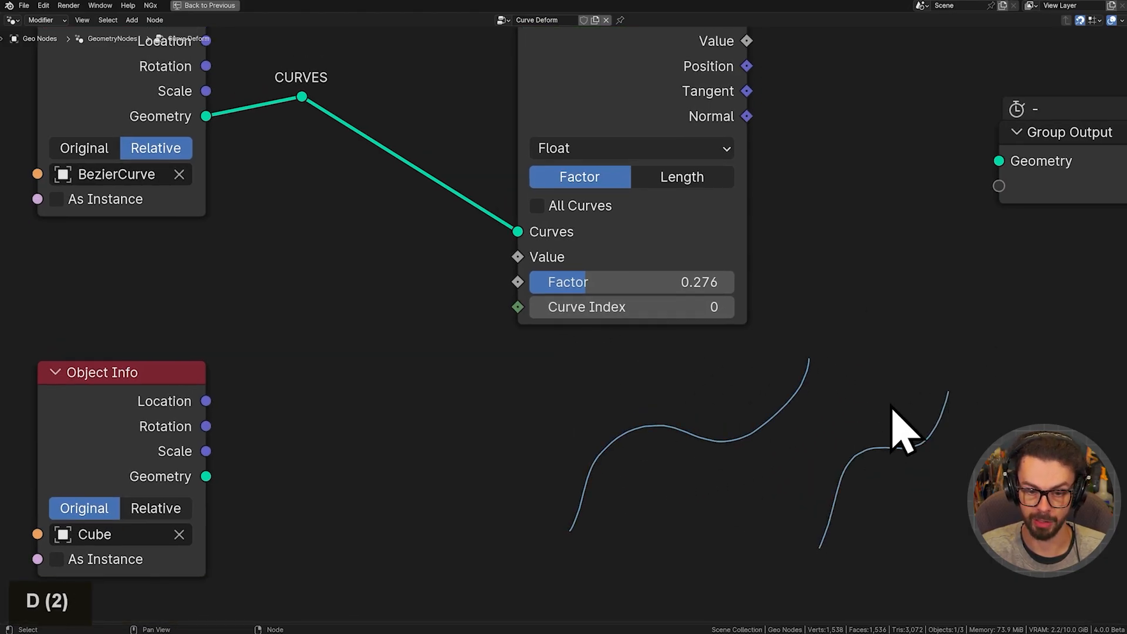
- Annotate the two sketched curves with indices 0 and 1, mark 0 and 1 at their ends, and trace a line alongside the first curve
middle_click_drag(671, 403, 666, 395)
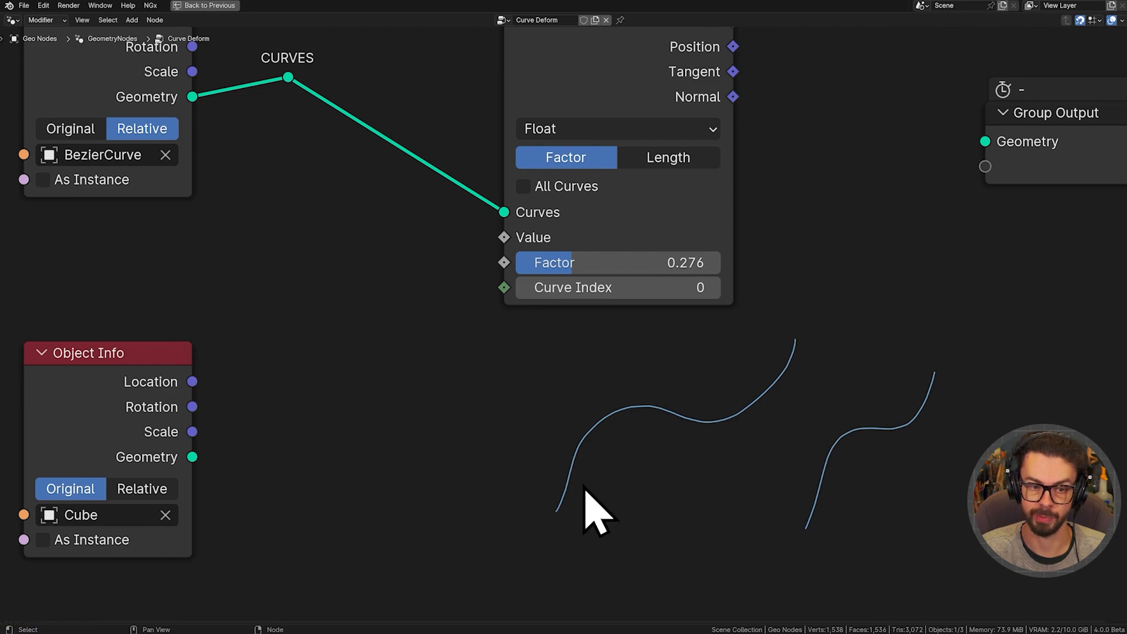
left_click_drag(538, 526, 536, 533)
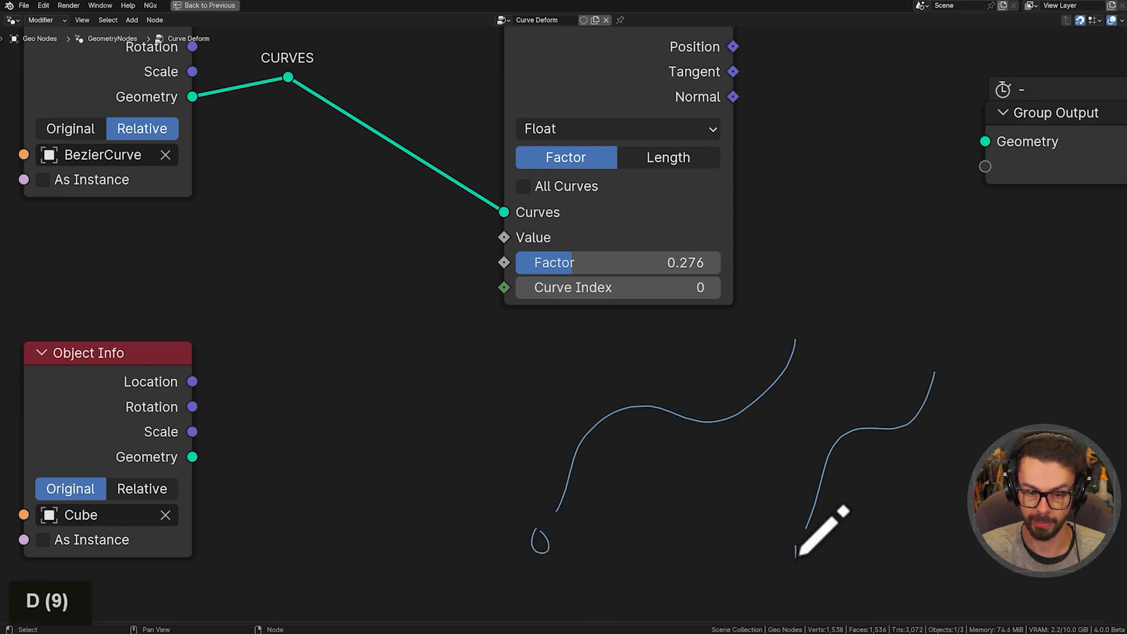
left_click_drag(531, 490, 529, 494)
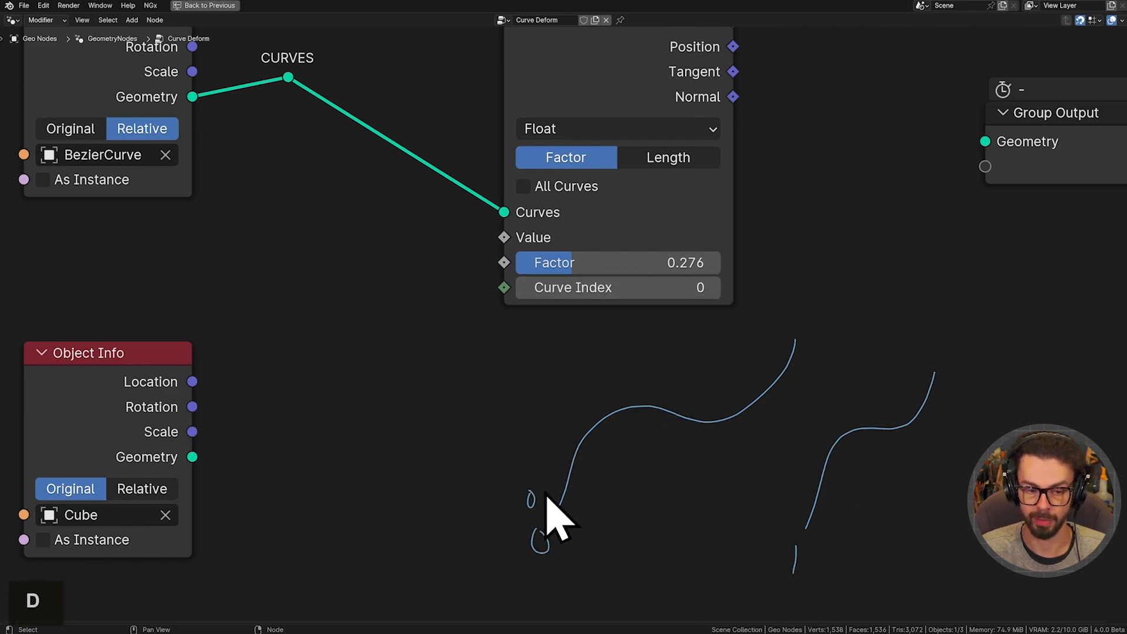
left_click_drag(775, 312, 787, 321)
left_click_drag(796, 511, 795, 524)
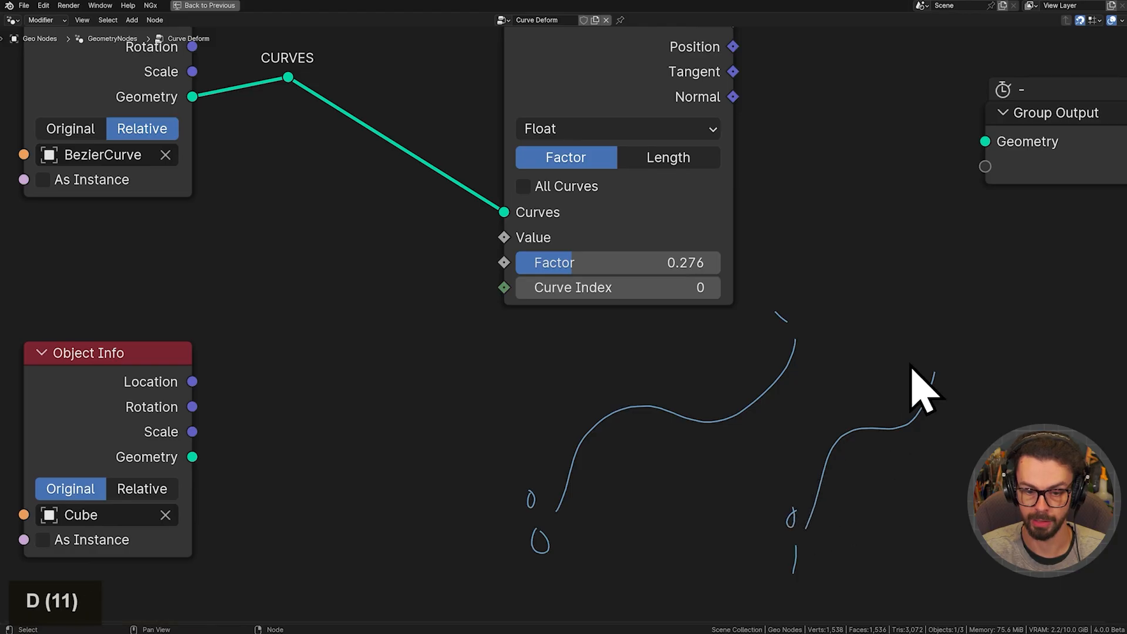
left_click_drag(926, 336, 934, 361)
mouse_move(543, 474)
left_mouse_down()
mouse_move(615, 395)
mouse_move(790, 330)
left_mouse_up()
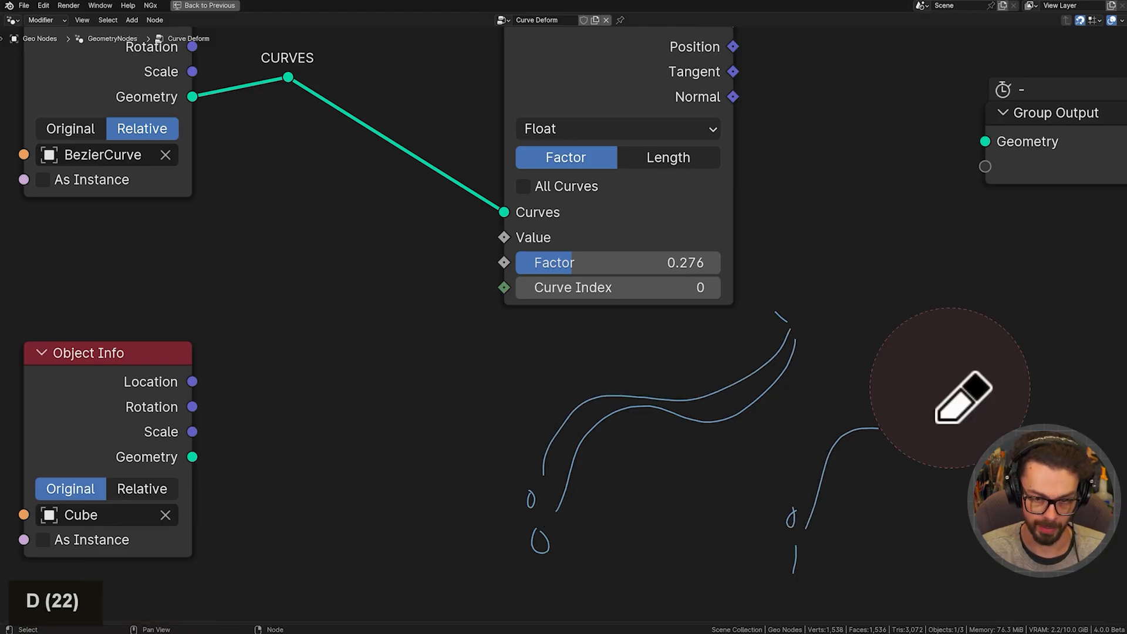
- Erase all the curve annotations and move the Group Output and Cube Object Info nodes farther right
mouse_move(1031, 344)
right_mouse_down()
mouse_move(1008, 421)
mouse_move(901, 434)
mouse_move(725, 370)
mouse_move(627, 411)
right_mouse_up()
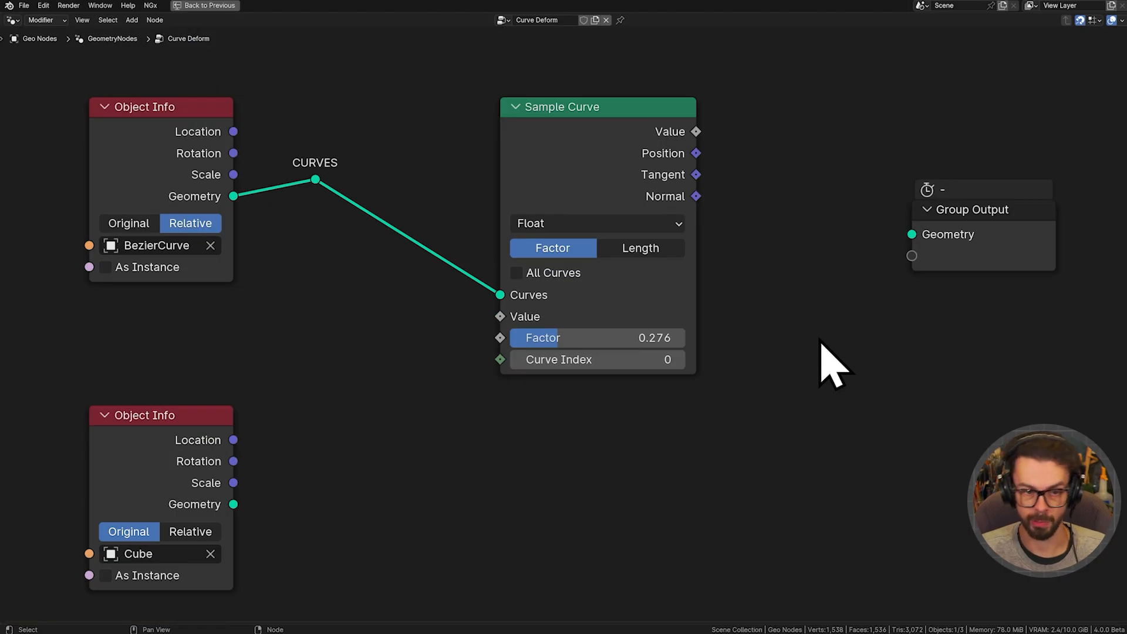
middle_click_drag(793, 331, 531, 365)
left_click_drag(674, 283, 897, 197)
middle_click_drag(464, 323, 490, 273)
middle_click_drag(277, 392, 567, 269)
left_click_drag(141, 333, 373, 334)
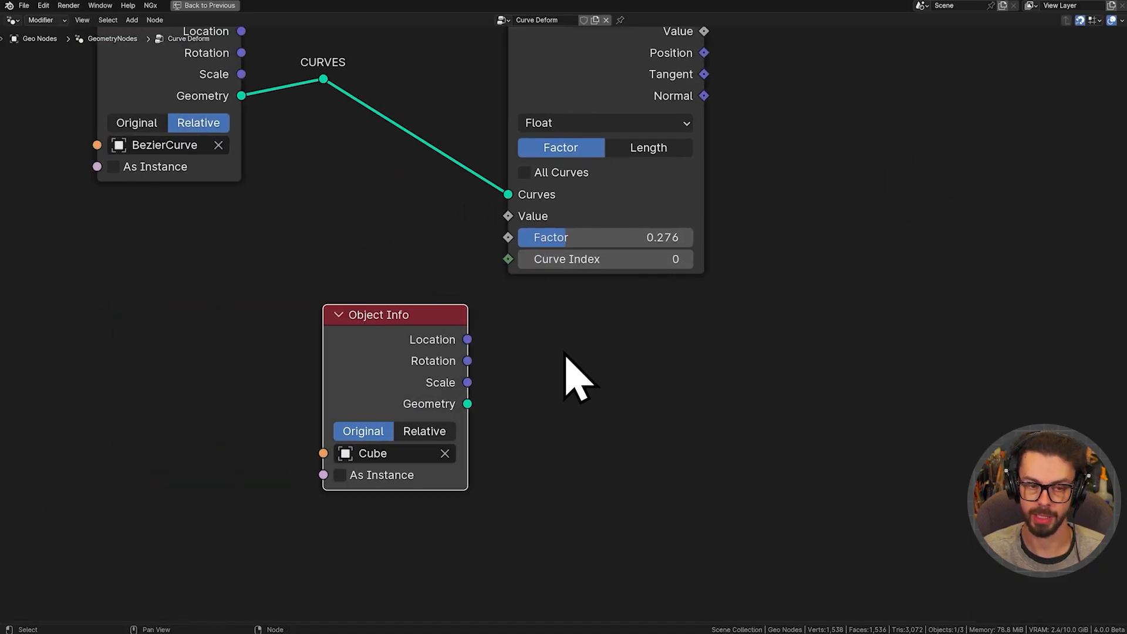
middle_click_drag(565, 356, 514, 327)
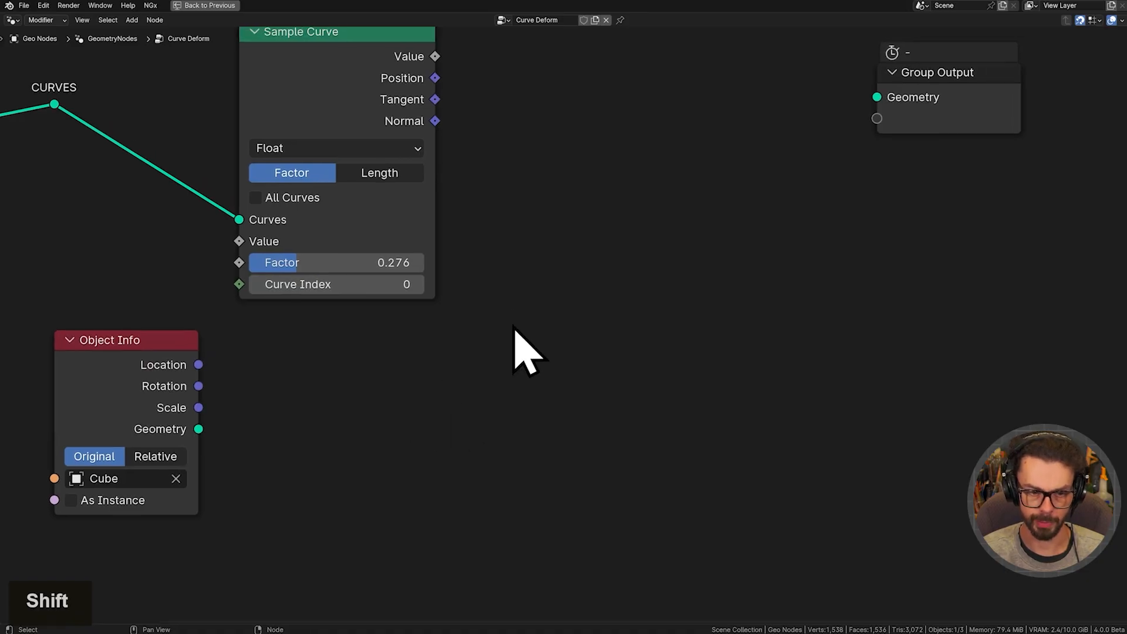
- Sketch a 3D cube below the Group Output node and label its corners 0,0,0, 2,0,0, 2,2,0, 0,0,2, 0,2,2 and 2,2,2
mouse_move(531, 286)
left_mouse_down()
mouse_move(532, 382)
mouse_move(570, 453)
mouse_move(687, 414)
mouse_move(679, 378)
left_mouse_up()
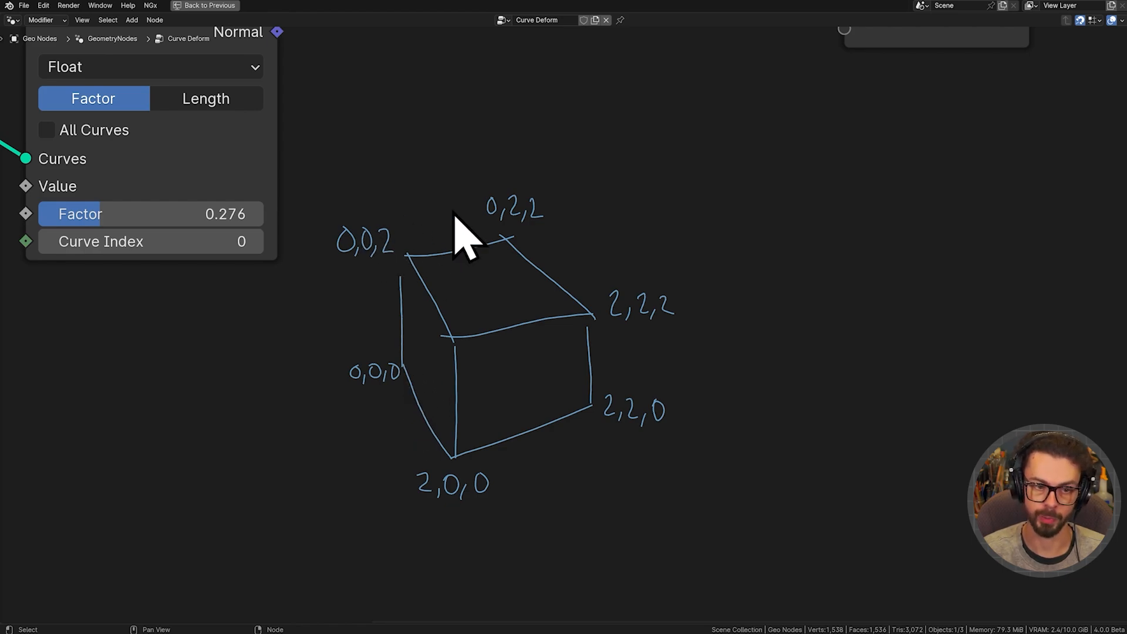
middle_click_drag(678, 308, 683, 349)
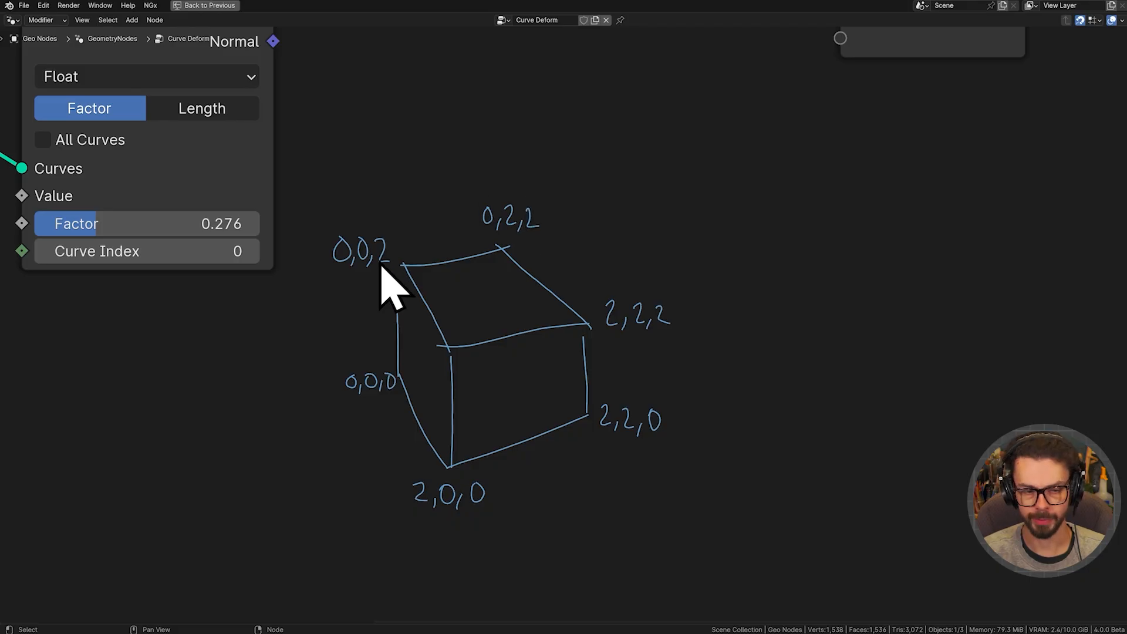
middle_click_drag(385, 281, 403, 359)
scroll(581, 449, "down", 1)
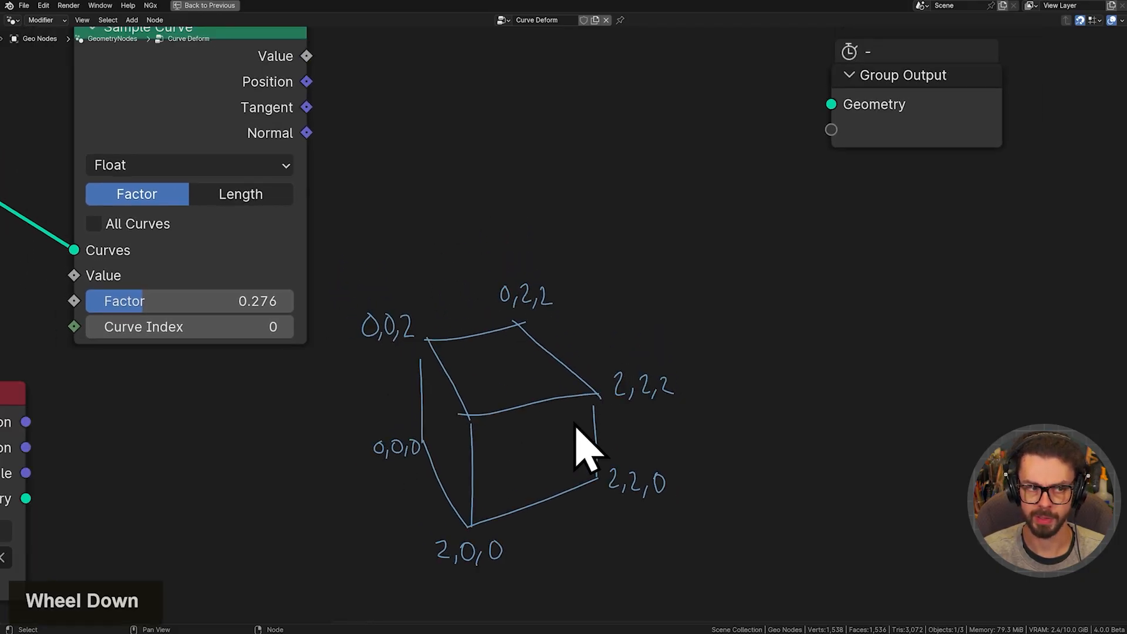
middle_click_drag(577, 427, 552, 455)
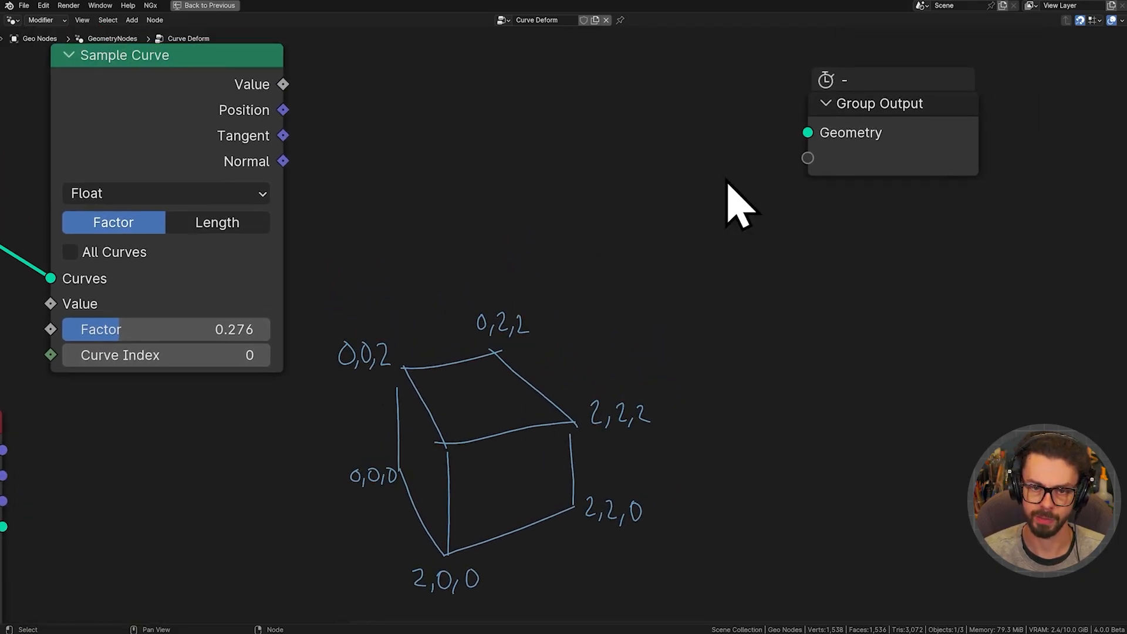
- Move the Group Output node left, close beside the Sample Curve node
middle_click_drag(842, 179, 752, 181)
left_click(776, 161)
key("g")
middle_click_drag(571, 327, 570, 319)
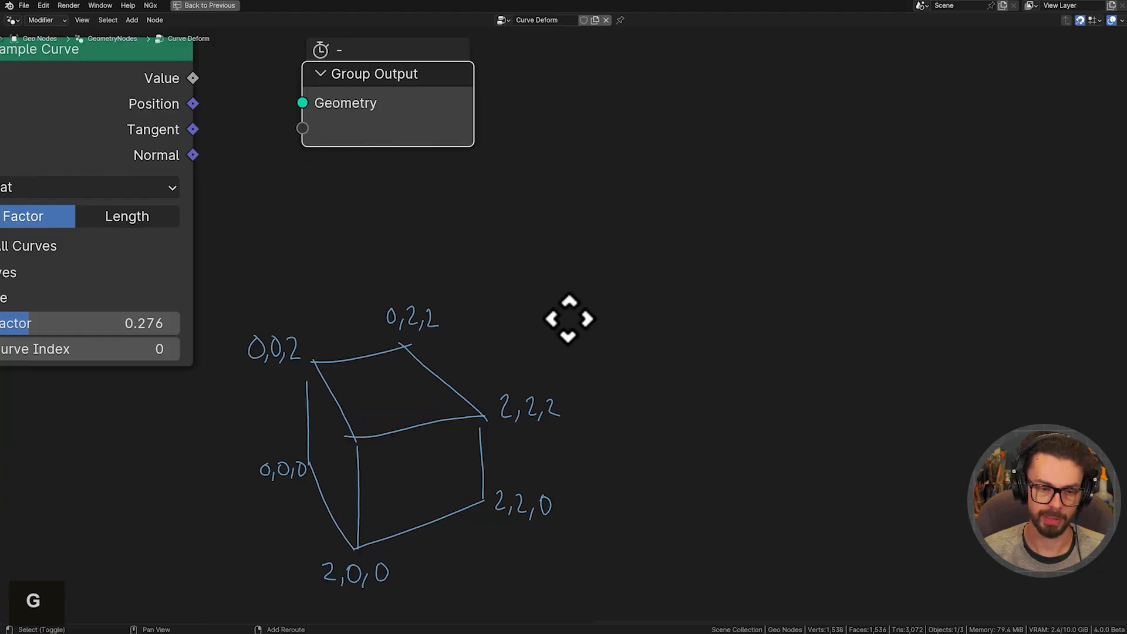
- Sketch a long gently wavy curve to the right of the annotated cube and retrace it from start to end
mouse_move(602, 339)
left_mouse_down()
mouse_move(798, 286)
mouse_move(1008, 296)
left_mouse_up()
mouse_move(433, 371)
middle_mouse_down("shift")
mouse_move(484, 365)
mouse_move(485, 379)
middle_mouse_up("shift")
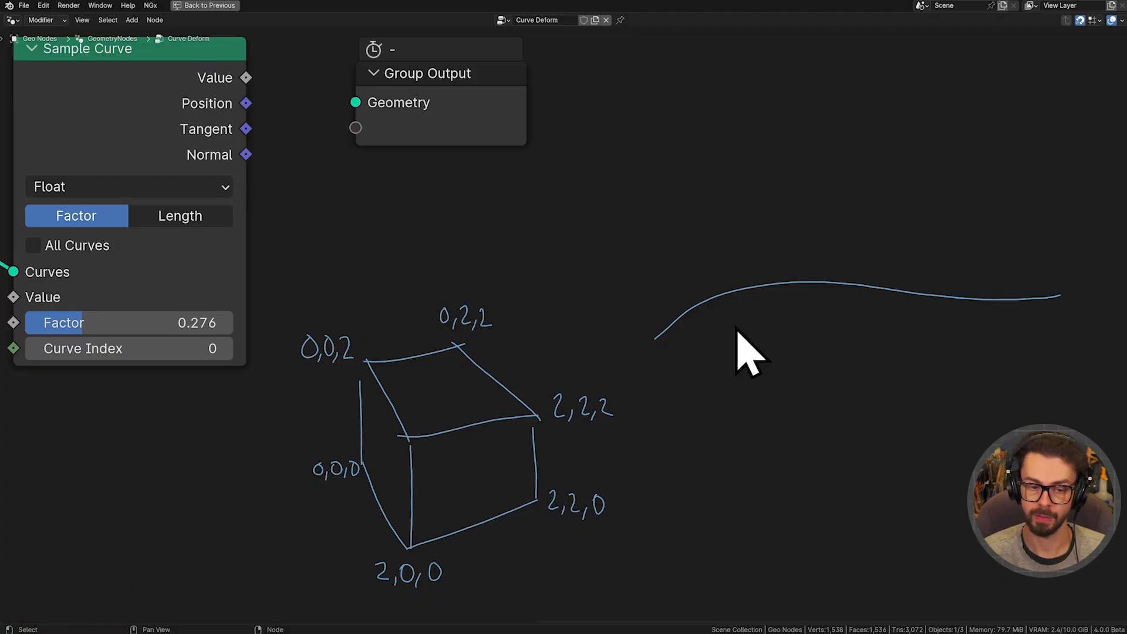
left_click_drag(656, 339, 827, 281)
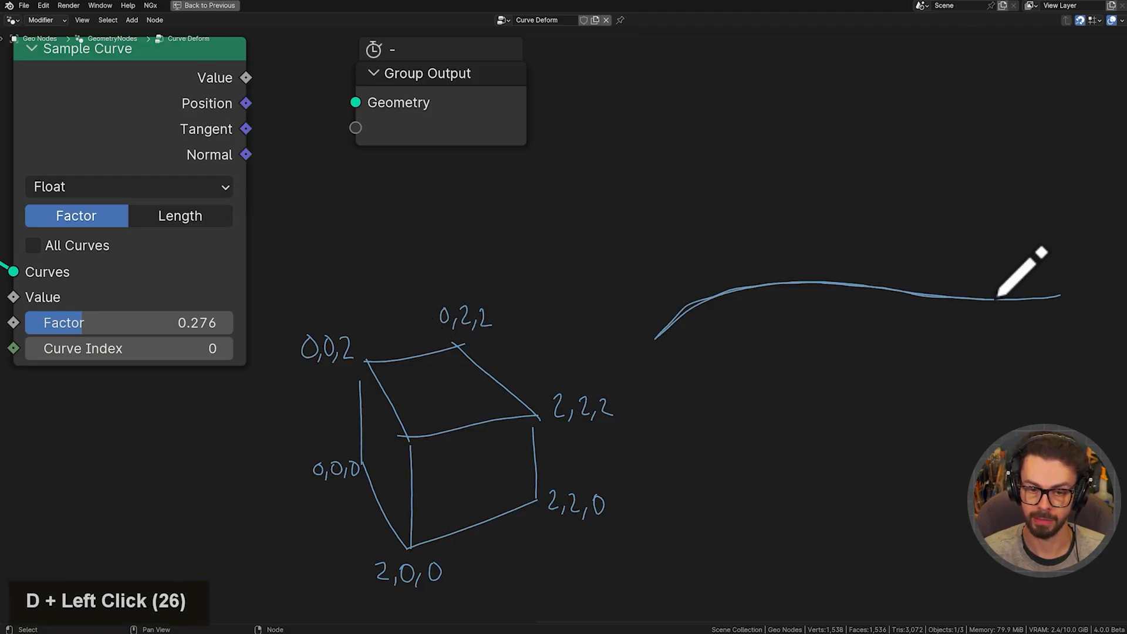
left_click_drag(996, 298, 1055, 297)
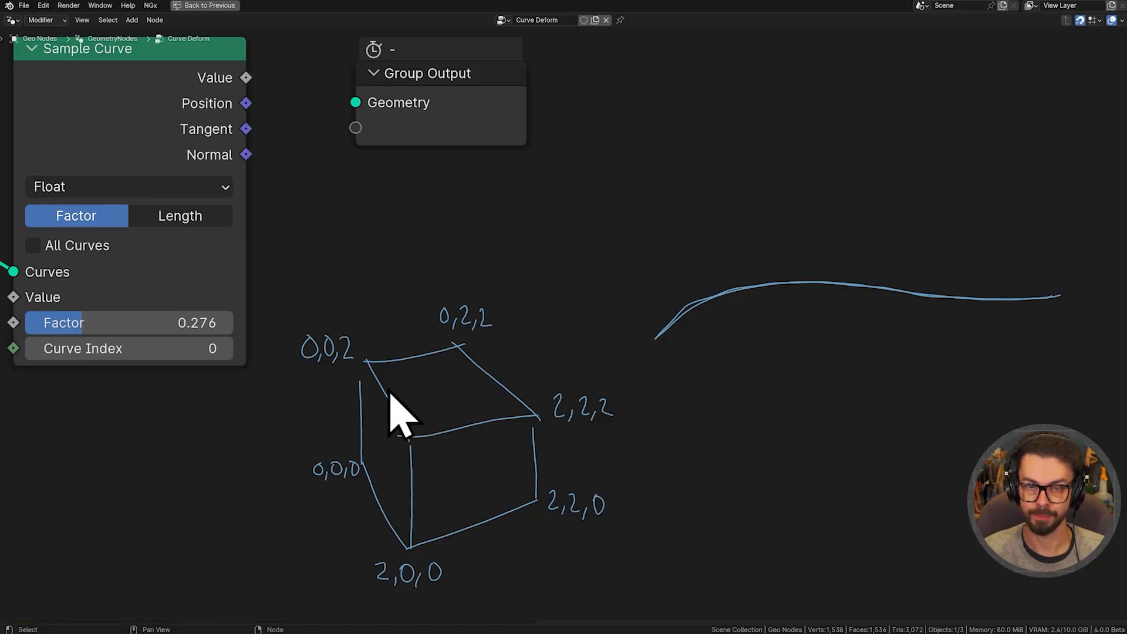
- Set the Factor on the Sample Curve node to 1.000
mouse_move(379, 312)
middle_mouse_down()
mouse_move(405, 335)
mouse_move(395, 335)
middle_mouse_up()
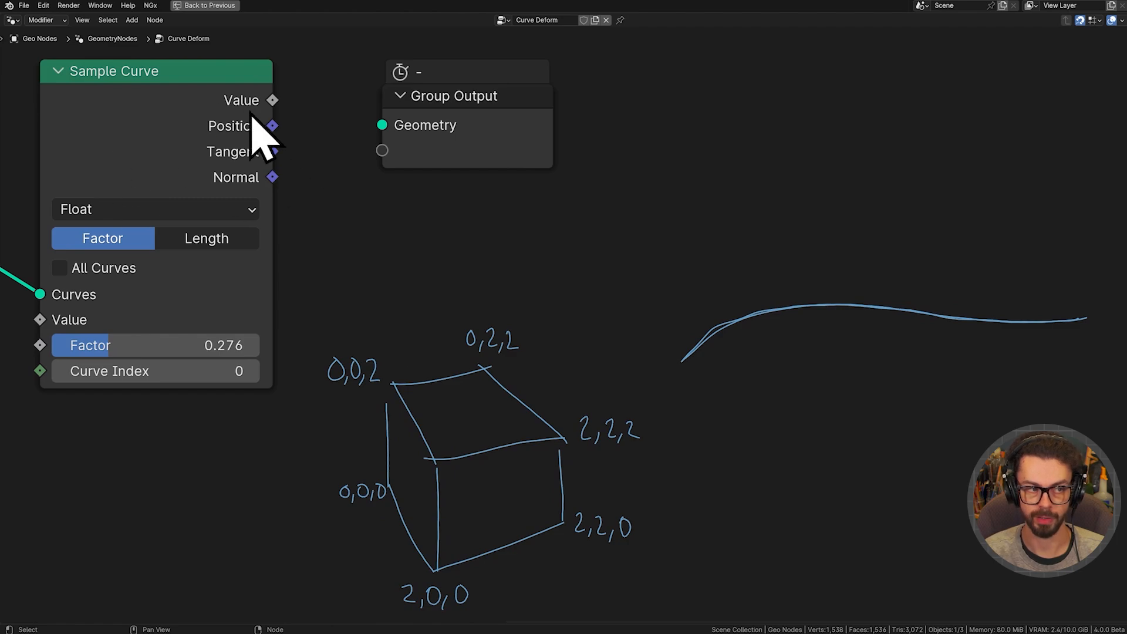
left_click_drag(232, 346, 193, 346)
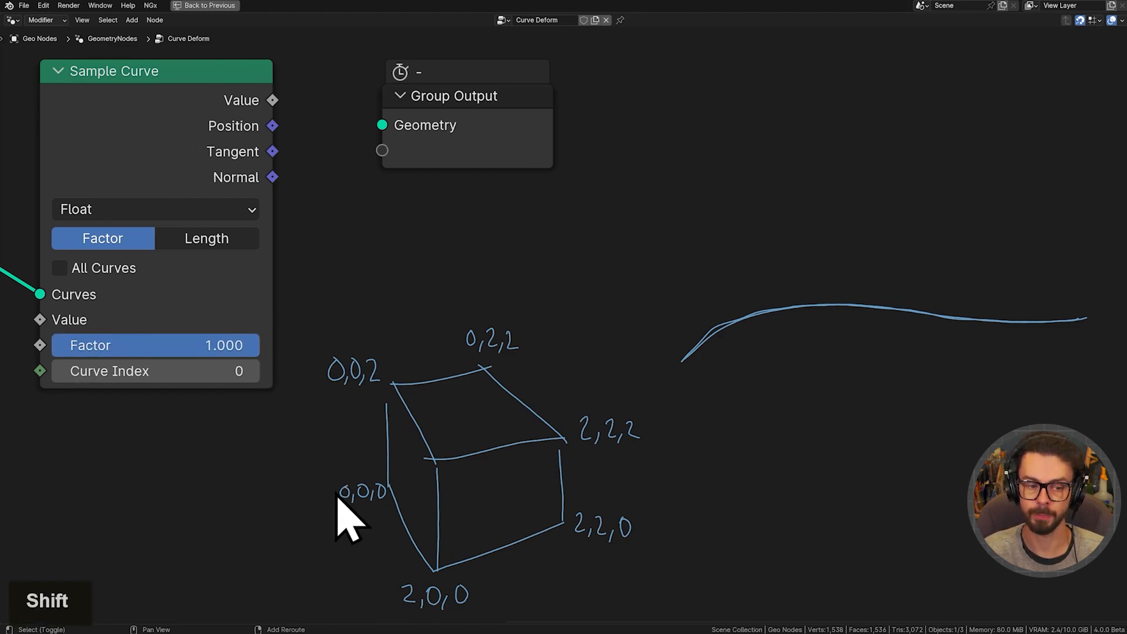
scroll(370, 475, "down", 2, "shift")
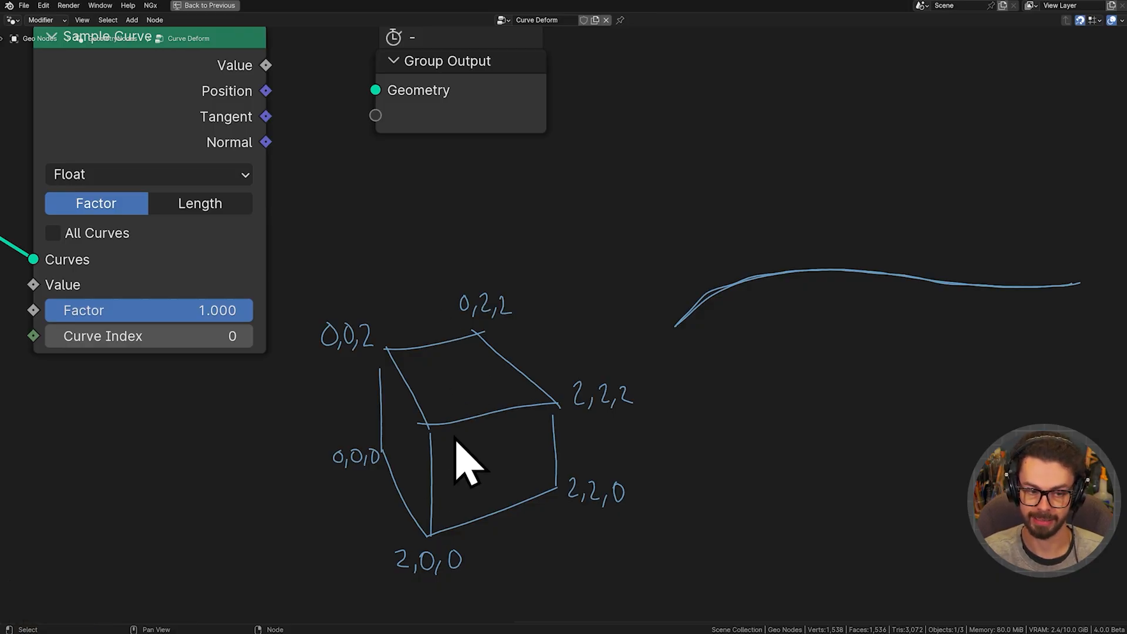
- Add a Bounding Box node fed by the Cube Object Info node's Geometry and place it directly beside that node
middle_click_drag(289, 486, 592, 333)
middle_click_drag(327, 370, 510, 383)
left_click_drag(404, 356, 415, 382)
left_click(330, 390)
left_click(315, 394)
type("bb")
key("Return")
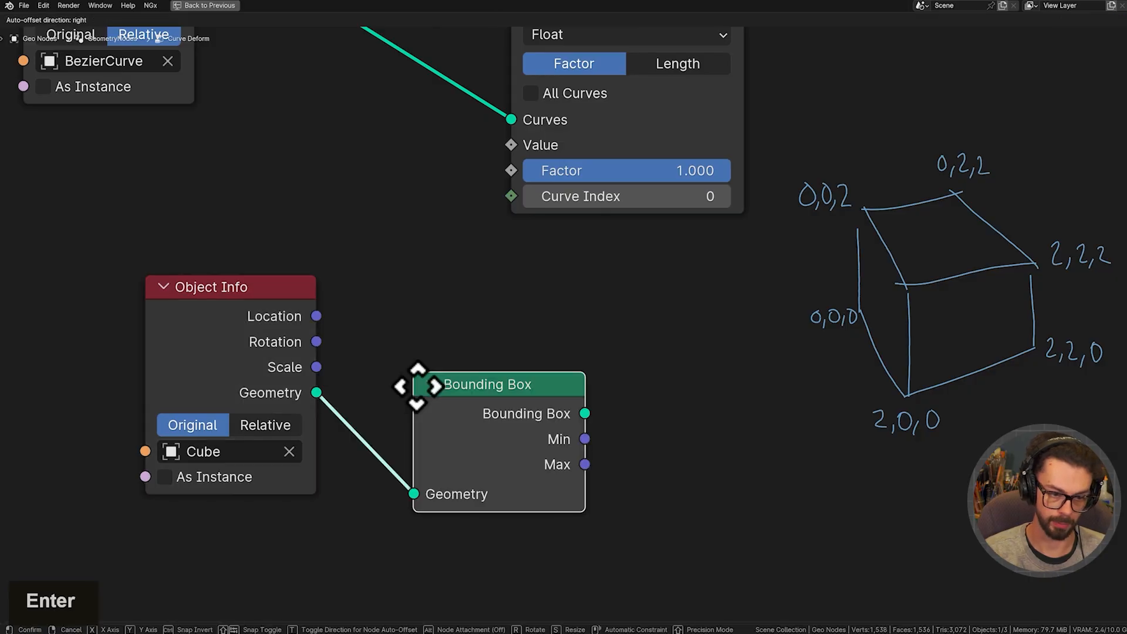
left_click(353, 307)
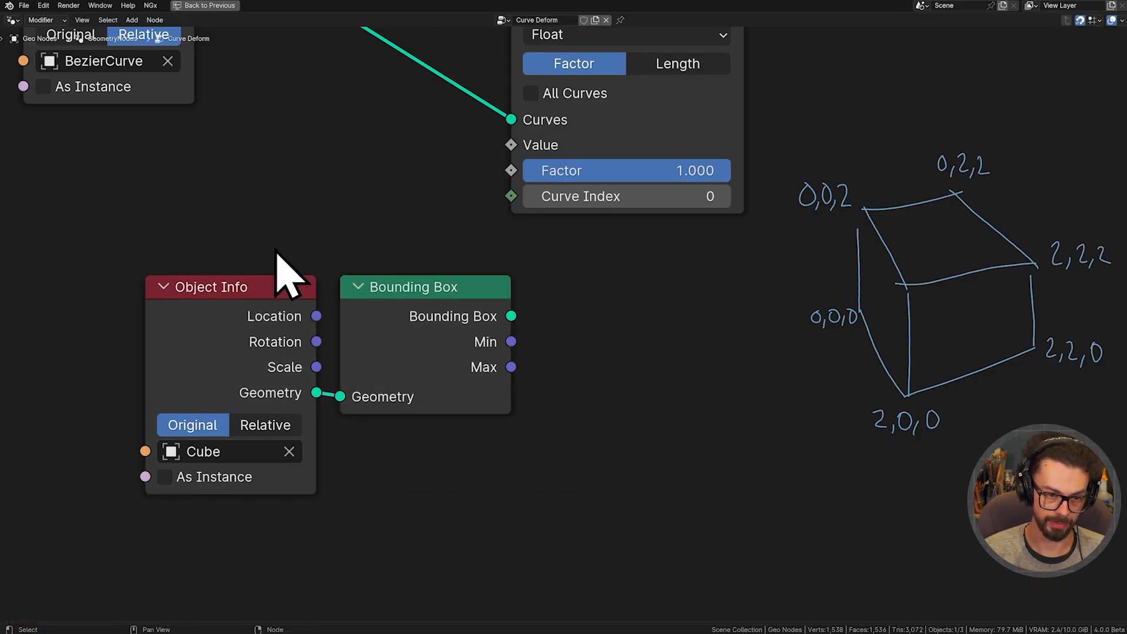
- Move the Cube Object Info and Bounding Box nodes down and add a Position node above the Bounding Box
left_click_drag(277, 252, 479, 358)
key("g")
left_click(452, 455)
left_click(559, 395)
key("shift+a")
mouse_move(619, 332)
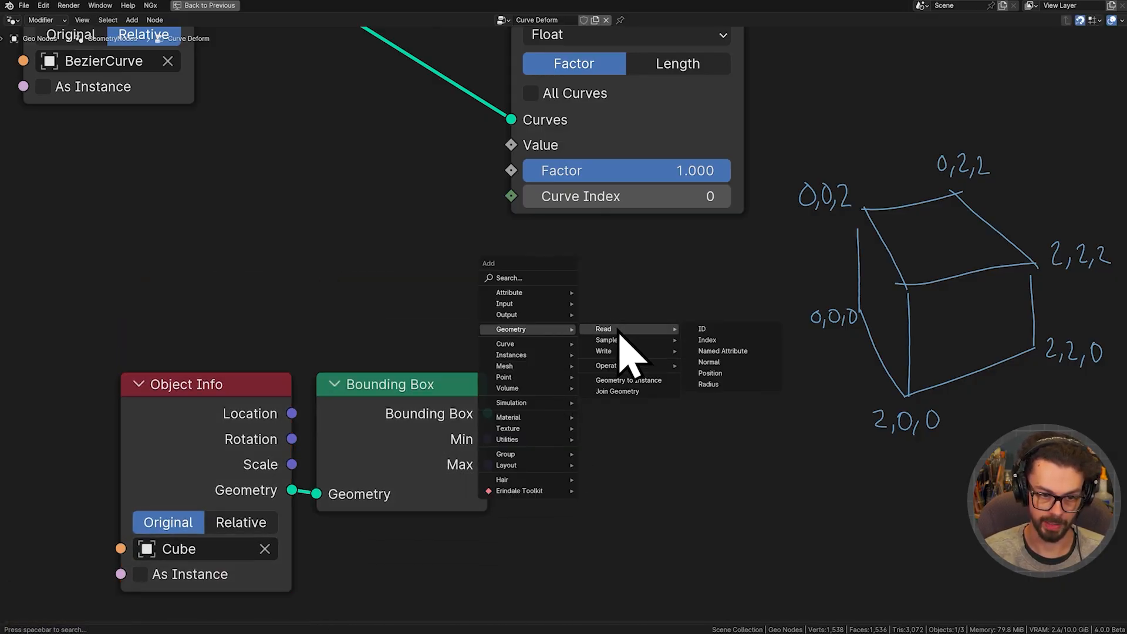
left_click(734, 373)
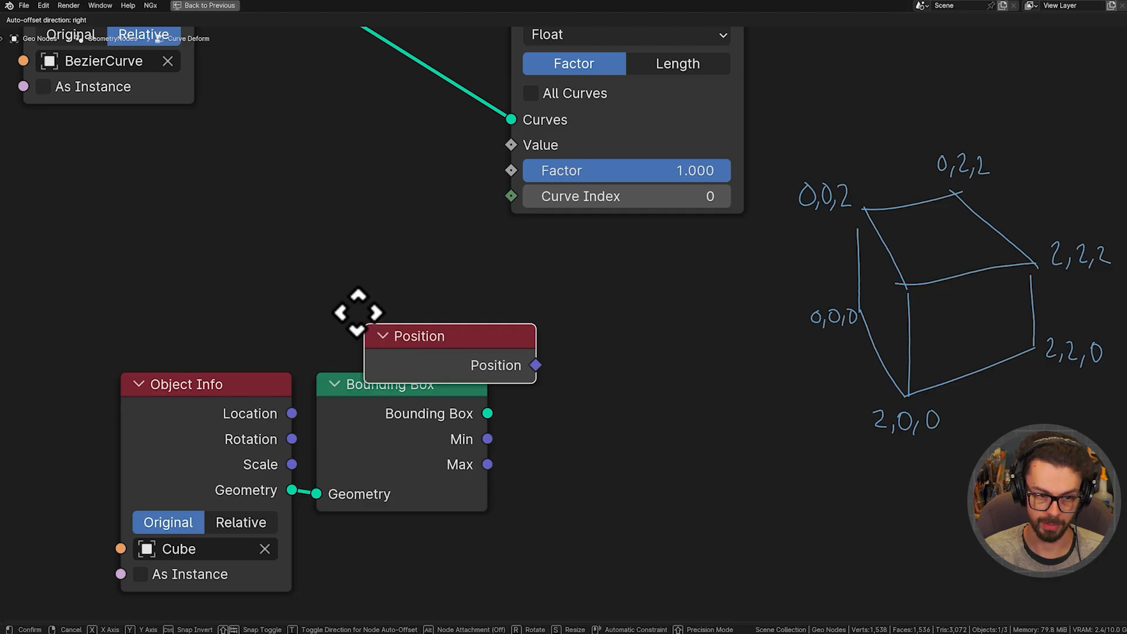
left_click(322, 304)
- Add a Map Range node in Vector mode with the Position output linked to its Vector input
middle_click_drag(593, 353, 563, 332)
key("shift+a")
type("ma")
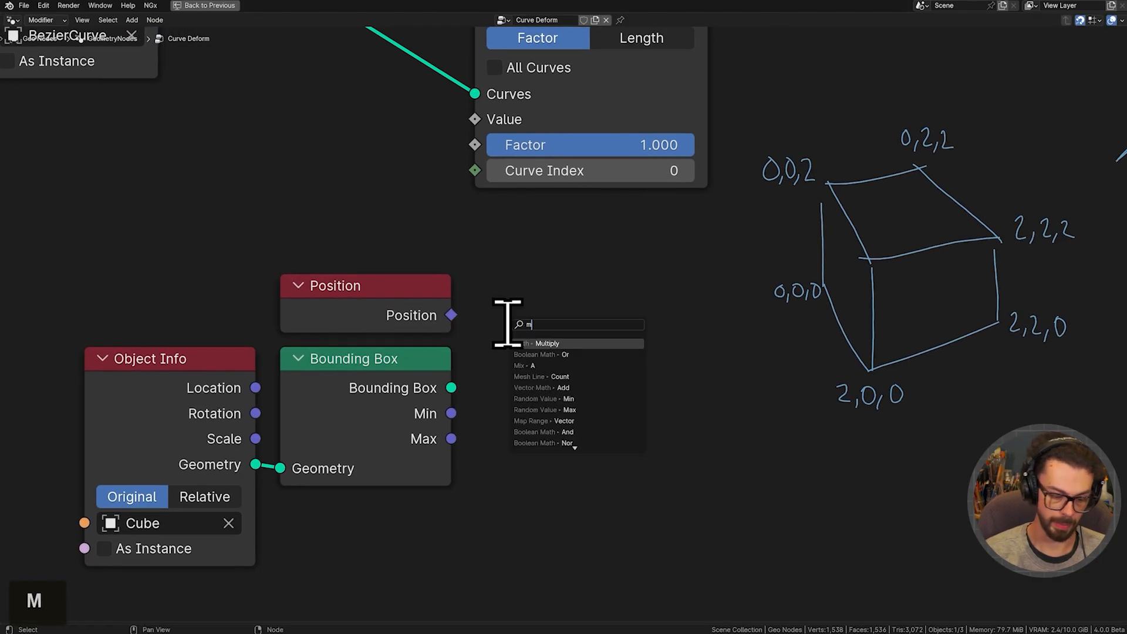
key("Return")
left_click(503, 246)
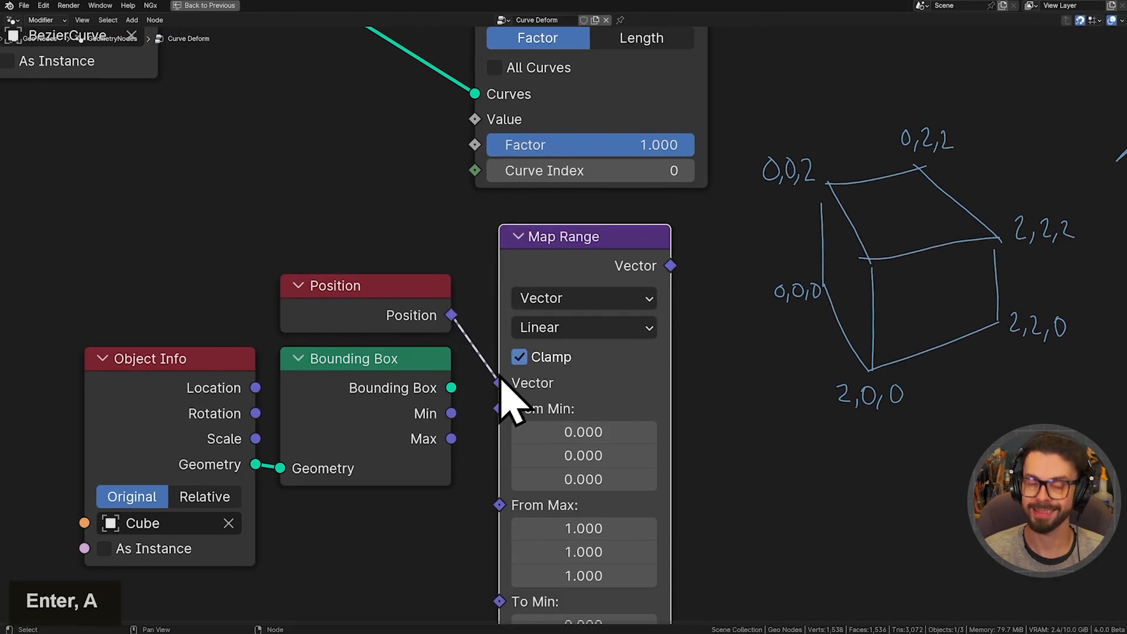
- Connect the Bounding Box Min and Max to the Map Range From Min and From Max, and lower the Map Range node slightly
middle_click_drag(486, 458, 487, 367)
scroll(476, 347, "down", 2)
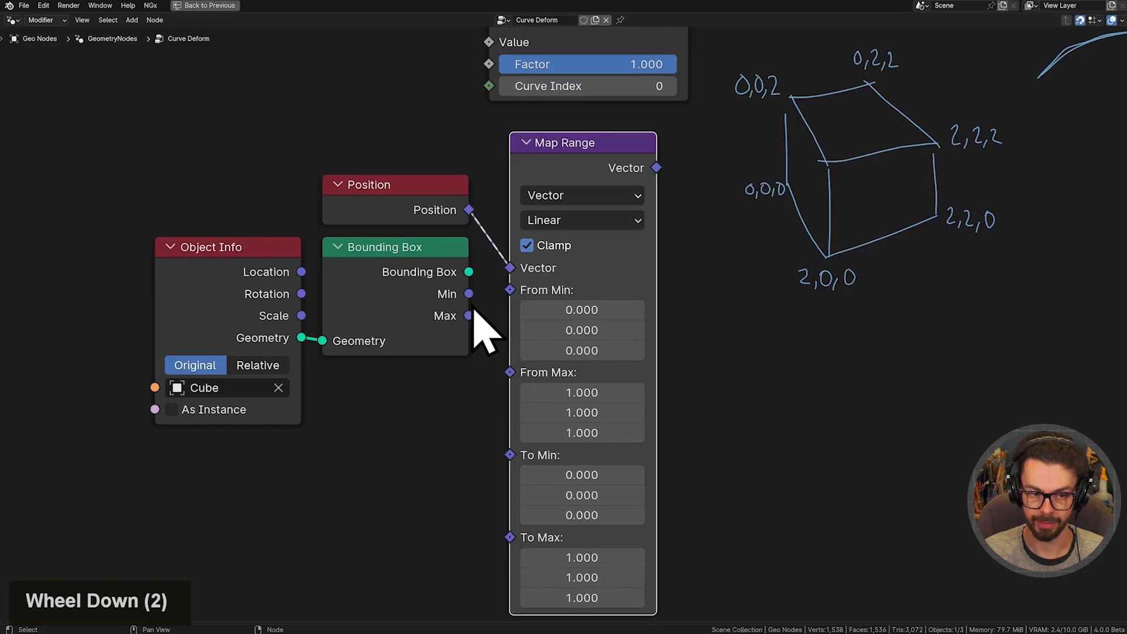
left_click_drag(468, 293, 510, 313)
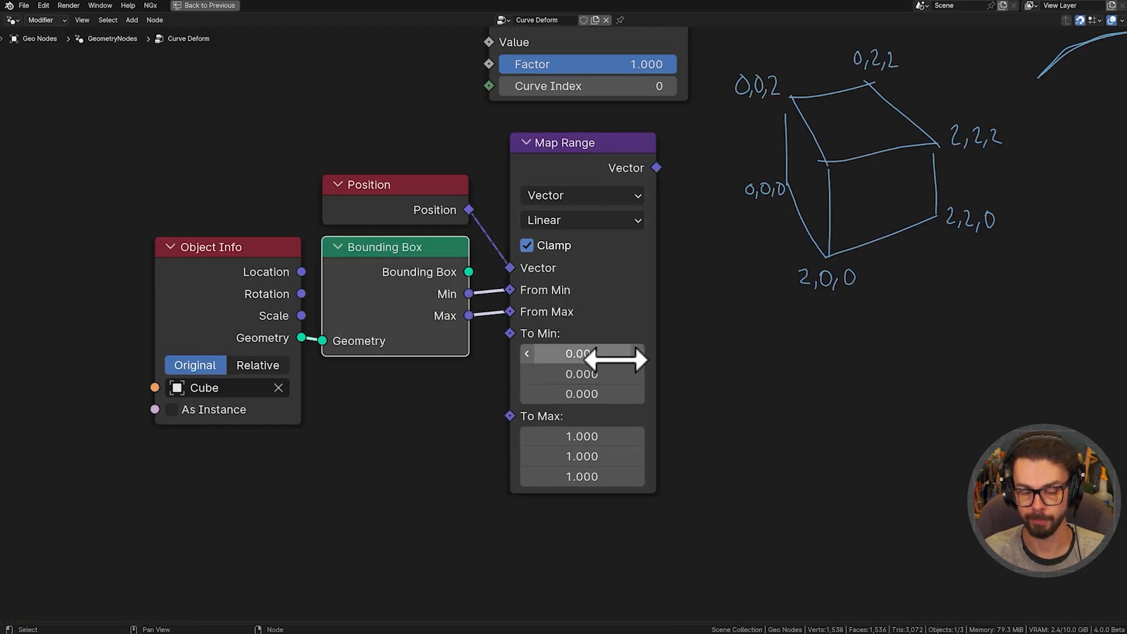
left_click_drag(576, 183, 578, 204)
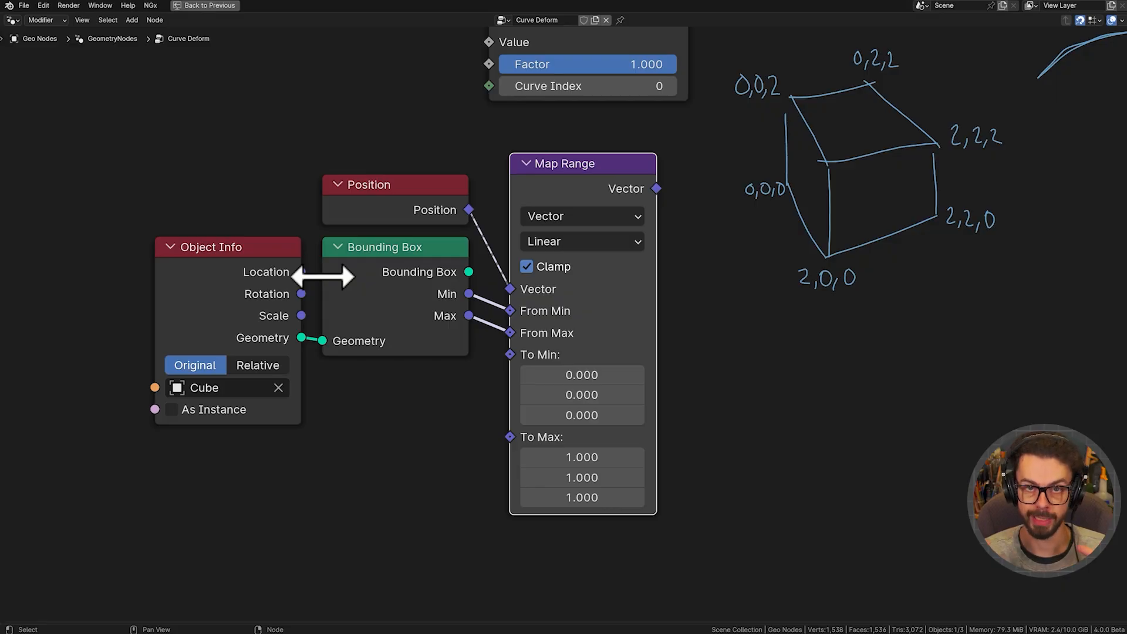
- Add a Separate XYZ node fed by the Map Range Vector output and place it to the right of Map Range
mouse_move(868, 214)
middle_mouse_down()
mouse_move(786, 276)
mouse_move(648, 260)
middle_mouse_up()
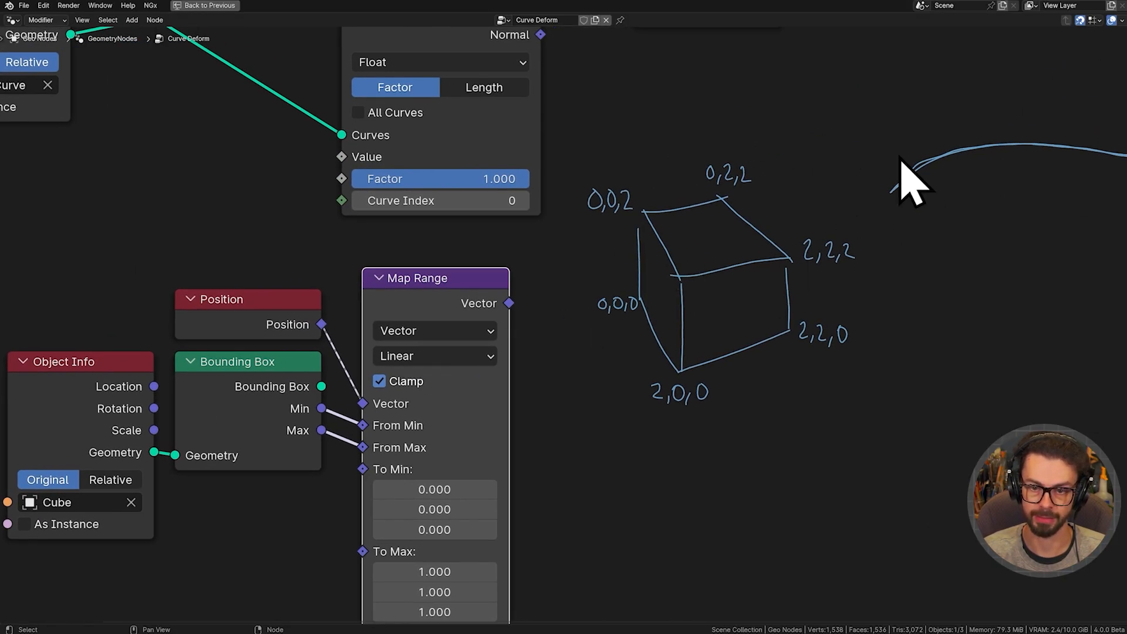
left_click_drag(509, 303, 552, 300)
type("se")
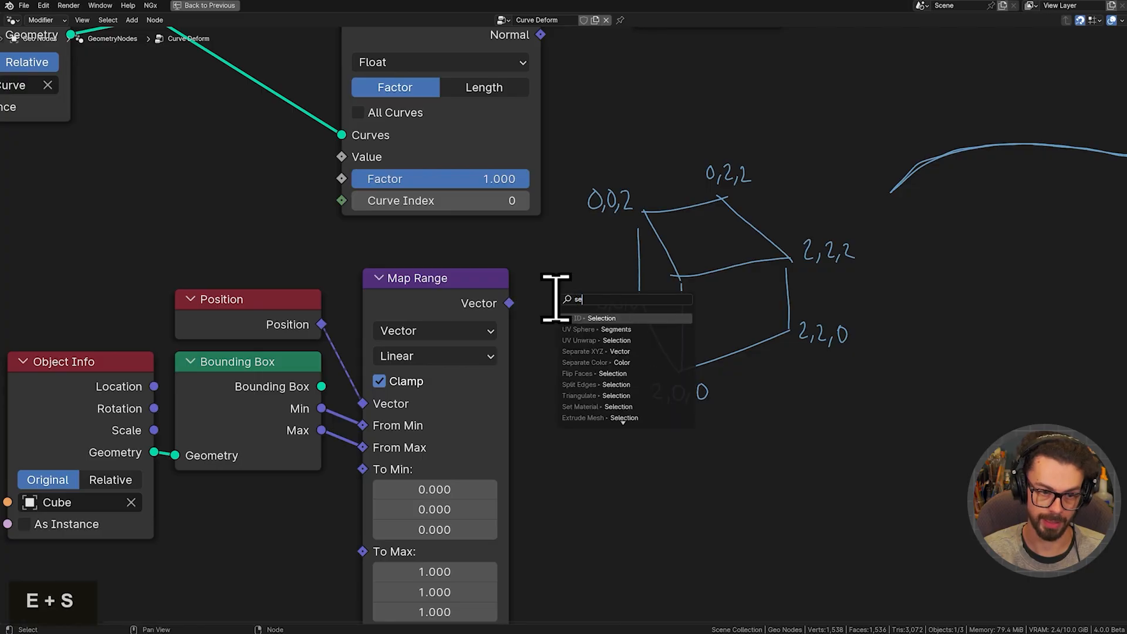
key("Return")
key("x")
left_click(535, 304)
left_click_drag(588, 362, 608, 336)
left_click_drag(697, 347, 850, 424)
- Move the Cube Object Info, Position, Bounding Box, Map Range and Separate XYZ nodes left, clear of the Sample Curve node
middle_click_drag(604, 435, 630, 417)
scroll(630, 418, "down", 2)
left_click_drag(219, 236, 590, 458)
key("g")
left_click(372, 369)
middle_click_drag(373, 370, 622, 411)
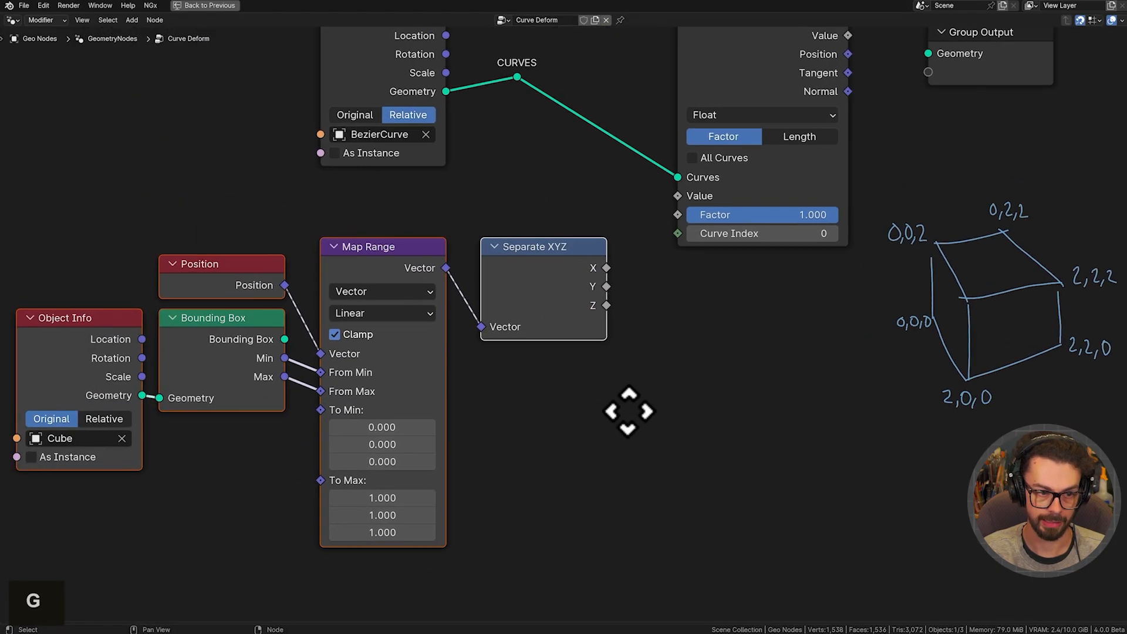
- Connect the Z output of Separate XYZ to the Factor input of the Sample Curve node
left_click_drag(607, 305, 675, 216)
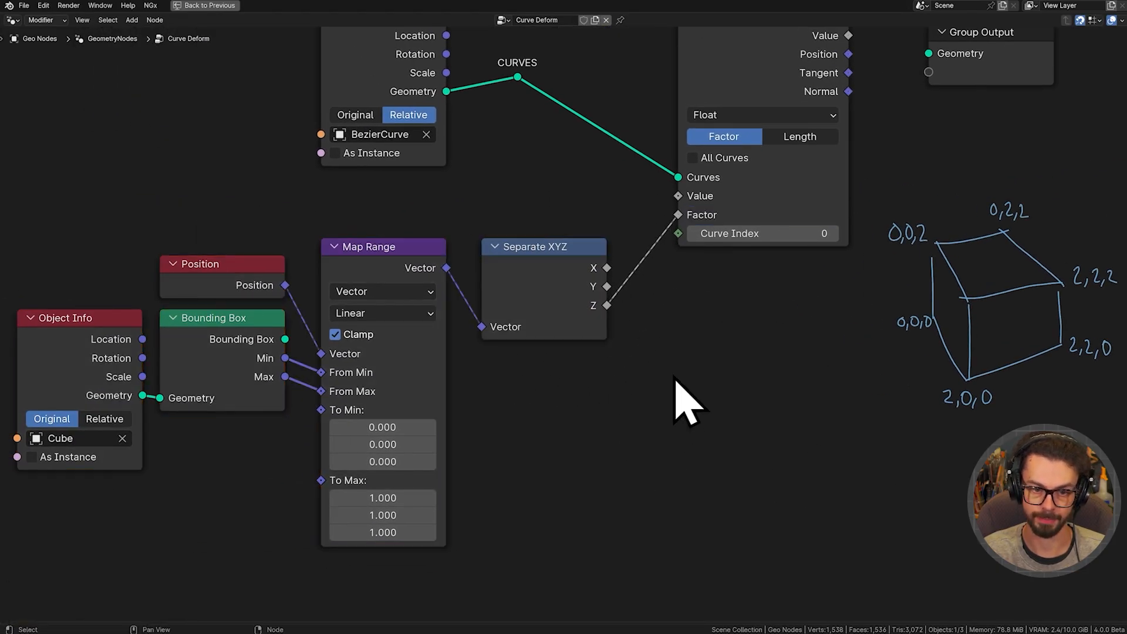
middle_click_drag(542, 381, 656, 335)
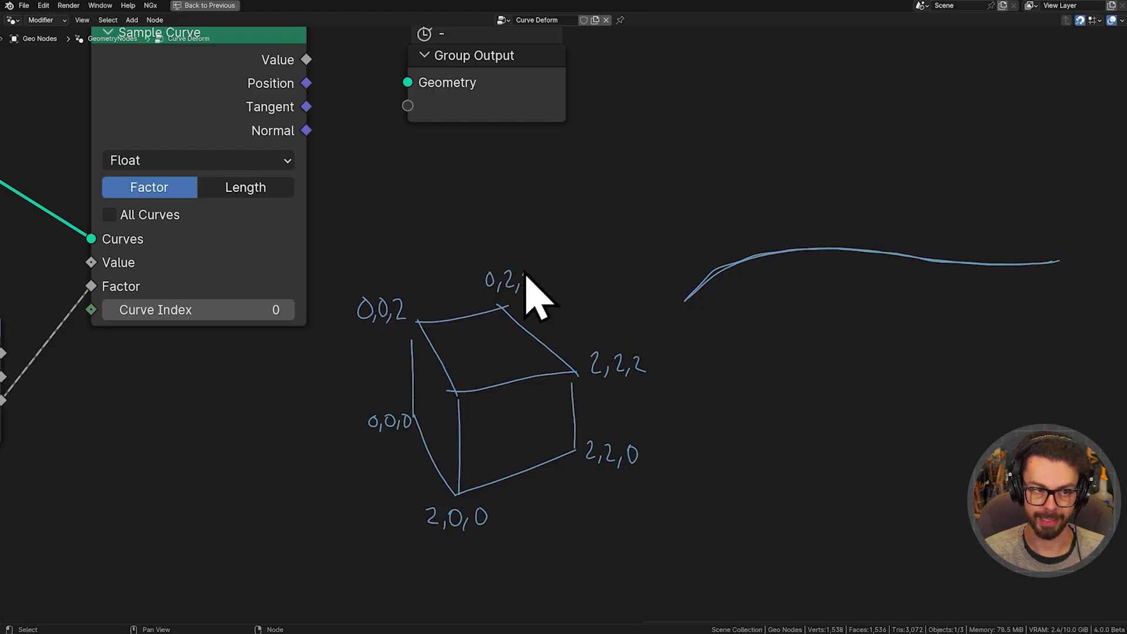
middle_click_drag(543, 201, 538, 252, "shift")
middle_click_drag(504, 173, 638, 283, "shift")
middle_click_drag(488, 259, 614, 203, "shift")
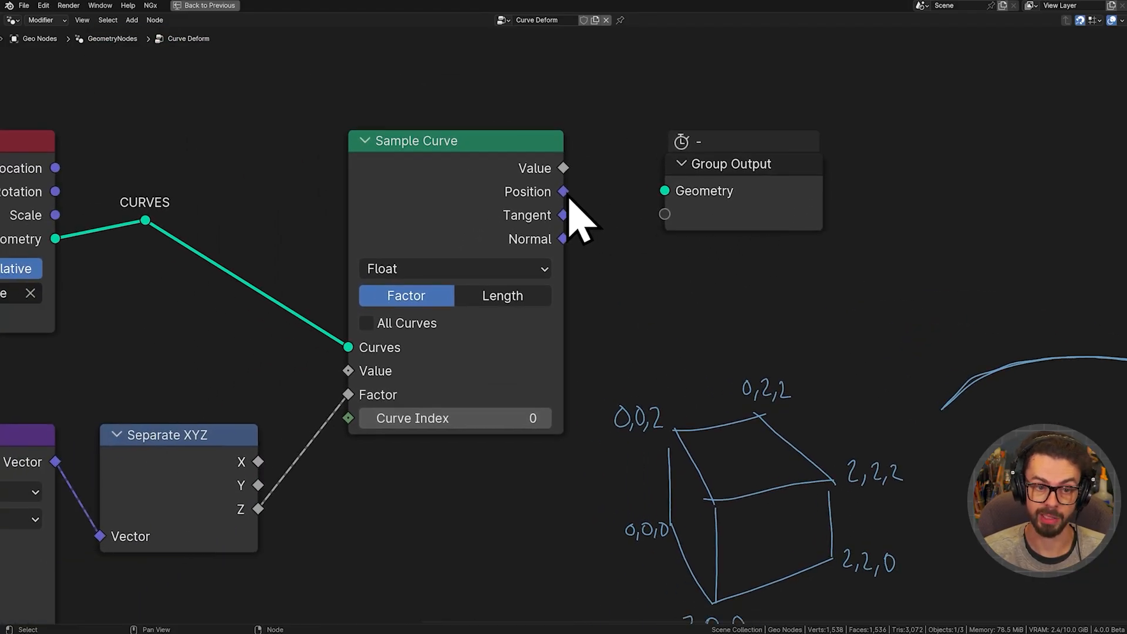
- Move the Group Output node farther right to make room after the Sample Curve node
left_click_drag(743, 175, 874, 151)
middle_click_drag(633, 184, 745, 206)
scroll(499, 305, "down", 2)
middle_click_drag(499, 305, 657, 271)
left_click(178, 445)
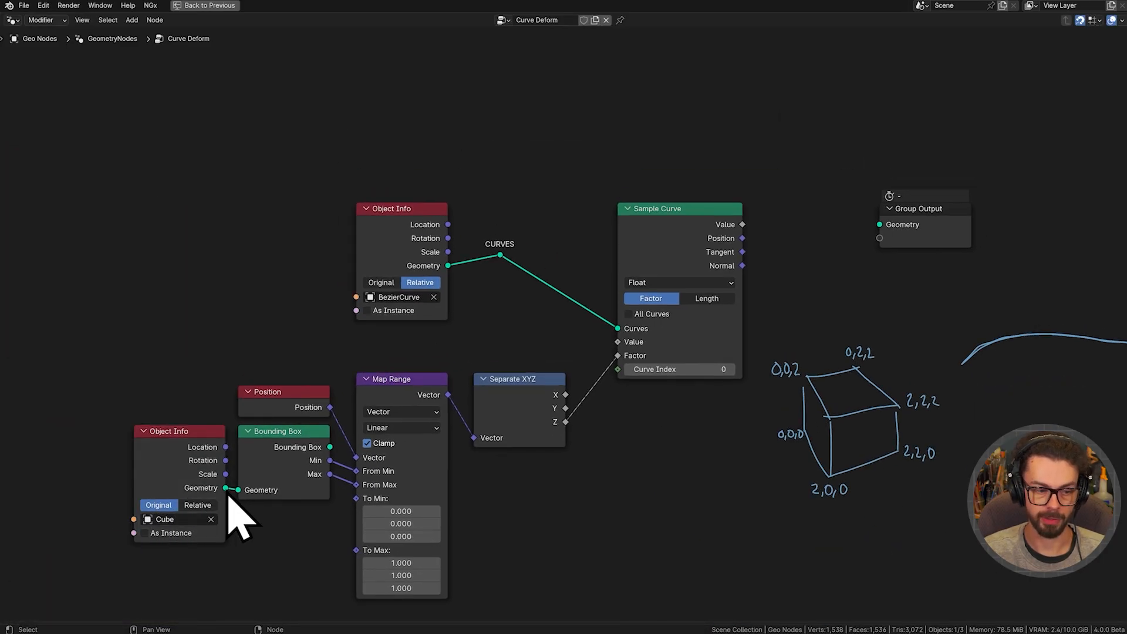
- Add a Set Position node fed by the Cube Object Info's Geometry output and place it above the Group Output node
left_click_drag(225, 488, 704, 130)
type("setp")
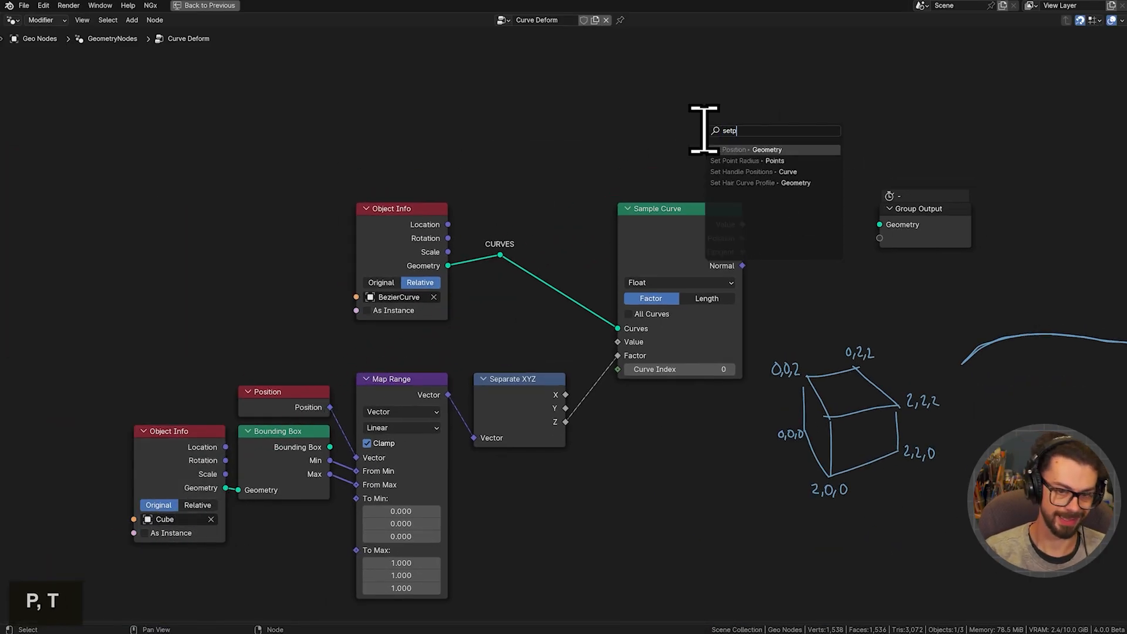
key("Return")
scroll(772, 111, "up", 1)
left_click(786, 124)
- Insert two reroute points on the Cube geometry link and route it over the top of the other nodes to Set Position
right_click_drag(585, 258, 604, 289, "shift")
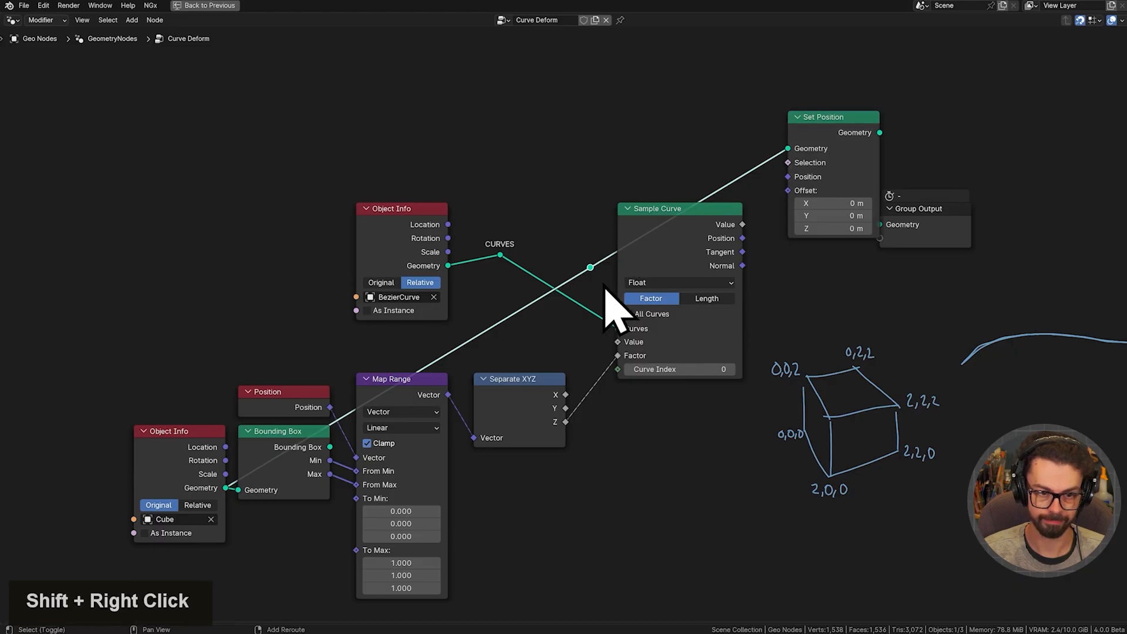
key("shift+g")
left_click(330, 183)
right_click_drag(357, 139, 377, 179, "shift")
key("g")
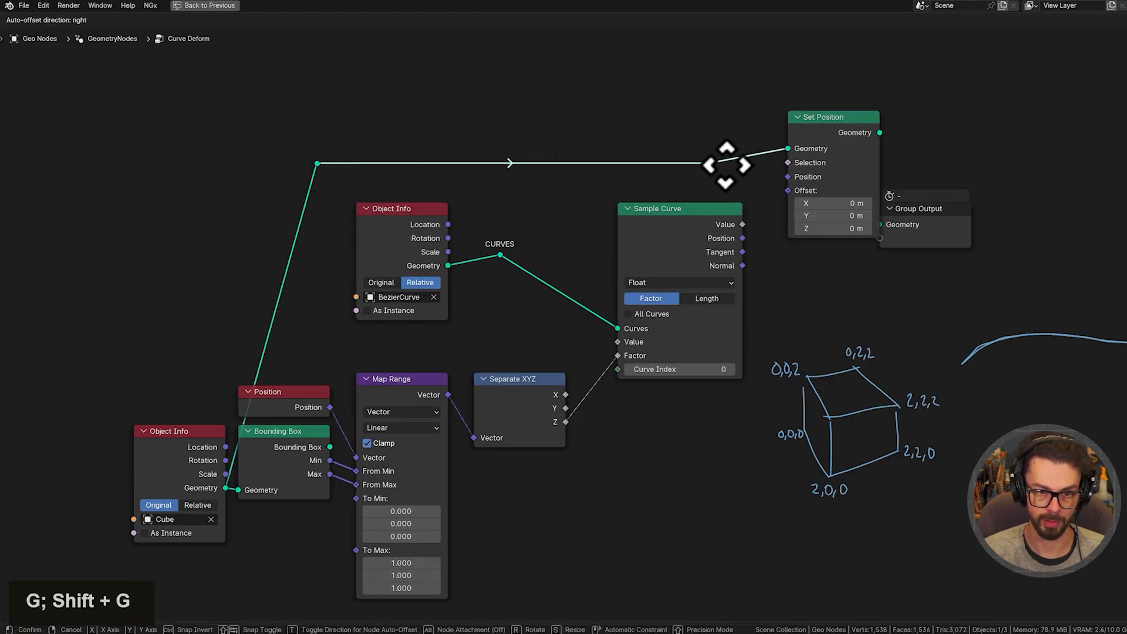
left_click(747, 171)
- Move Group Output farther right and arrange the Set Position node between Sample Curve and Group Output
middle_click_drag(750, 174, 433, 167, "shift")
scroll(544, 165, "up", 3)
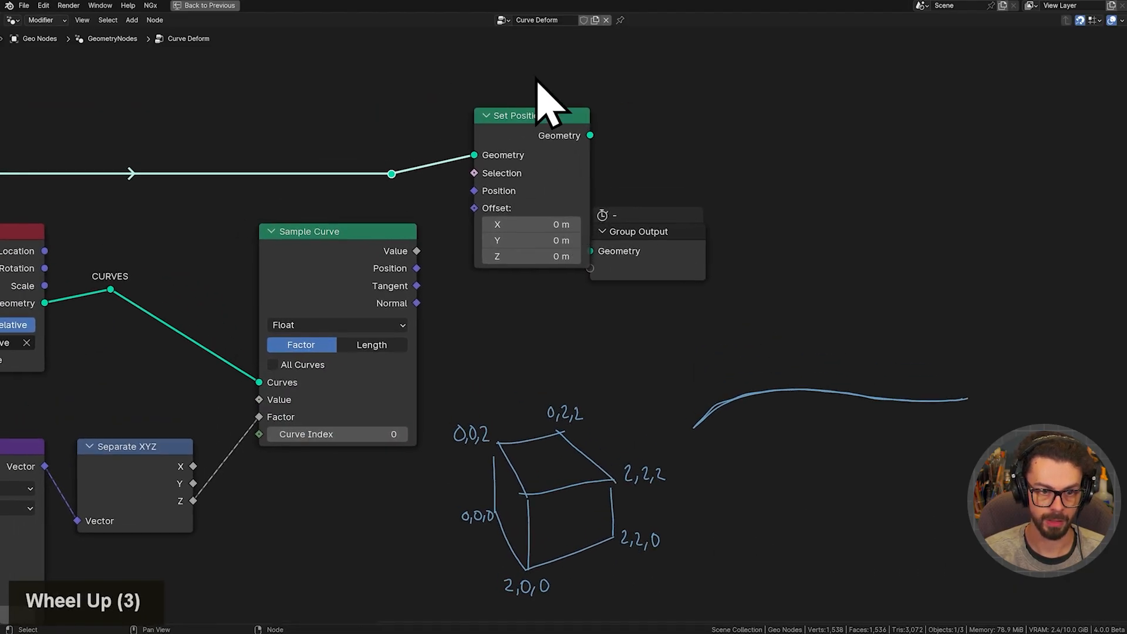
key("g")
key("g")
left_click(952, 294)
left_click_drag(802, 300, 645, 203)
key("g")
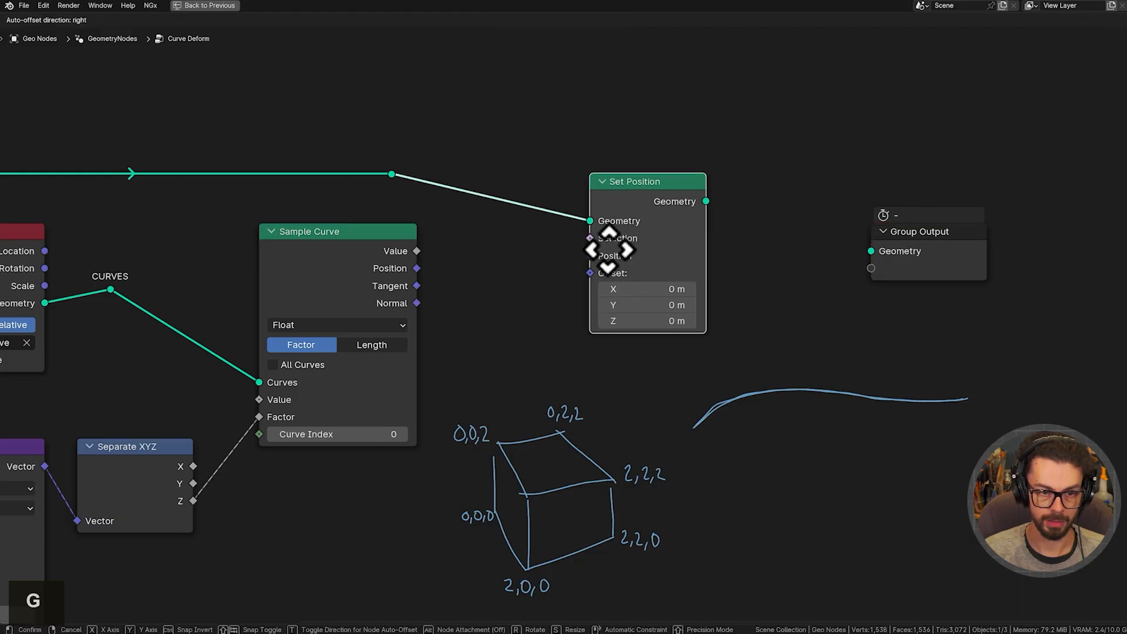
left_click(592, 284)
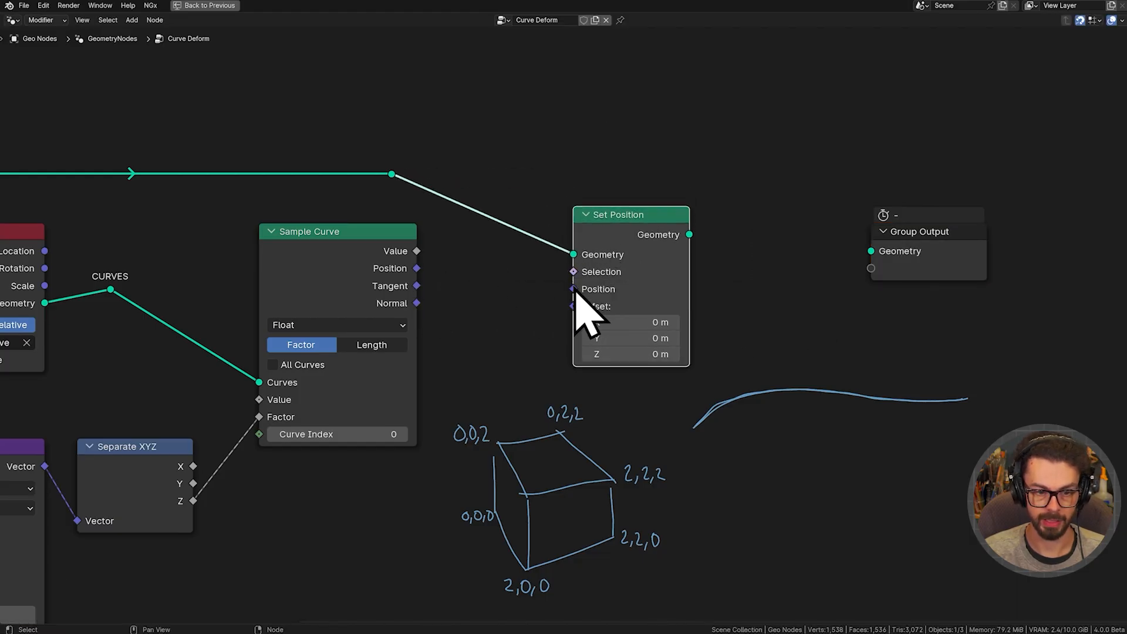
key("g")
left_click(757, 216)
- Connect Sample Curve's Position output to Set Position's Position input and Set Position's Geometry to Group Output
left_click_drag(691, 239, 415, 268)
left_click_drag(802, 184, 882, 171)
- Restore the multi-editor workspace from the maximized node editor and widen the Outliner area
key("ctrl+space")
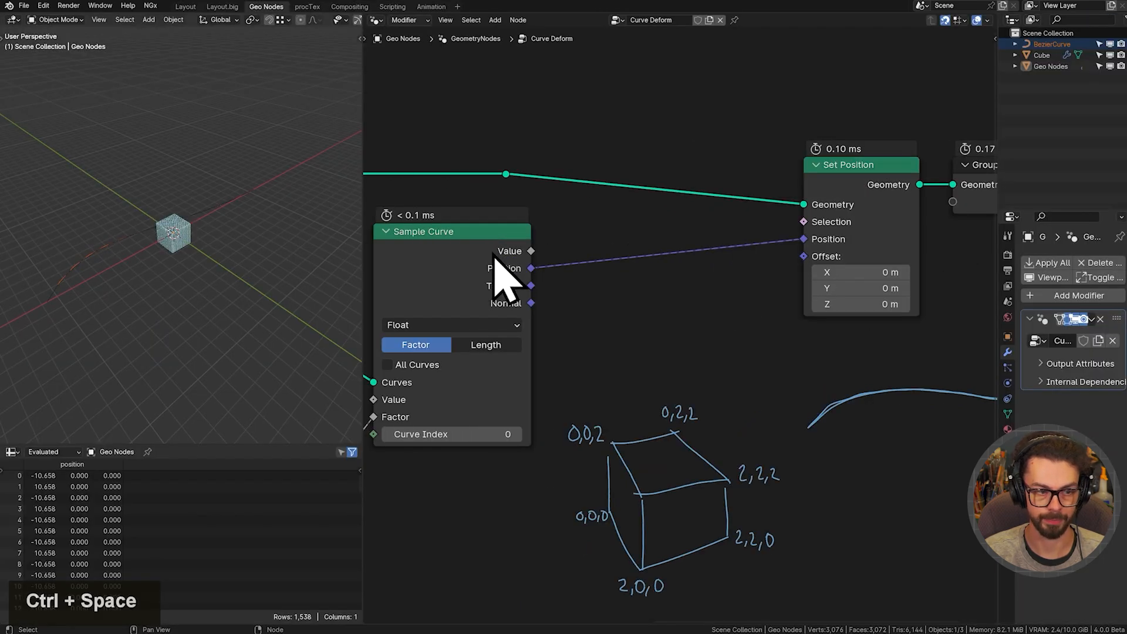
scroll(169, 241, "up", 3)
middle_click_drag(170, 240, 226, 224, "shift")
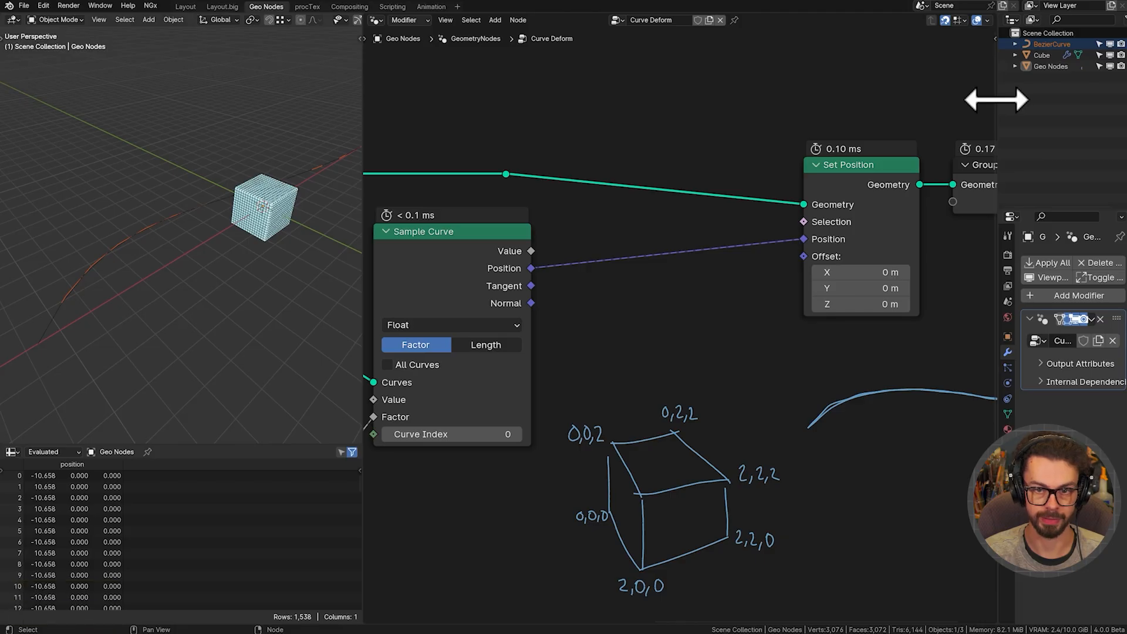
left_click_drag(997, 100, 851, 121)
- Create a new collection named Items and move the Cube into it
left_click(904, 67)
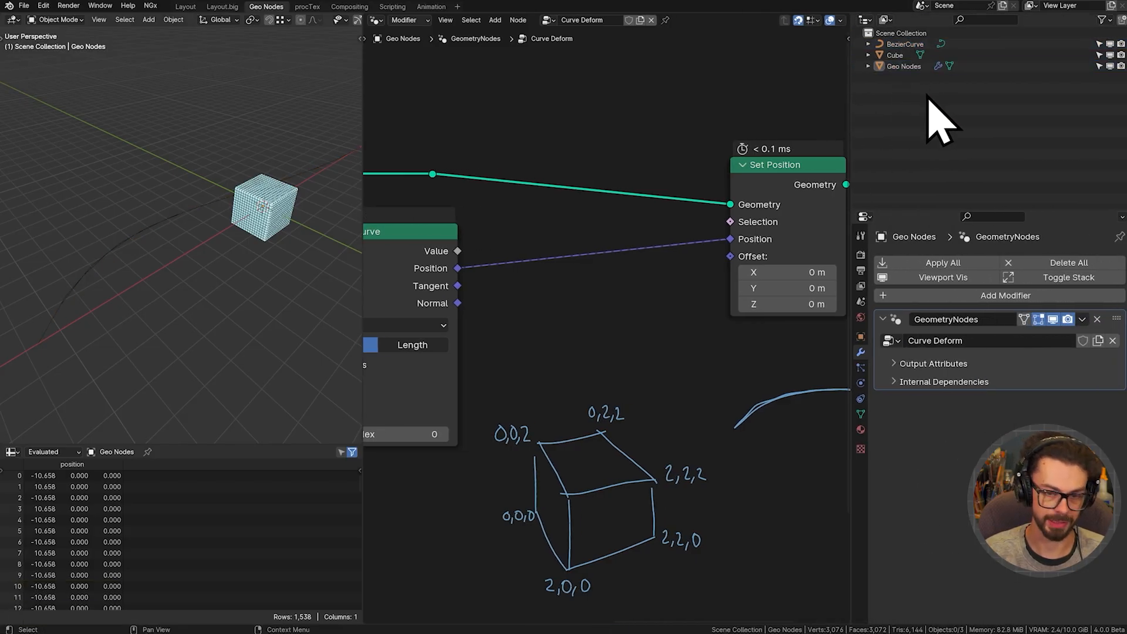
key("c")
left_click(919, 47)
double_click(919, 45)
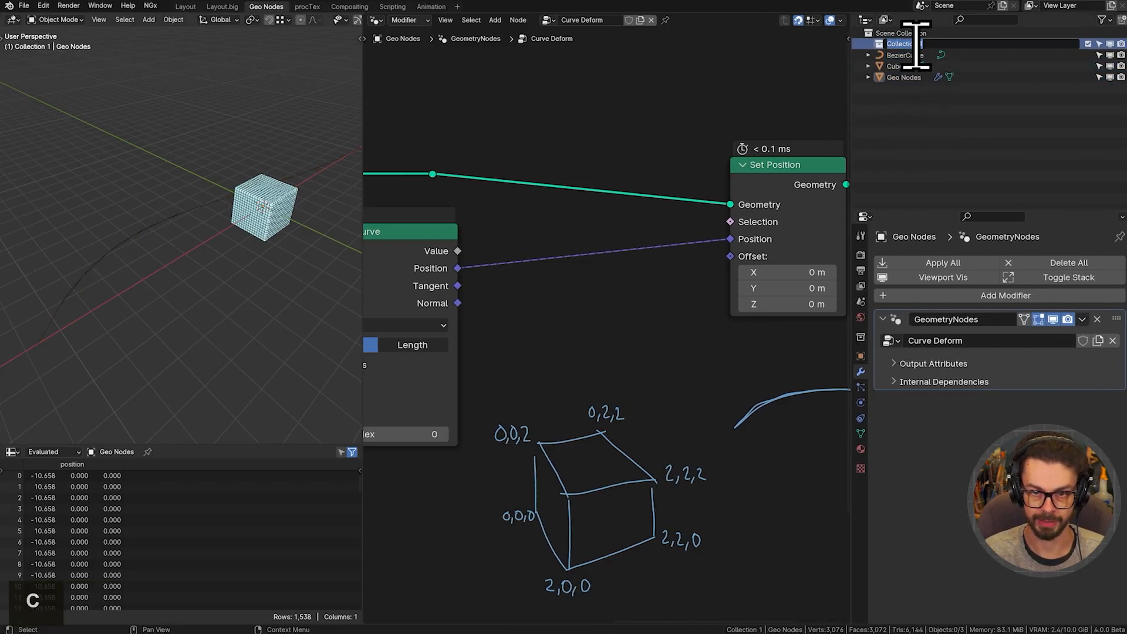
type("Items")
key("Return")
left_click_drag(901, 66, 913, 46)
- Create a new collection named Curves and move the BezierCurve into it
key("c")
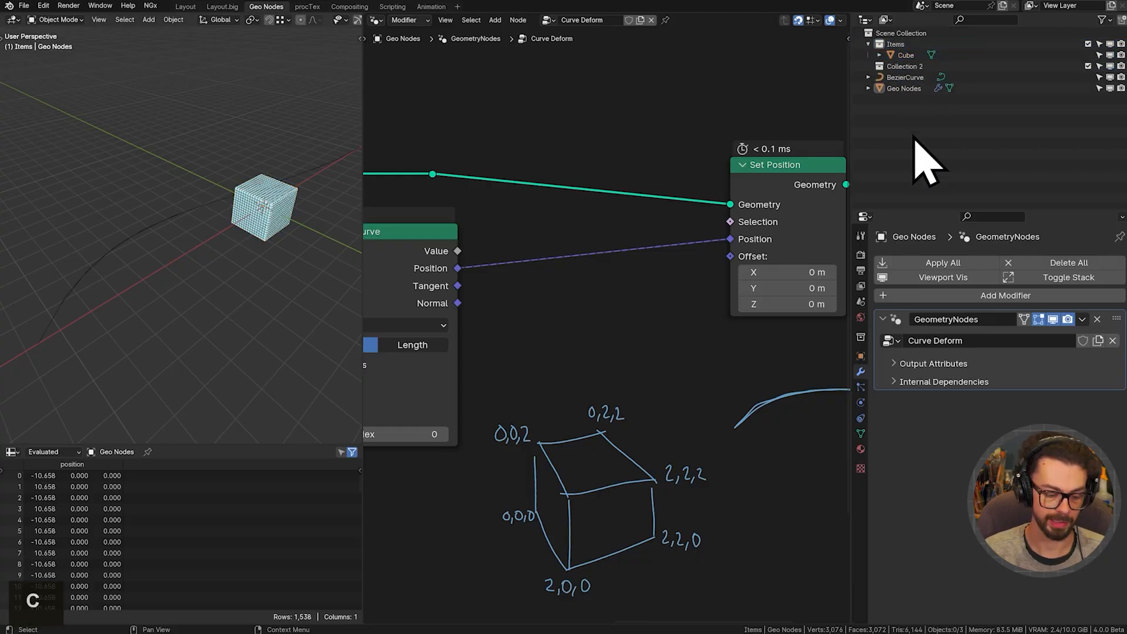
type("Curves")
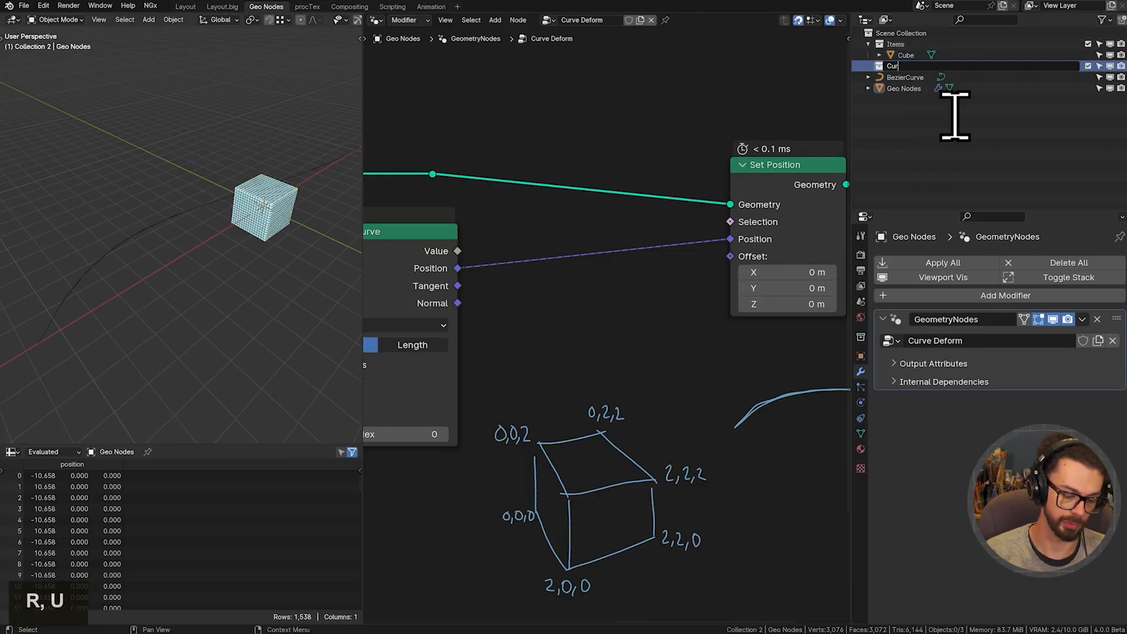
key("Return")
left_click_drag(907, 77, 915, 68)
- Exclude the Items and Curves collections from the view layer and select the Geo Nodes object
left_click_drag(1088, 44, 1089, 56)
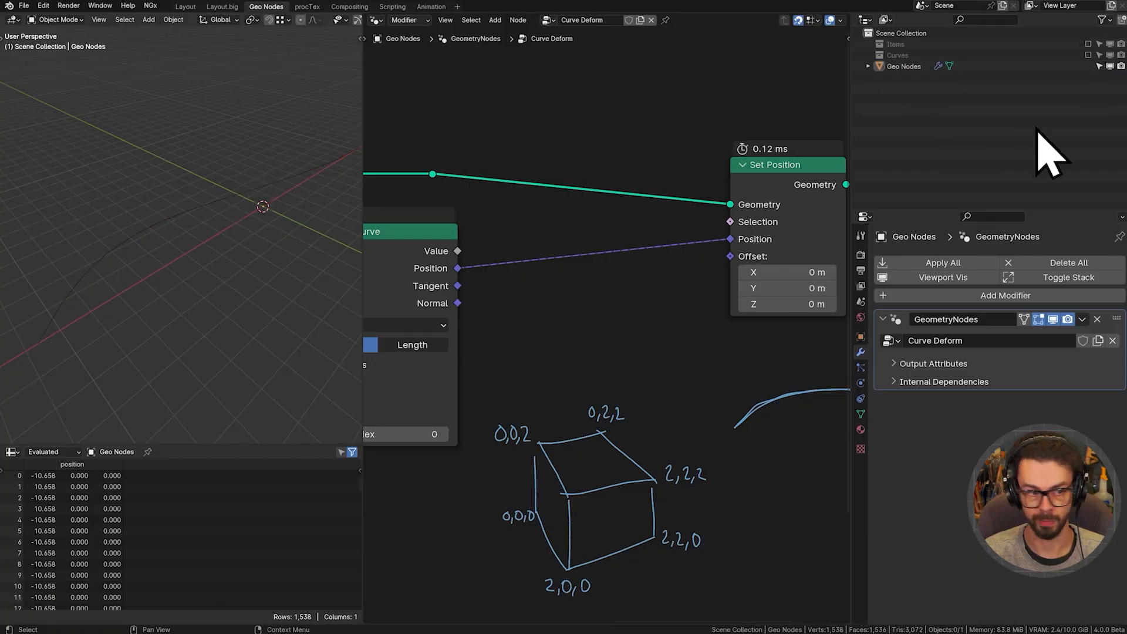
left_click(235, 197)
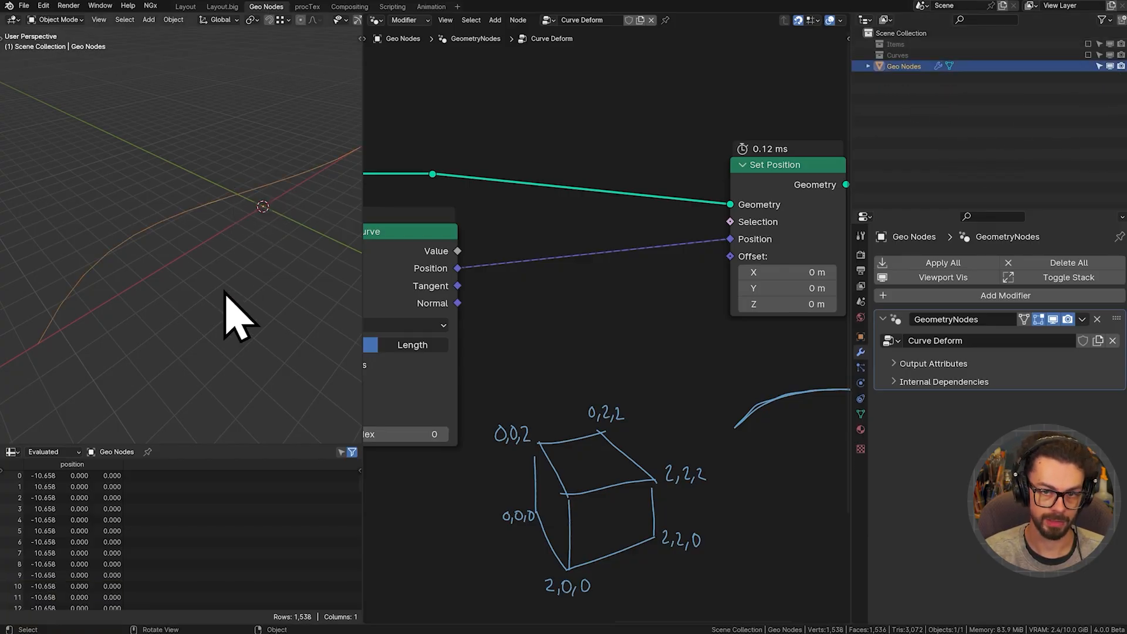
- Narrow the Outliner area again and widen the 3D viewport so the whole curve fits in view
left_click_drag(850, 120, 1047, 126)
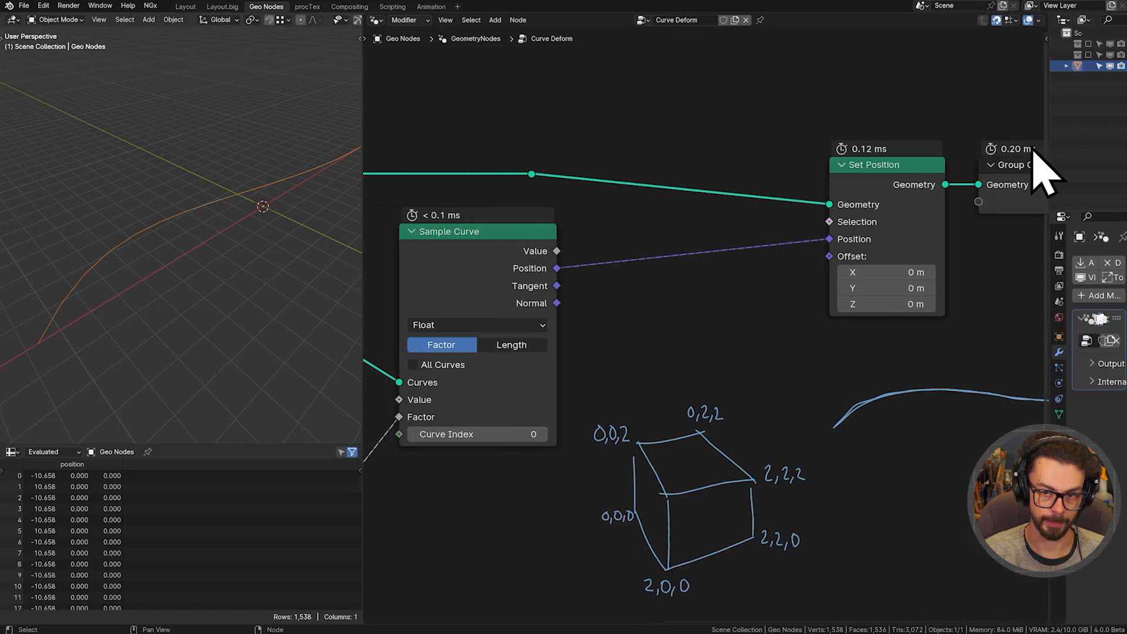
left_click_drag(364, 141, 425, 131)
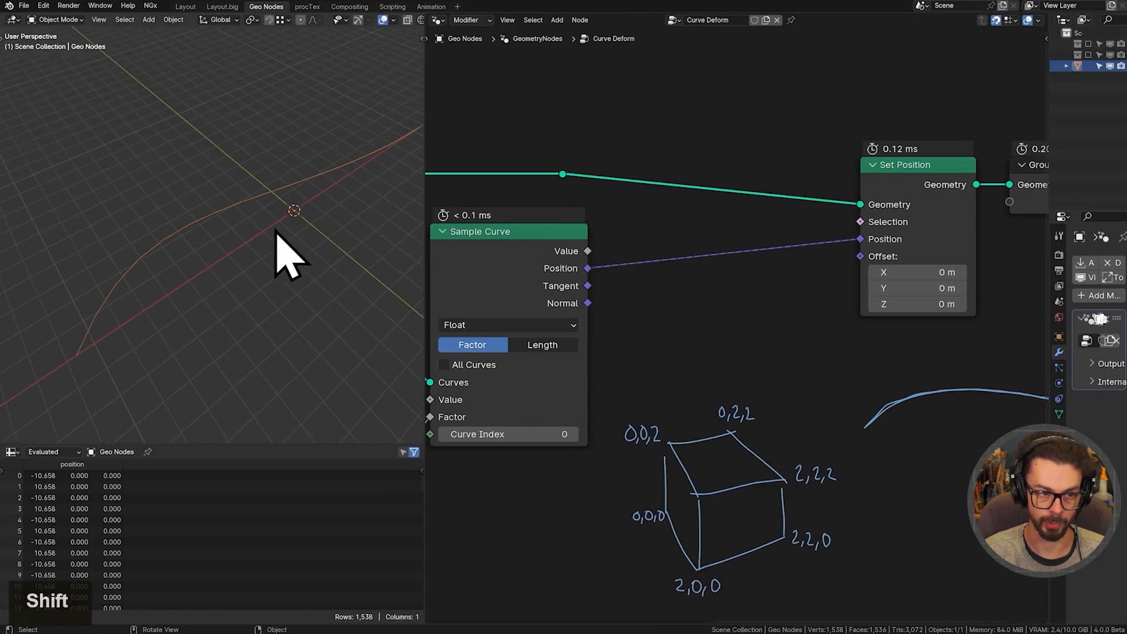
middle_click_drag(284, 252, 68, 385, "shift")
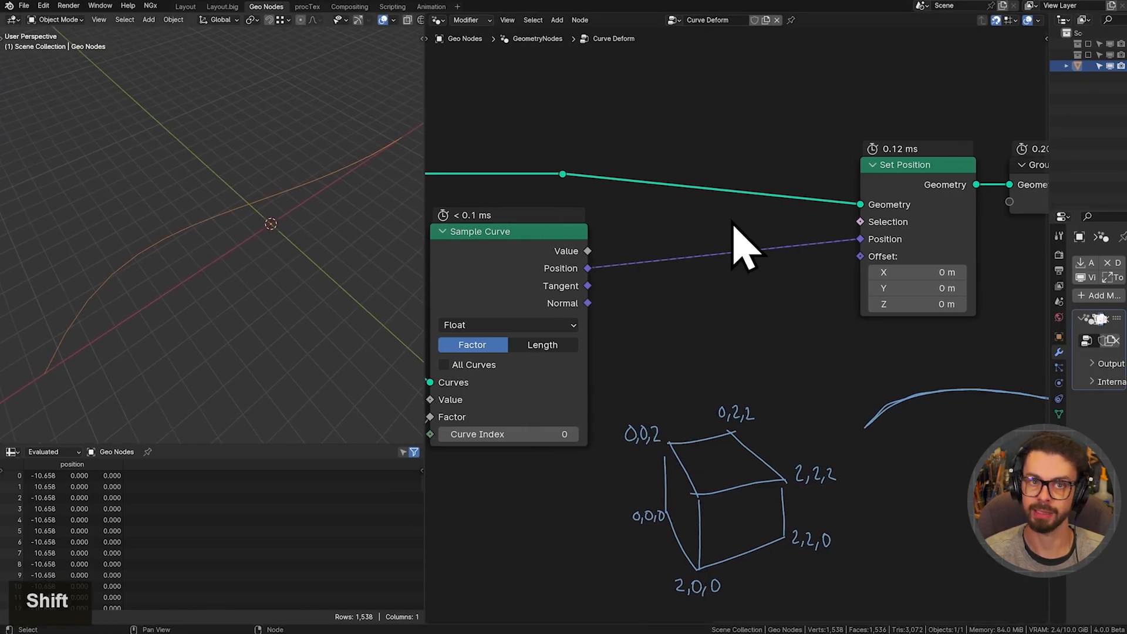
- Add a Mix node set to Vector and insert it on the link between Sample Curve's Position and Set Position
middle_click_drag(759, 272, 833, 237, "shift")
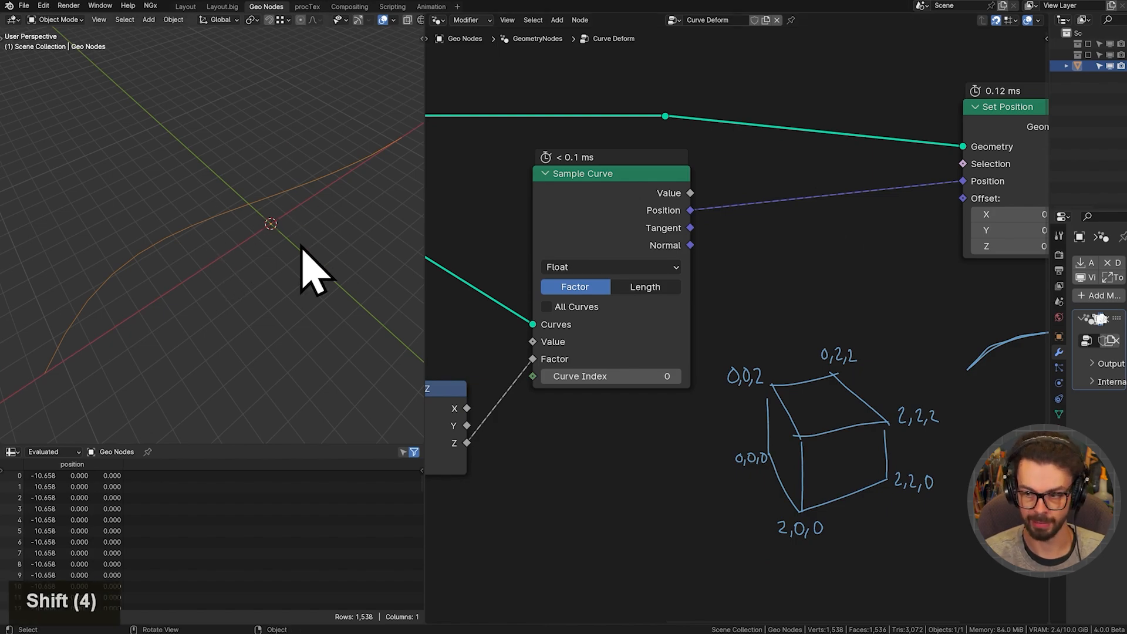
key("shift+a")
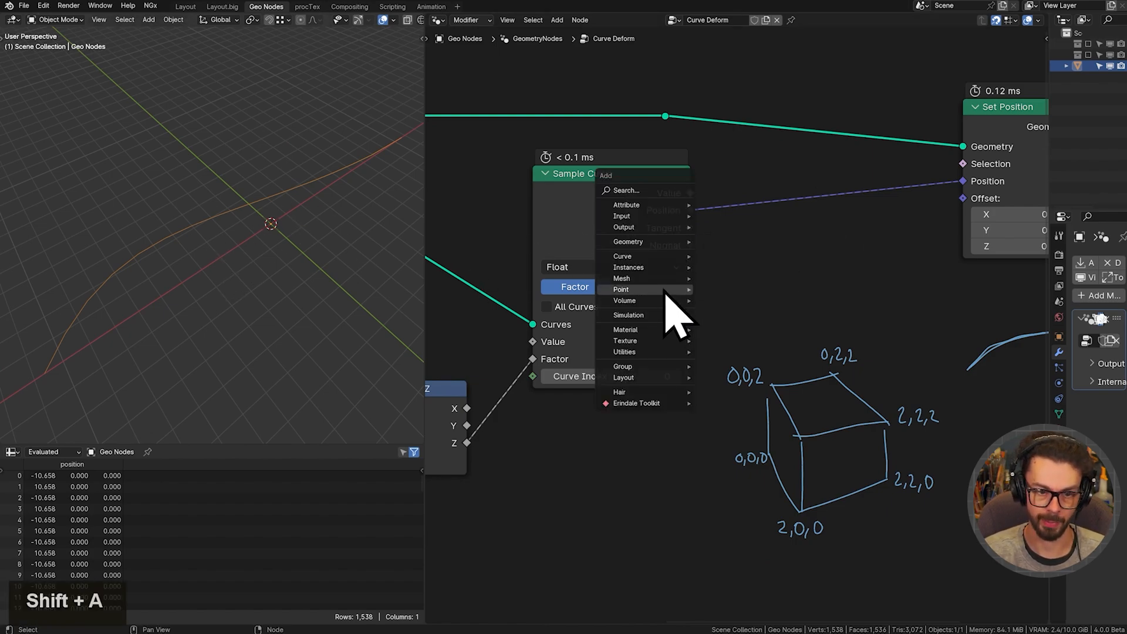
mouse_move(679, 354)
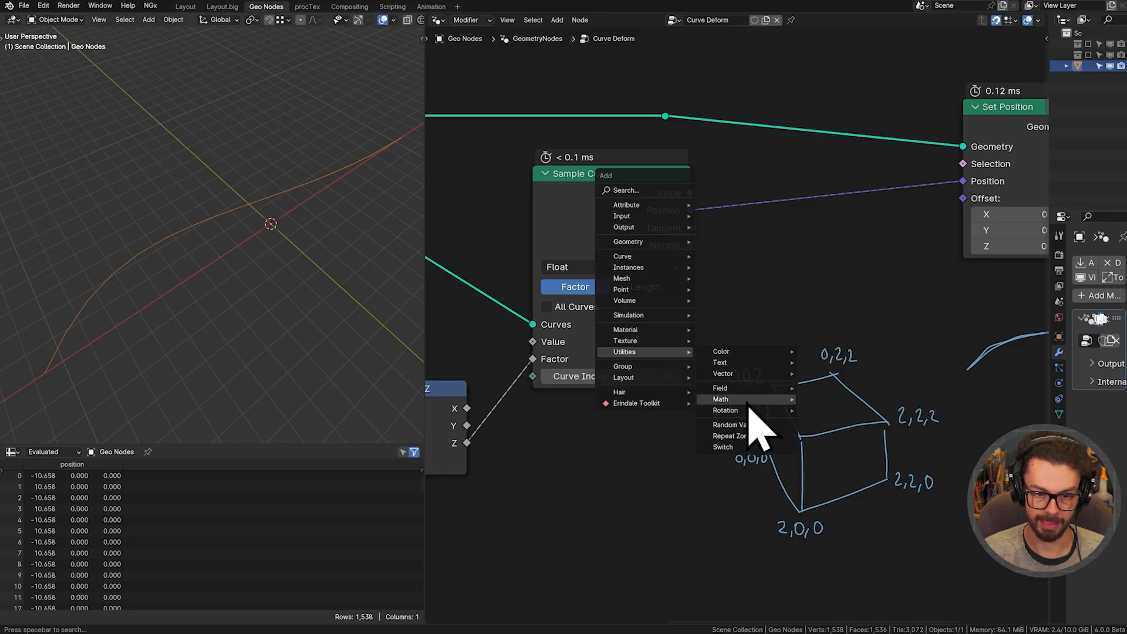
left_click(821, 477)
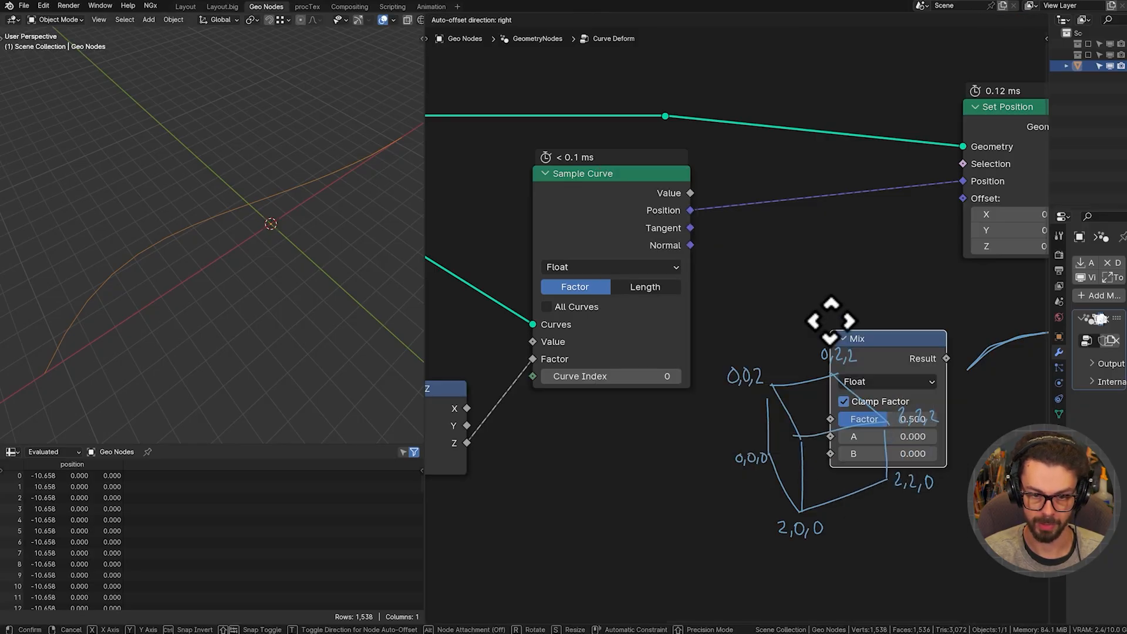
left_click(786, 250)
left_click(839, 282)
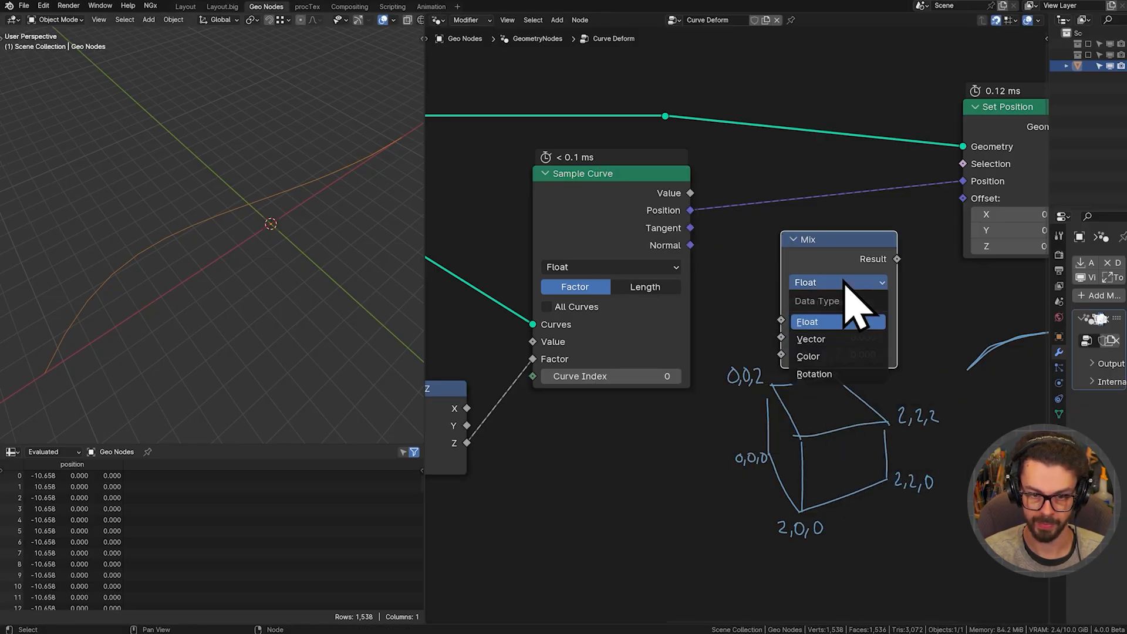
left_click(834, 347)
left_click_drag(837, 271, 845, 171)
scroll(767, 340, "down", 3)
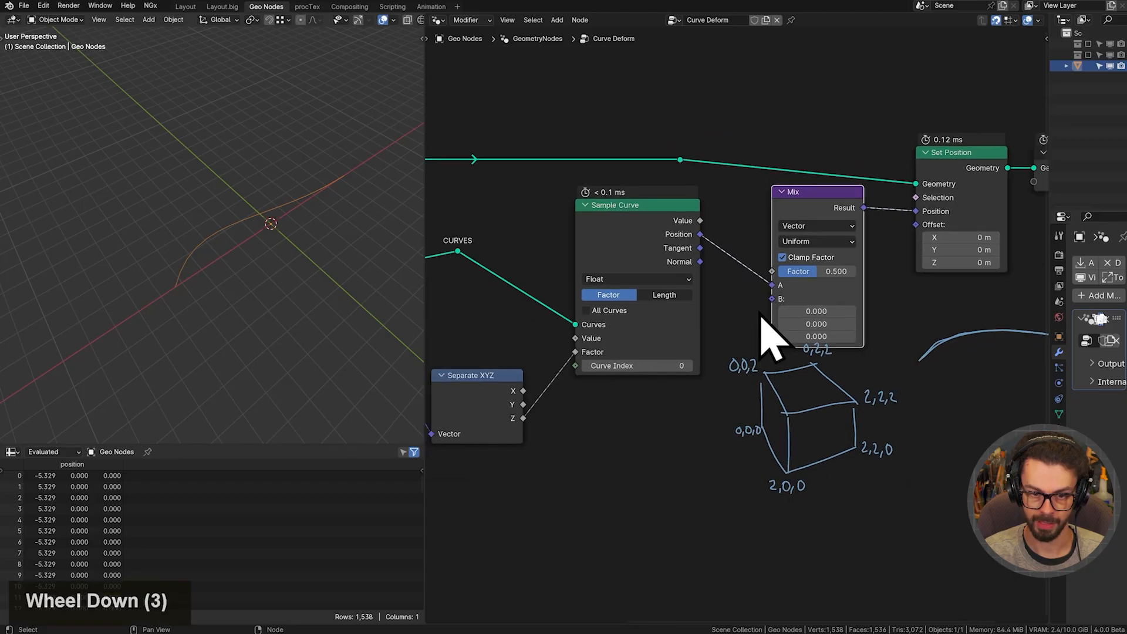
- Duplicate the Position node, place it beneath Sample Curve and connect it to the Mix node's B input
left_click(496, 317)
key("shift+d")
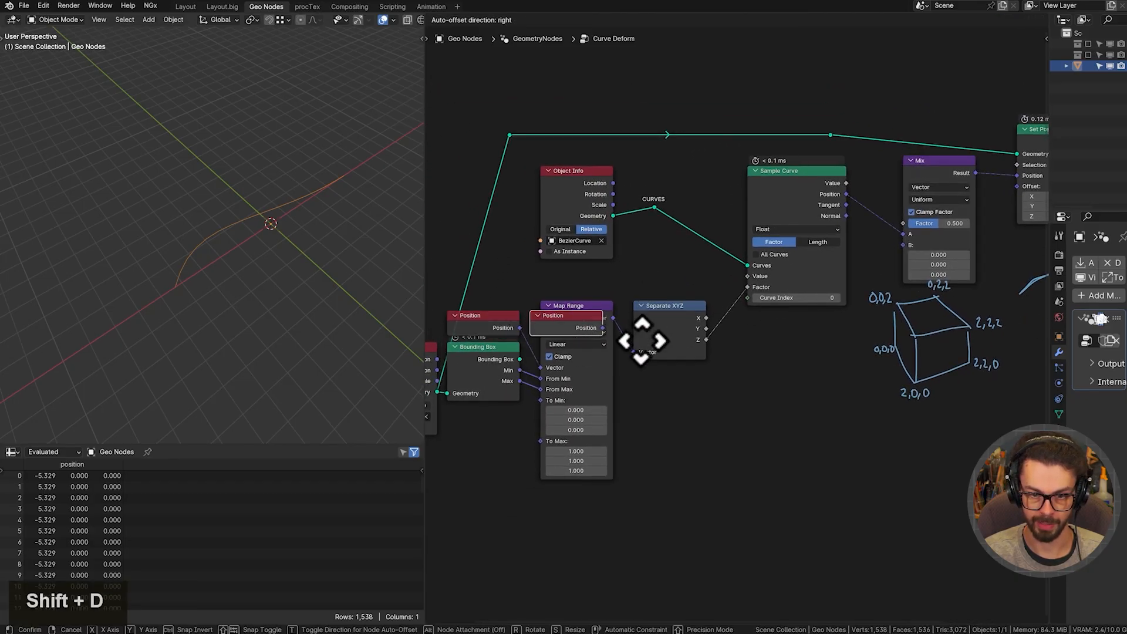
left_click(755, 282)
scroll(713, 341, "up", 7)
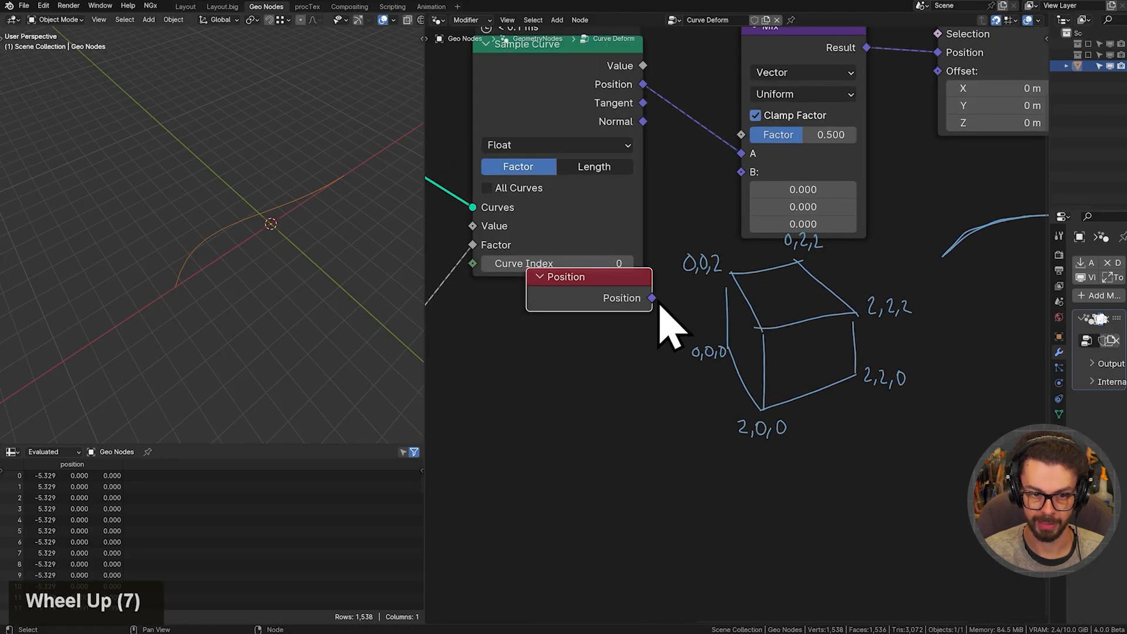
left_click_drag(652, 298, 741, 171)
key("g")
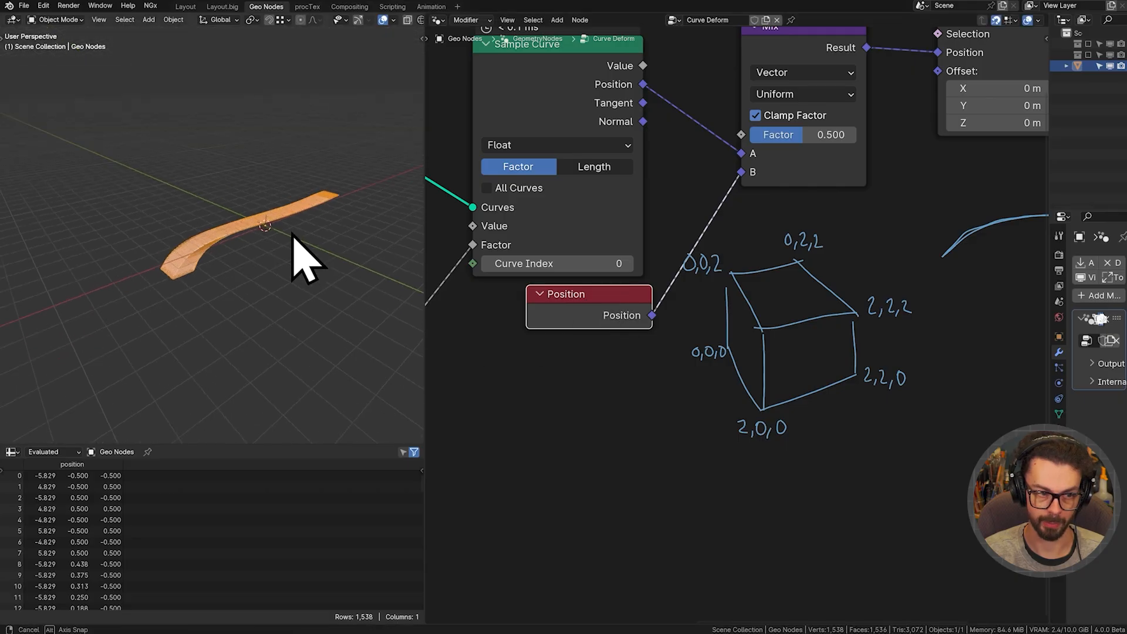
- Set the Mix node's Factor to 0 so that only the sampled curve position is used
scroll(270, 273, "up", 1)
scroll(282, 276, "up", 1, "shift")
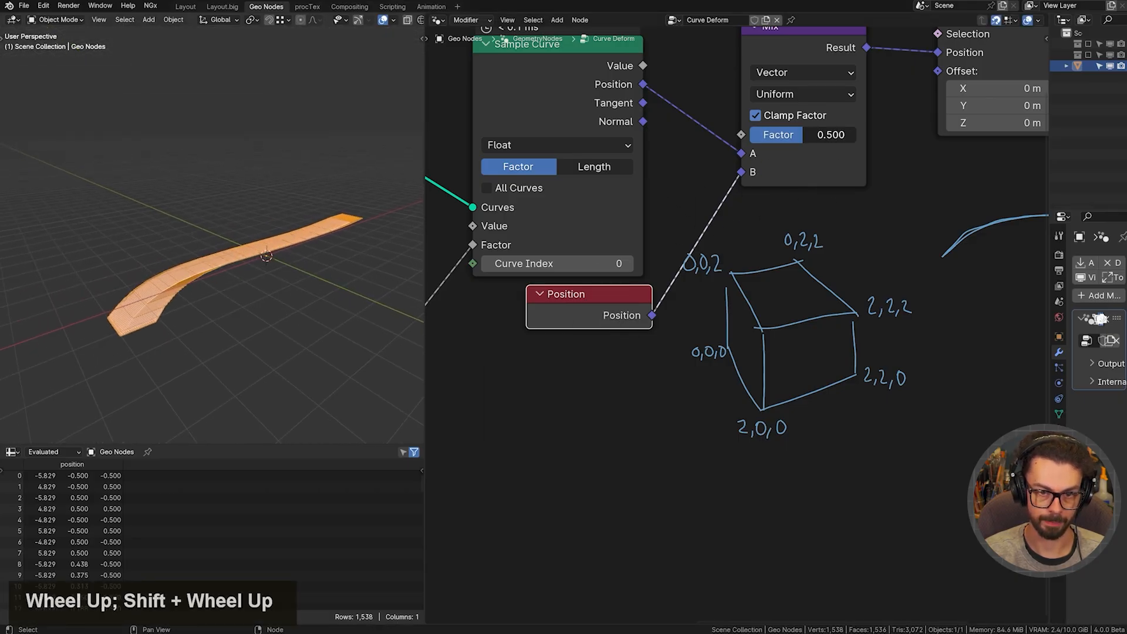
left_click_drag(802, 135, 751, 143)
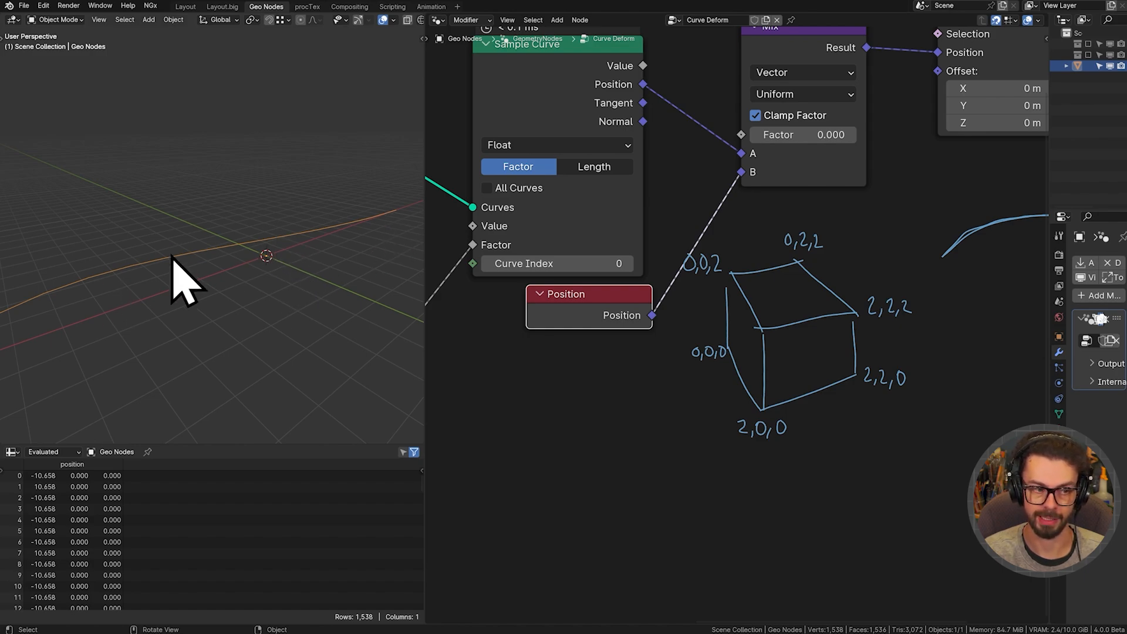
- Maximize the node editor and place the duplicated Position node directly beneath the Mix node
key("ctrl+space")
scroll(699, 245, "down", 1)
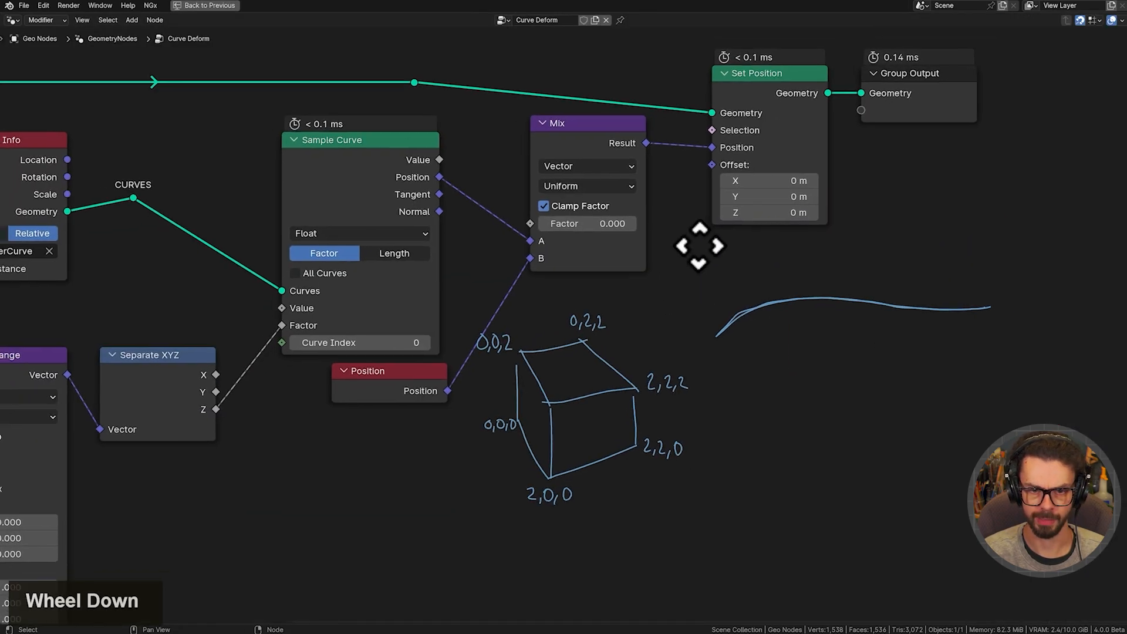
left_click(411, 388)
key("g")
left_click(609, 326)
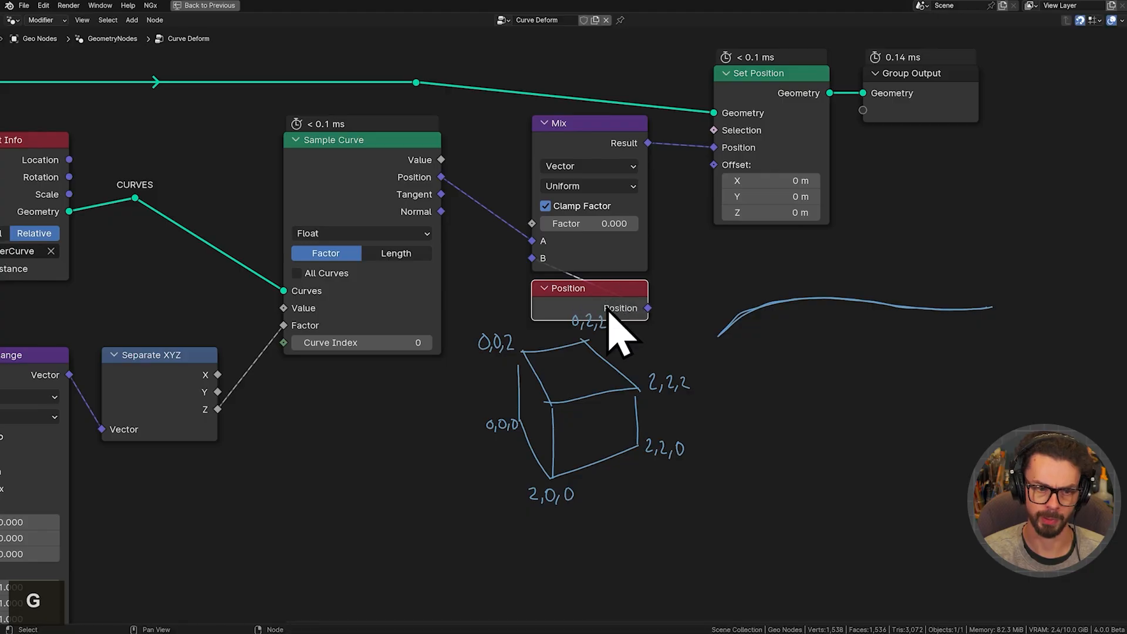
- Move the Mix, Position, Set Position and Group Output nodes far right, leaving space after Sample Curve
left_click_drag(489, 100, 789, 271, "shift")
key("g")
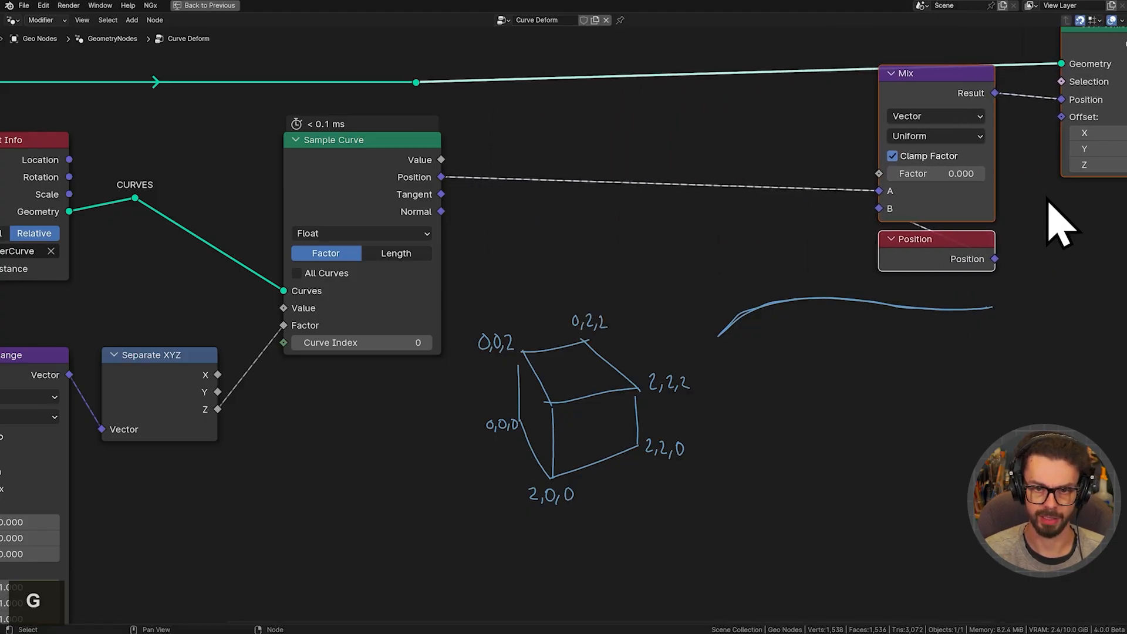
middle_click_drag(1034, 191, 991, 243)
key("g")
left_click(998, 244)
left_click(869, 257)
- Move the Cube Object Info node up and left, clear of the Position and Bounding Box nodes
middle_click_drag(331, 239, 674, 188)
left_click(144, 325)
key("g")
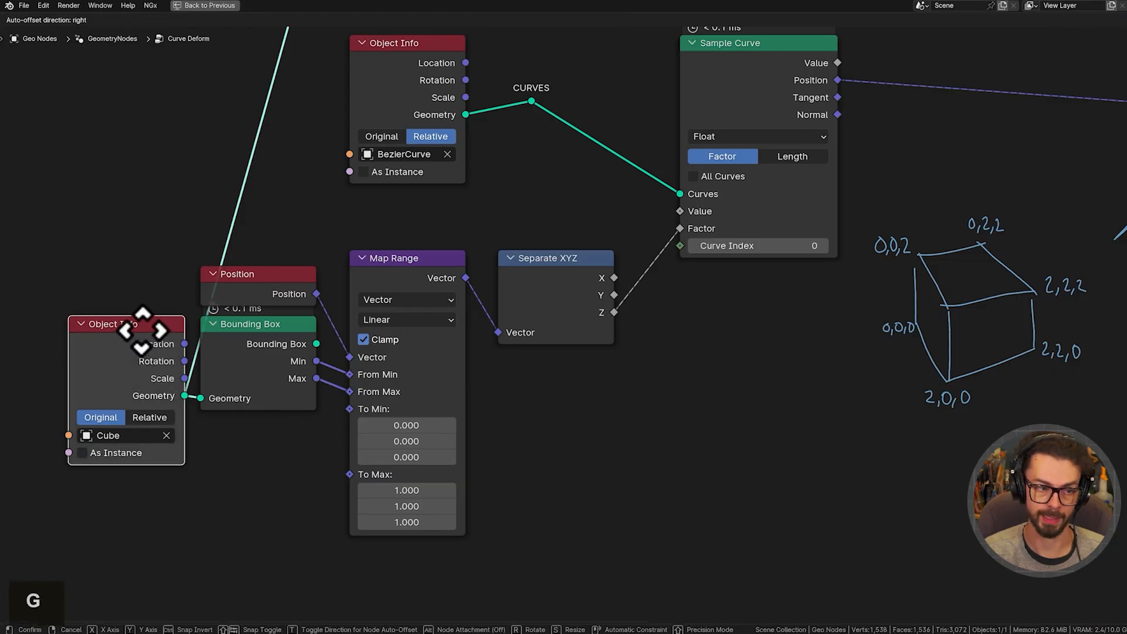
left_click(178, 341)
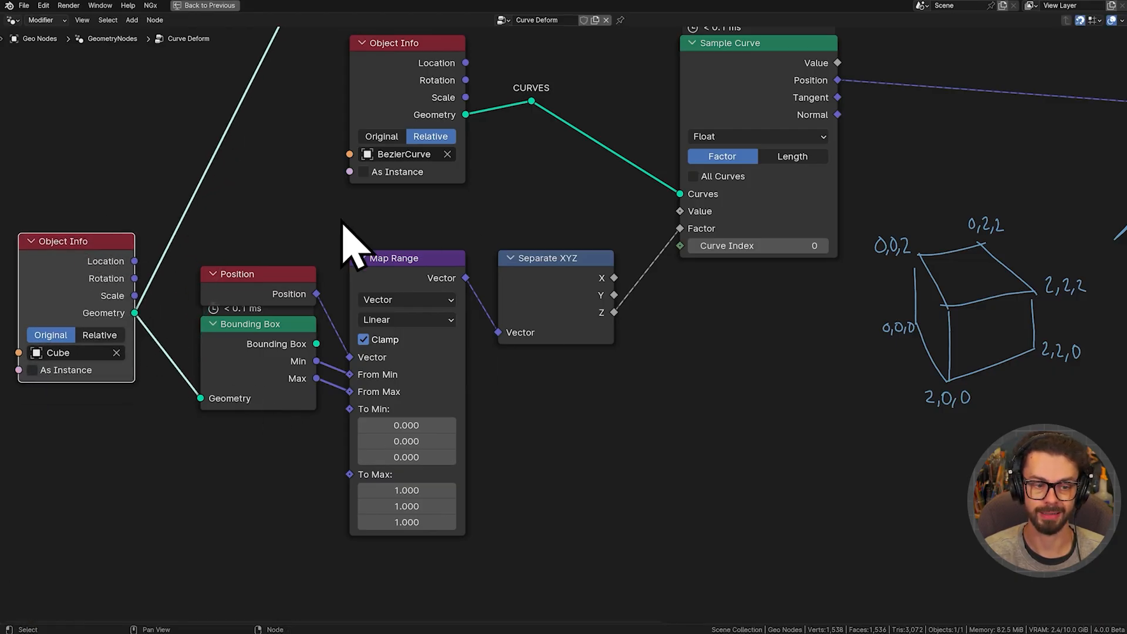
middle_click_drag(599, 381, 492, 321)
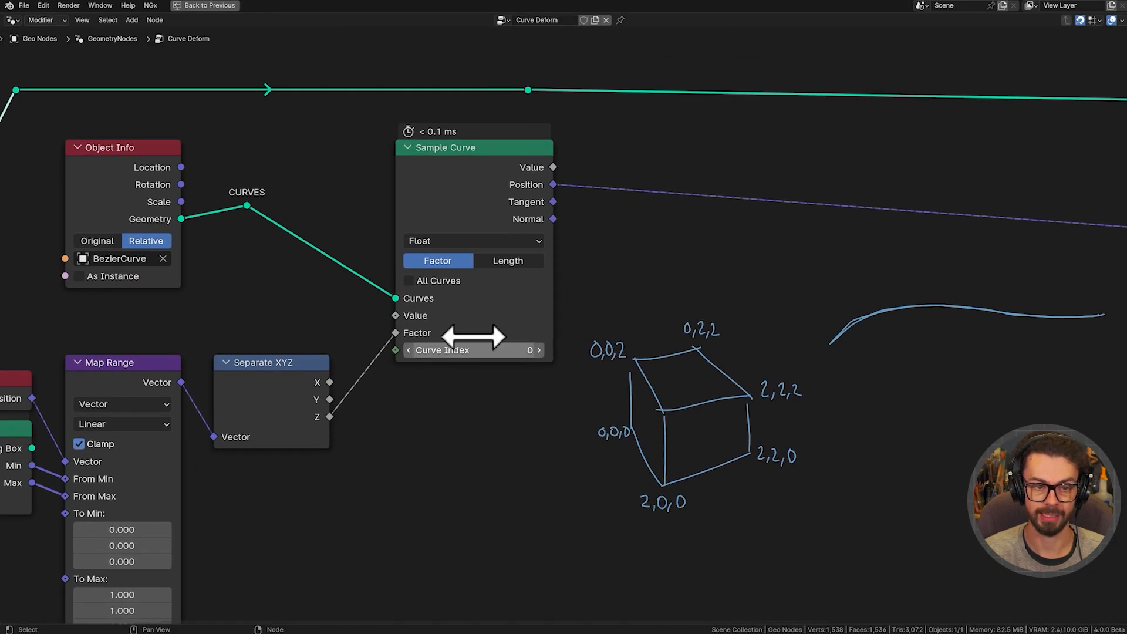
middle_click_drag(651, 276, 590, 302)
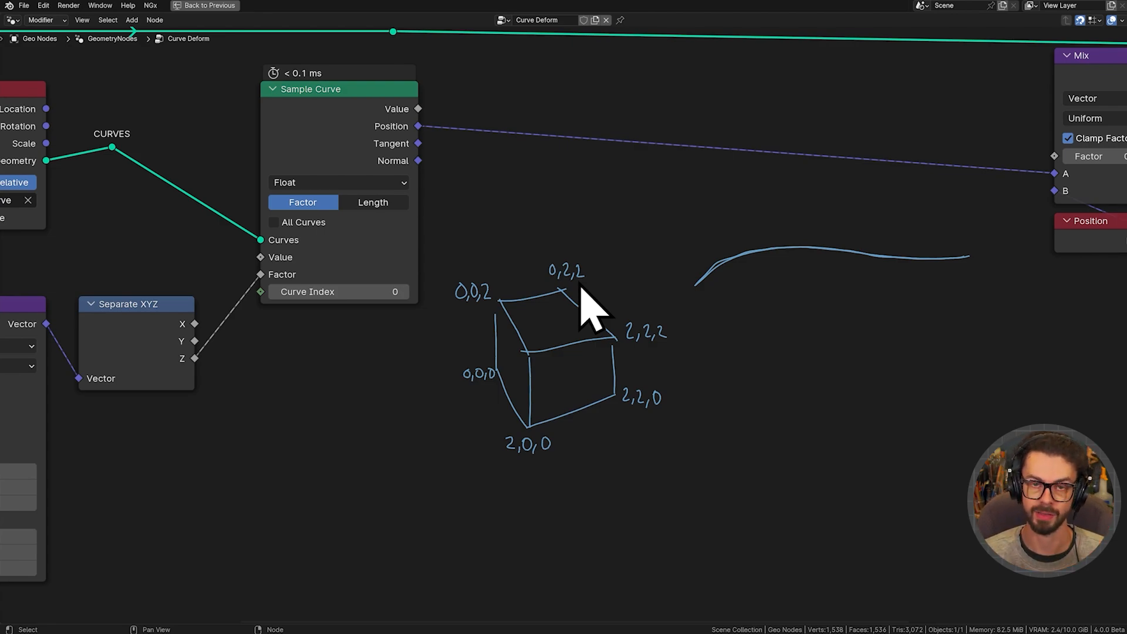
scroll(717, 229, "up", 3)
middle_click_drag(717, 229, 679, 284, "shift")
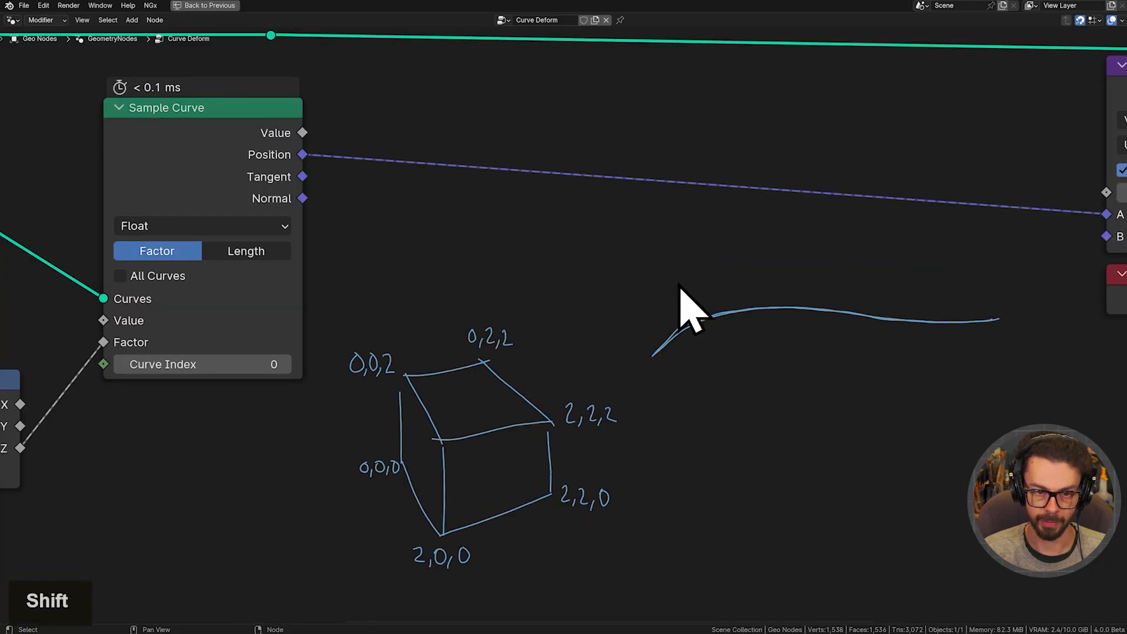
middle_click_drag(660, 352, 677, 383, "shift")
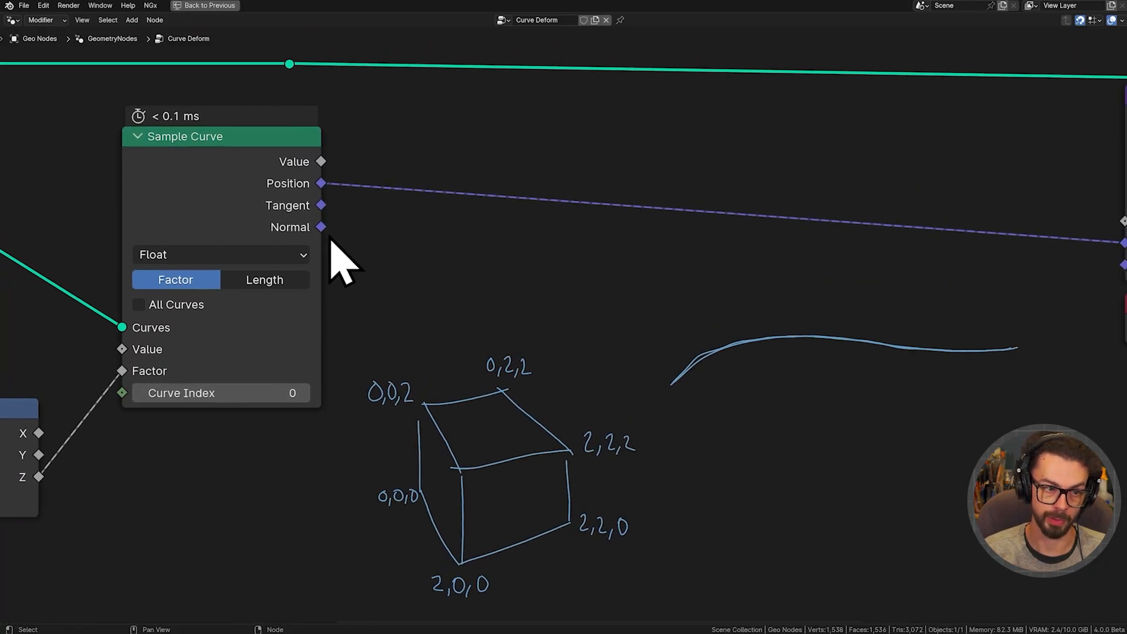
left_click_drag(321, 227, 461, 275)
scroll(359, 314, "down", 2)
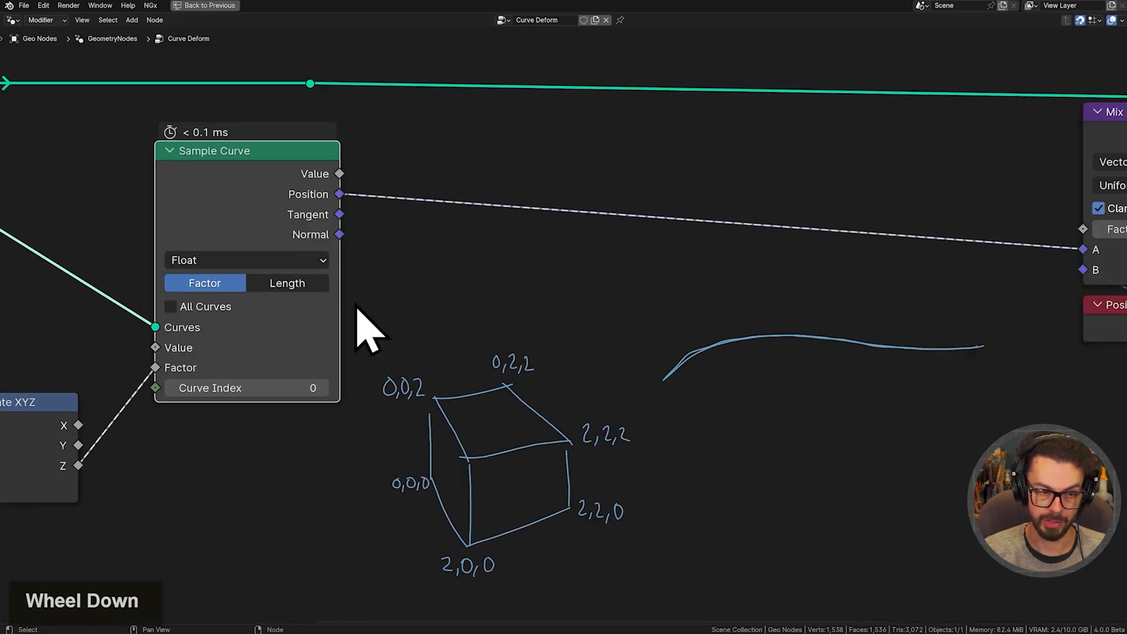
- Duplicate the Position node above Bounding Box and place the copy just below the Sample Curve node
middle_click_drag(365, 327, 573, 219)
scroll(351, 324, "down", 2)
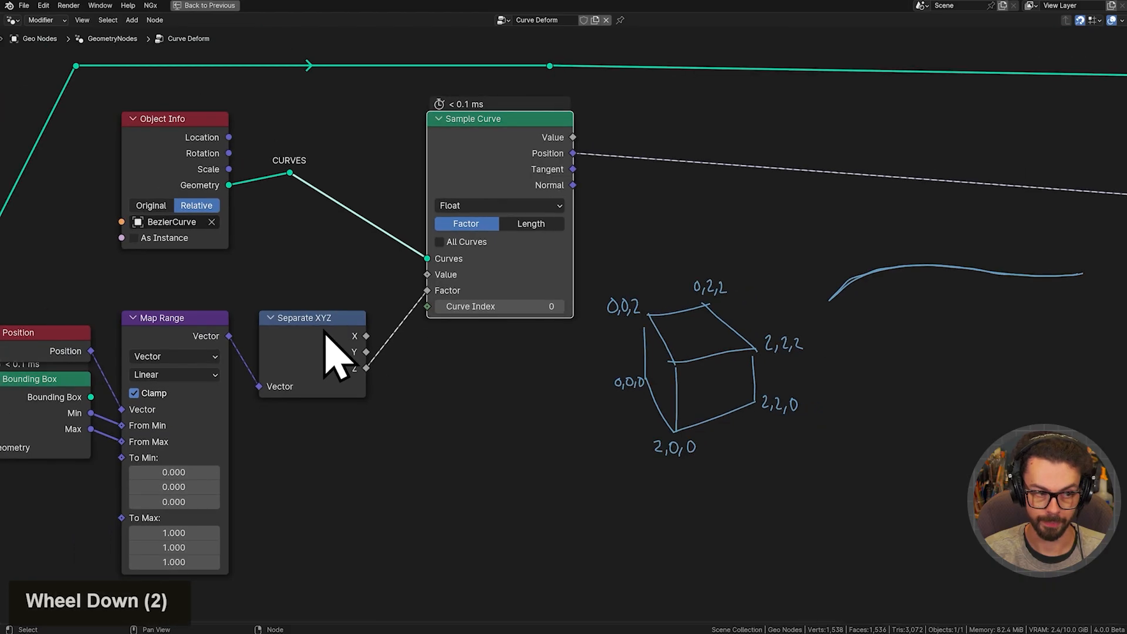
middle_click_drag(323, 330, 496, 268)
middle_click_drag(155, 292, 180, 277)
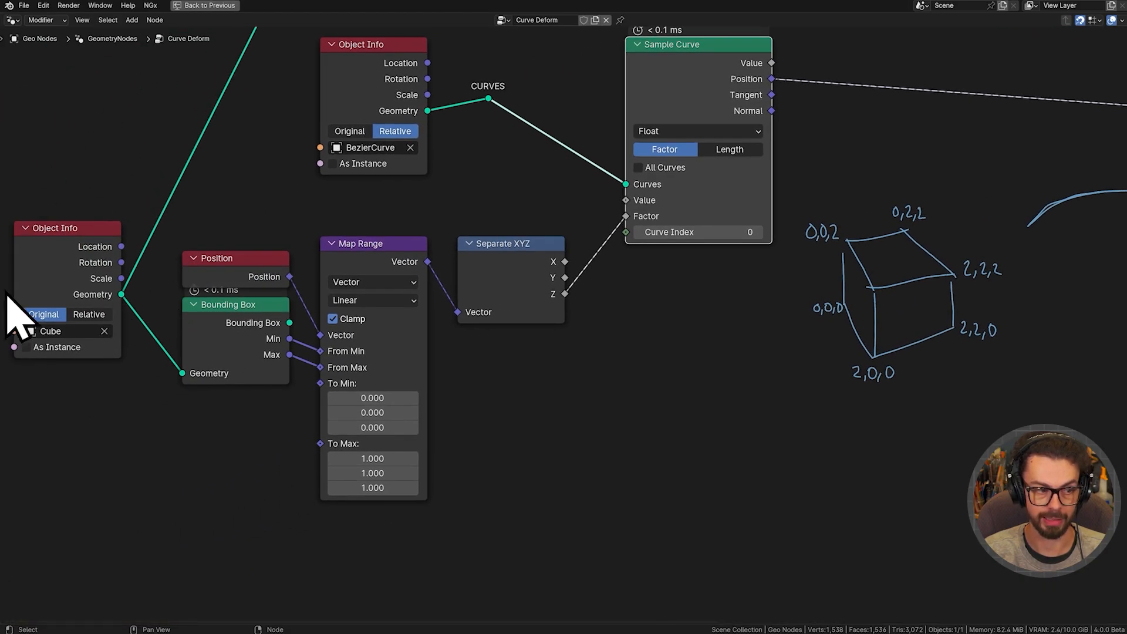
left_click(217, 273)
key("shift+d")
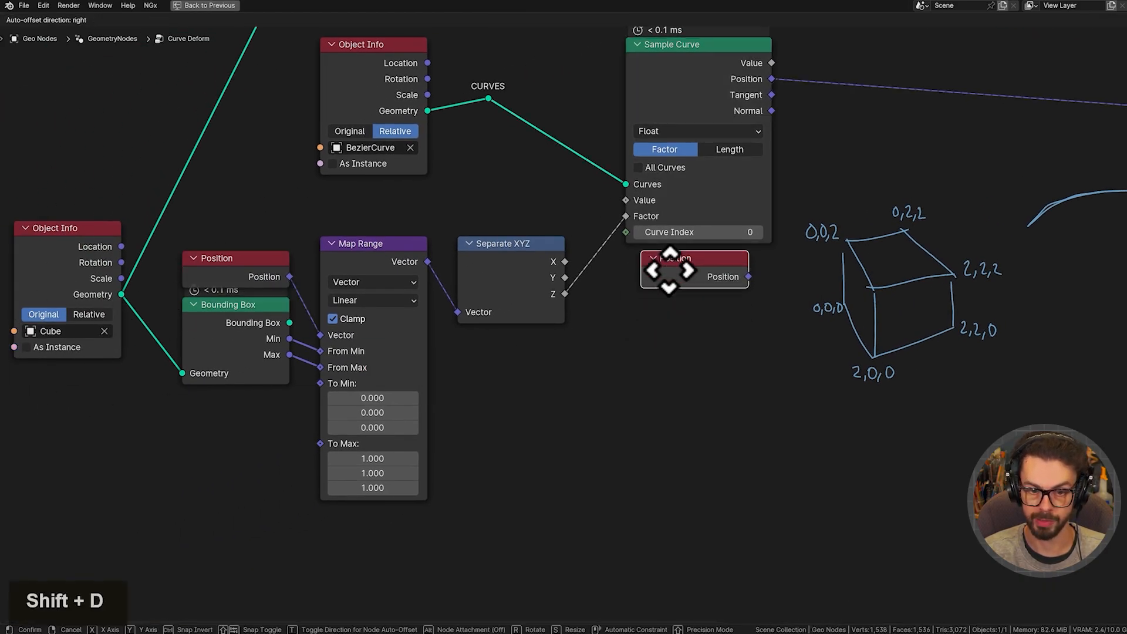
left_click(746, 281)
middle_click_drag(848, 340, 611, 387)
scroll(597, 364, "up", 3)
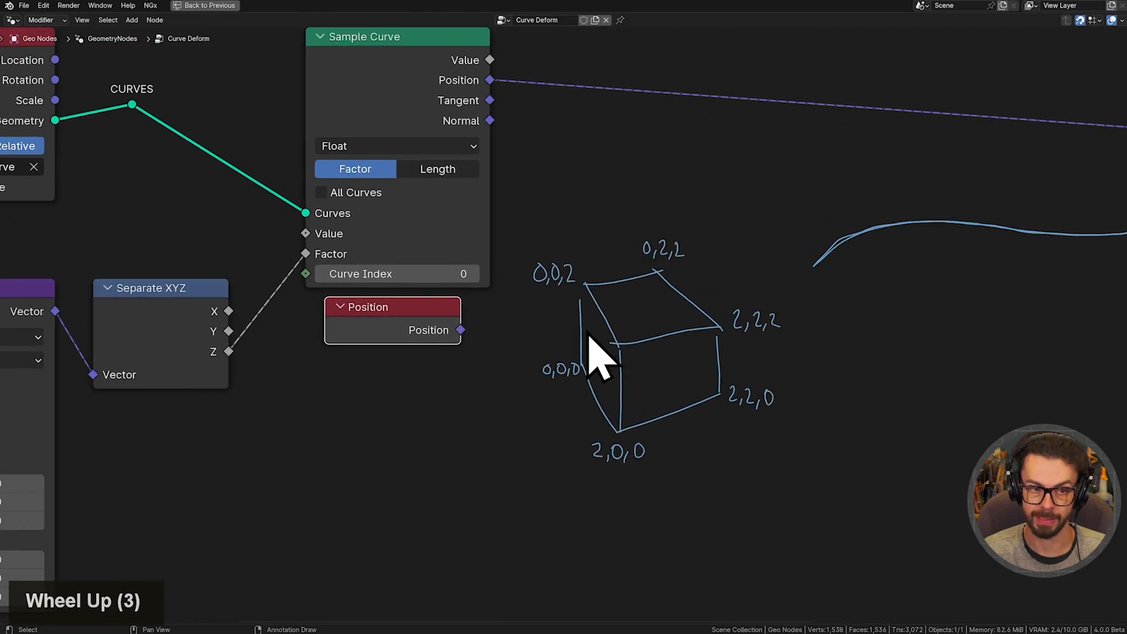
left_click_drag(409, 324, 394, 354)
- Add a Separate XYZ node fed by the duplicated Position node and move both nodes below the cube sketch
left_click_drag(442, 350, 540, 367)
type("sex")
key("Return")
left_click(484, 327)
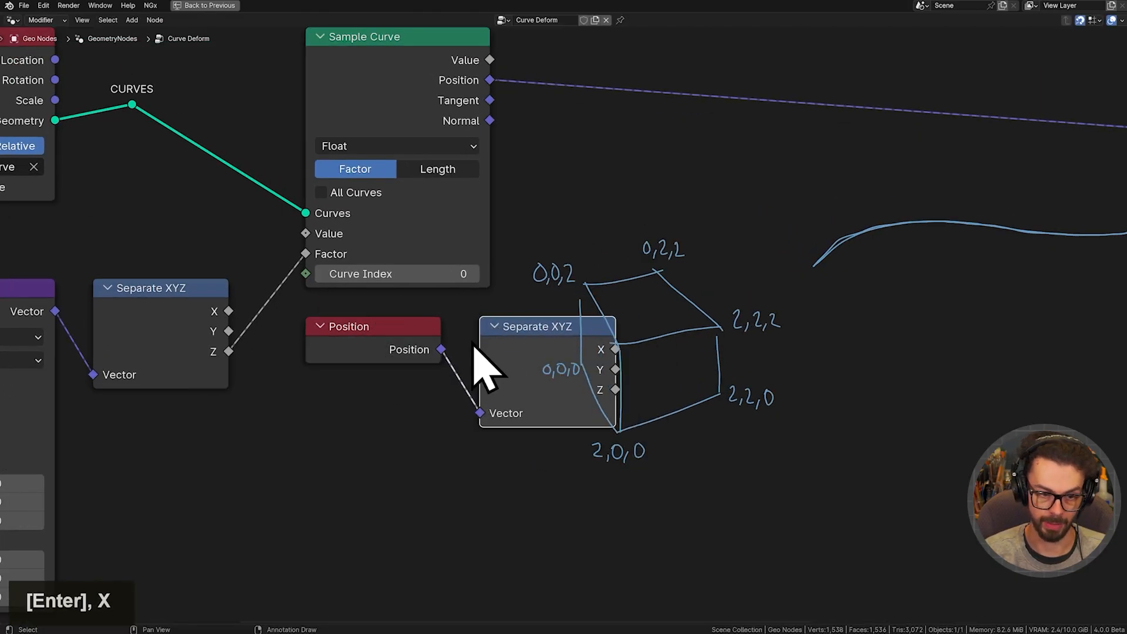
left_click_drag(398, 390, 529, 320)
key("g")
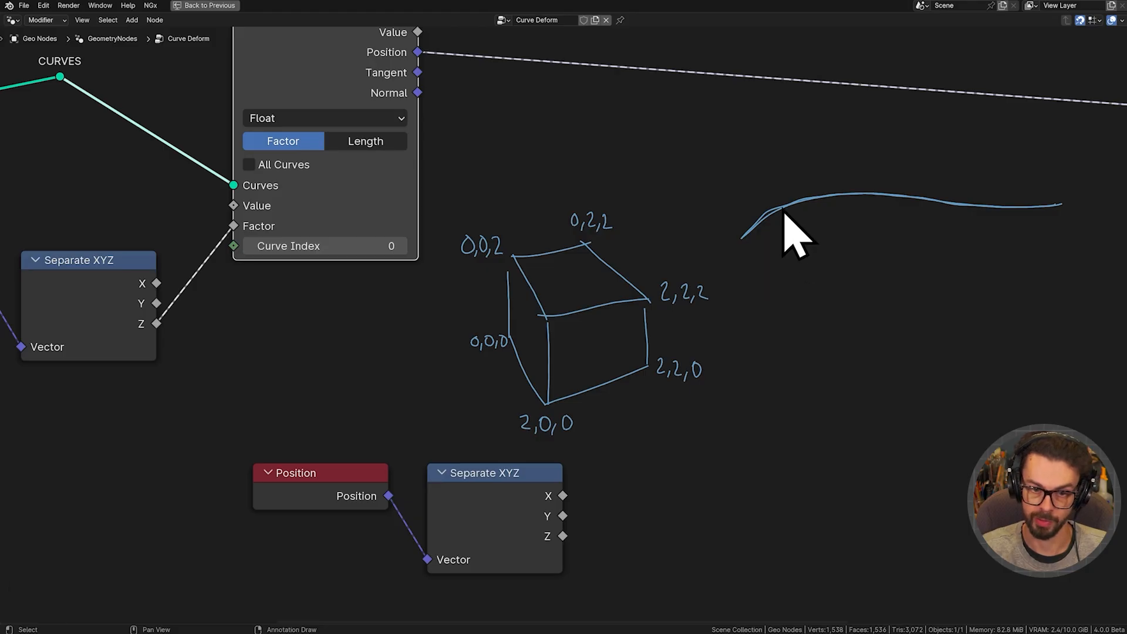
- Draw a short annotation arrow pointing down and sideways off the sketched curve for its normal direction
left_click_drag(785, 214, 812, 231)
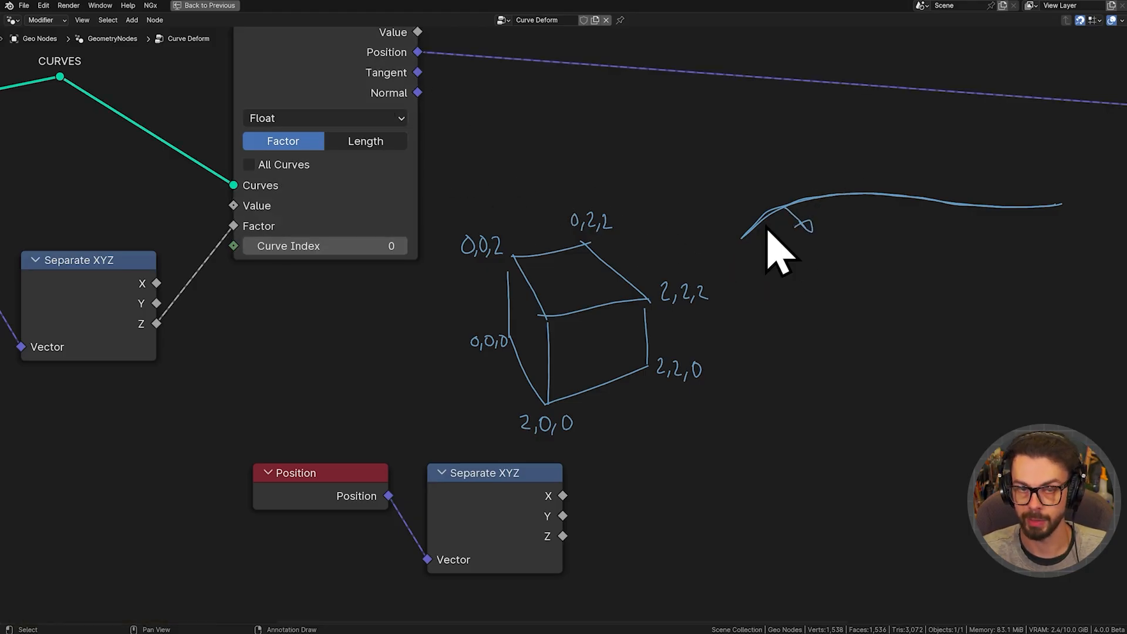
middle_click_drag(794, 238, 796, 239)
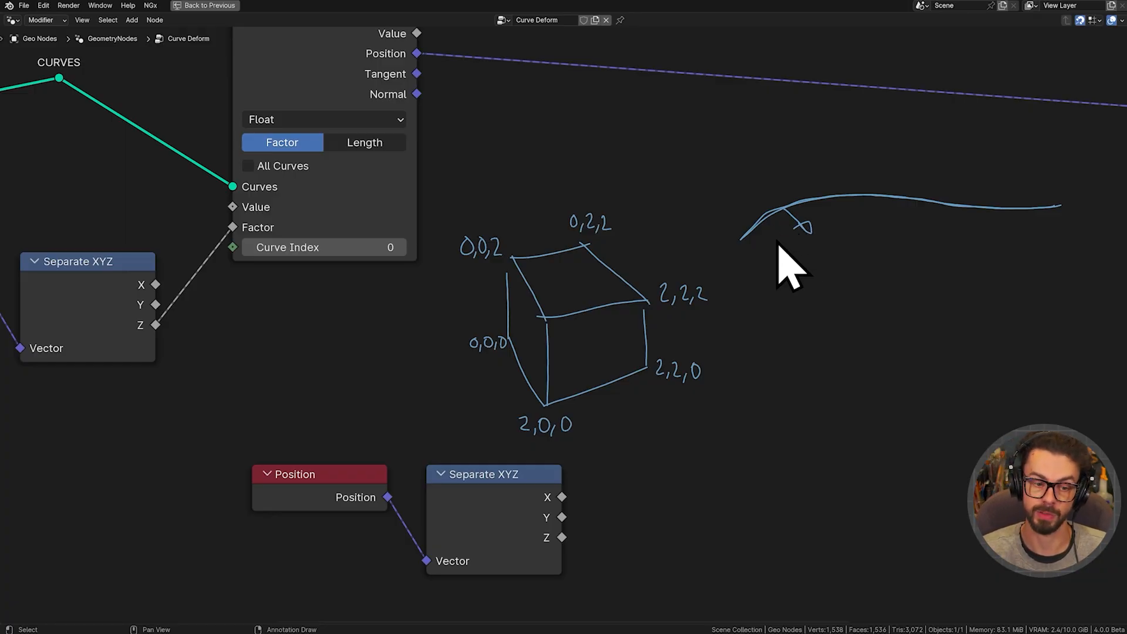
- Add a vector Scale node fed by Sample Curve's Normal and drive its Scale with the new Separate XYZ's X output
left_click_drag(562, 498, 756, 389)
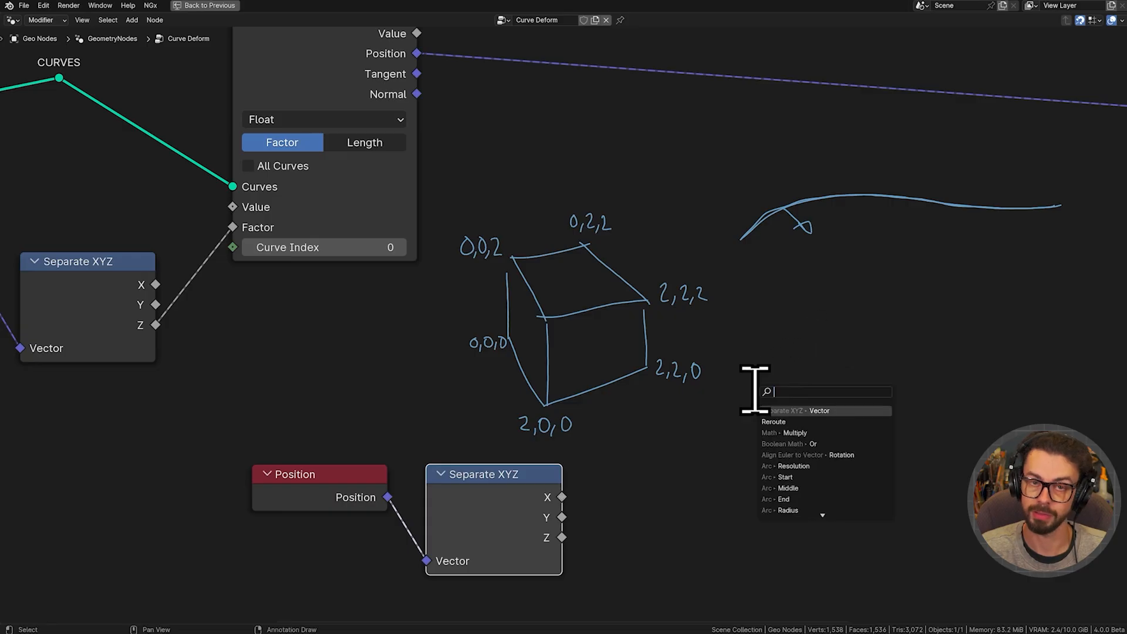
middle_click_drag(648, 182, 633, 205)
left_click_drag(403, 117, 781, 241)
type("sca")
key("Return")
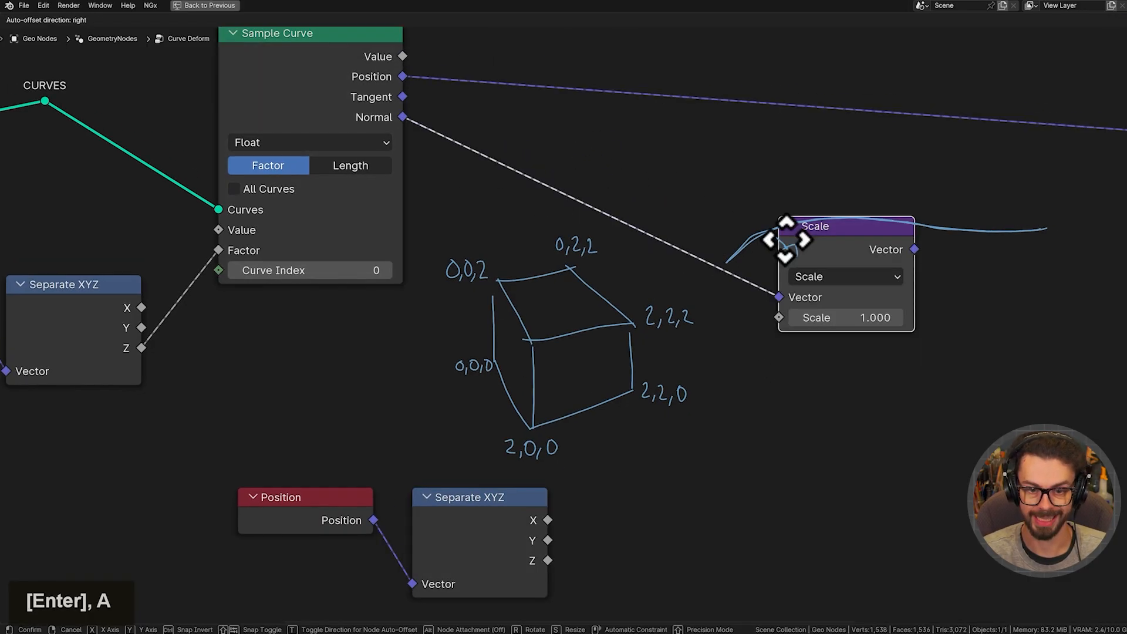
key("g")
left_click(746, 408)
middle_click_drag(630, 472, 631, 435)
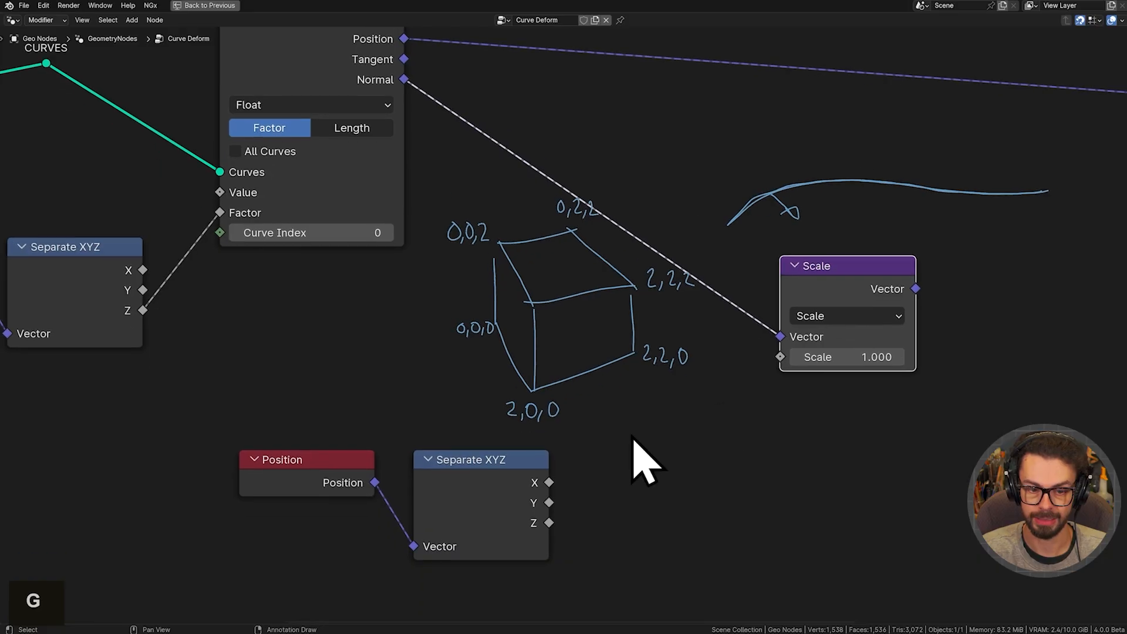
left_click_drag(549, 482, 787, 356)
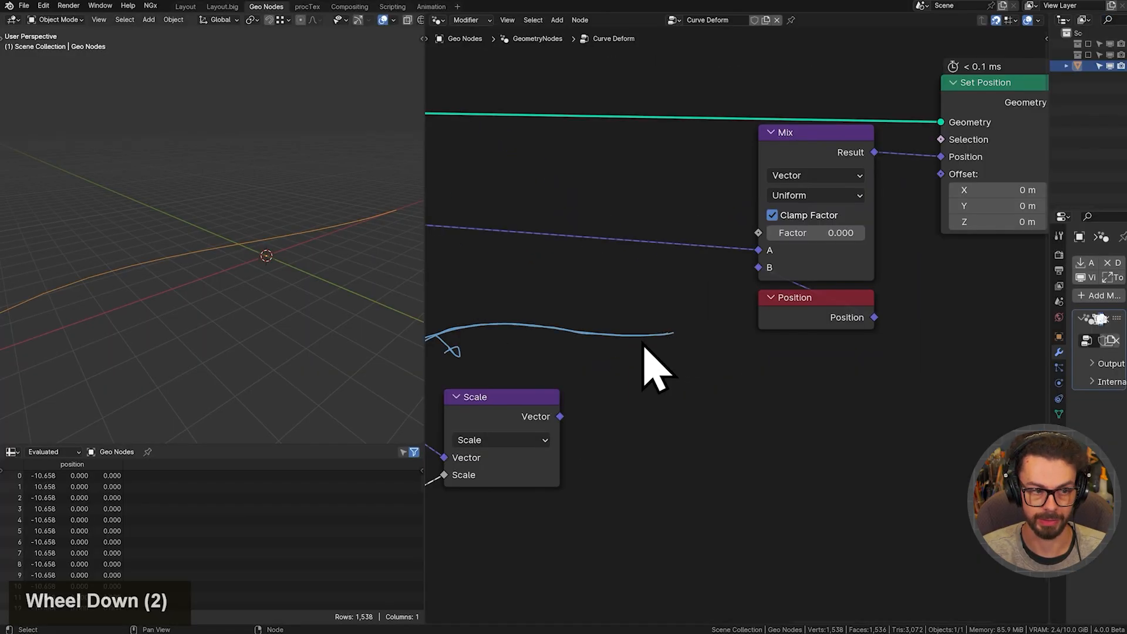
- Insert a vector Add node on the link from Sample Curve's Position to Mix and feed the Scale result into its second input
middle_click_drag(632, 348, 794, 340)
middle_click_drag(618, 224, 663, 236)
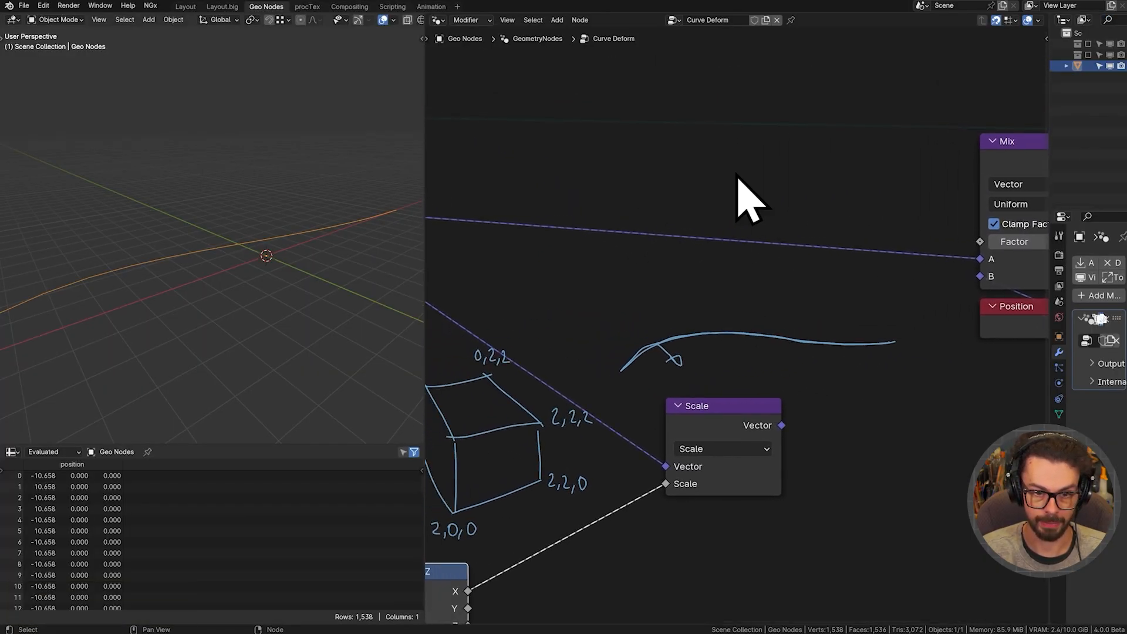
middle_click_drag(740, 270, 843, 239)
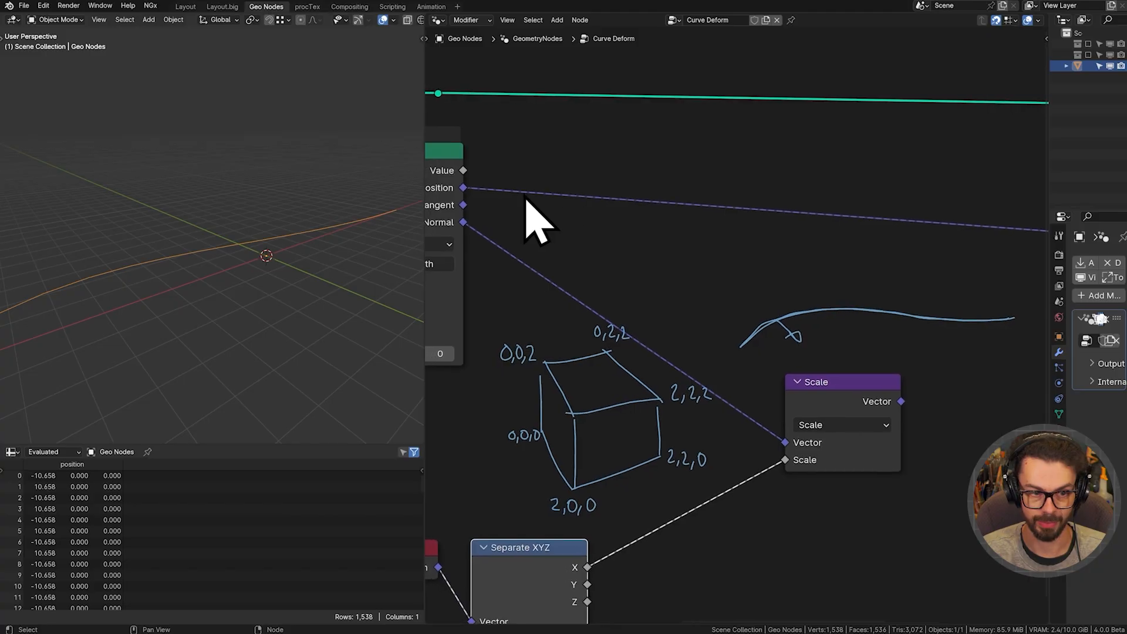
key("shift+a")
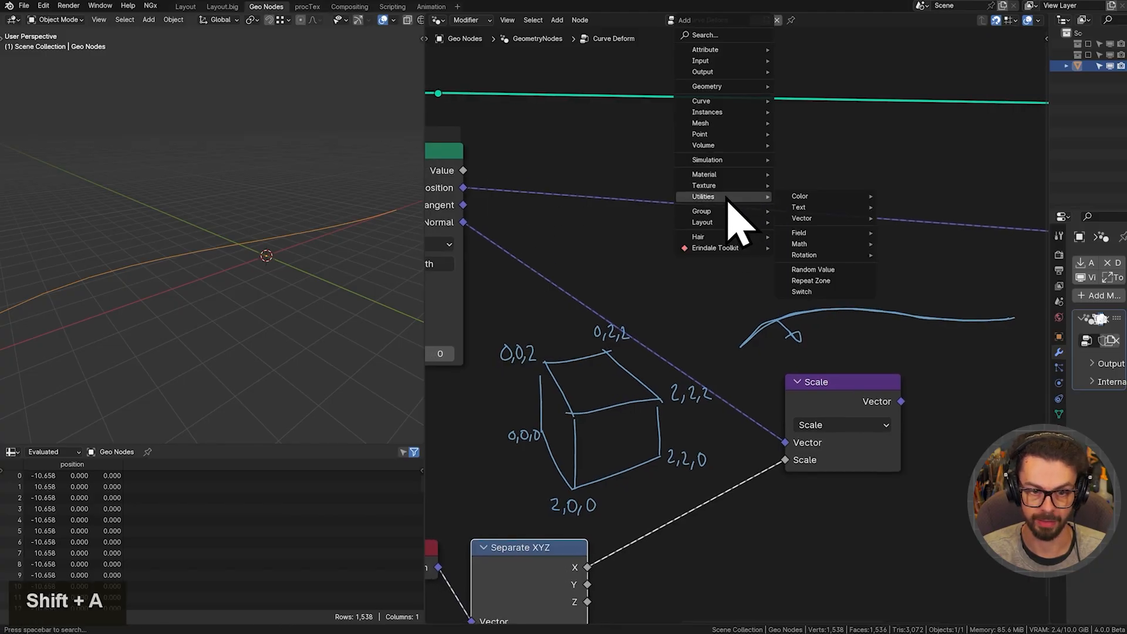
mouse_move(831, 223)
left_click(940, 229)
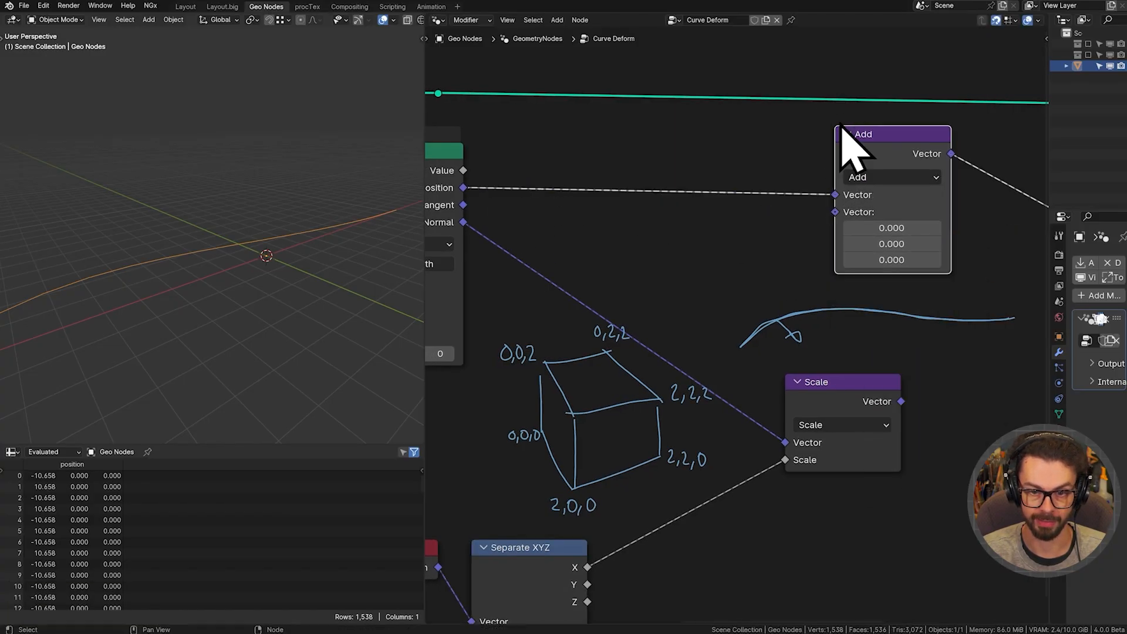
left_click(850, 146)
left_click_drag(901, 402, 892, 340)
left_click_drag(836, 223, 835, 216)
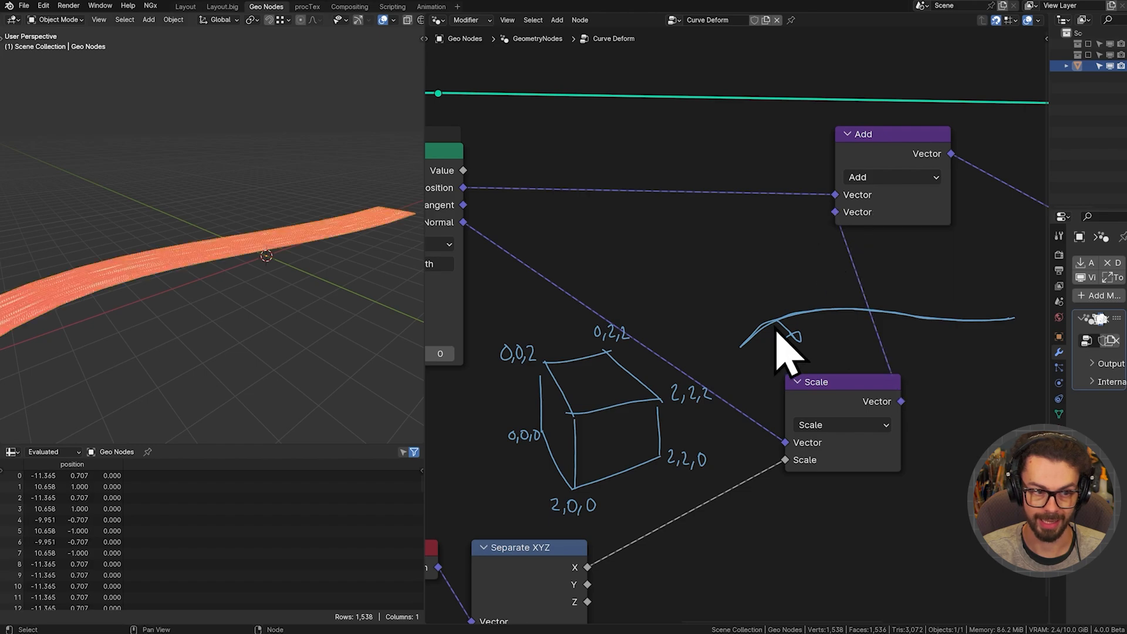
- Turn off the Face Orientation overlay in the 3D viewport and inspect the deformed mesh from several angles
middle_click_drag(314, 314, 260, 246, "shift")
scroll(223, 347, "up", 3)
scroll(213, 320, "up", 2)
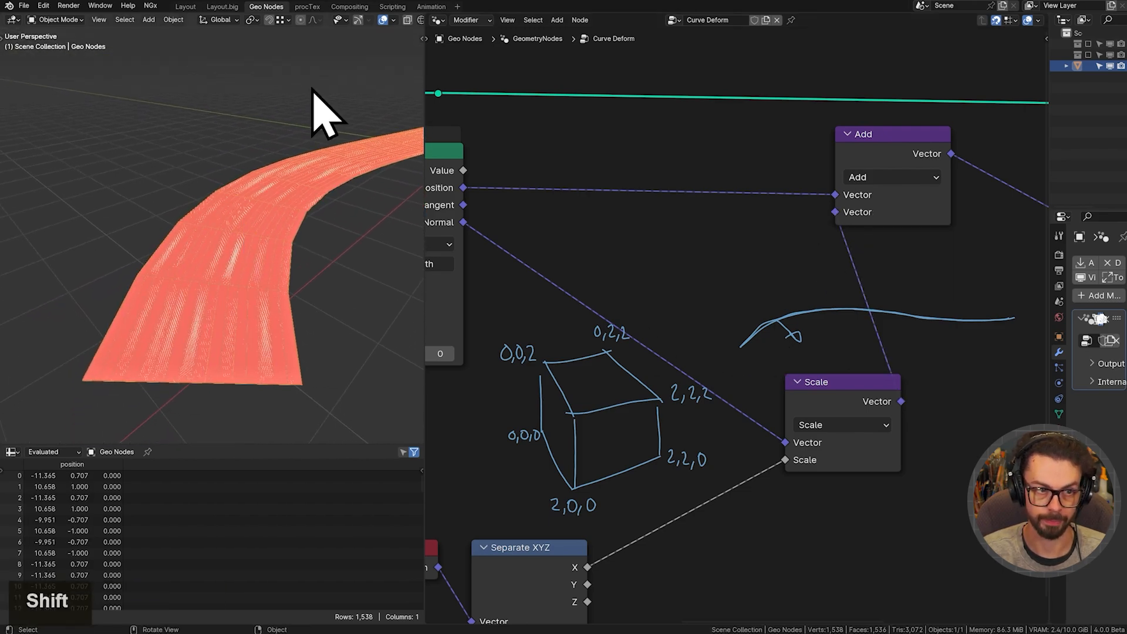
left_click(391, 22)
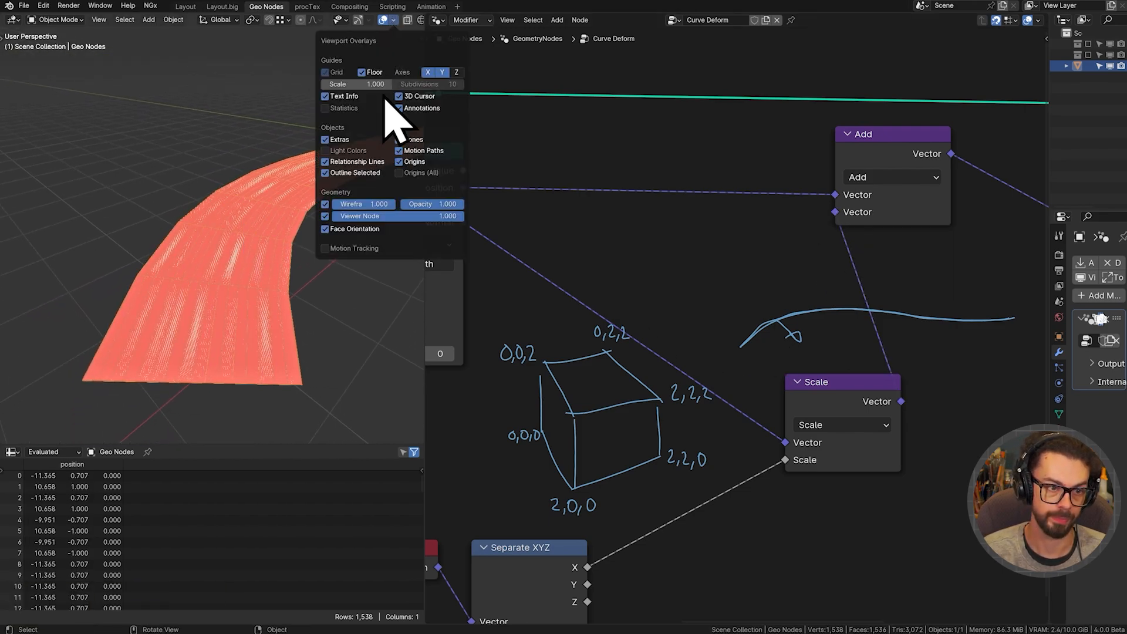
left_click(324, 229)
key("n")
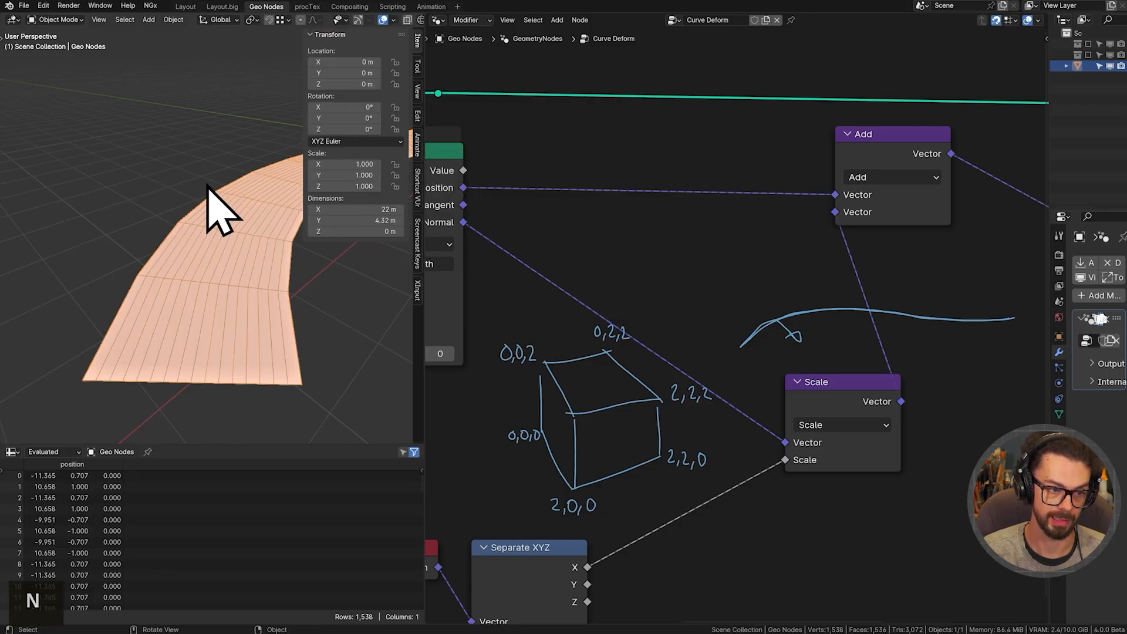
key("n")
middle_click_drag(216, 200, 231, 232)
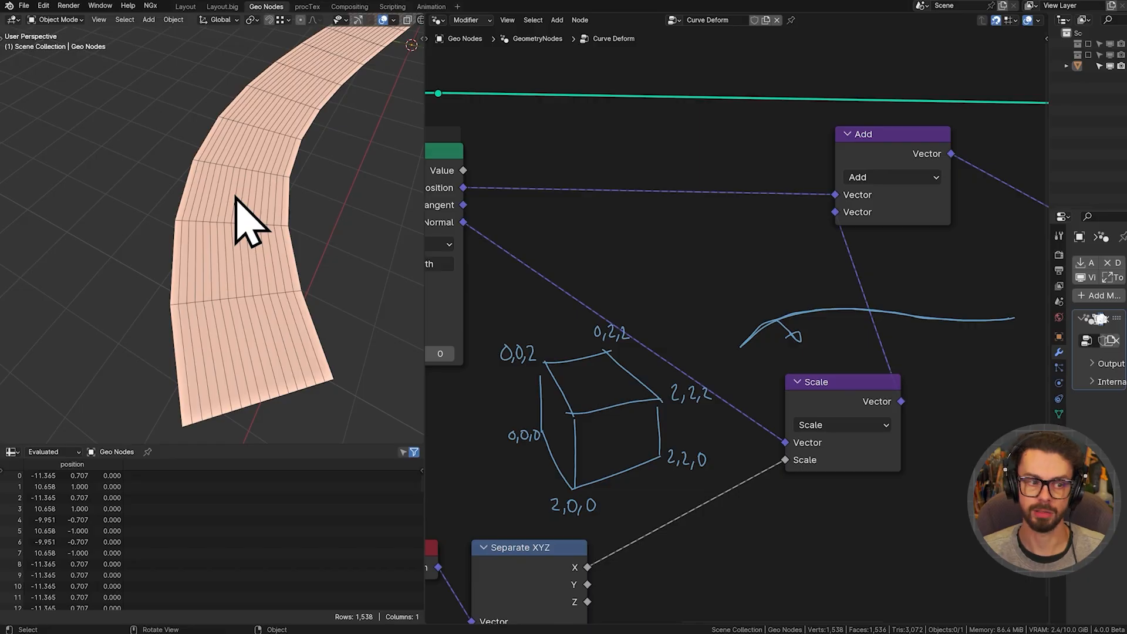
mouse_move(247, 199)
middle_mouse_down()
mouse_move(251, 215)
mouse_move(254, 187)
mouse_move(244, 229)
mouse_move(309, 202)
mouse_move(234, 221)
mouse_move(261, 214)
mouse_move(236, 219)
mouse_move(238, 207)
middle_mouse_up()
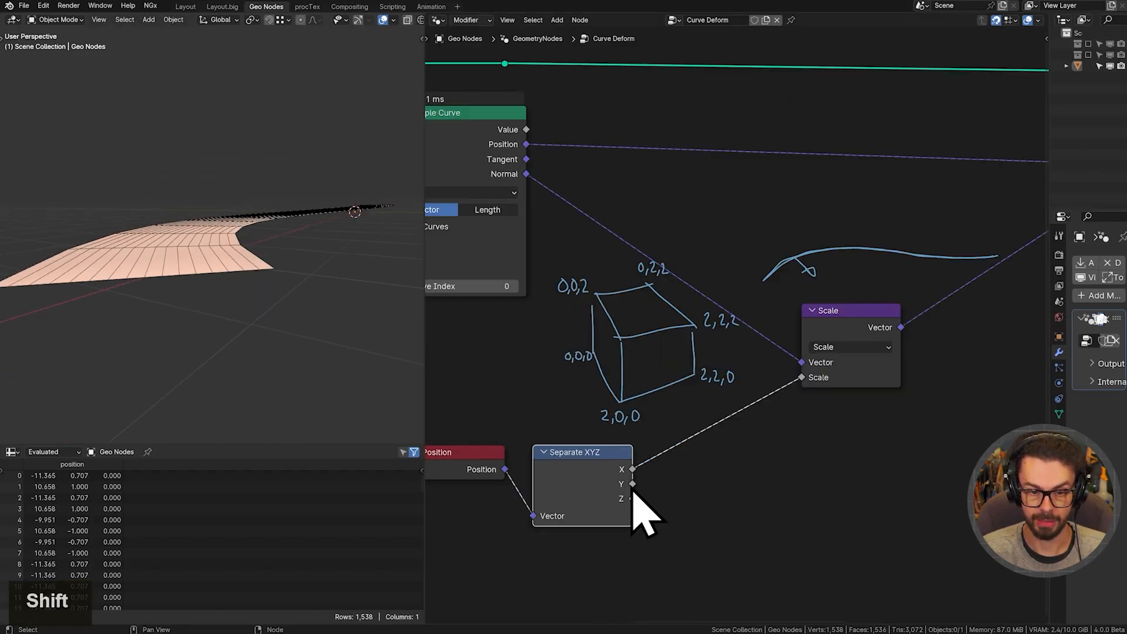
- Duplicate the Scale node directly beneath the original and drive the copy's Scale with the Separate XYZ's Y output
left_click(837, 361)
key("shift+d")
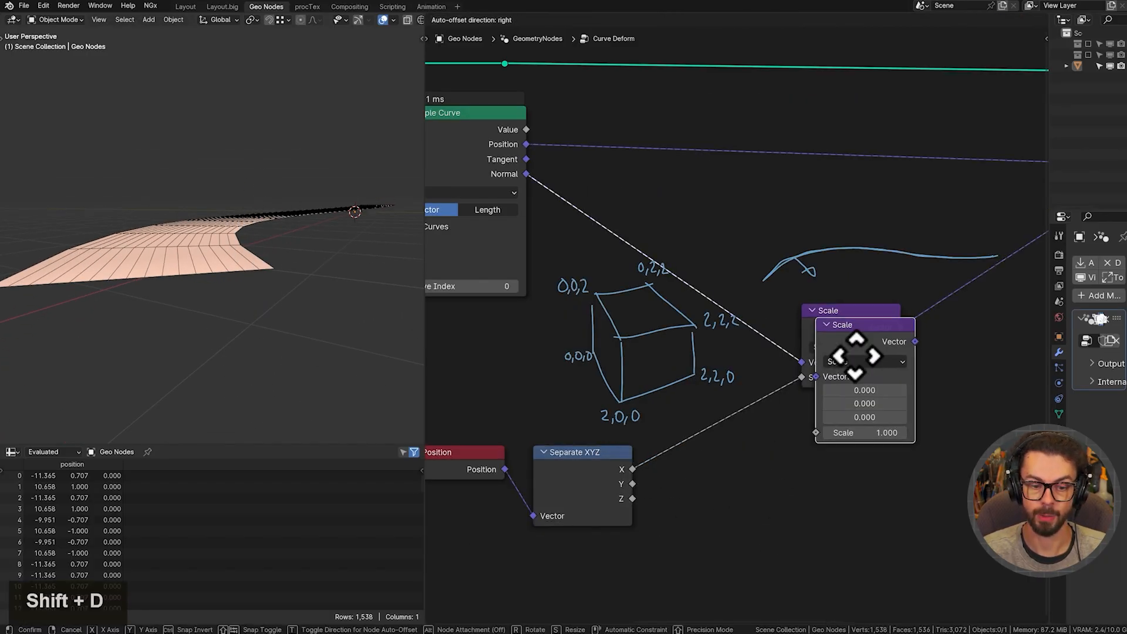
left_click(843, 441)
left_click_drag(632, 483, 802, 518)
- Draw two more annotation arrows from the same point on the sketched curve, one upward and one along the curve's tangent
scroll(805, 264, "up", 3)
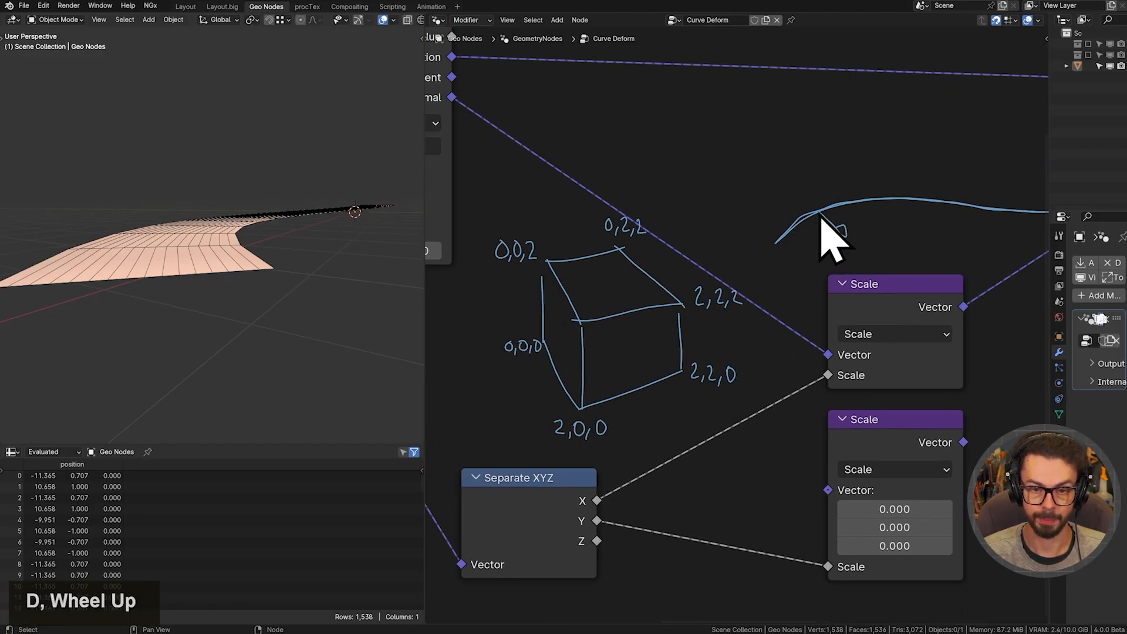
left_click_drag(821, 210, 822, 167)
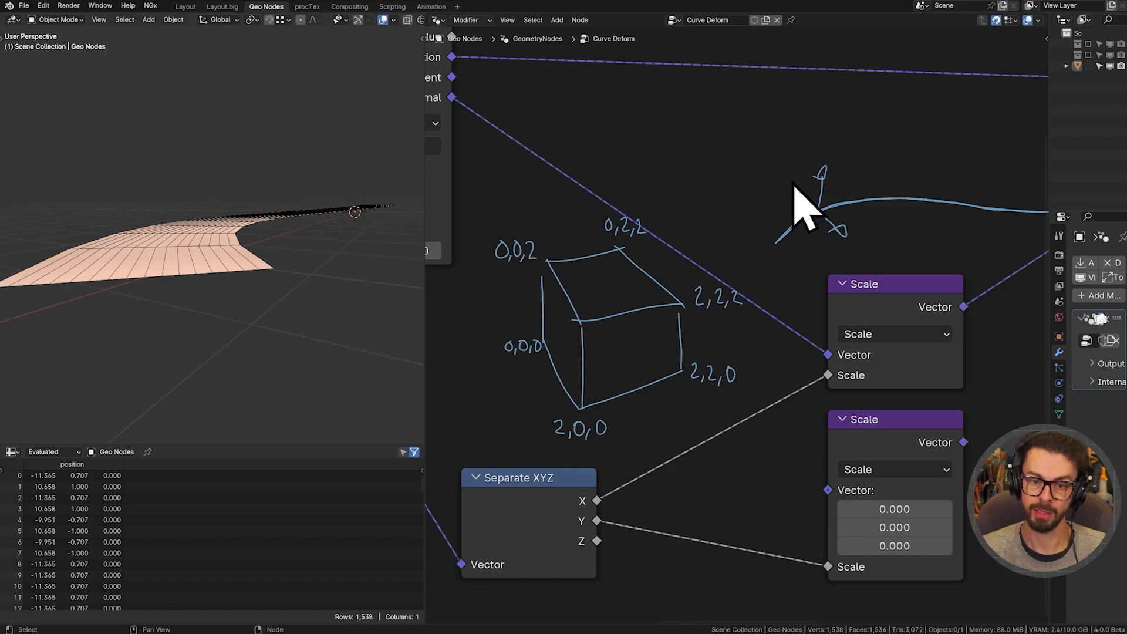
key("d")
left_click_drag(860, 191, 868, 187)
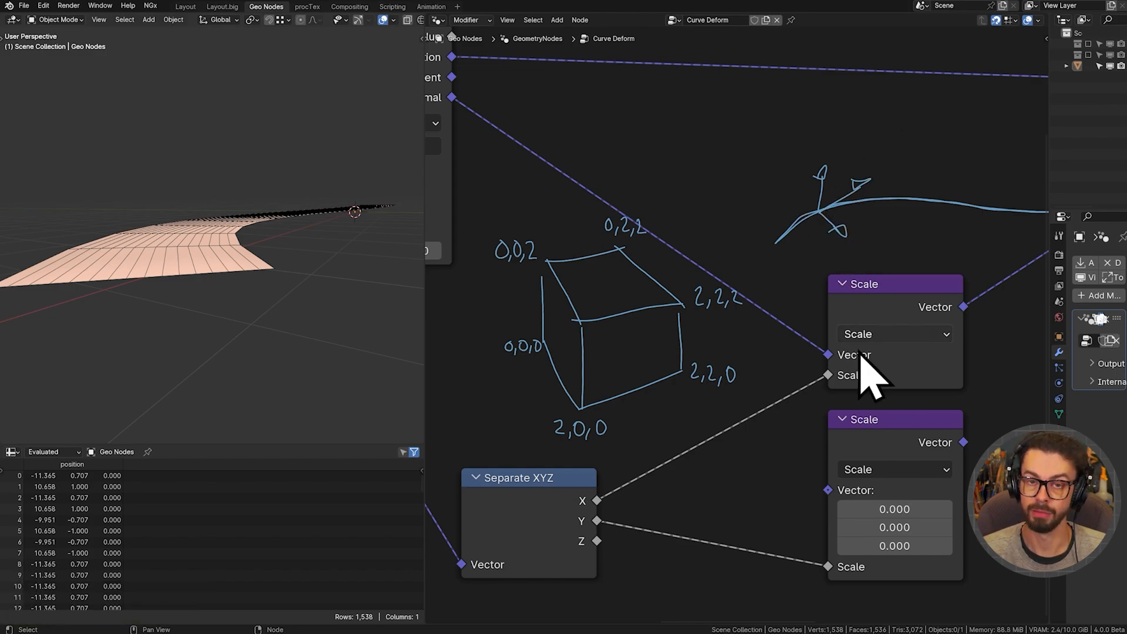
- Erase the annotated cube and its coordinate labels, keeping the curve sketch
scroll(868, 420, "down", 3)
key("d")
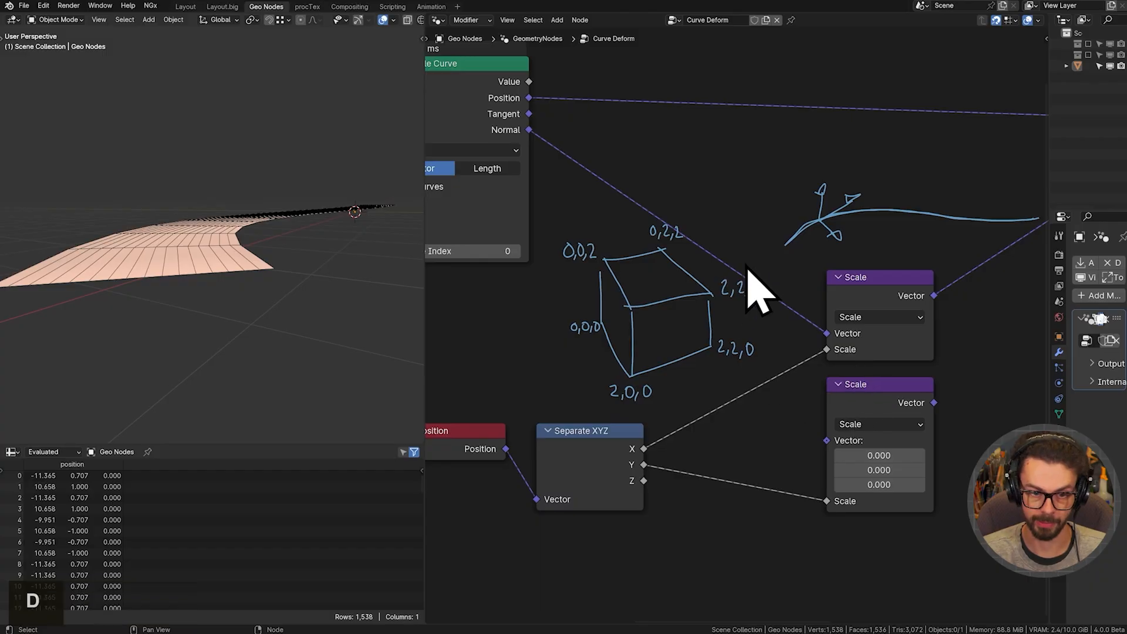
mouse_move(750, 277)
right_mouse_down()
mouse_move(675, 307)
mouse_move(724, 390)
right_mouse_up()
- Duplicate the upper Scale node, place the copy between Sample Curve and the Scale nodes, and set its operation to Cross Product
left_click(874, 297)
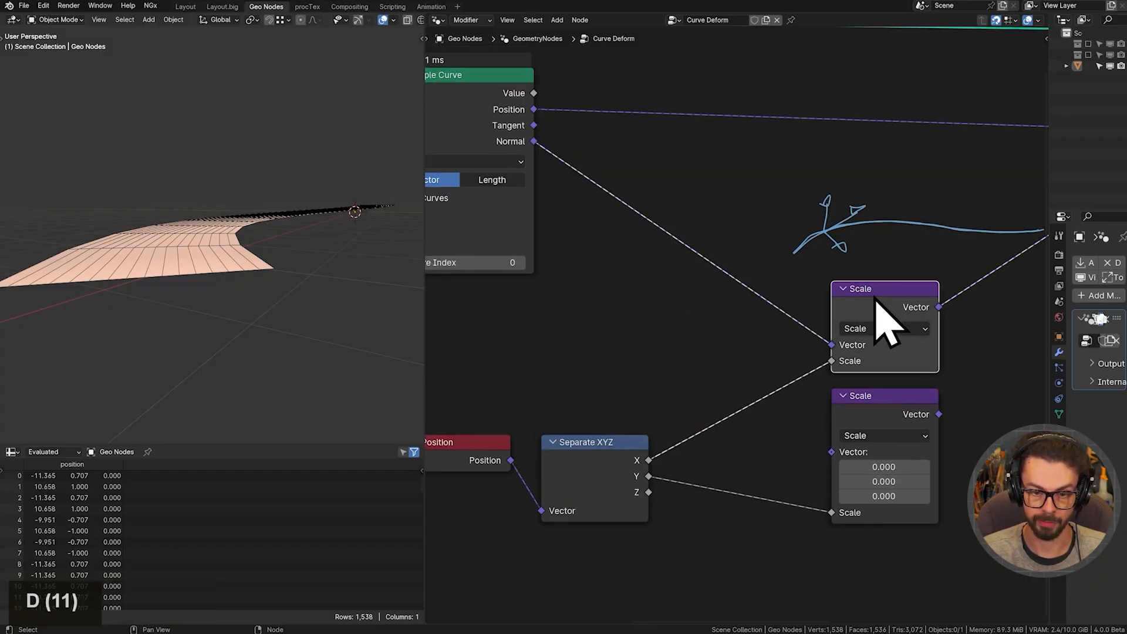
middle_click_drag(875, 300, 965, 315)
key("shift+d")
left_click(678, 281)
left_click_drag(678, 283, 716, 321)
left_click(731, 334)
left_click(741, 457)
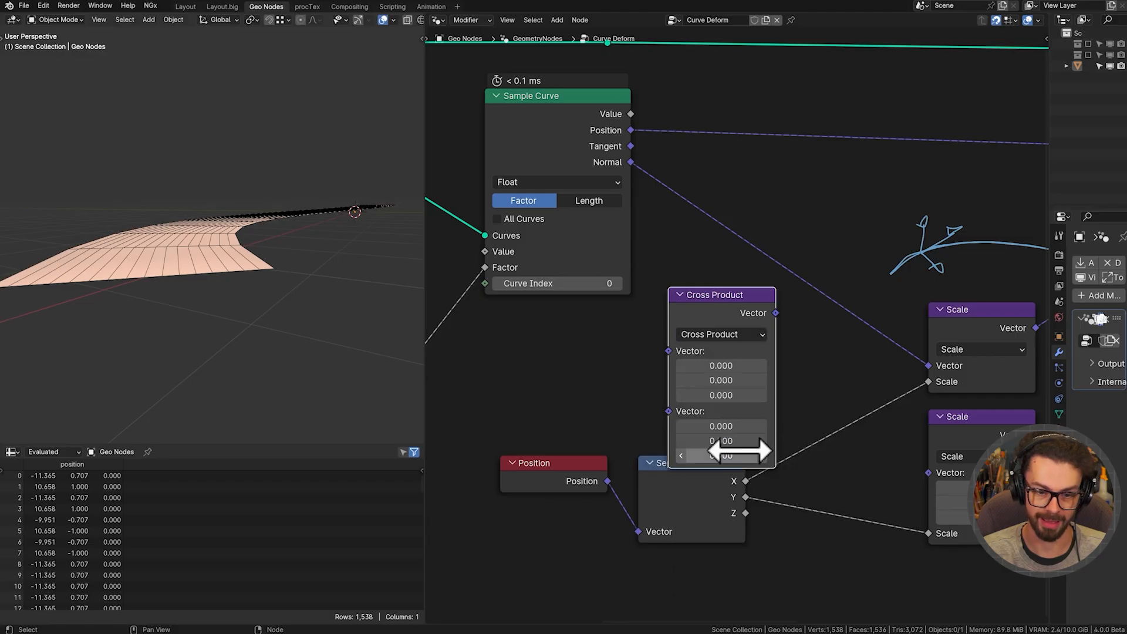
- Connect Sample Curve's Tangent and Normal to the Cross Product inputs, and its output to the lower Scale node's Vector
left_click_drag(631, 162, 674, 352)
left_click_drag(711, 299, 773, 208)
left_click_drag(632, 163, 646, 193)
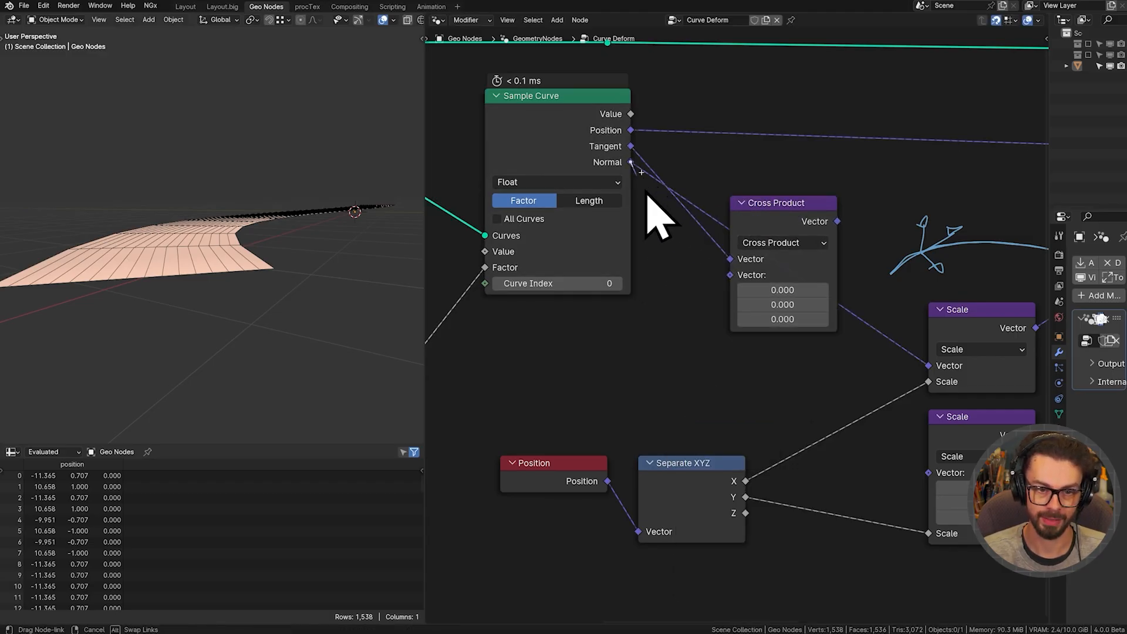
left_click_drag(737, 278, 738, 277)
left_click_drag(777, 221, 764, 342)
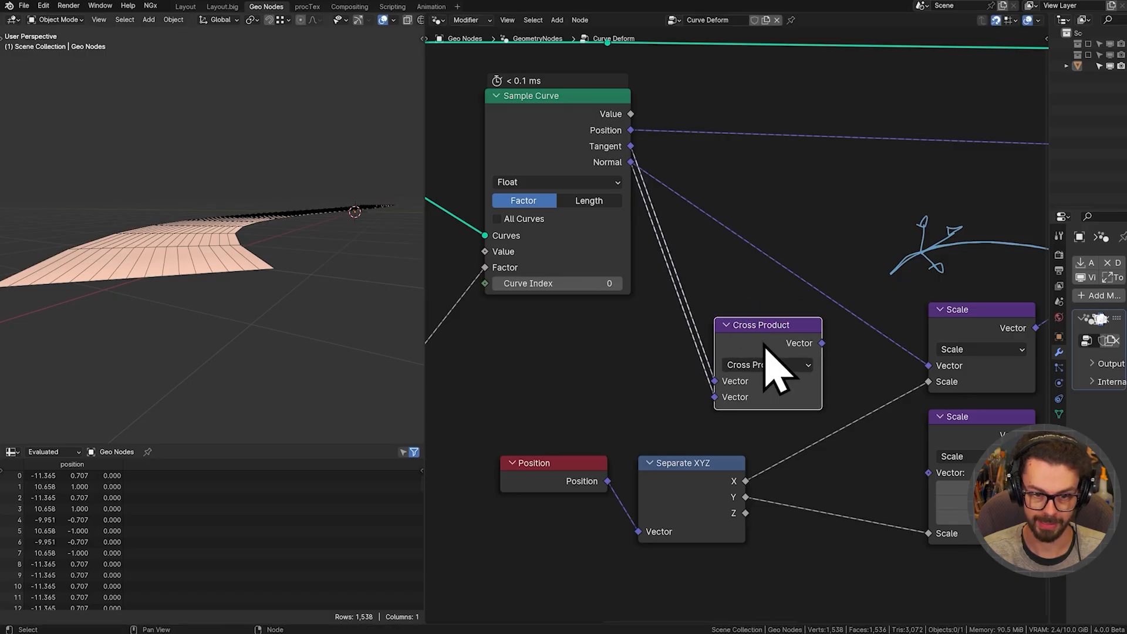
middle_click_drag(812, 353, 731, 314)
left_click_drag(742, 306, 858, 446)
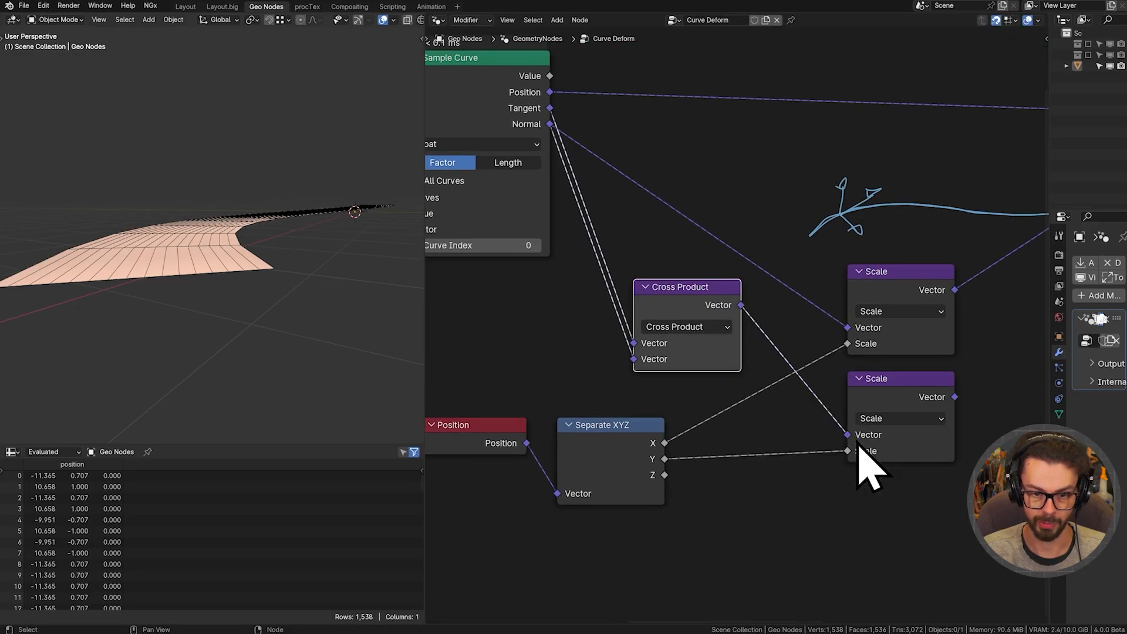
- Duplicate the Add node, insert the copy between the original Add and Mix nodes, and connect the lower Scale's Vector to its second input
middle_click_drag(913, 359, 714, 398)
left_click(894, 101)
key("shift+d")
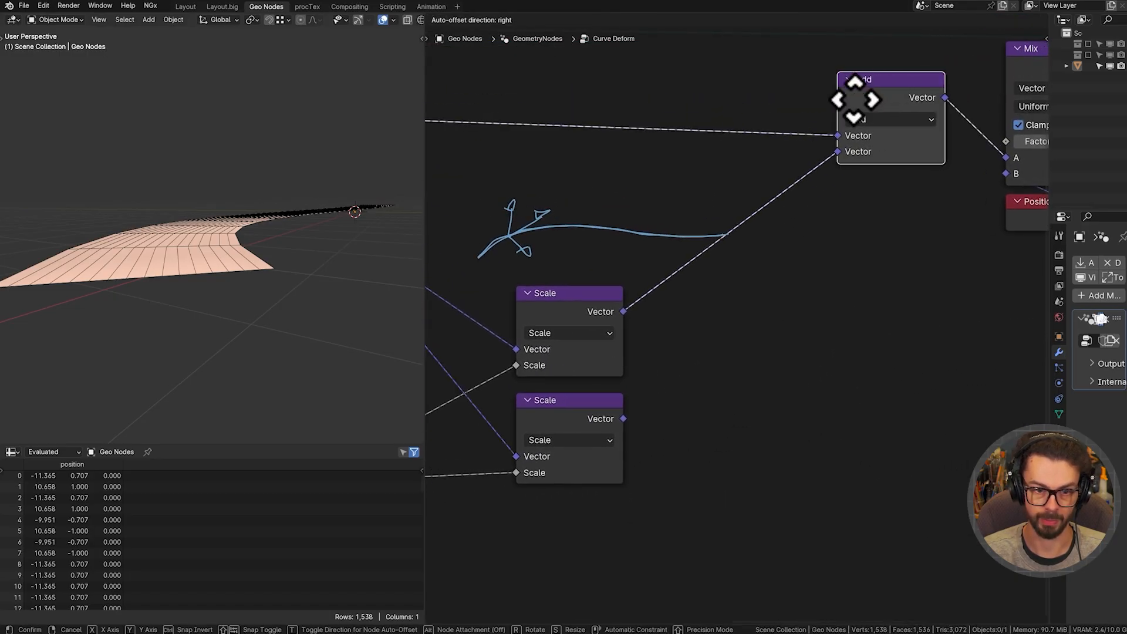
left_click(918, 126)
key("g")
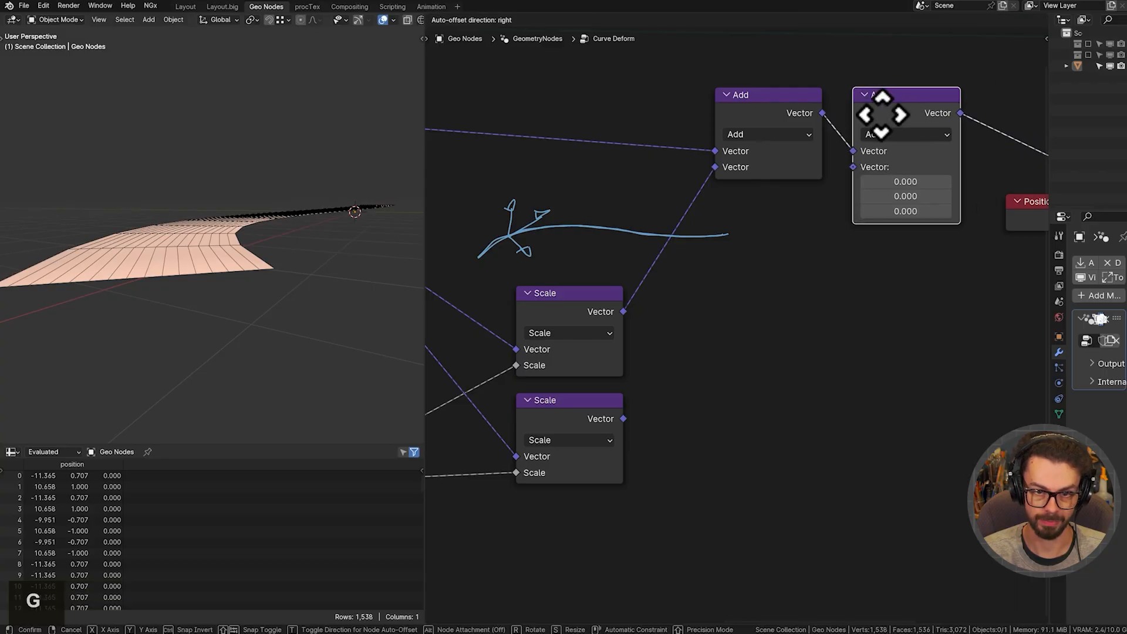
left_click(880, 114)
left_click_drag(853, 167, 623, 420)
- Enable the Curves collection, select BezierCurve, and maximize the 3D viewport around the deformed cube
scroll(225, 300, "down", 4)
middle_click_drag(225, 301, 276, 238, "shift")
left_click_drag(1048, 121, 946, 126)
left_click(1088, 55)
left_click(1016, 66)
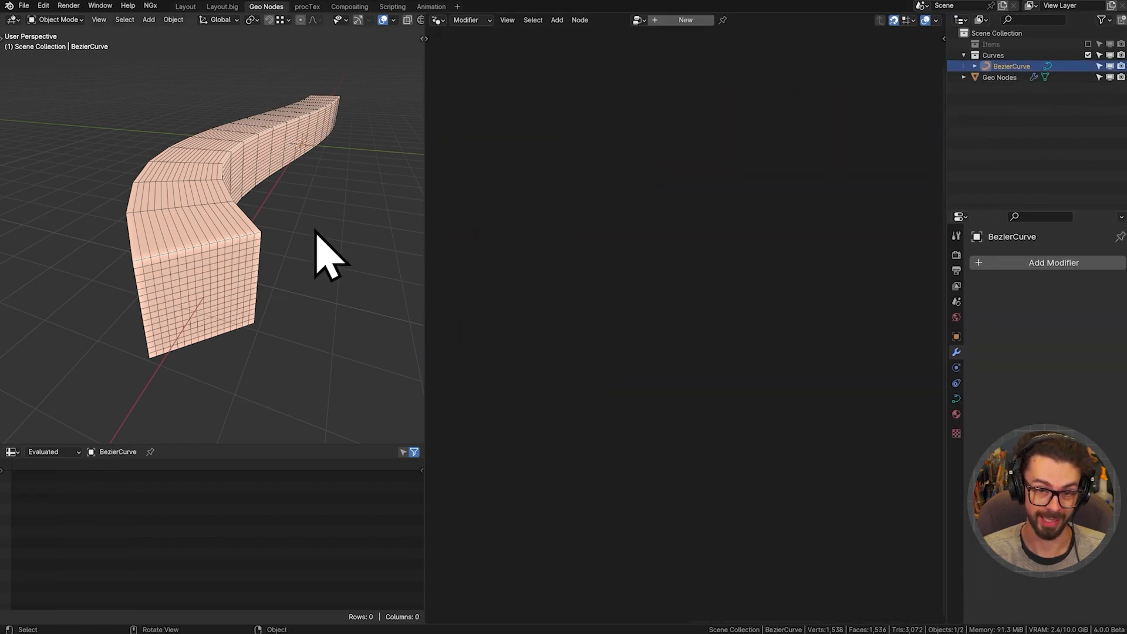
key("ctrl+space")
scroll(322, 252, "down", 2)
middle_click_drag(322, 251, 626, 340, "shift")
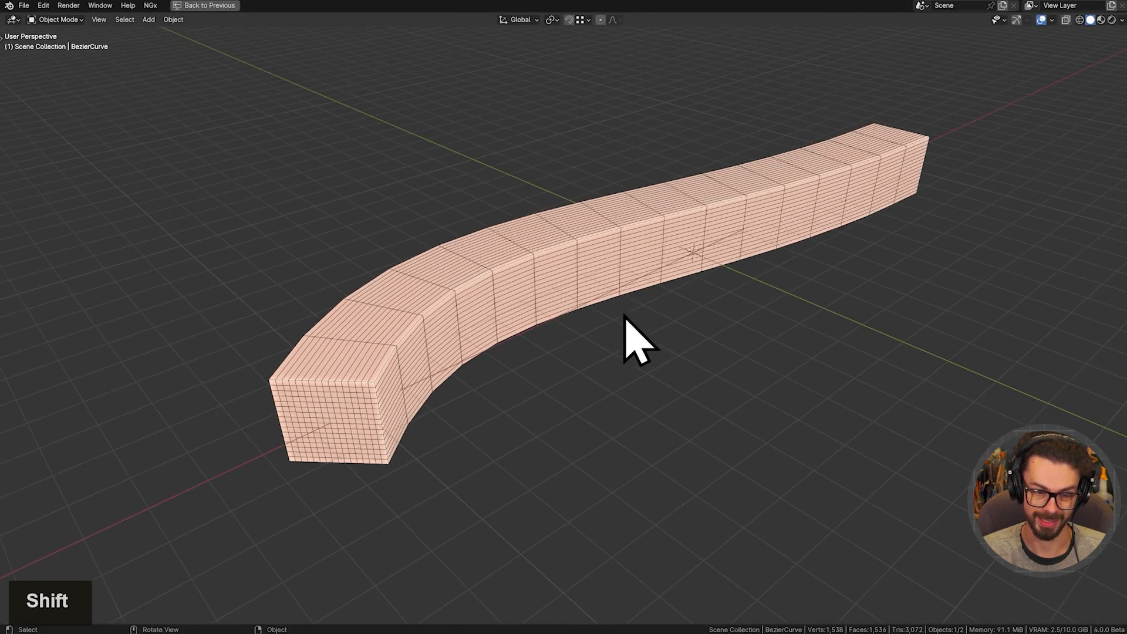
- In Edit Mode, try tilting the control point at the curve's near end to test how the deformed mesh twists
key("Tab")
left_click_drag(253, 379, 381, 502)
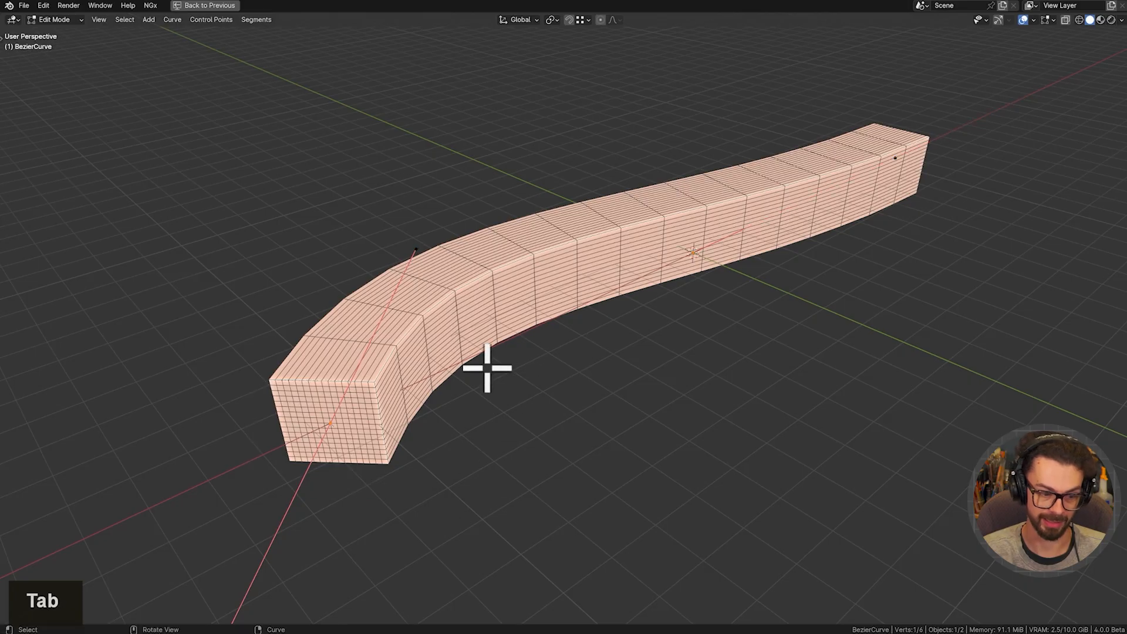
key("ctrl+t")
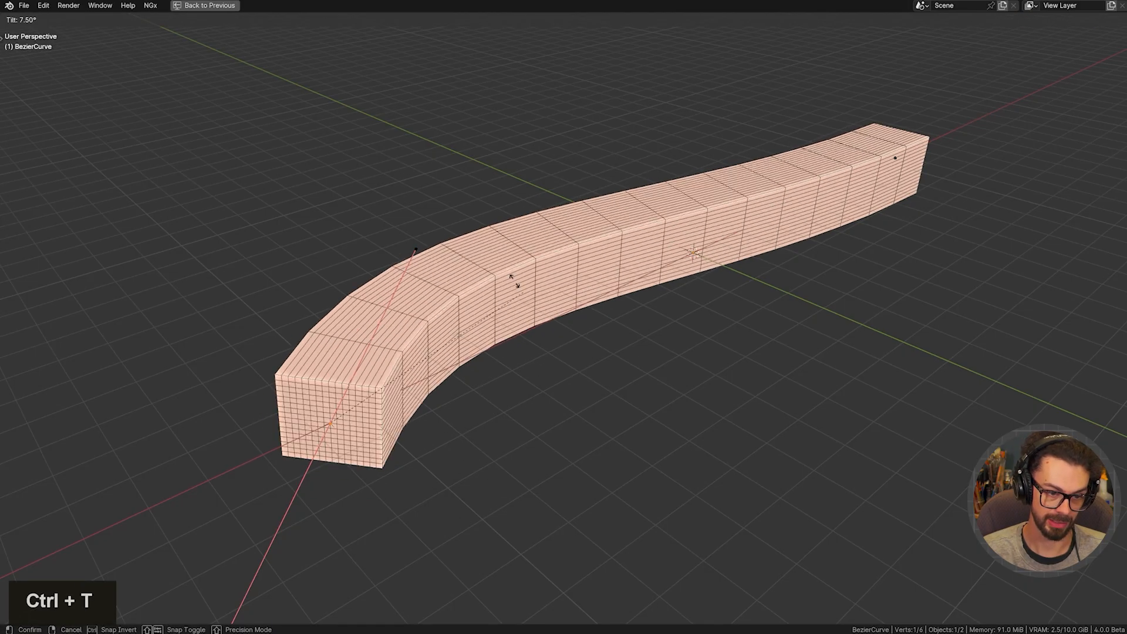
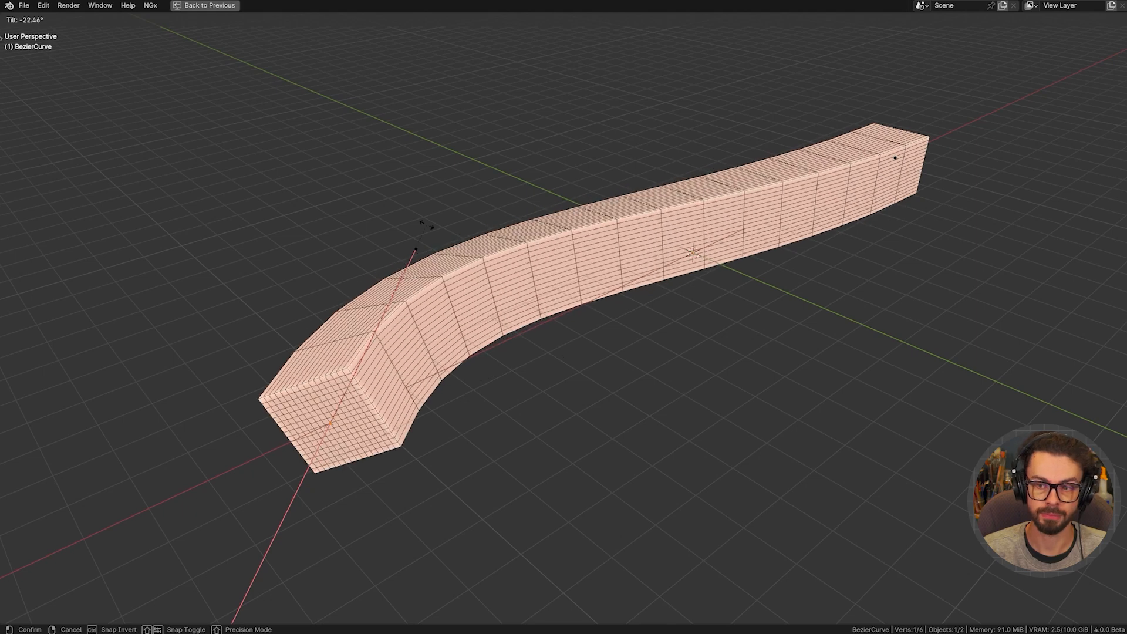
right_click(435, 241)
key("ctrl+space")
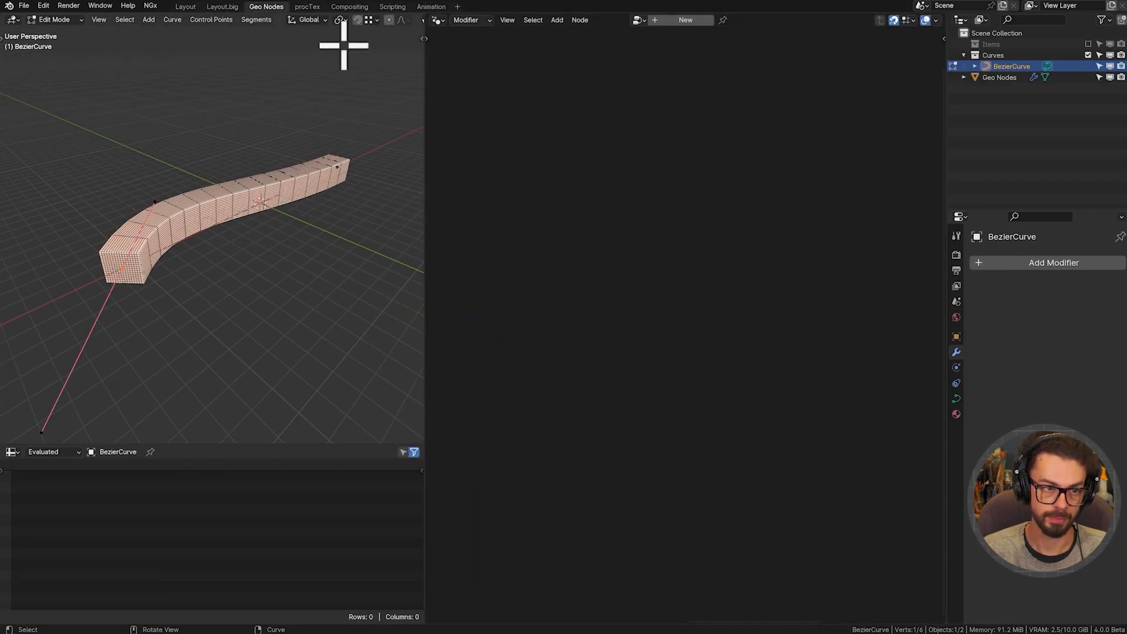
- Enable the Face Orientation overlay, return the curve to Object Mode, and select the Geo Nodes object
scroll(351, 26, "down", 6)
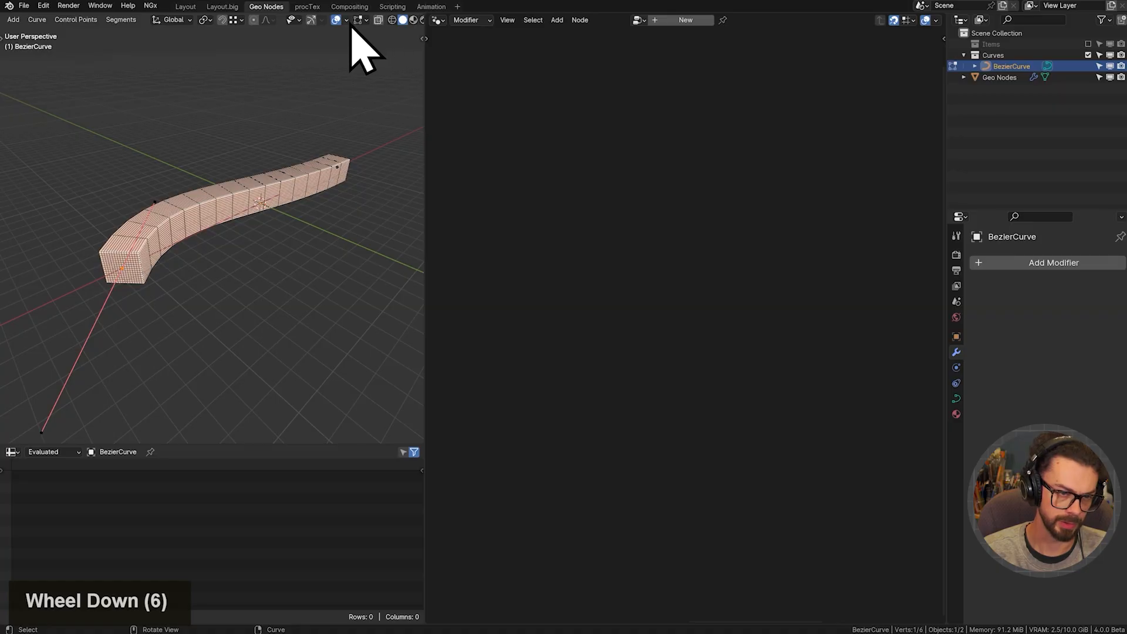
left_click(347, 21)
left_click(280, 240)
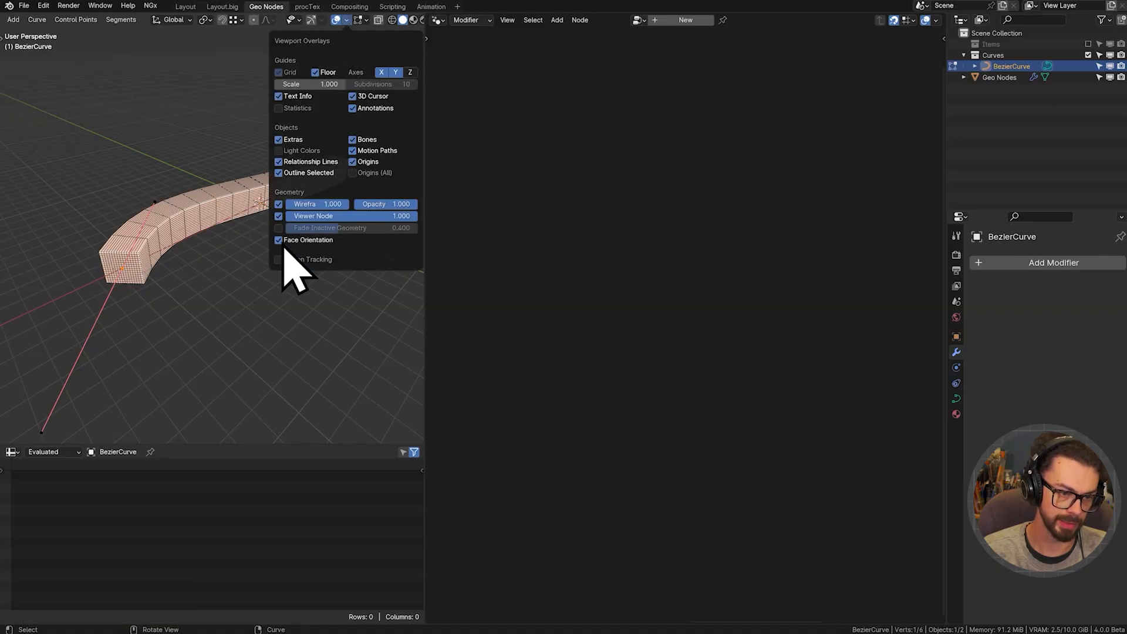
key("Tab")
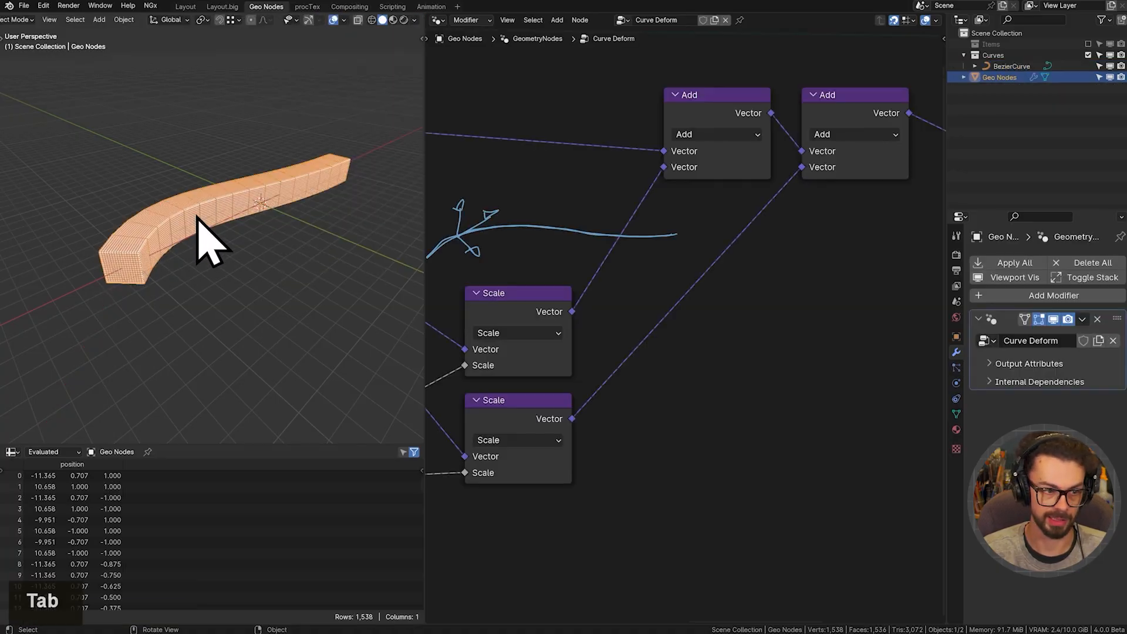
key("ctrl+space")
key("ctrl+space")
- Swap the Cross Product node's two inputs back and forth to compare the mesh's face orientation, ending with the original order
middle_click_drag(596, 317, 674, 327)
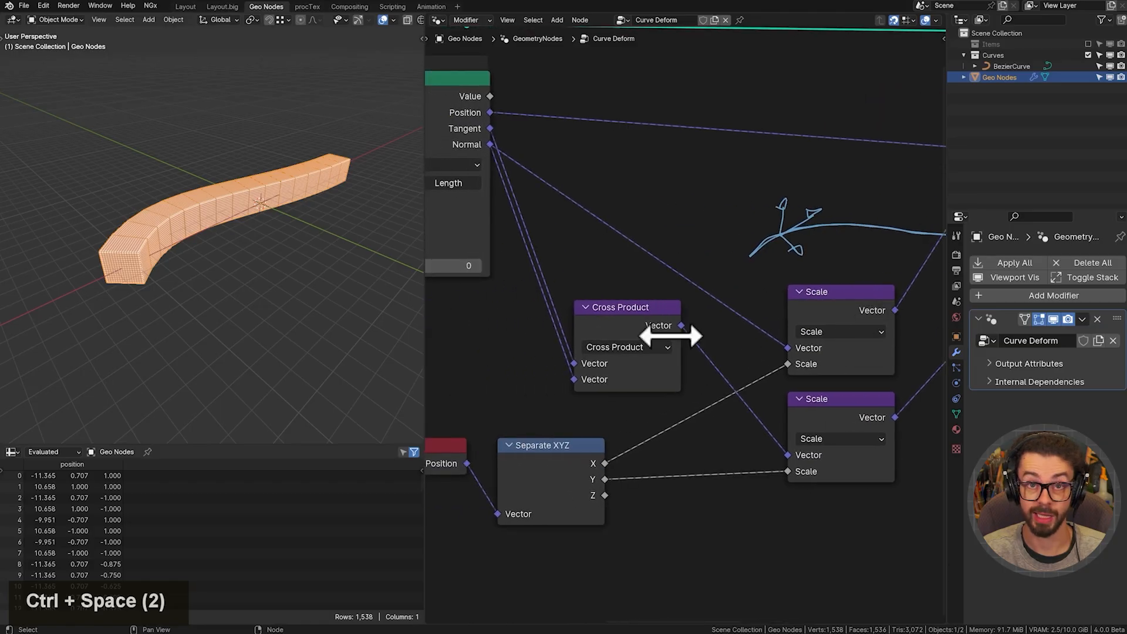
key("alt+s")
key("alt+s")
key("alt+s")
key("alt+s")
key("alt+s")
key("alt+s")
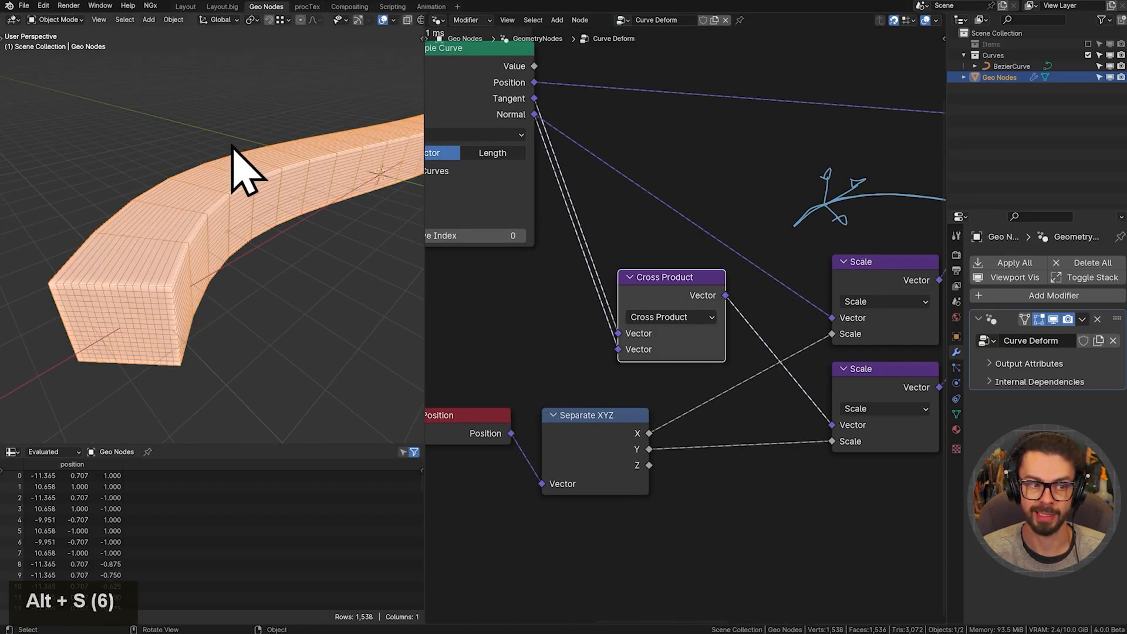
key("alt+s")
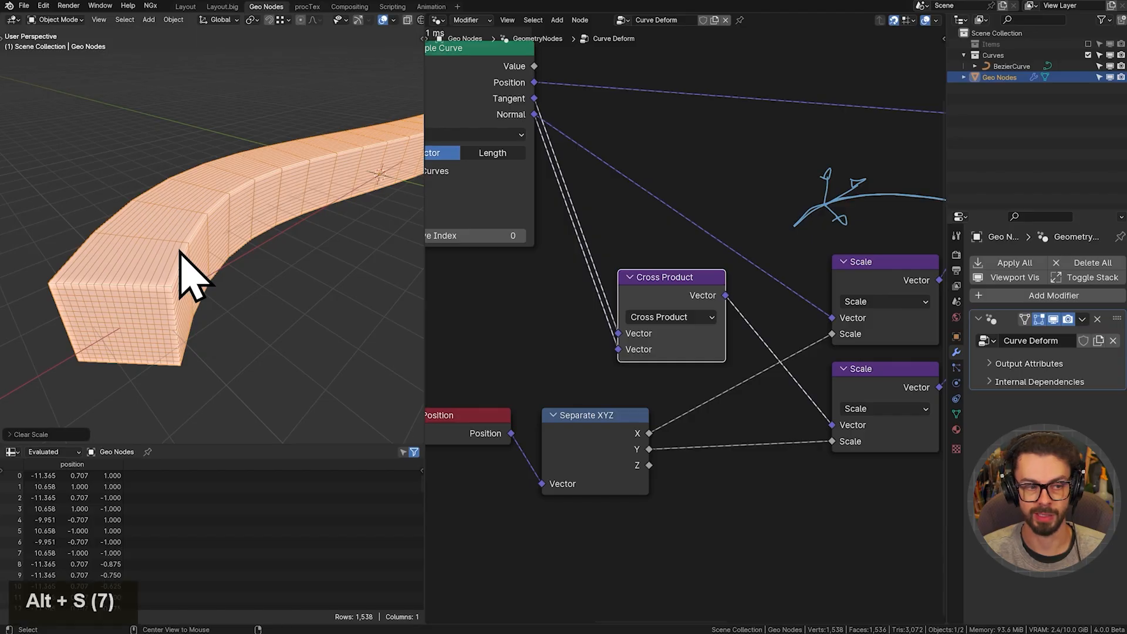
middle_click_drag(167, 288, 381, 259)
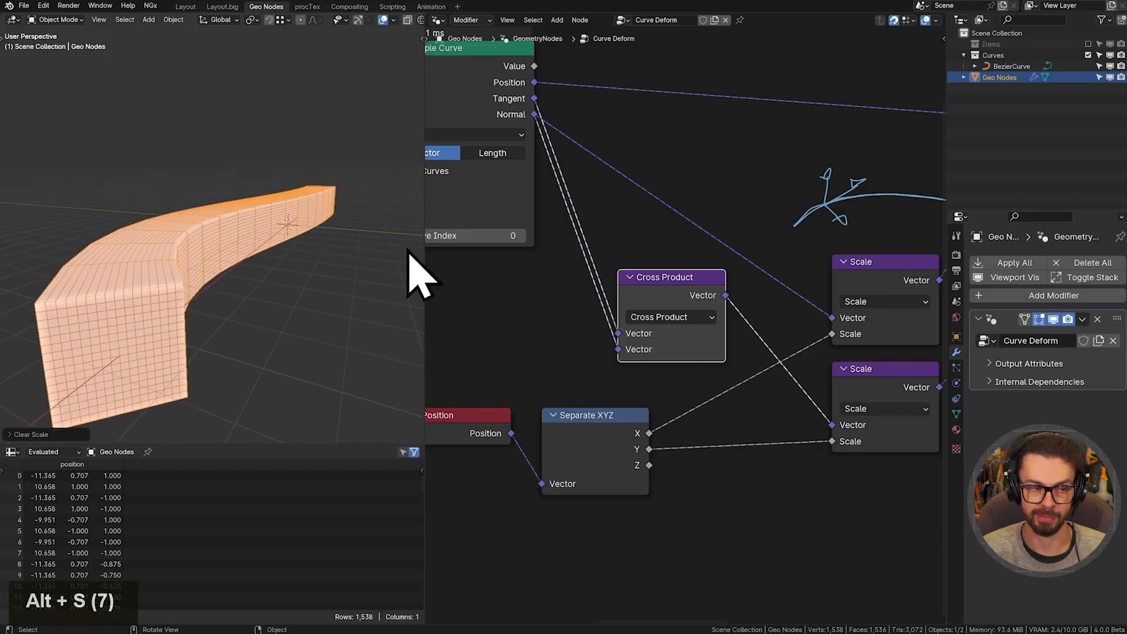
key("alt+s")
middle_click_drag(211, 379, 217, 332)
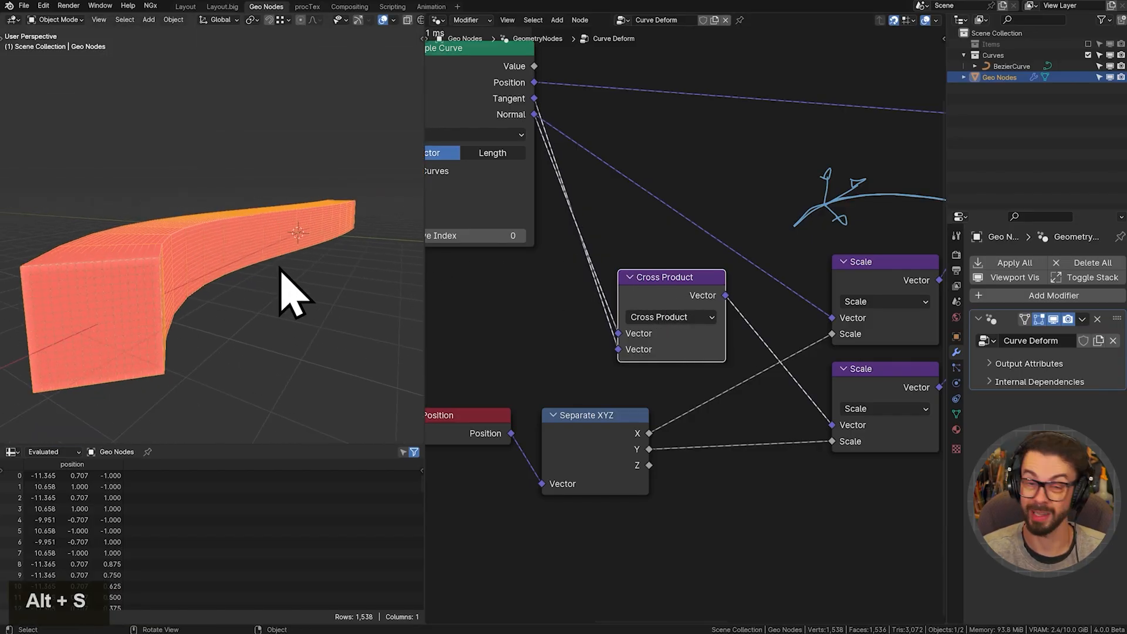
middle_click_drag(243, 247, 234, 258)
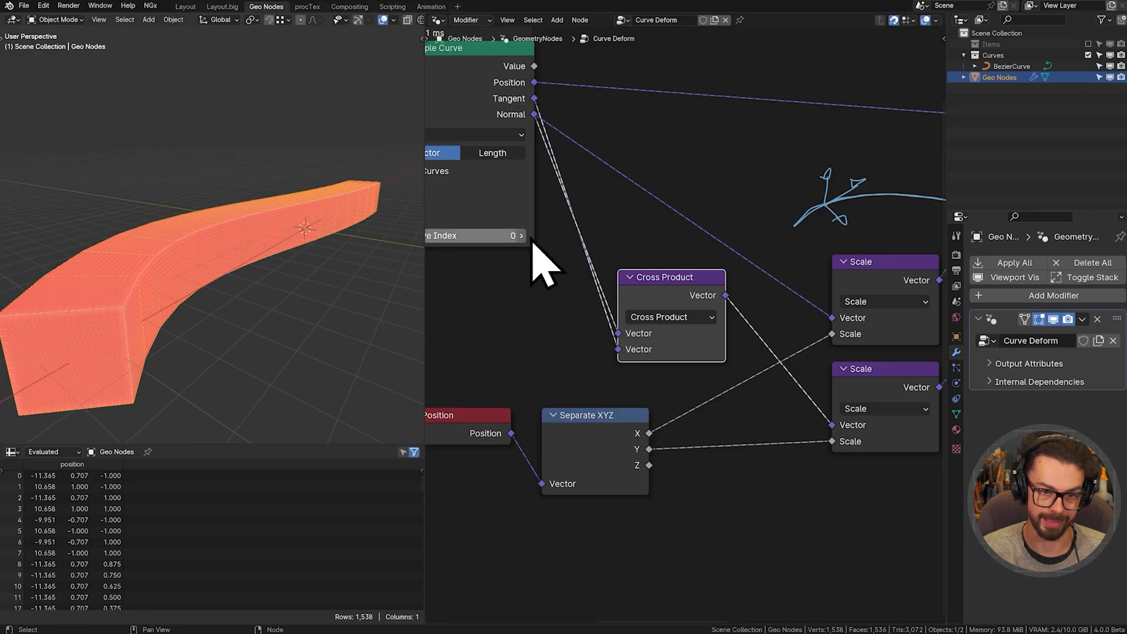
key("alt+s")
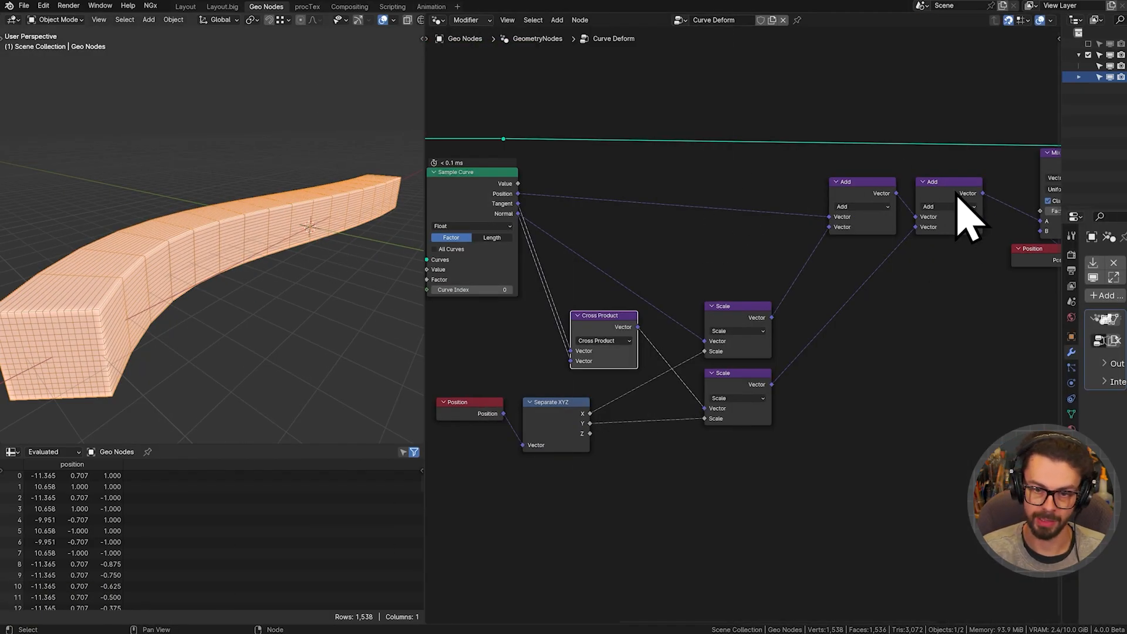
- Detach the second Add node, reinsert it between the upper Scale and the remaining Add, and connect the lower Scale to its second input
left_click_drag(958, 189, 872, 284, "alt")
left_click_drag(853, 186, 920, 189)
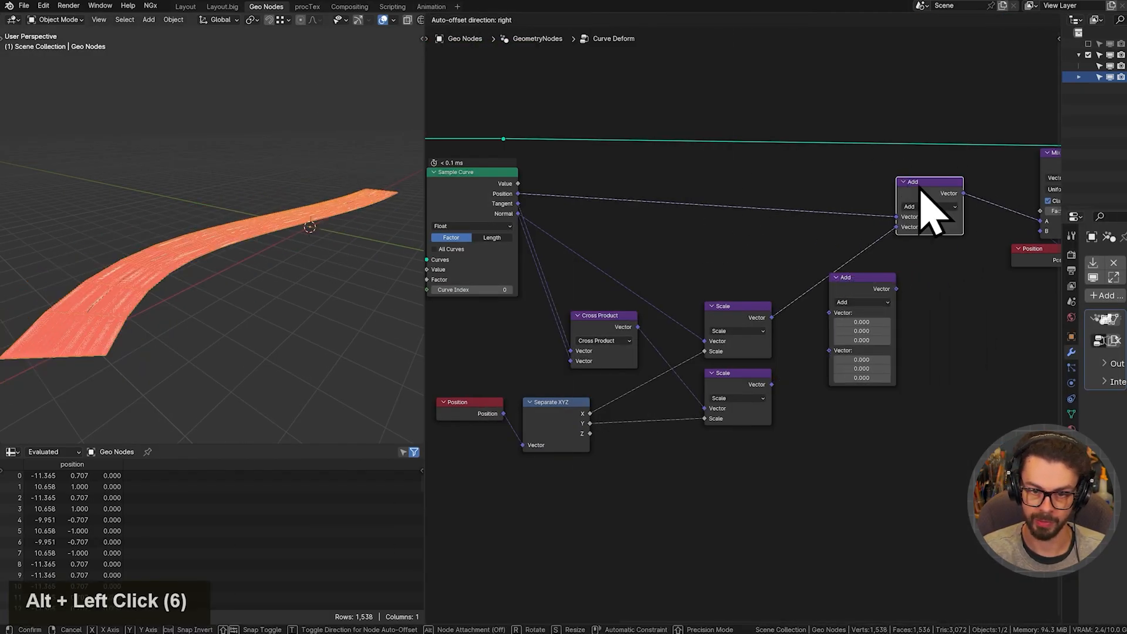
left_click(875, 285)
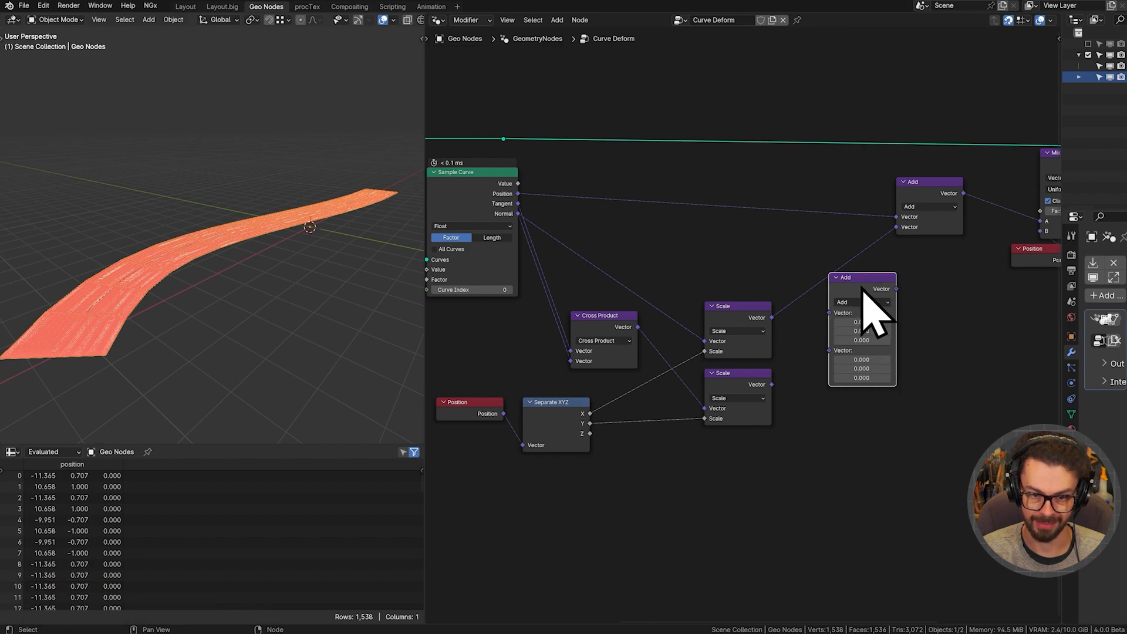
key("g")
left_click(833, 316)
left_click_drag(771, 385, 804, 353)
- Move the two Scale nodes and their Add node closer to Cross Product, tightening the gap between them
left_click_drag(664, 279, 891, 419)
key("g")
left_click(858, 382)
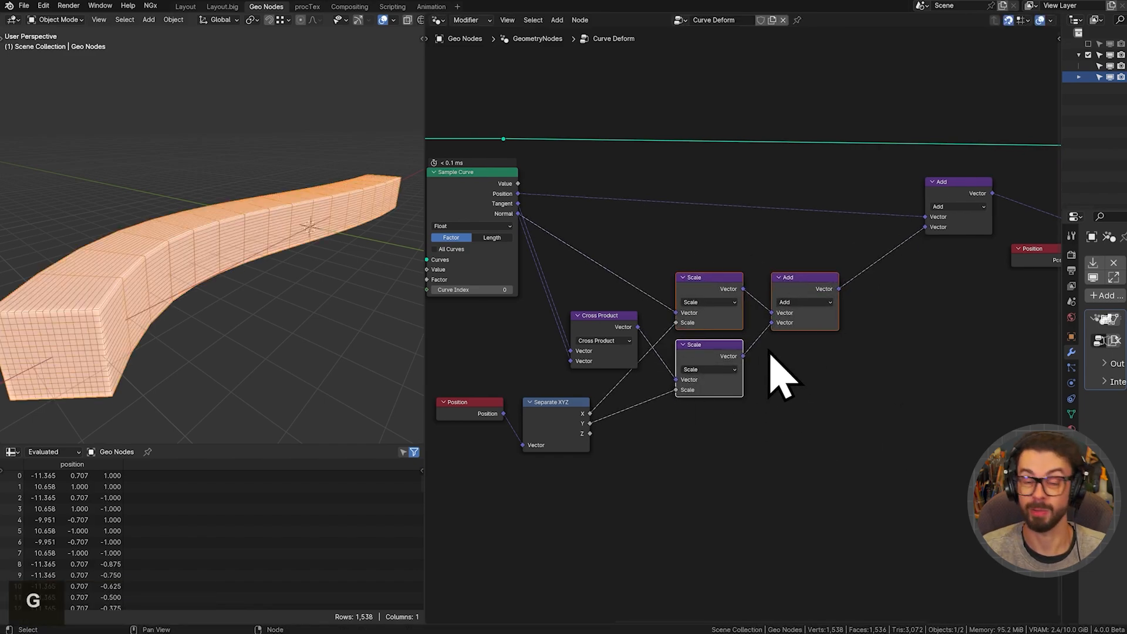
left_click_drag(773, 222, 847, 329)
key("g")
left_click(826, 328)
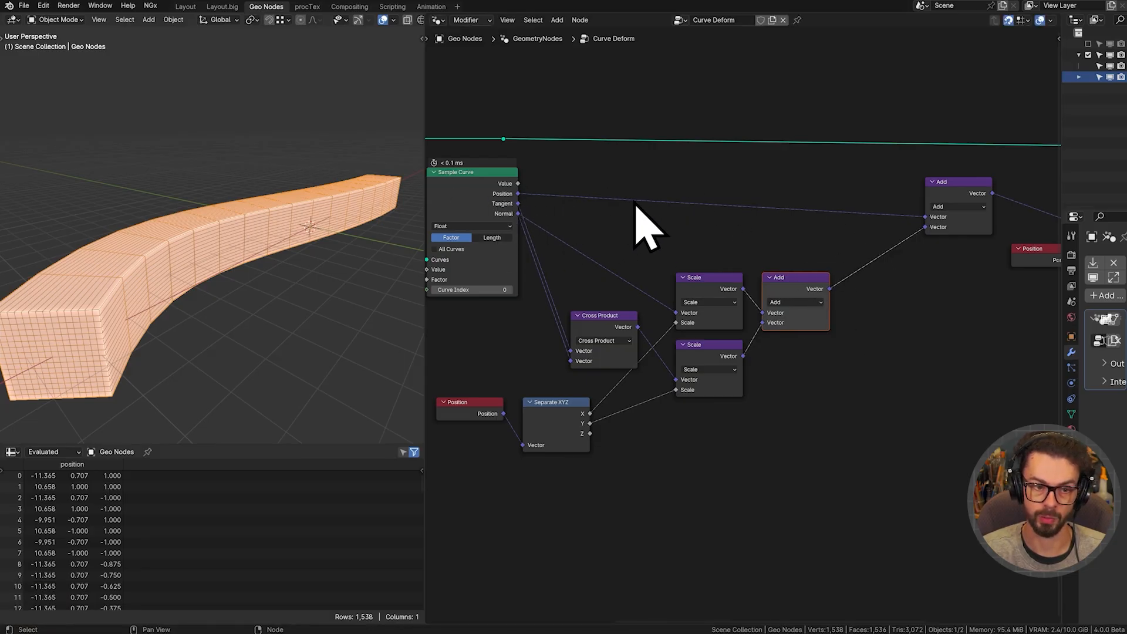
- Duplicate the Add node that combines the two Scale nodes and insert the copy directly after it, before the final Add
middle_click_drag(399, 246, 129, 309)
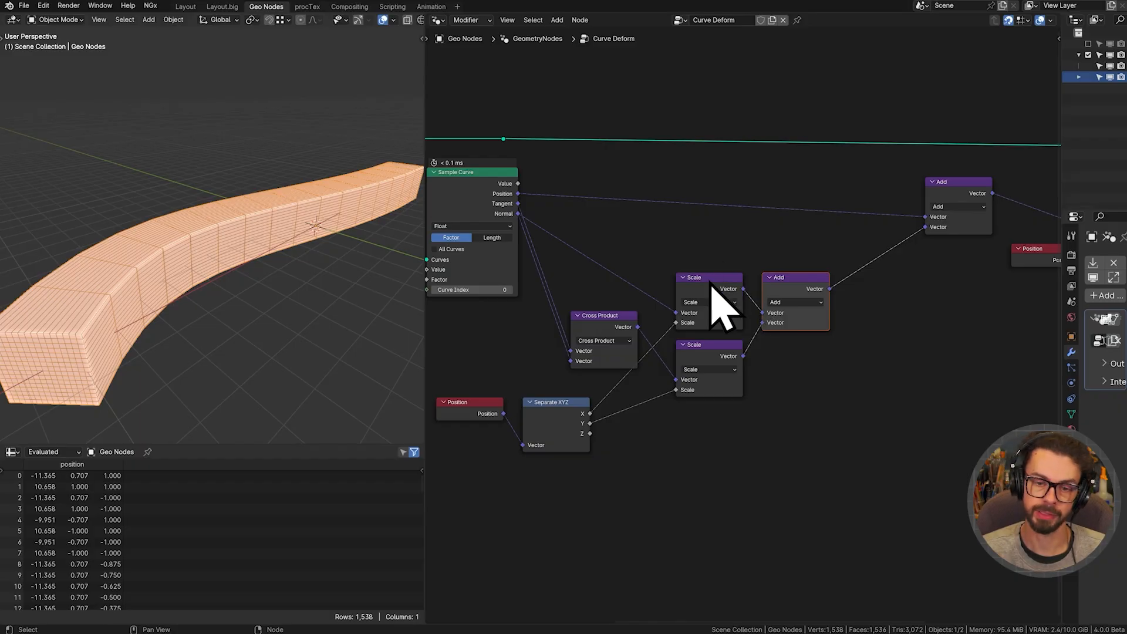
key("shift+d")
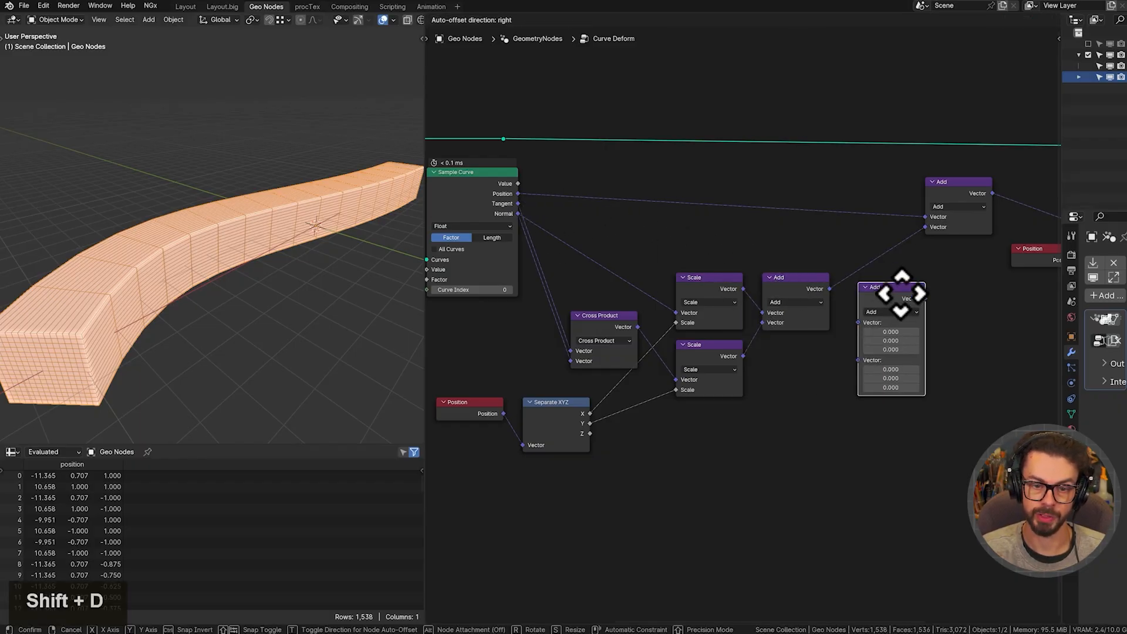
left_click(880, 289)
middle_click_drag(918, 327, 832, 226)
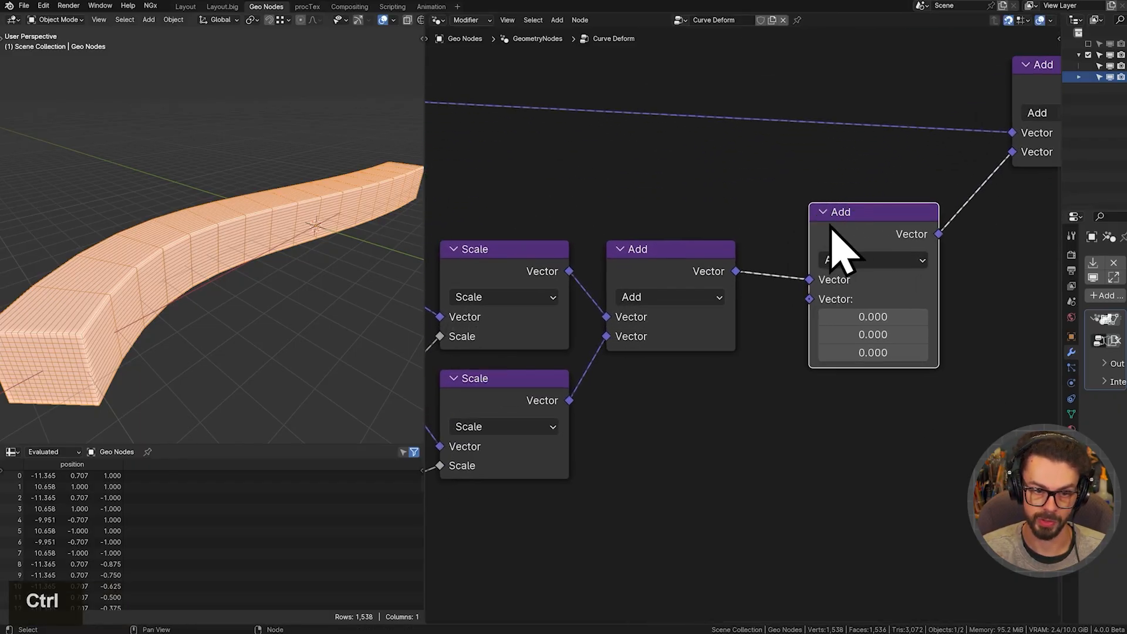
middle_click_drag(568, 233, 651, 211)
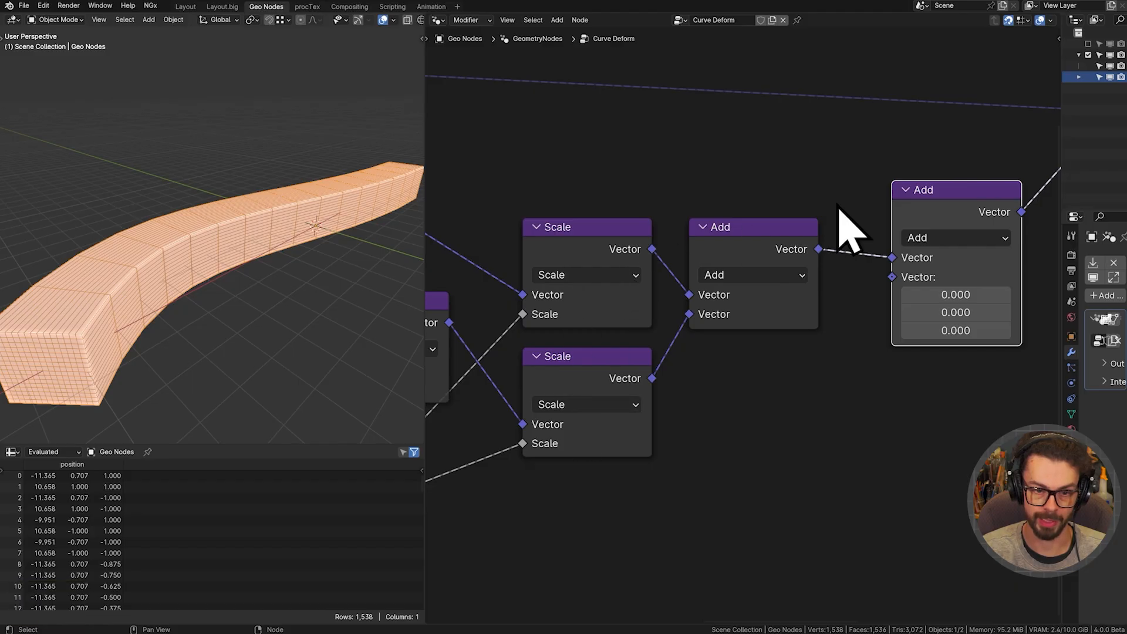
key("g")
left_click(898, 299)
- Set the inserted node's operation to Scale and its scale value to 0.650
left_click(891, 280)
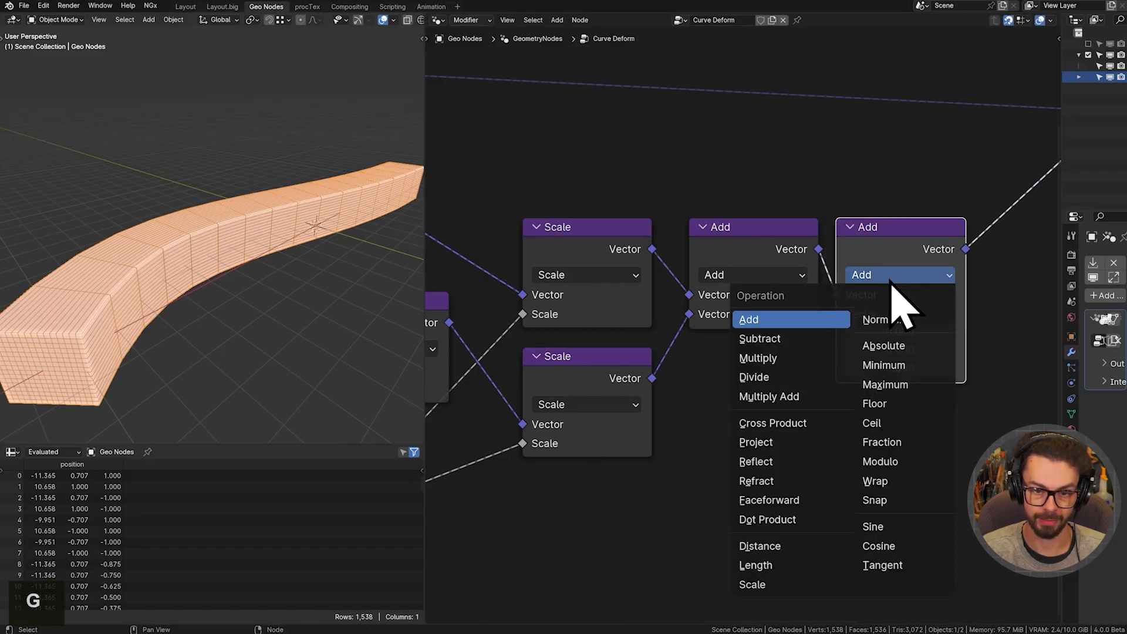
left_click(775, 585)
middle_click_drag(307, 254, 340, 238)
left_click_drag(876, 311, 916, 315, "shift")
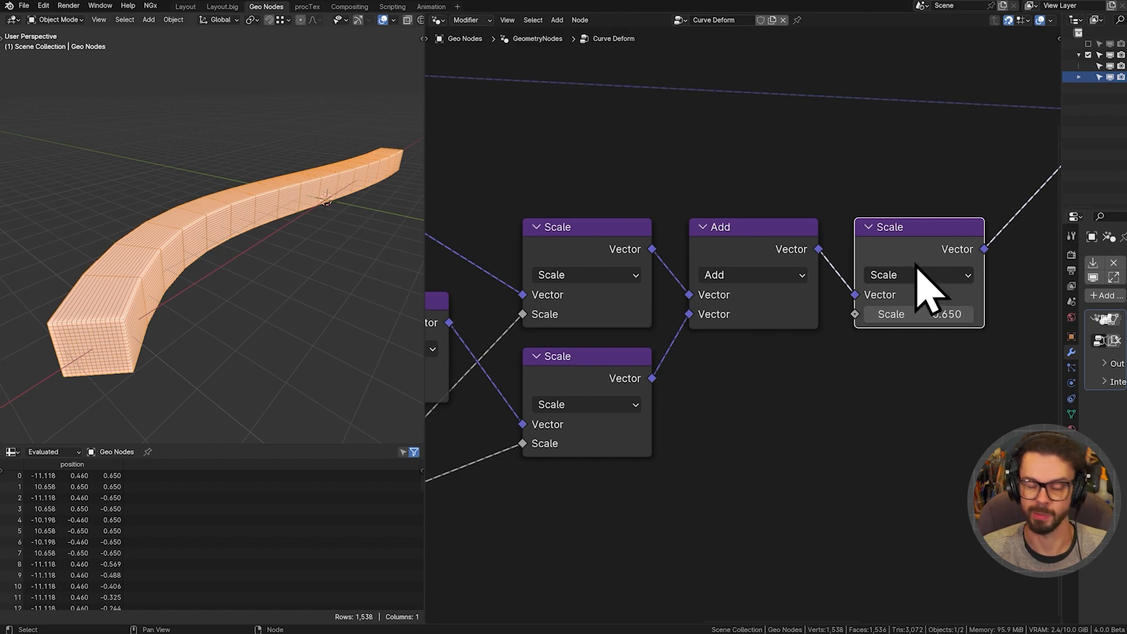
scroll(653, 190, "down", 5)
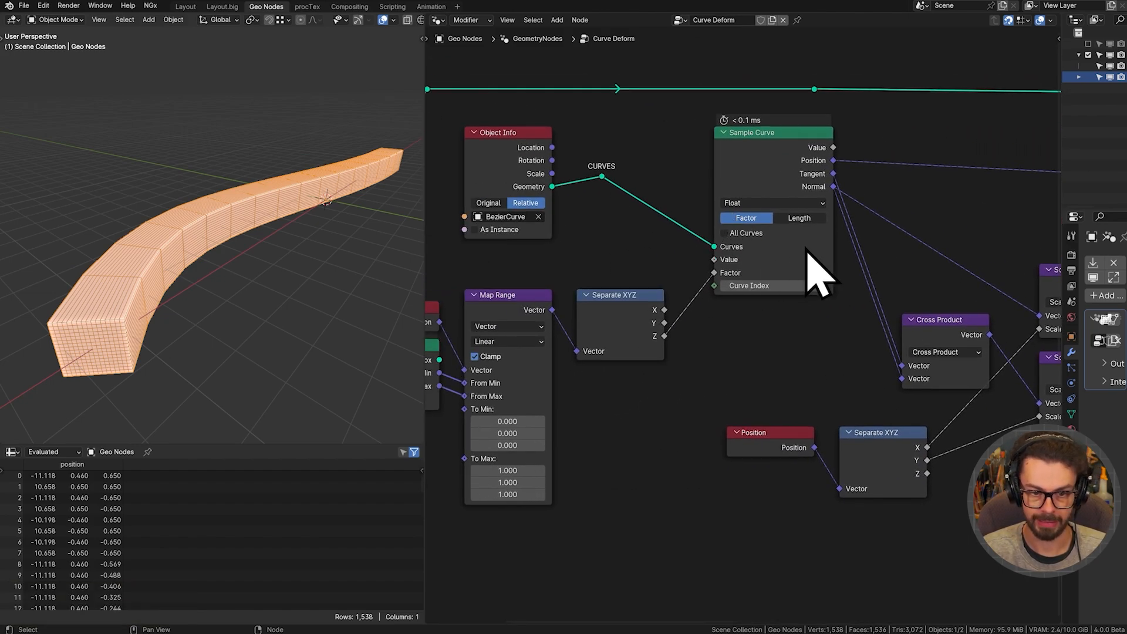
middle_click_drag(779, 202, 781, 235)
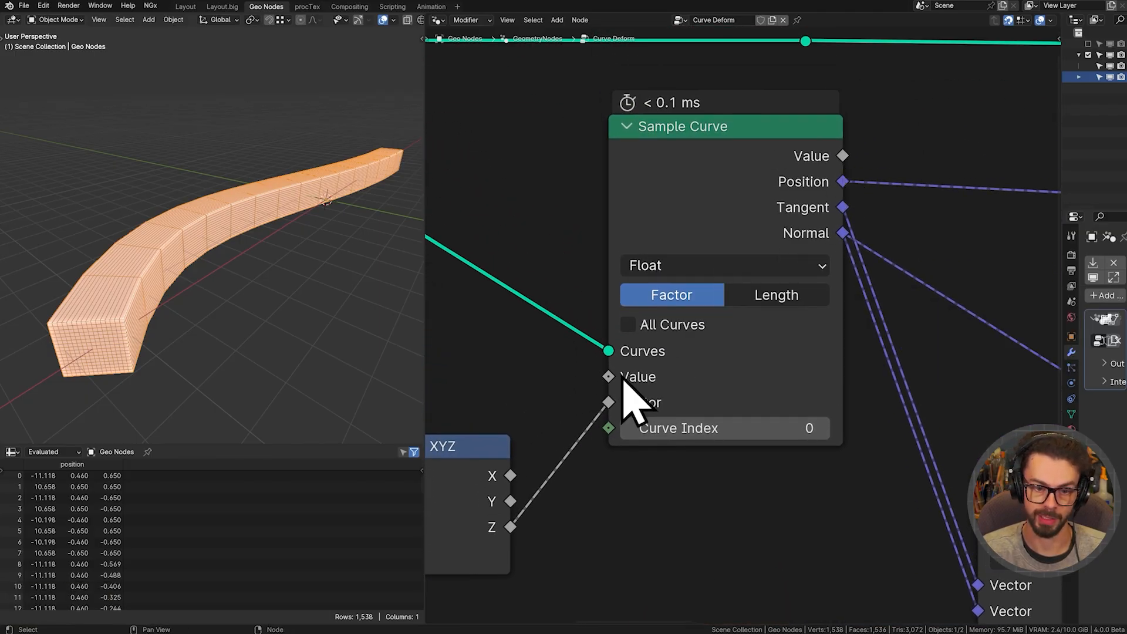
left_click_drag(608, 376, 601, 377)
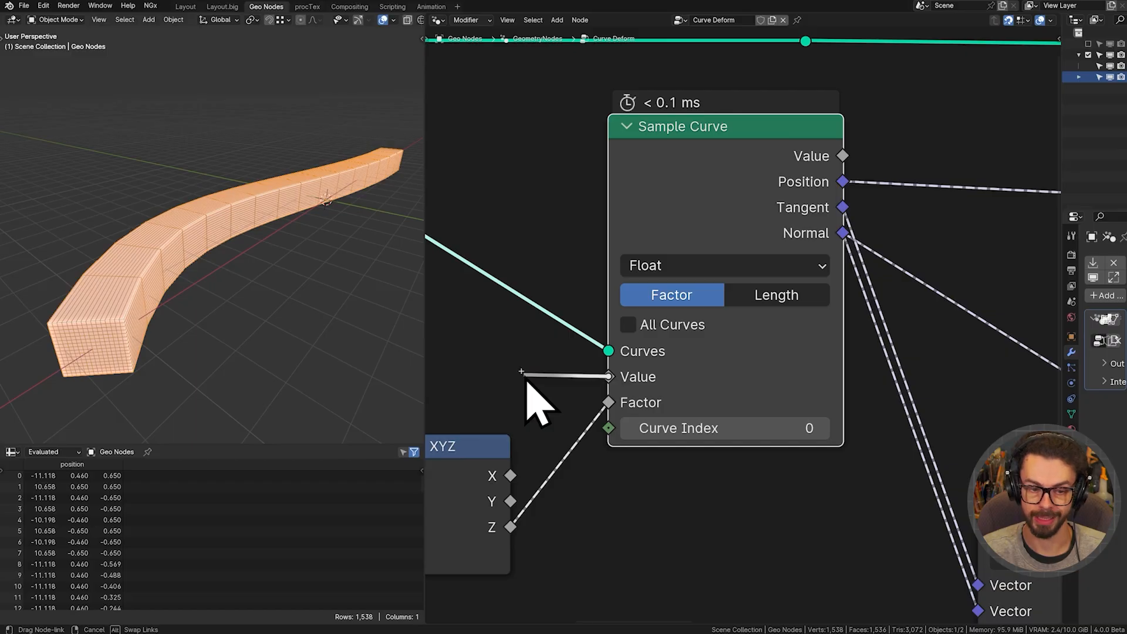
left_click_drag(526, 380, 523, 372)
key("Escape")
middle_click_drag(549, 339, 650, 322)
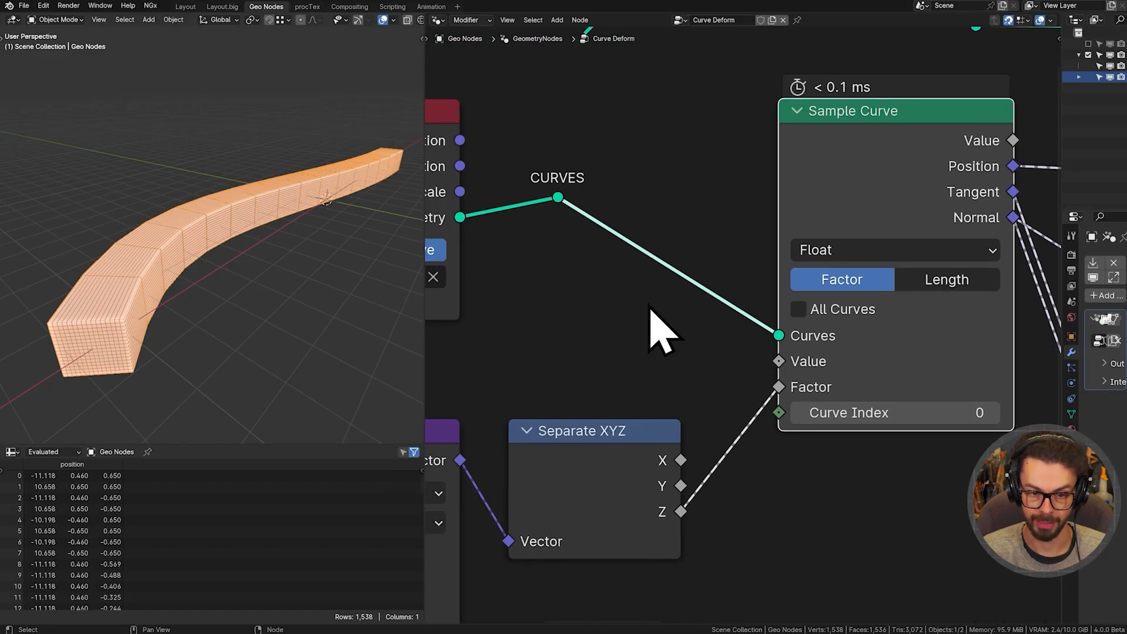
- Add a Radius input node and place it above the Separate XYZ node beside Sample Curve
key("shift+a")
mouse_move(637, 259)
type("ra")
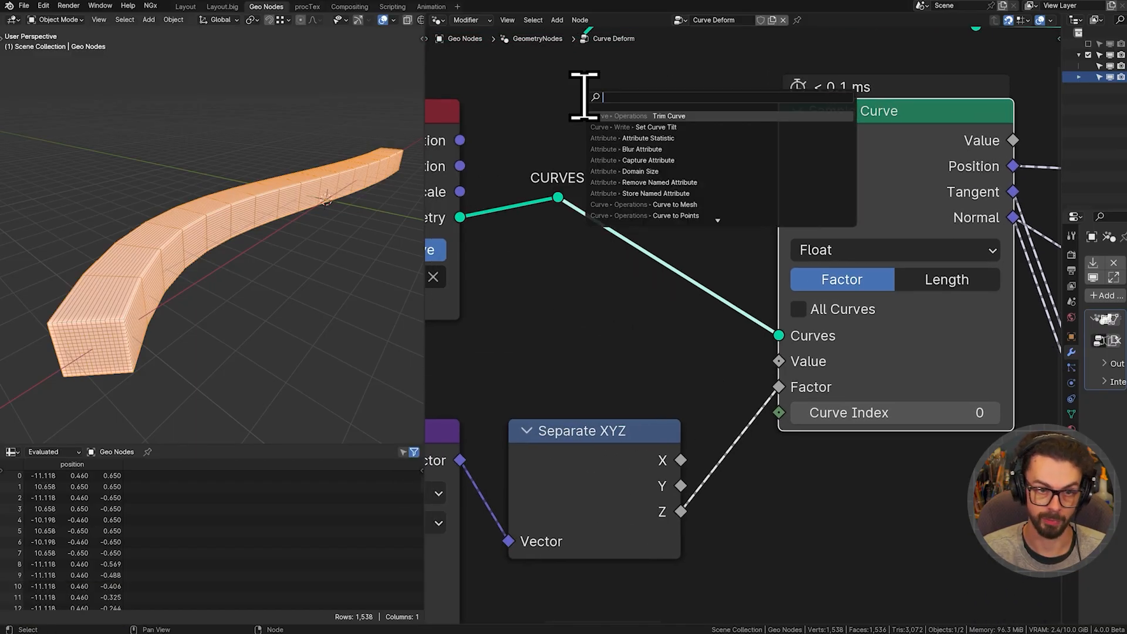
type("dis")
key("Return")
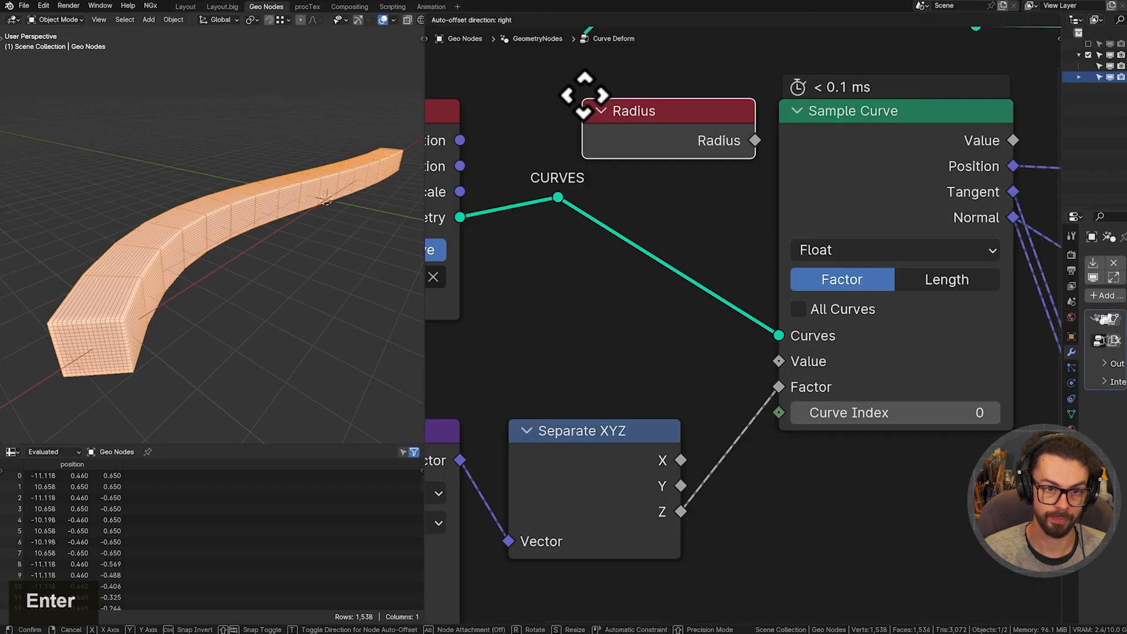
left_click(503, 332)
- Connect Radius to Sample Curve's Value input, and feed the sampled Value output into the Scale input of the Scale node following Add
left_click_drag(681, 385, 688, 393)
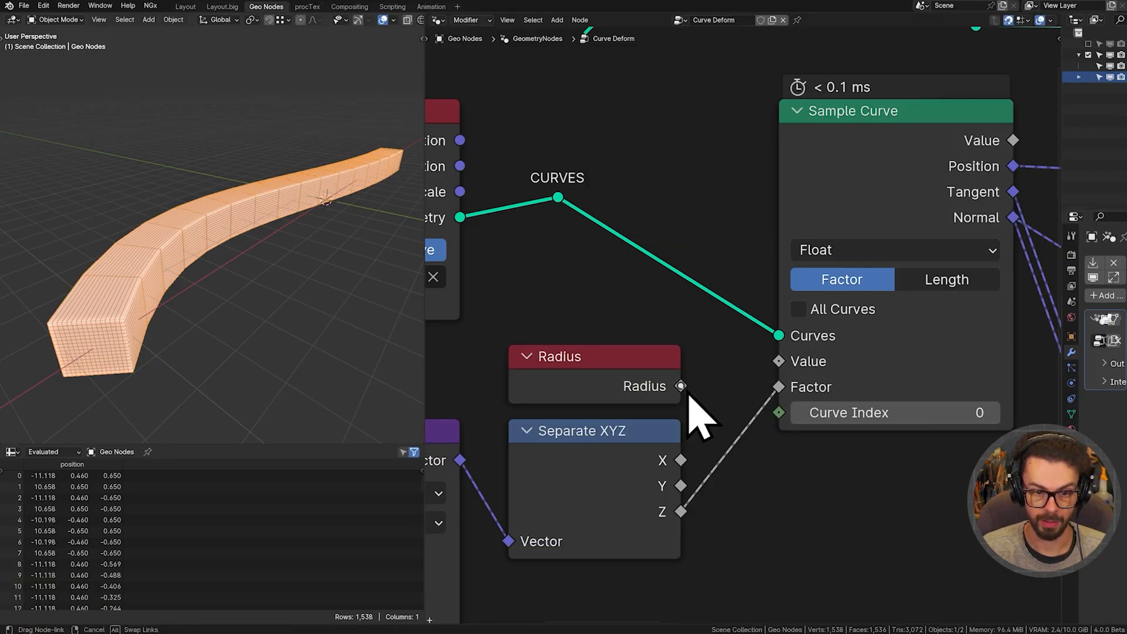
left_click_drag(806, 392, 805, 387)
scroll(611, 176, "down", 9)
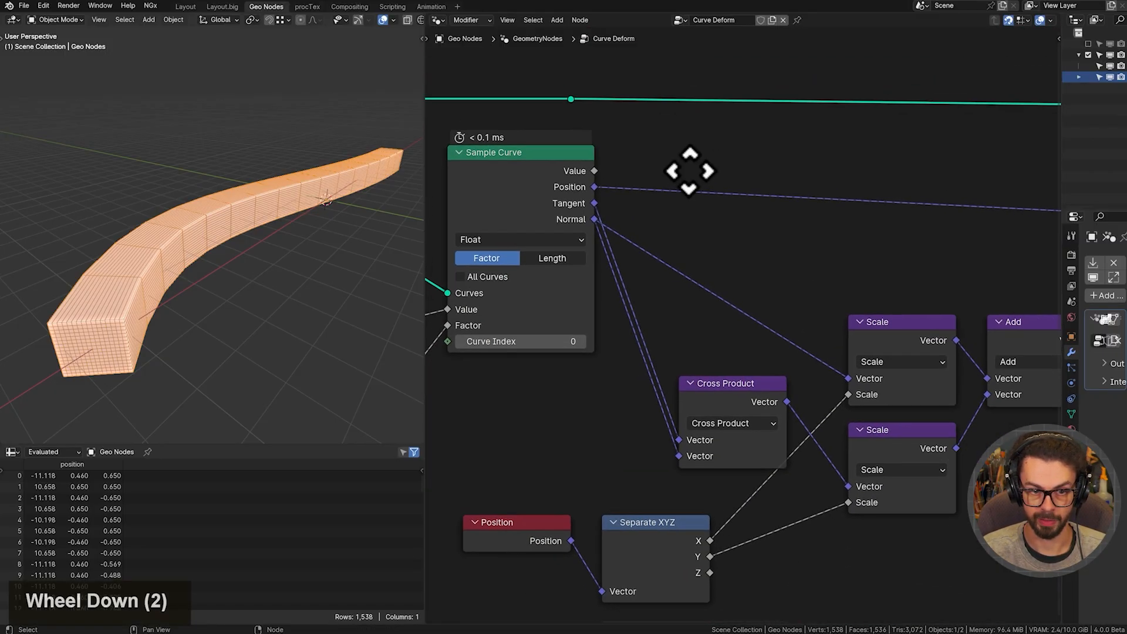
left_click_drag(553, 187, 979, 380)
- Select BezierCurve and, in Edit Mode, fatten its front control point to a radius of about 1.19
left_click_drag(1061, 149, 944, 149)
left_click(1007, 65)
middle_click_drag(379, 209, 209, 307, "shift")
key("Tab")
scroll(176, 275, "down", 5, "shift")
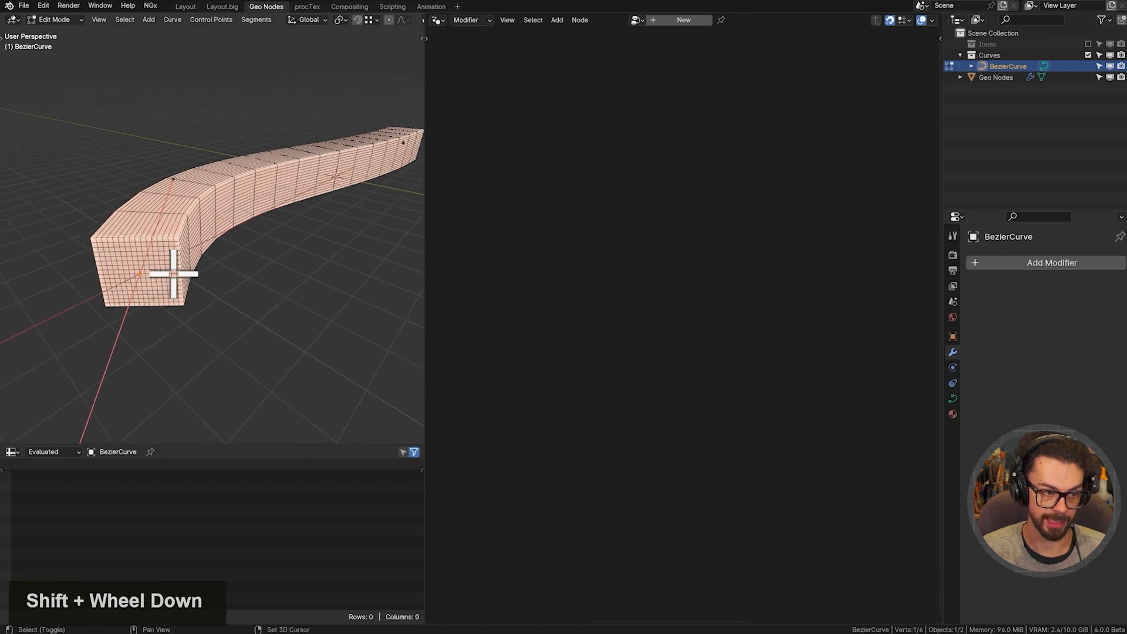
key("alt+s")
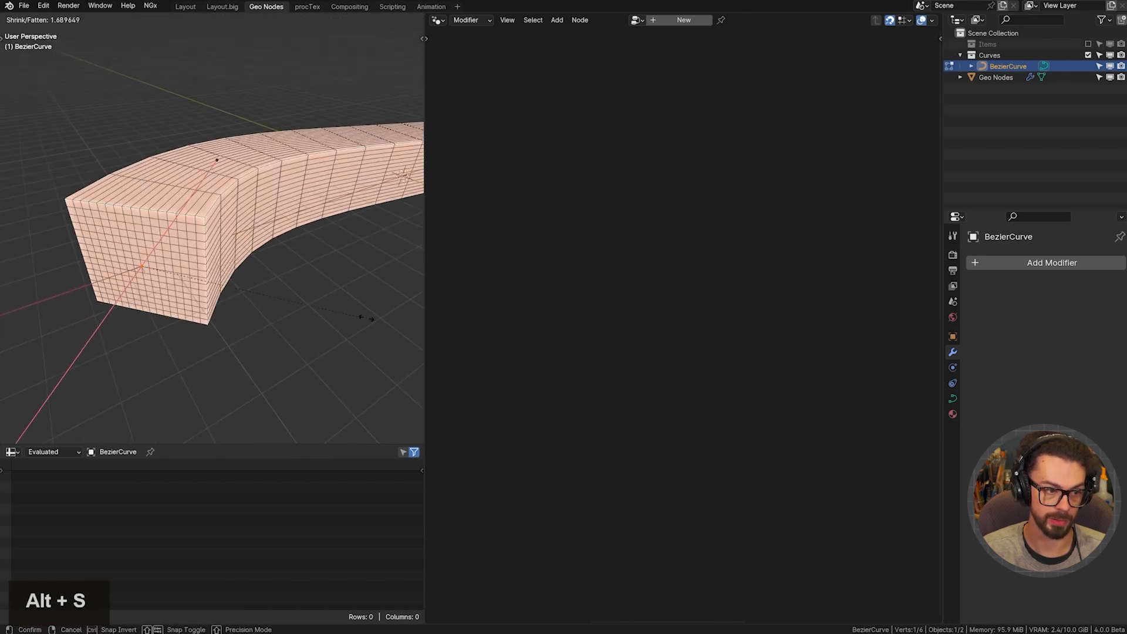
left_click(257, 155)
key("ctrl+r")
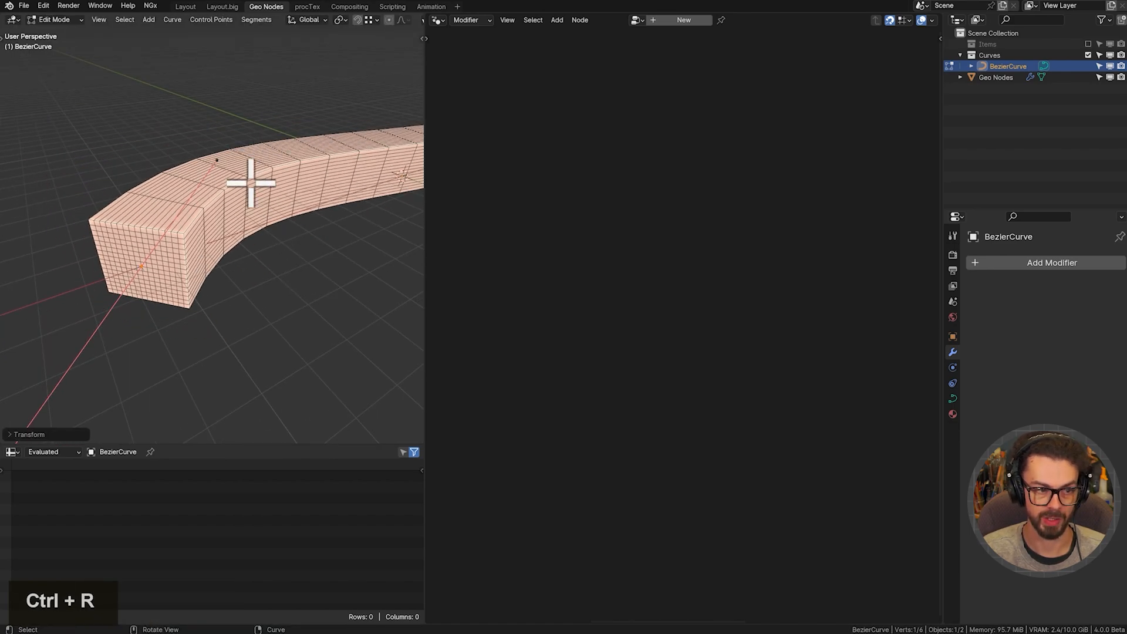
key("ctrl+t")
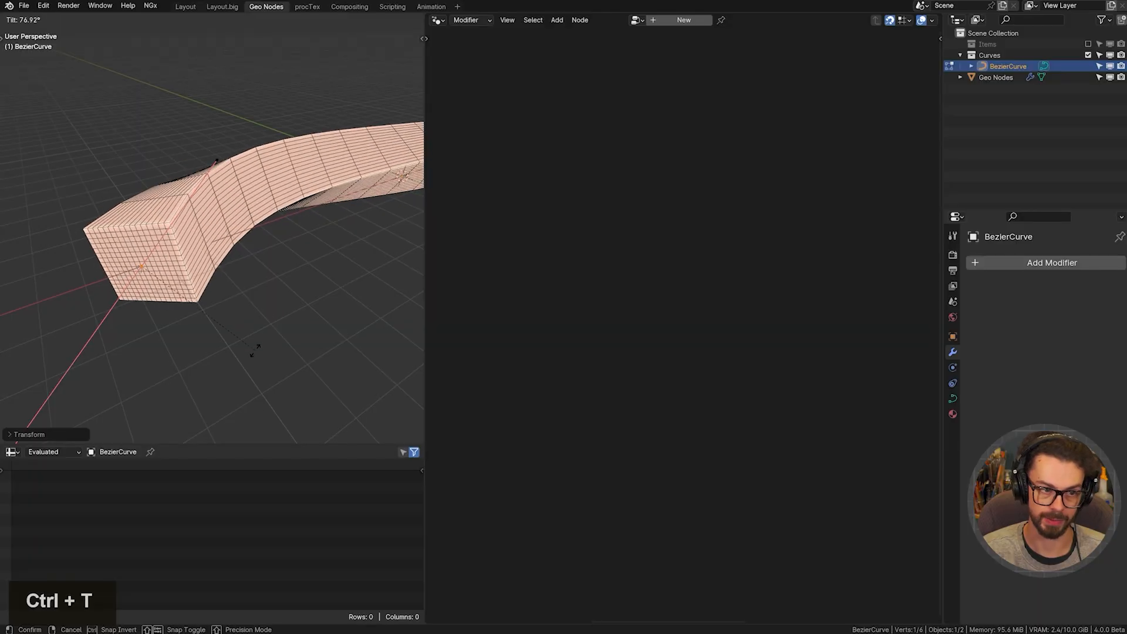
right_click(264, 206)
- Increase the radius and tilt of the curve's front control point and return to Object Mode
key("n")
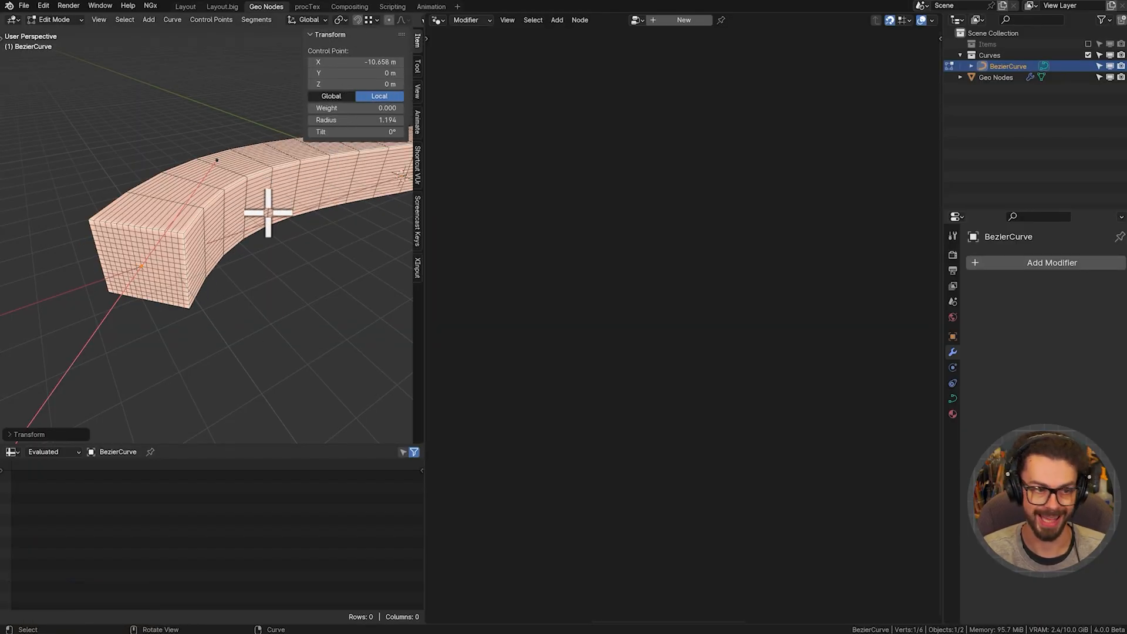
mouse_move(268, 212)
middle_mouse_down()
mouse_move(219, 227)
mouse_move(264, 218)
middle_mouse_up()
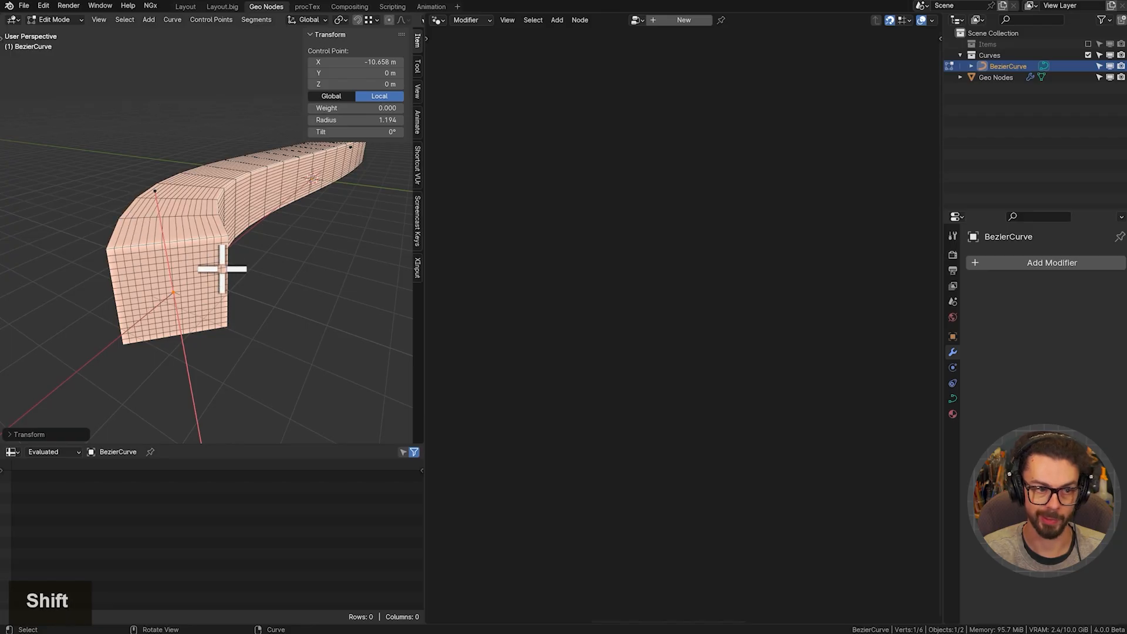
left_click(176, 280)
left_click_drag(353, 119, 411, 131)
key("Tab")
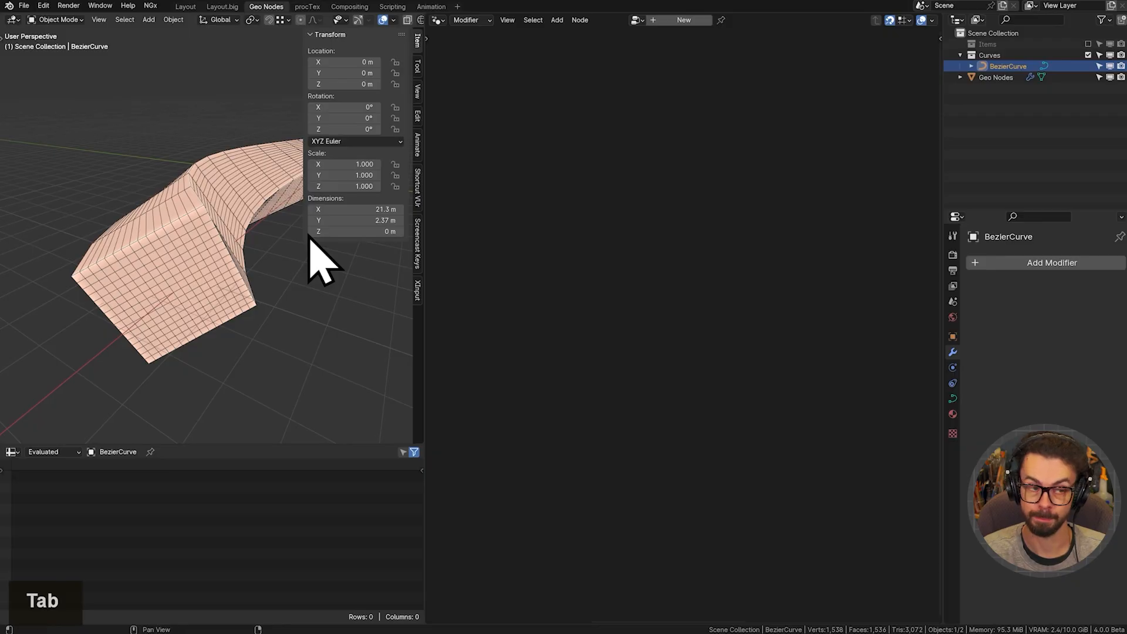
- Select the Geo Nodes object, hide the viewport sidebar and enlarge the node editor area
left_click(996, 77)
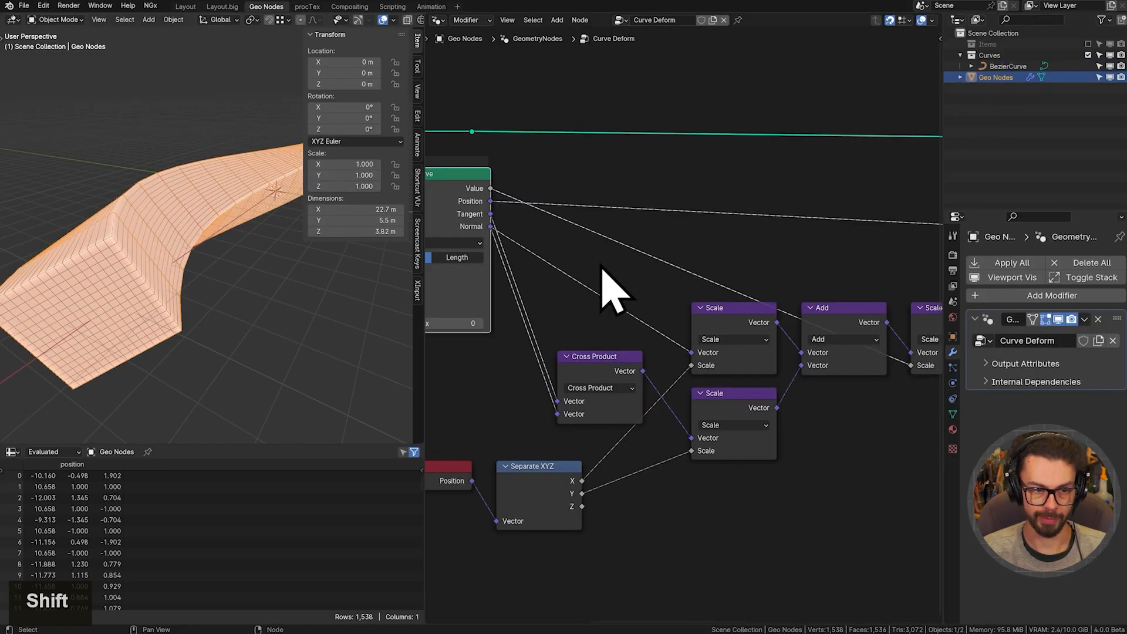
key("n")
left_click_drag(420, 337, 316, 346)
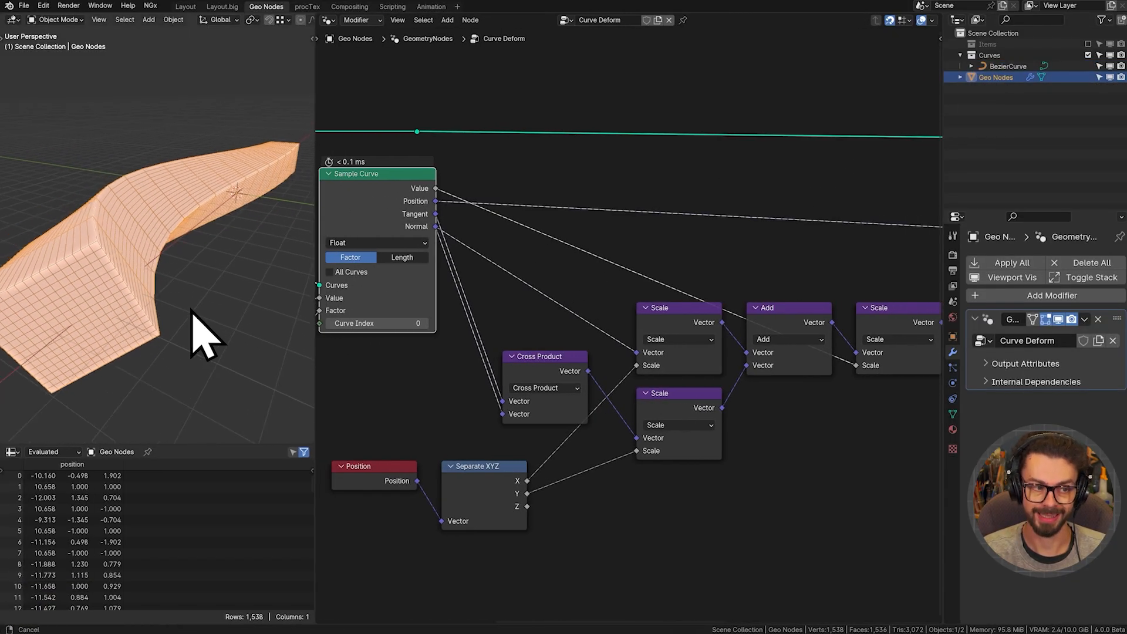
- Remove the Mix node and its Position node while keeping the final Add result linked to Set Position
scroll(667, 335, "down", 5)
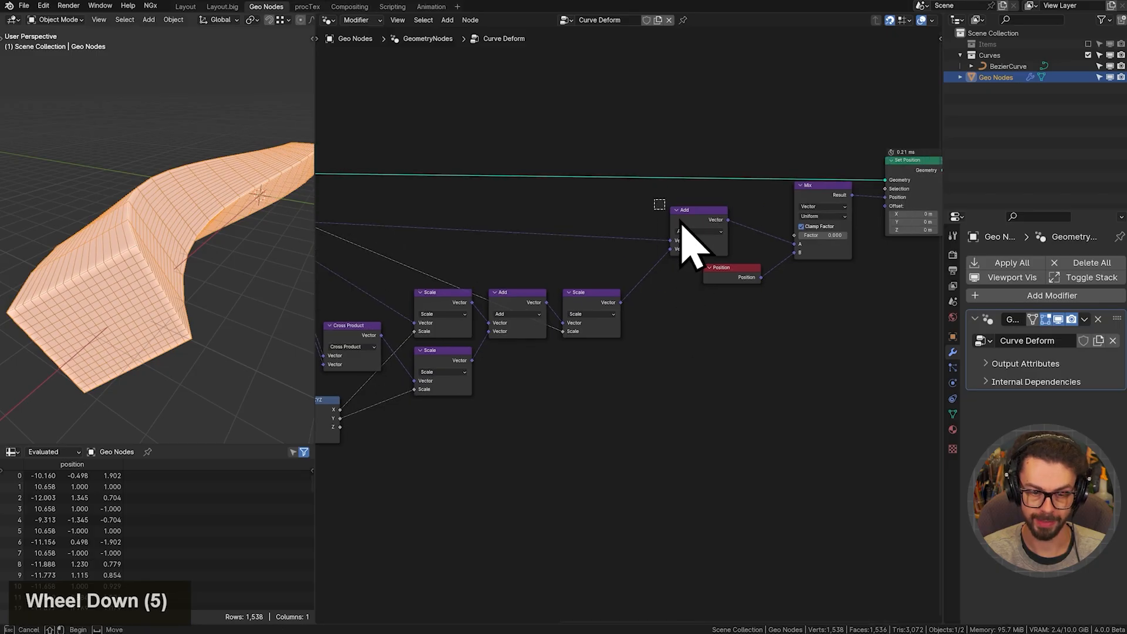
key("g")
left_click(649, 224)
left_click_drag(737, 169, 828, 292)
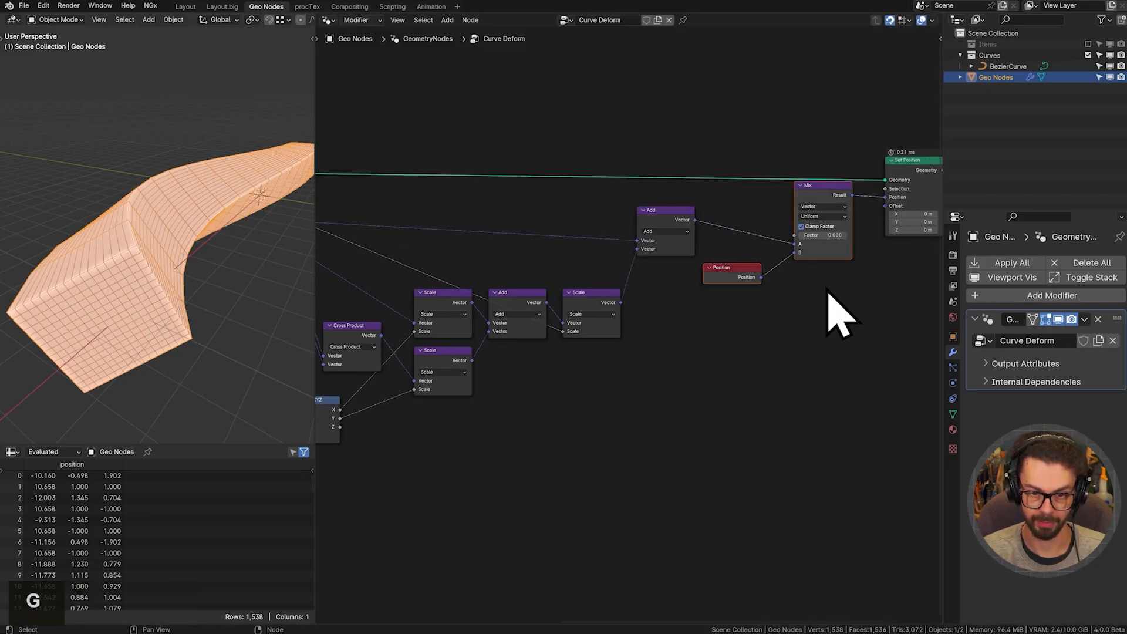
key("ctrl+x")
- Move the Set Position and Group Output nodes close to the final Add node
middle_click_drag(803, 240, 624, 285)
left_click_drag(655, 320, 837, 171)
key("g")
left_click(649, 197)
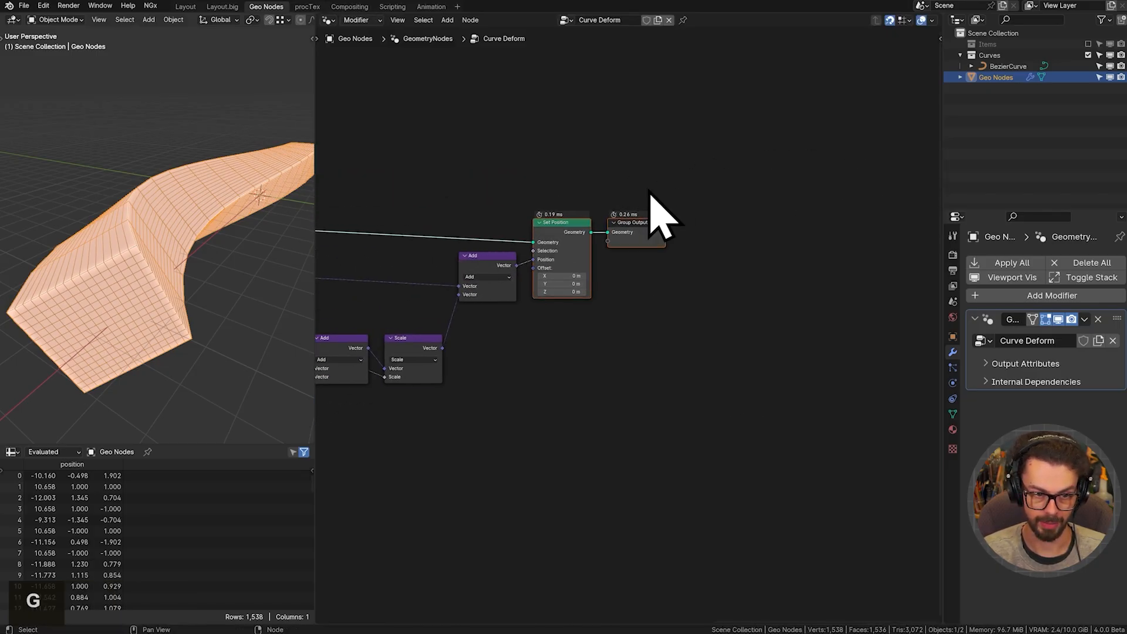
- Place the BezierCurve Object Info node directly beneath the Cube Object Info node
middle_click_drag(372, 353, 643, 346)
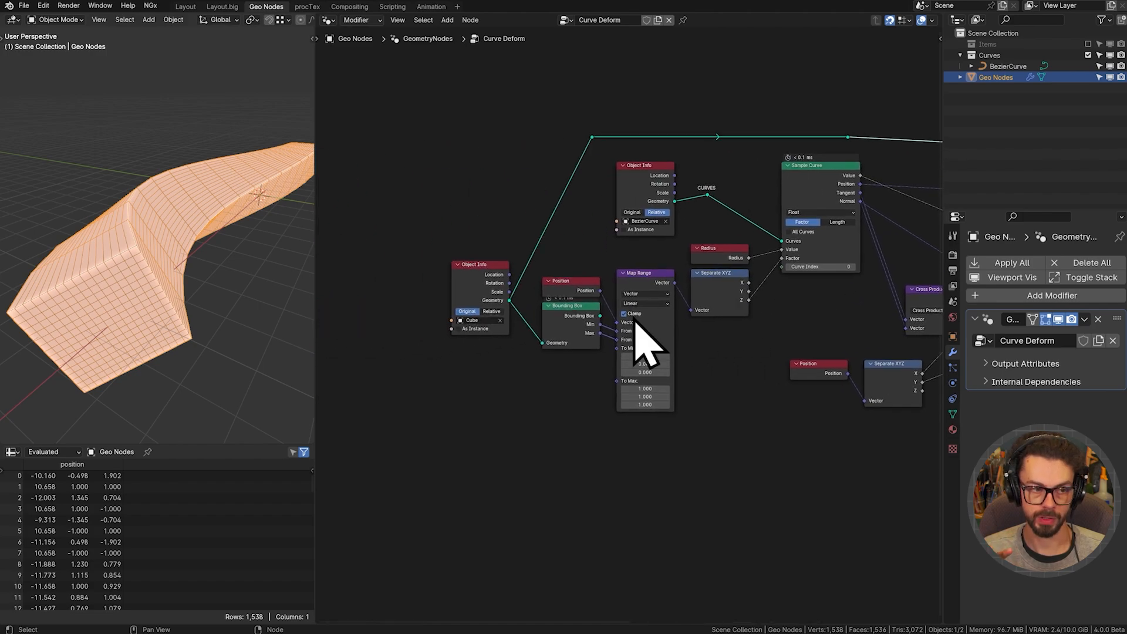
scroll(635, 322, "up", 2)
middle_click_drag(587, 320, 591, 337)
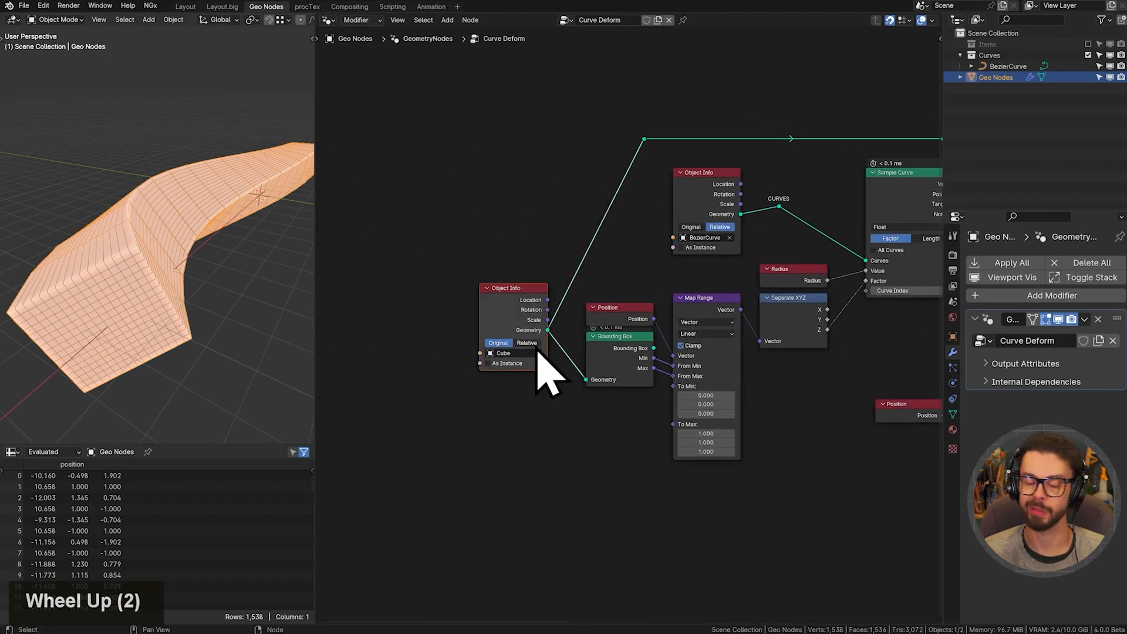
middle_click_drag(647, 280, 640, 291)
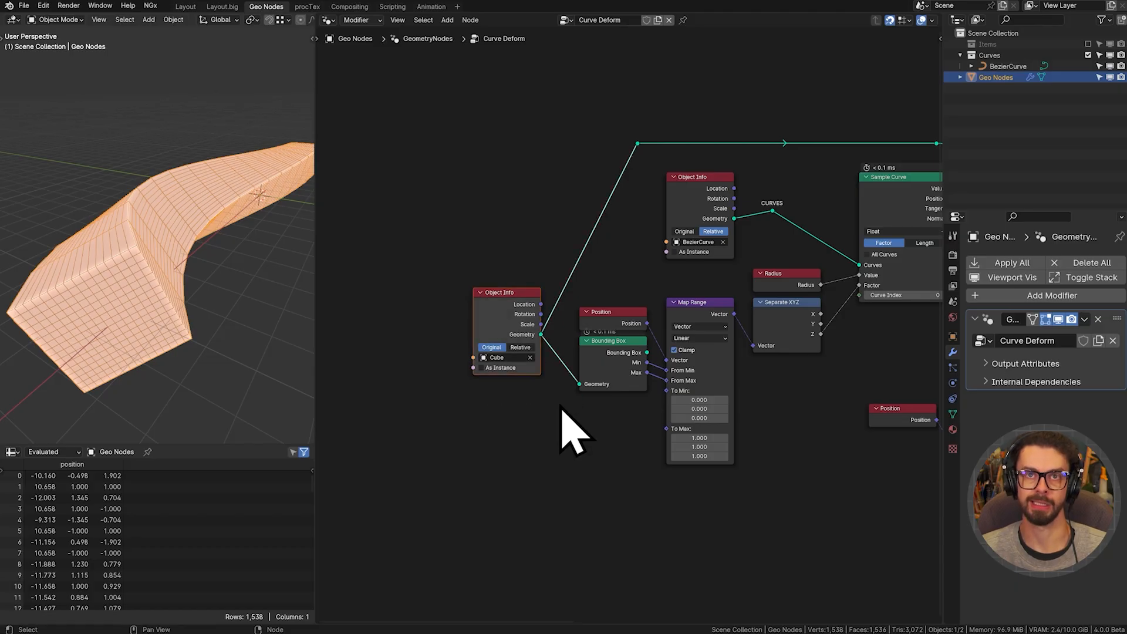
middle_click_drag(564, 342, 593, 345)
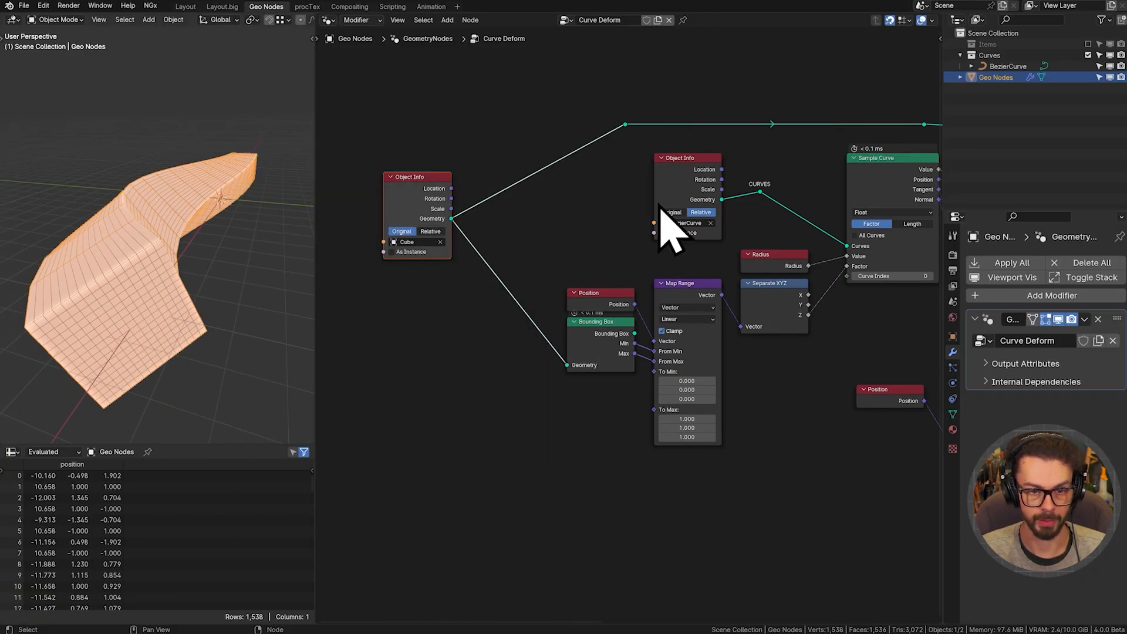
left_click_drag(685, 167, 416, 292)
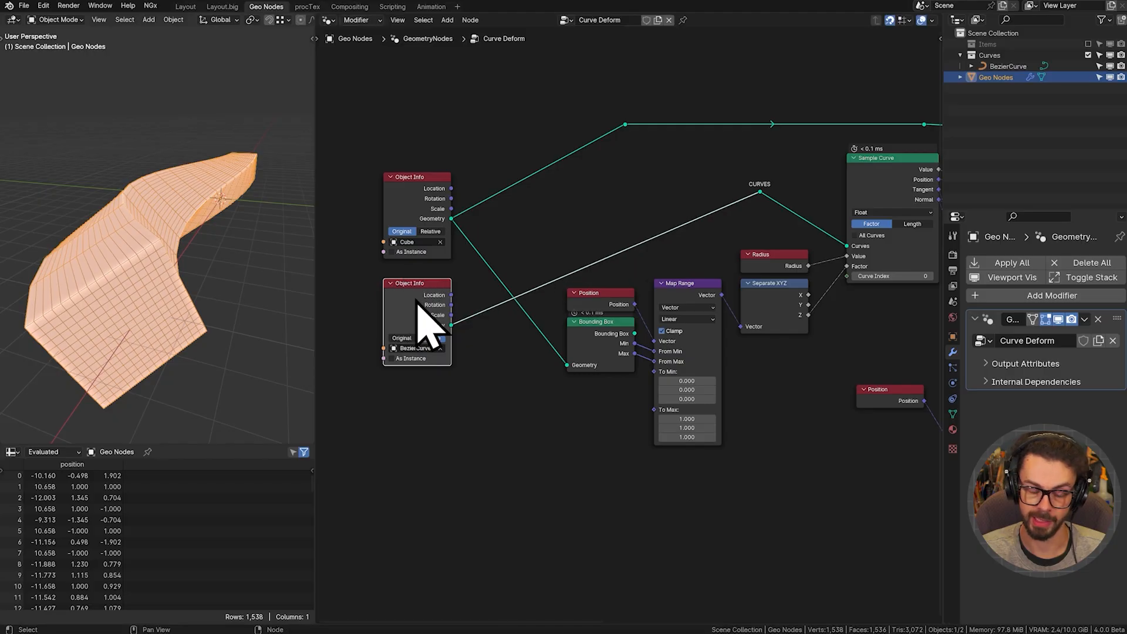
- Move Bounding Box beside the Cube Object Info node and insert reroutes on its Min and Max links before Map Range
left_click_drag(585, 346, 489, 250)
left_click(489, 250)
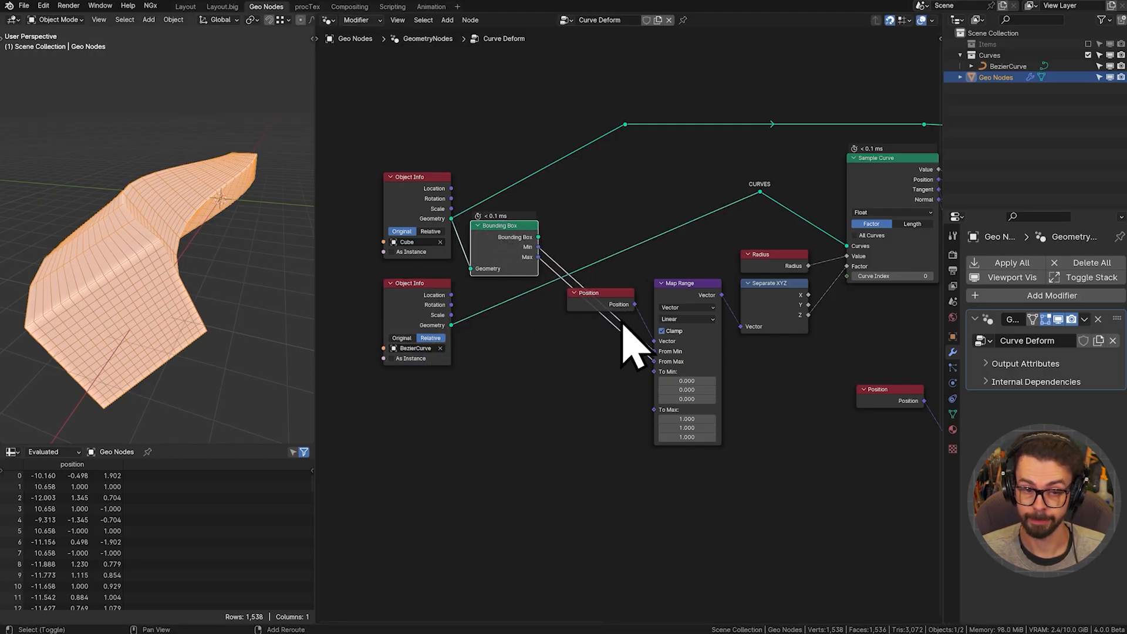
right_click_drag(624, 322, 622, 359, "shift")
key("g")
left_click(616, 394)
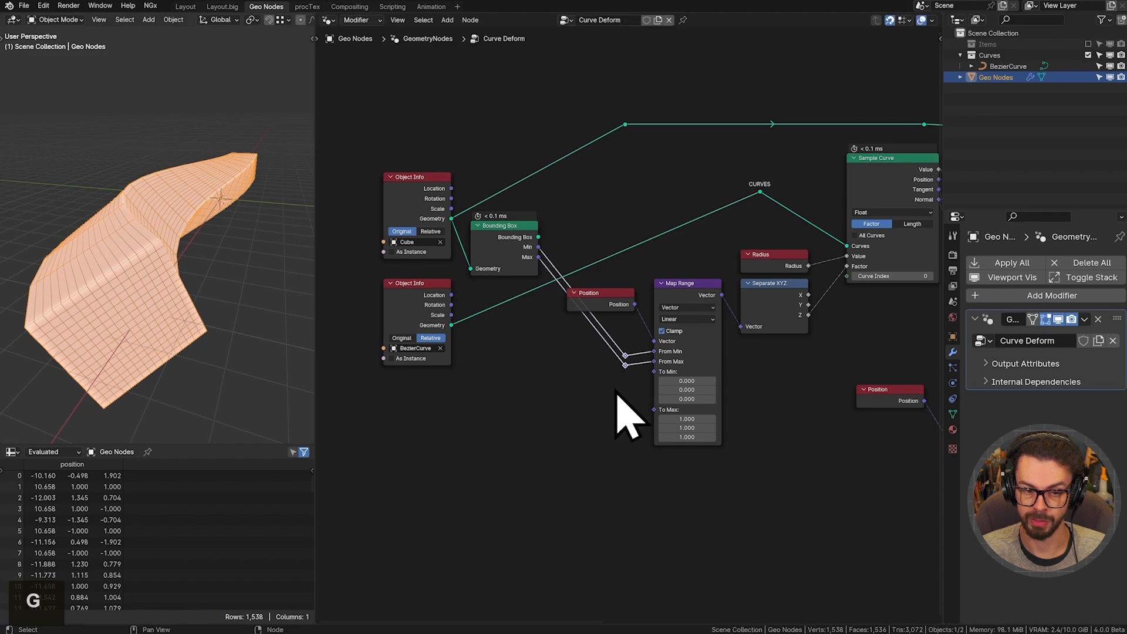
- Maximize the node editor and group the curve deformation nodes, from Position and Map Range through the final Add, into one node group
middle_click_drag(716, 289, 471, 284)
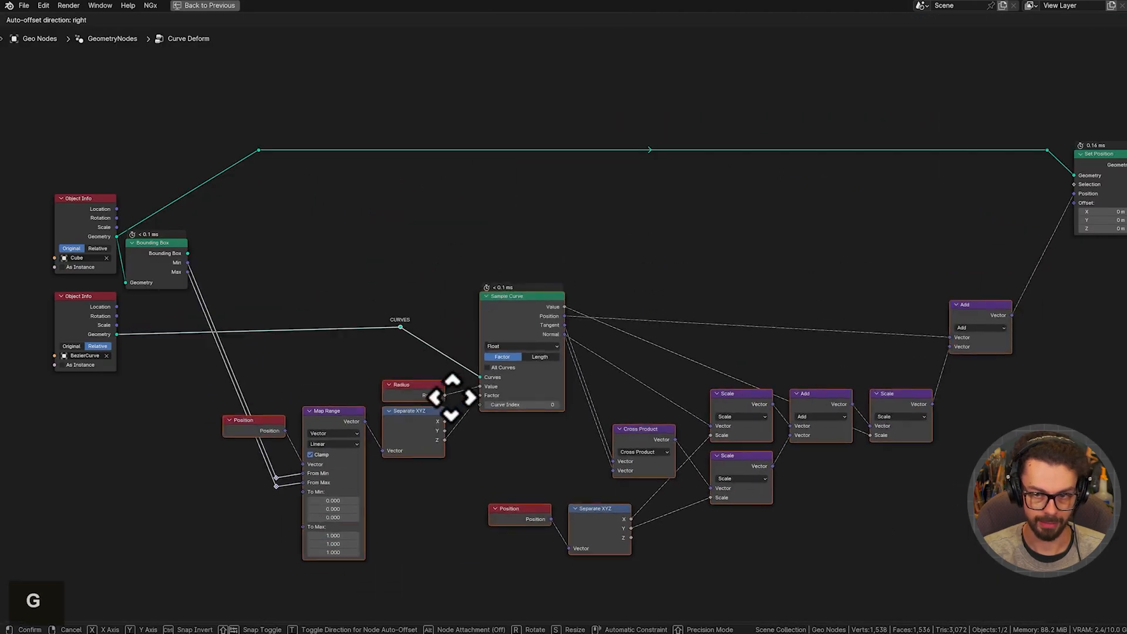
right_click(474, 361)
middle_click_drag(582, 359, 503, 363)
middle_click_drag(657, 269, 715, 258)
key("g")
right_click(320, 313)
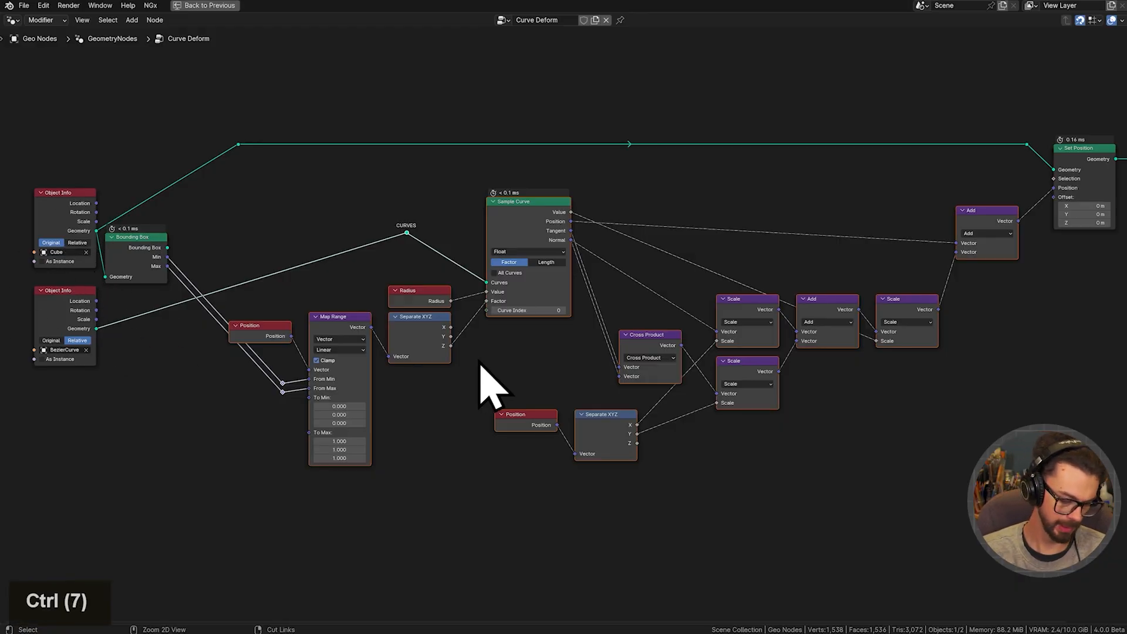
key("ctrl+g")
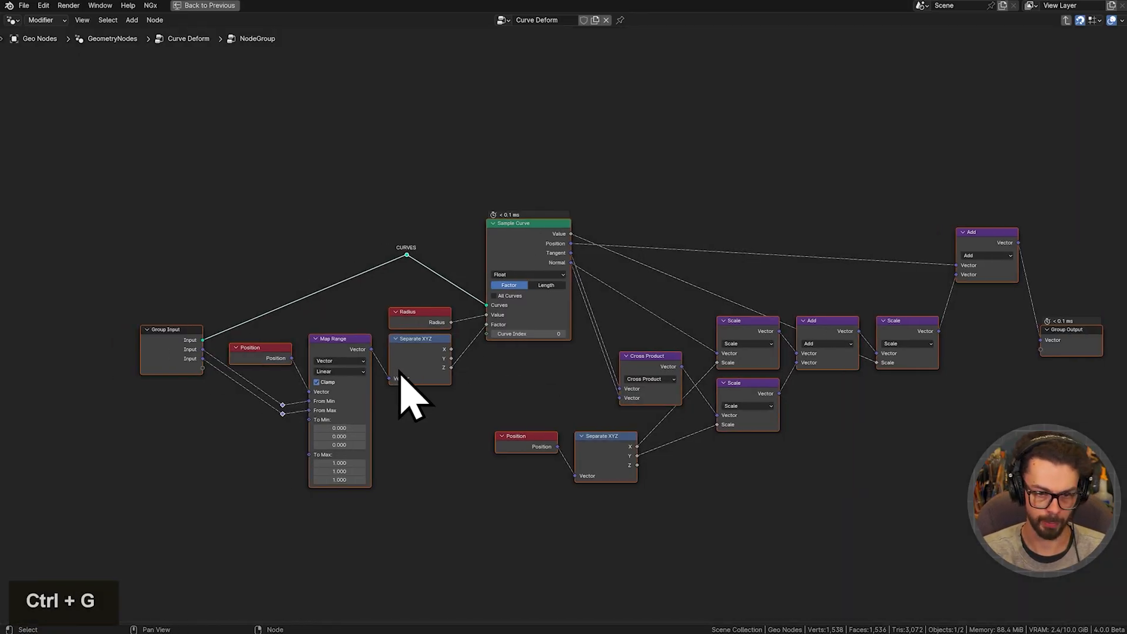
key("Tab")
key("Tab")
key("Tab")
- Rearrange the Object Info, Bounding Box, node group, Set Position and Group Output nodes compactly around the new group
left_click_drag(42, 140, 306, 451)
key("g")
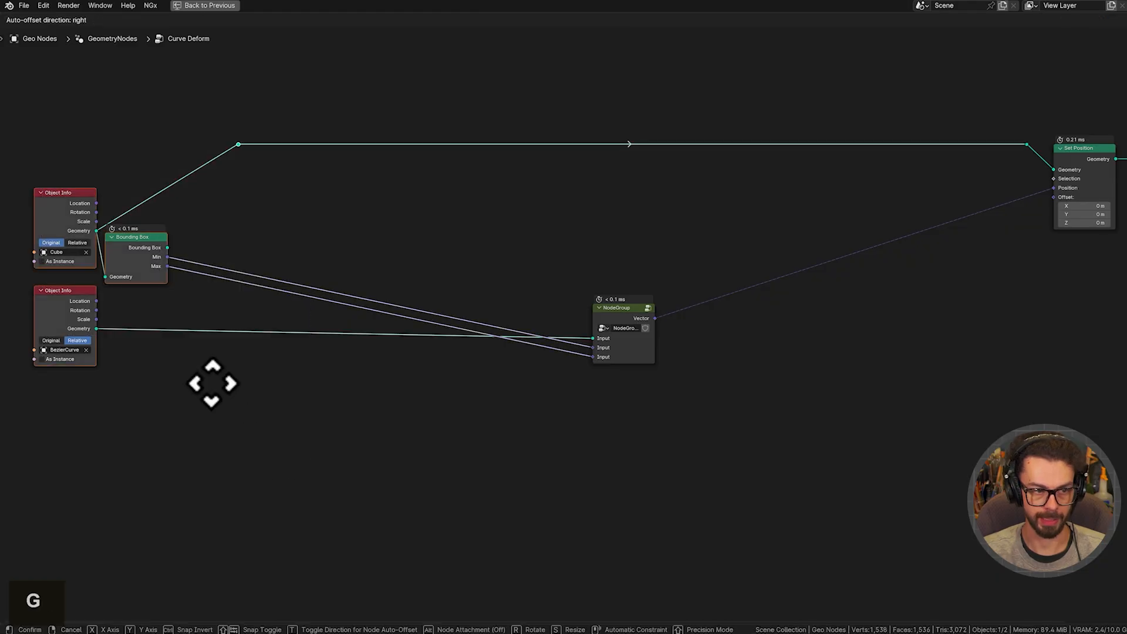
left_click(519, 401)
left_click_drag(591, 259, 704, 404)
key("g")
left_click(696, 303)
left_click_drag(976, 94, 1126, 246)
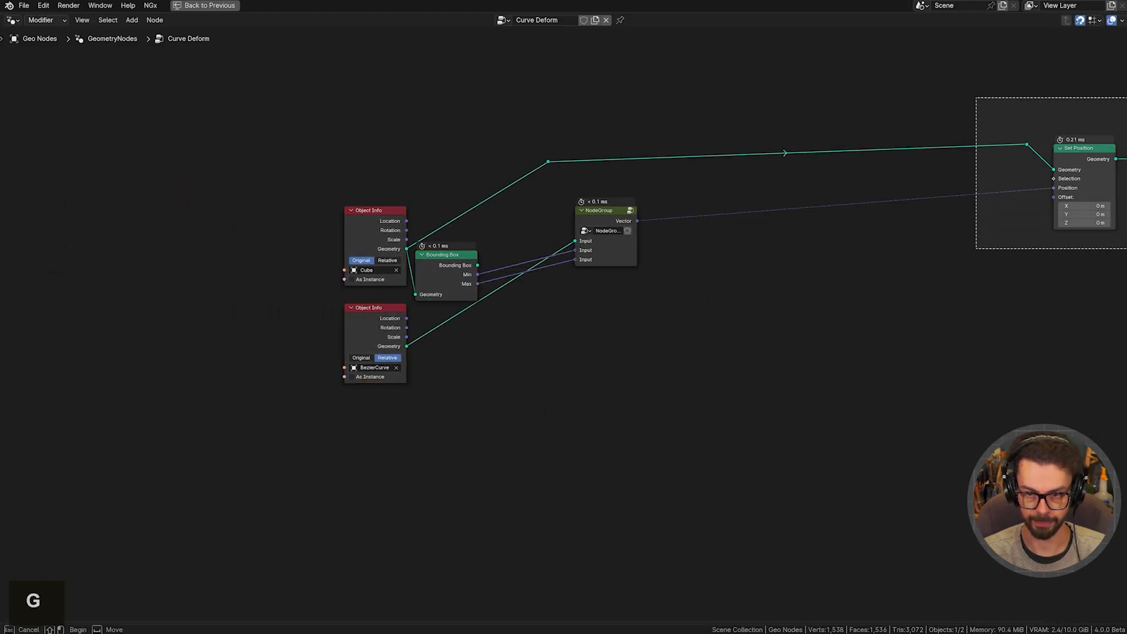
key("g")
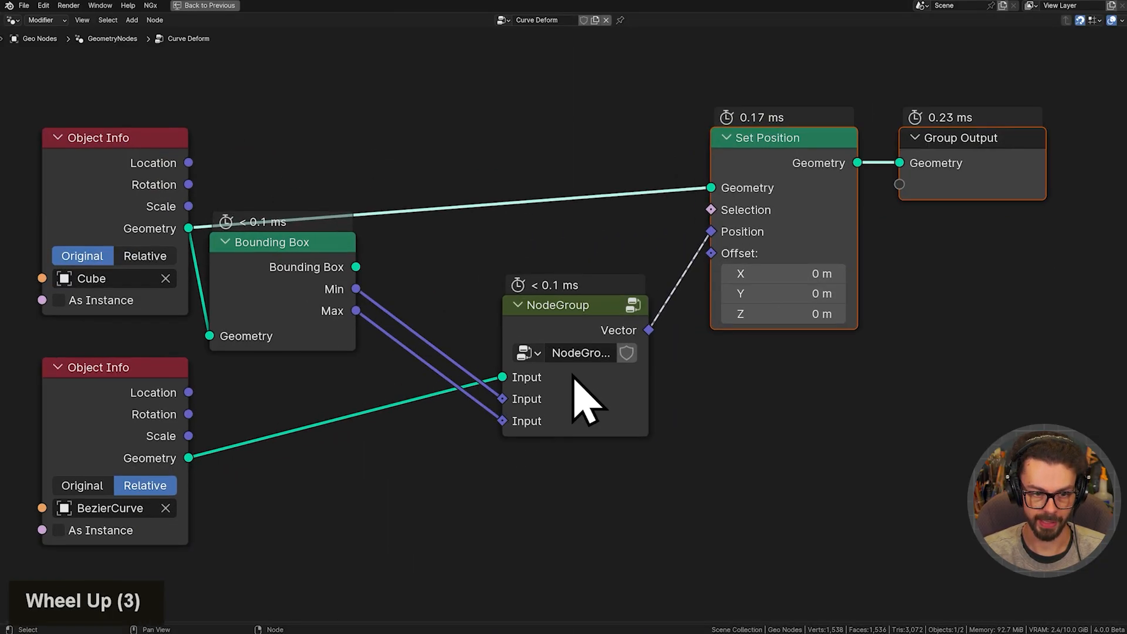
- Rename the node group as "Curve Deform Grouped" and widen its node enough to fit the full name
double_click(581, 358)
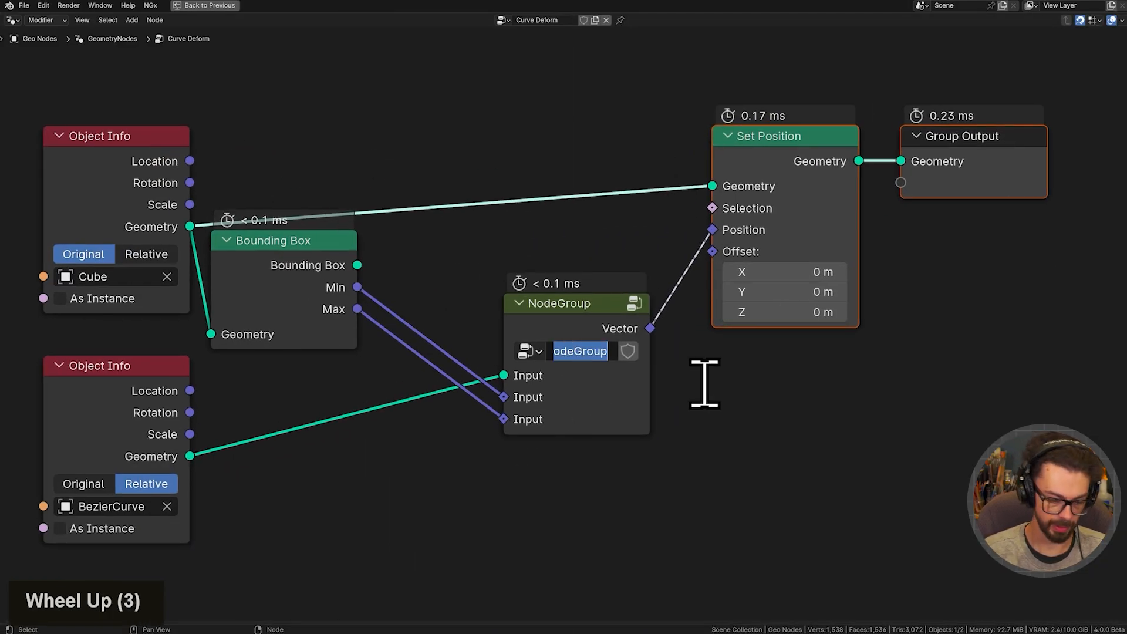
type("Curve Deform")
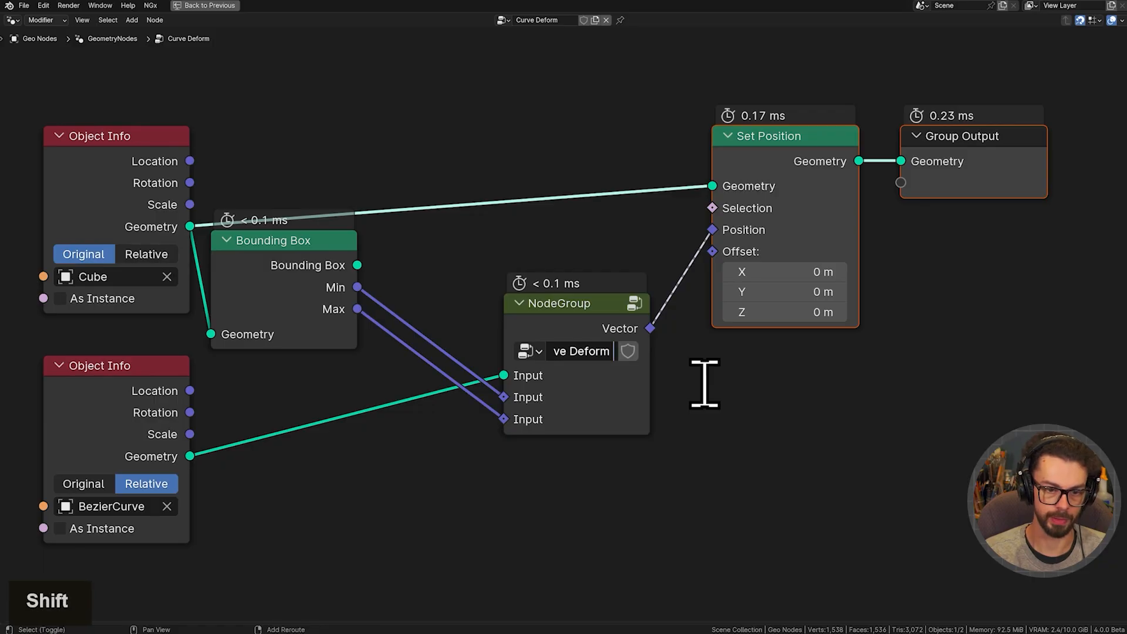
type(" Grouped")
key("Return")
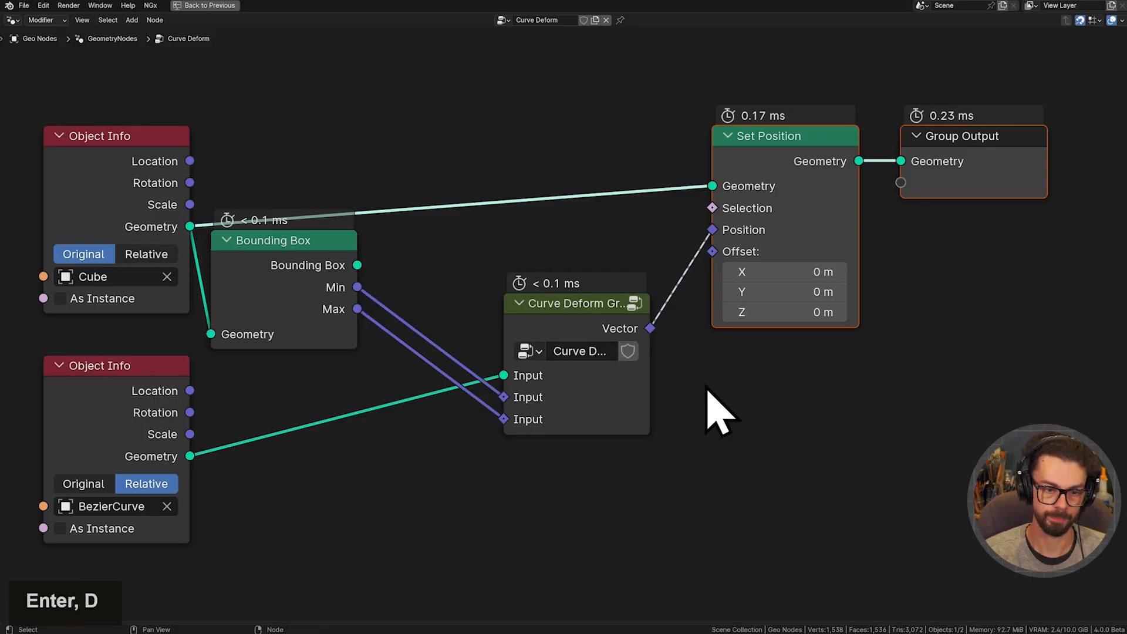
left_click_drag(505, 329, 428, 322)
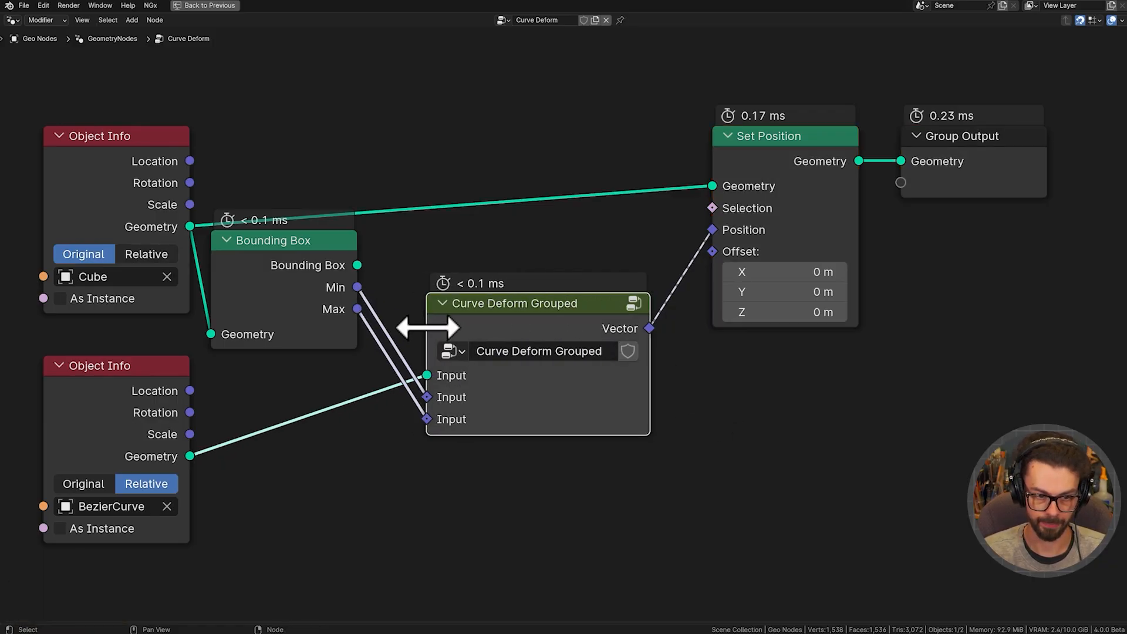
left_click_drag(528, 301, 537, 260)
- Open the Curve Deform Grouped node group for editing
key("Tab")
scroll(646, 369, "up", 4)
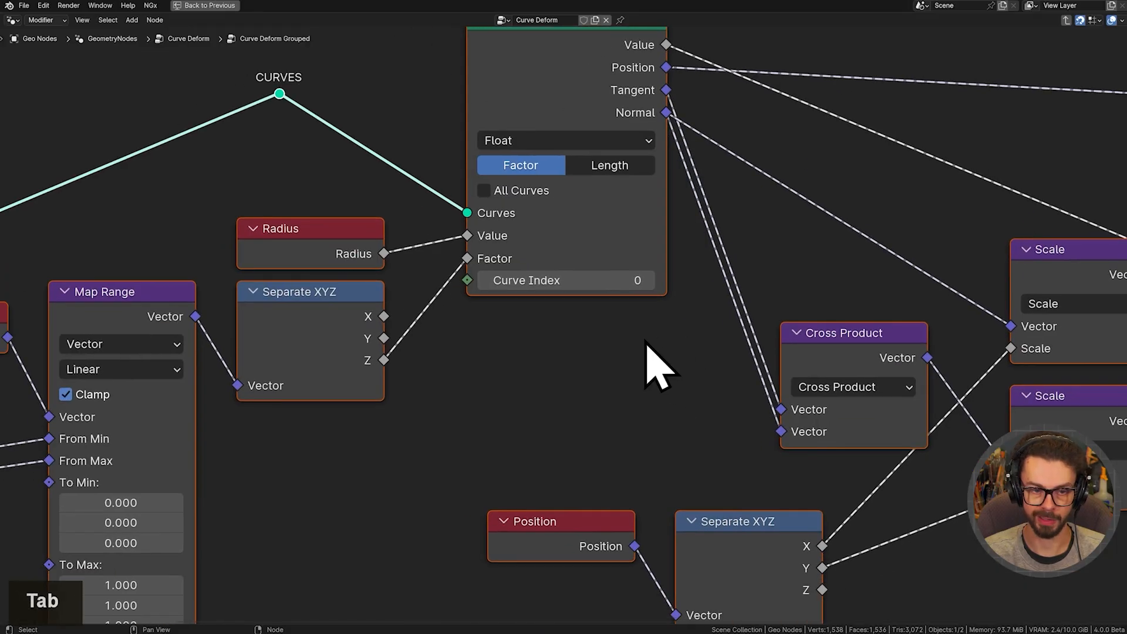
key("shift+a")
type("acc")
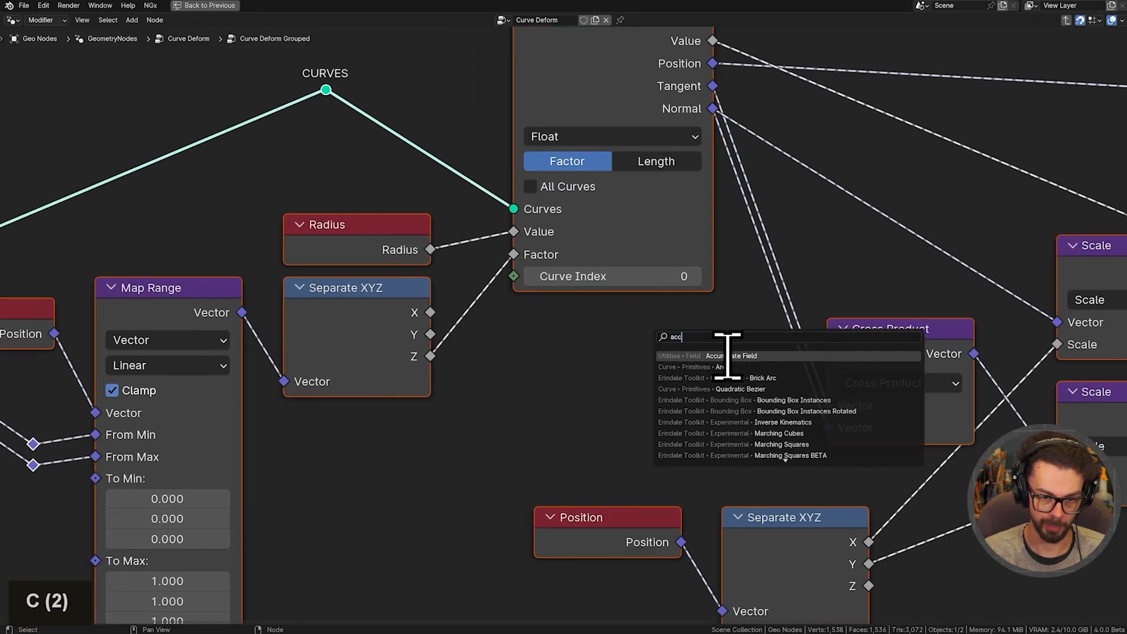
key("Return")
left_click(521, 298)
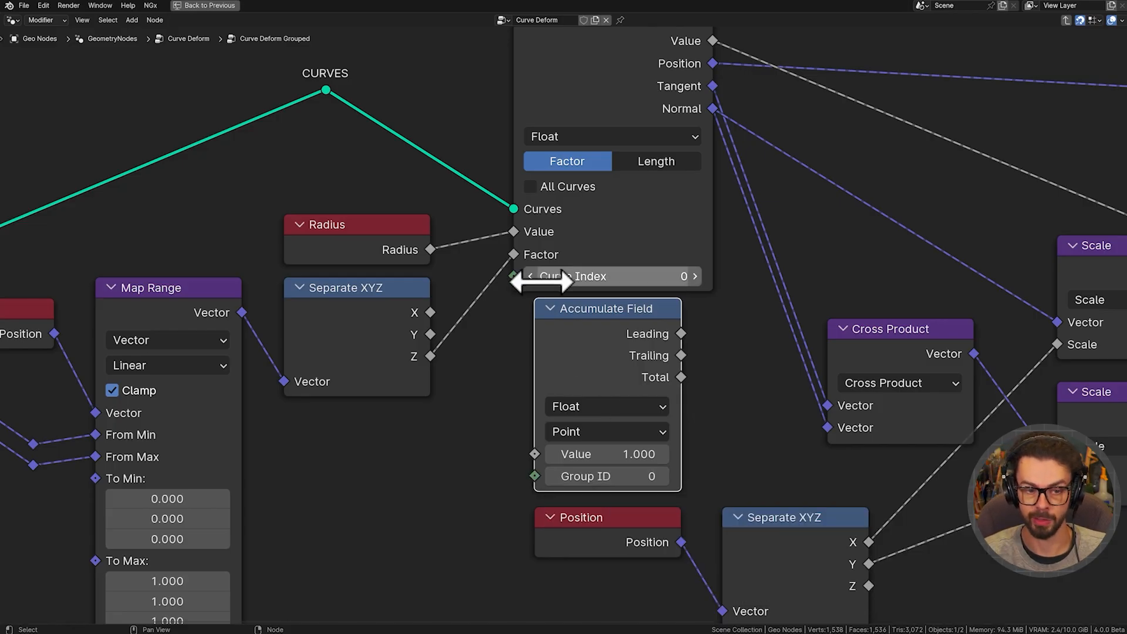
key("x")
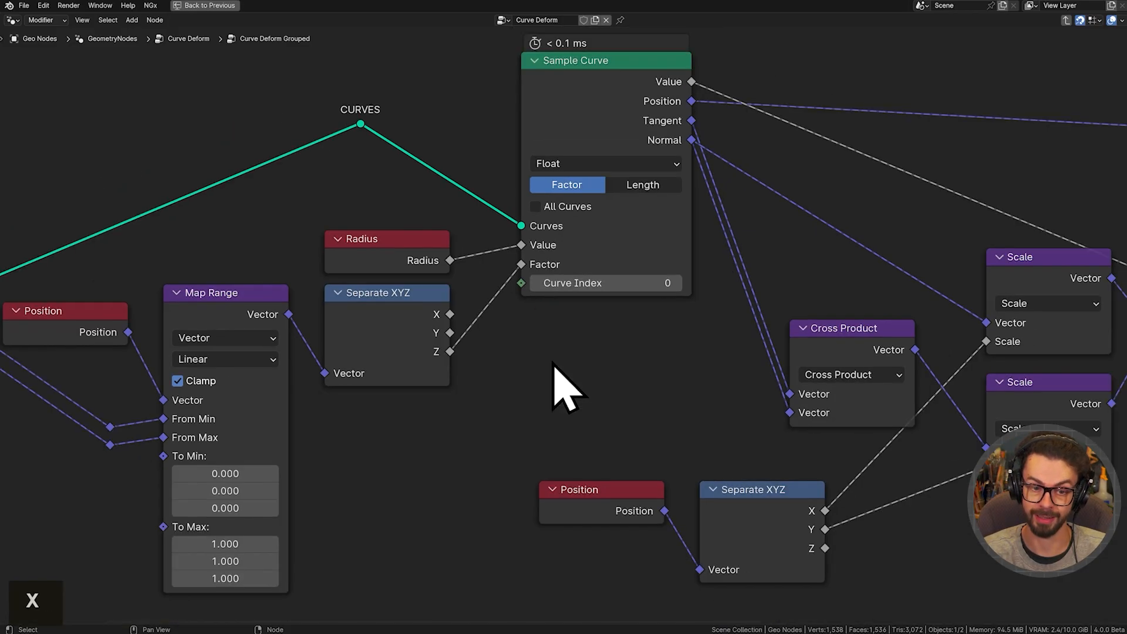
- Expose Sample Curve's Curve Index as a new group input and rename that input "Group ID"
scroll(554, 389, "down", 1)
middle_click_drag(553, 390, 743, 443)
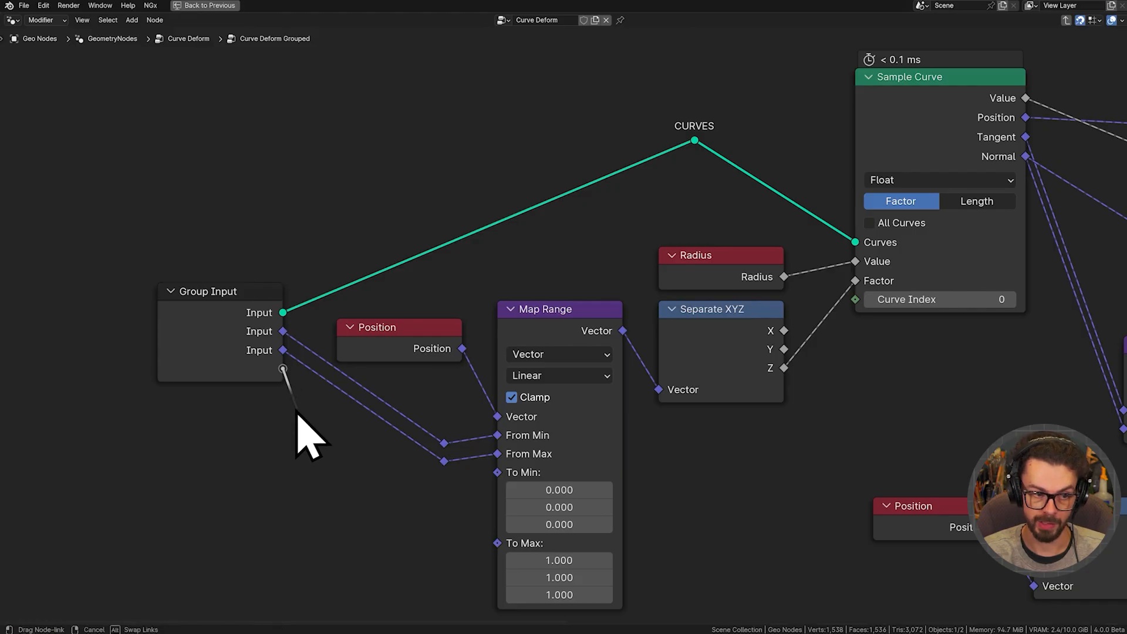
left_click_drag(282, 369, 858, 301)
key("n")
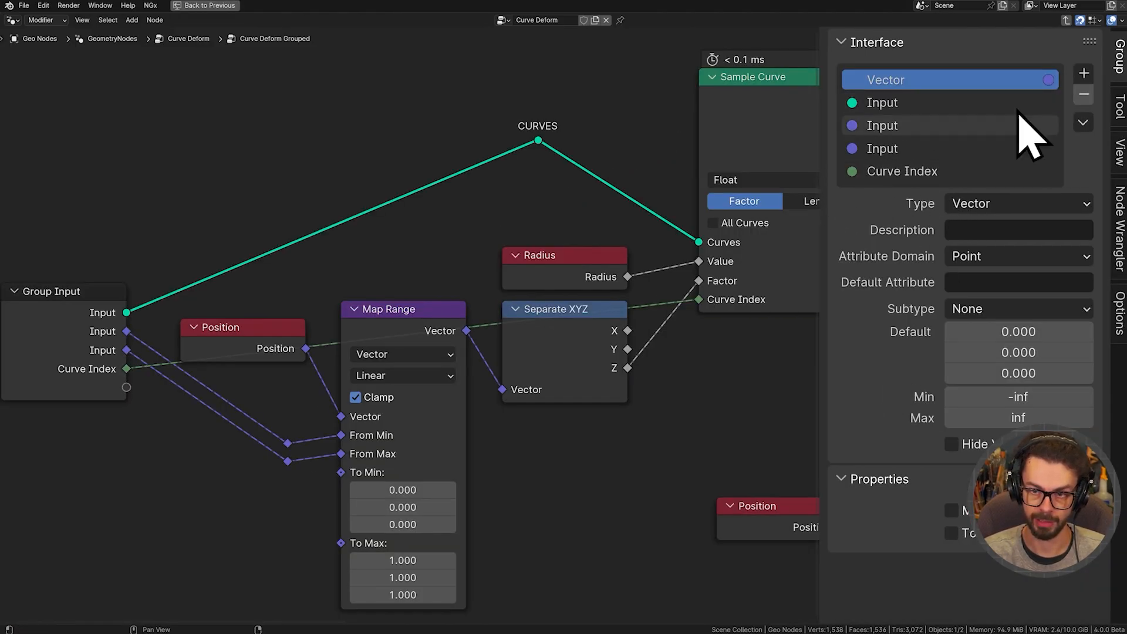
left_click_drag(817, 156, 711, 129)
double_click(806, 170)
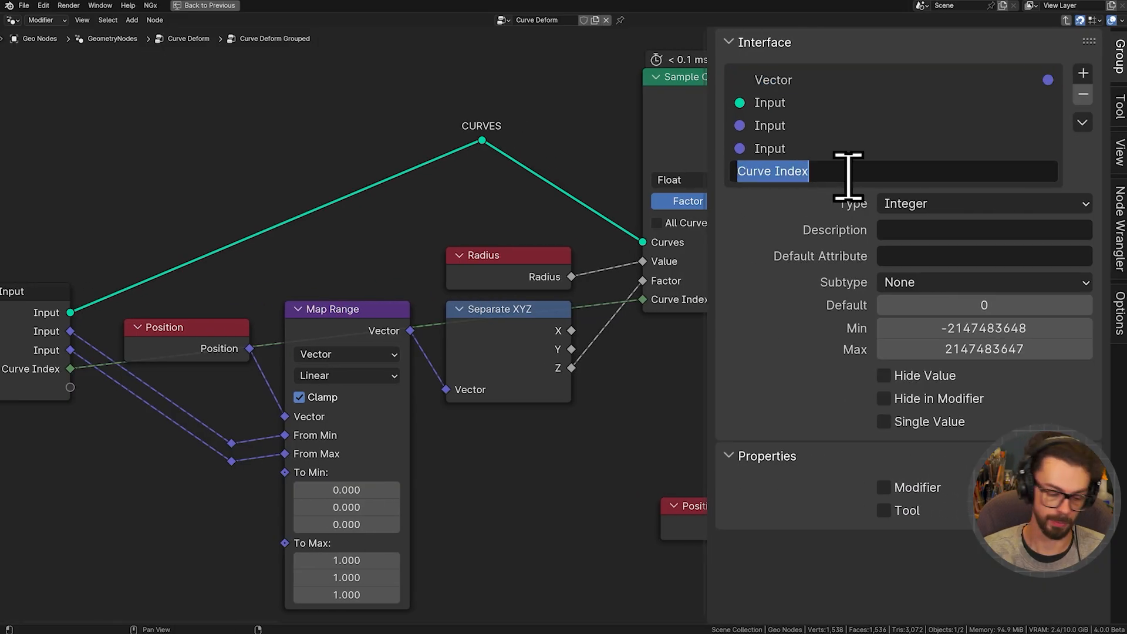
type("Group ID")
key("Return")
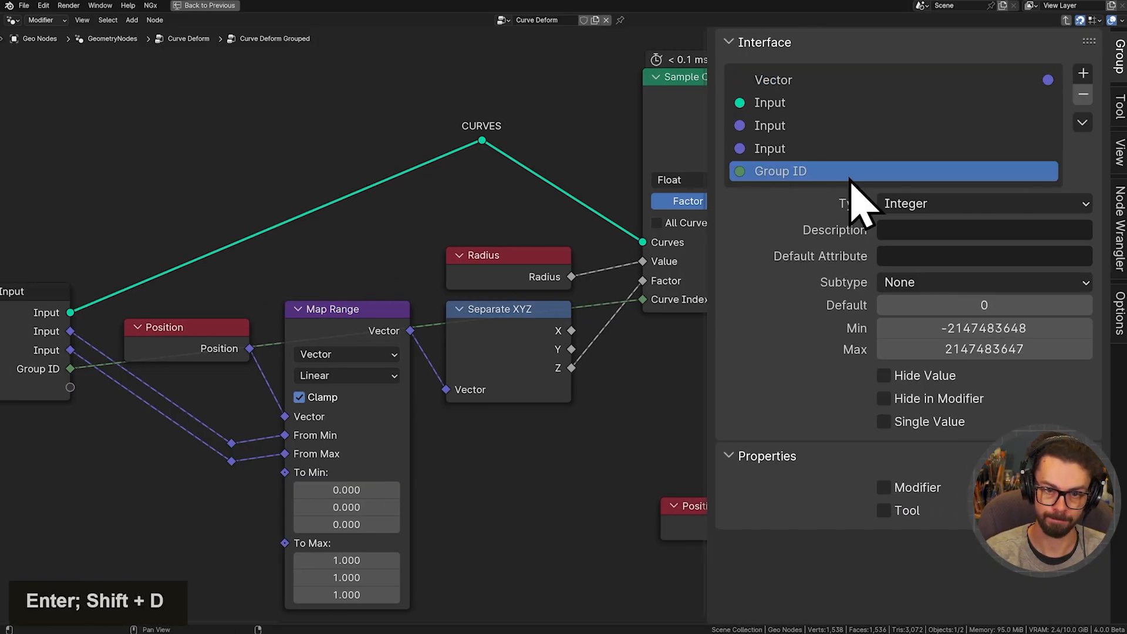
- Rename the group's two vector inputs "Min" and "Max" in the order they feed Map Range
middle_click_drag(346, 285, 421, 222)
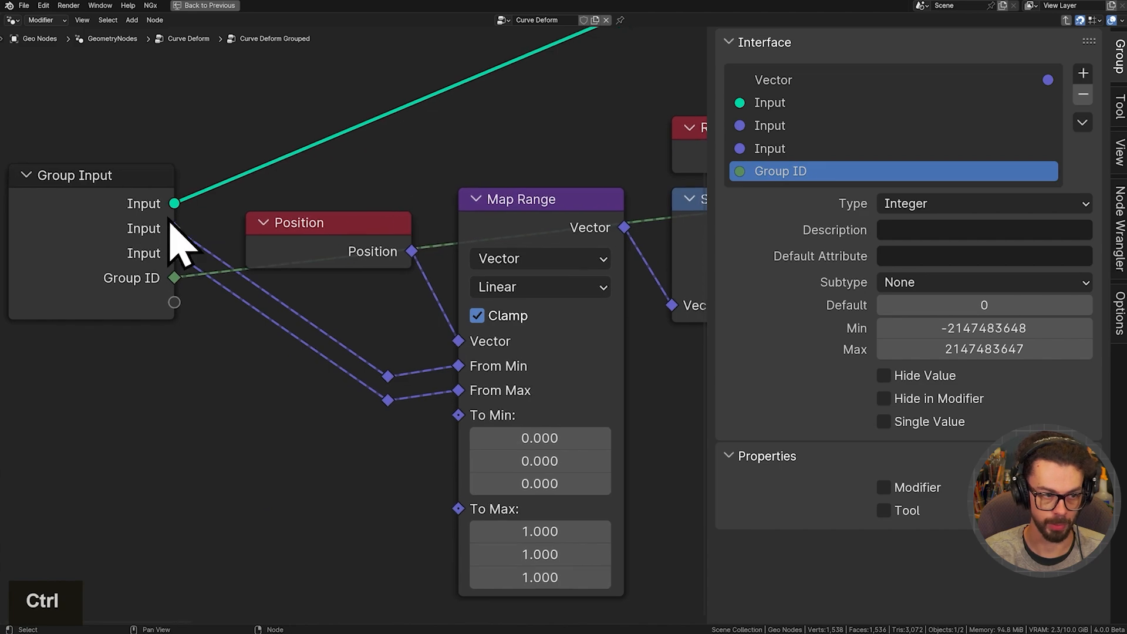
double_click(786, 125)
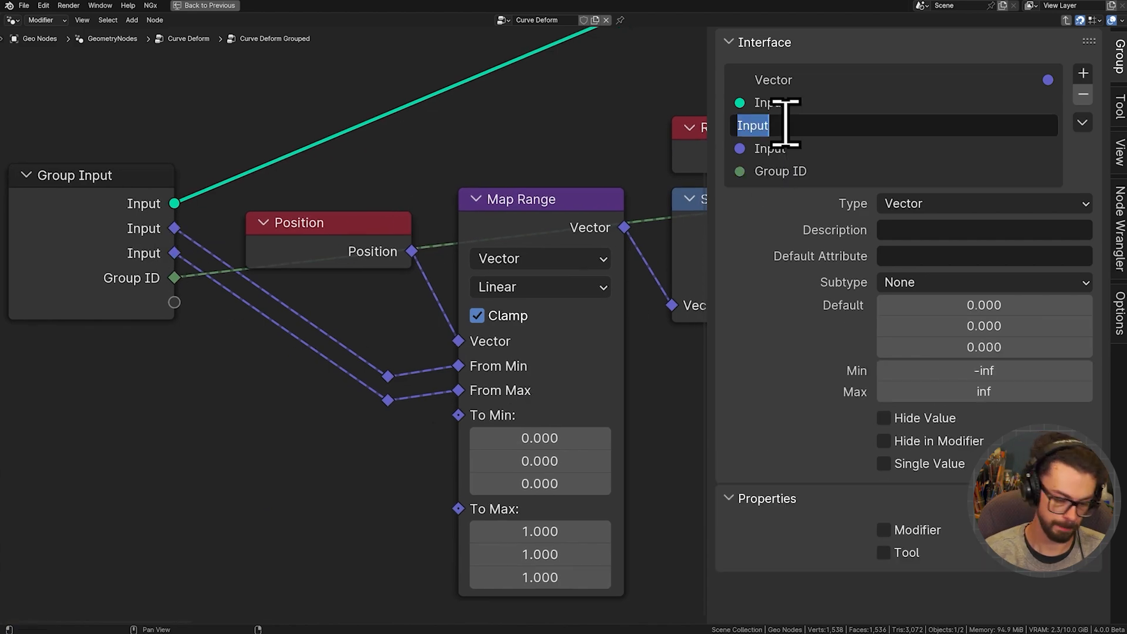
type("Min")
key("Return")
double_click(790, 148)
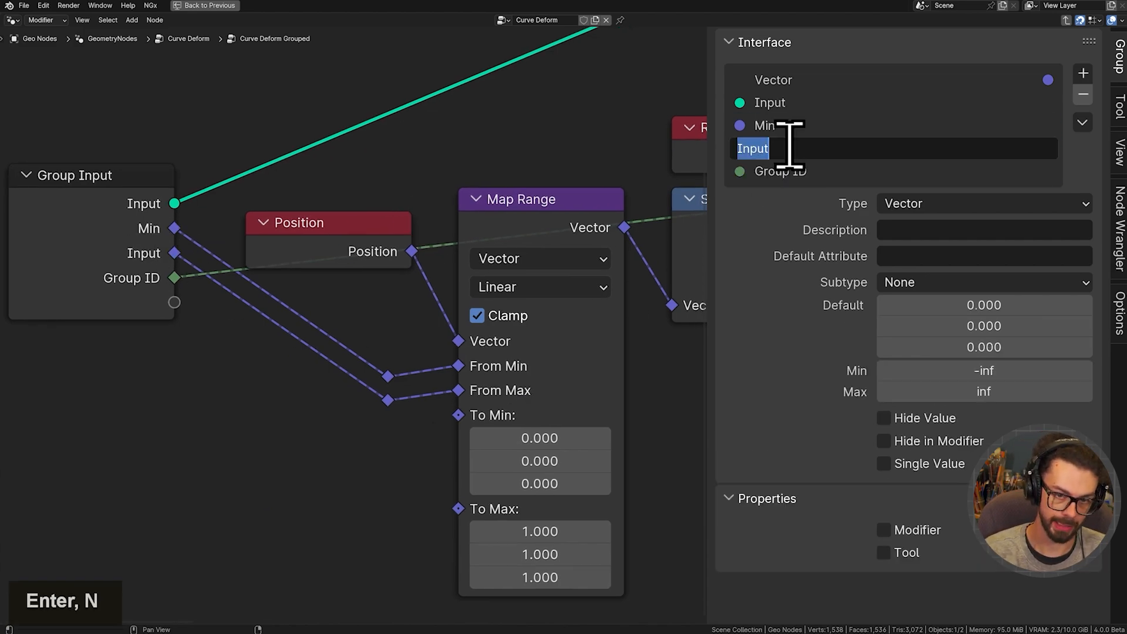
type("Max")
key("Return")
- Rename the group's geometry input "Curves"
left_click(790, 103)
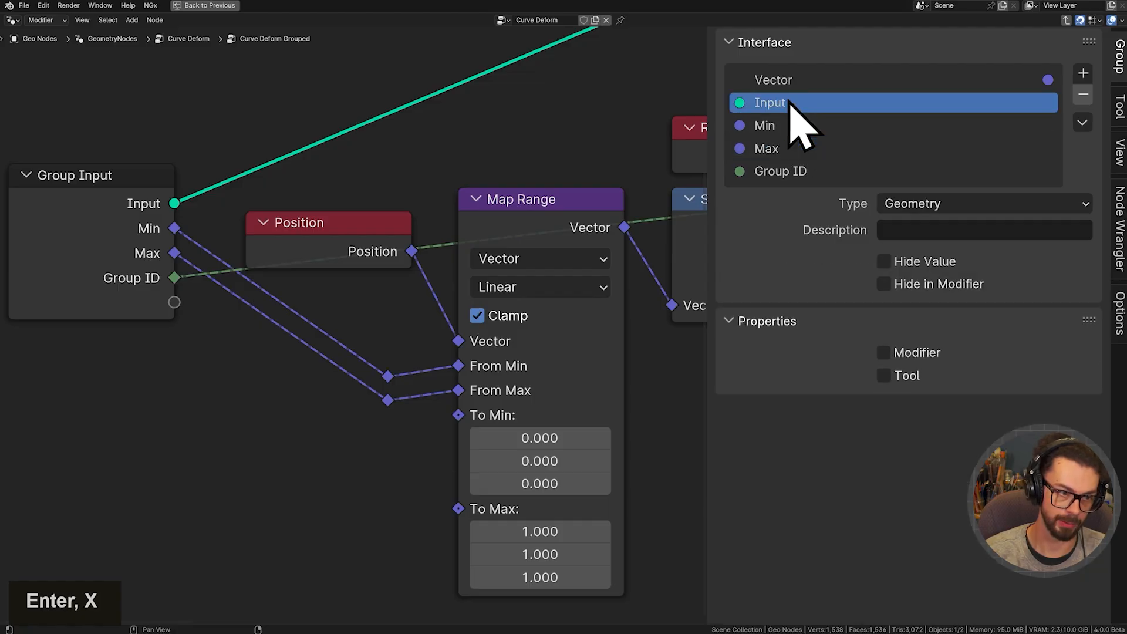
double_click(790, 102)
type("Curves")
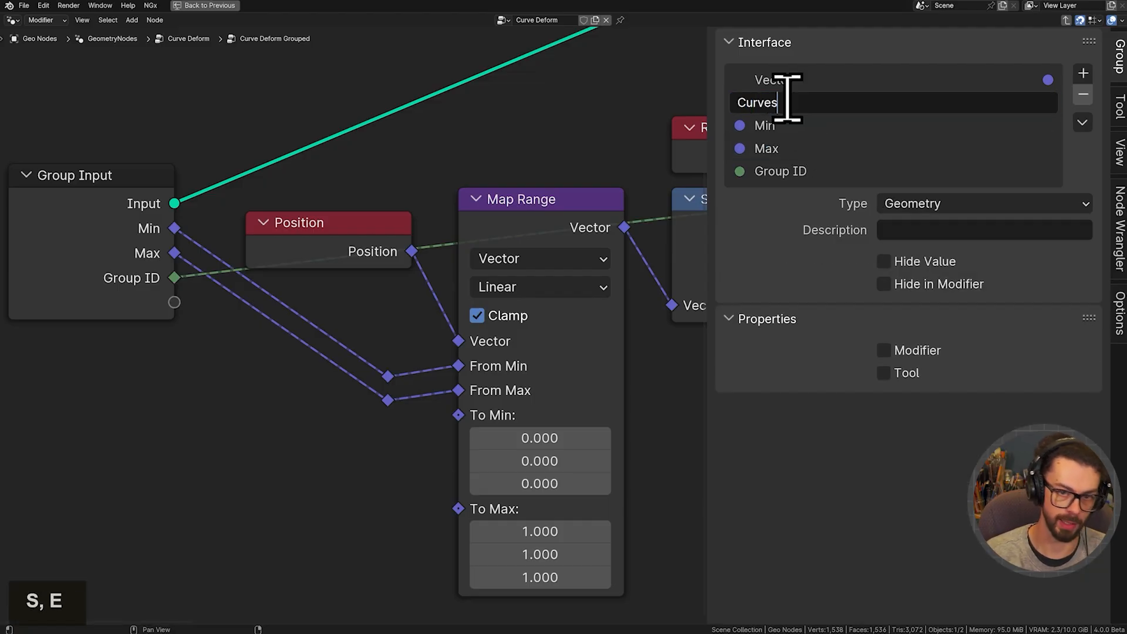
key("Return")
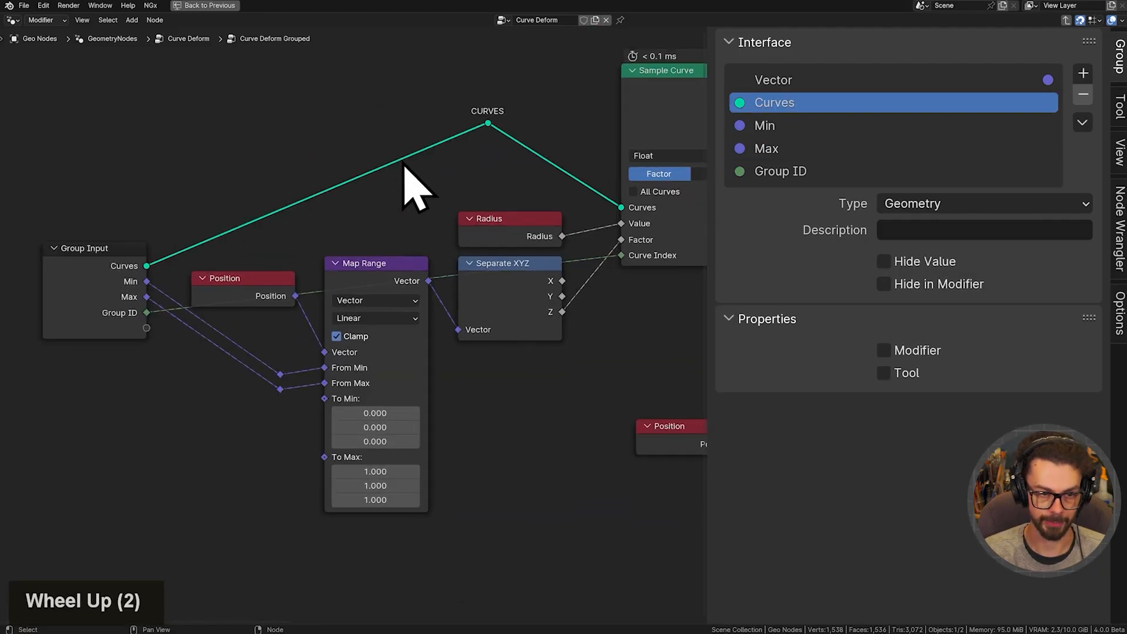
- Dissolve the CURVES reroute while keeping its link, and move Group Input so the Curves link runs straight to Sample Curve
scroll(452, 176, "up", 2)
left_click_drag(385, 84, 533, 164)
key("ctrl+x")
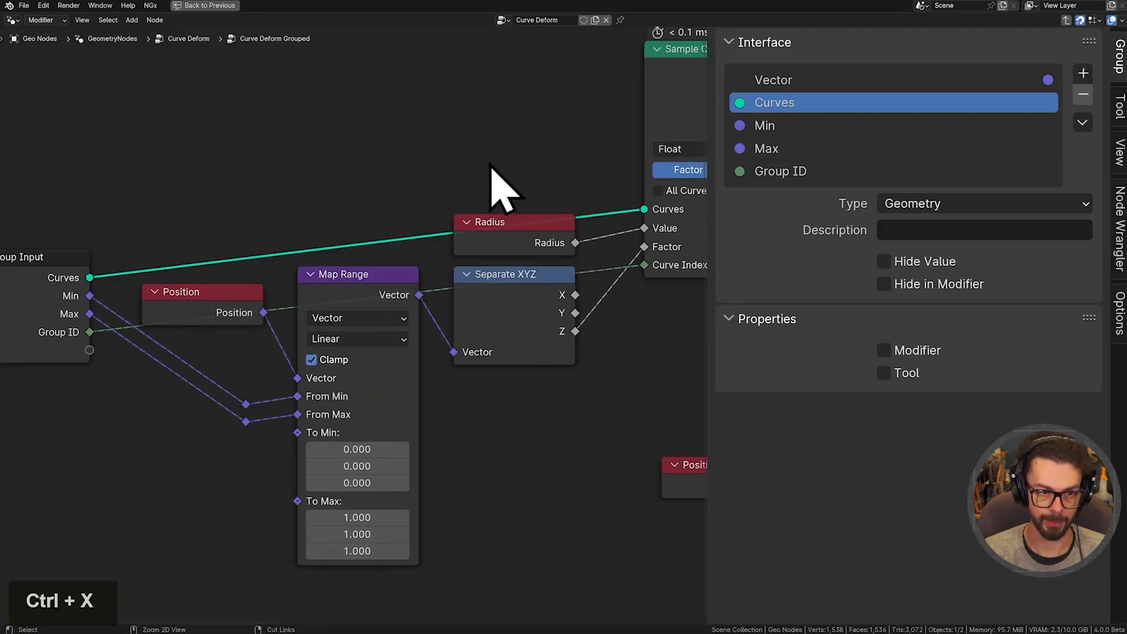
key("g")
left_click(88, 259)
scroll(440, 193, "down", 1)
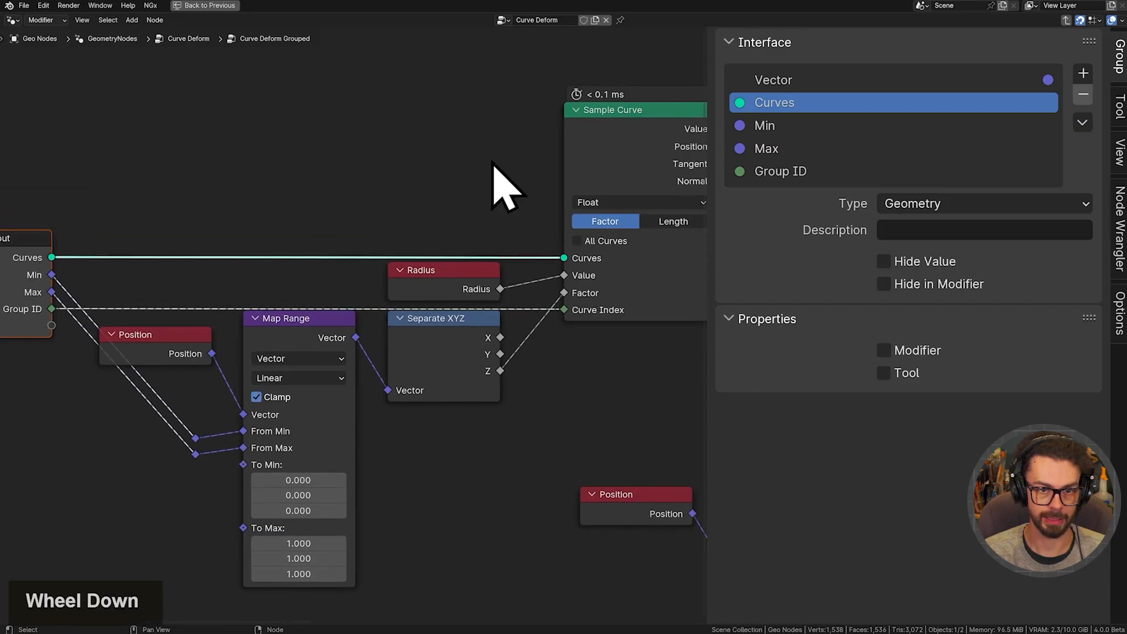
key("n")
scroll(411, 258, "up", 2)
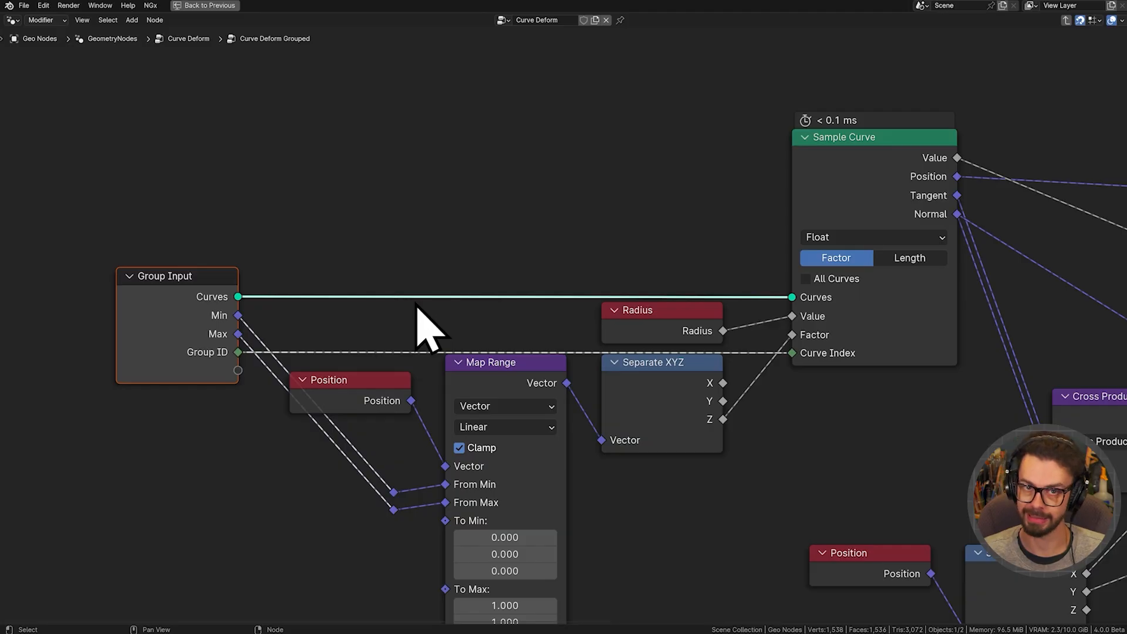
- Insert a Realize Instances node on the Curves link before Sample Curve and place it just above the Radius node
left_click(405, 282)
key("shift+a")
left_click(442, 212)
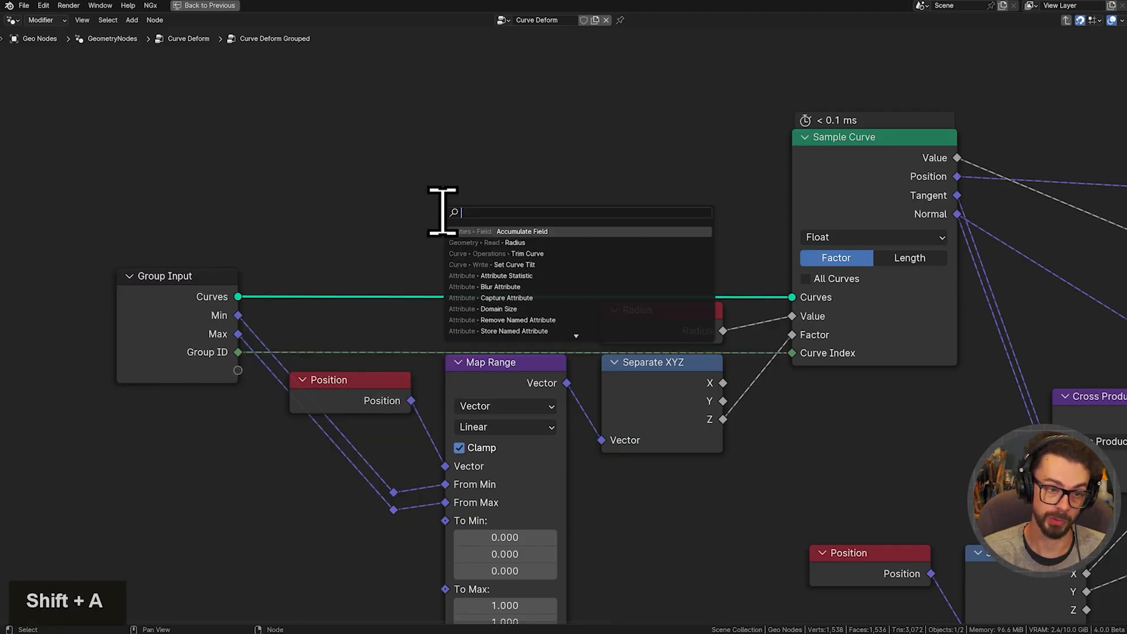
type("real")
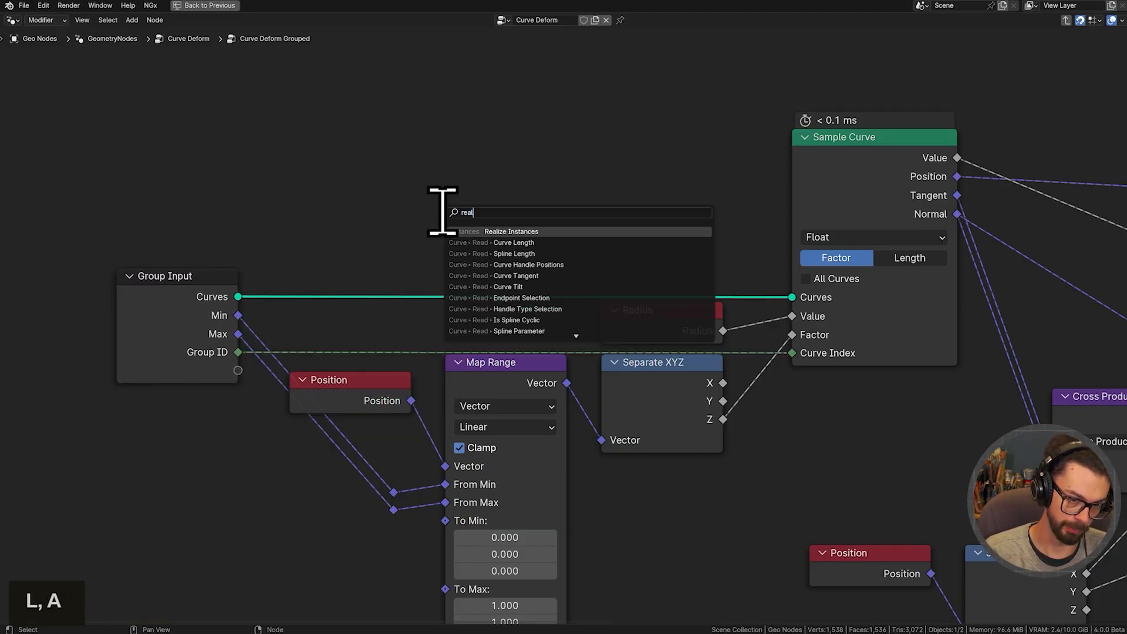
key("Return")
left_click(422, 252)
key("g")
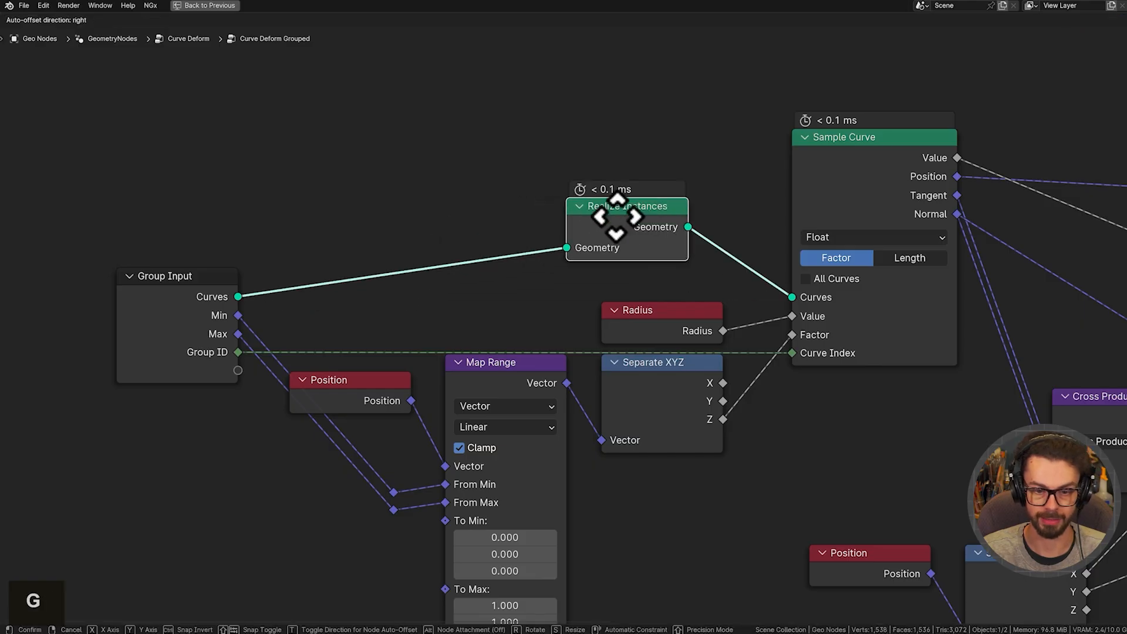
left_click(650, 234)
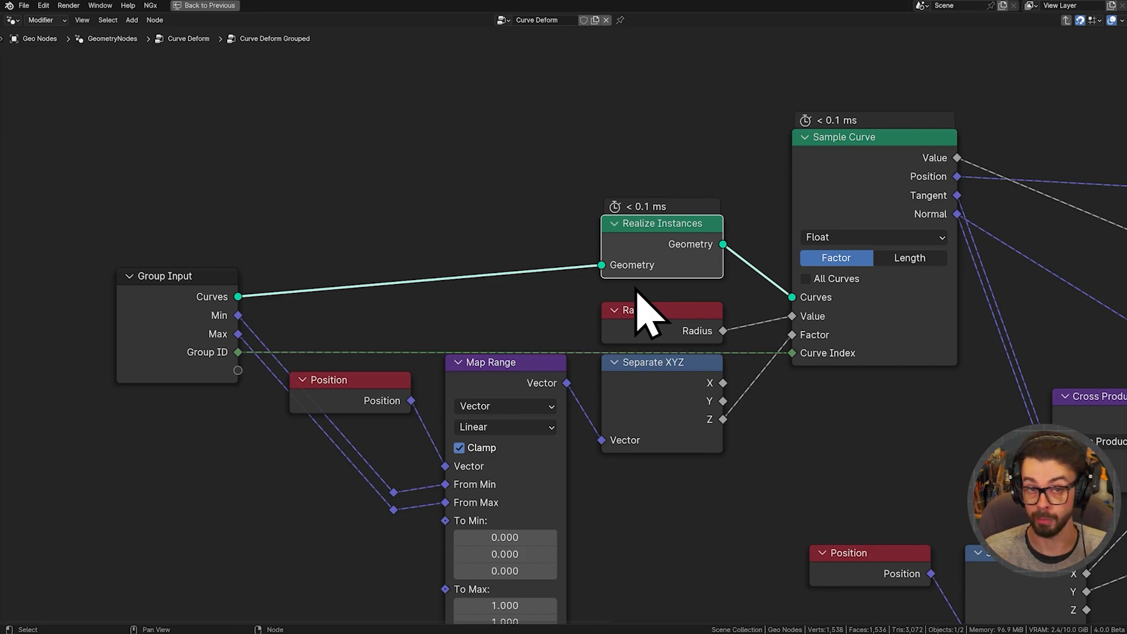
key("g")
left_click(670, 264)
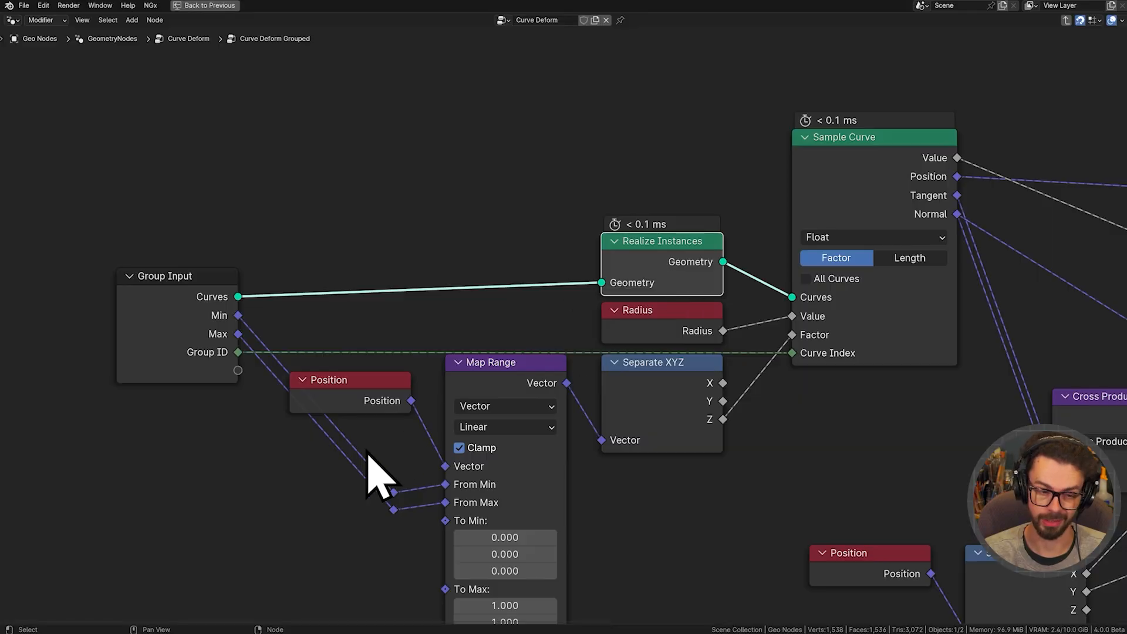
- Dissolve the two reroutes before Map Range, move Group Input closer, and place the Position node directly beneath it
left_click_drag(356, 451, 397, 537)
key("ctrl+x")
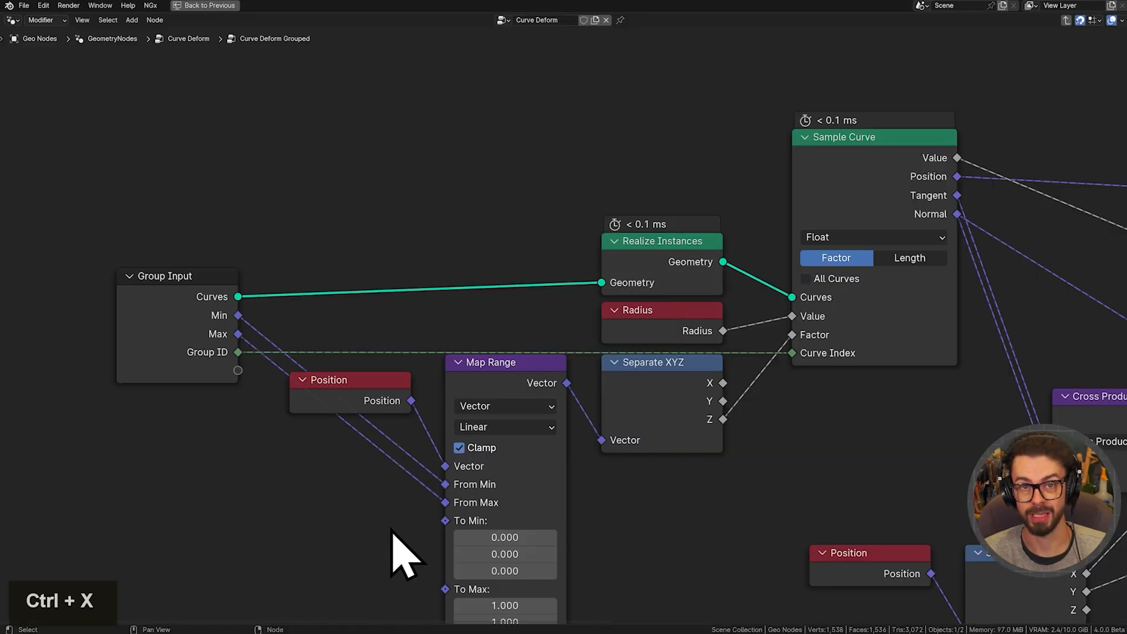
left_click_drag(327, 390, 281, 467)
left_click_drag(189, 329, 291, 324)
left_click_drag(299, 468, 280, 414)
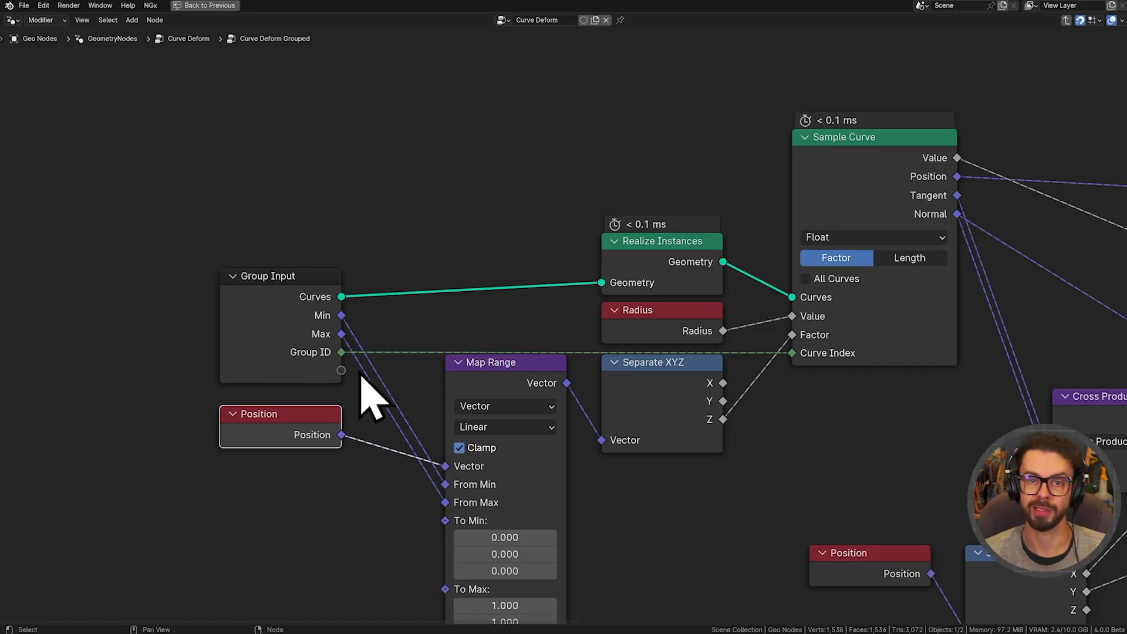
middle_click_drag(475, 314, 472, 316)
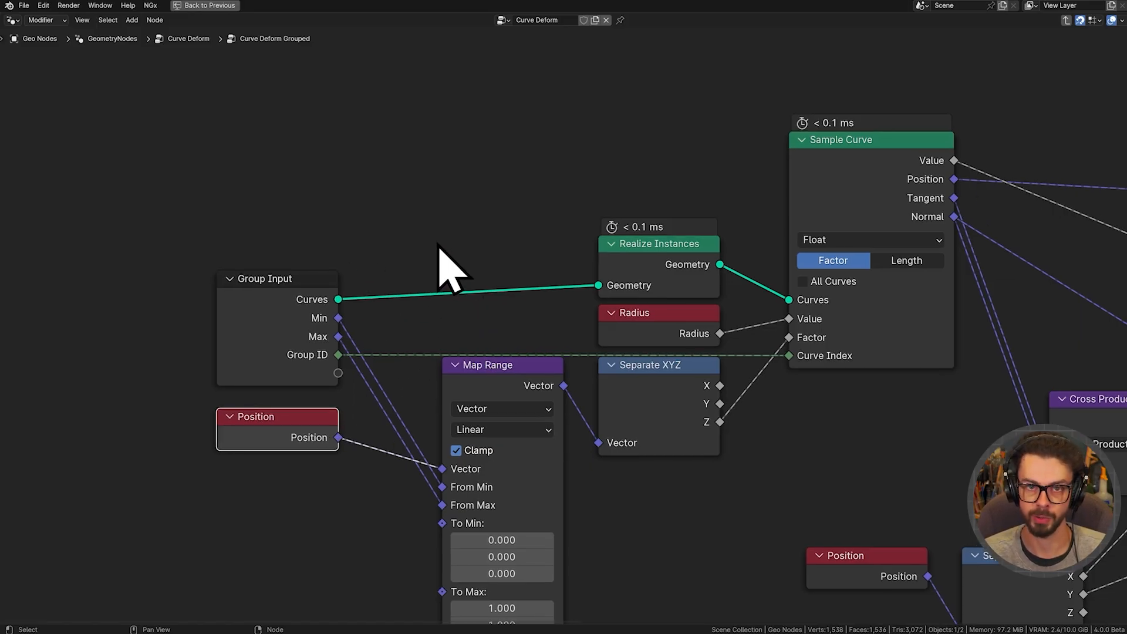
- Exit the node group and mute the links feeding the Curves, Min and Max inputs of Curve Deform Grouped
key("Tab")
scroll(573, 333, "up", 5)
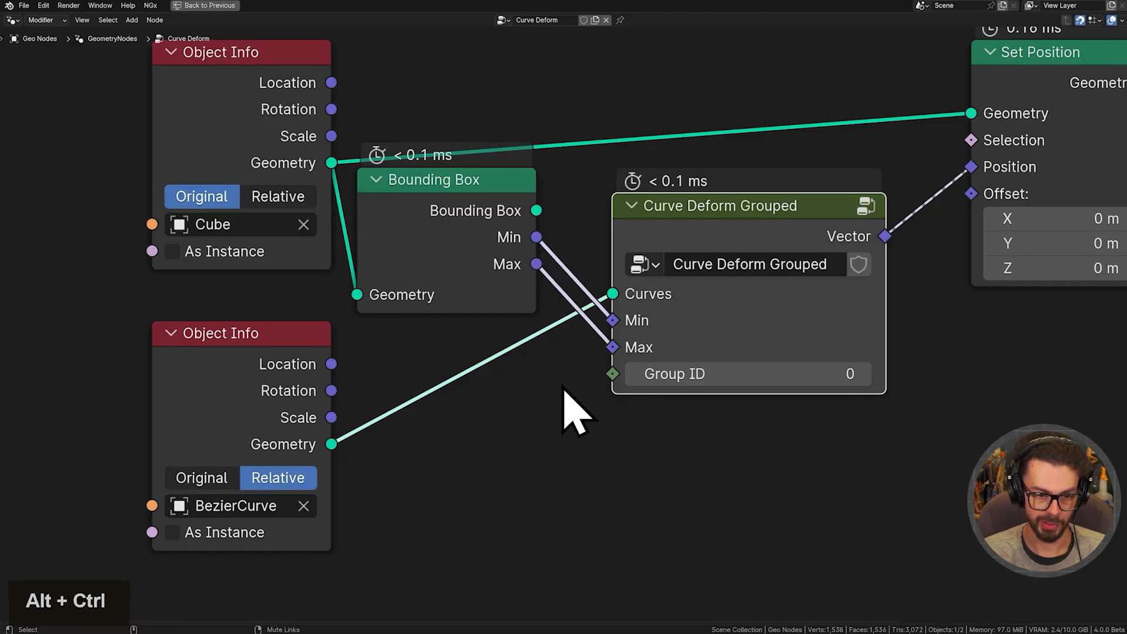
right_click_drag(562, 387, 587, 238, "ctrl+alt")
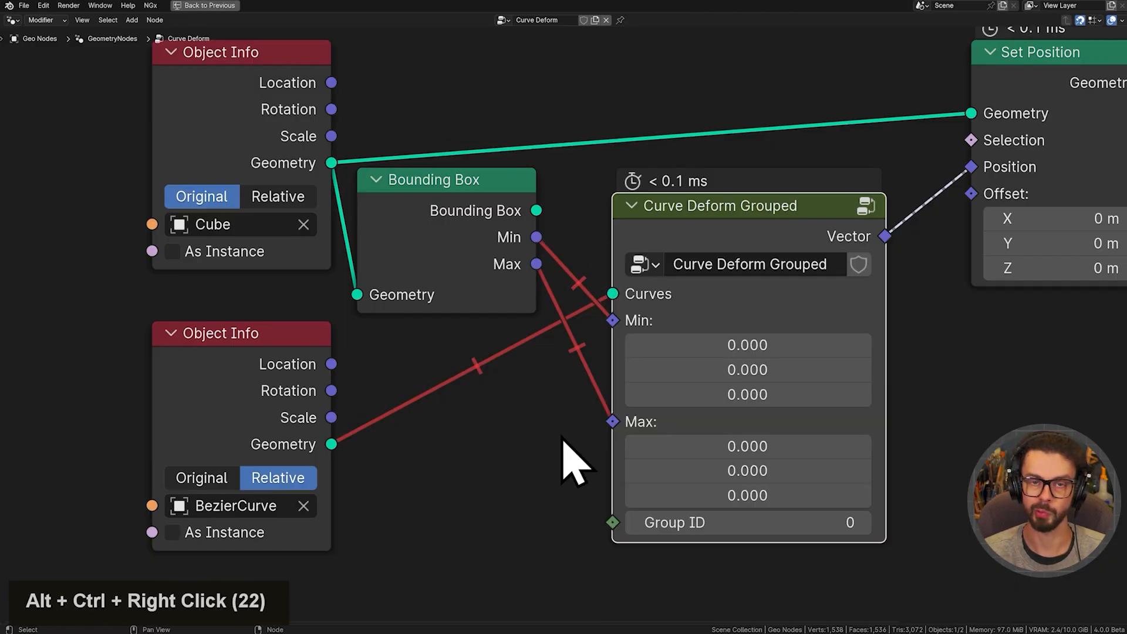
mouse_move(503, 517)
right_mouse_down("ctrl+alt")
mouse_move(452, 440)
mouse_move(490, 460)
mouse_move(482, 522)
right_mouse_up("ctrl+alt")
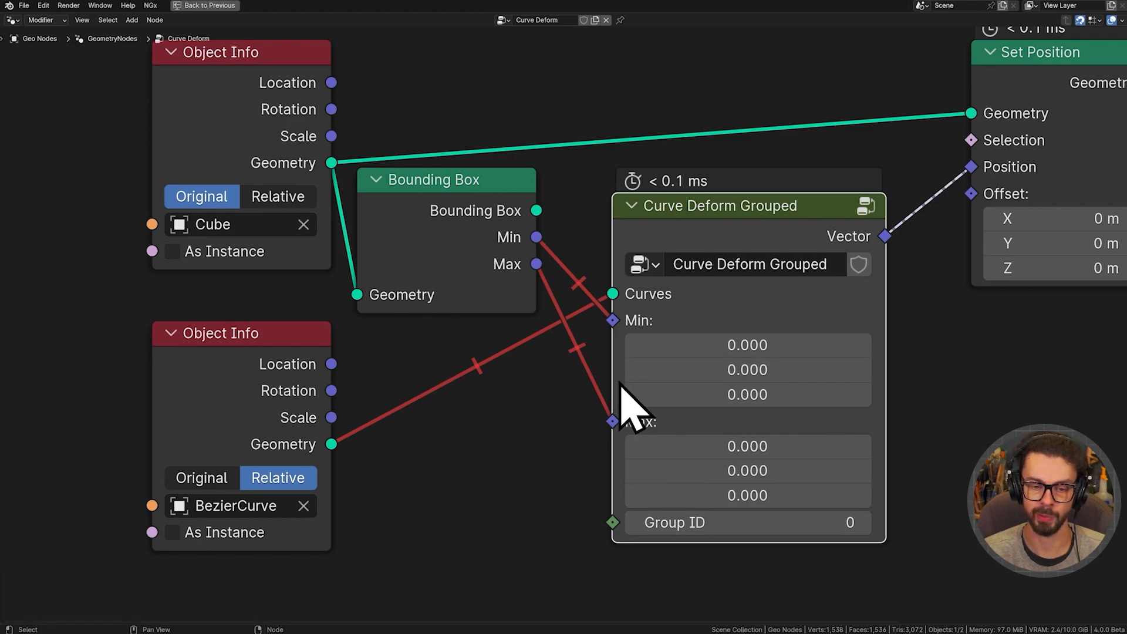
- Reopen the group and enable Hide Value and Hide in Modifier for both the Min and Max inputs
key("Tab")
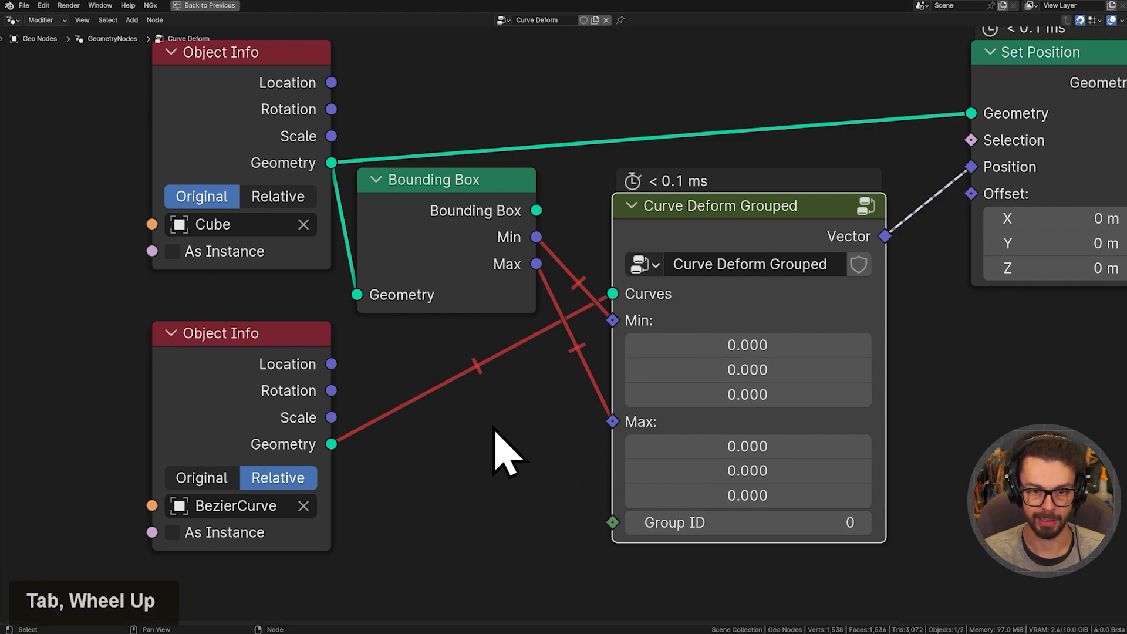
key("n")
left_click(749, 125)
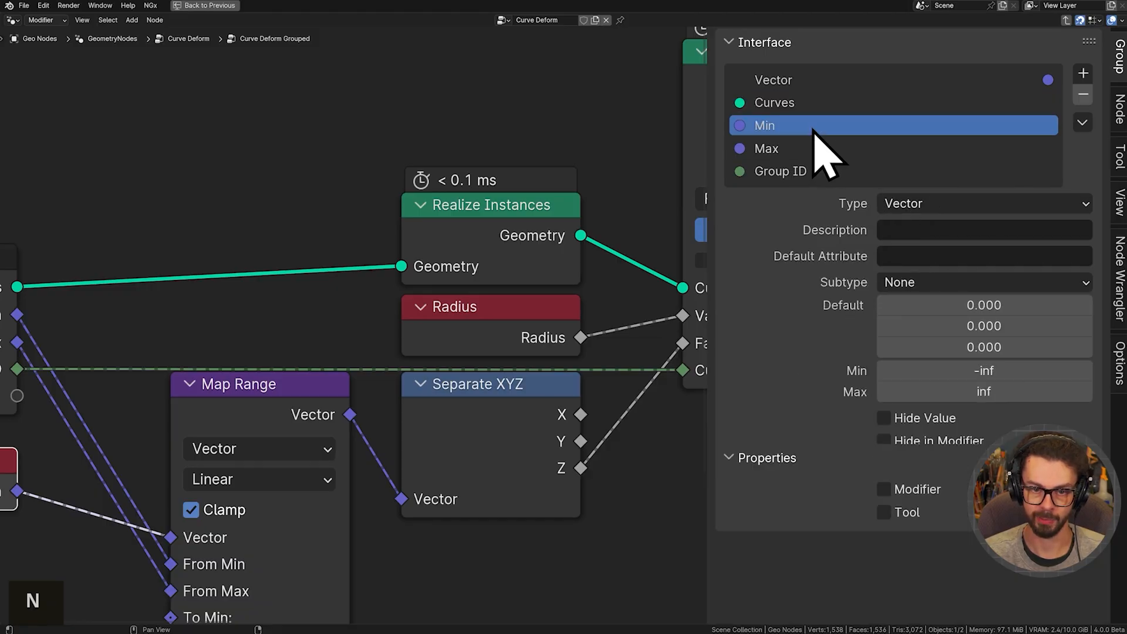
left_click_drag(933, 418, 918, 440)
left_click(807, 151)
left_click(616, 478)
- Return to the parent node tree, unmute the links into Curves, Min and Max, and save the file
key("Tab")
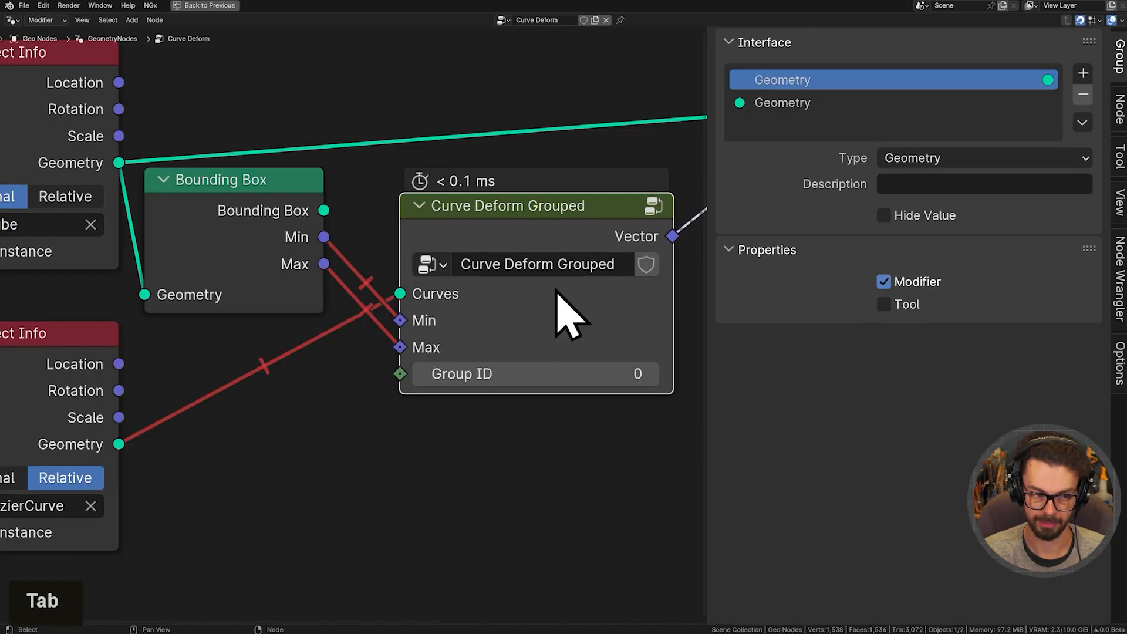
right_click_drag(378, 397, 399, 291, "ctrl+alt")
key("ctrl+s")
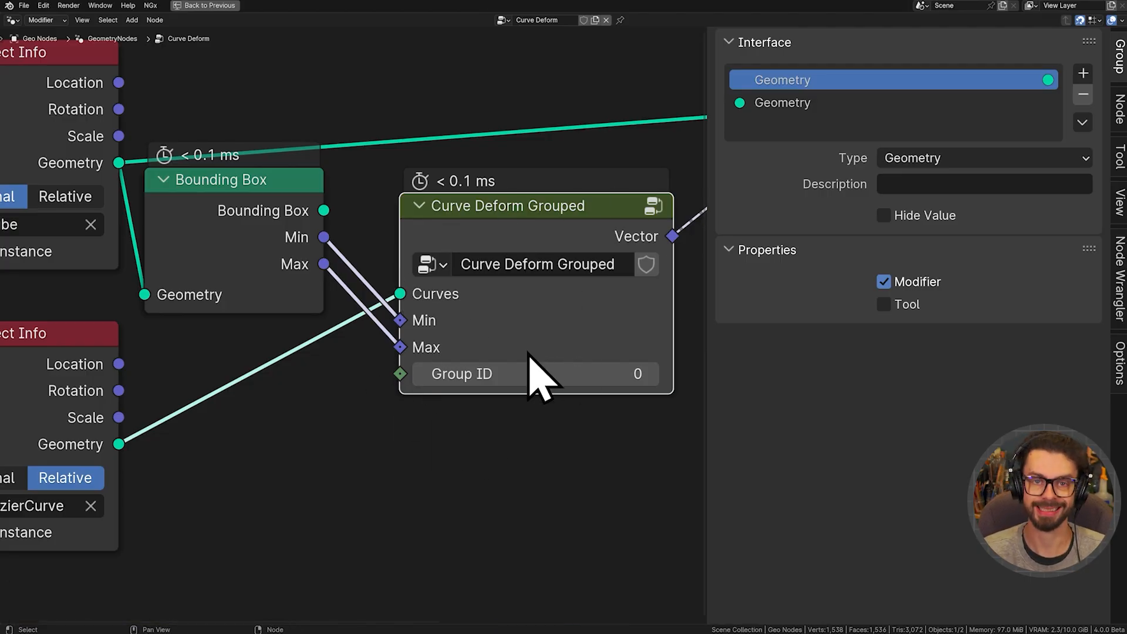
- Open the Curve Deform Grouped node group and add a new input socket of type Integer after Min
key("Tab")
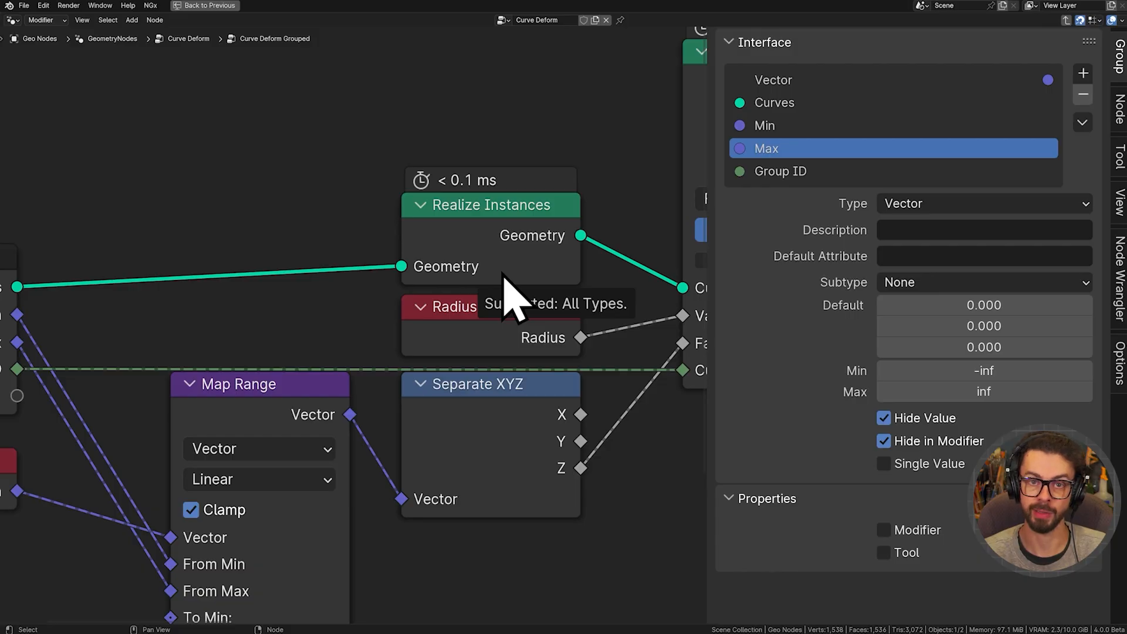
scroll(382, 176, "down", 5)
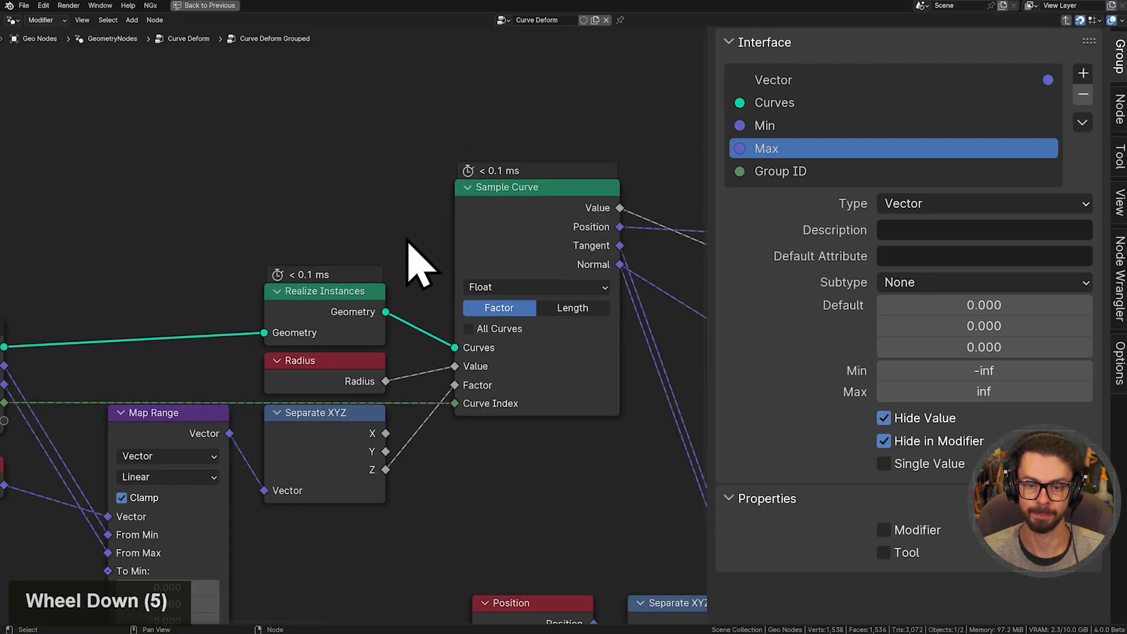
middle_click_drag(362, 285, 445, 265)
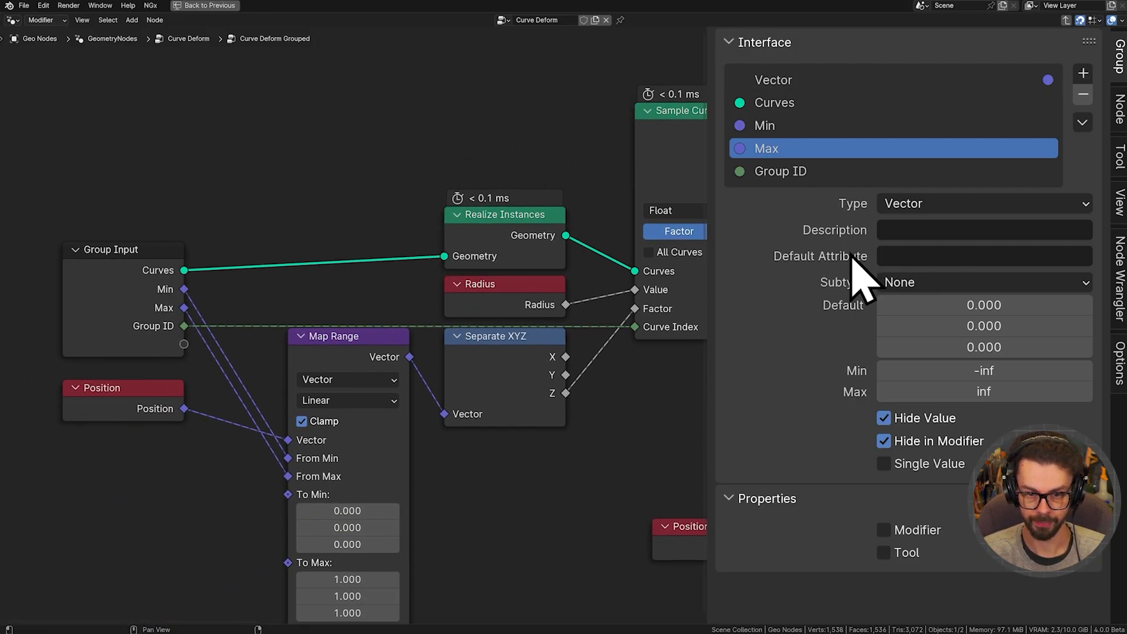
left_click(956, 125)
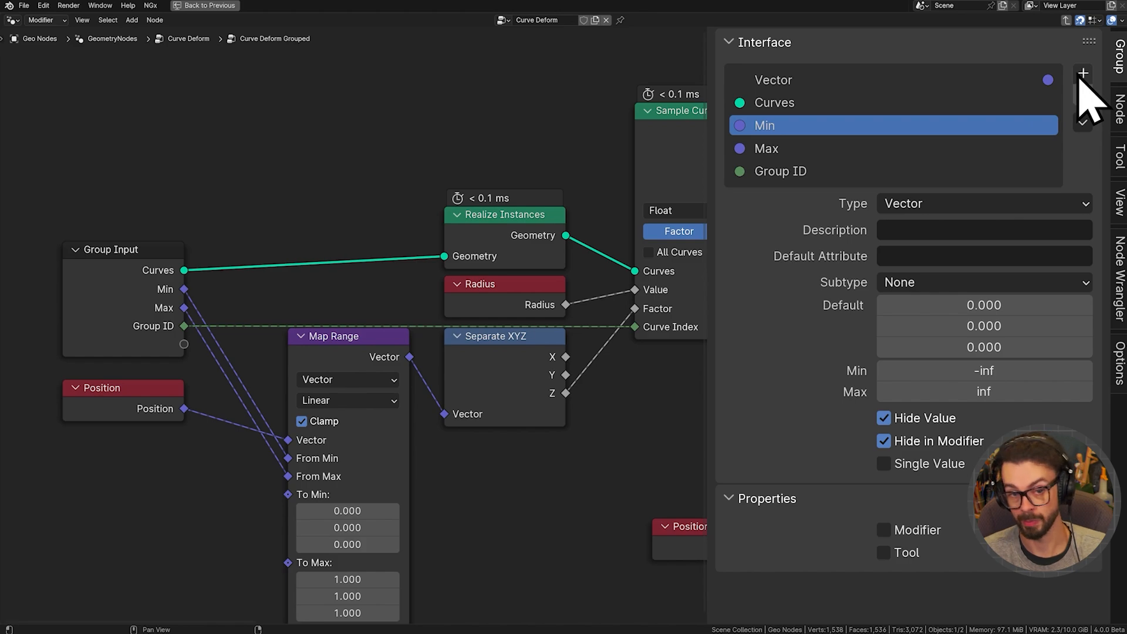
left_click(1082, 74)
left_click(1034, 99)
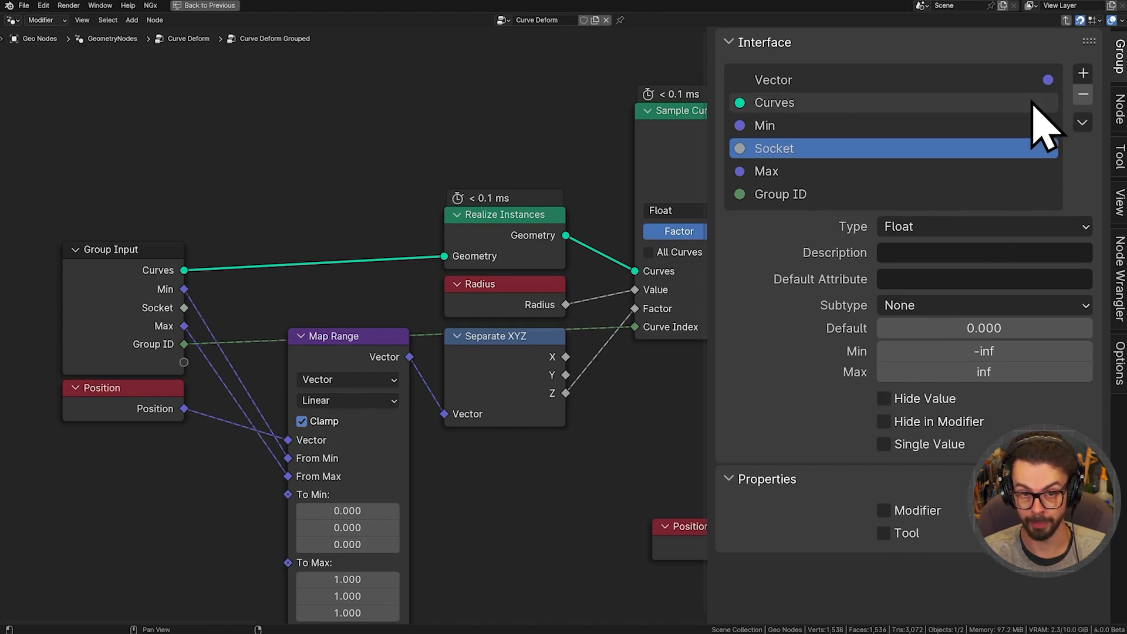
left_click(979, 227)
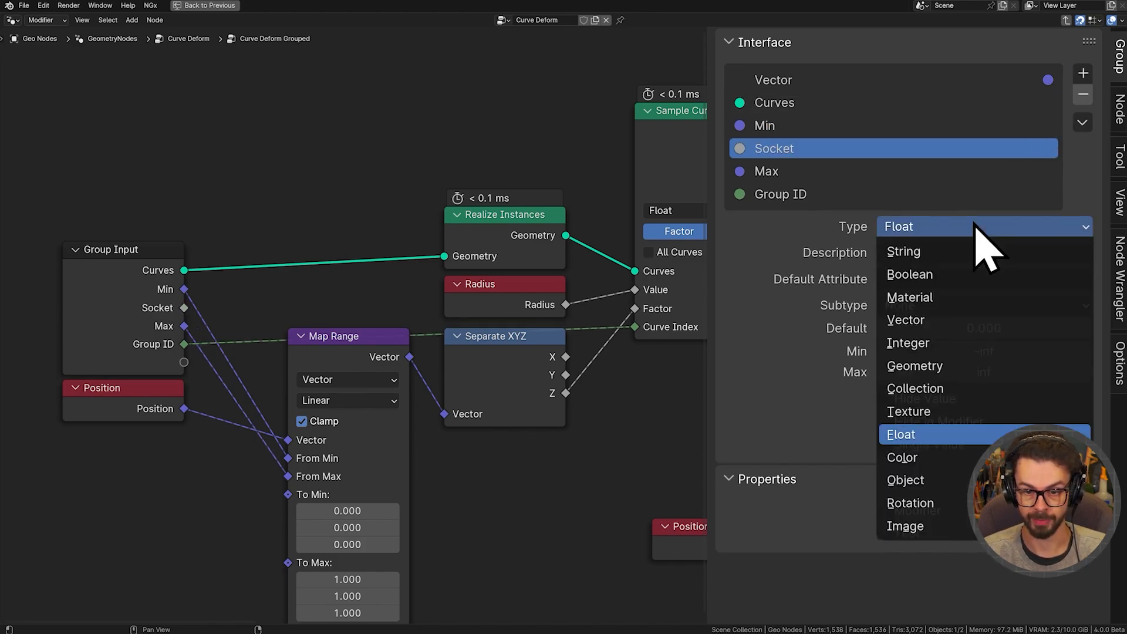
left_click(963, 343)
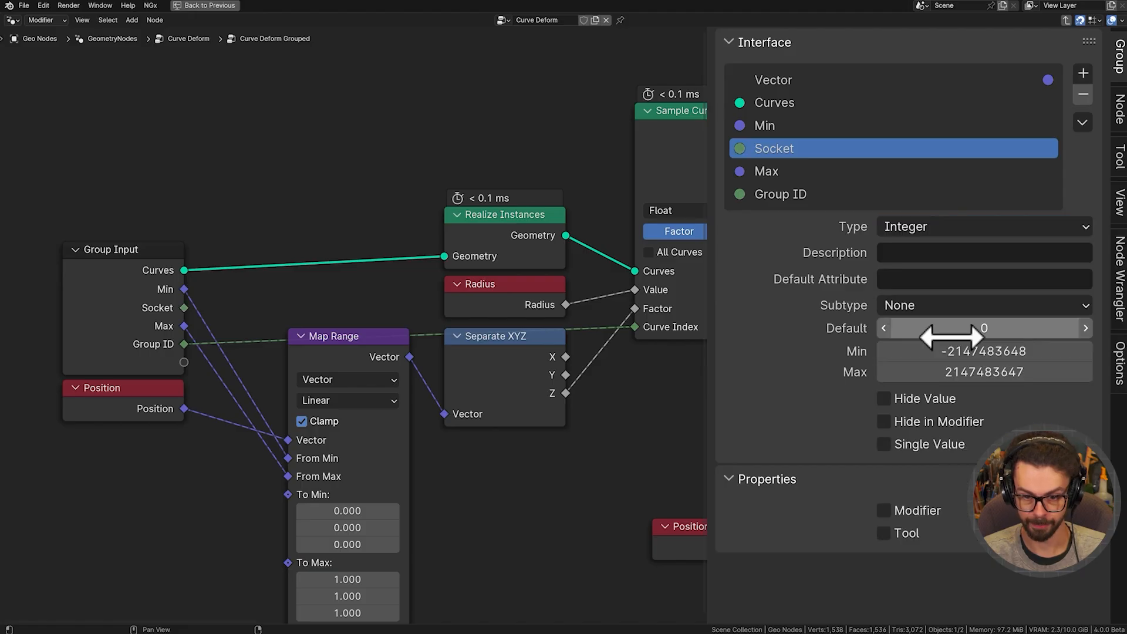
- Move the new integer socket above Min in the interface list and rename it "Axis: X | Y | Z"
left_click_drag(794, 152, 823, 124)
double_click(785, 125)
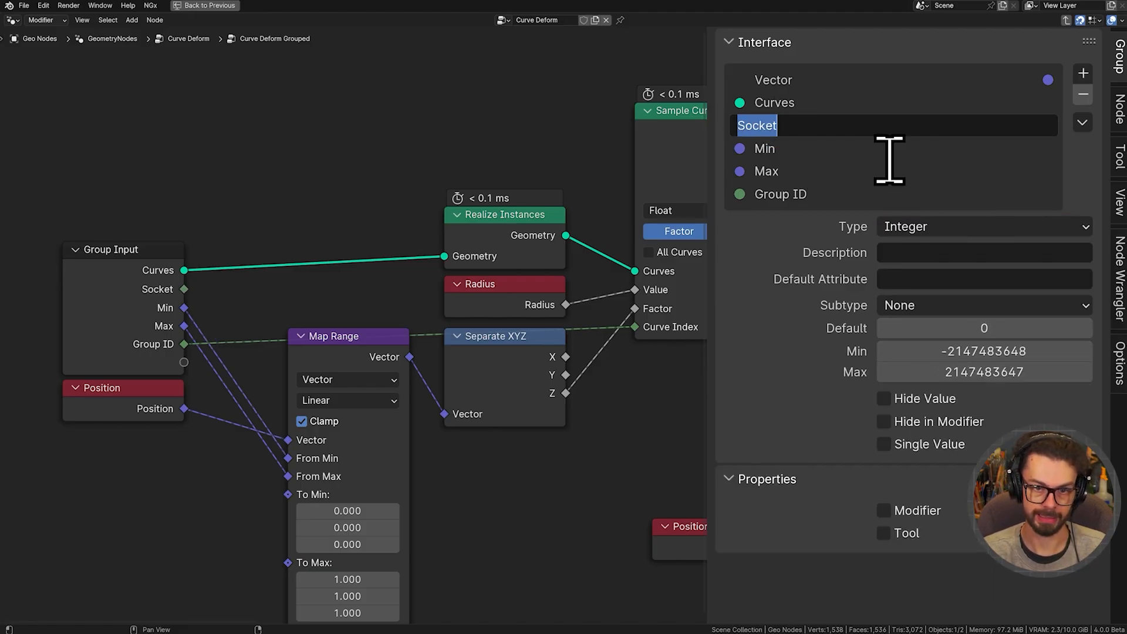
key("shift")
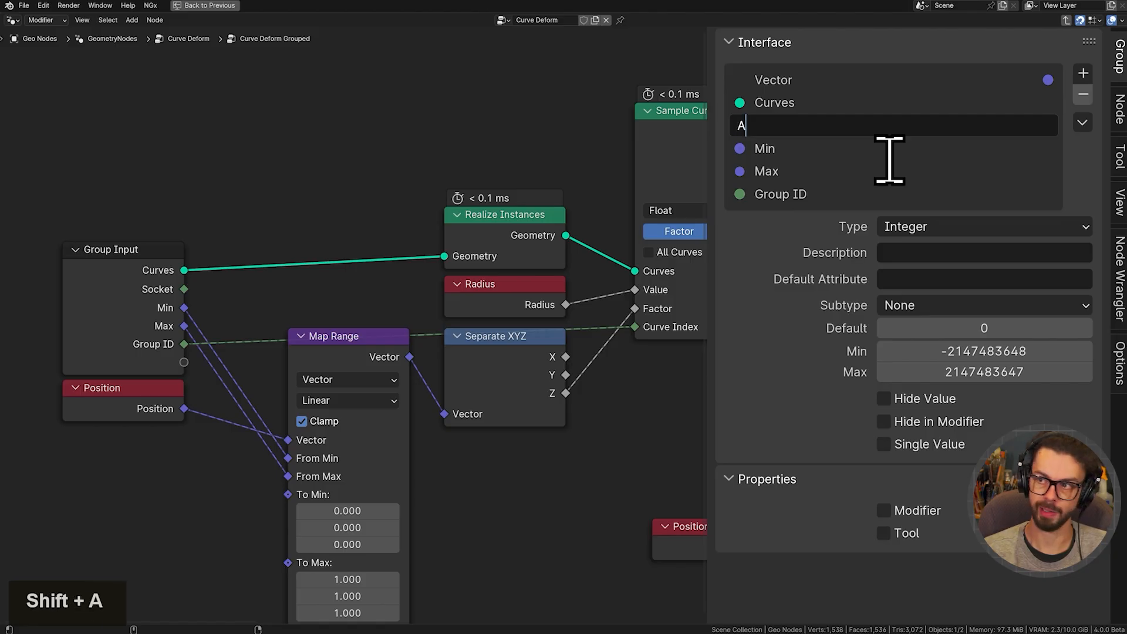
type("Axis: ")
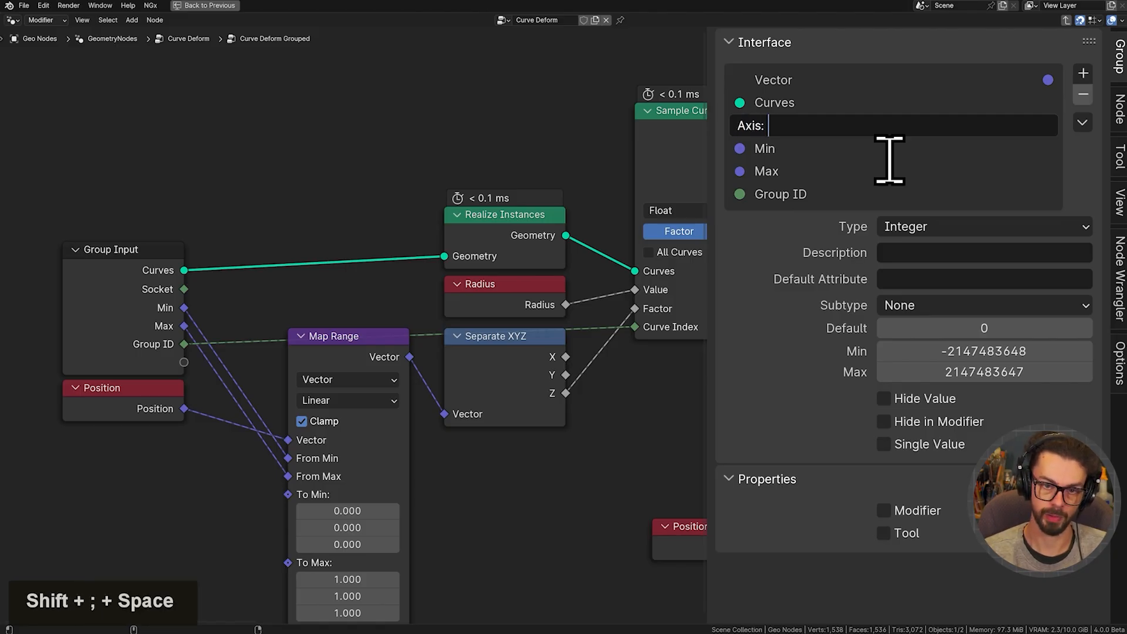
type("X | ")
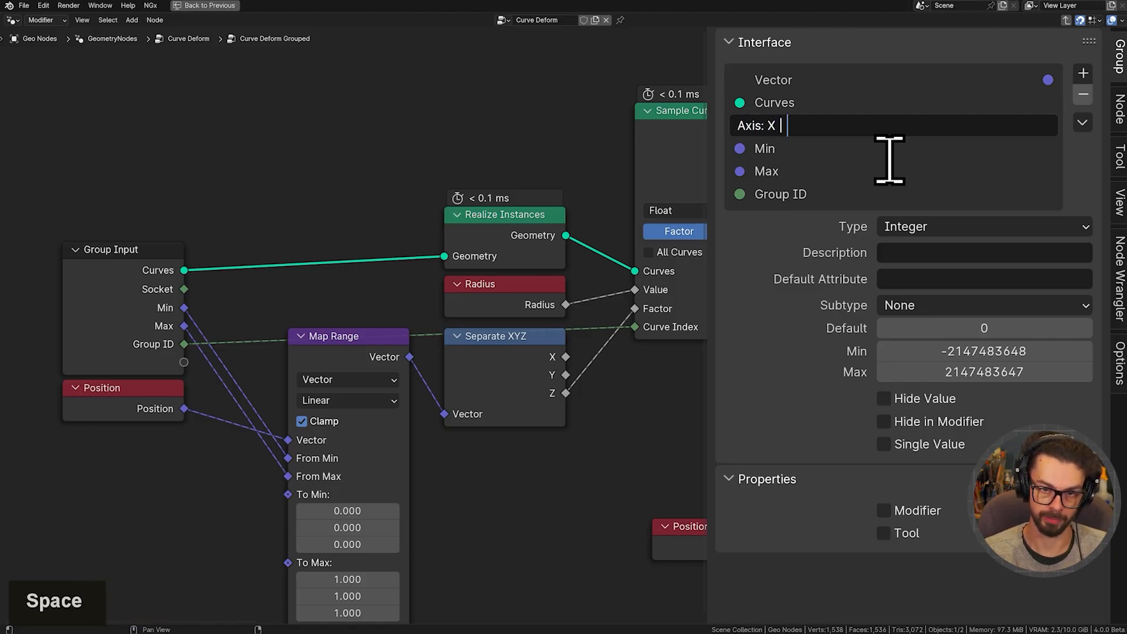
type("Y")
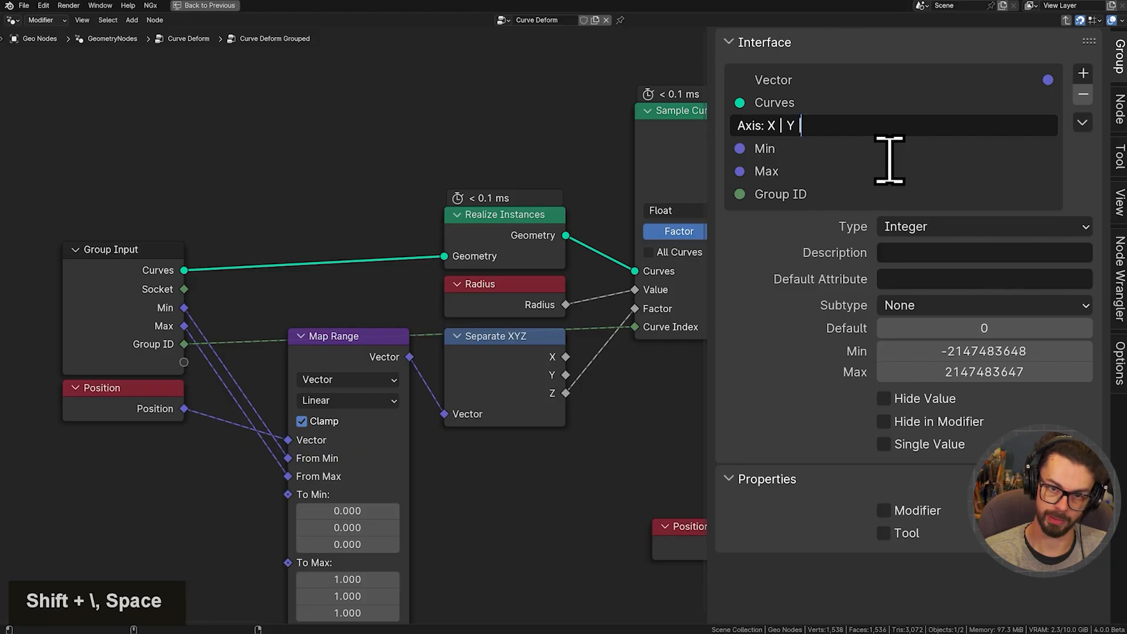
type(" | Z")
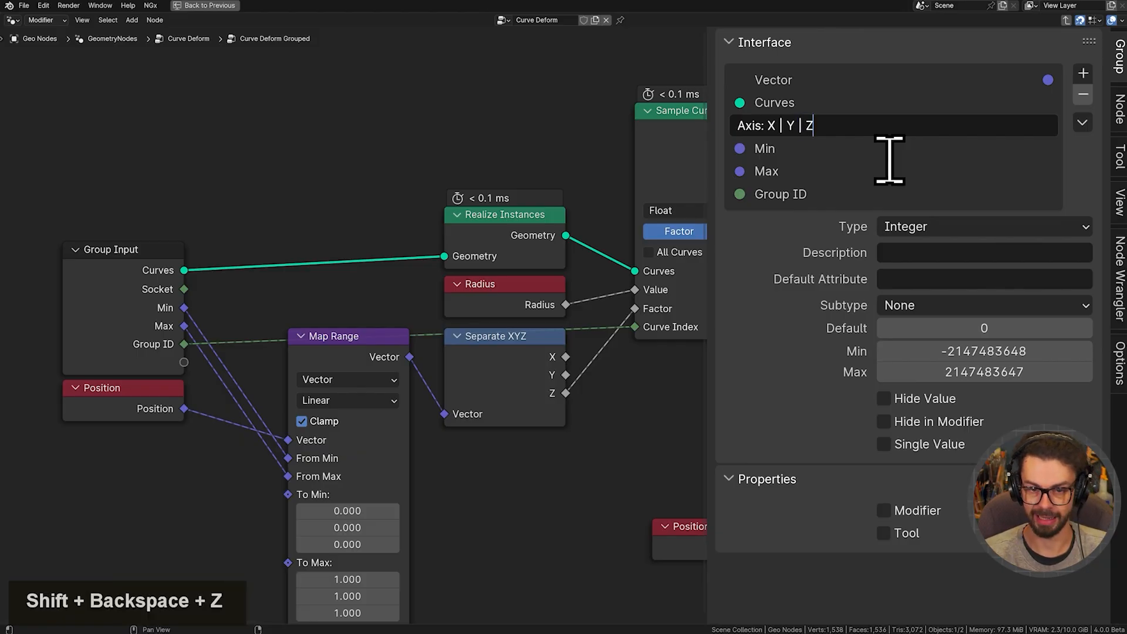
key("Return")
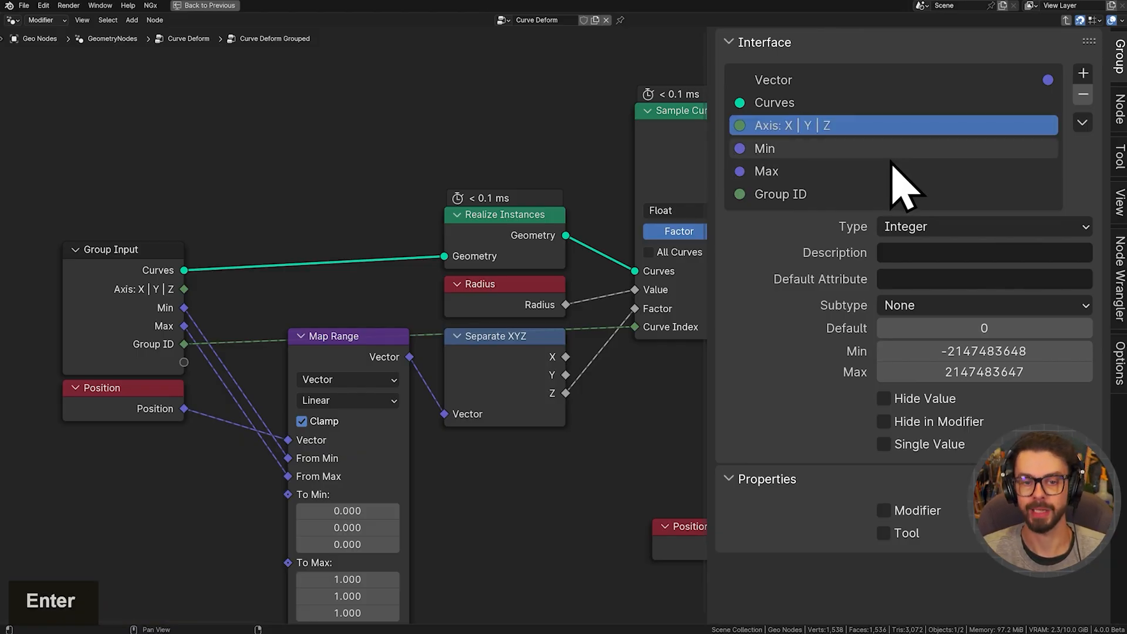
- Give the axis input a minimum of 0, a maximum of 2 and the Factor subtype
double_click(1008, 351)
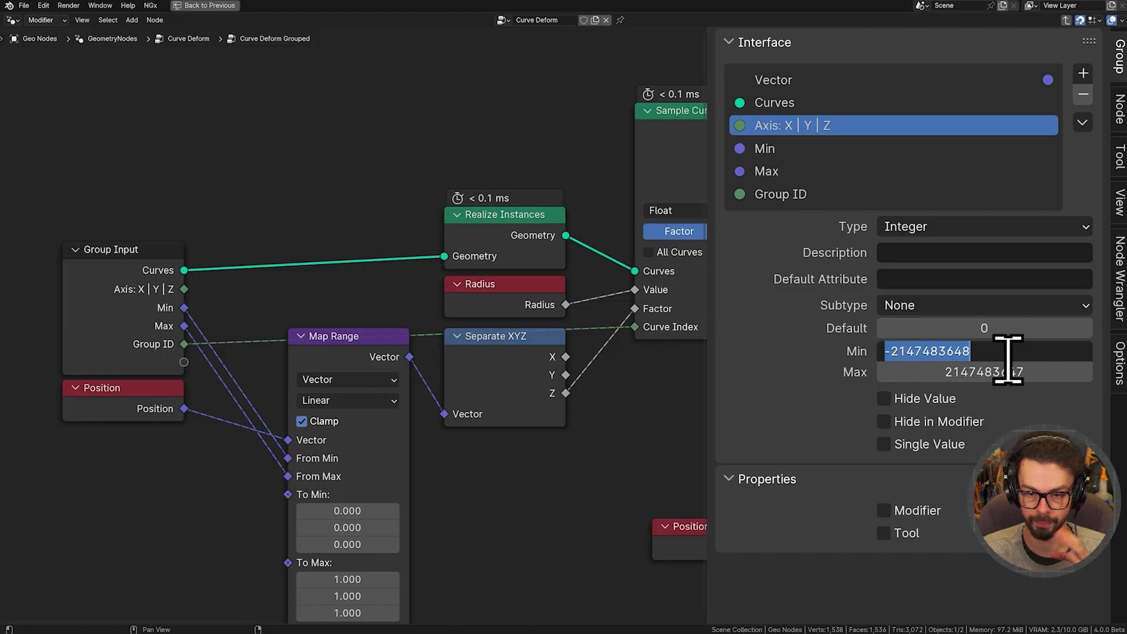
type("0")
key("Tab")
type("2")
key("Return")
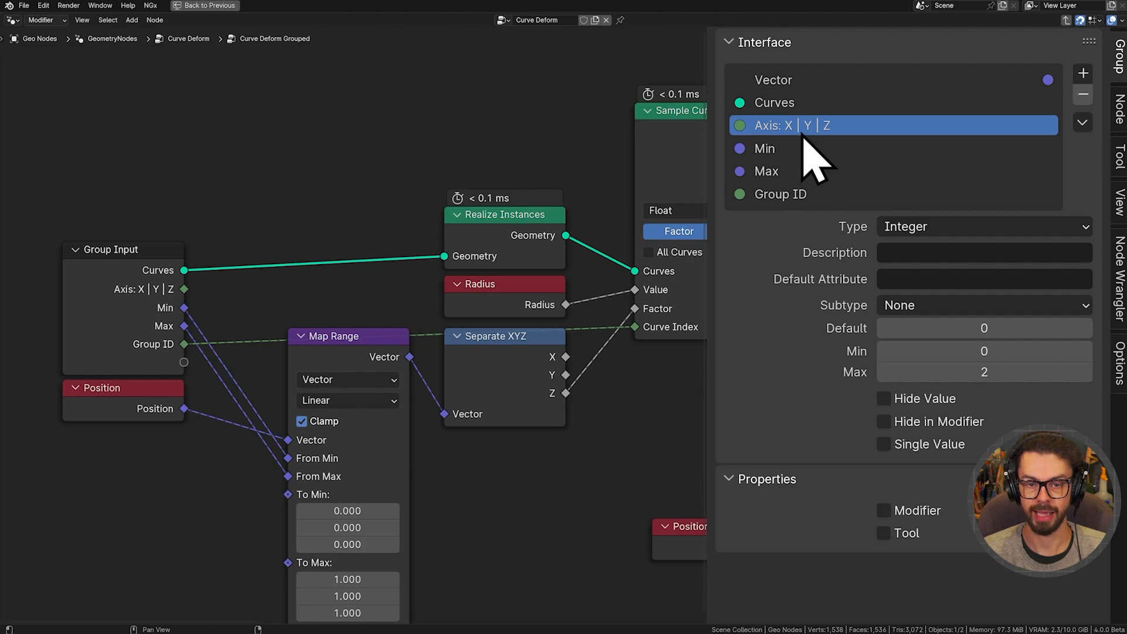
left_click(943, 306)
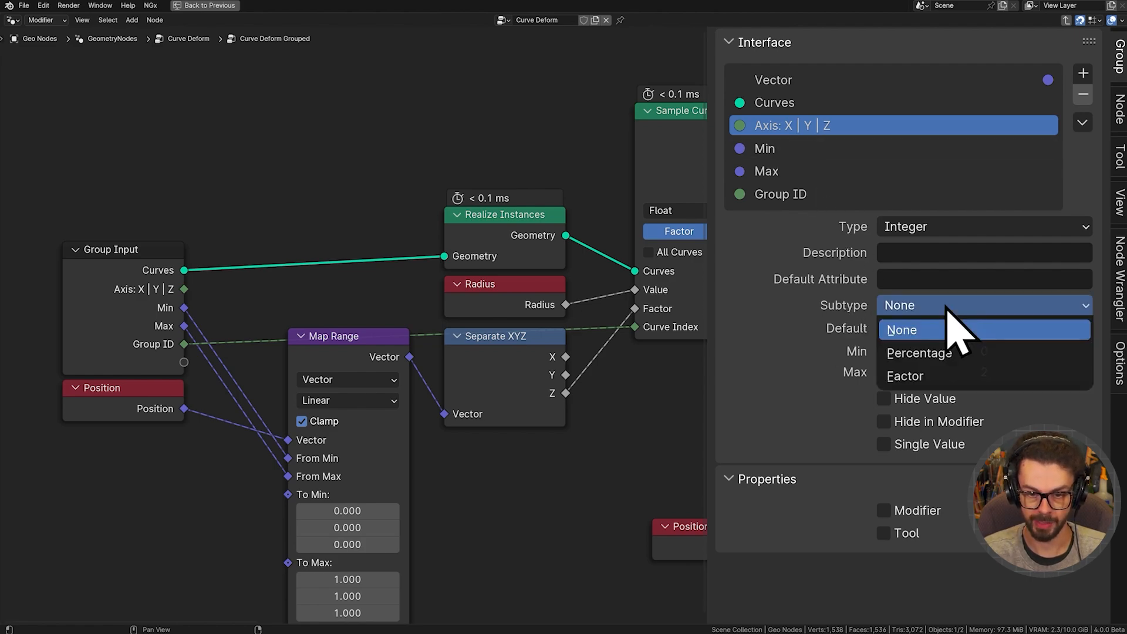
left_click(960, 377)
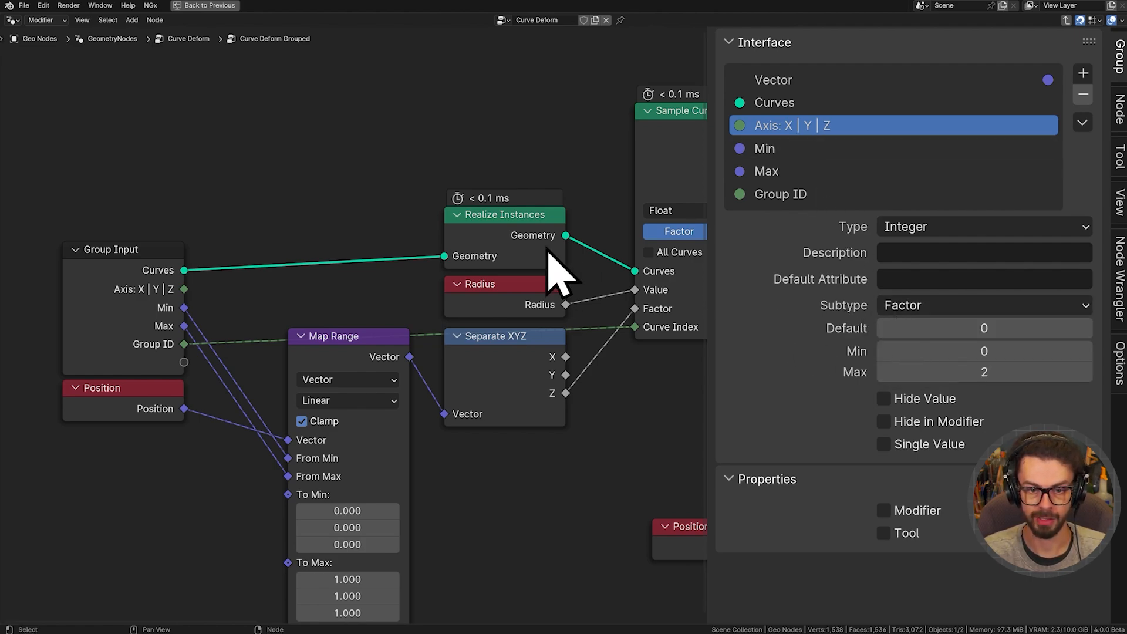
- Return to the parent node tree, test the axis slider at 2 and back at 0, and save the file
key("Tab")
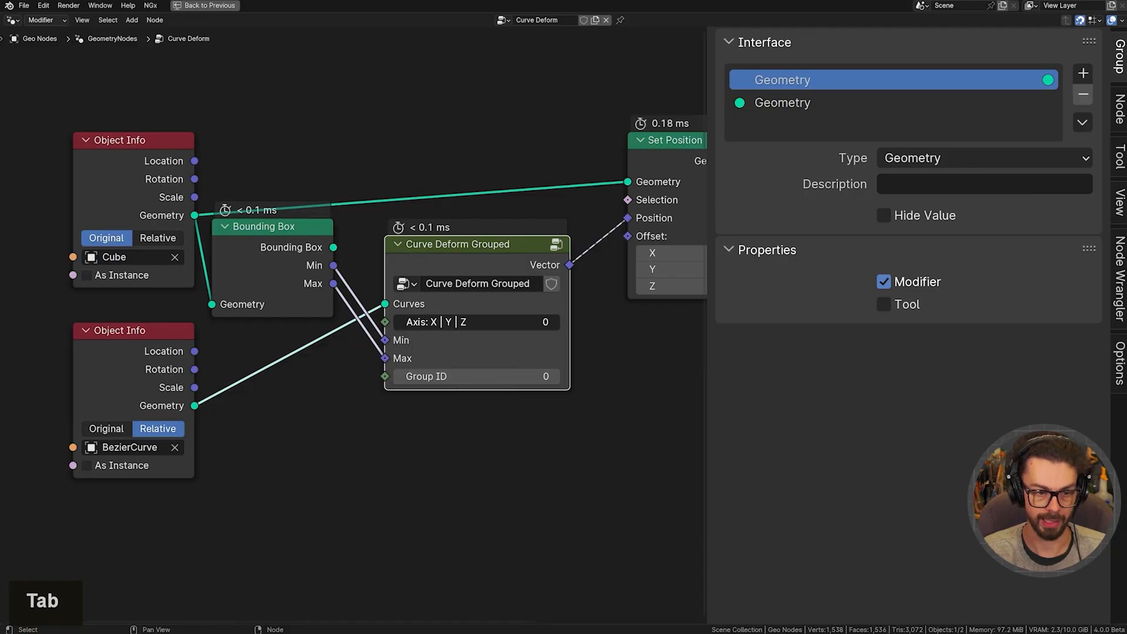
left_click_drag(447, 323, 505, 322)
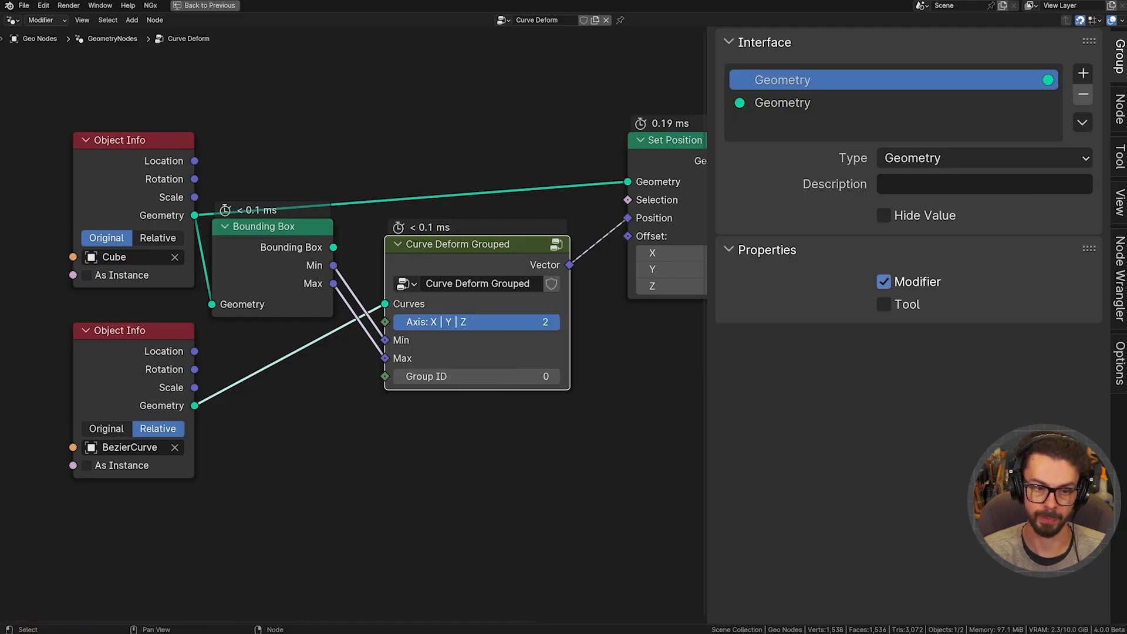
left_click_drag(546, 323, 411, 323)
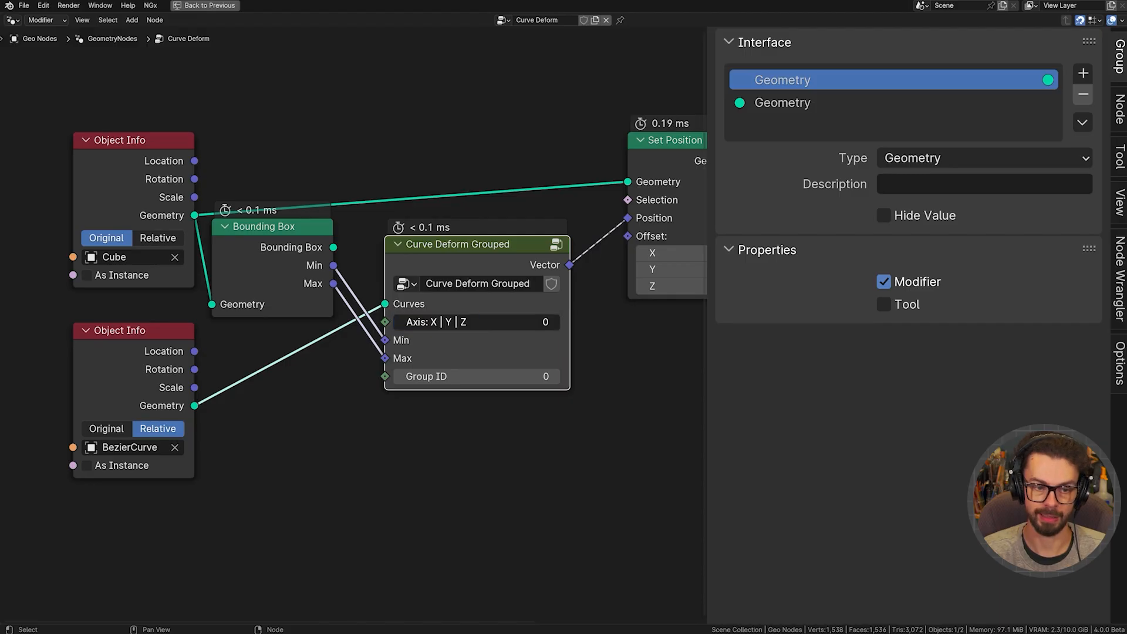
key("ctrl+s")
- Reopen the node group, place Group Output beside the final Add node, and shift both farther right to make room
key("Tab")
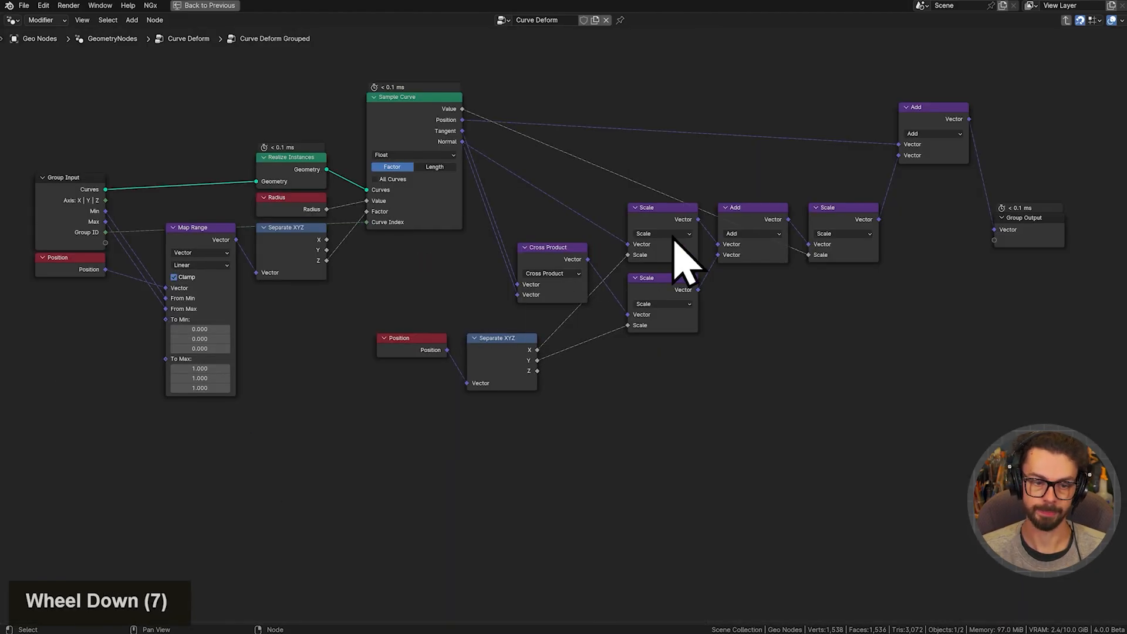
middle_click_drag(841, 195, 830, 195)
left_click_drag(976, 280, 1062, 218)
key("g")
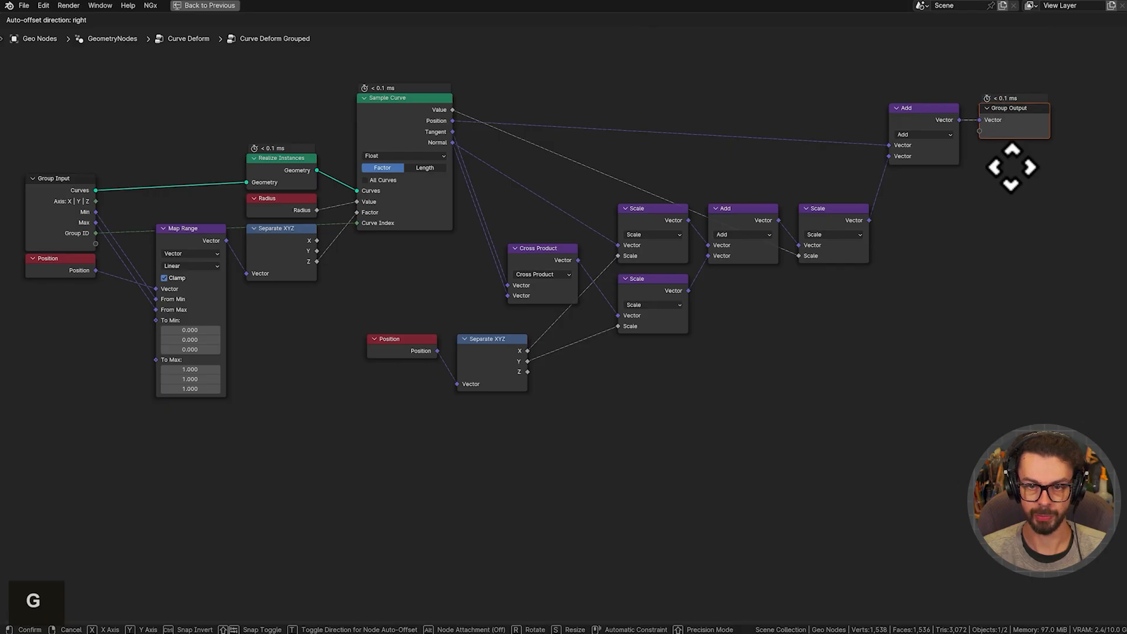
left_click(1012, 168)
left_click_drag(1041, 171, 919, 147)
key("g")
left_click(1048, 147)
- Move the Cross Product, Scale and Add nodes up and right, keeping the second Separate XYZ beside its Position node
left_click_drag(518, 171, 877, 373)
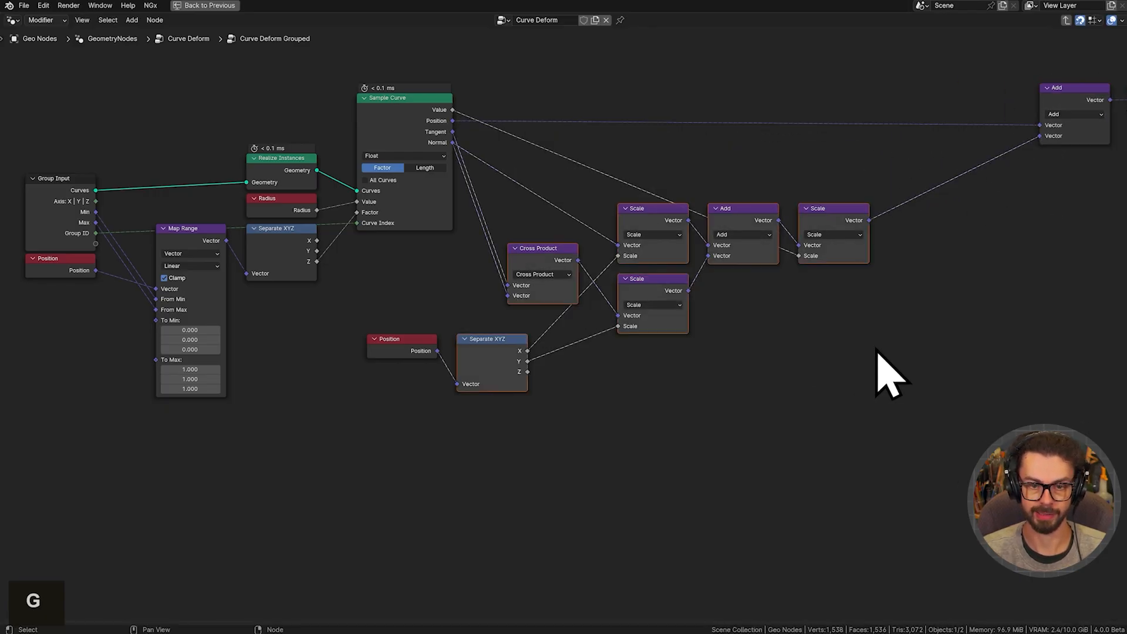
key("g")
left_click(968, 340)
left_click(590, 328)
key("g")
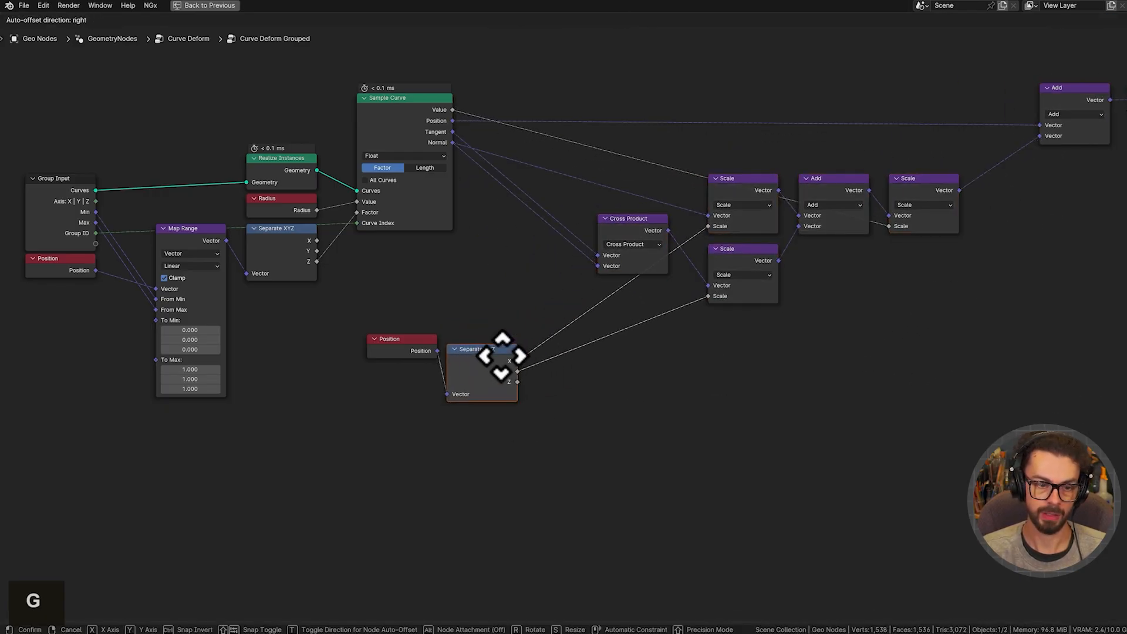
left_click(502, 355)
- Move Map Range and its Separate XYZ below the Radius node, and place the Position node beside Map Range
middle_click_drag(506, 354, 600, 347)
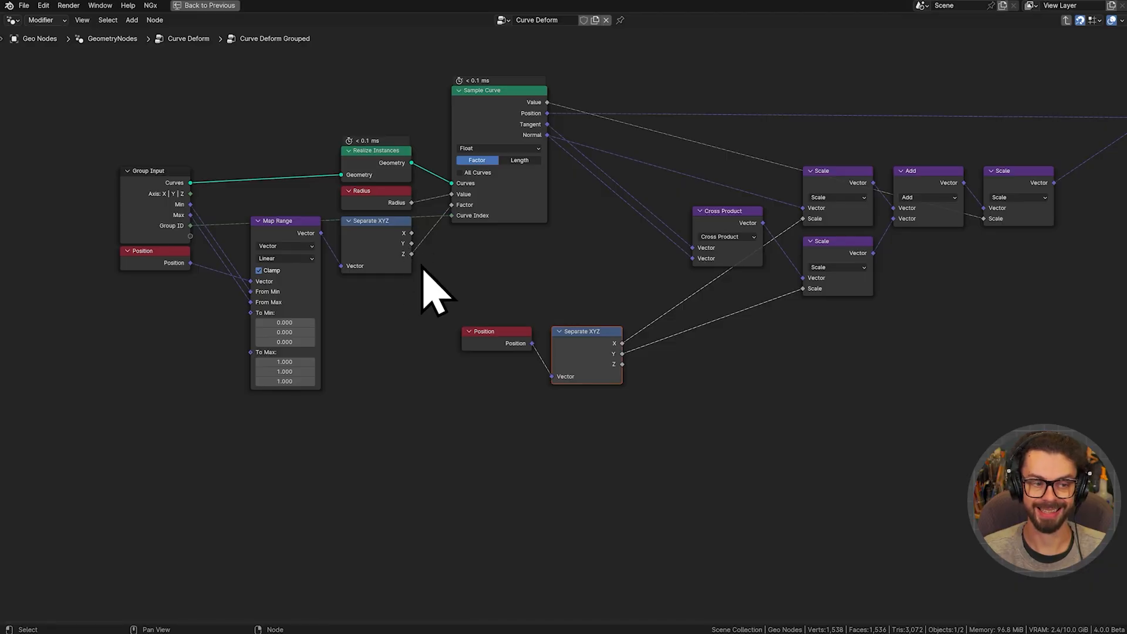
middle_click_drag(422, 265, 427, 257)
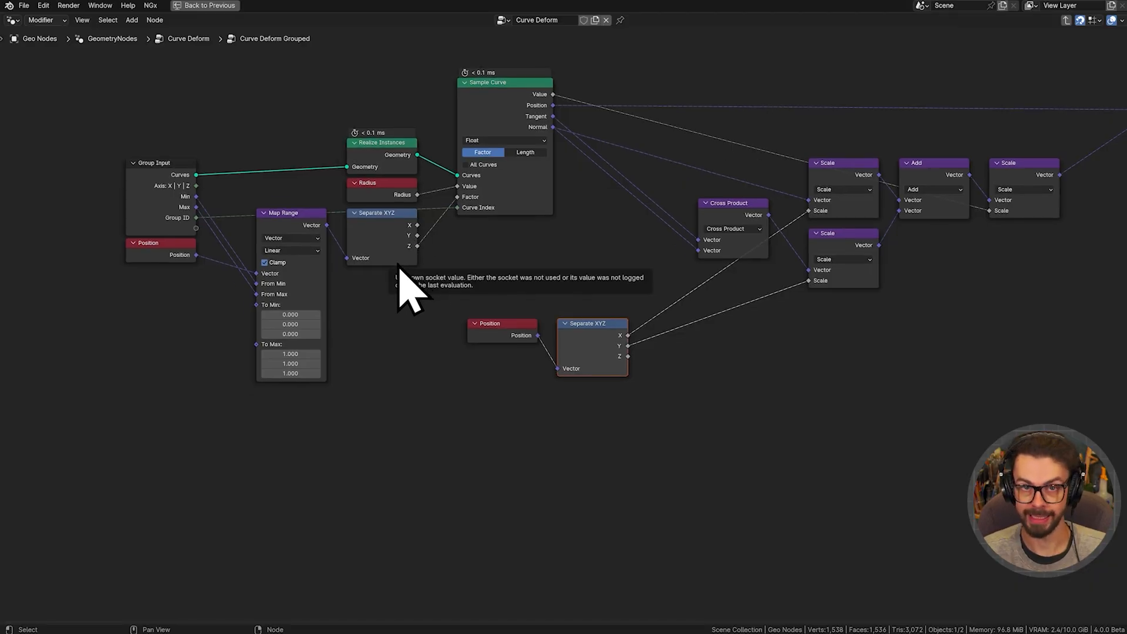
middle_click_drag(371, 284, 433, 279)
left_click_drag(480, 307, 352, 225)
key("g")
left_click(337, 263)
left_click_drag(241, 284, 208, 247)
key("g")
left_click(238, 296)
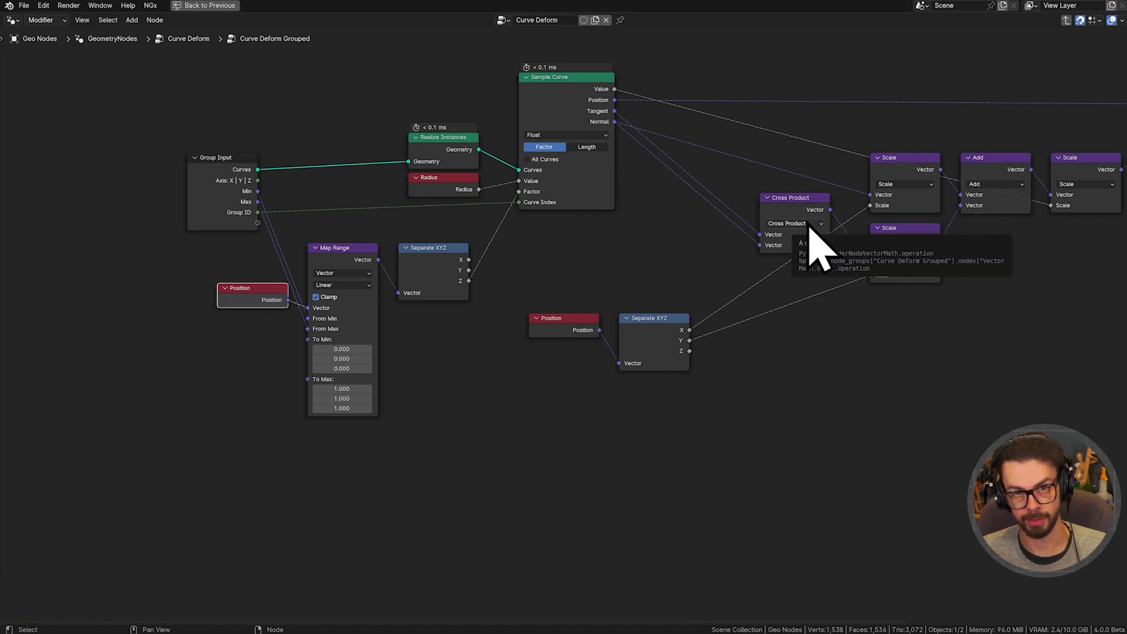
- Duplicate the Group Input node and place the copy in the empty space below and left of the second Position node
scroll(523, 282, "up", 3)
middle_click_drag(272, 259, 436, 254)
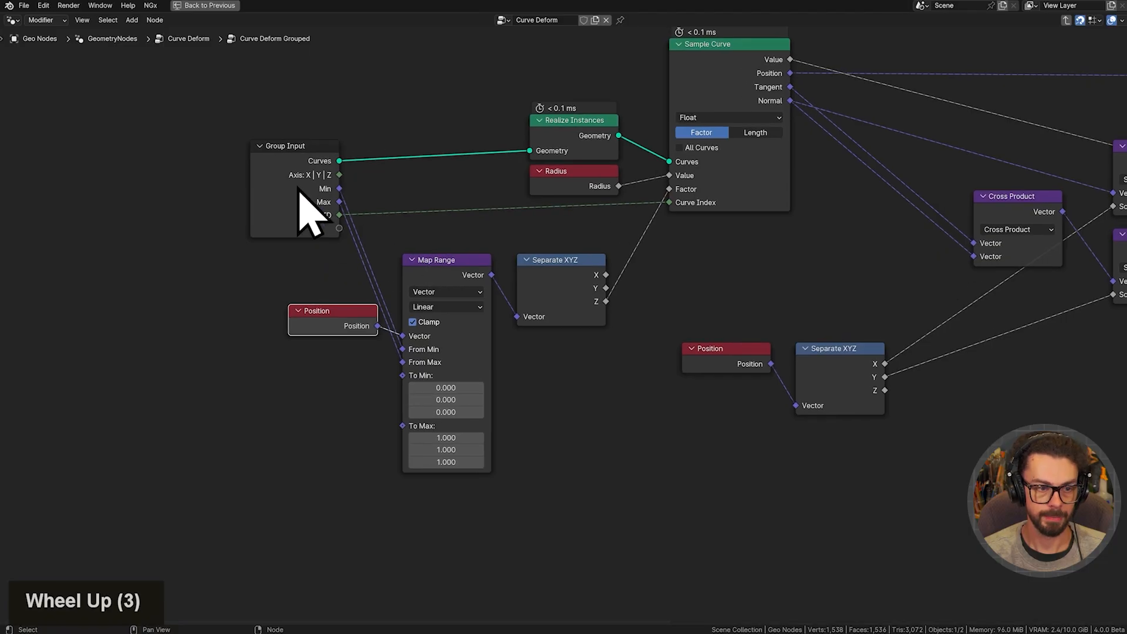
left_click(317, 208)
key("shift+d")
left_click(574, 461)
- Shift the first Position, Map Range and Separate XYZ nodes left, and connect that Separate XYZ's X output to Sample Curve's Factor
left_click_drag(290, 365, 569, 279)
key("g")
left_click(196, 252)
scroll(390, 360, "up", 3)
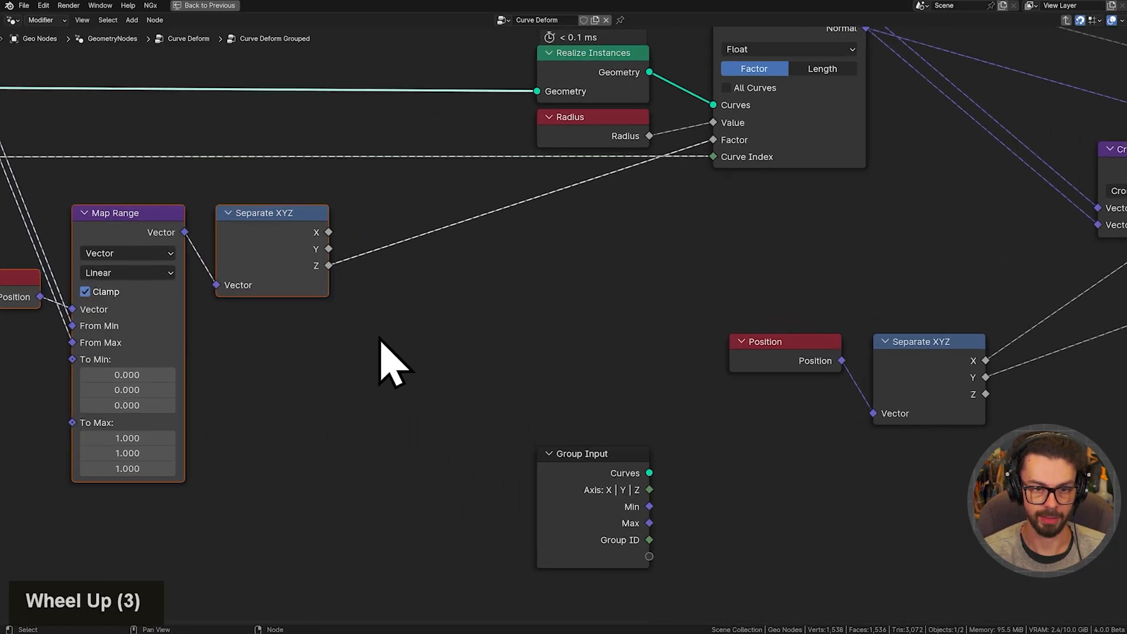
key("g")
left_click(382, 361)
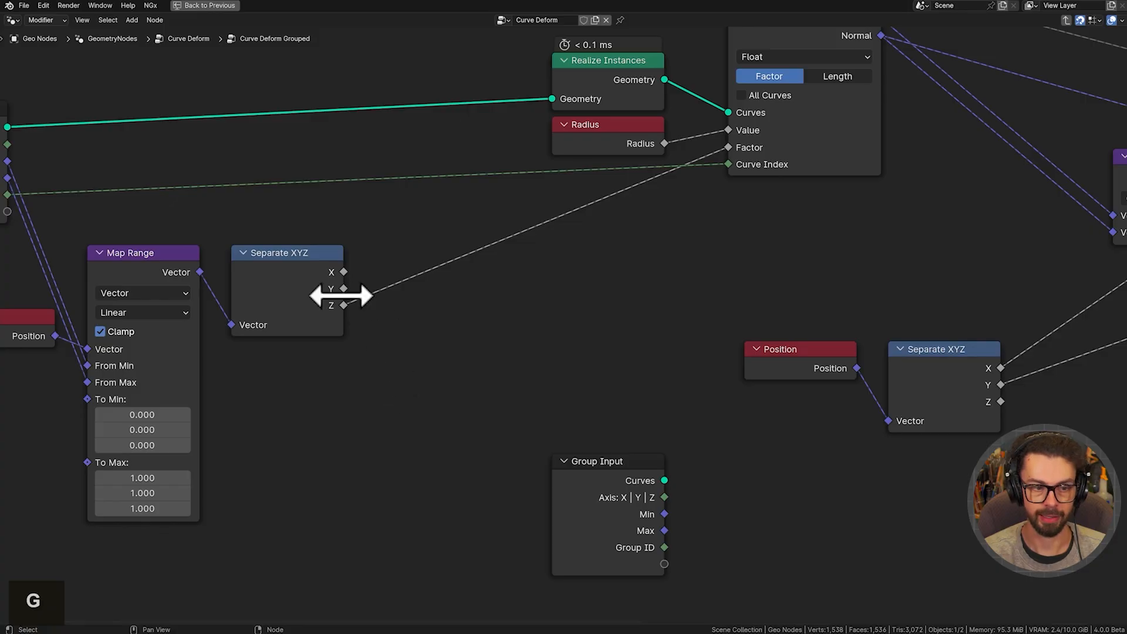
middle_click_drag(605, 357, 558, 352)
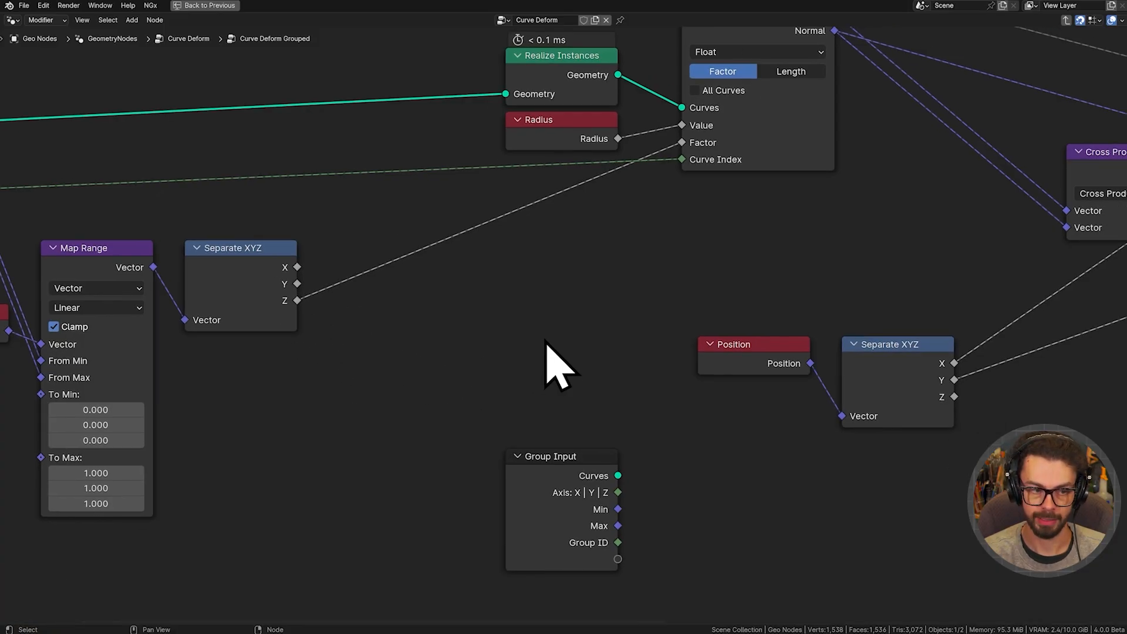
left_click_drag(301, 278, 297, 267)
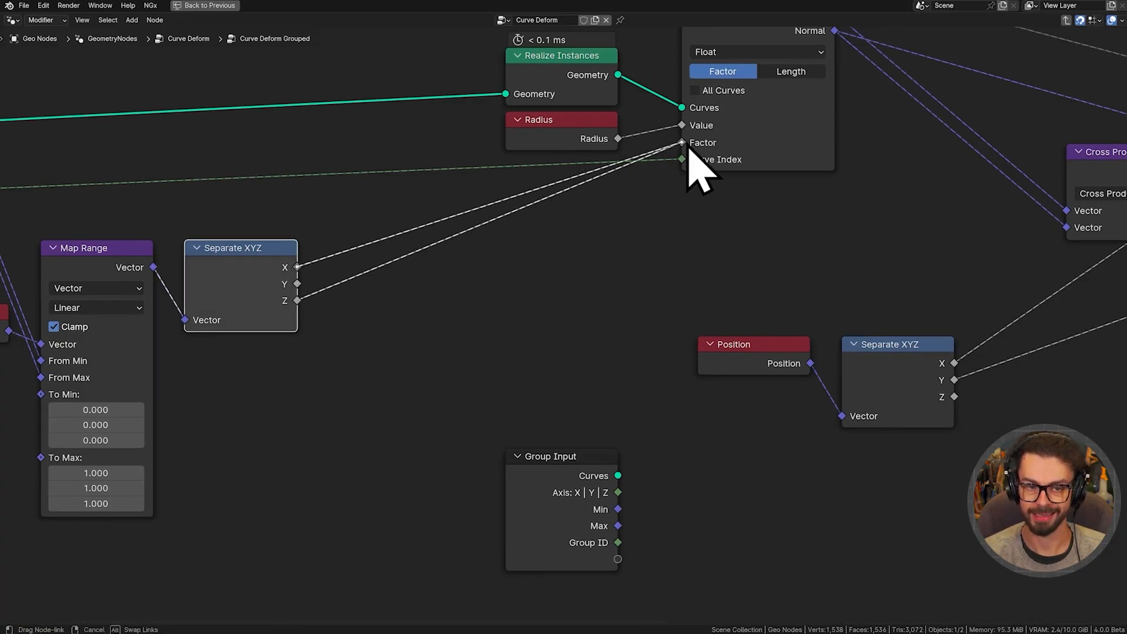
- Annotate the empty area beside the Group Input copy with an axis diagram labelled X, Y and Z, and erase it
middle_click_drag(566, 308, 442, 167)
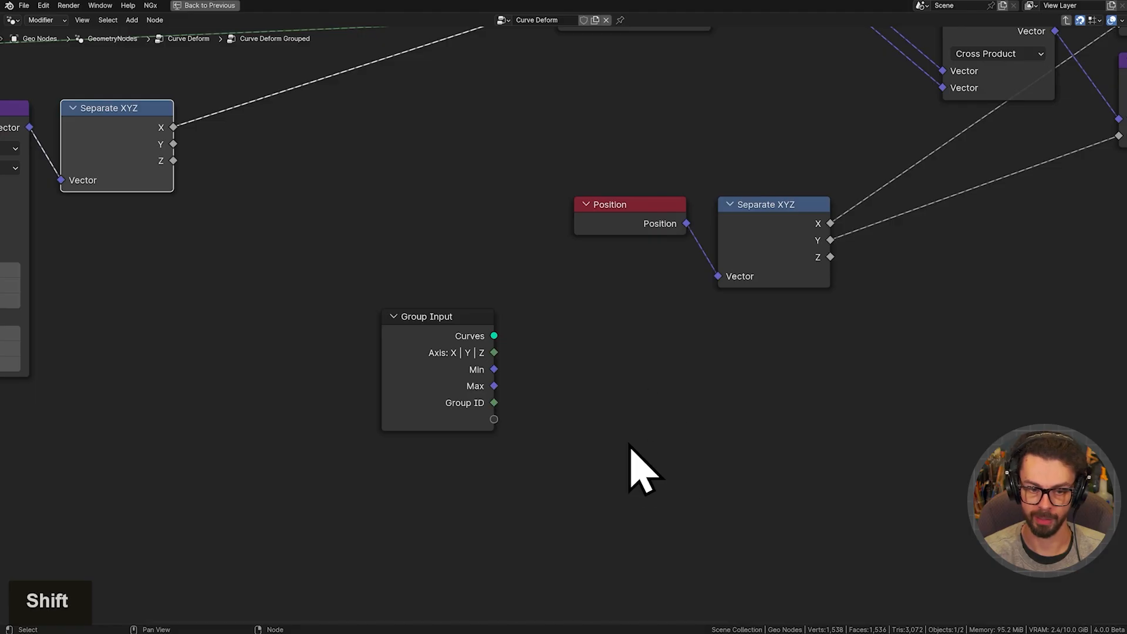
mouse_move(623, 373)
left_mouse_down()
mouse_move(626, 448)
mouse_move(675, 397)
left_mouse_up()
mouse_move(627, 449)
left_mouse_down()
mouse_move(711, 464)
mouse_move(735, 507)
left_mouse_up()
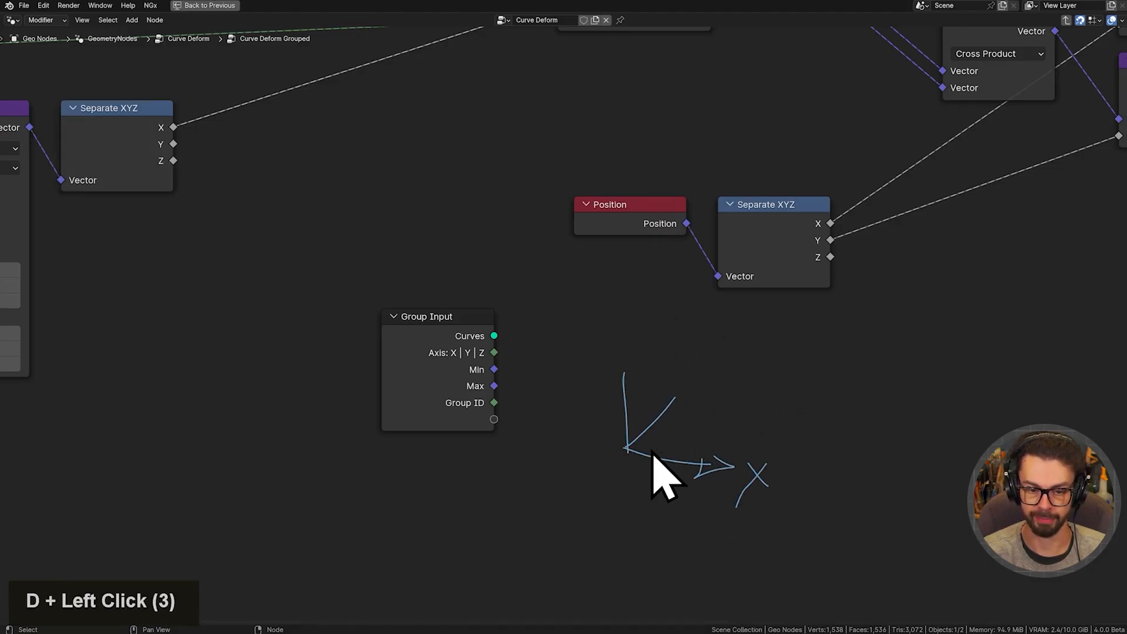
key("d")
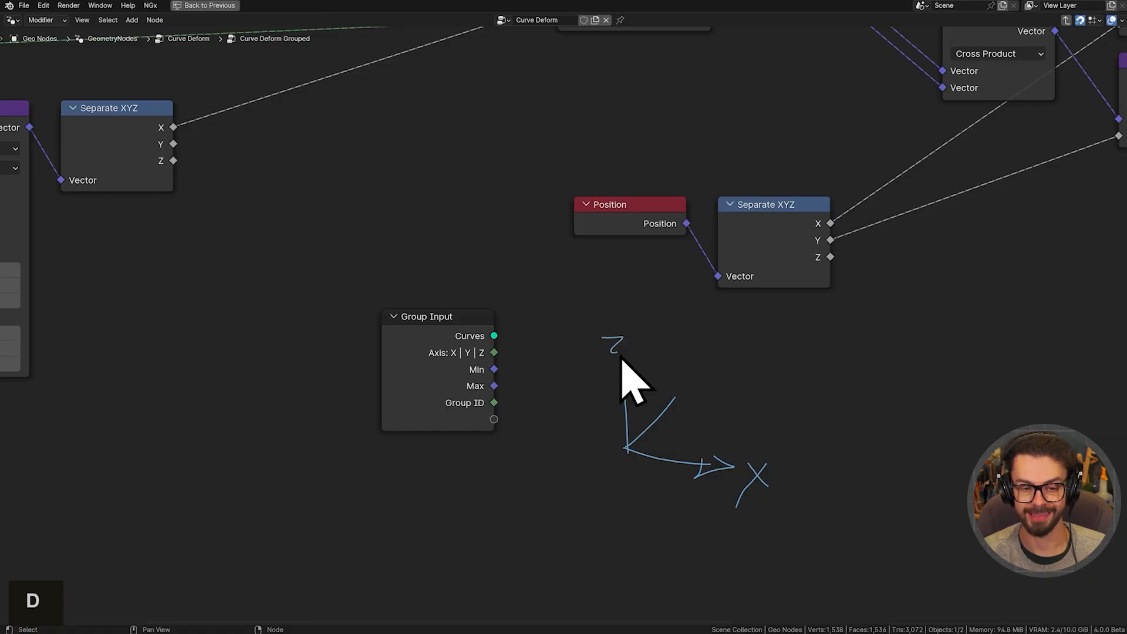
left_click_drag(683, 374, 694, 403)
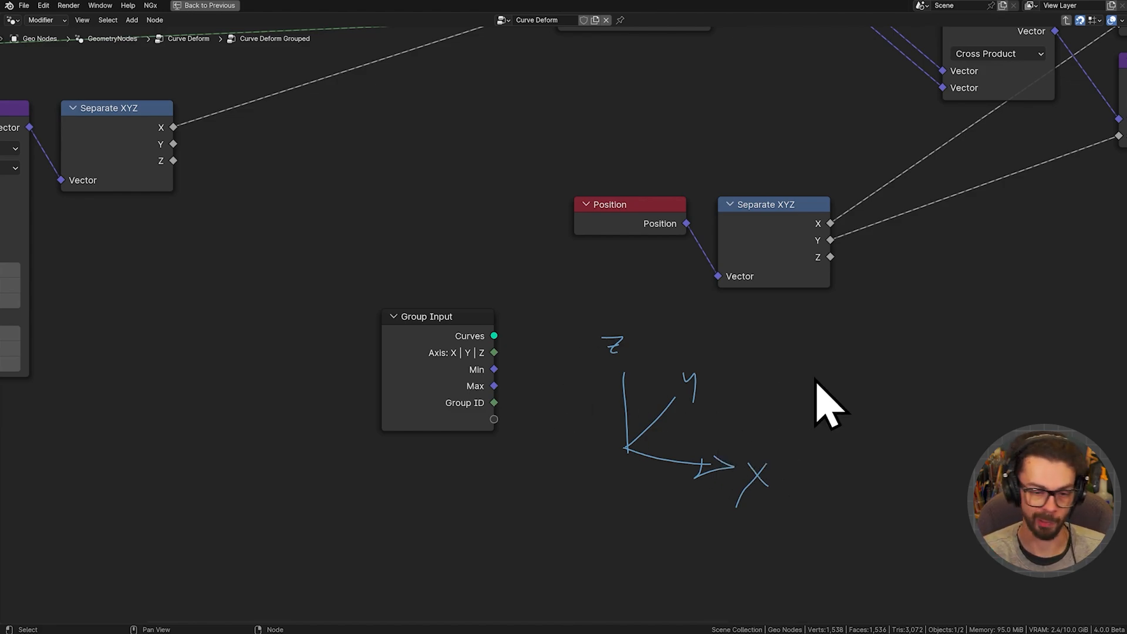
right_click_drag(815, 380, 614, 346)
- Move the Group Input copy beside Map Range, below the first Separate XYZ node
middle_click_drag(471, 242, 746, 329)
middle_click_drag(493, 255, 630, 257)
mouse_move(799, 423)
left_mouse_down()
mouse_move(492, 326)
mouse_move(460, 471)
left_mouse_up()
- Insert a Float Switch between the first Separate XYZ's X output and Sample Curve's Factor, and connect Y to its True input
key("shift+a")
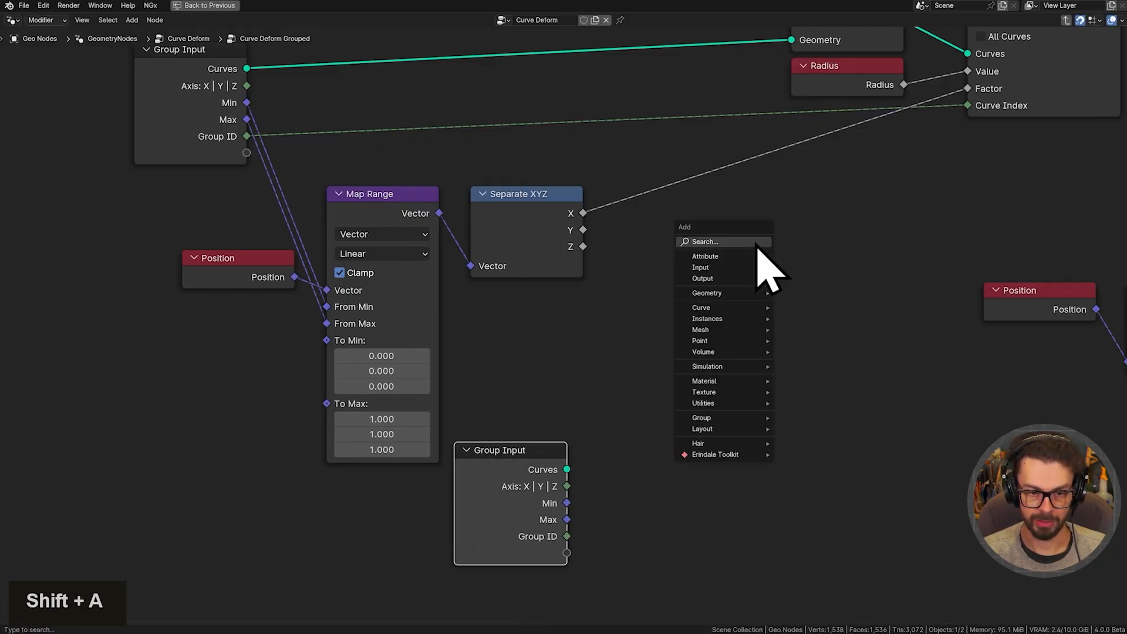
mouse_move(757, 404)
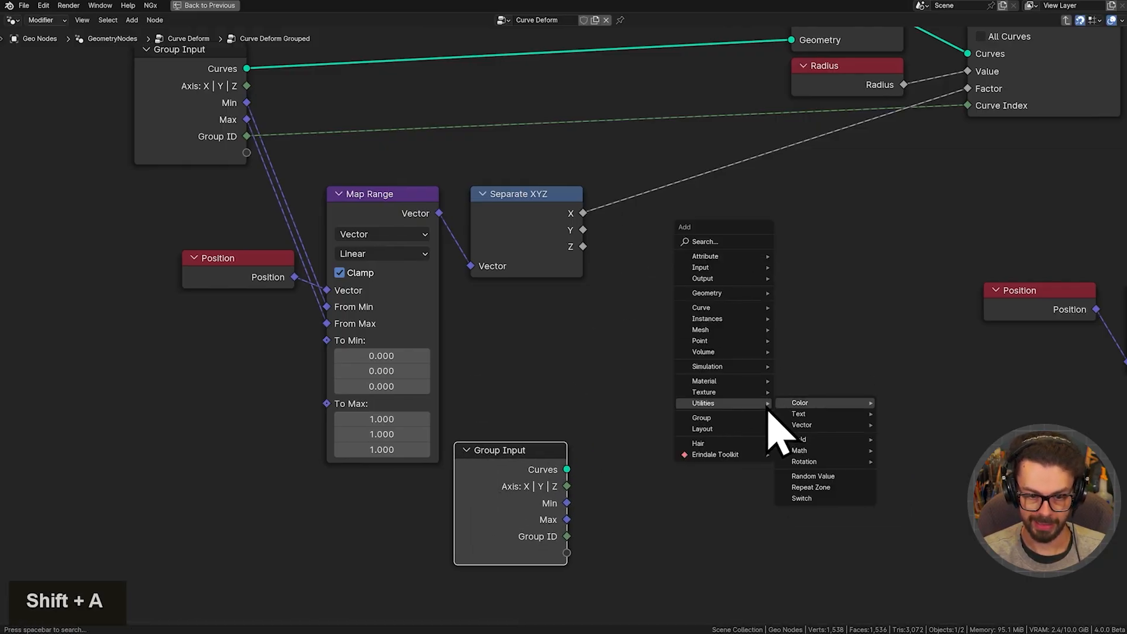
left_click(802, 498)
left_click(810, 311)
left_click(799, 285)
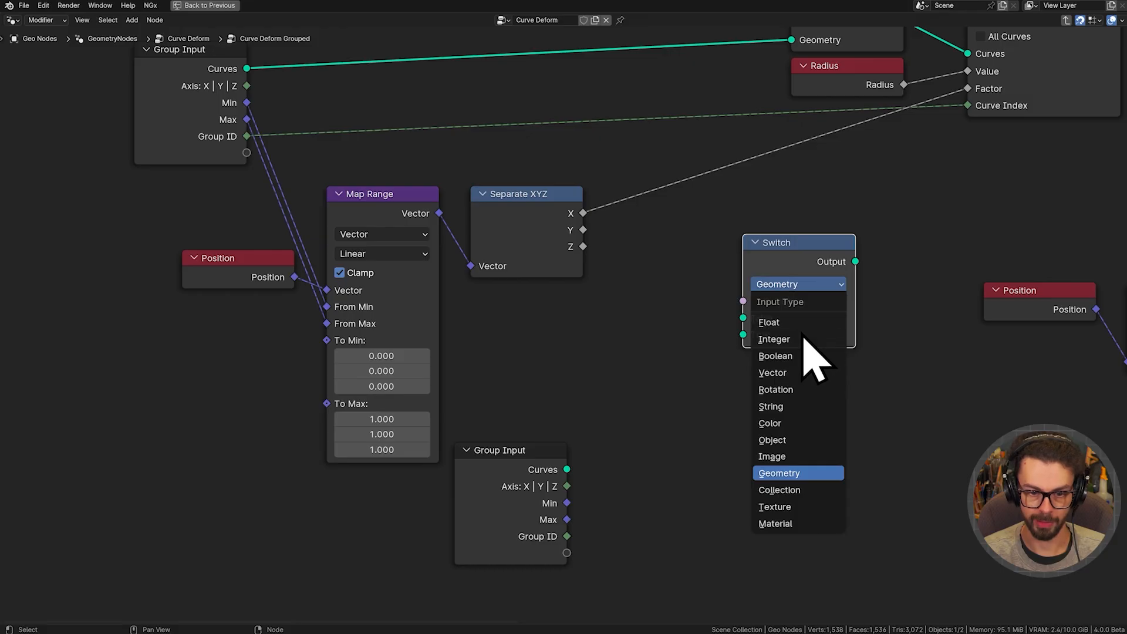
left_click(787, 323)
key("g")
left_click(602, 235)
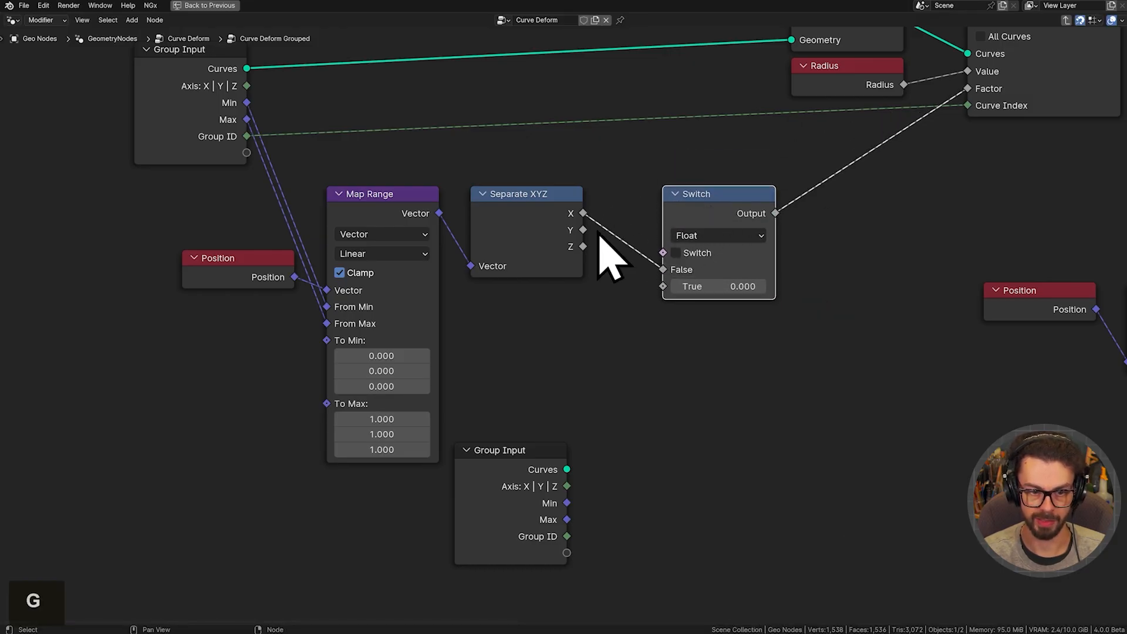
left_click_drag(584, 230, 664, 286)
left_click_drag(704, 216, 689, 200)
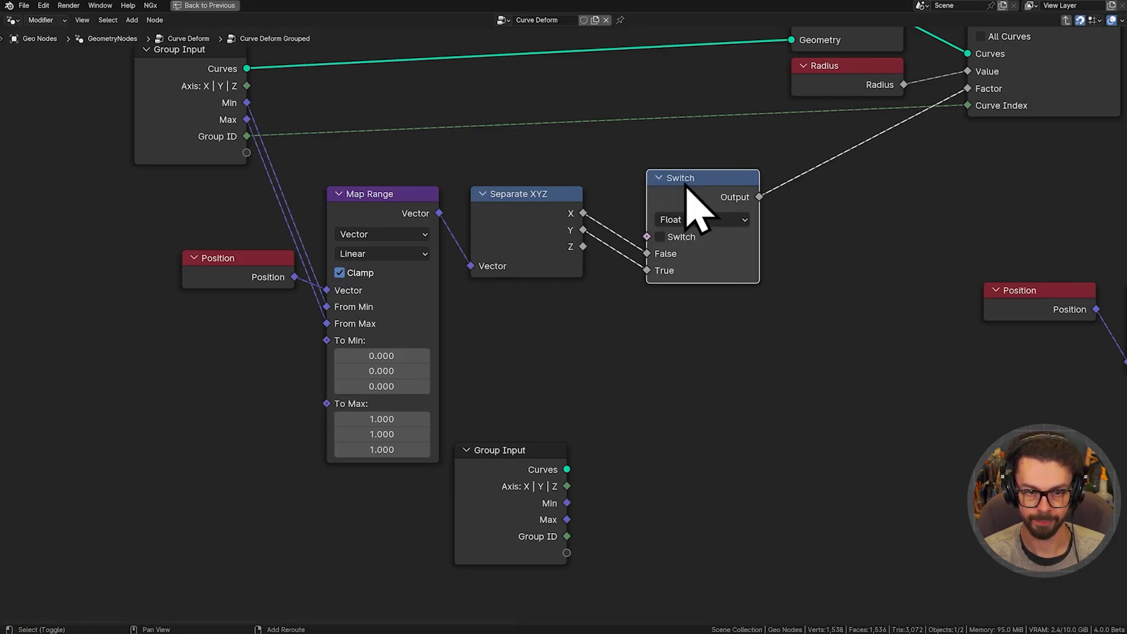
- Duplicate the Switch, insert the copy between the first Switch and Factor, and connect Separate XYZ's Z output to the copy's True
key("shift+d")
left_click(832, 172)
key("g")
left_click_drag(583, 246, 793, 270)
left_click(697, 179)
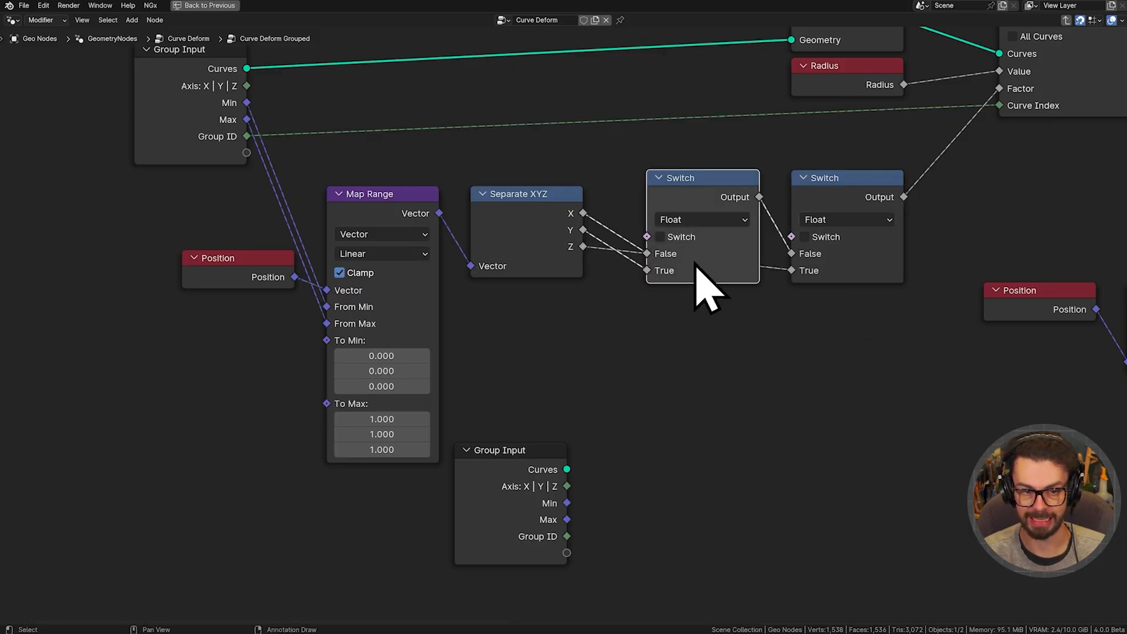
- Compare the Group Input's axis value with 1 in an integer Equal node driving the first Switch, and hide the Group Input's unused sockets
left_click_drag(567, 486, 712, 415)
type("eq")
key("Return")
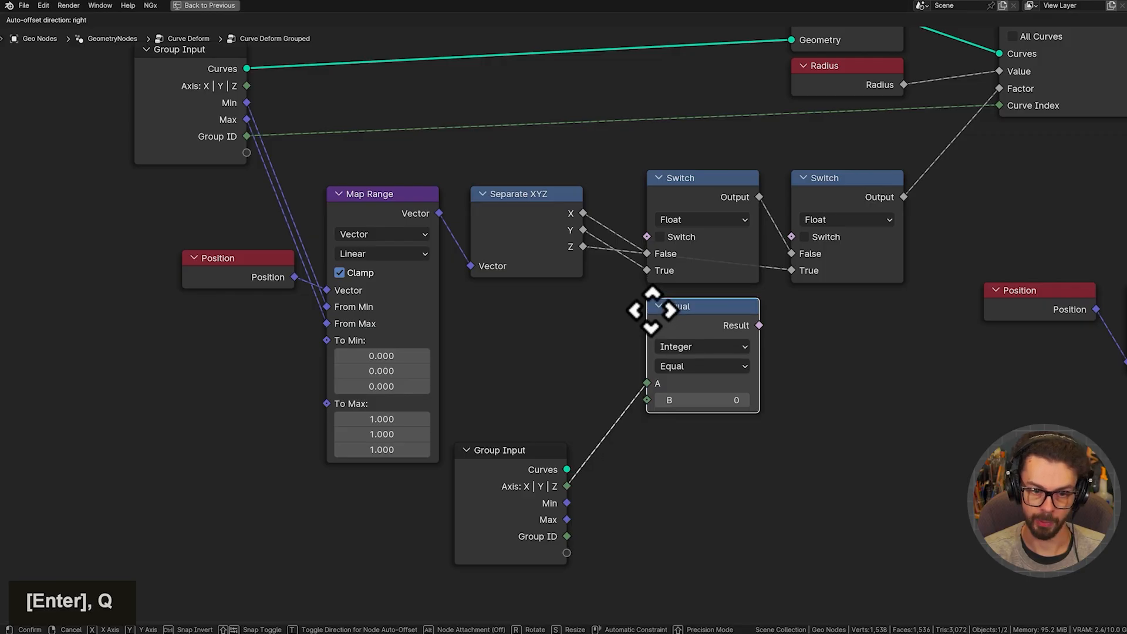
left_click(649, 307)
left_click_drag(537, 479, 541, 403)
key("ctrl+h")
left_click(746, 401)
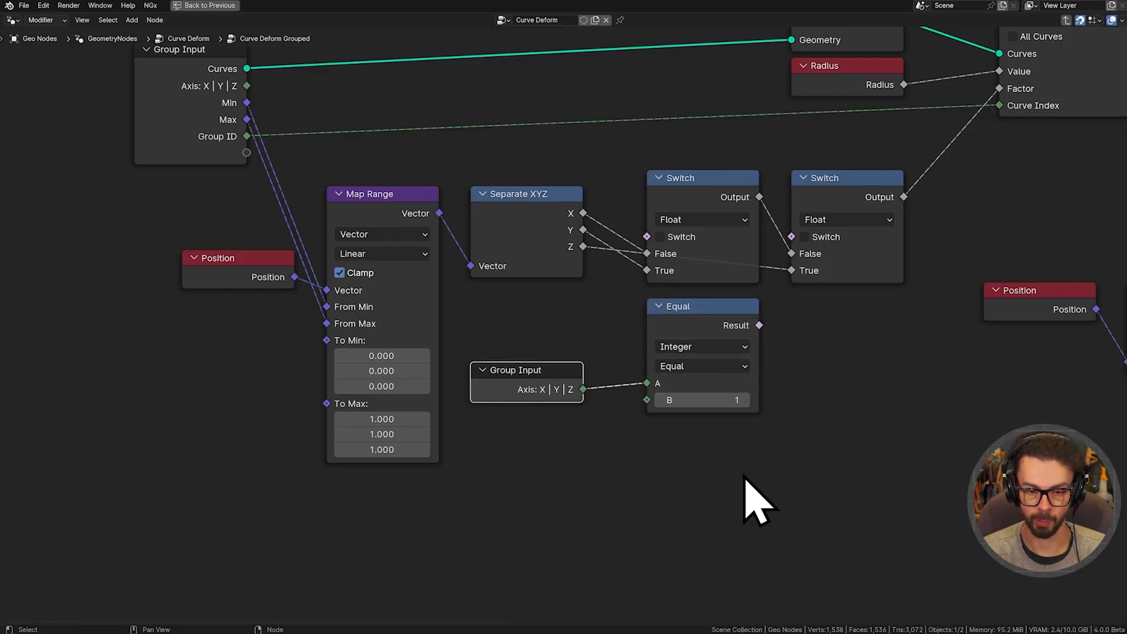
left_click_drag(760, 326, 646, 252)
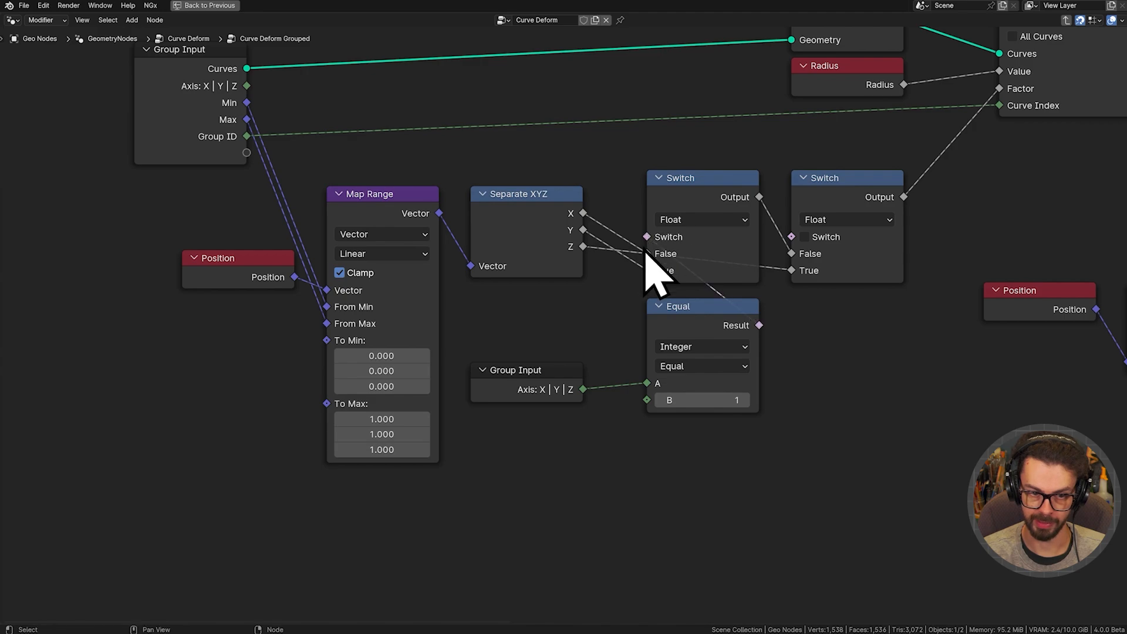
- Duplicate the Equal node with its axis link, set B to 2, and connect its Result to the second Switch's Switch input
left_click(684, 334)
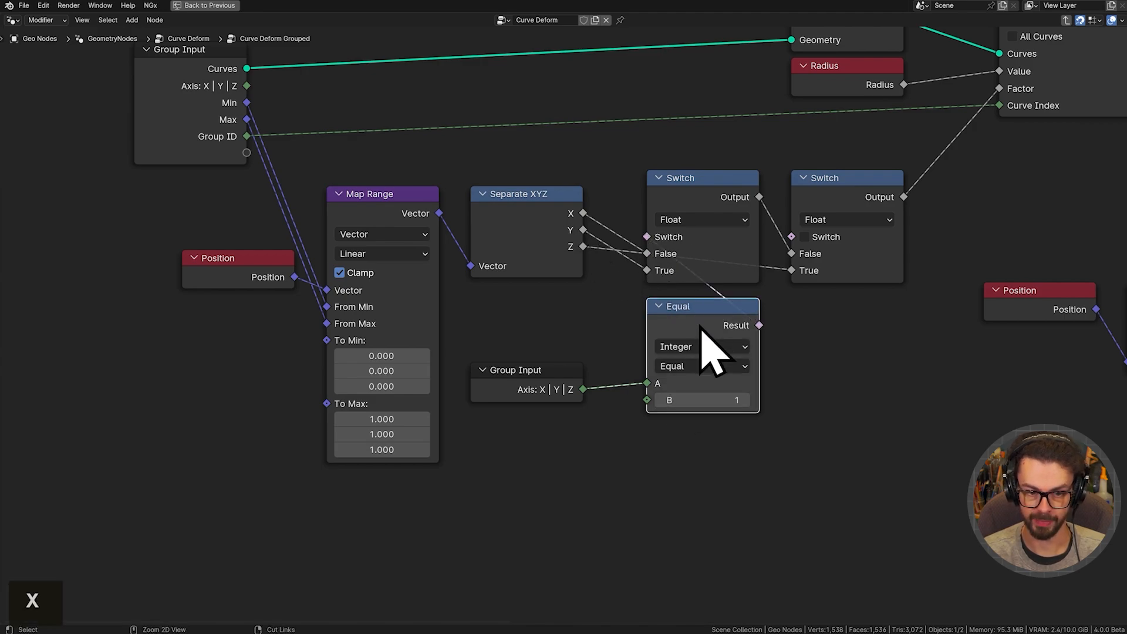
key("ctrl+shift+d")
left_click(850, 320)
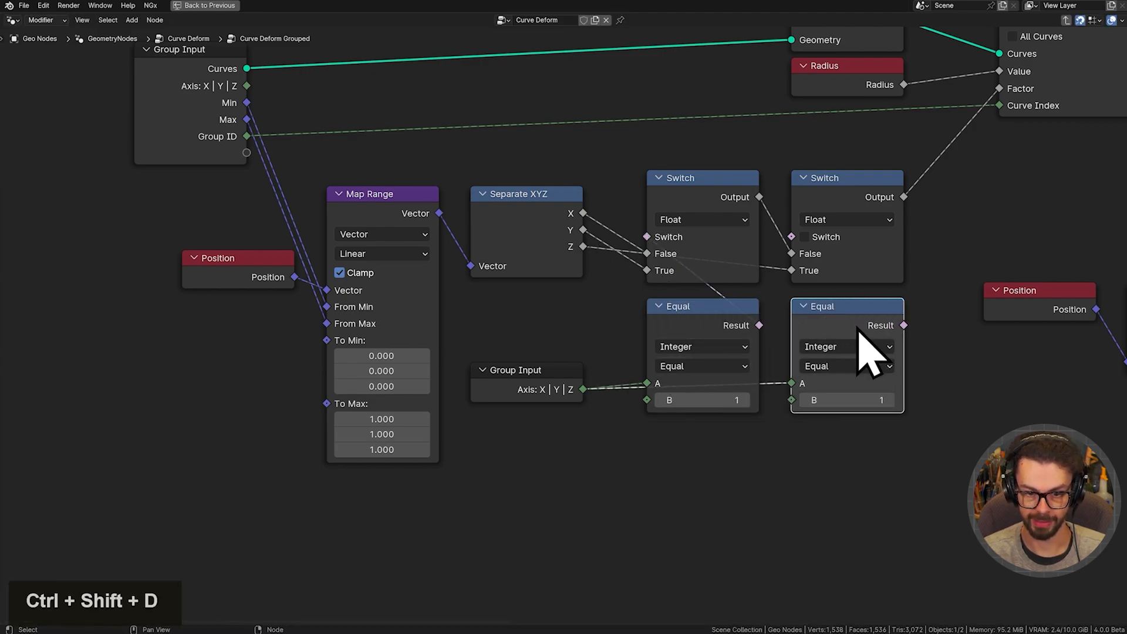
left_click(889, 400)
left_click_drag(904, 326, 807, 245)
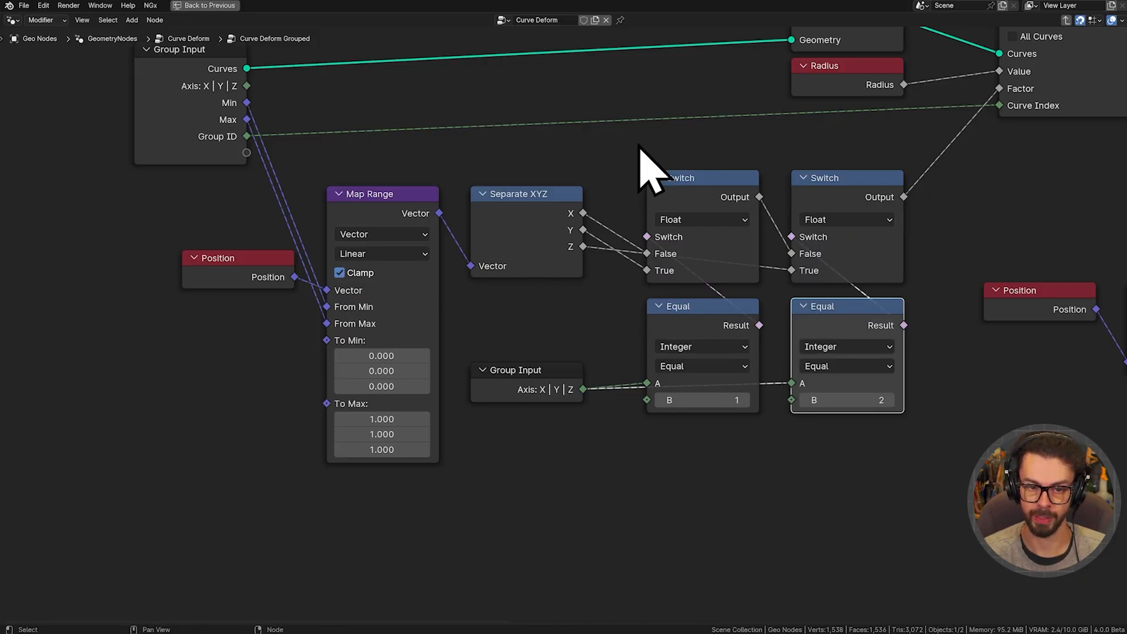
- Move both Switch nodes and both Equal nodes left, closer to the first Separate XYZ node
left_click_drag(639, 148, 888, 410)
key("g")
left_click(863, 410)
left_click(855, 485)
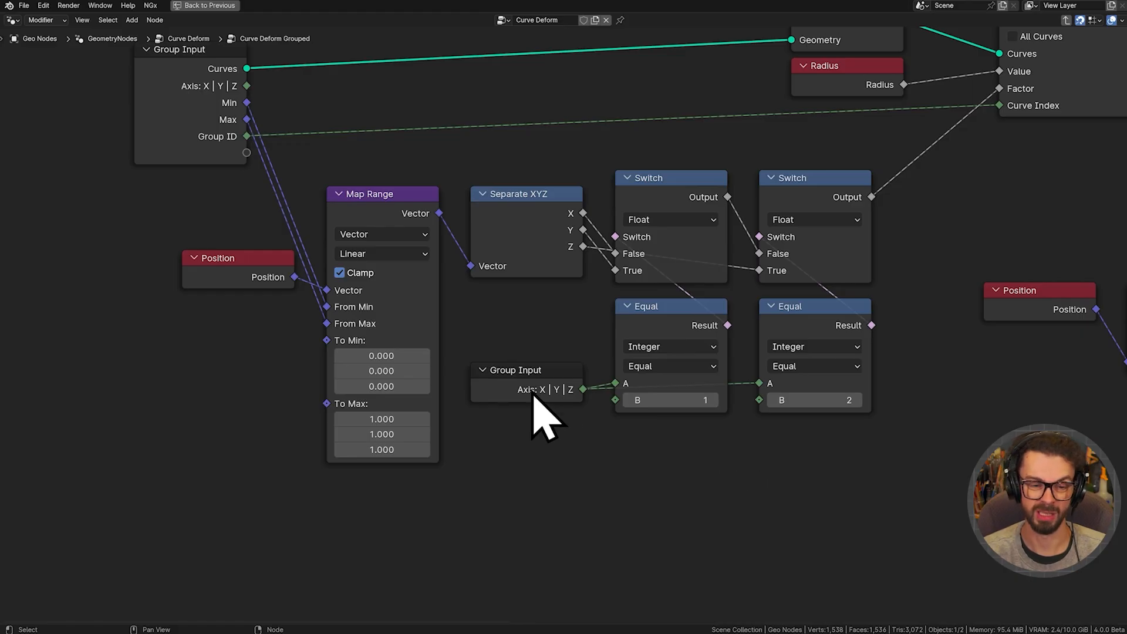
- Lower the axis Group Input slightly and route its link to the second Equal node through two reroutes beneath the first Equal node
left_click(534, 415)
key("g")
left_click(531, 429)
mouse_move(608, 405)
right_mouse_down("shift")
mouse_move(611, 473)
mouse_move(611, 464)
right_mouse_up("shift")
key("g")
left_click(734, 455)
key("g")
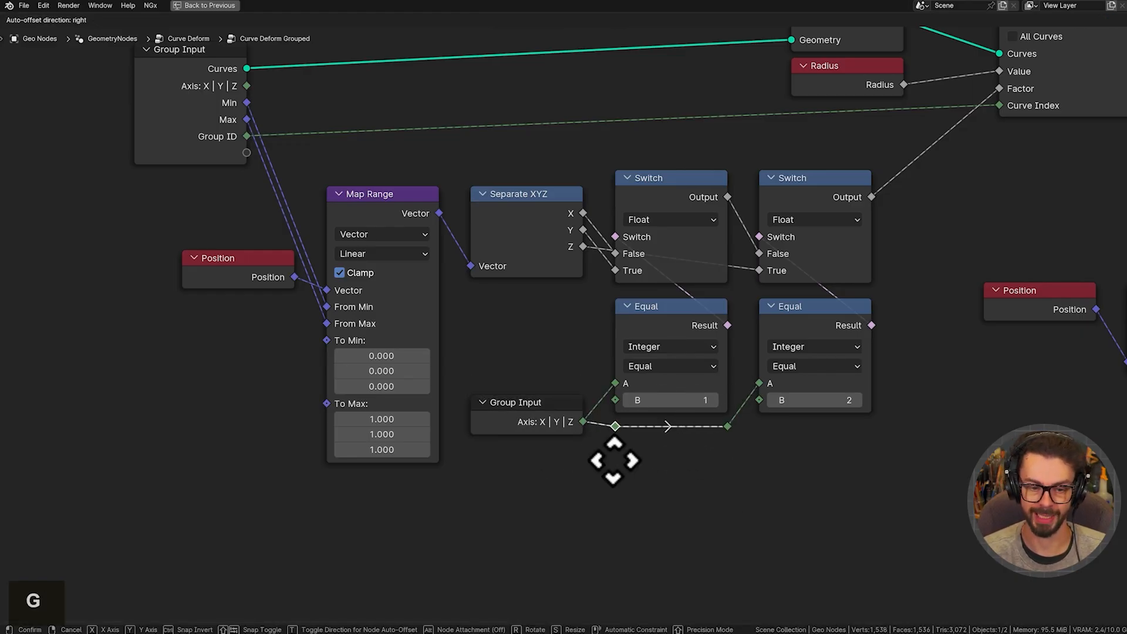
left_click(609, 460)
- Duplicate the Switch and Equal nodes, their reroutes and axis Group Input, and place the copies below and right of the second Separate XYZ
scroll(769, 498, "down", 4)
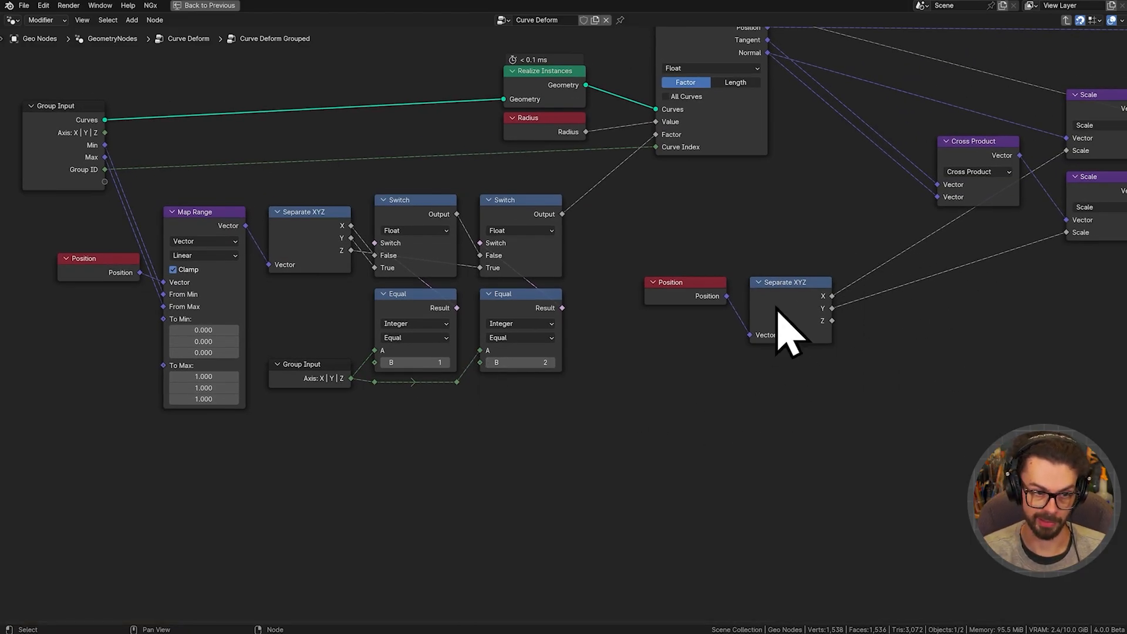
left_click_drag(397, 175, 584, 432)
left_click_drag(544, 465, 310, 313, "shift")
key("shift+d")
left_click(945, 294)
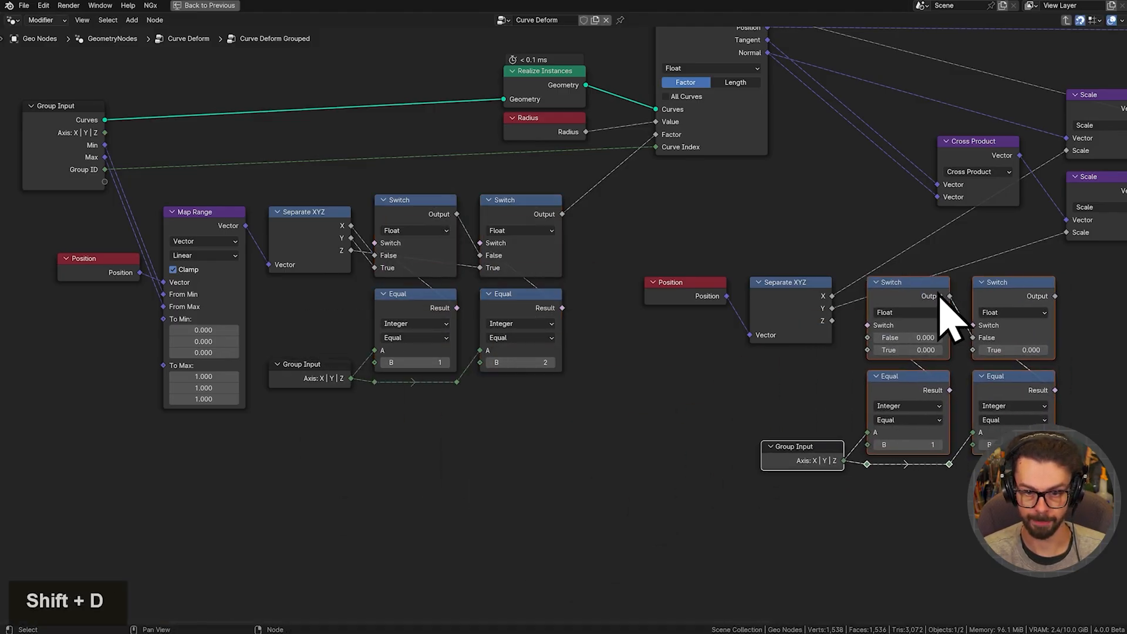
scroll(945, 294, "up", 6)
key("g")
left_click(641, 430)
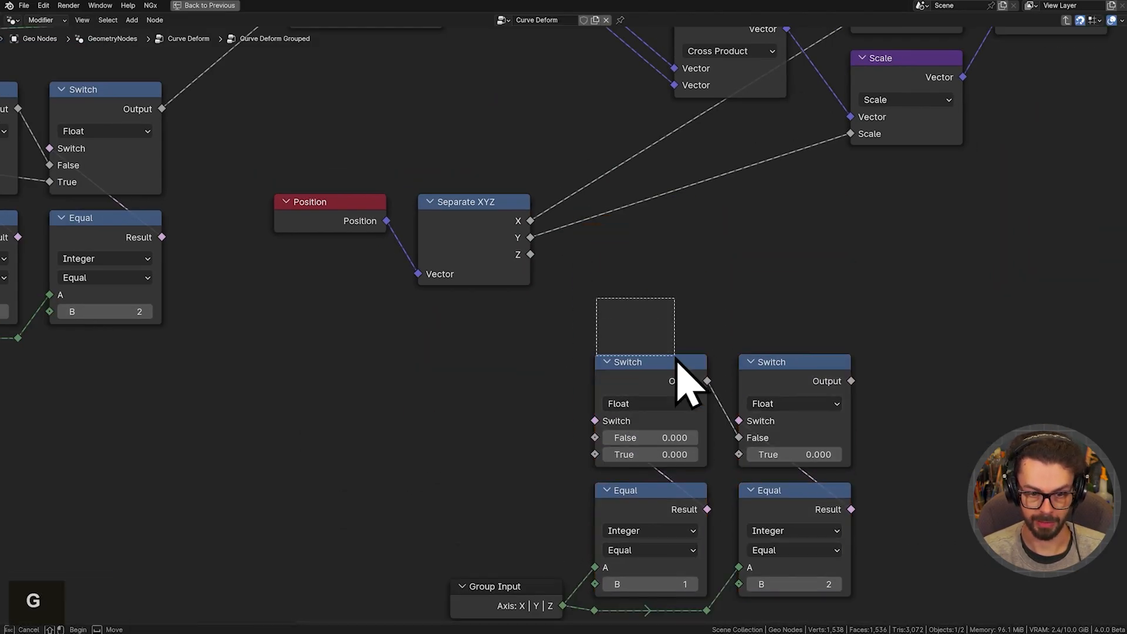
- Duplicate the copied Switch pair with its Equal links and place the new pair directly above it
key("ctrl+shift+d")
left_click(805, 319)
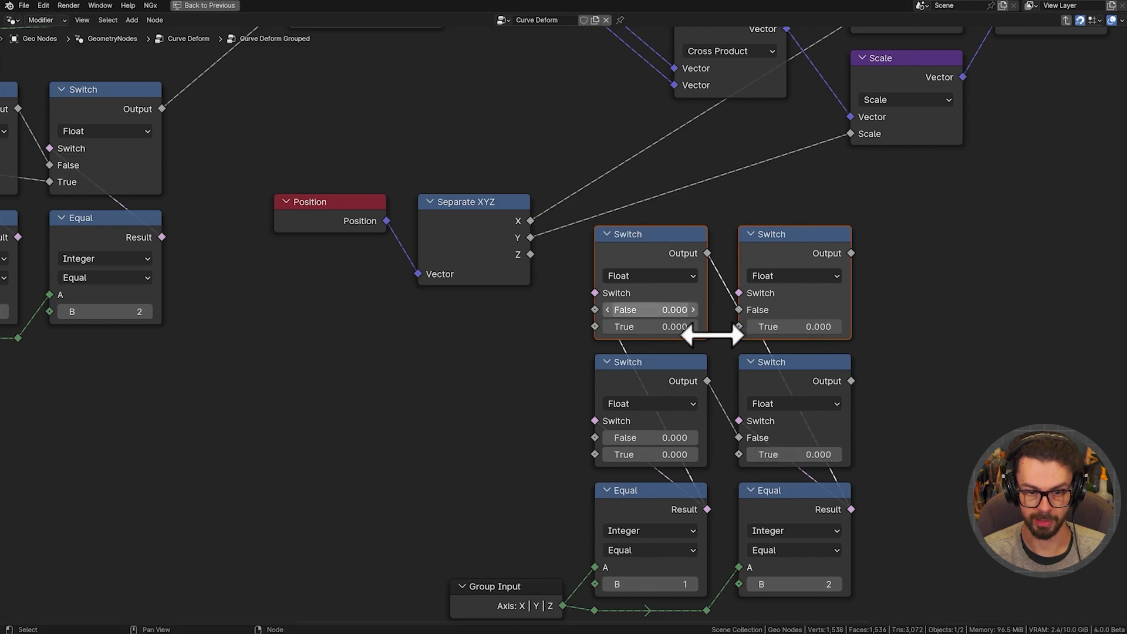
scroll(740, 352, "down", 2)
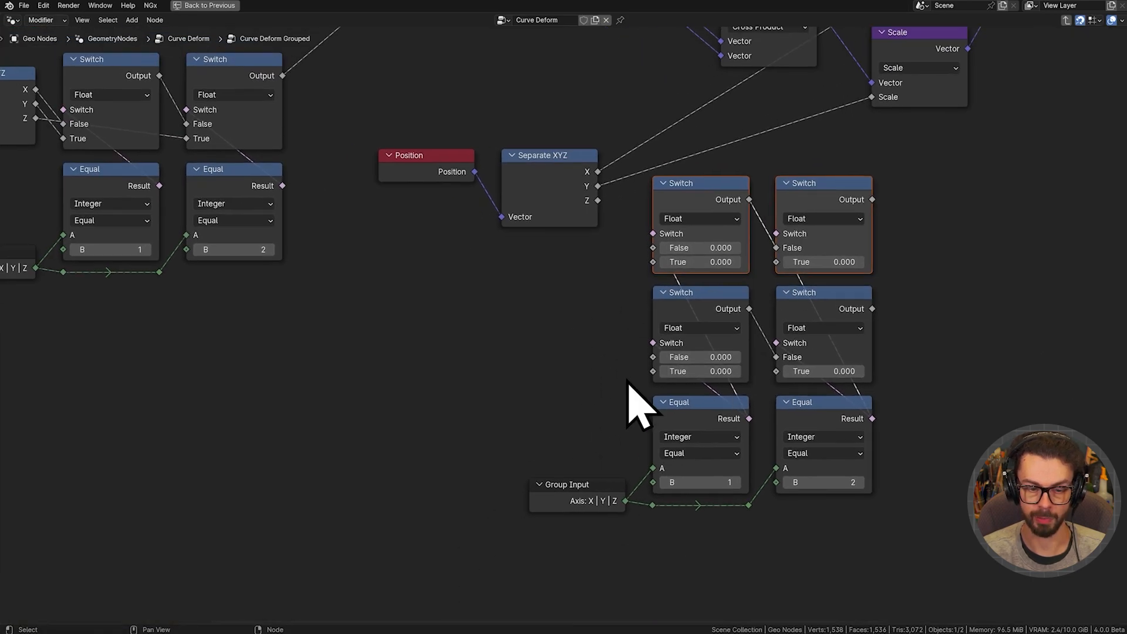
- Connect the second Separate XYZ's Y to the upper first Switch's False and Z to the lower first Switch's False
middle_click_drag(622, 364, 767, 433)
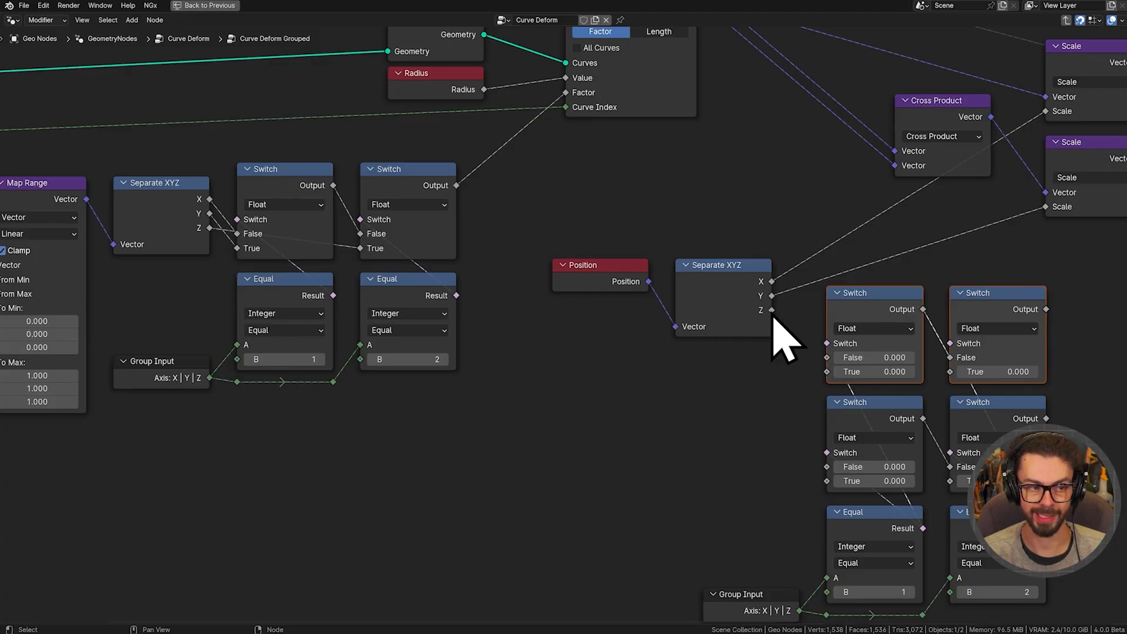
middle_click_drag(780, 327, 675, 276)
left_click_drag(721, 320, 721, 428)
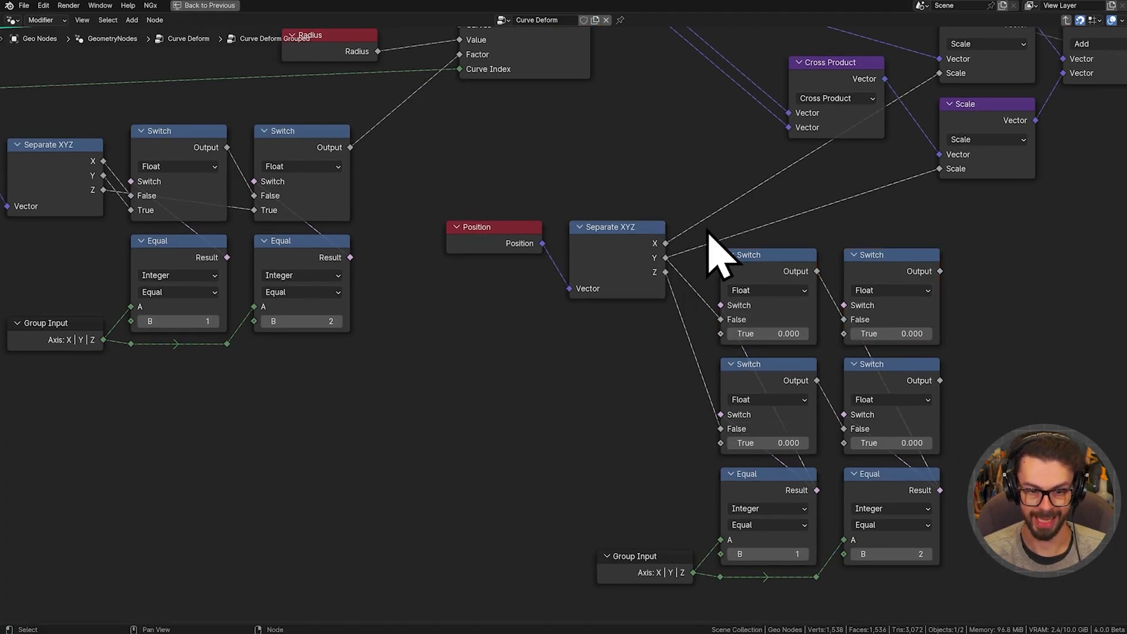
- Connect the second Separate XYZ's X to the upper first Switch's True and Z to the lower first Switch's True
middle_click_drag(707, 423, 676, 304)
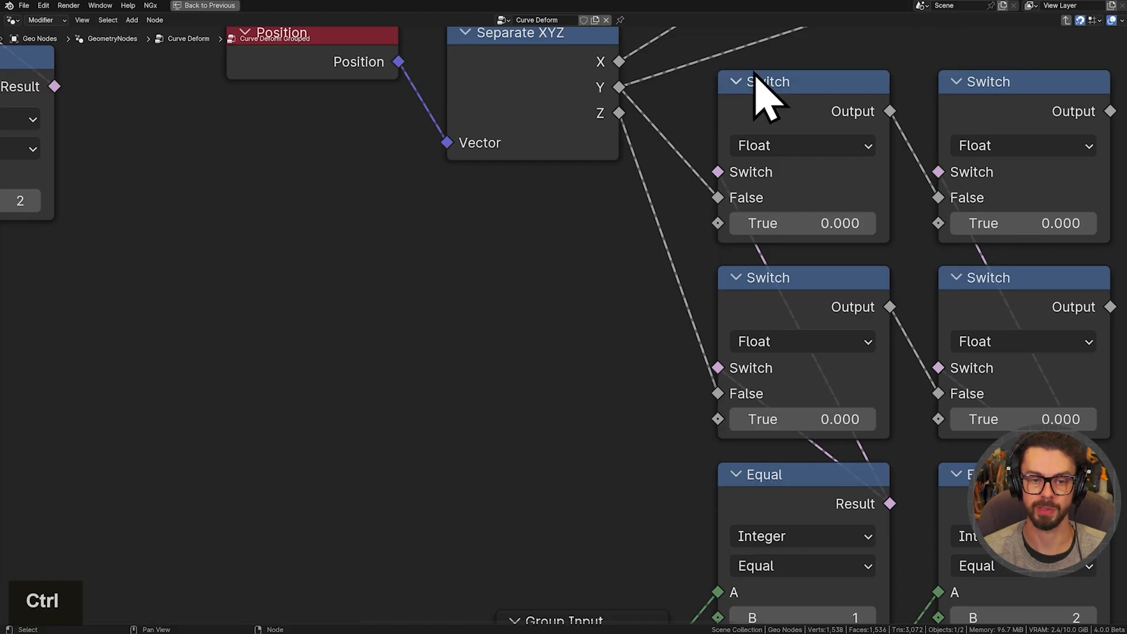
scroll(663, 185, "down", 3)
middle_click_drag(472, 234, 758, 307)
middle_click_drag(428, 191, 537, 256)
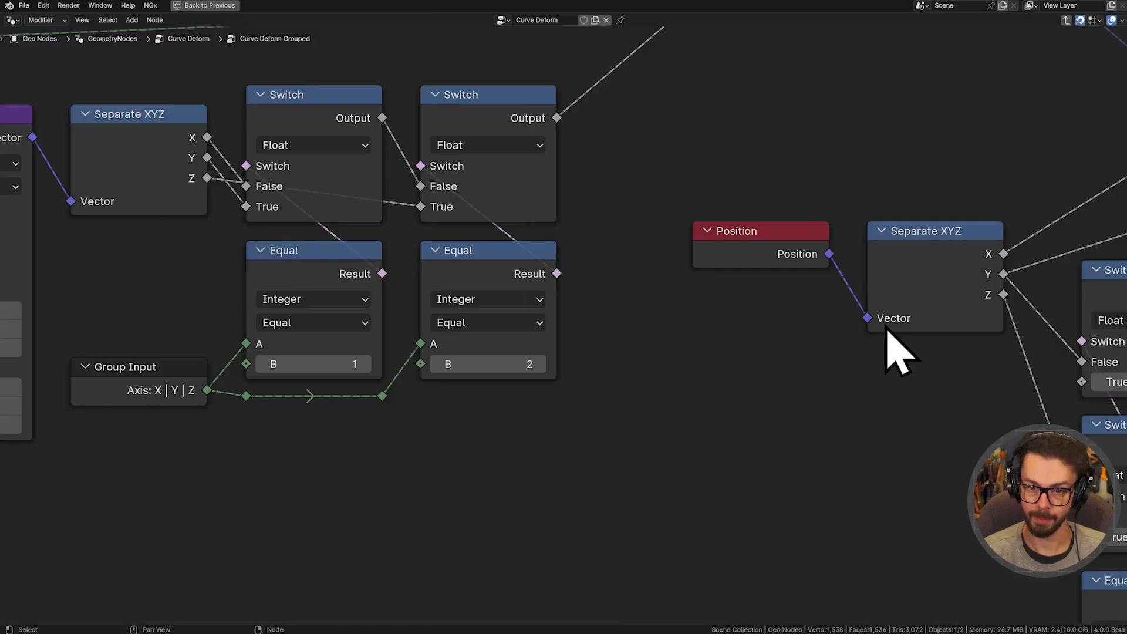
middle_click_drag(886, 335, 365, 184)
middle_click_drag(478, 238, 479, 218)
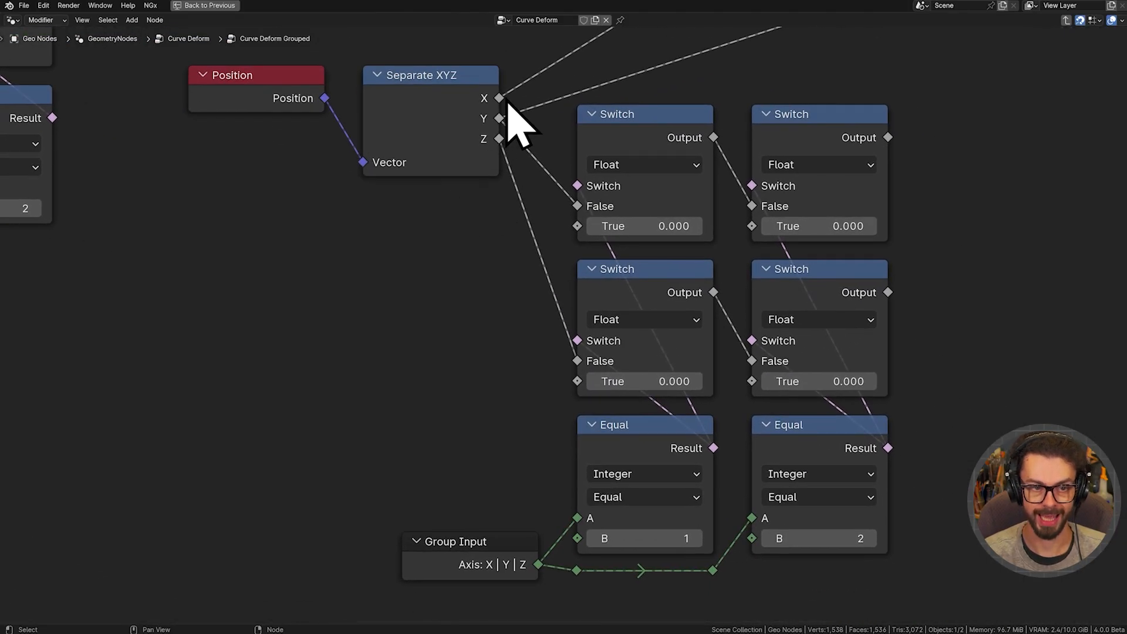
left_click_drag(499, 118, 581, 230)
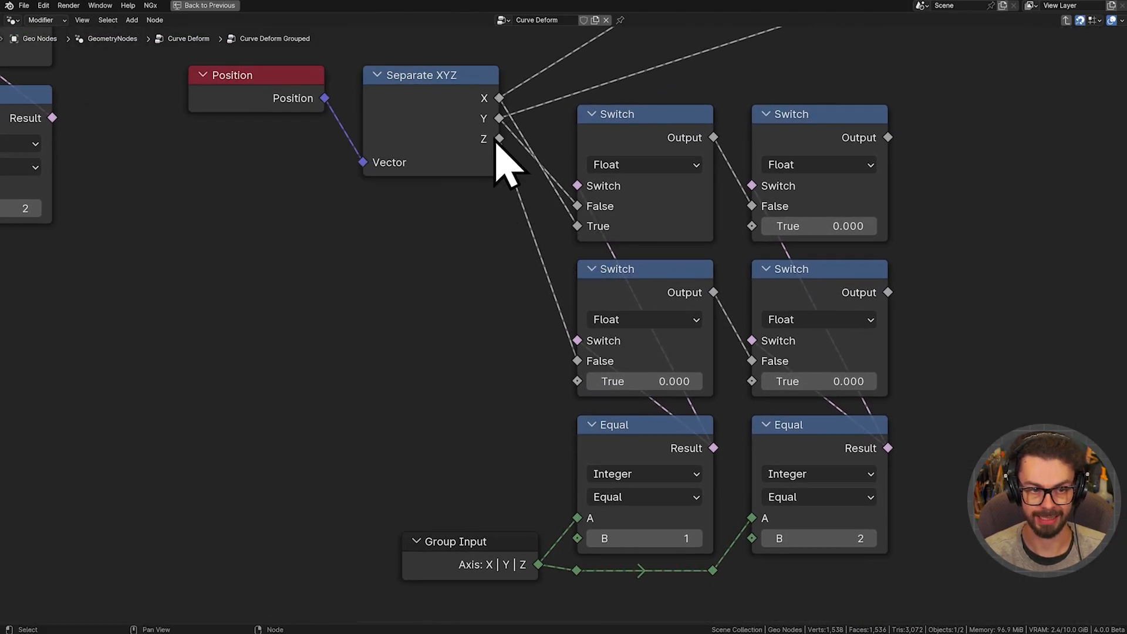
left_click_drag(499, 138, 577, 381)
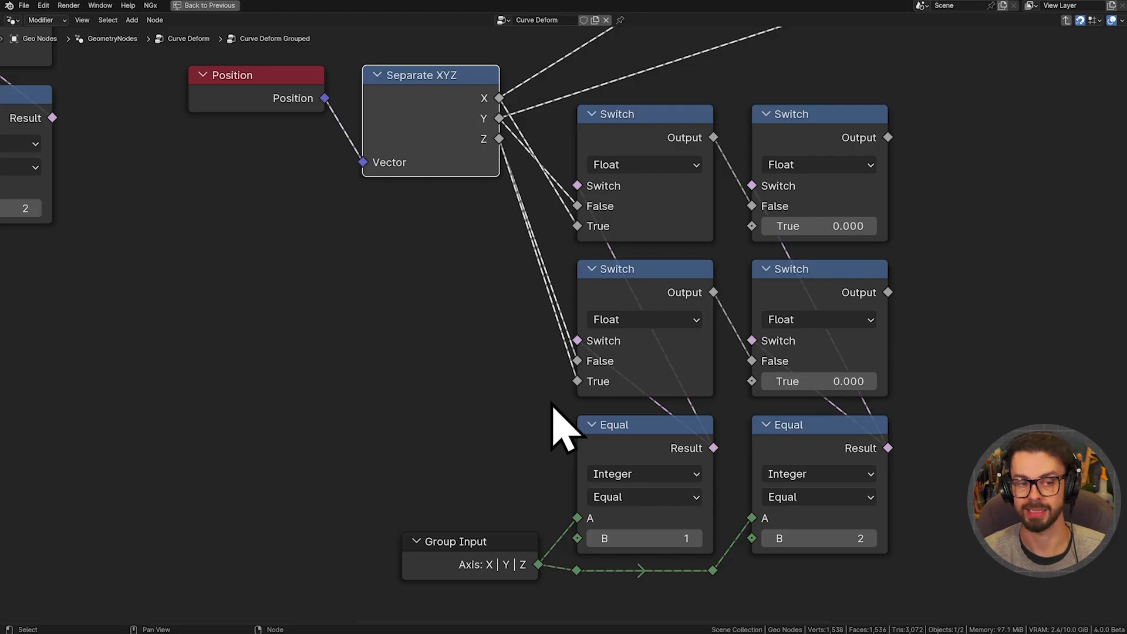
- Connect the second Separate XYZ's X to the upper second Switch's True and Y to the lower second Switch's True
middle_click_drag(551, 297, 432, 264)
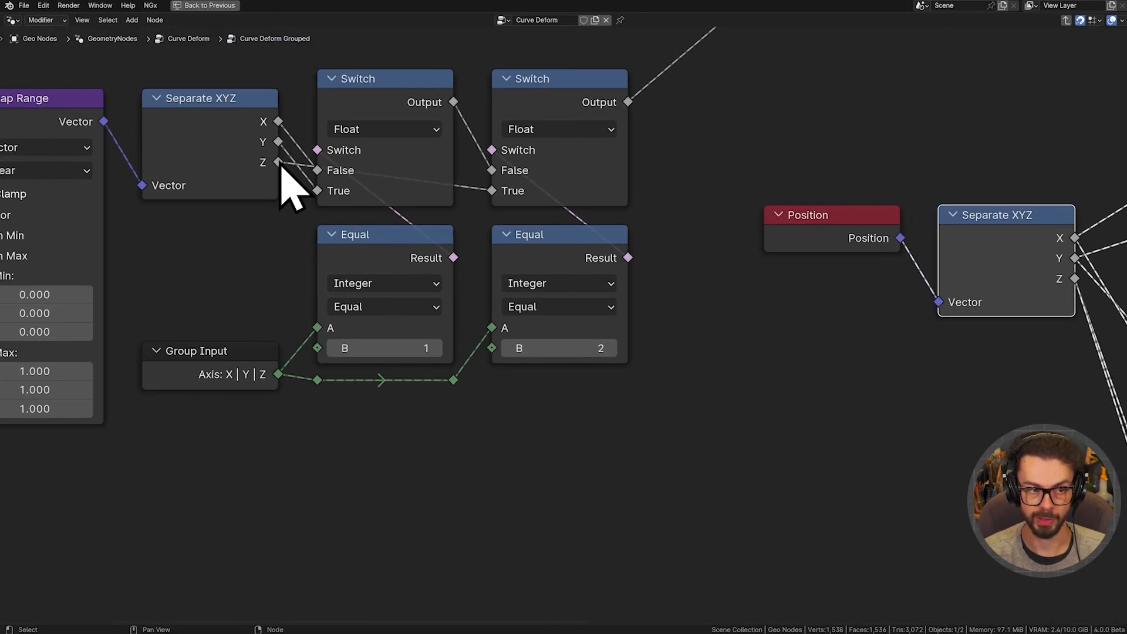
middle_click_drag(897, 267, 287, 175)
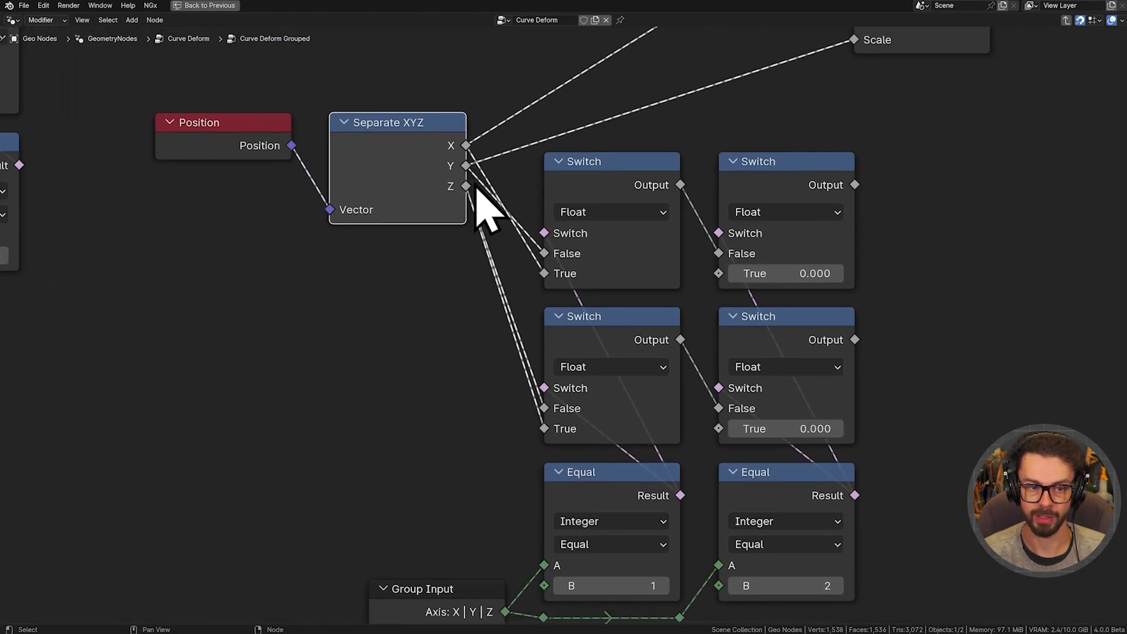
left_click_drag(466, 145, 717, 273)
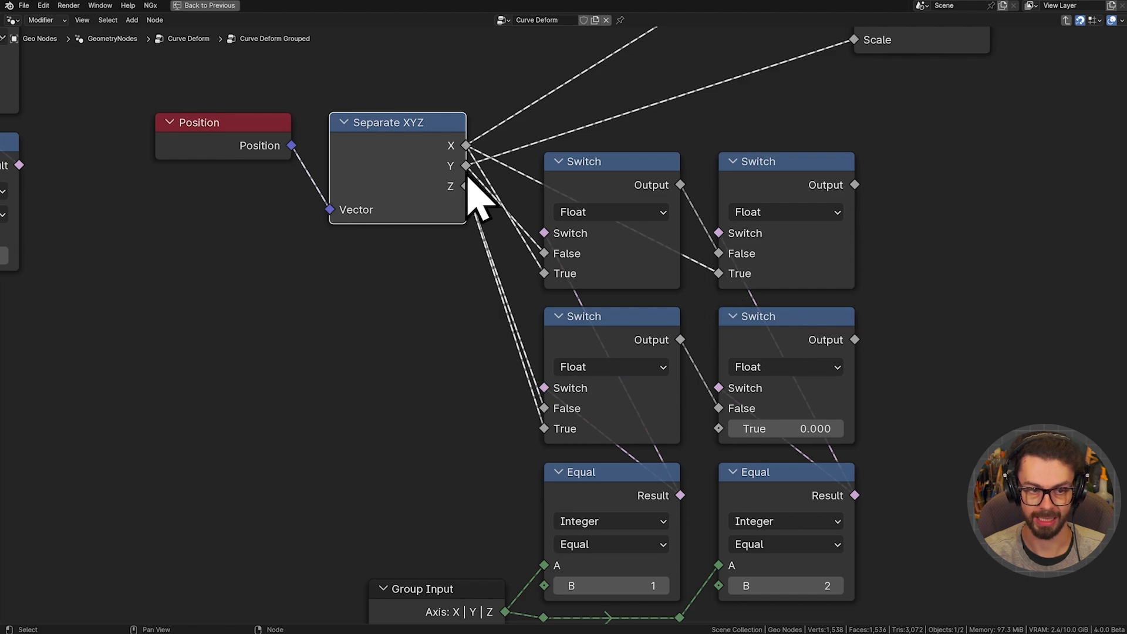
left_click_drag(466, 186, 728, 446)
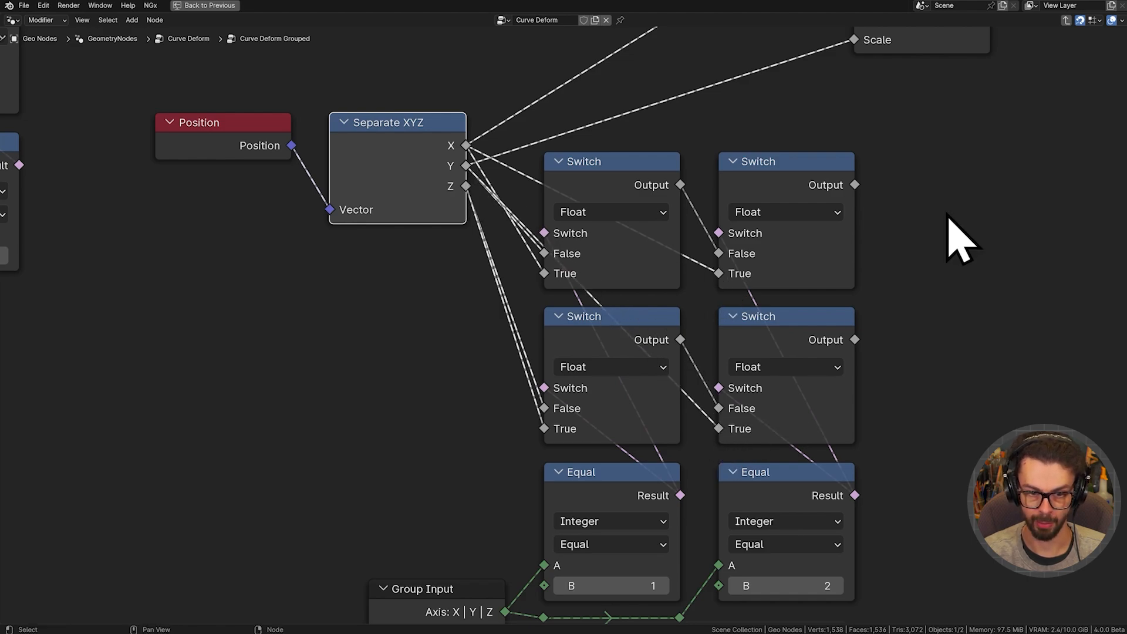
scroll(959, 240, "down", 3)
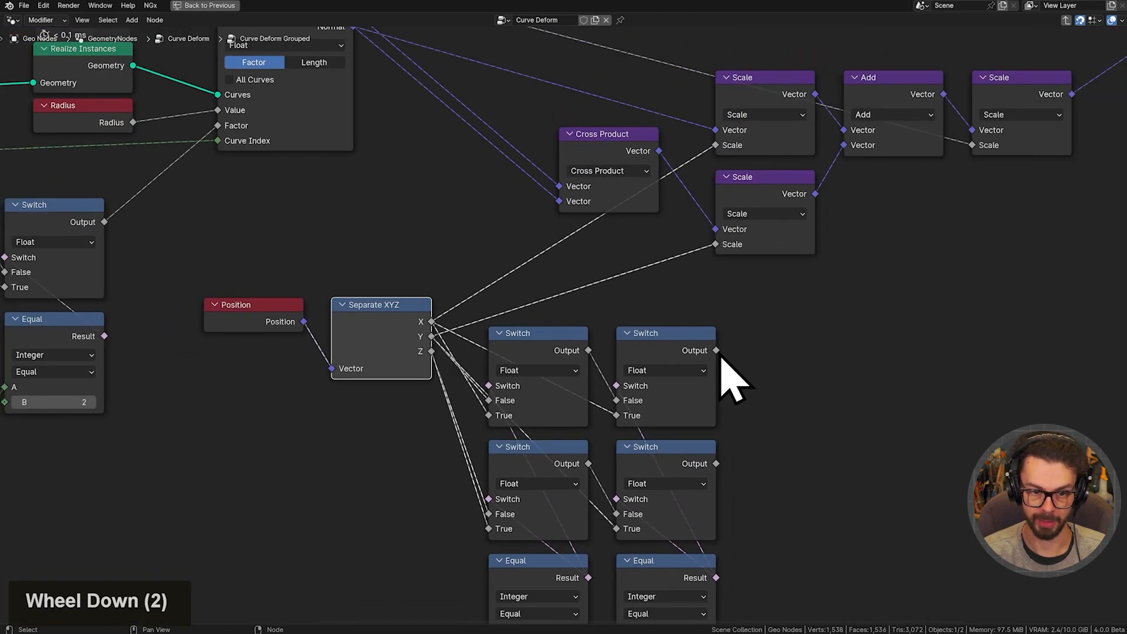
- Connect the upper and lower final Switch outputs to the matching Scale nodes' Scale inputs, and shift the Switch and Equal cluster closer to them
left_click_drag(715, 145, 724, 252)
middle_click_drag(597, 370, 629, 264)
left_click_drag(564, 193, 763, 610)
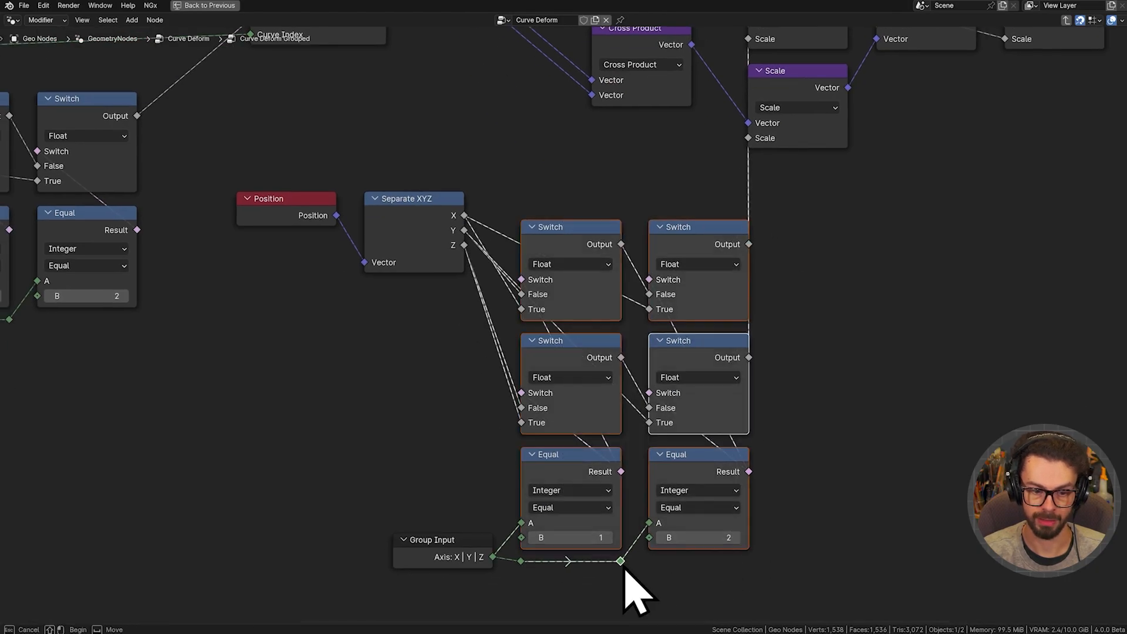
key("shift+g")
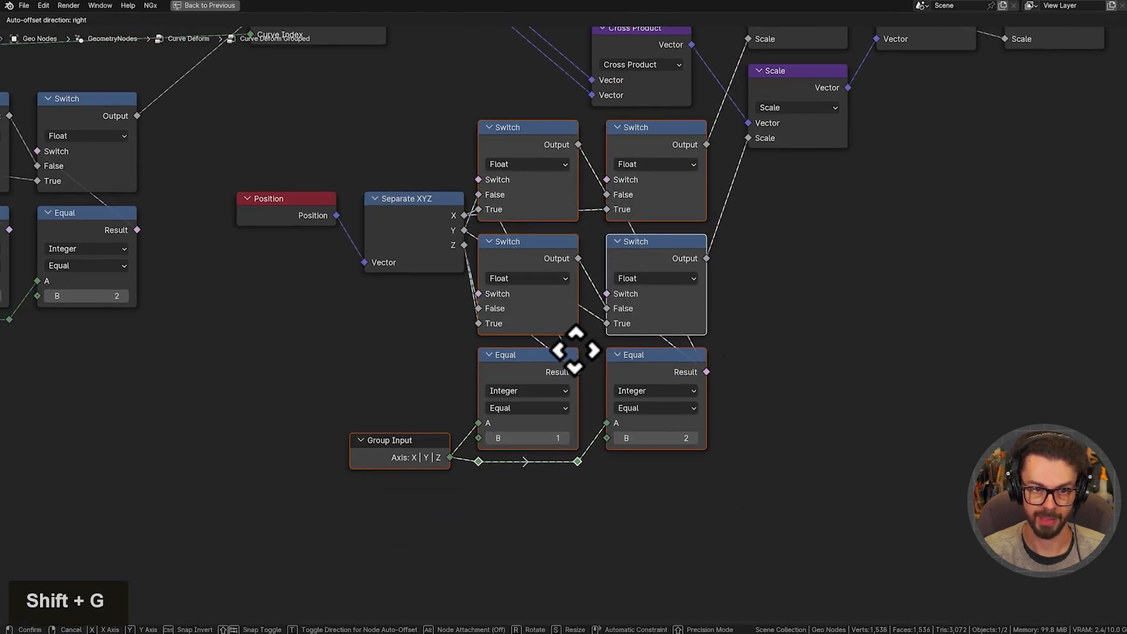
left_click(559, 347)
- Reposition the Position and Separate XYZ nodes just left of the four Switch nodes
middle_click_drag(375, 286, 404, 332)
left_click_drag(330, 200, 470, 323)
key("g")
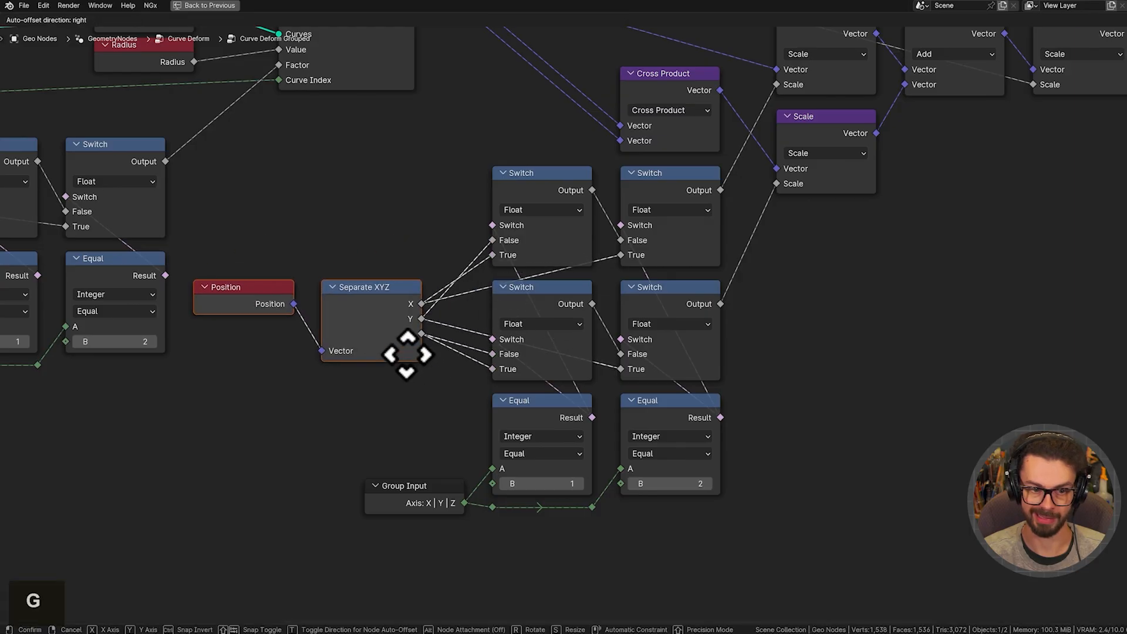
left_click(431, 358)
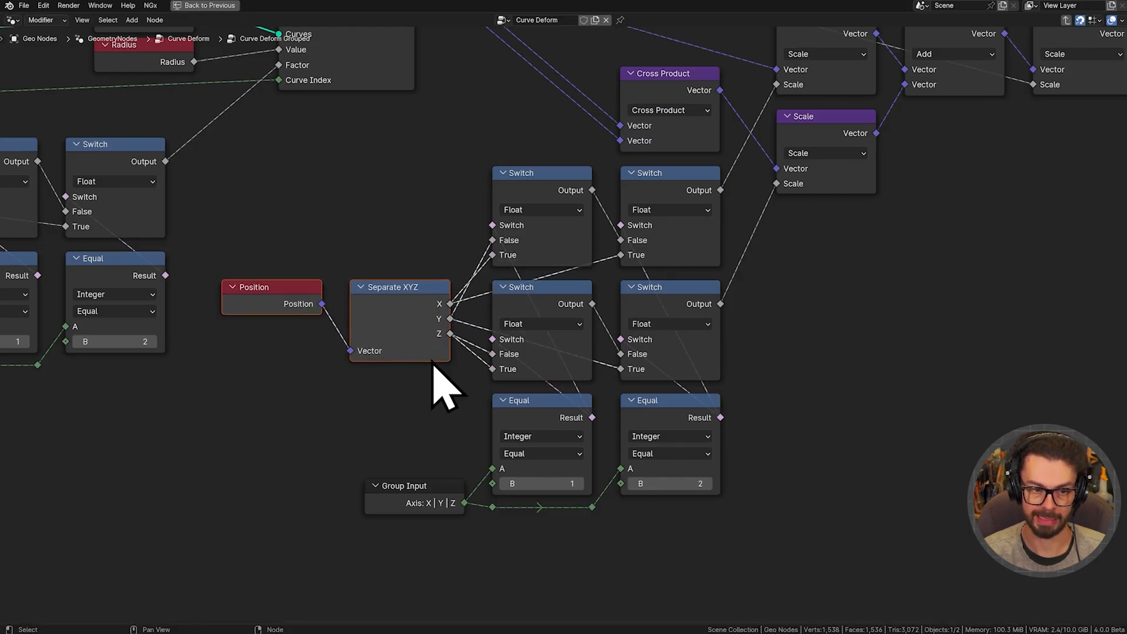
- Collapse the four Switch nodes and stack the two pairs compactly beside Separate XYZ
scroll(431, 367, "down", 2)
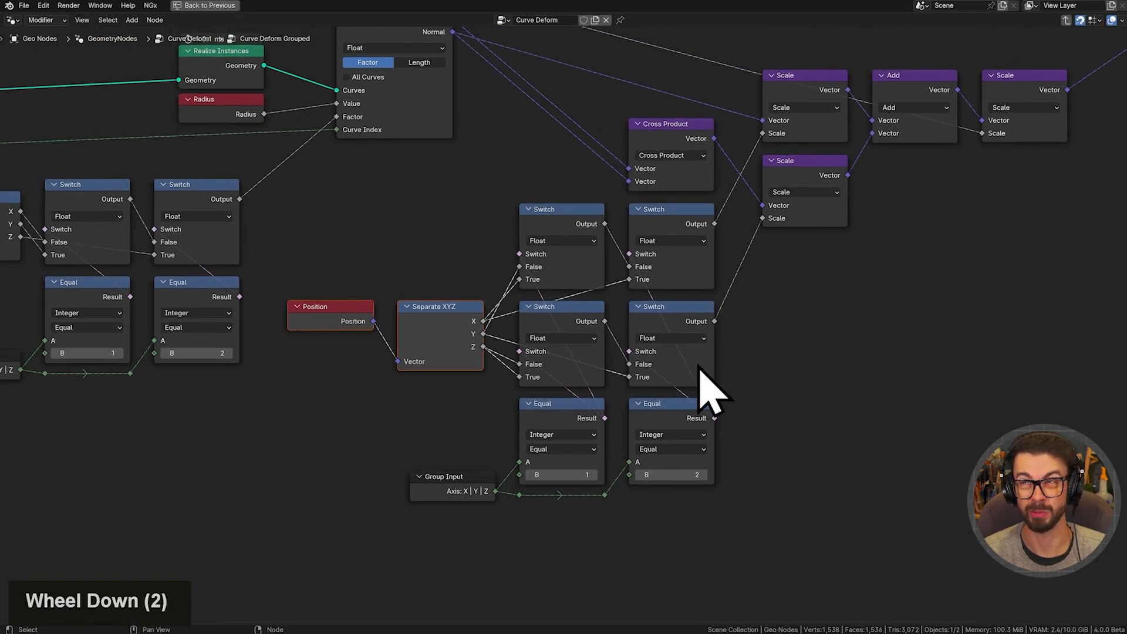
left_click(528, 306)
left_click(528, 209)
left_click(638, 209)
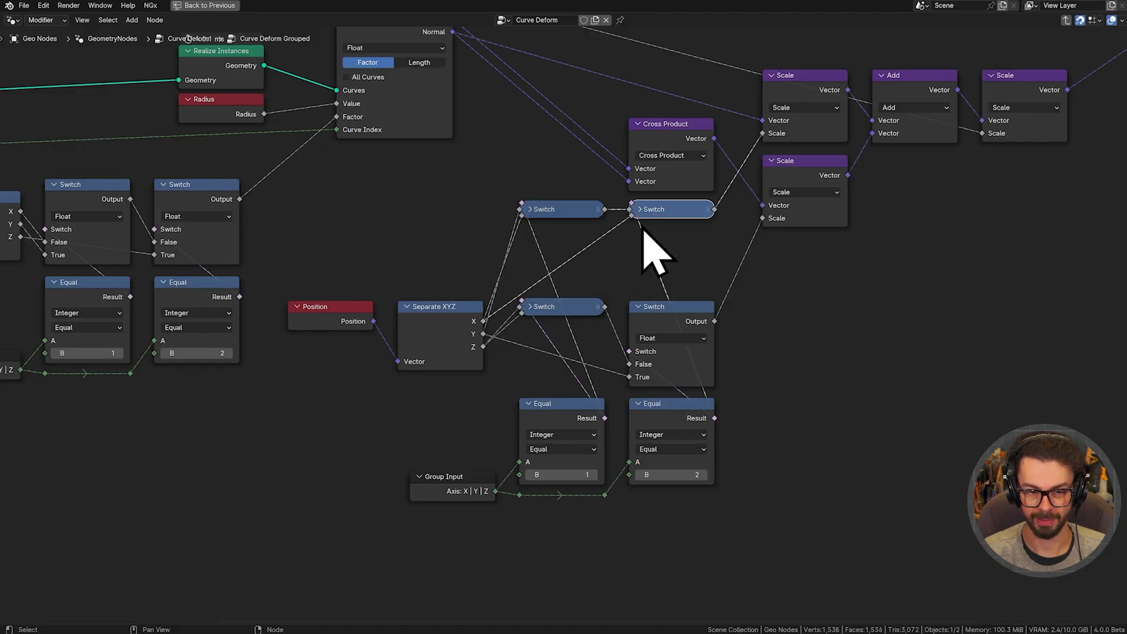
left_click(638, 306)
key("g")
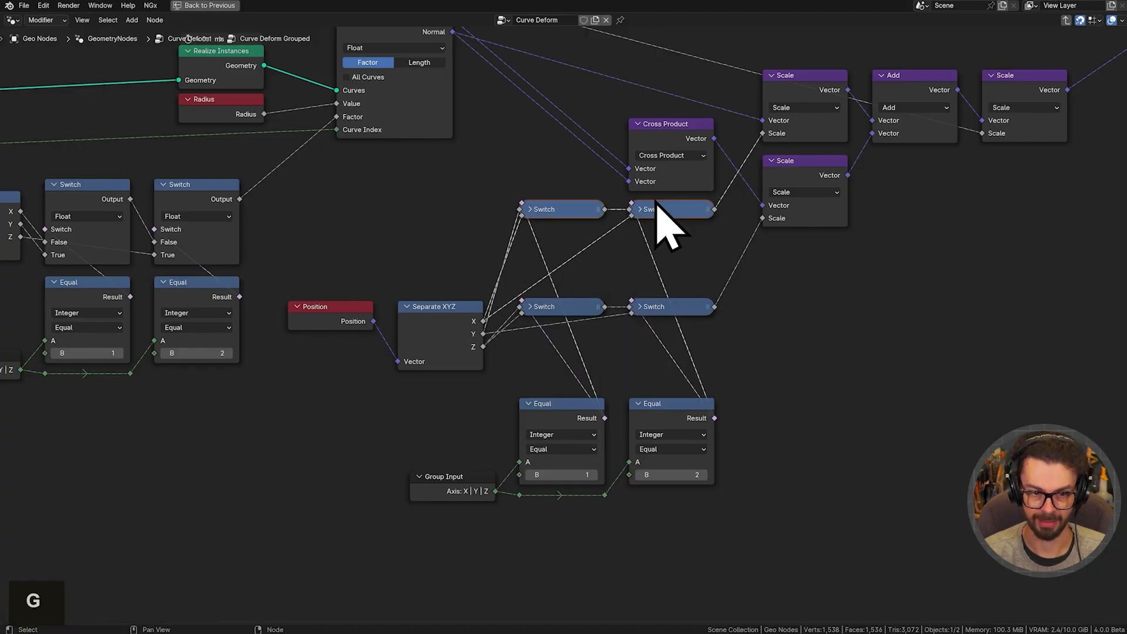
key("g")
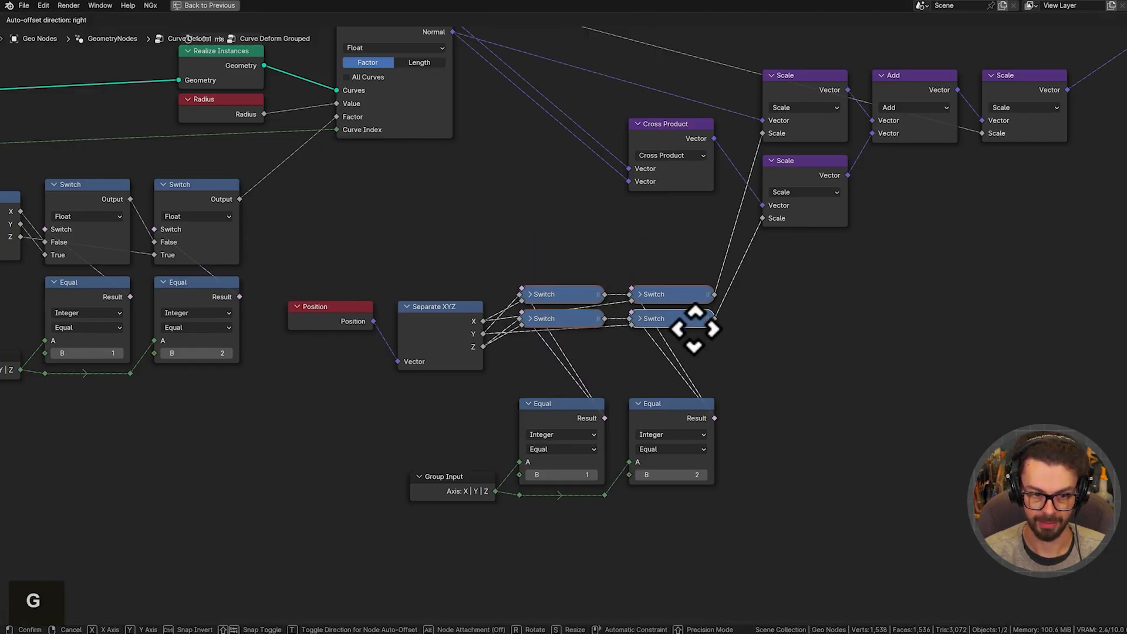
left_click(697, 345)
- Move the Equal nodes, their reroutes and the Group Input up directly beneath the collapsed Switches
left_click_drag(578, 402, 623, 488)
key("g")
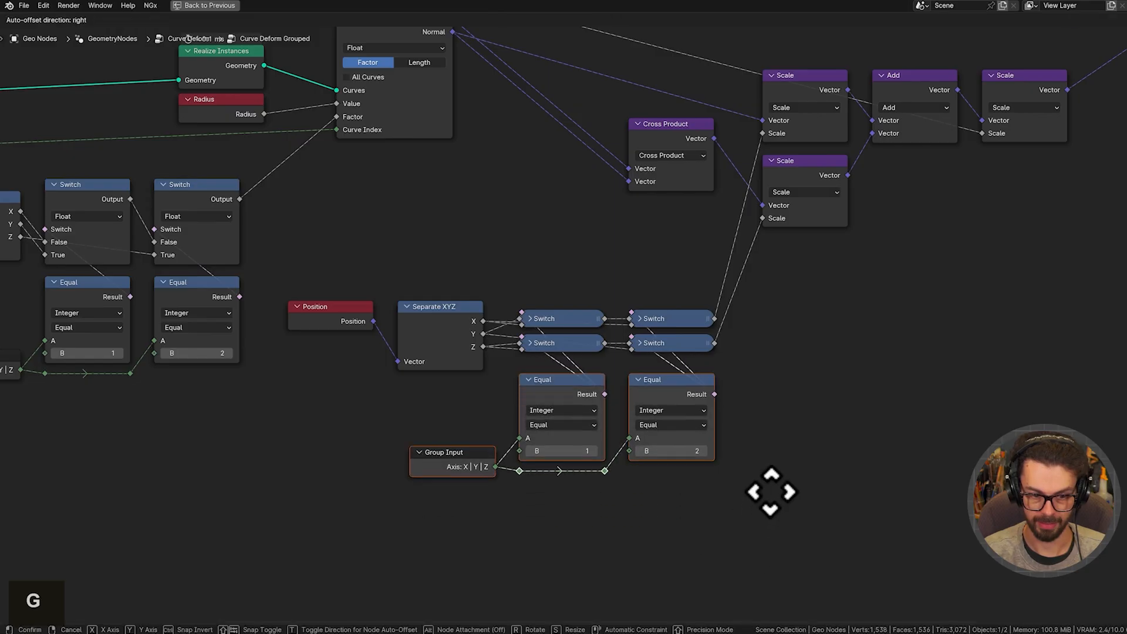
left_click(773, 470)
- Restore the full workspace layout, leave the node group and set the Curve Deform Grouped node's axis to 1
key("ctrl+space")
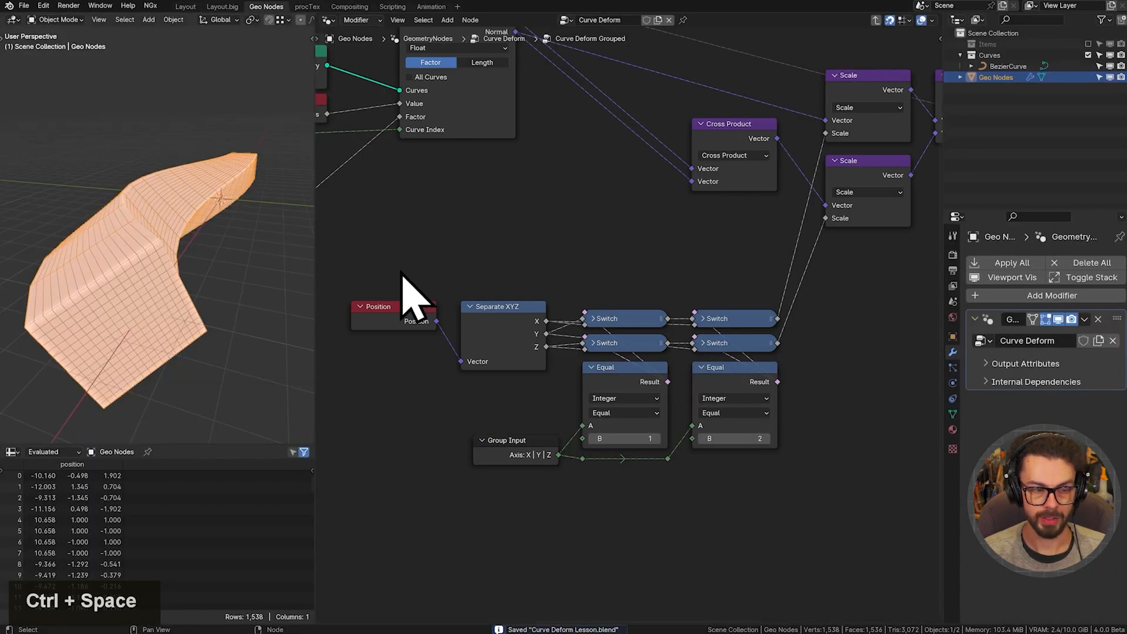
middle_click_drag(411, 297, 659, 276)
key("Tab")
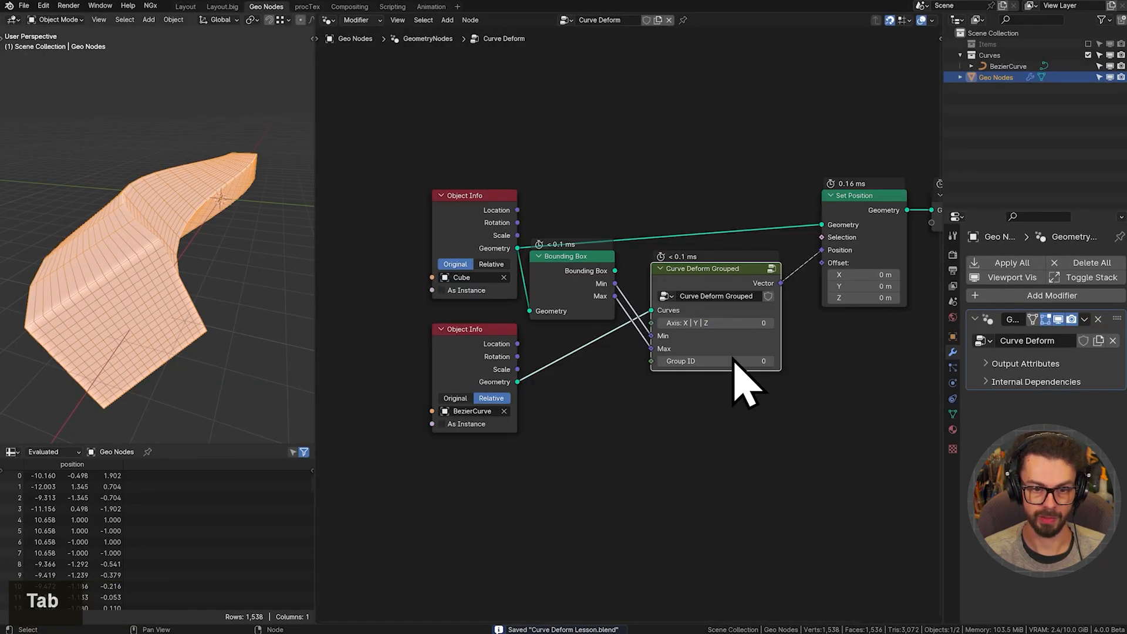
scroll(221, 272, "up", 2)
scroll(268, 26, "down", 5)
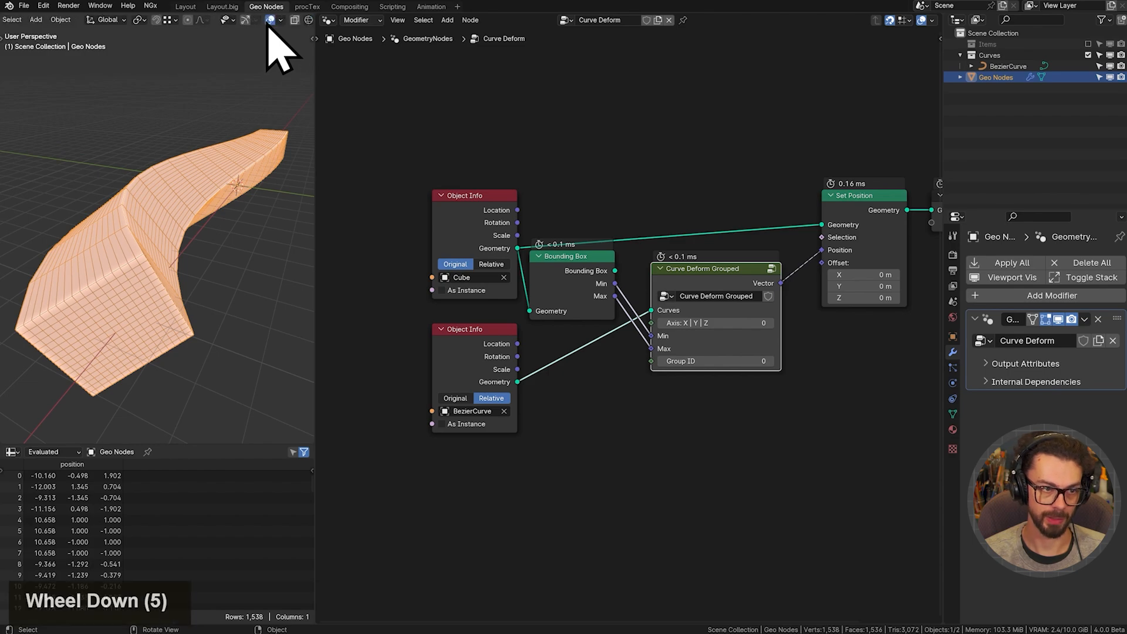
left_click(284, 23)
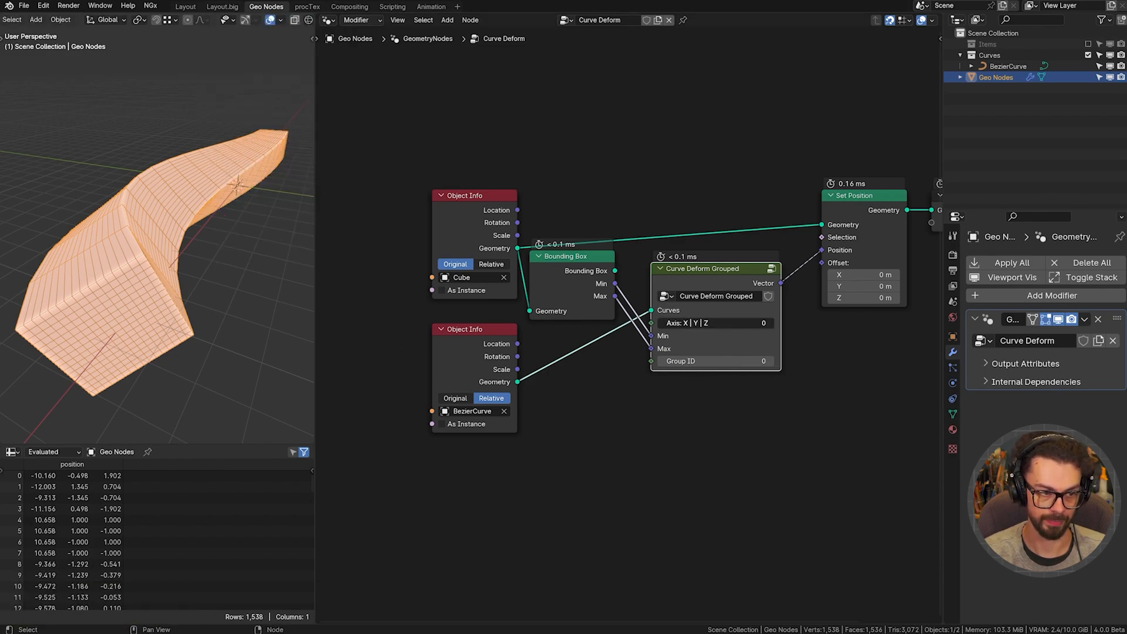
left_click_drag(698, 324, 750, 347)
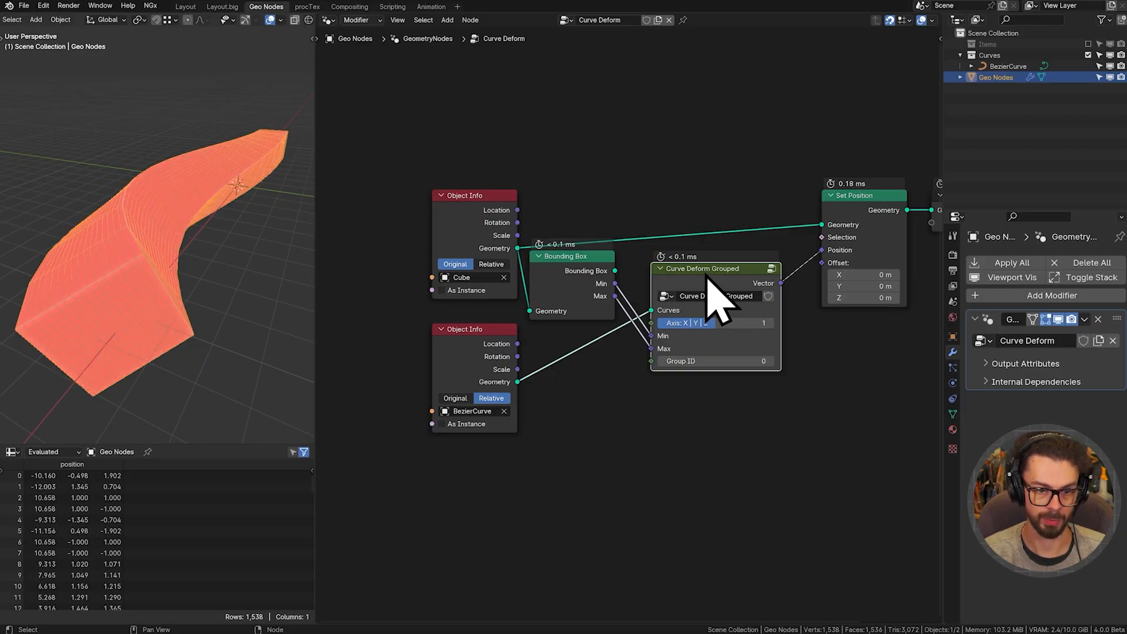
- Reopen the Curve Deform Grouped node group and expand the two first Switch nodes, spacing them apart above the Equal node
key("Tab")
scroll(592, 364, "up", 5)
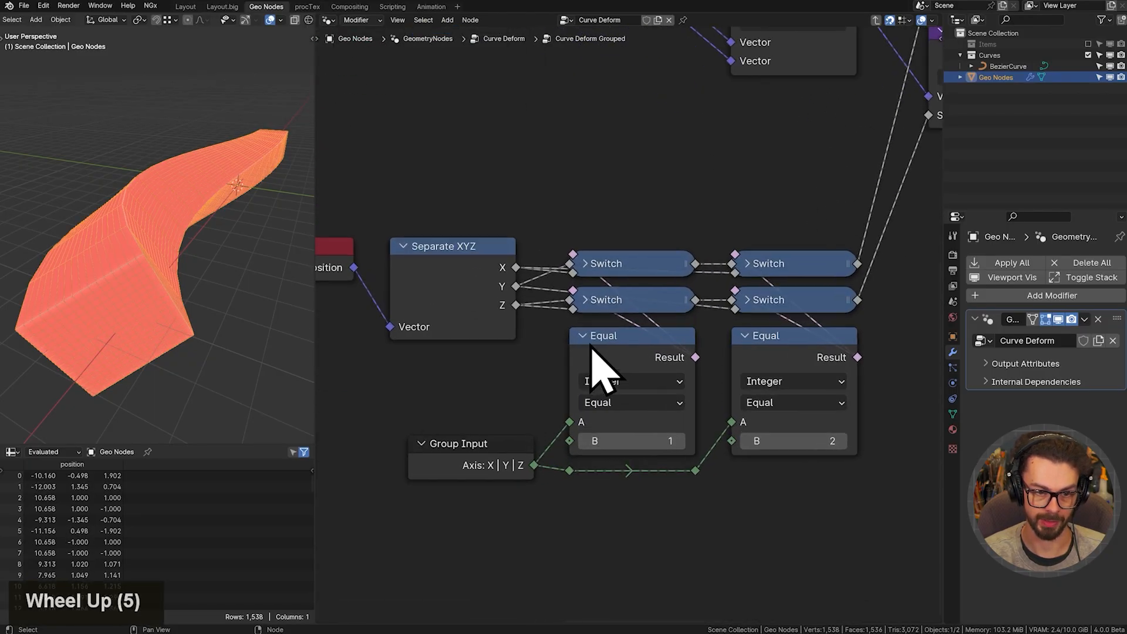
left_click(585, 264)
key("g")
left_click(599, 121)
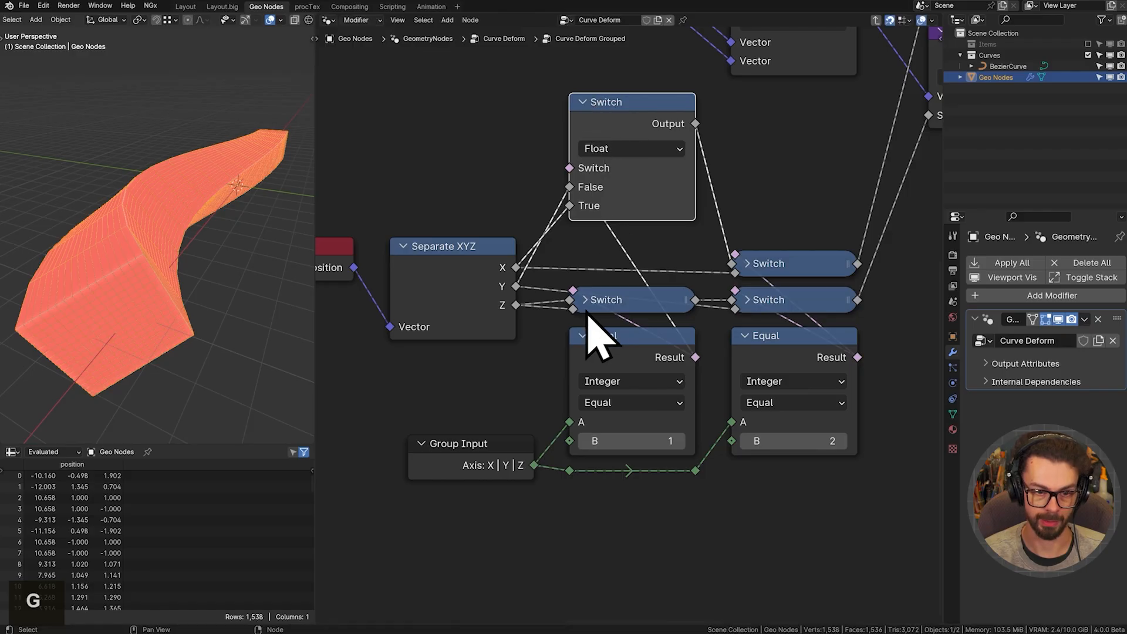
left_click(585, 300)
key("g")
left_click(611, 264)
left_click(634, 106)
key("g")
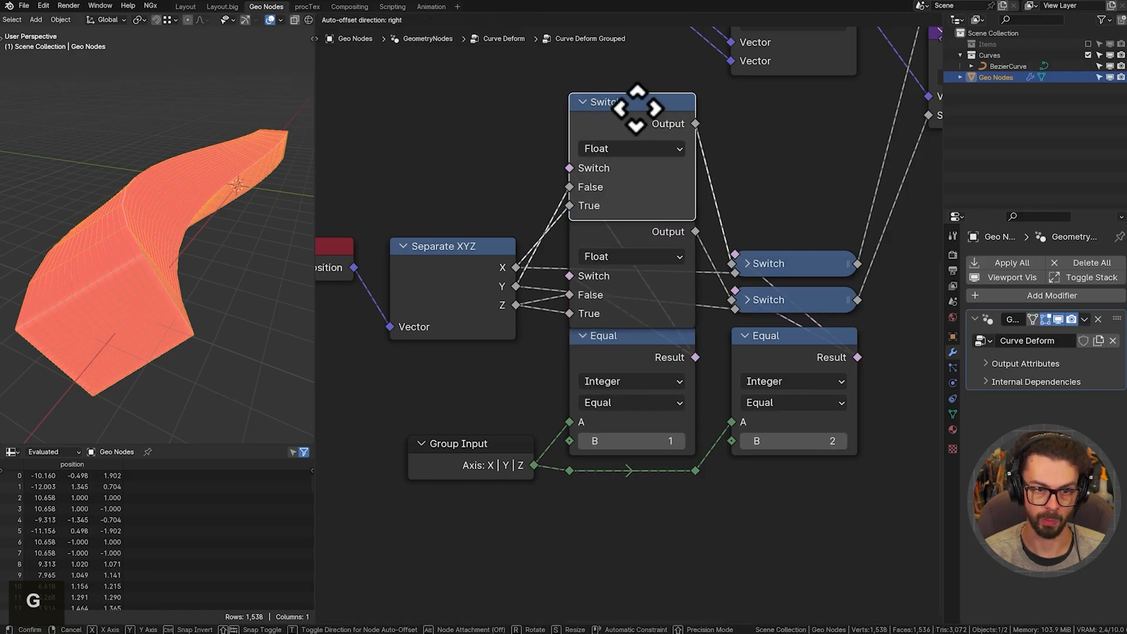
left_click(635, 86)
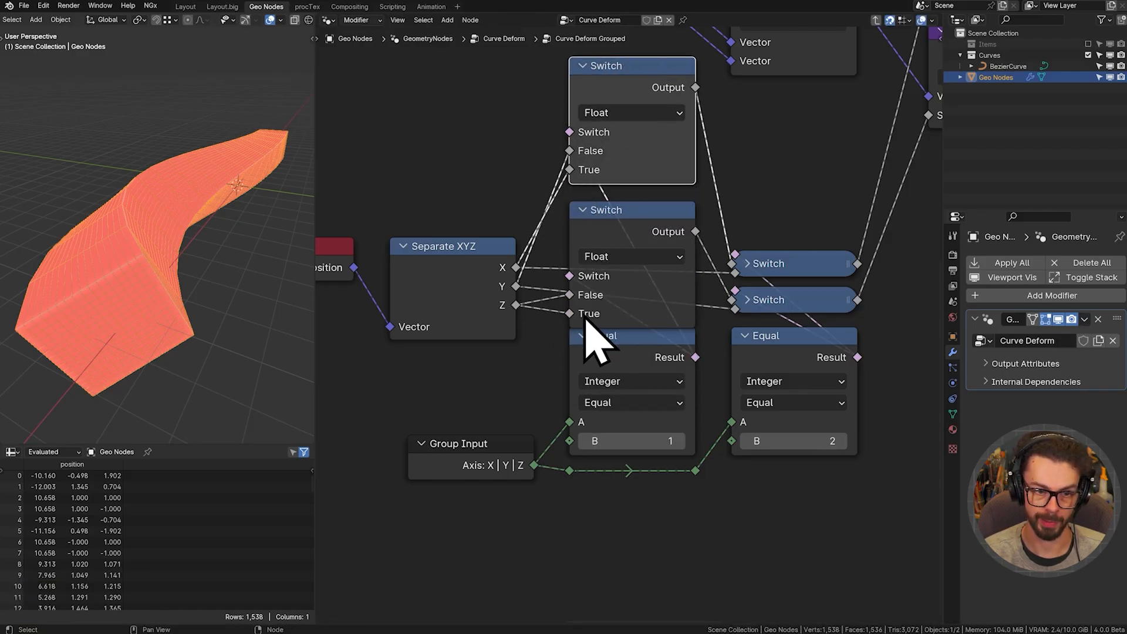
middle_click_drag(541, 326, 561, 343)
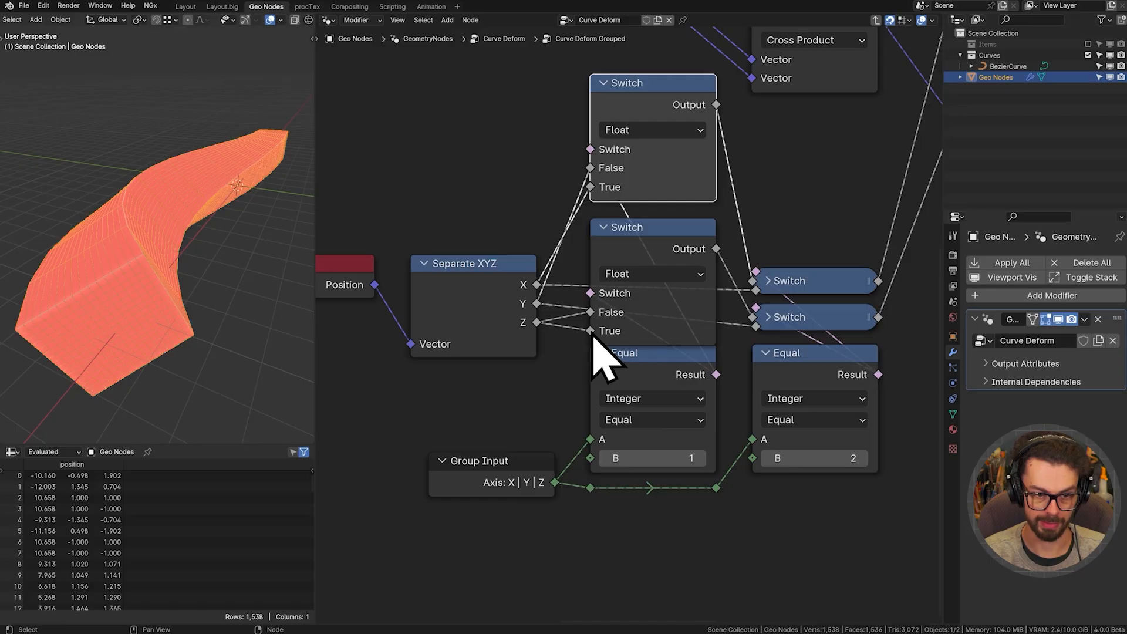
- Move the Z link from the lower first Switch's True to the upper one's True, and connect X to the lower True
left_click_drag(591, 330, 590, 187)
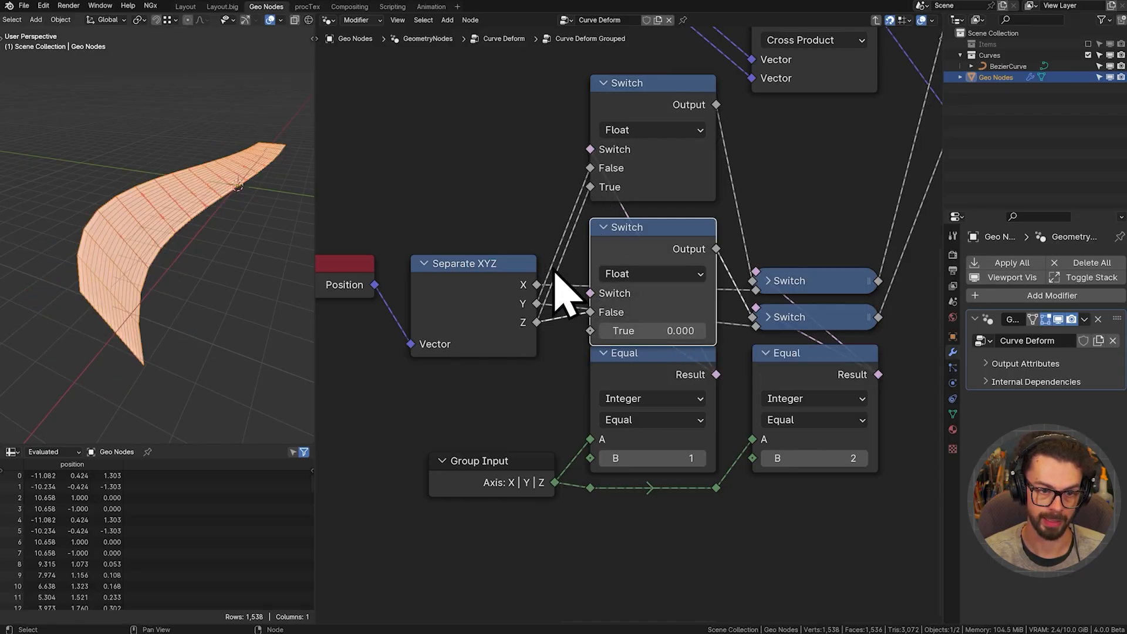
left_click_drag(537, 285, 532, 182)
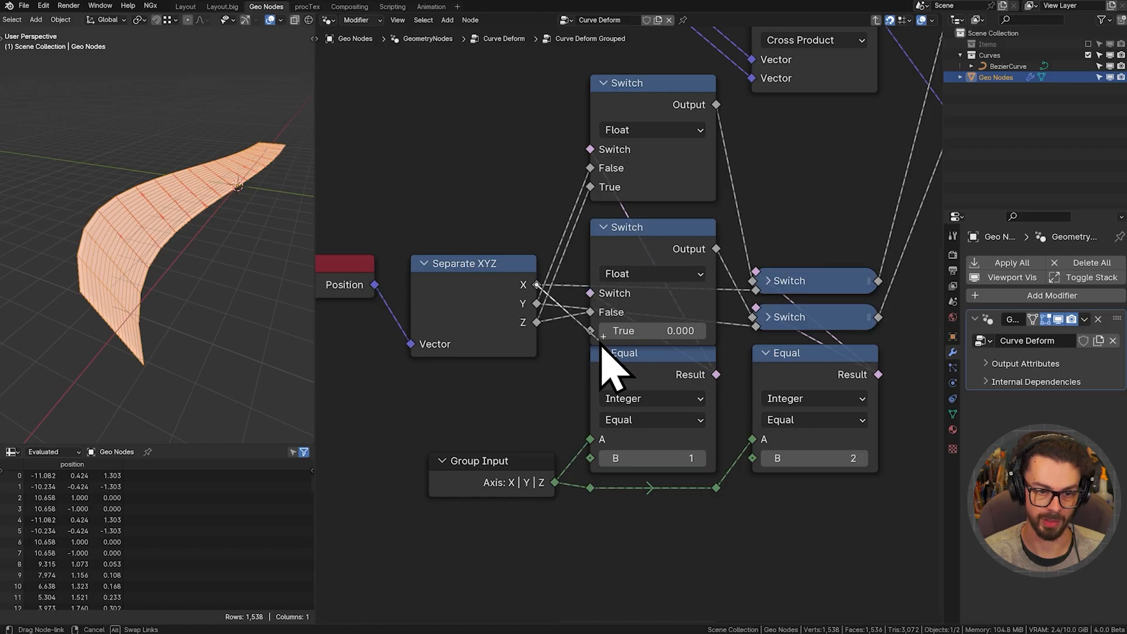
left_click_drag(601, 346, 597, 346)
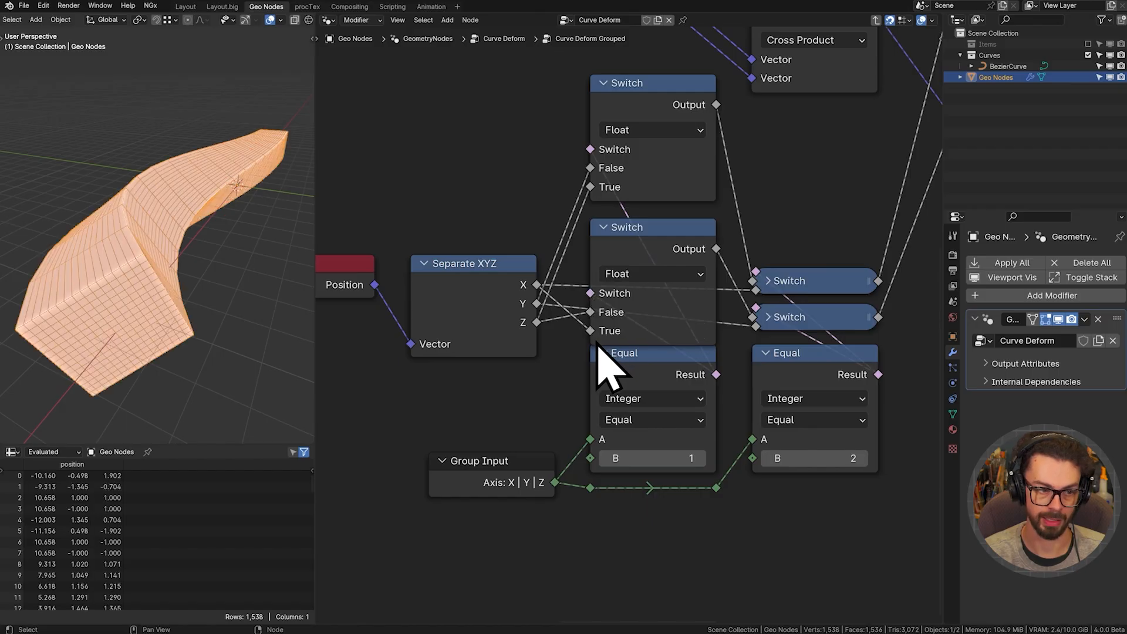
- Collapse the two first Switch nodes again and restack them above the first Equal node
left_click(599, 233)
key("h")
key("g")
left_click(641, 316)
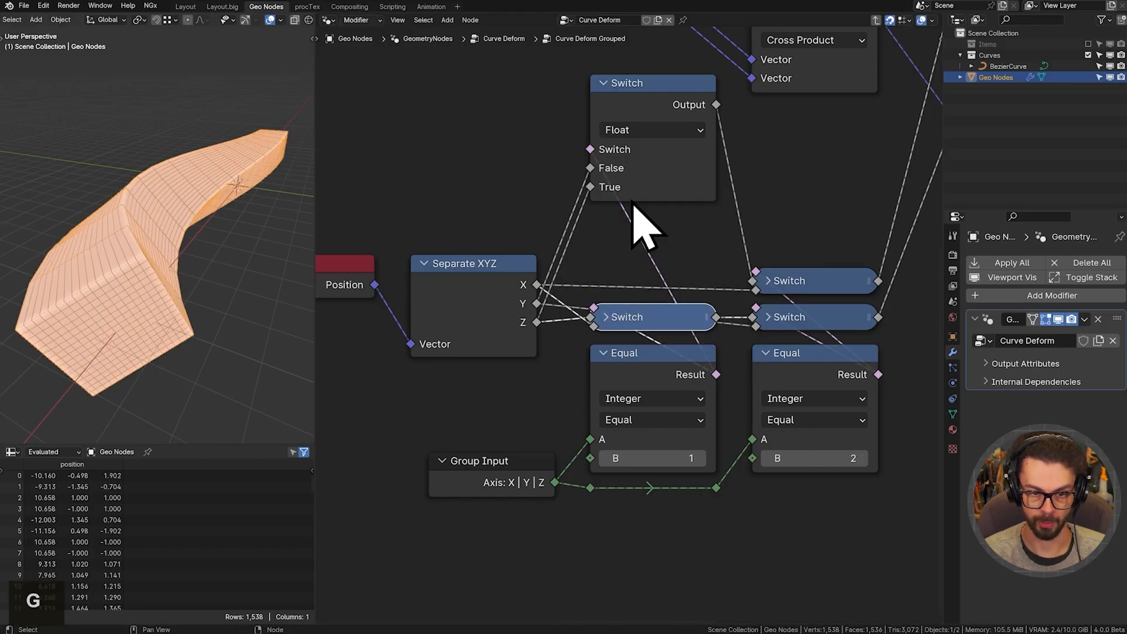
left_click(598, 87)
key("h")
key("g")
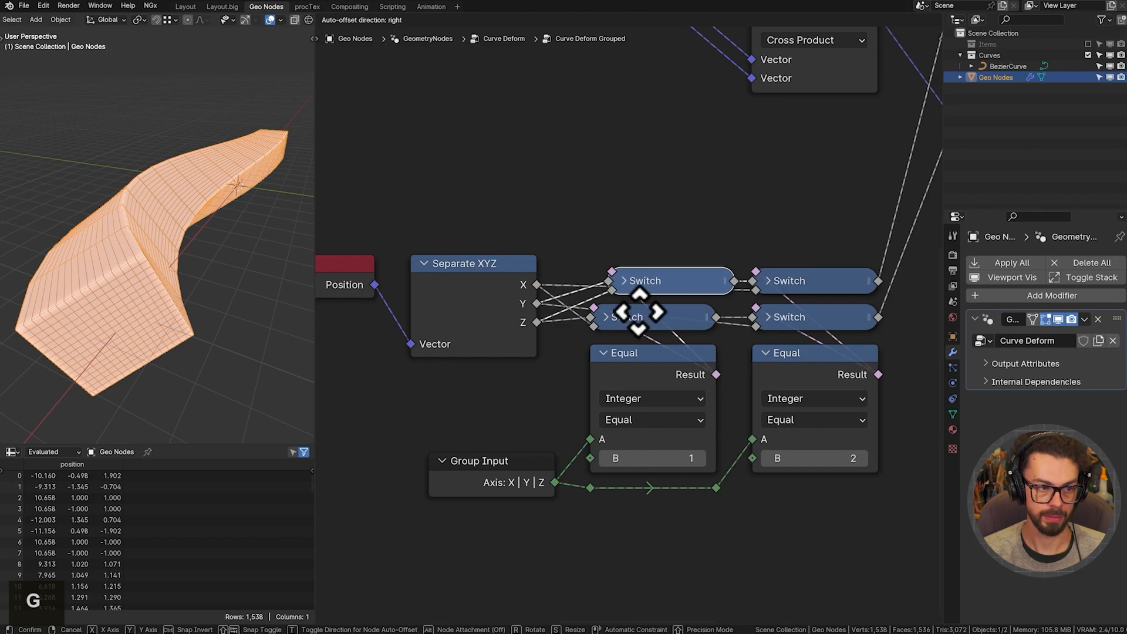
left_click(637, 316)
- Leave the node group and set the Curve Deform Grouped node's axis to 2
key("Tab")
left_click_drag(745, 327, 816, 326)
scroll(642, 281, "down", 5)
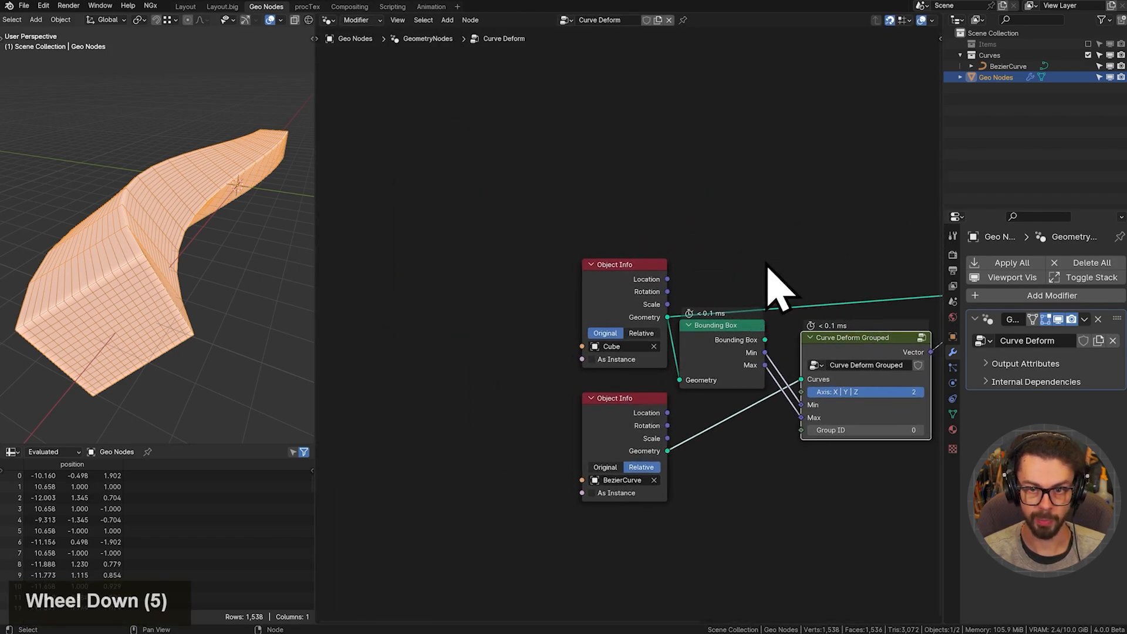
- Add a monkey mesh to the scene, move it into the Items collection and reselect the Geo Nodes object
key("shift+a")
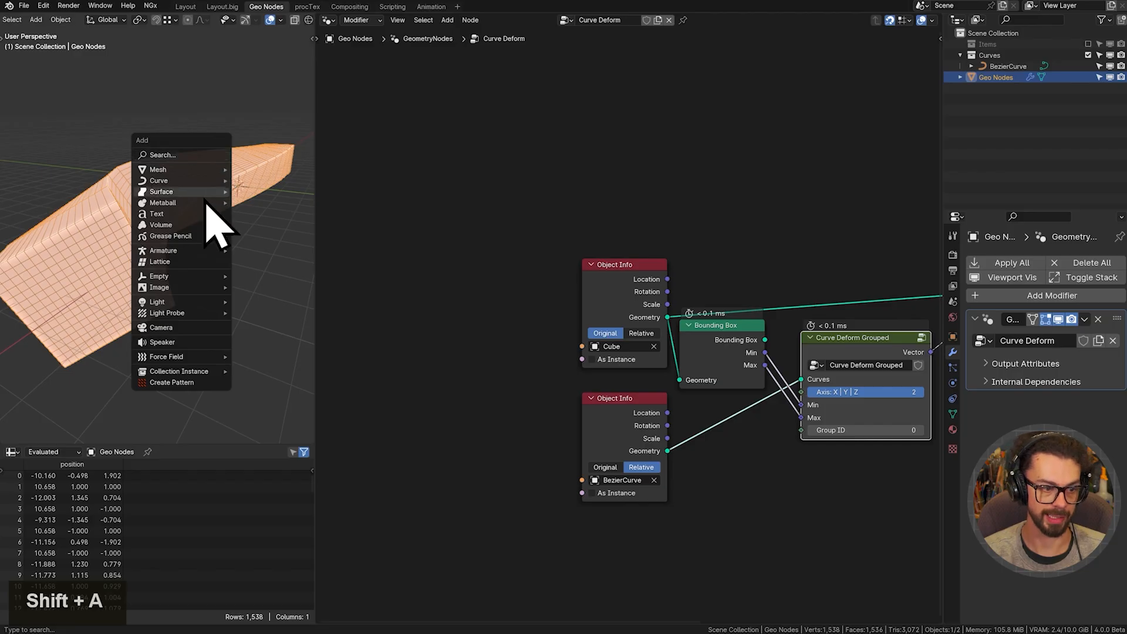
mouse_move(179, 170)
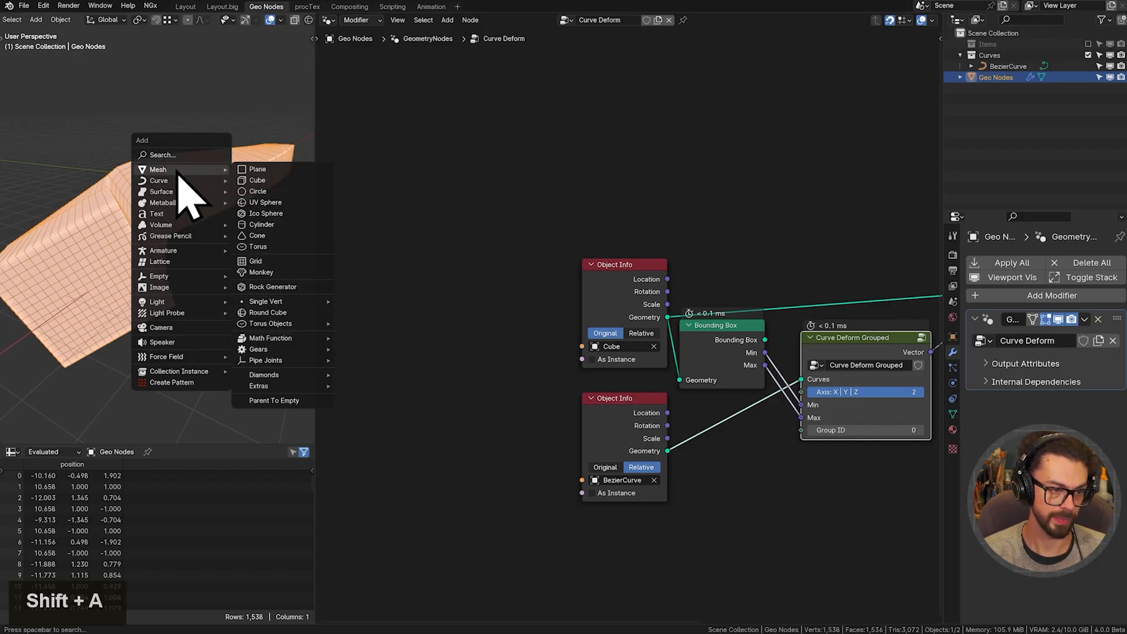
left_click(268, 284)
key("g")
left_click(125, 215)
left_click_drag(997, 89, 1005, 46)
left_click(1006, 81)
- Change the Cube Object Info node's object to Suzanne
scroll(729, 327, "up", 5)
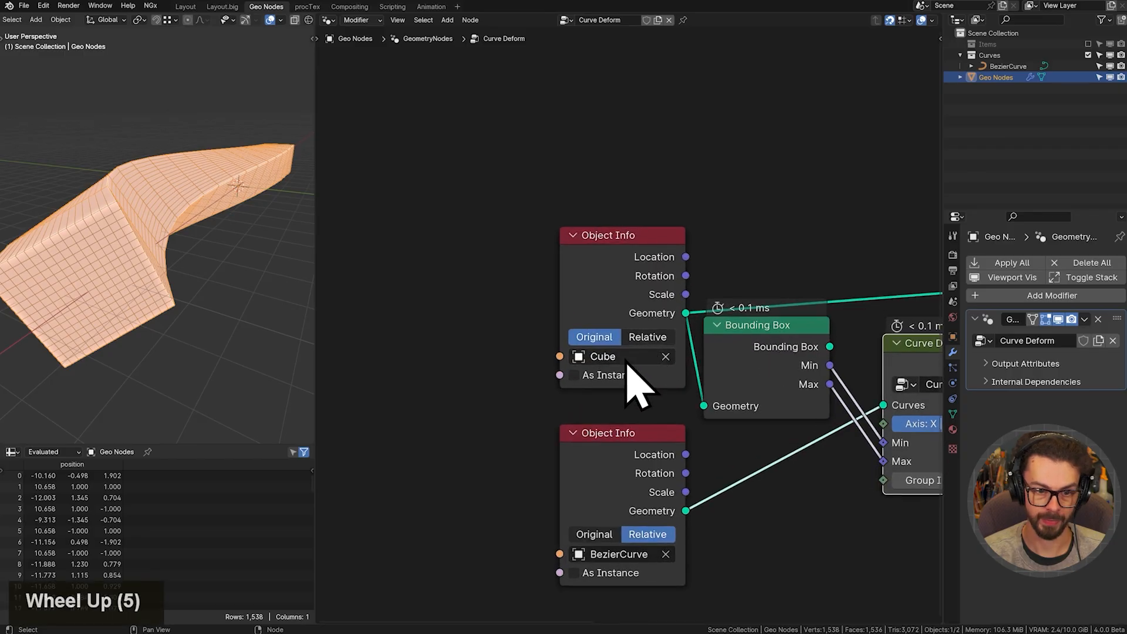
left_click(619, 356)
left_click(645, 432)
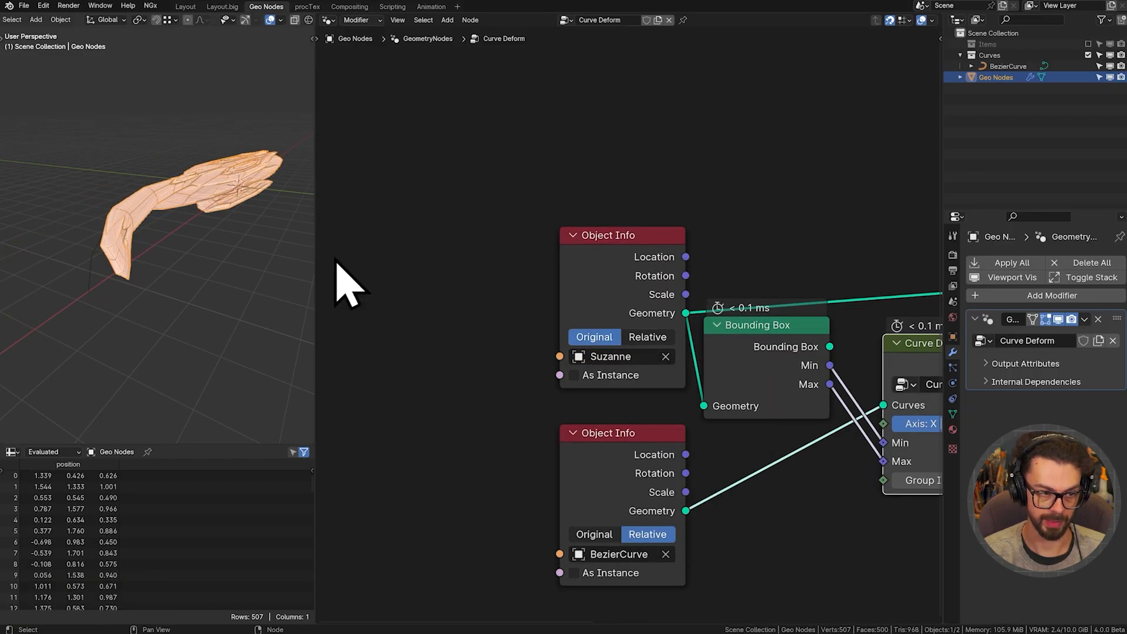
scroll(201, 239, "up", 3)
scroll(664, 327, "down", 2)
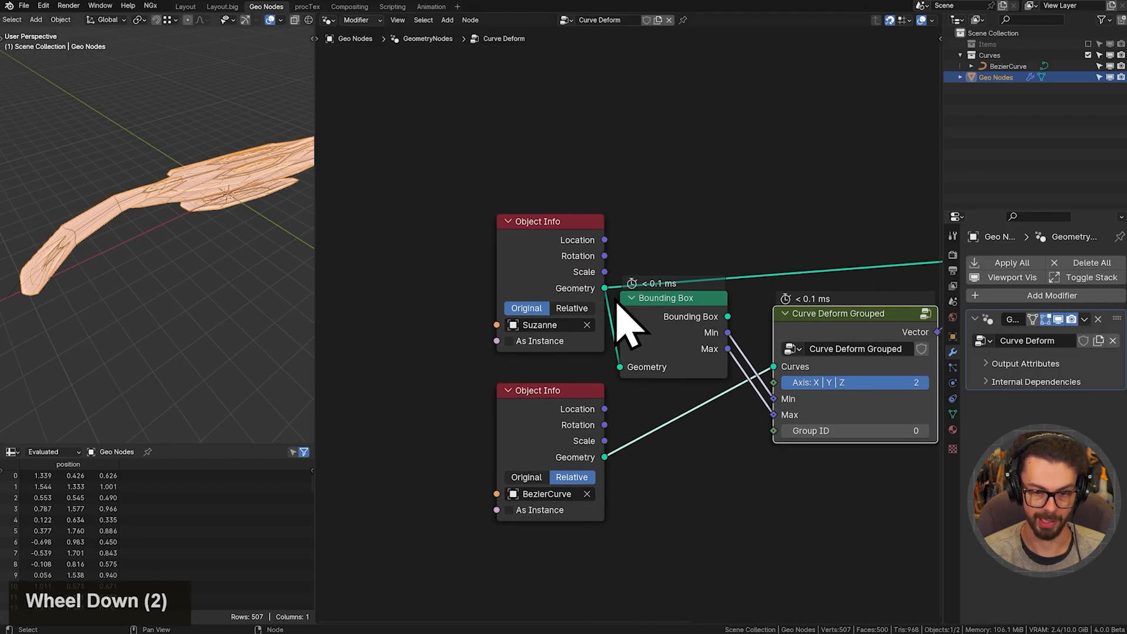
- Move the Suzanne Object Info node well to the left and add a reroute on its Geometry links before the Bounding Box
middle_click_drag(558, 306, 642, 309)
scroll(580, 294, "down", 1)
middle_click_drag(585, 284, 778, 292)
left_click(698, 278)
key("g")
left_click(404, 262)
right_click_drag(614, 265, 596, 344, "shift")
key("g")
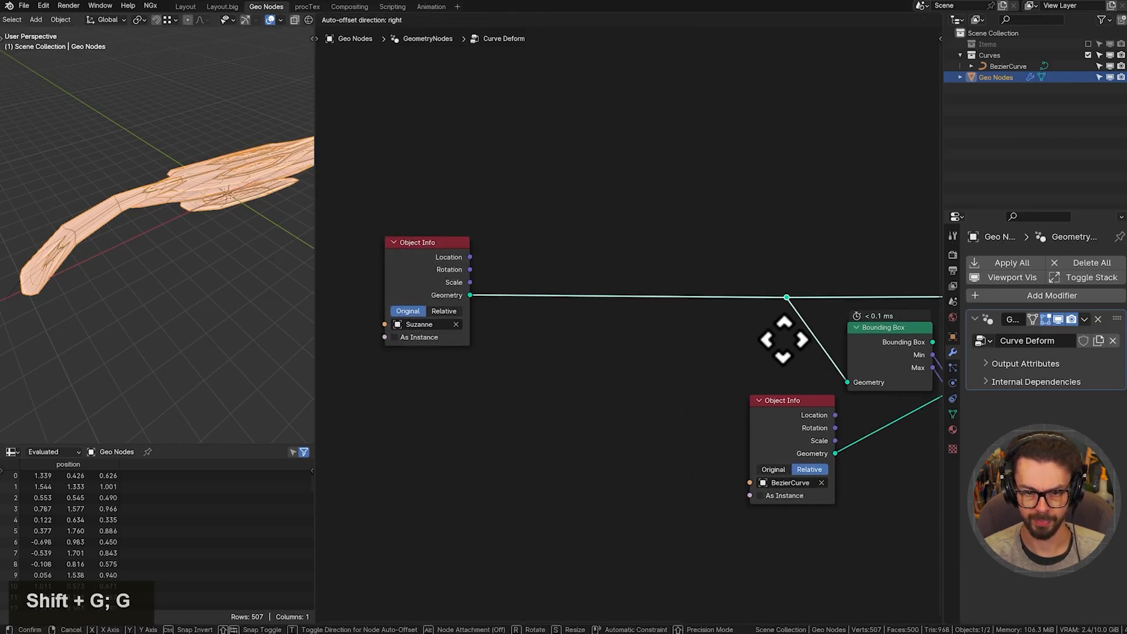
left_click(794, 340)
- Add a Mesh Line node and place it directly above the Suzanne Object Info node
middle_click_drag(634, 285, 655, 282)
scroll(680, 339, "up", 2)
key("shift+a")
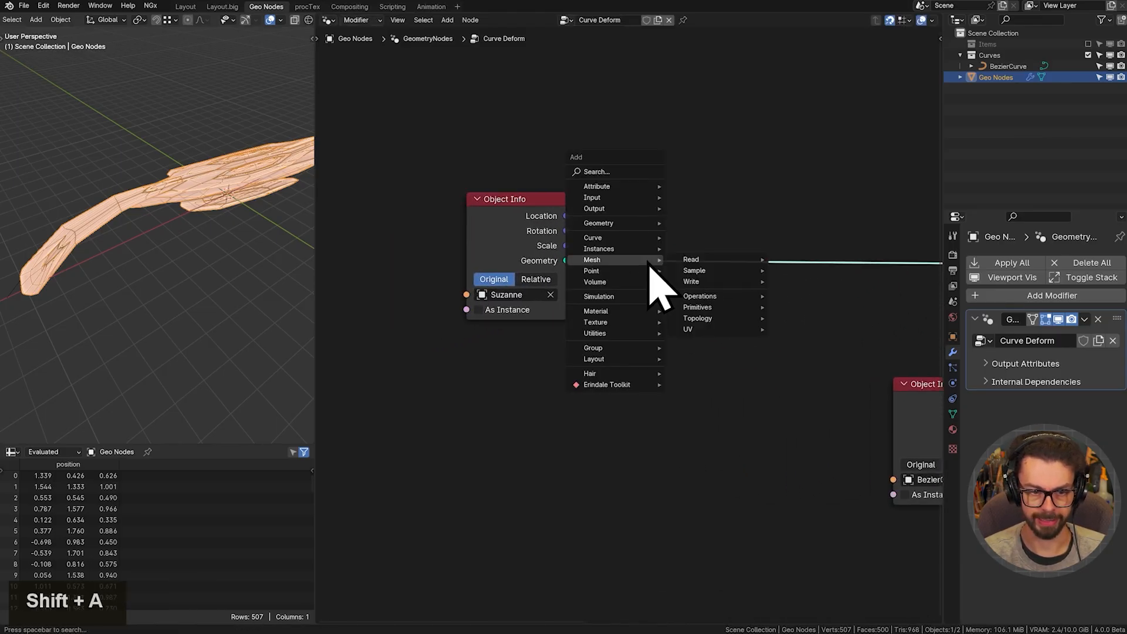
left_click(616, 172)
type("mesh lin")
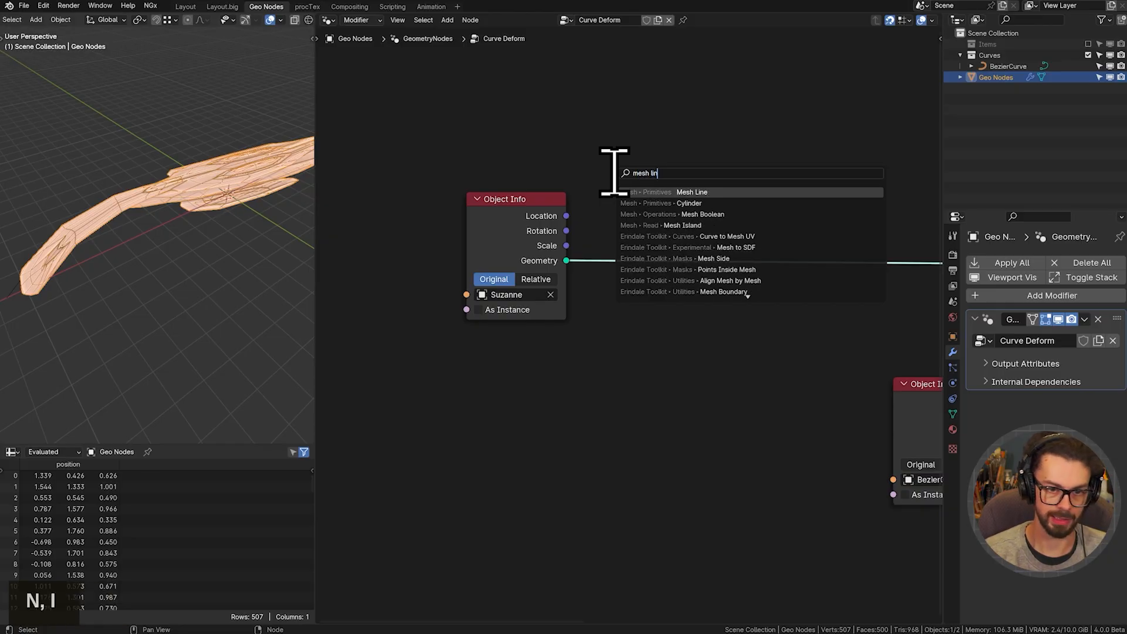
key("Return")
scroll(617, 162, "up", 1)
left_click(438, 26)
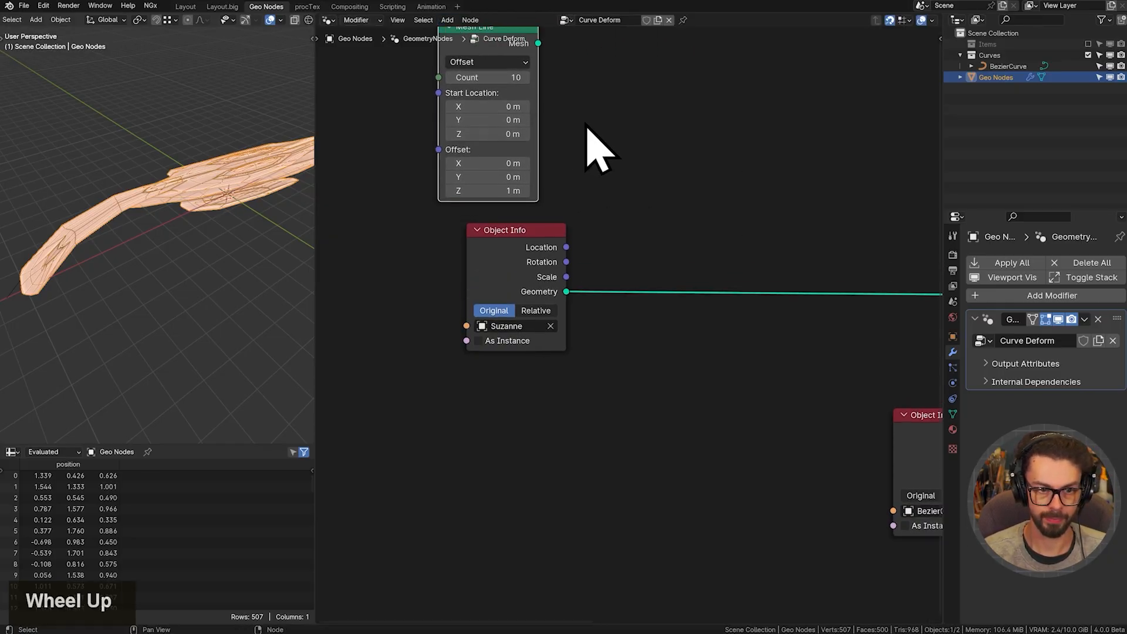
middle_click_drag(587, 125, 601, 171)
key("g")
left_click(633, 191)
- Add an Instance on Points node fed by the Mesh Line's Mesh and connect Suzanne's Geometry to its Instance input
left_click_drag(585, 111, 721, 171)
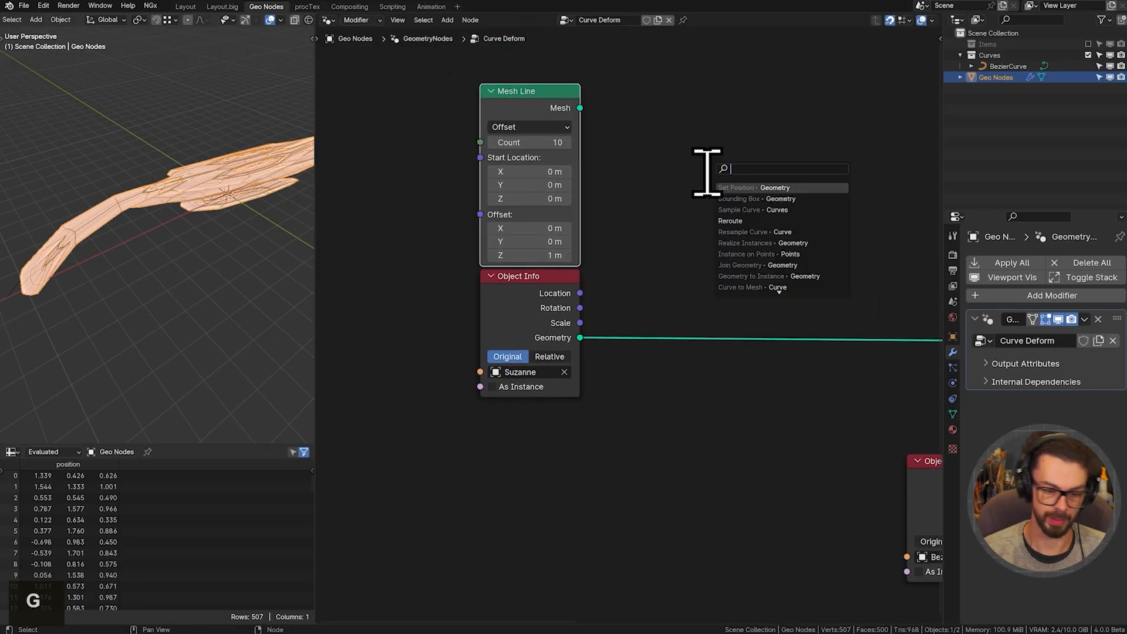
type("iop")
key("Return")
left_click(707, 170)
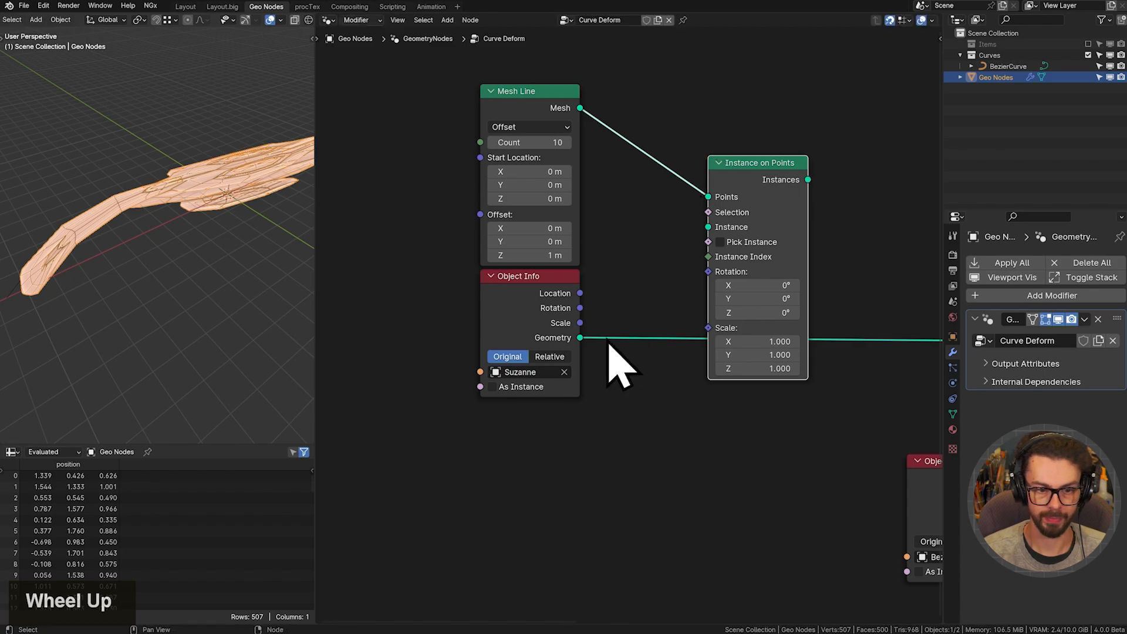
left_click_drag(580, 337, 803, 223)
key("g")
left_click(729, 196)
- Add a Realize Instances node after Instance on Points and connect its Geometry output to the reroute before the Bounding Box
type("rea")
key("Return")
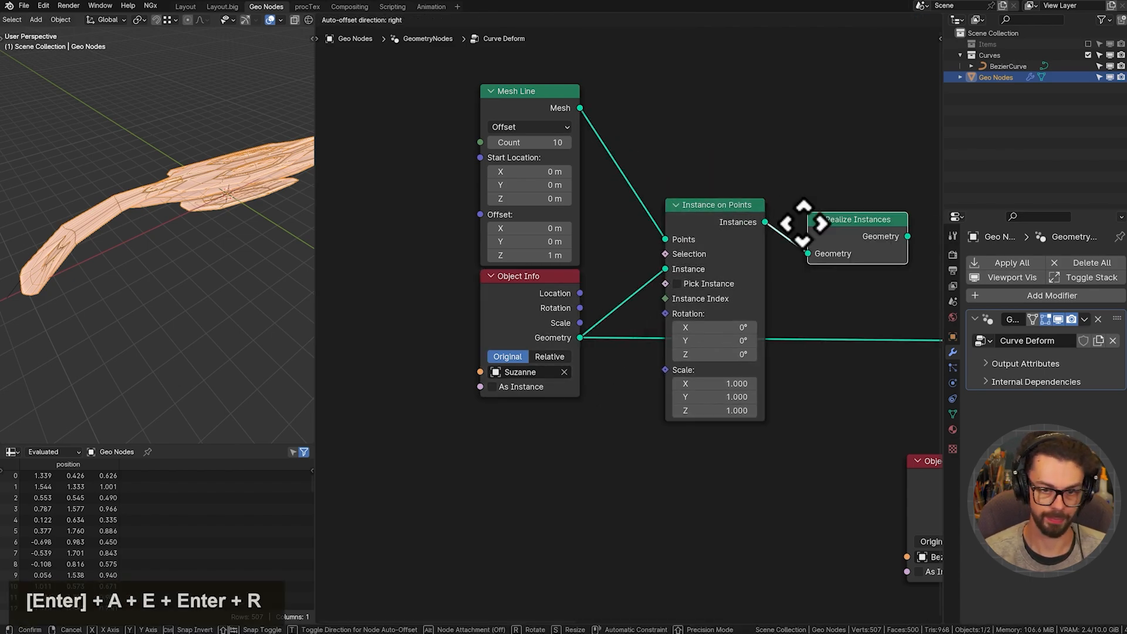
scroll(767, 222, "right", 5, "ctrl")
left_click(679, 251)
left_click_drag(667, 220, 725, 324)
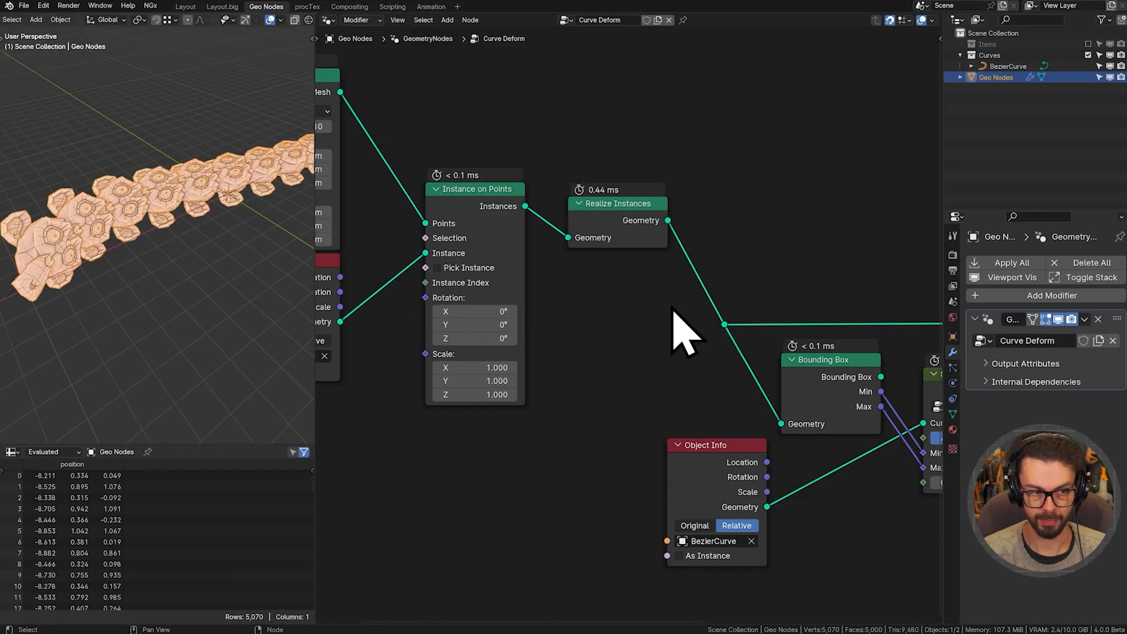
key("g")
left_click(637, 190)
- Set the Mesh Line's Z offset to 1.85 m to space out the monkey instances
middle_click_drag(639, 205, 481, 253)
left_click_drag(546, 275, 181, 206, "shift")
middle_click_drag(180, 206, 211, 196)
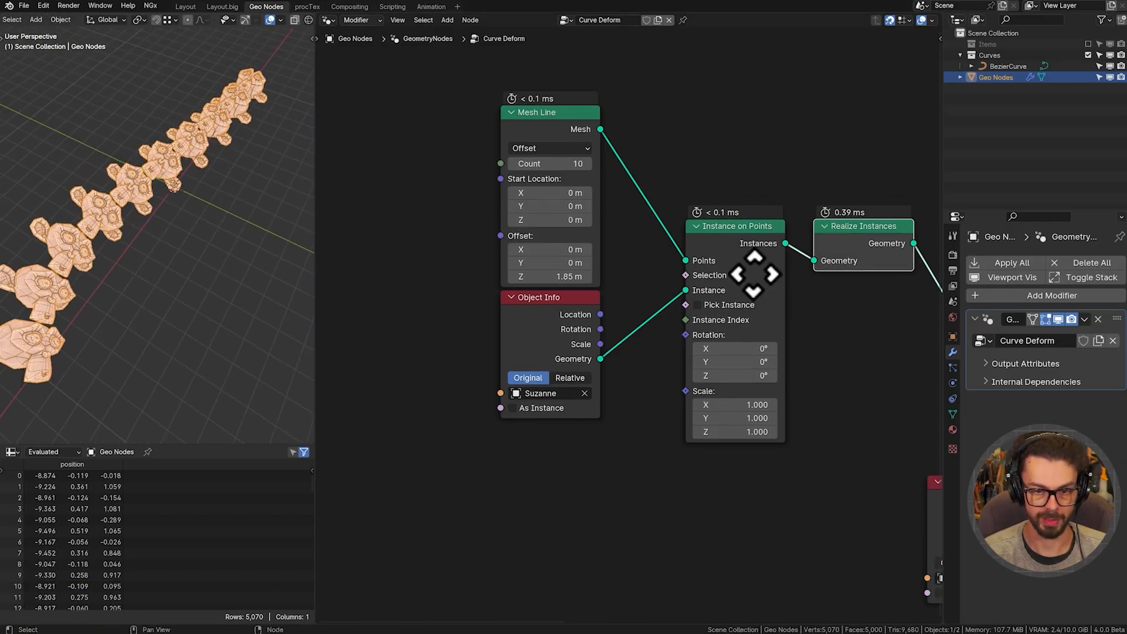
middle_click_drag(747, 282, 596, 294)
- Scale the radius of the BezierCurve's selected end control point in Edit Mode, and reselect the Geo Nodes object
left_click(1008, 67)
key("Tab")
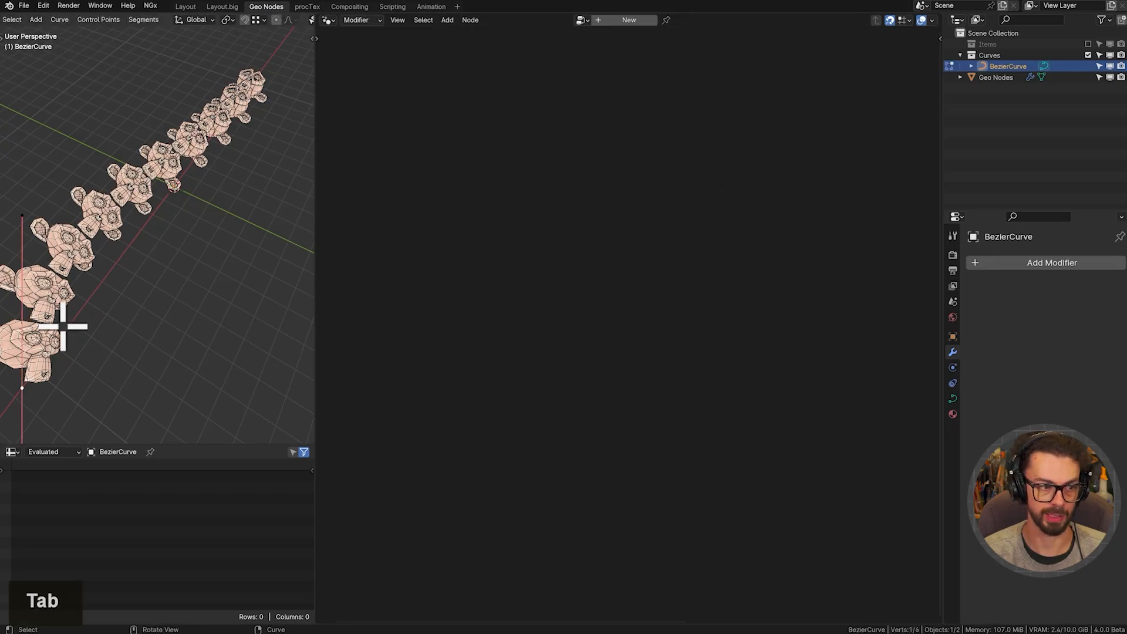
middle_click_drag(63, 323, 170, 307, "shift")
key("alt+s")
left_click(193, 302)
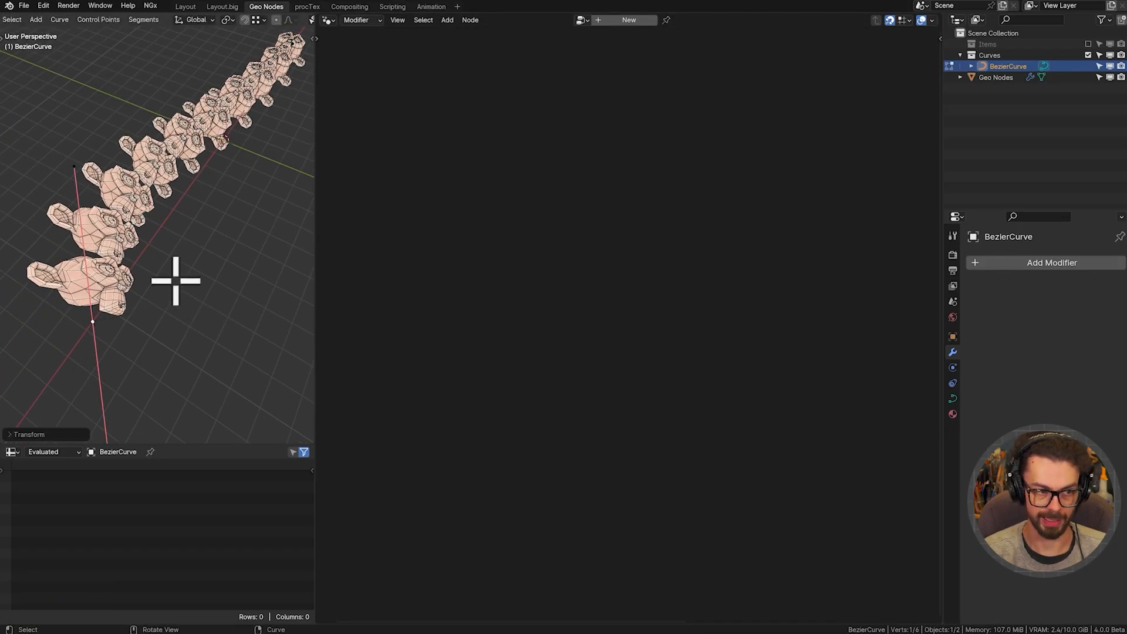
key("Tab")
left_click(126, 239)
scroll(763, 340, "up", 3)
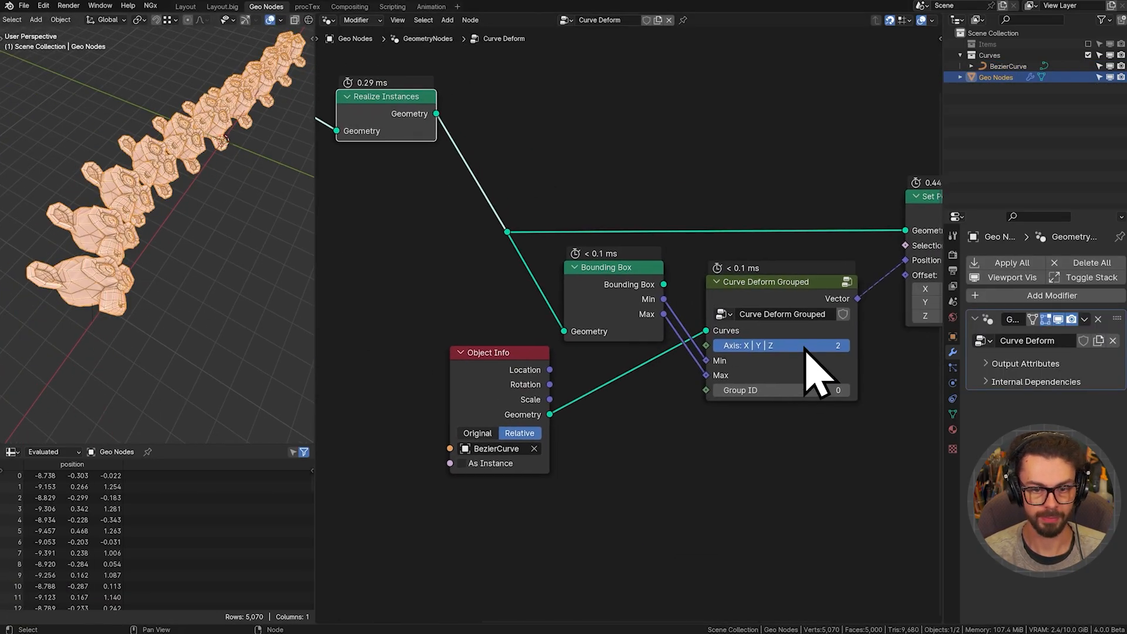
- Try axis values 1 and 0 on the Curve Deform Grouped node and examine the deformed monkeys for each
left_click_drag(804, 348, 754, 347)
scroll(202, 294, "down", 5)
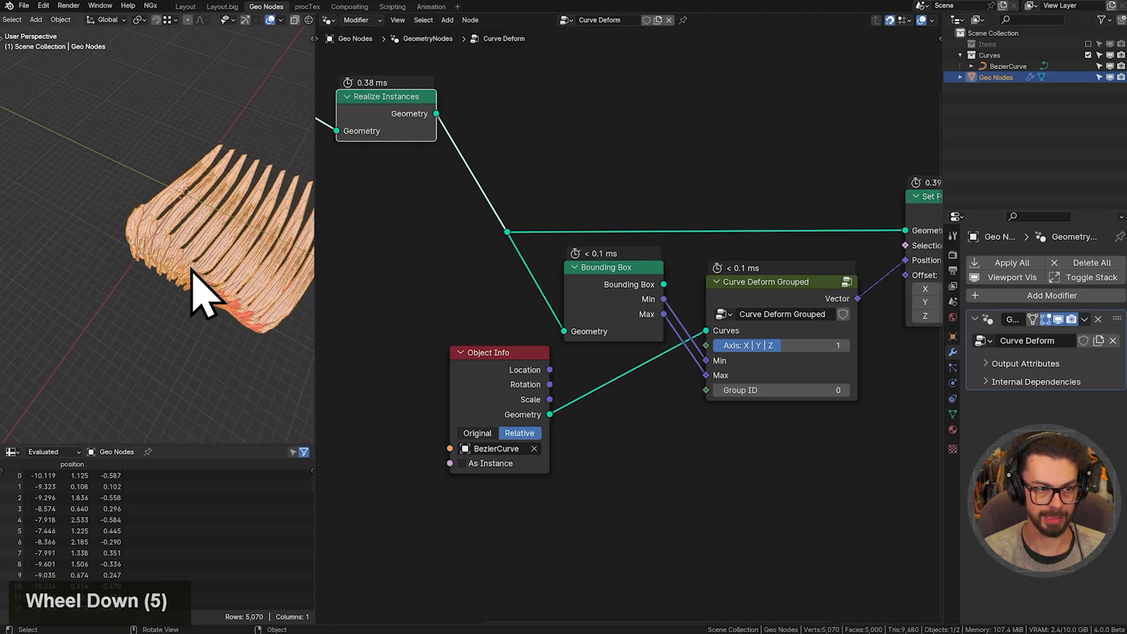
middle_click_drag(202, 295, 226, 238)
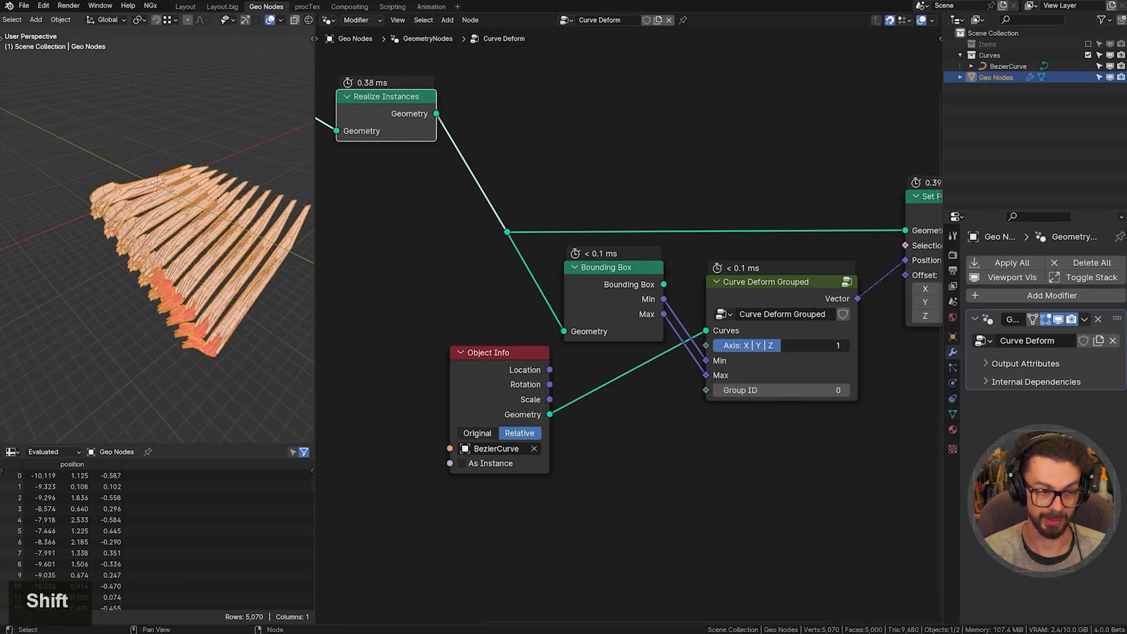
left_click_drag(780, 346, 725, 346)
middle_click_drag(94, 269, 105, 341)
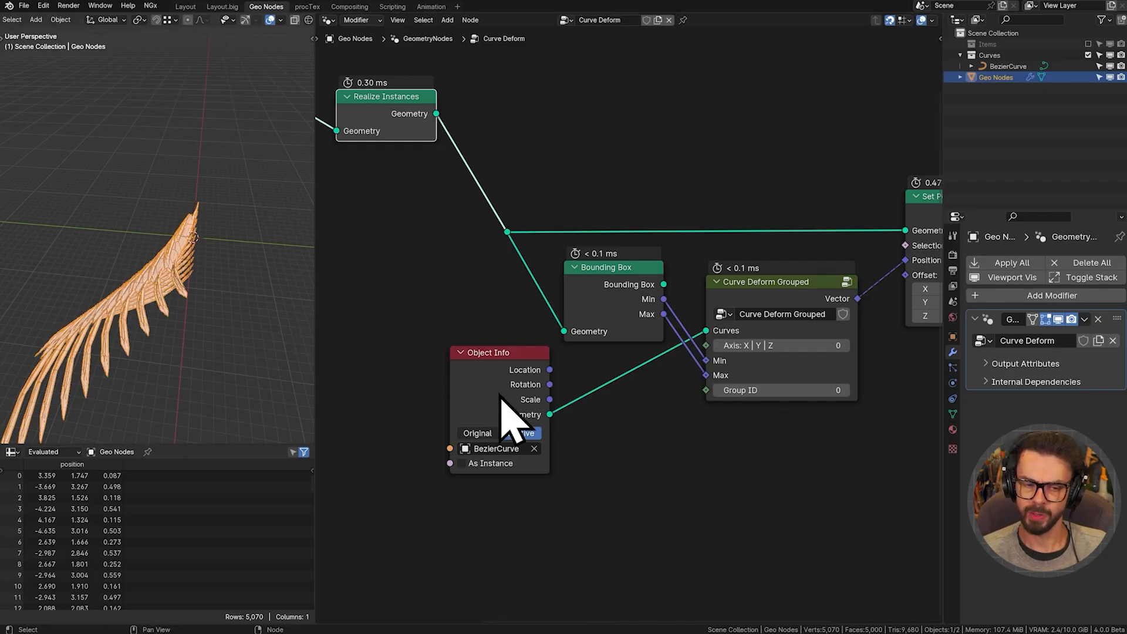
- Move the BezierCurve Object Info node above the Bounding Box and line up Curve Deform Grouped with the Bounding Box
left_click_drag(502, 405, 615, 149)
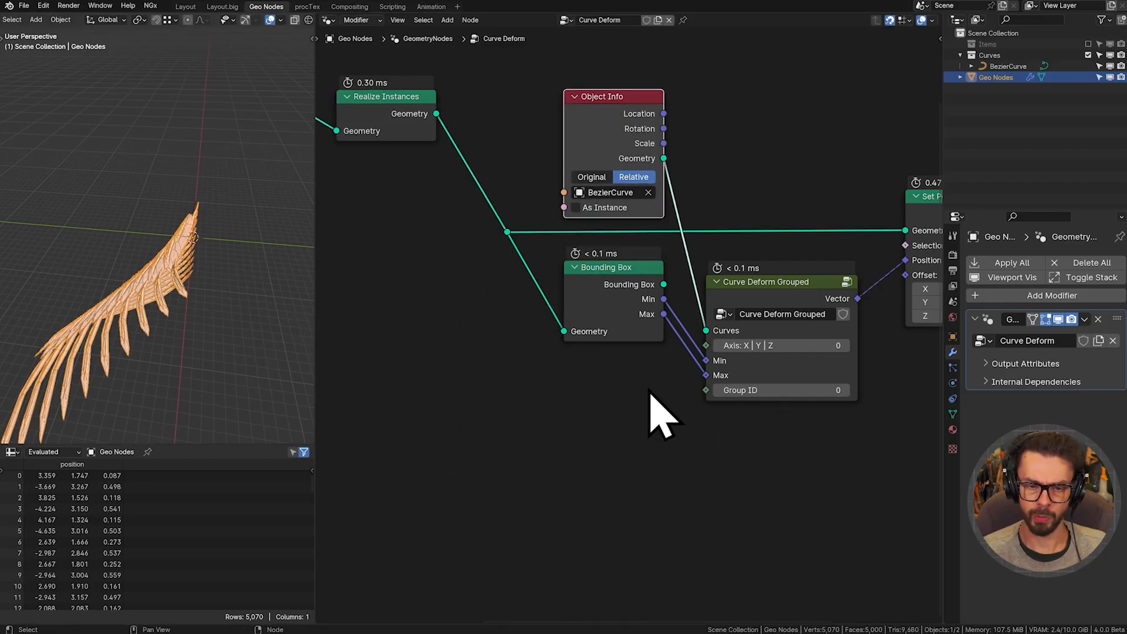
left_click_drag(769, 287, 769, 273)
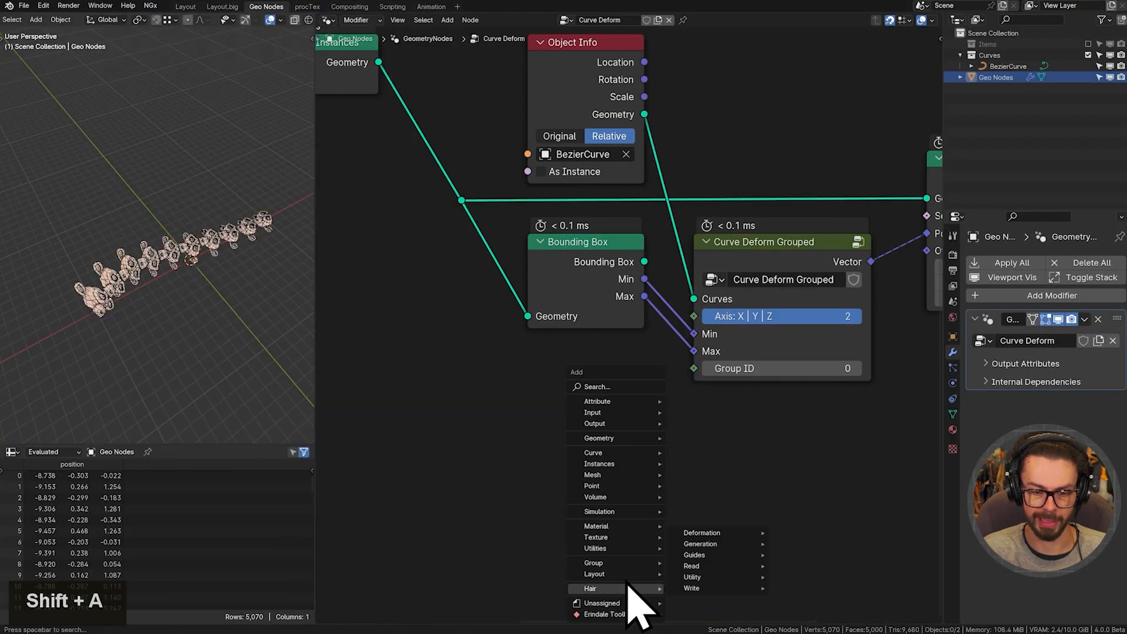
- Add the Bounding Box Group Index node group directly below the Bounding Box node and widen it so its full name fits
mouse_move(619, 564)
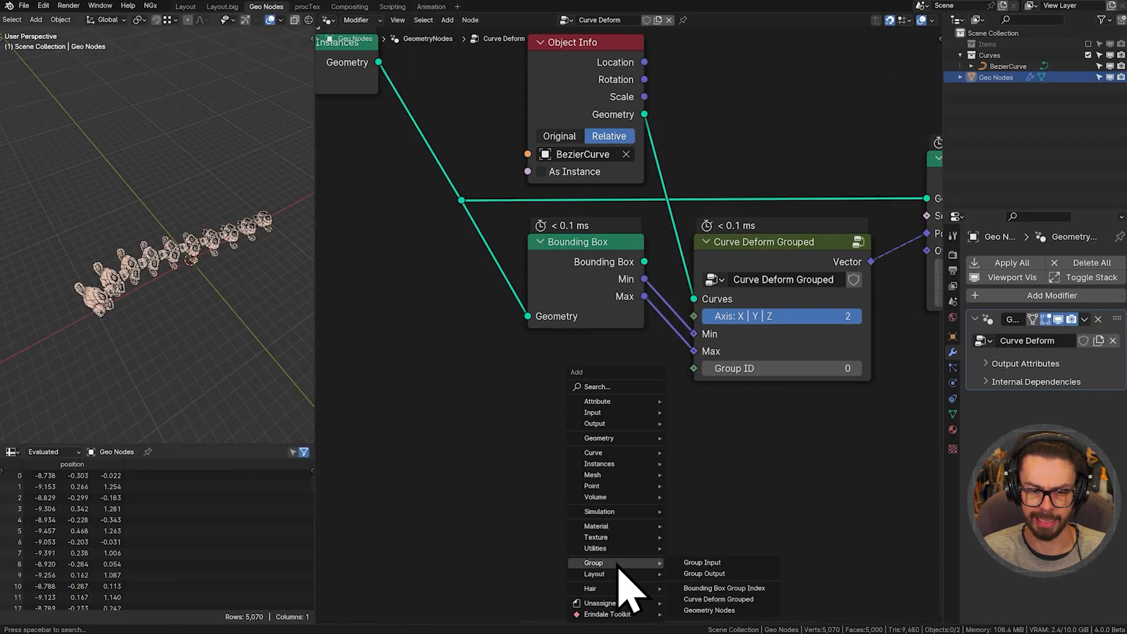
left_click(723, 588)
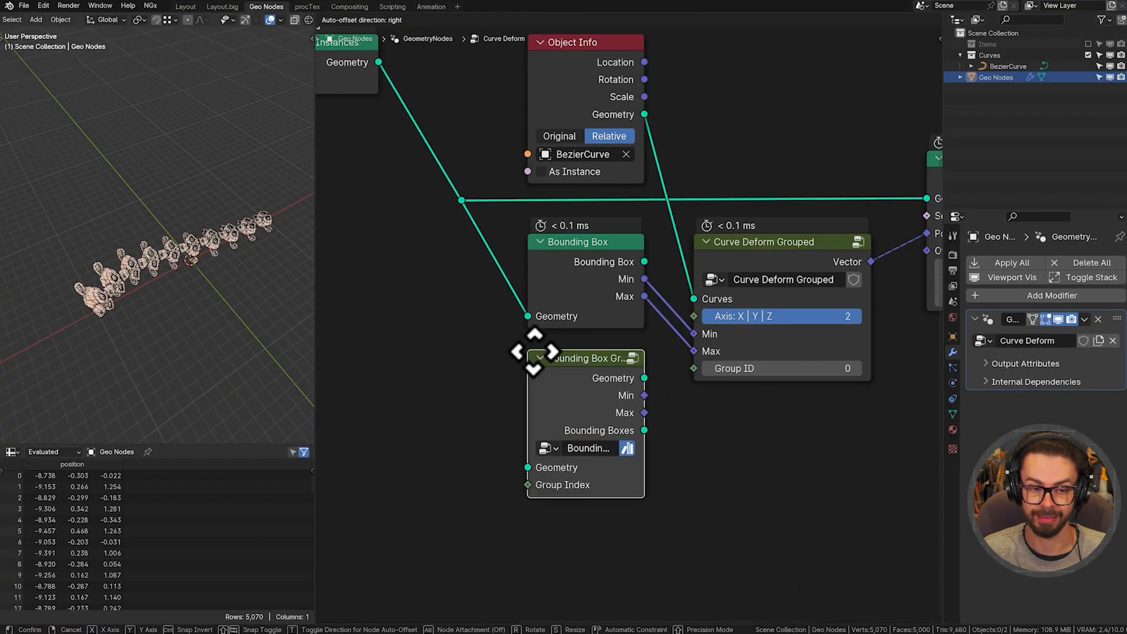
left_click(530, 339)
left_click_drag(527, 388, 450, 388)
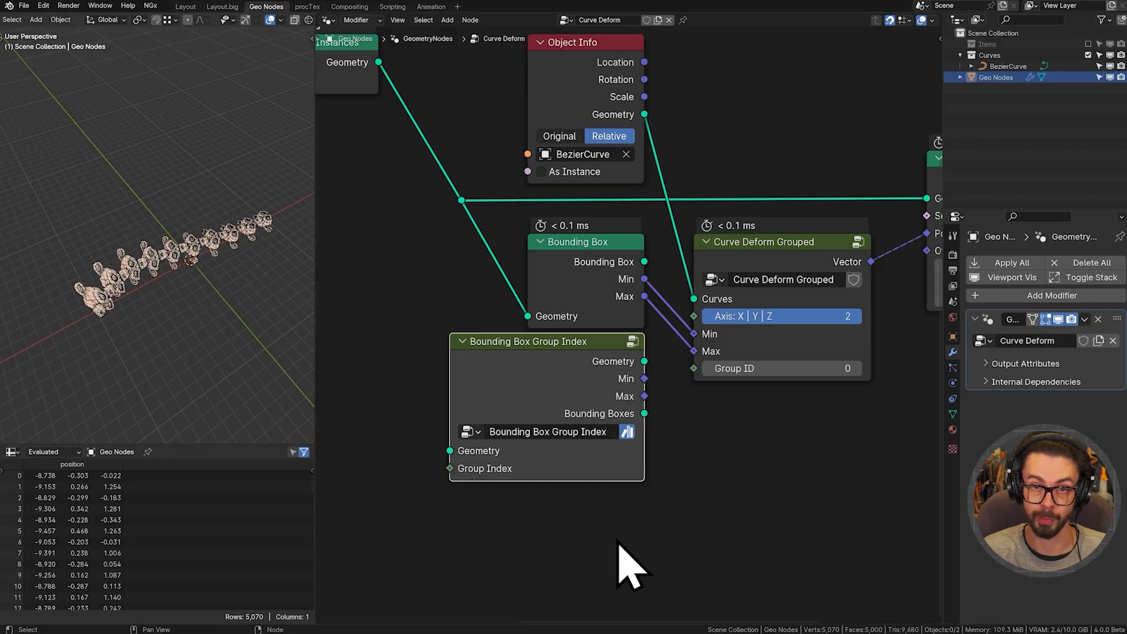
- Look through the nodes inside the Bounding Box Group Index group and return to the Curve Deform tree
key("Tab")
scroll(587, 453, "down", 20)
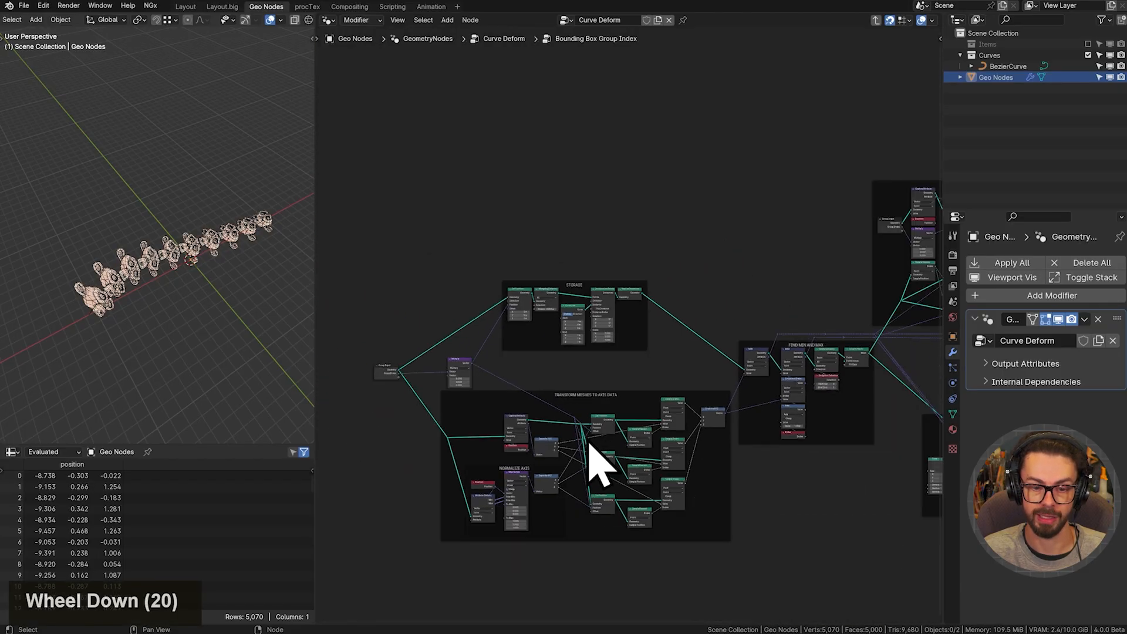
middle_click_drag(604, 466, 365, 373)
key("Tab")
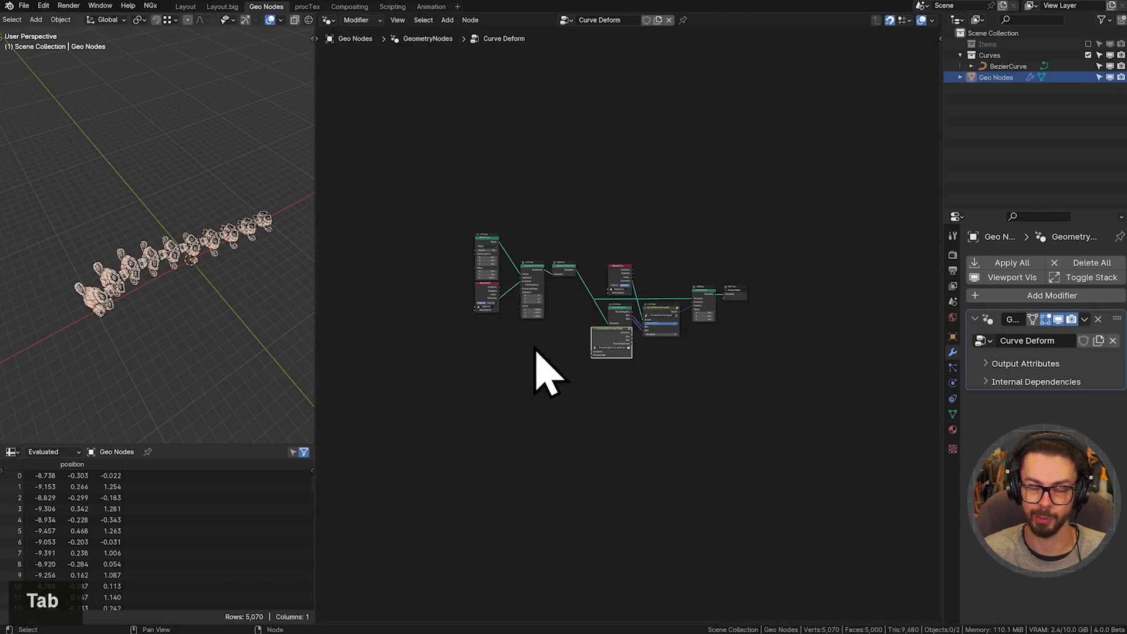
scroll(536, 351, "up", 18)
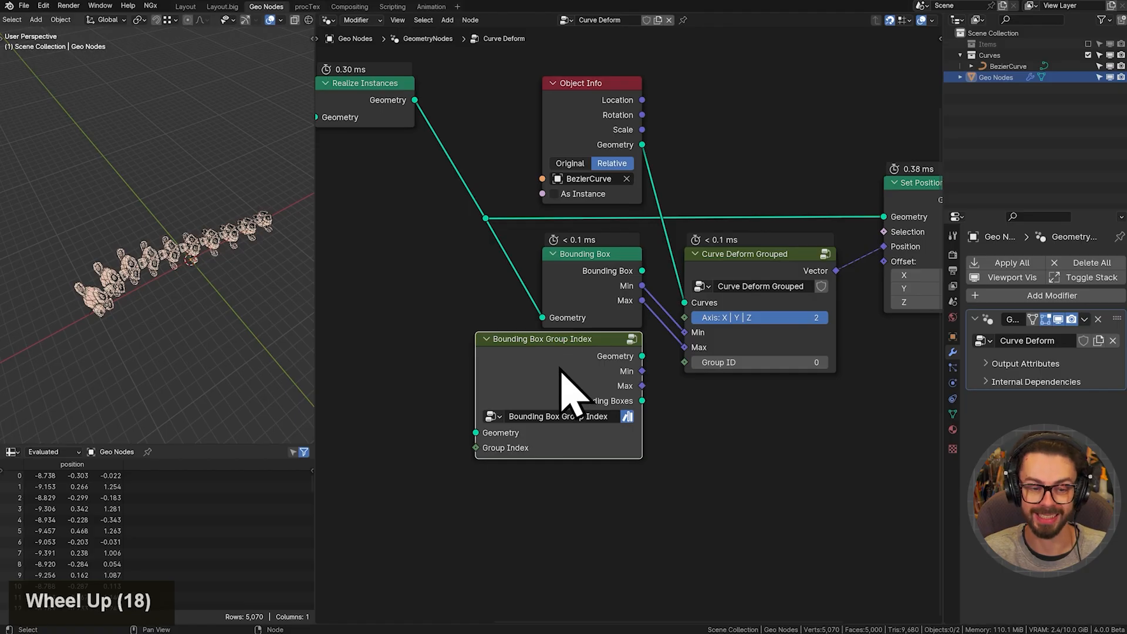
middle_click_drag(561, 370, 669, 393)
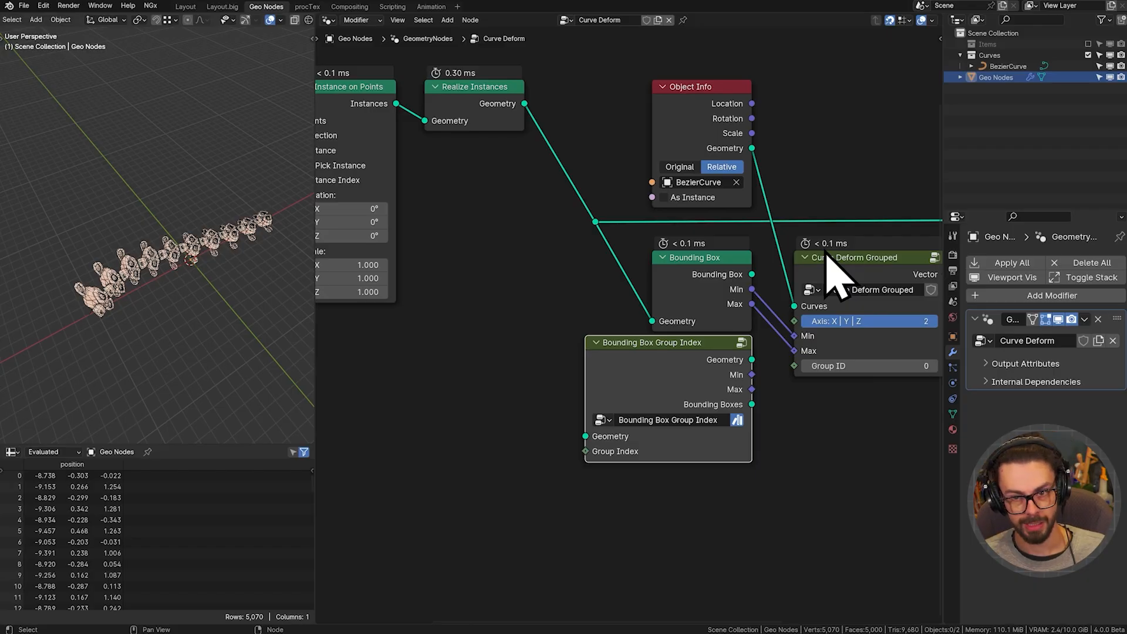
- Duplicate the whole BezierCurve spline twice in Edit Mode, placing each copy further away from the monkeys
left_click(1009, 66)
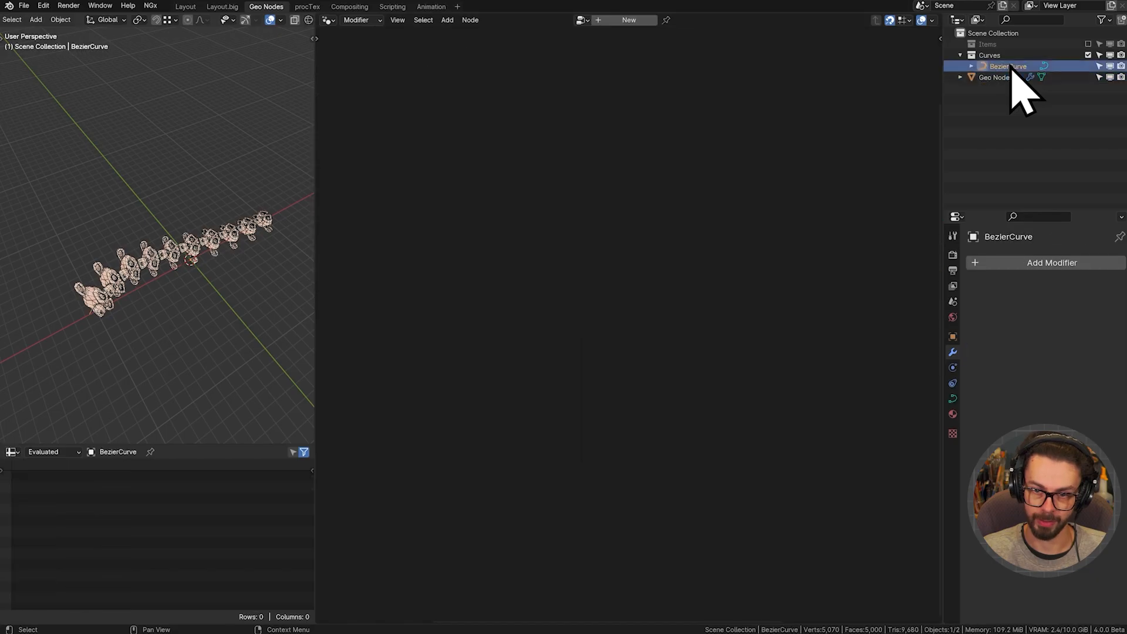
key("ctrl+space")
key("Tab")
middle_click_drag(586, 301, 571, 294, "shift")
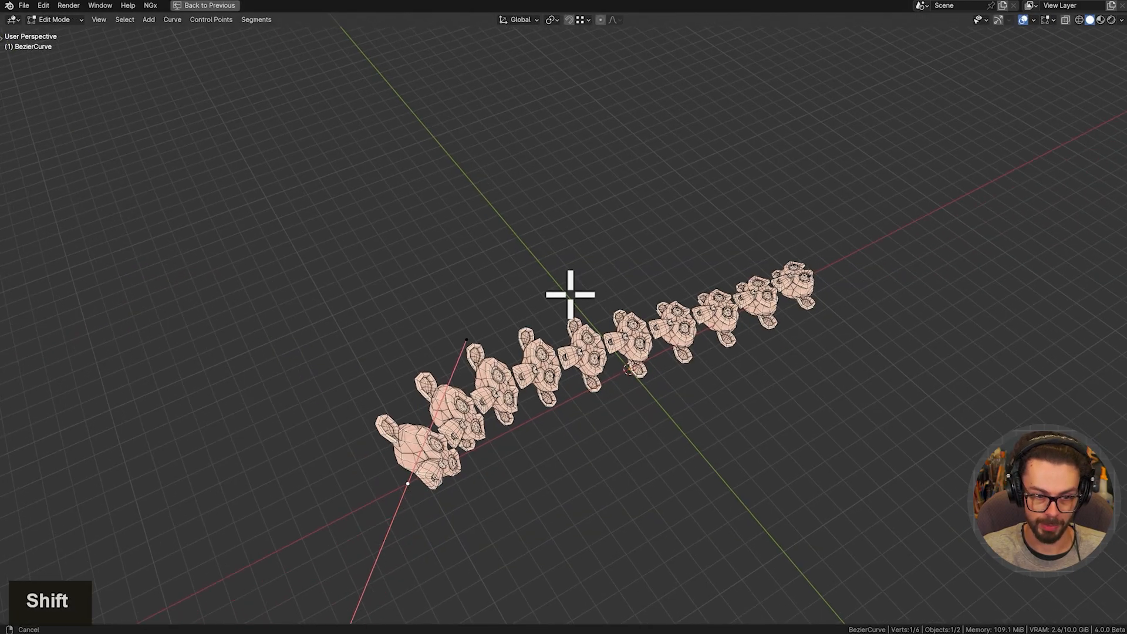
key("a")
scroll(598, 301, "down", 1)
key("shift+d")
left_click(538, 210)
middle_click_drag(541, 226, 567, 270, "shift")
key("shift+d")
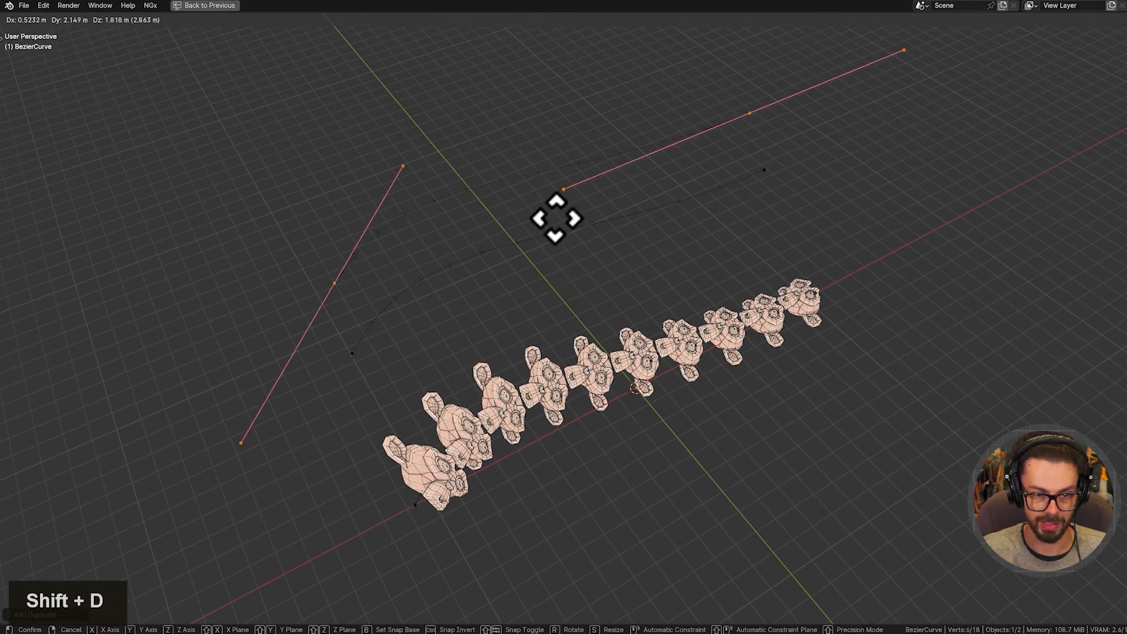
left_click(534, 174)
middle_click_drag(545, 191, 604, 220)
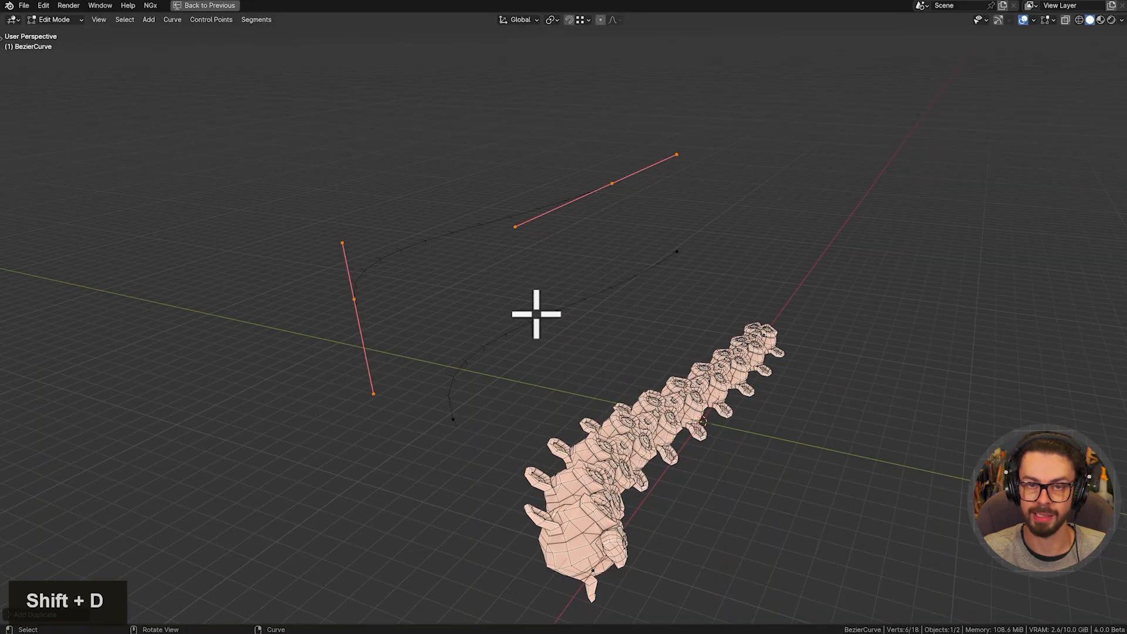
- Freely rotate the handles of the middle spline's end control points to give it a different shape
left_click(453, 419)
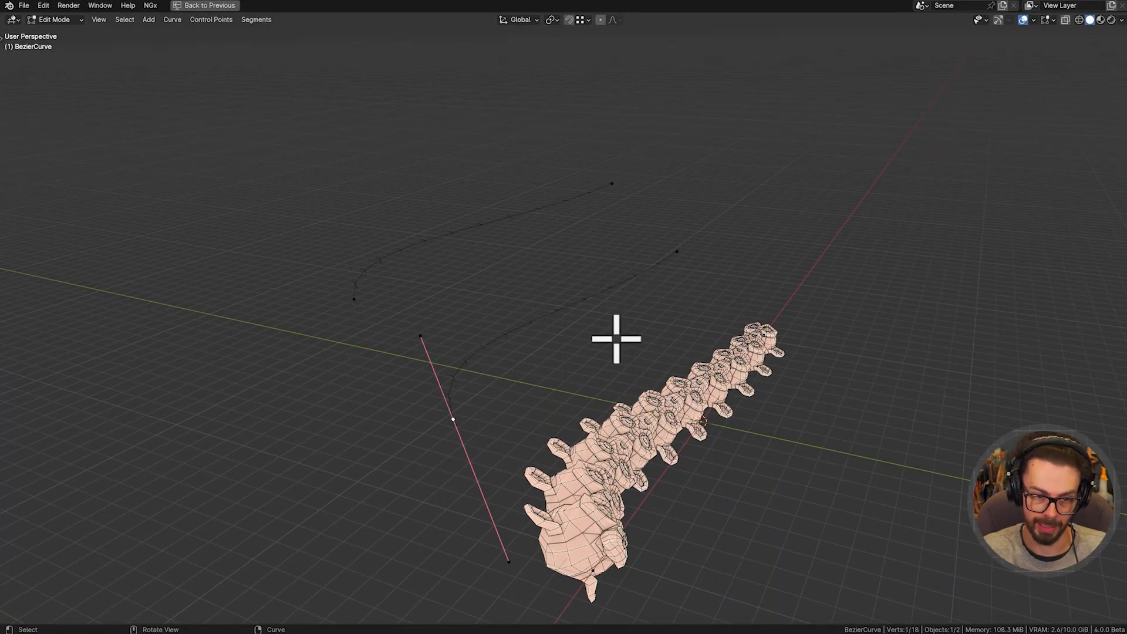
key("r")
key("r")
left_click(574, 359)
middle_click_drag(574, 358, 662, 368)
key("r")
key("r")
left_click(653, 338)
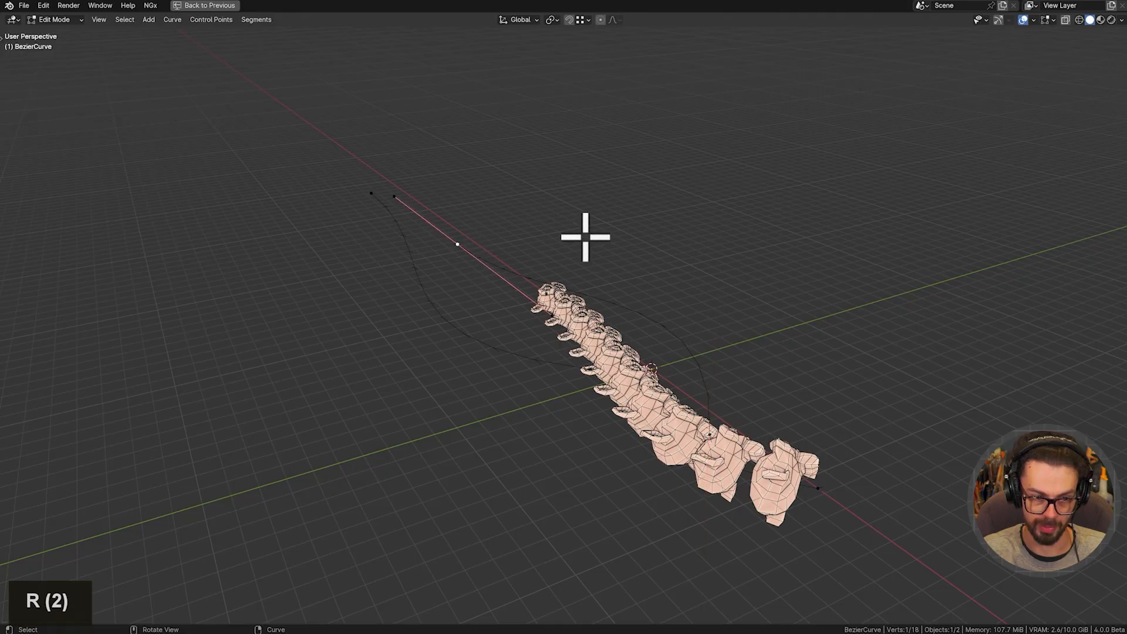
- Extrude a new control point from the far end of the middle spline and freely rotate its handles
key("e")
left_click(728, 94)
key("r")
key("r")
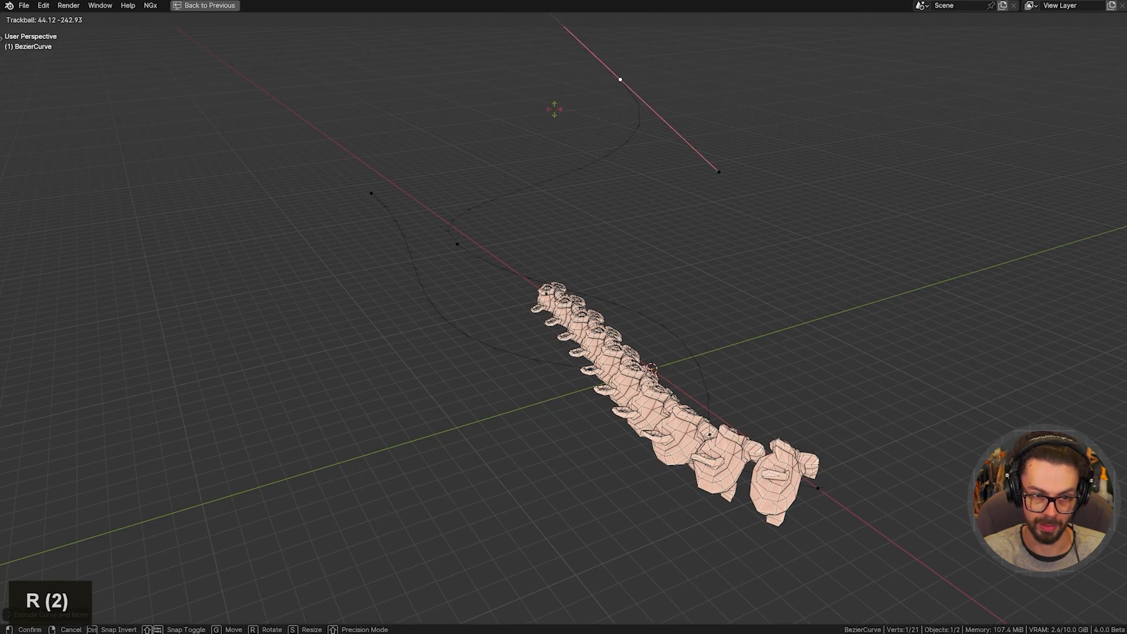
left_click(544, 115)
middle_click_drag(544, 115, 571, 186)
key("Tab")
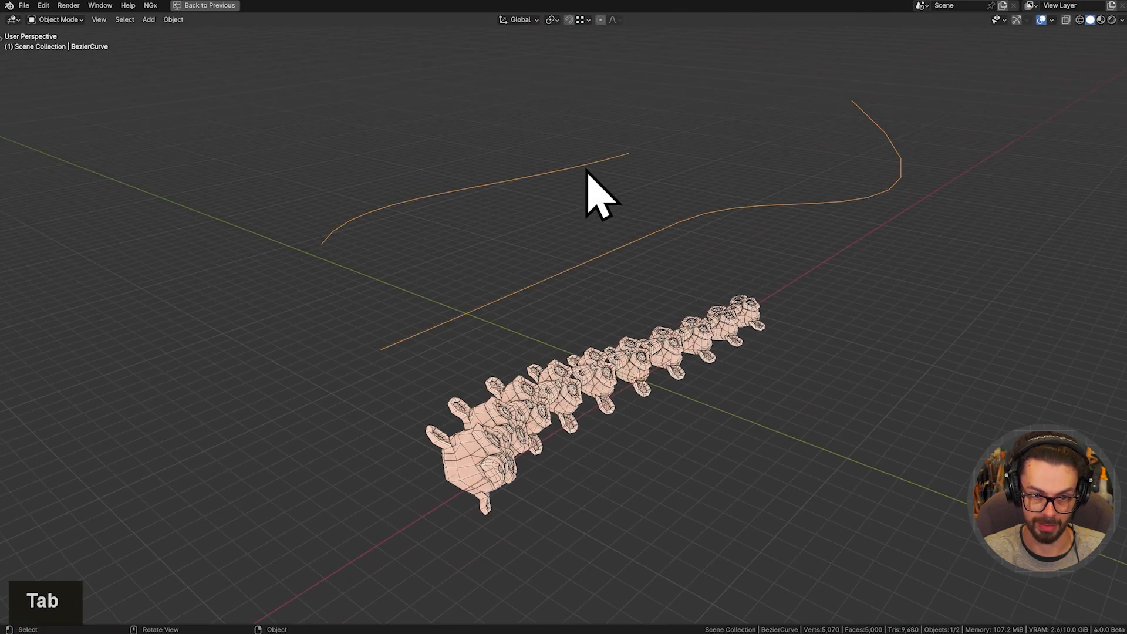
- Move and rotate the far end point of the outermost spline, rotate its other end point, and leave Edit Mode
key("Tab")
key("g")
key("r")
key("r")
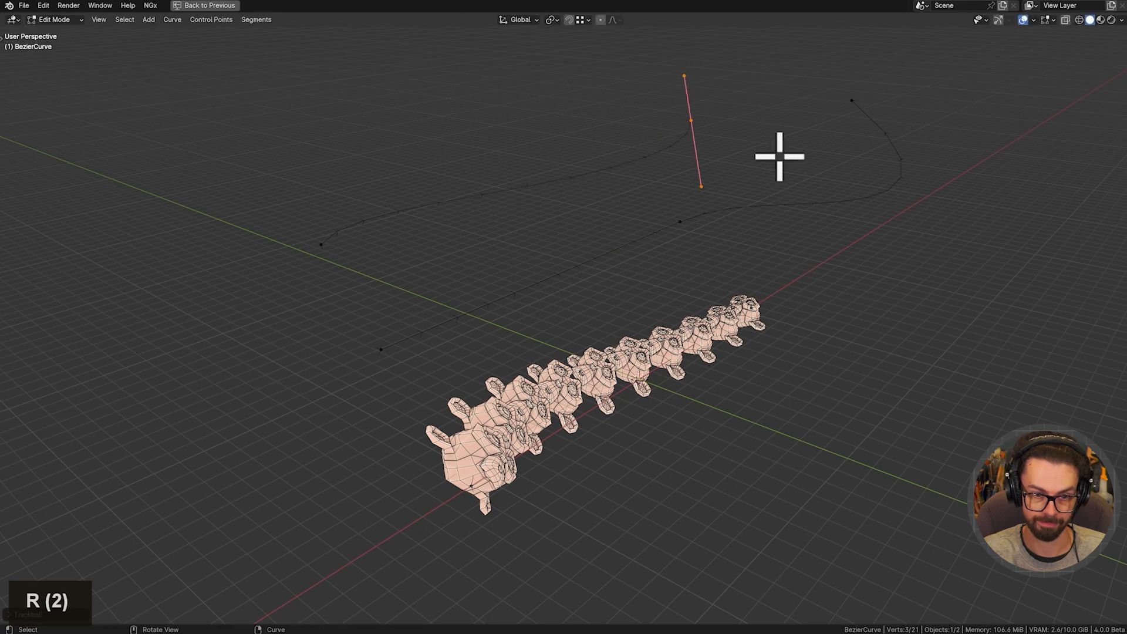
left_click_drag(274, 187, 385, 295)
key("r")
key("r")
left_click(455, 274)
key("Tab")
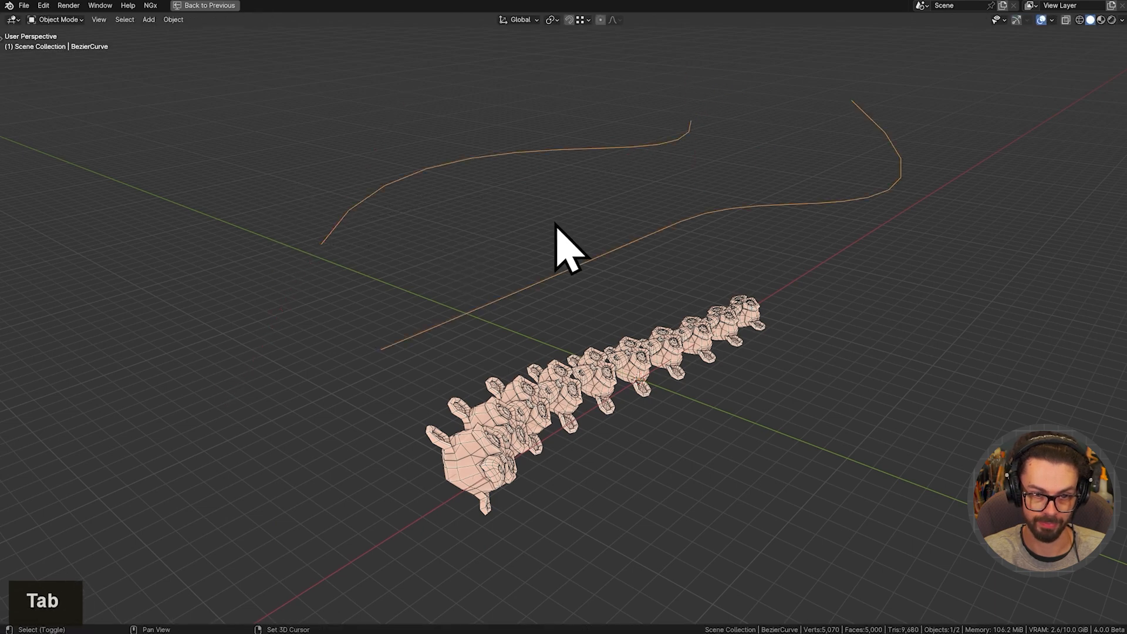
- Return from the maximized viewport to the full workspace and select the Geo Nodes object
middle_click_drag(555, 223, 528, 282, "shift")
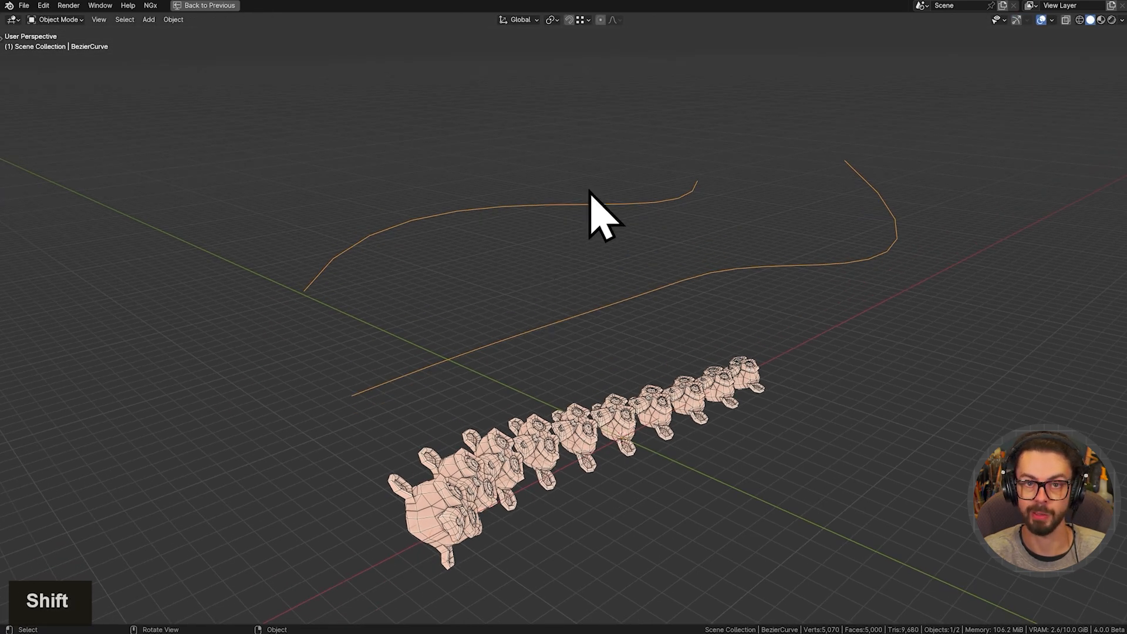
key("ctrl+space")
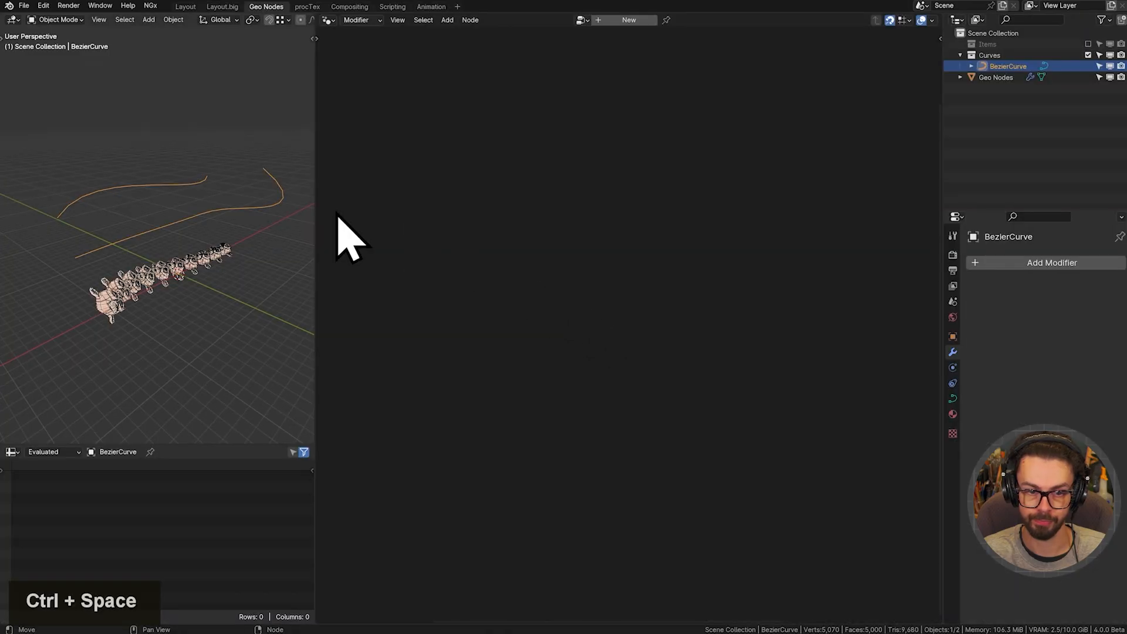
left_click(996, 77)
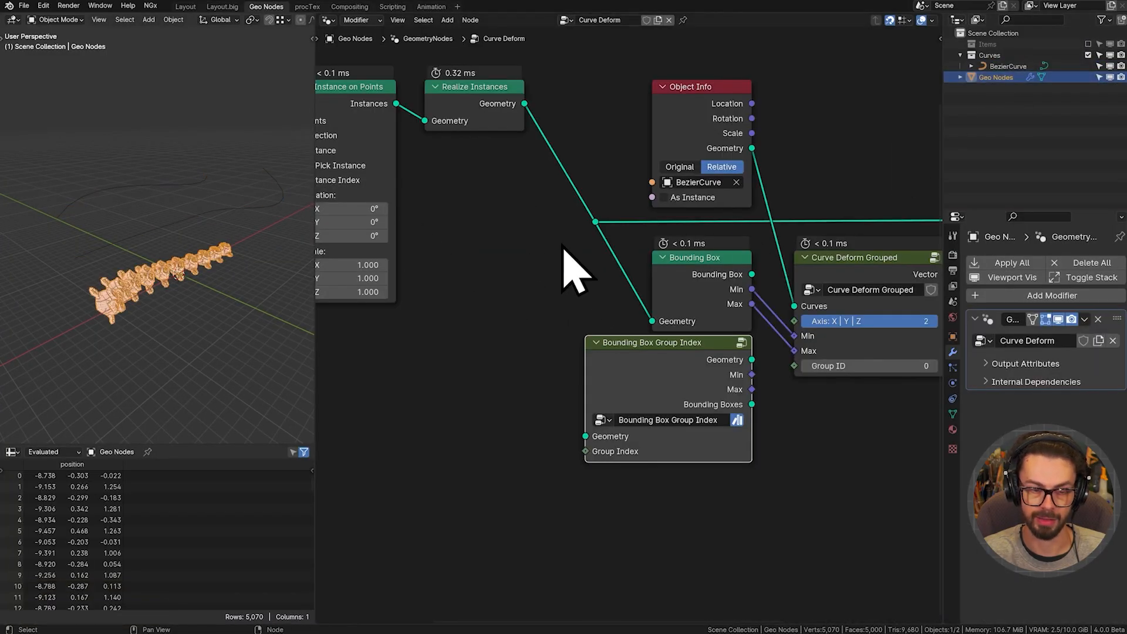
- Look inside the Curve Deform Grouped node group and return to the Curve Deform tree
middle_click_drag(677, 261, 525, 263)
left_click(712, 257)
key("Tab")
middle_click_drag(599, 437, 767, 327)
scroll(578, 370, "up", 4)
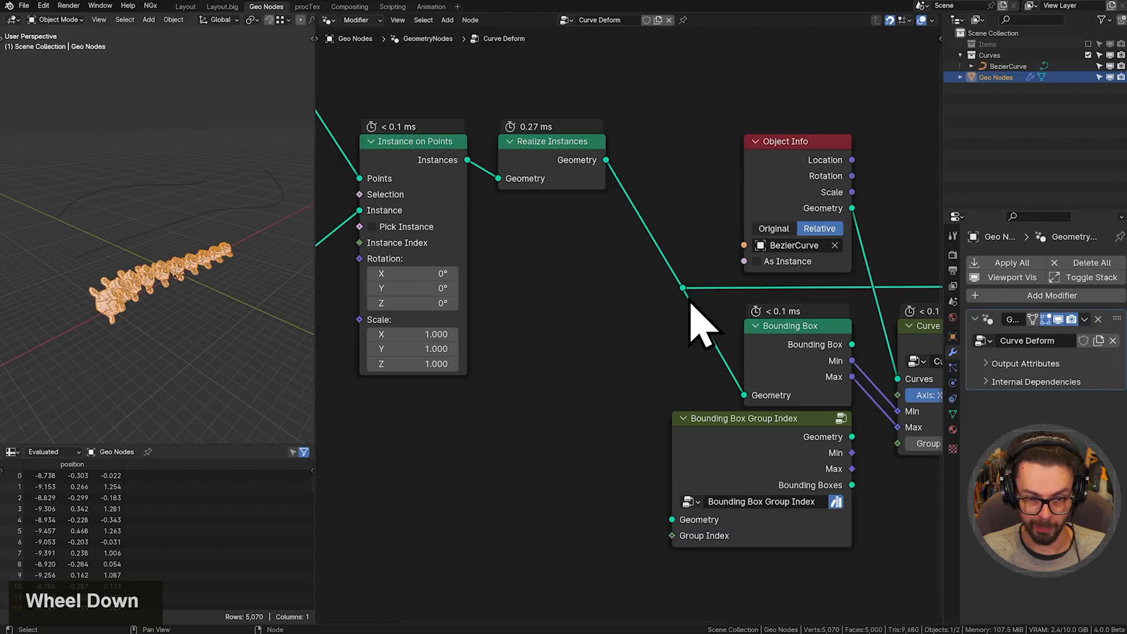
- Delete the Bounding Box node, move Bounding Box Group Index into its place, and feed its Geometry input from the reroute
middle_click_drag(689, 300, 601, 280)
left_click(714, 311)
key("x")
left_click_drag(649, 395, 659, 317)
left_click_drag(588, 251, 589, 405)
- Move the geometry reroute a little further away from the Bounding Box Group Index node
left_click_drag(541, 217, 611, 265)
key("g")
left_click(564, 268)
middle_click_drag(780, 386, 610, 334)
scroll(613, 324, "up", 2)
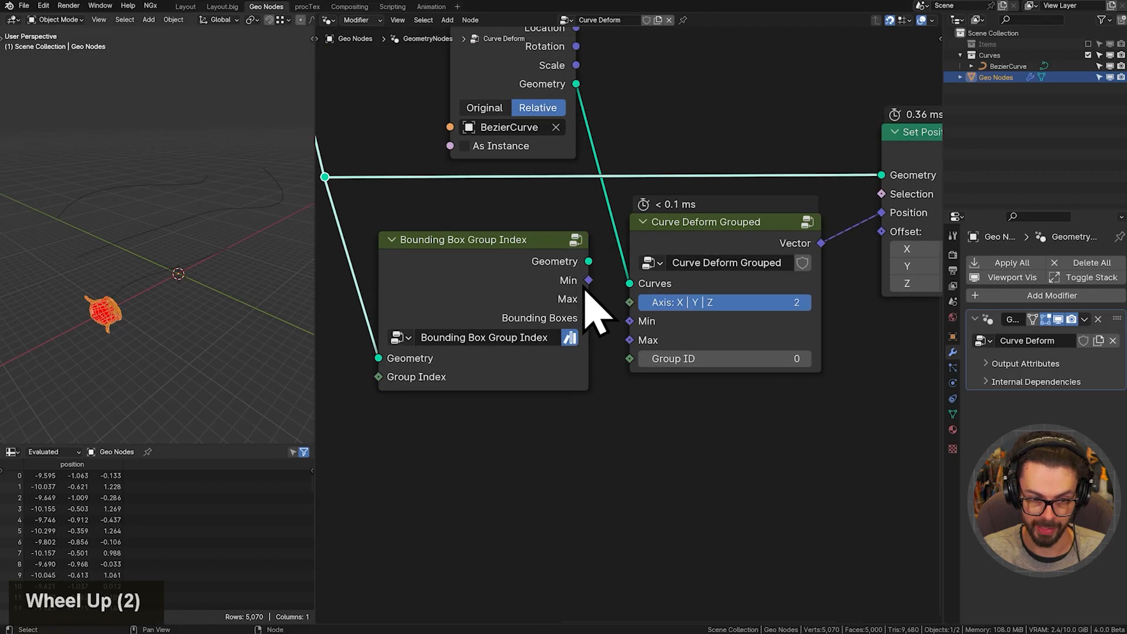
- Link Bounding Box Group Index's Geometry to Set Position and its Min and Max to Curve Deform Grouped, and move Object Info below it
left_click_drag(589, 281, 746, 259)
scroll(589, 299, "down", 5)
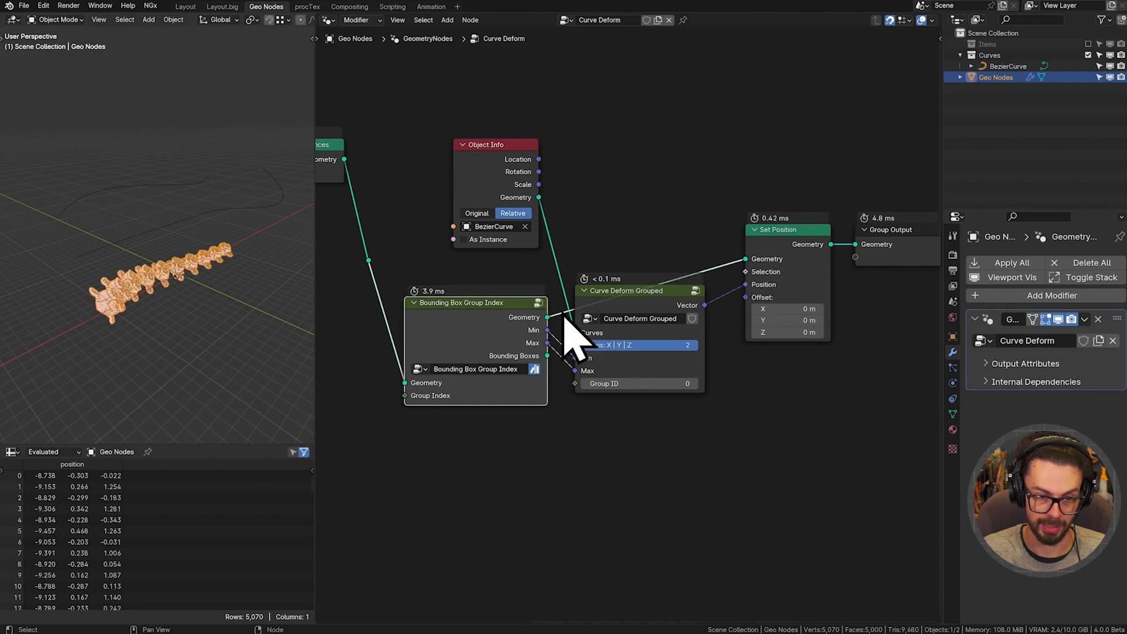
left_click_drag(447, 321, 442, 284)
left_click_drag(483, 170, 579, 106)
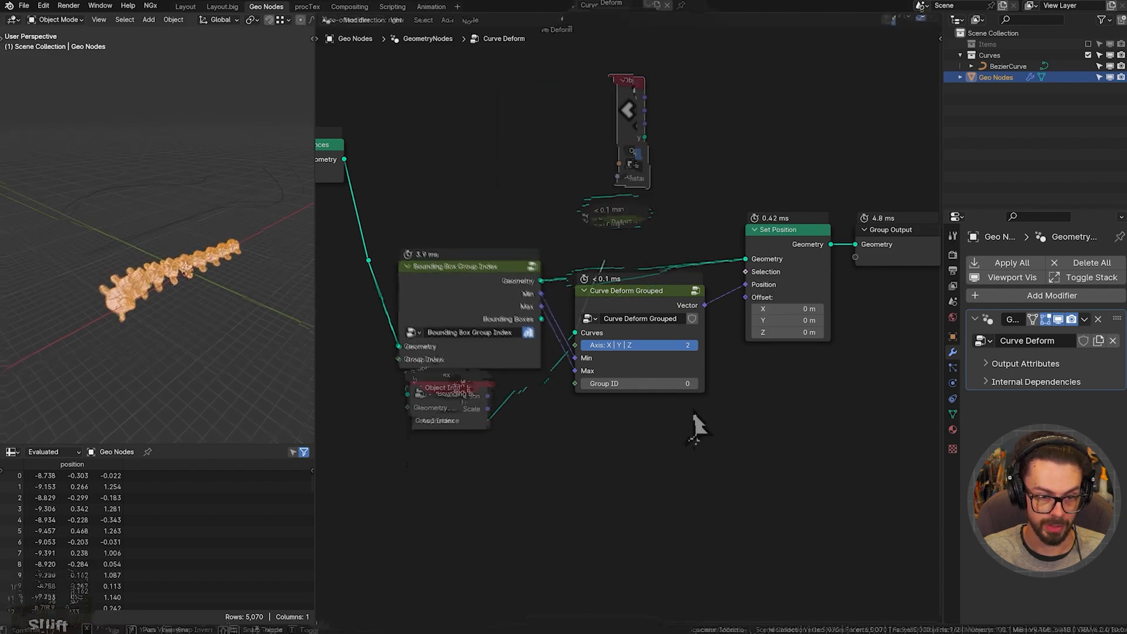
scroll(697, 426, "up", 3)
- Try Group ID values 1 and 2 on the Curve Deform Grouped node and return it to 0
left_click(711, 399)
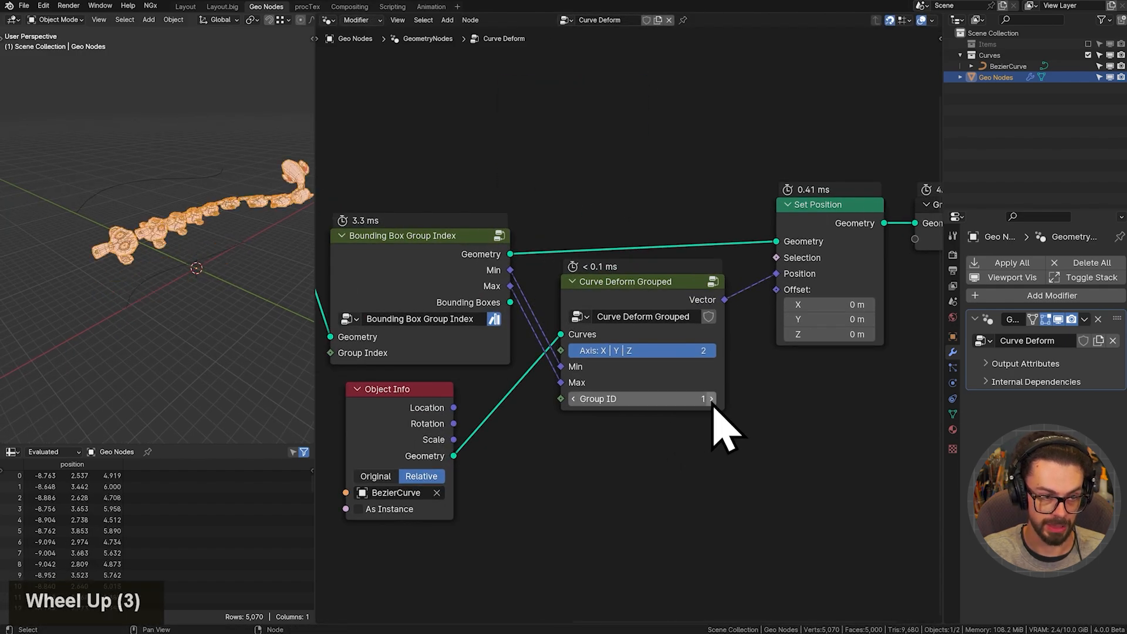
left_click(712, 399)
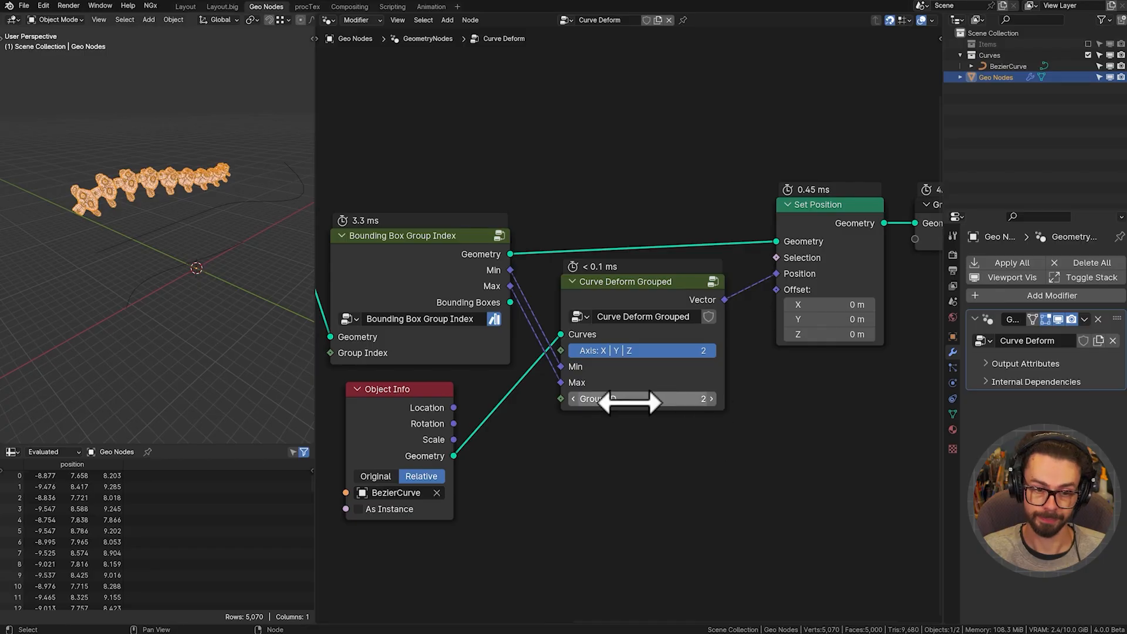
left_click(575, 401)
left_click(575, 401)
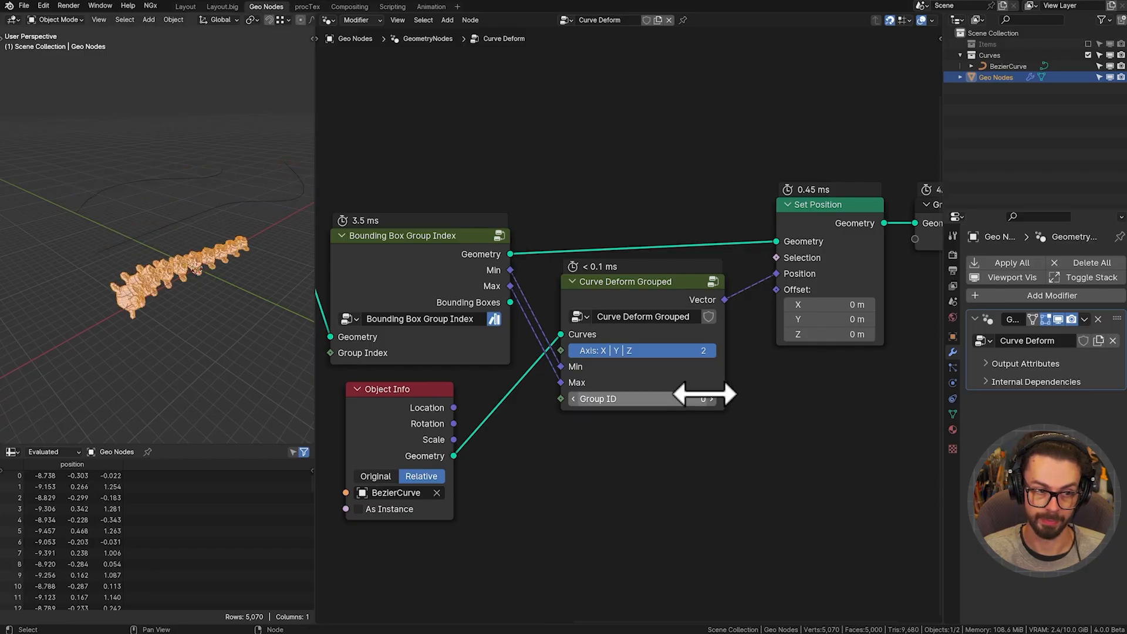
left_click(712, 399)
left_click(578, 403)
- Dissolve the reroute before Bounding Box Group Index and shift the mesh line and instancing nodes further away from it
middle_click_drag(388, 314, 761, 318)
left_click_drag(643, 205, 686, 288)
key("ctrl+x")
scroll(614, 304, "down", 4)
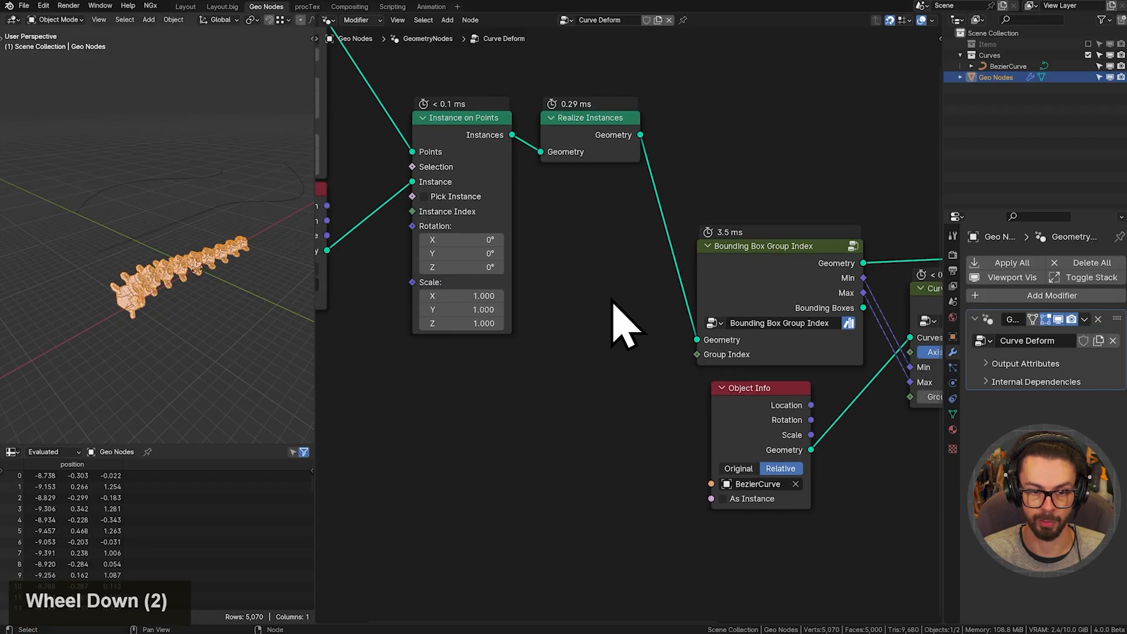
middle_click_drag(601, 292, 687, 298)
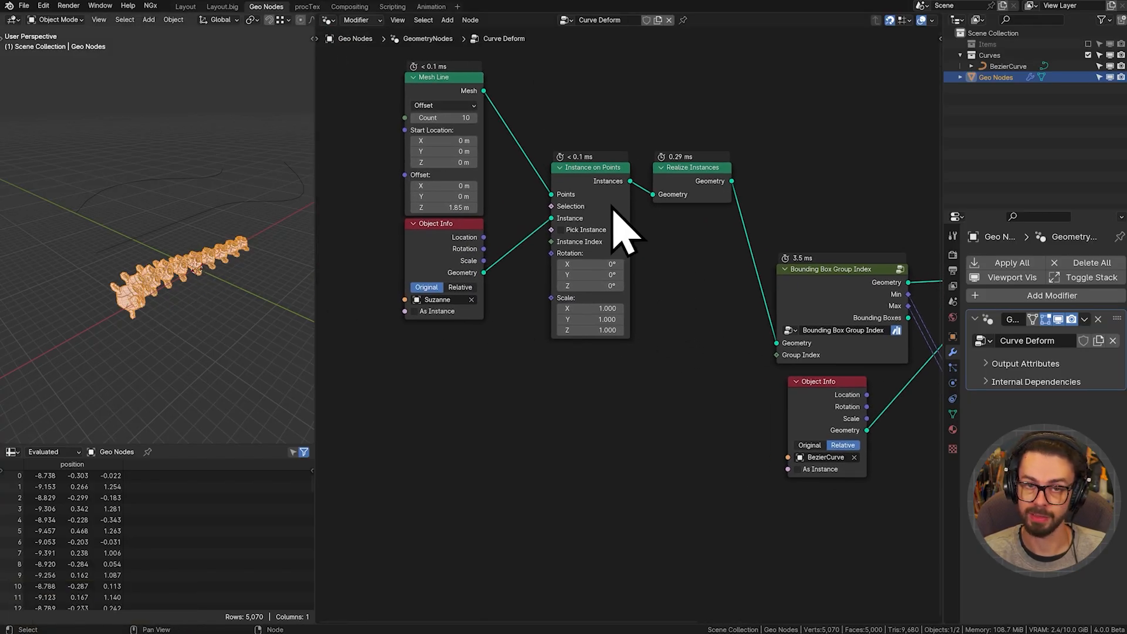
middle_click_drag(611, 221, 663, 253)
left_click_drag(390, 118, 767, 324)
key("g")
left_click(537, 304)
- Preview the Realize Instances geometry with a Viewer node and move the Viewer clear of the link
left_click(536, 209, "ctrl+shift")
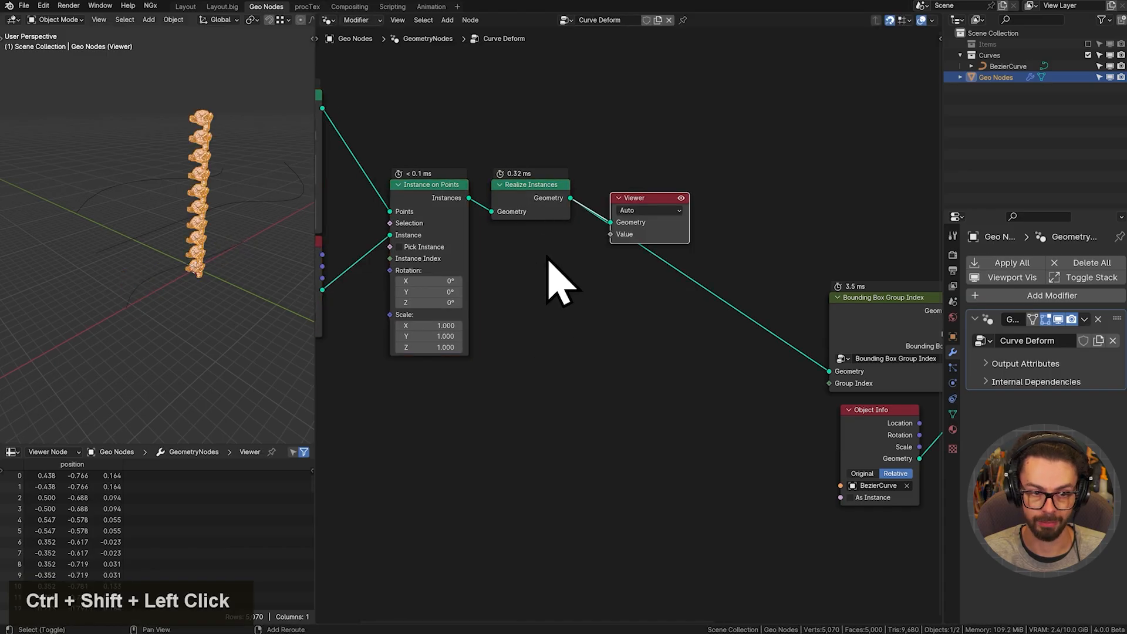
key("g")
left_click(703, 205)
scroll(177, 224, "up", 5)
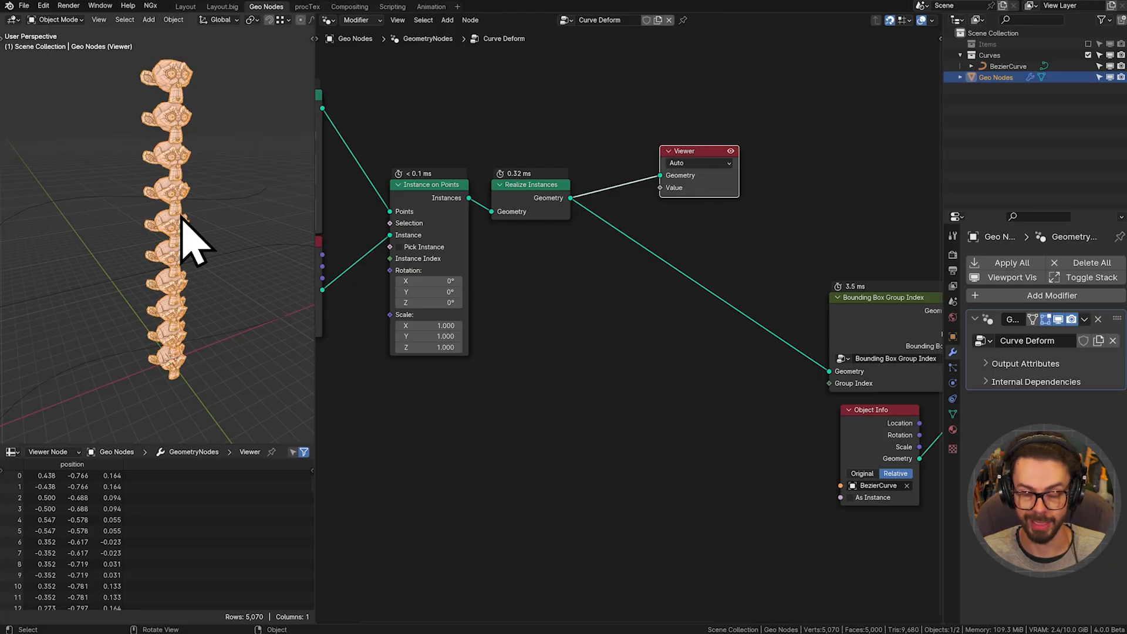
middle_click_drag(533, 232, 622, 242)
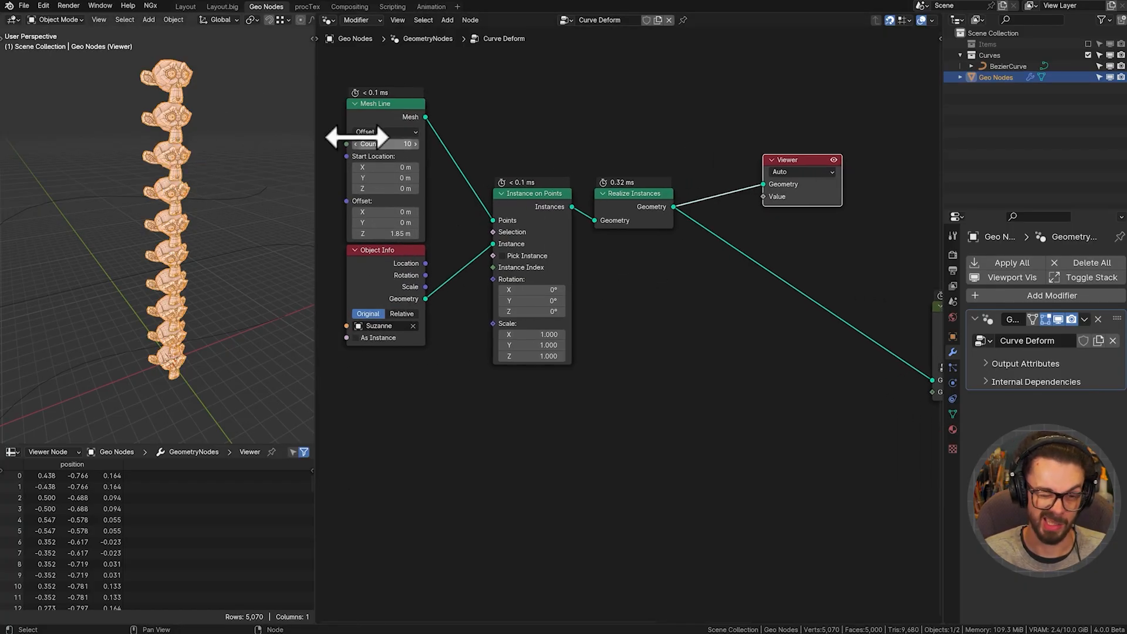
- Move Instance on Points and Realize Instances apart to open a gap between them
left_click_drag(470, 119, 554, 252)
key("g")
left_click(511, 255)
left_click_drag(563, 130, 648, 226)
key("g")
left_click(683, 232)
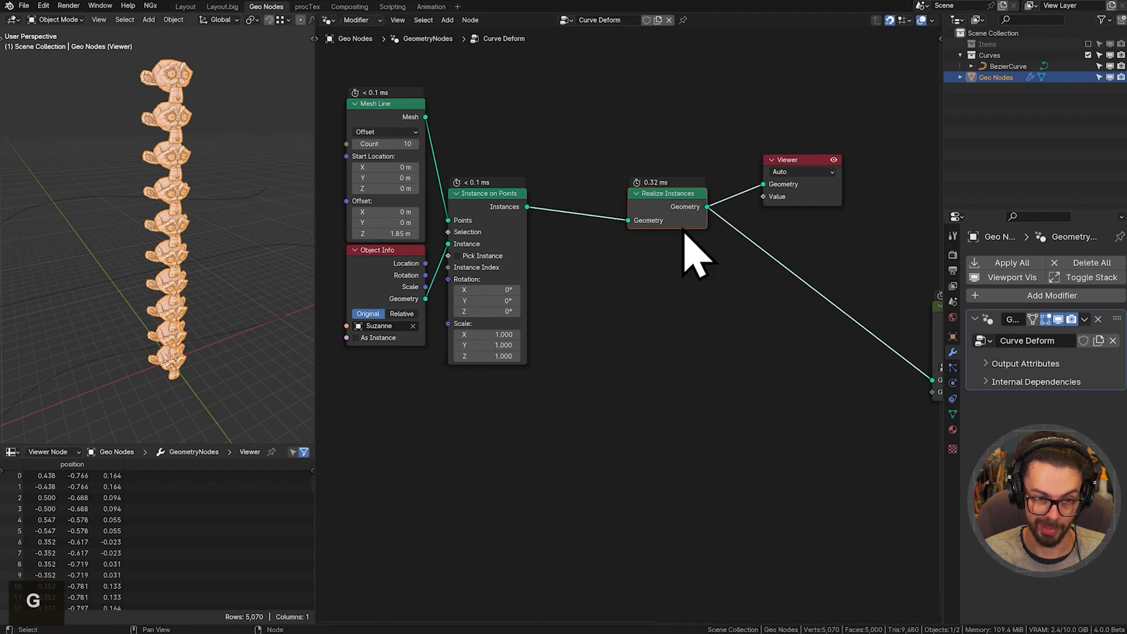
- Add an Index node and place it below the gap between Instance on Points and Realize Instances
key("shift+a")
type("index")
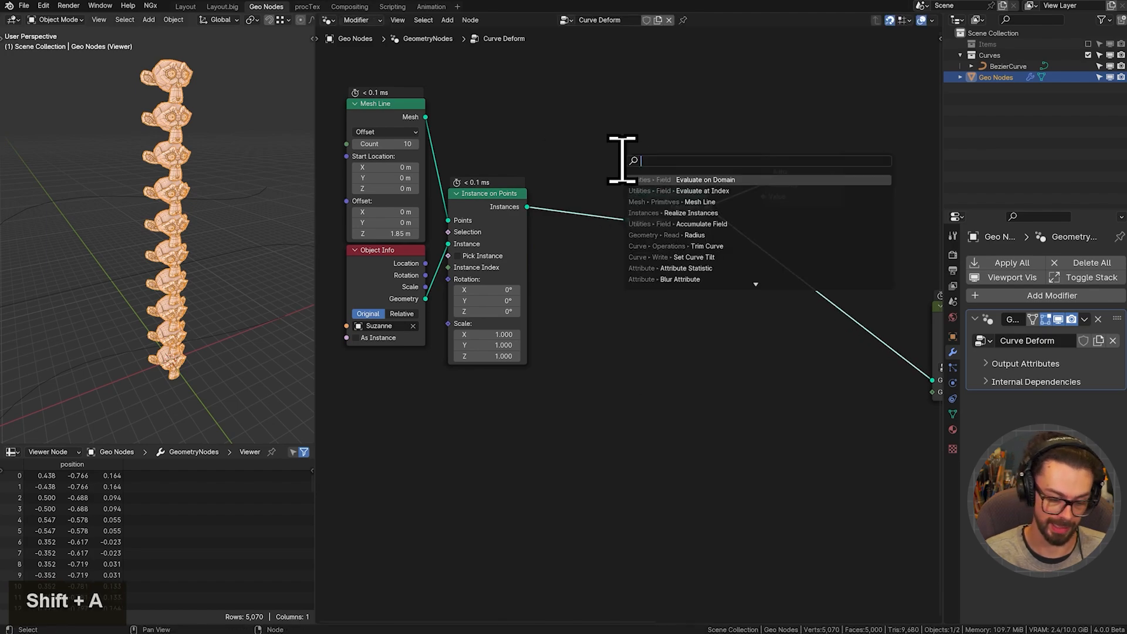
key("Return")
left_click(556, 283)
middle_click_drag(703, 286, 700, 185, "ctrl")
middle_click_drag(693, 182, 767, 271)
left_click_drag(682, 345, 658, 347)
middle_click_drag(670, 336, 572, 330)
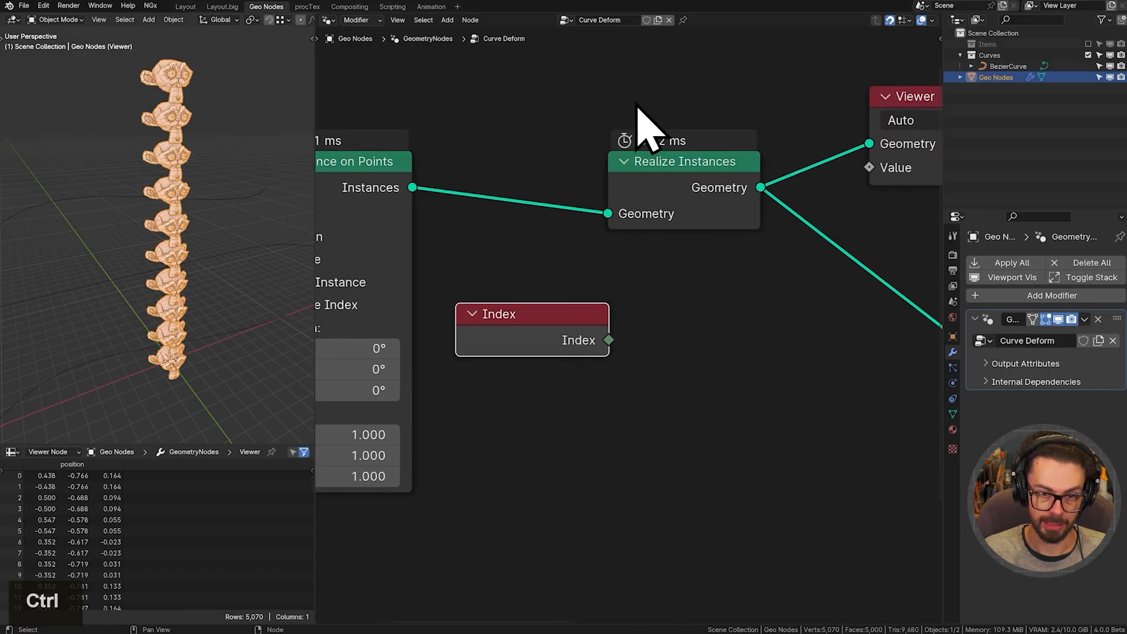
- Insert a Capture Attribute node between Instance on Points and a shifted Realize Instances, and move the Index node below it
left_click_drag(635, 103, 875, 196)
key("g")
left_click(736, 196)
key("shift+a")
type("ca")
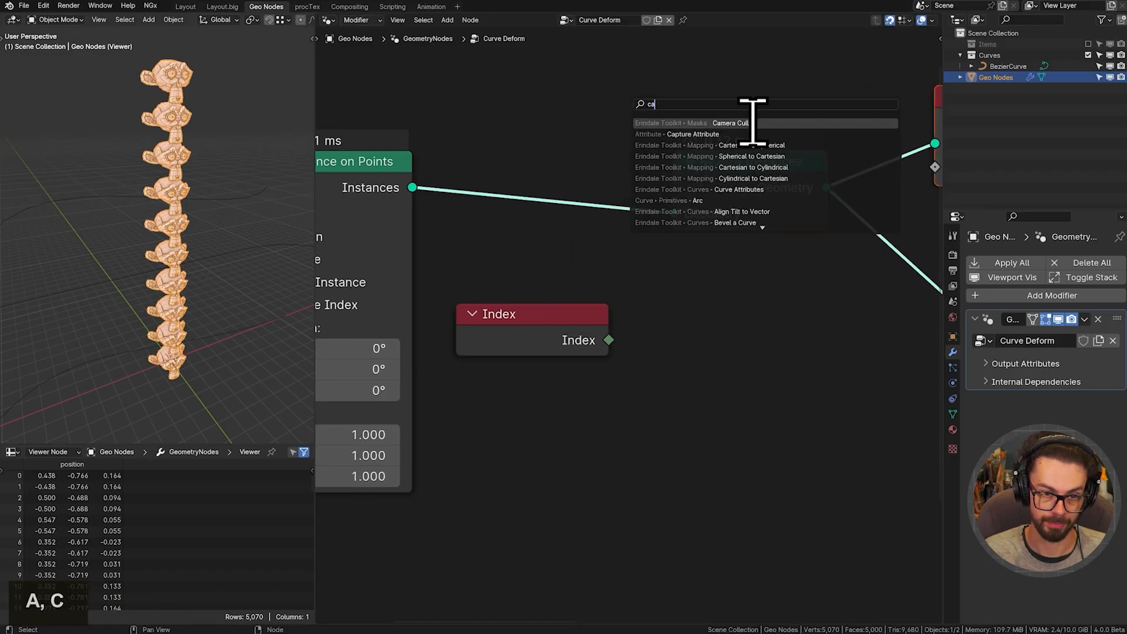
left_click(777, 134)
left_click(460, 94)
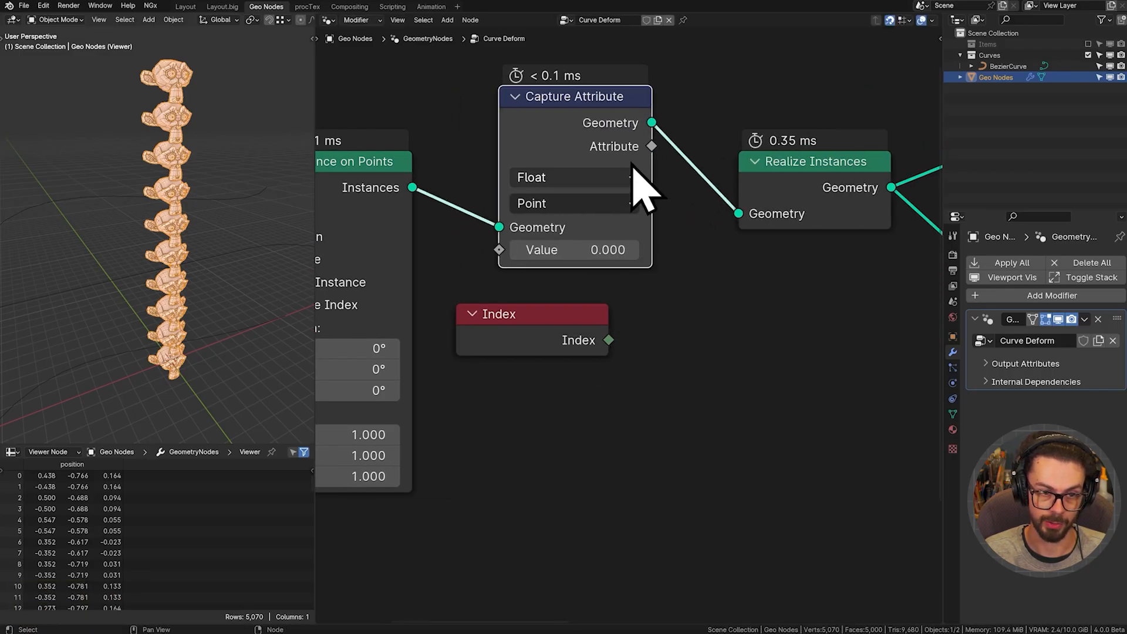
key("g")
left_click(649, 184)
left_click_drag(524, 336, 544, 418)
left_click_drag(573, 131, 587, 186)
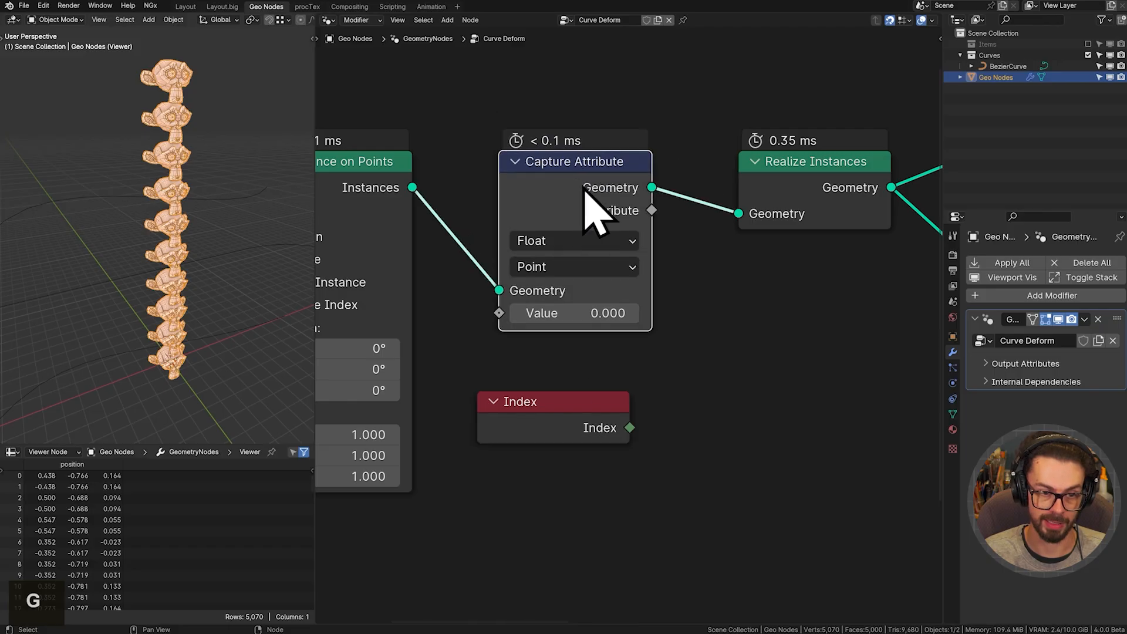
- Set the Capture Attribute node to Integer data on the Instance domain
left_click(587, 241)
left_click(582, 318)
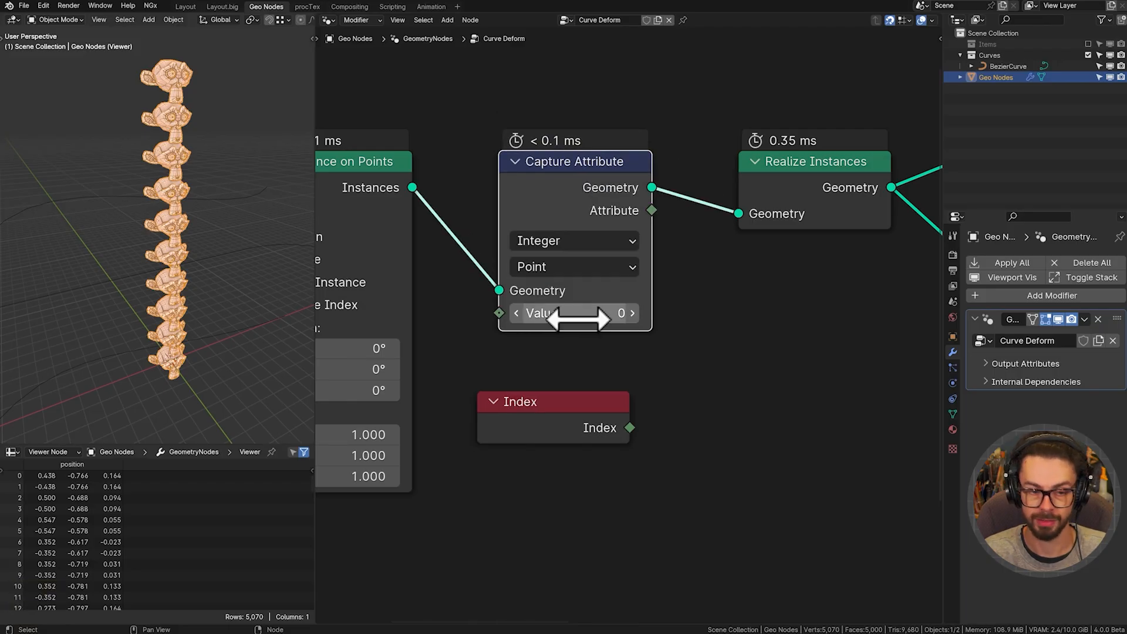
left_click(565, 269)
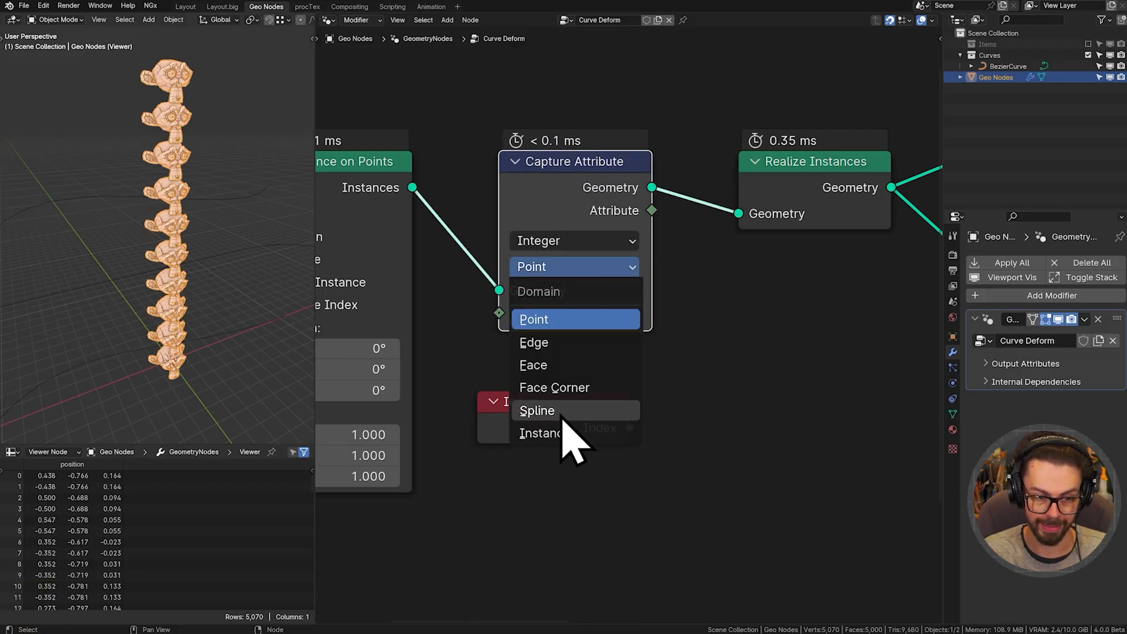
left_click(567, 433)
- Send the captured attribute to the Viewer and connect the Index node to Capture Attribute's Value input
left_click_drag(562, 418, 576, 394)
scroll(758, 337, "down", 1)
middle_click_drag(757, 337, 581, 332)
left_click(467, 224, "ctrl+shift")
left_click_drag(805, 261, 852, 166)
key("g")
left_click(810, 326)
middle_click_drag(500, 310, 694, 308)
left_click_drag(679, 393, 537, 306)
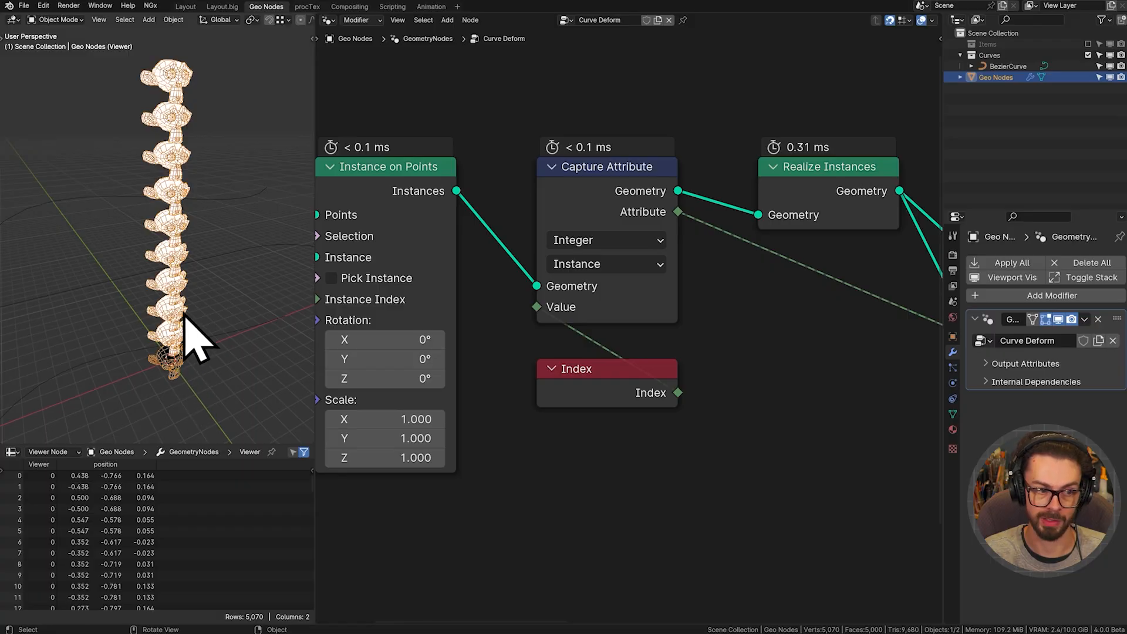
- Move the Index node below Instance on Points and the Viewer further down, clear of Realize Instances
middle_click_drag(642, 347, 674, 226)
left_click_drag(675, 227, 572, 381)
middle_click_drag(722, 184, 591, 213)
scroll(592, 229, "down", 3)
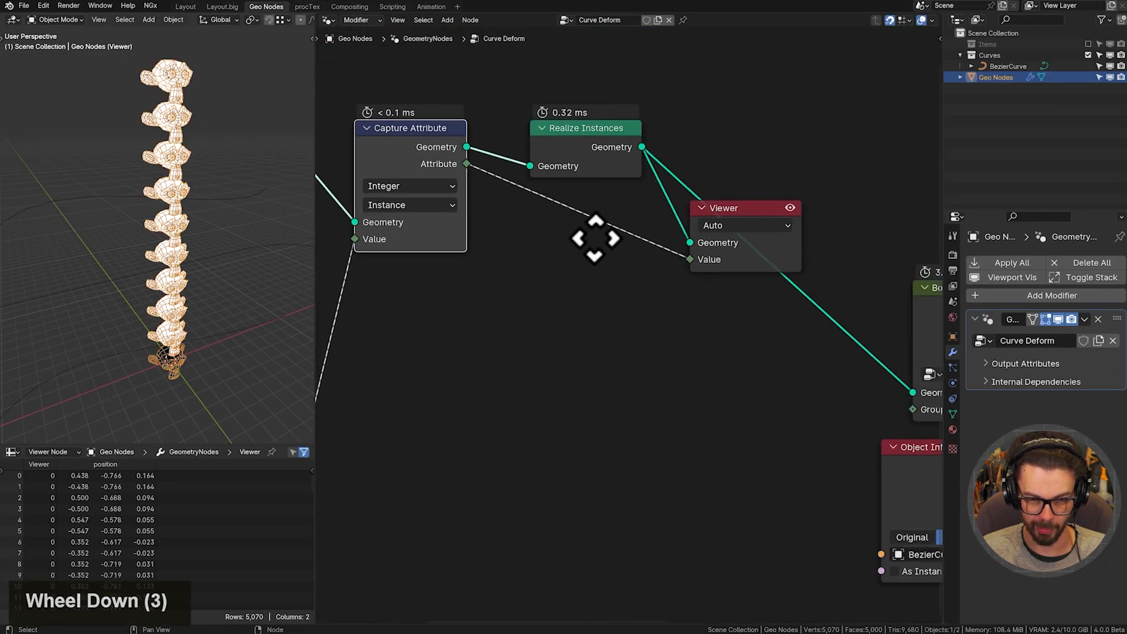
left_click_drag(624, 219, 789, 322)
key("g")
left_click(758, 394)
middle_click_drag(357, 193, 390, 209)
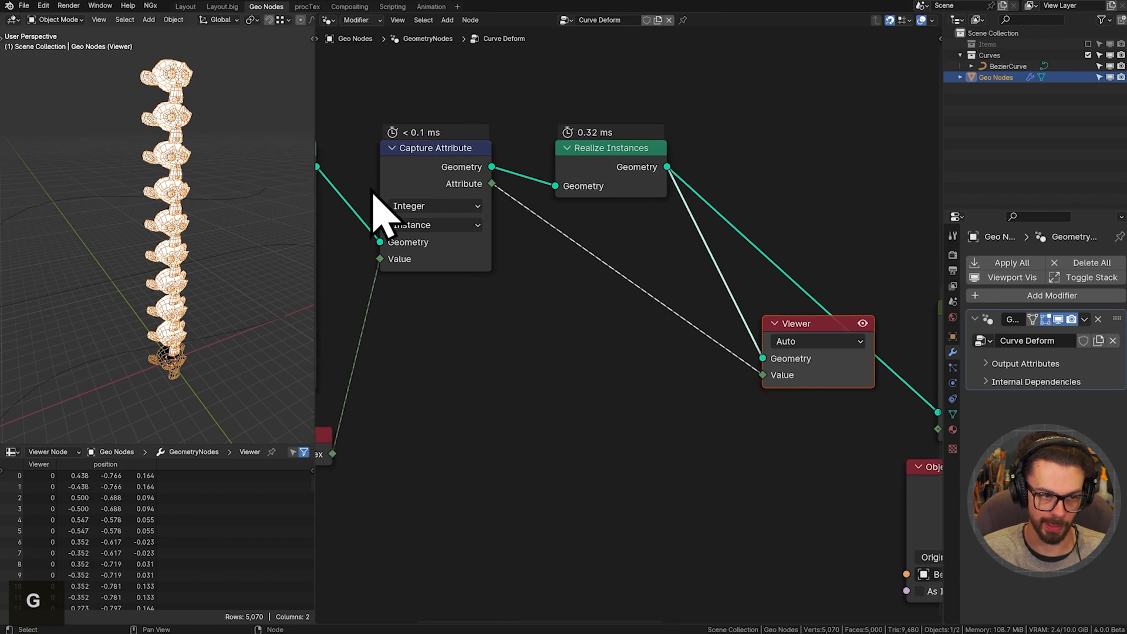
middle_click_drag(171, 352, 175, 376)
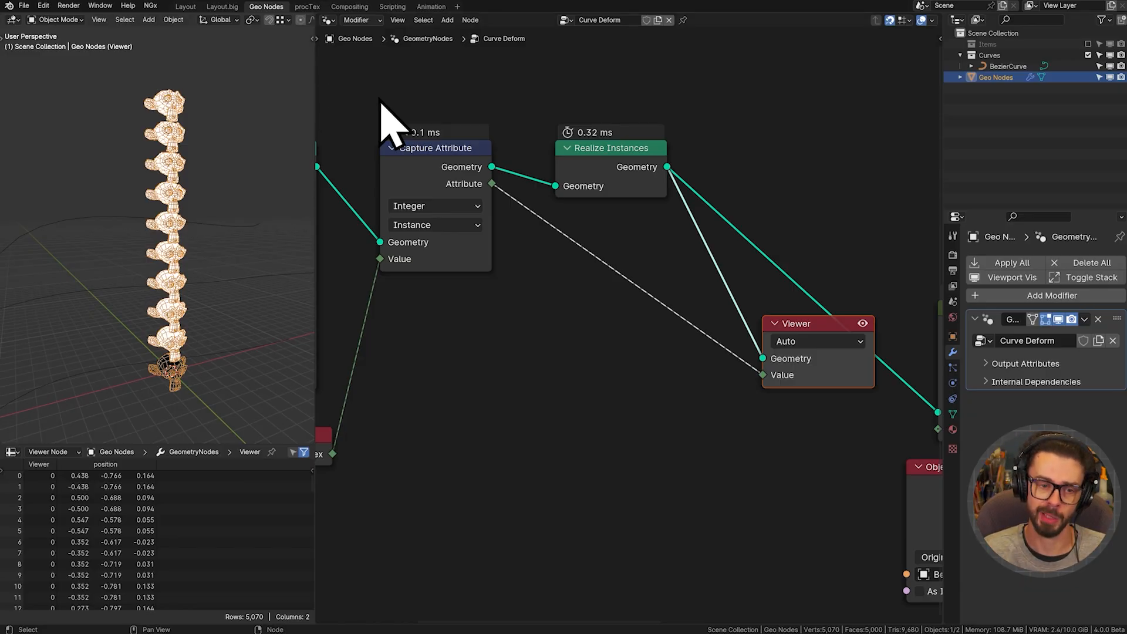
- Insert a White Noise Texture before the Viewer, set it to 1D, and connect the captured attribute to its W input
scroll(575, 246, "up", 2)
key("shift+a")
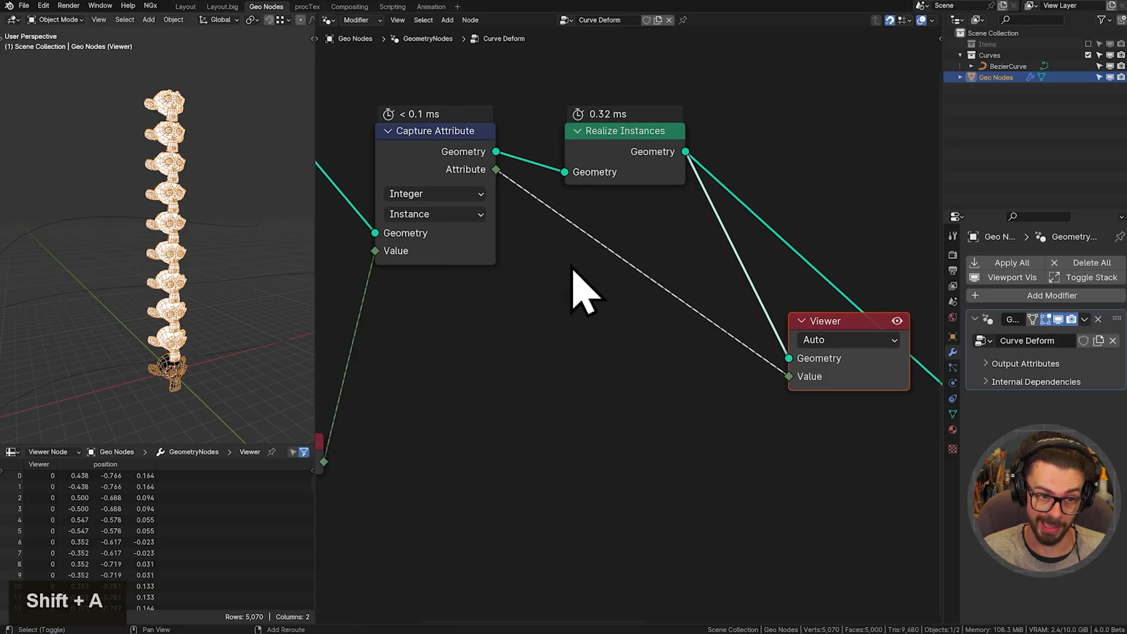
mouse_move(531, 417)
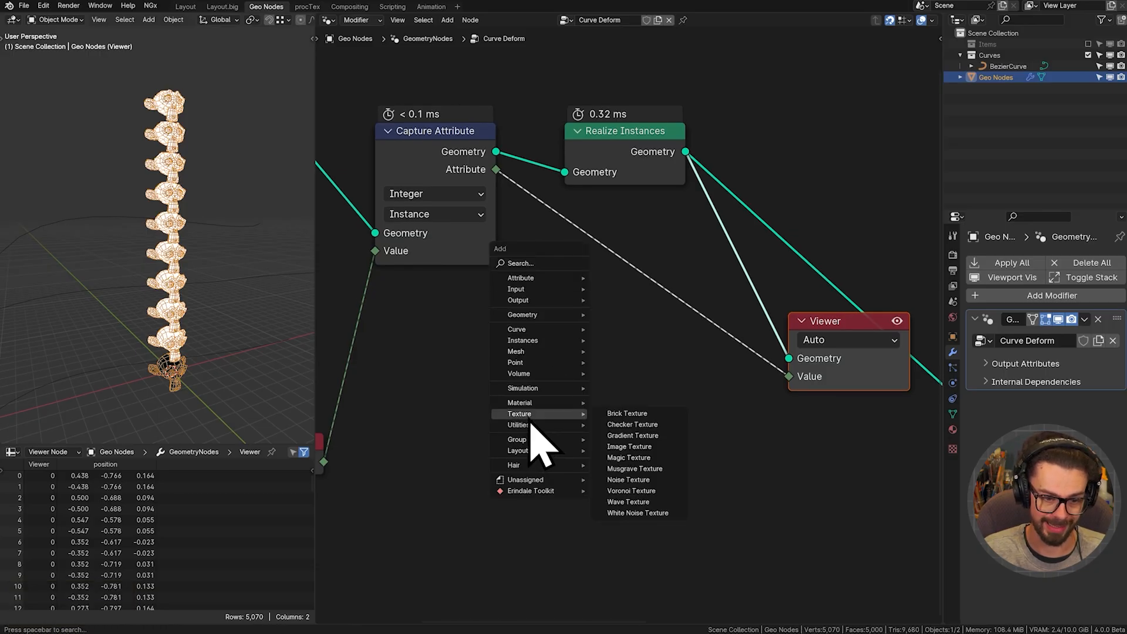
left_click(652, 512)
left_click(578, 329)
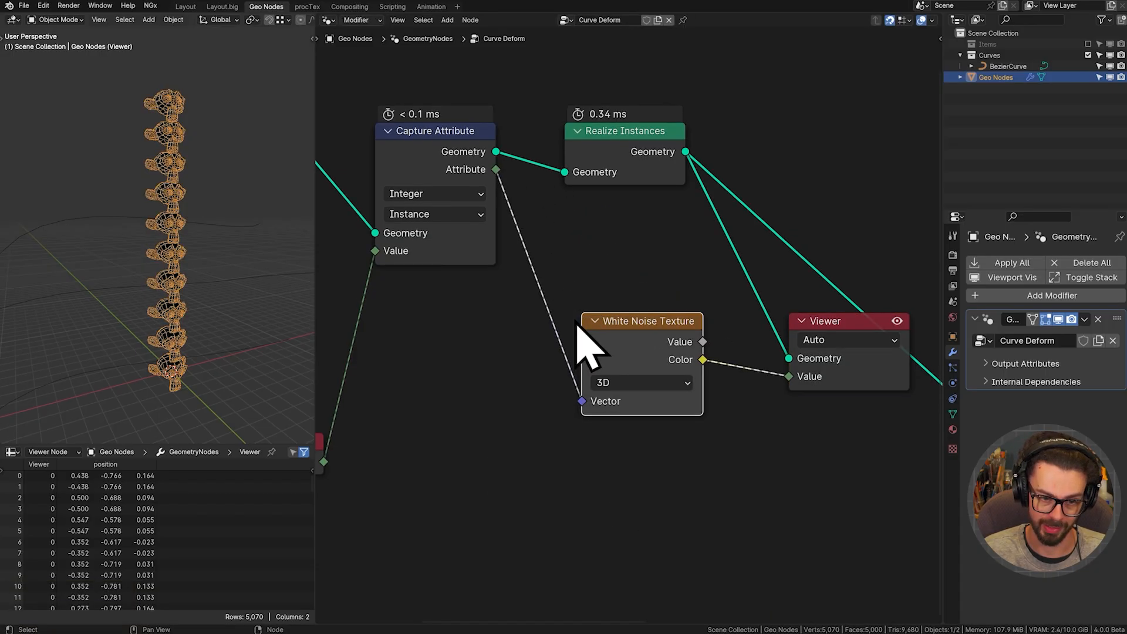
left_click(640, 383)
left_click(622, 370)
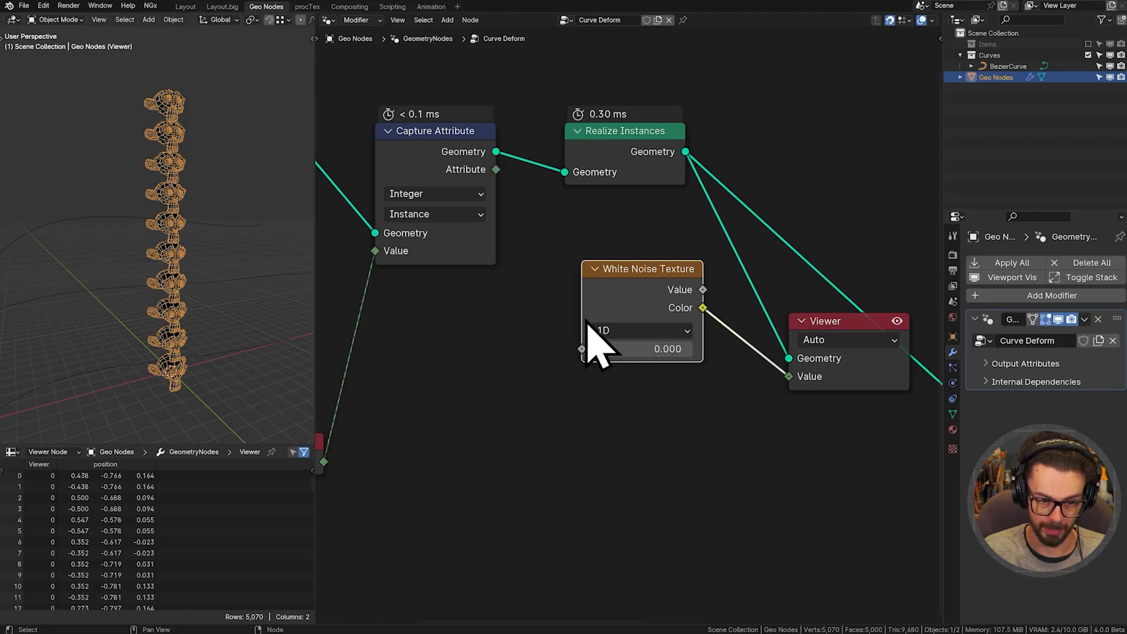
left_click_drag(496, 169, 582, 349)
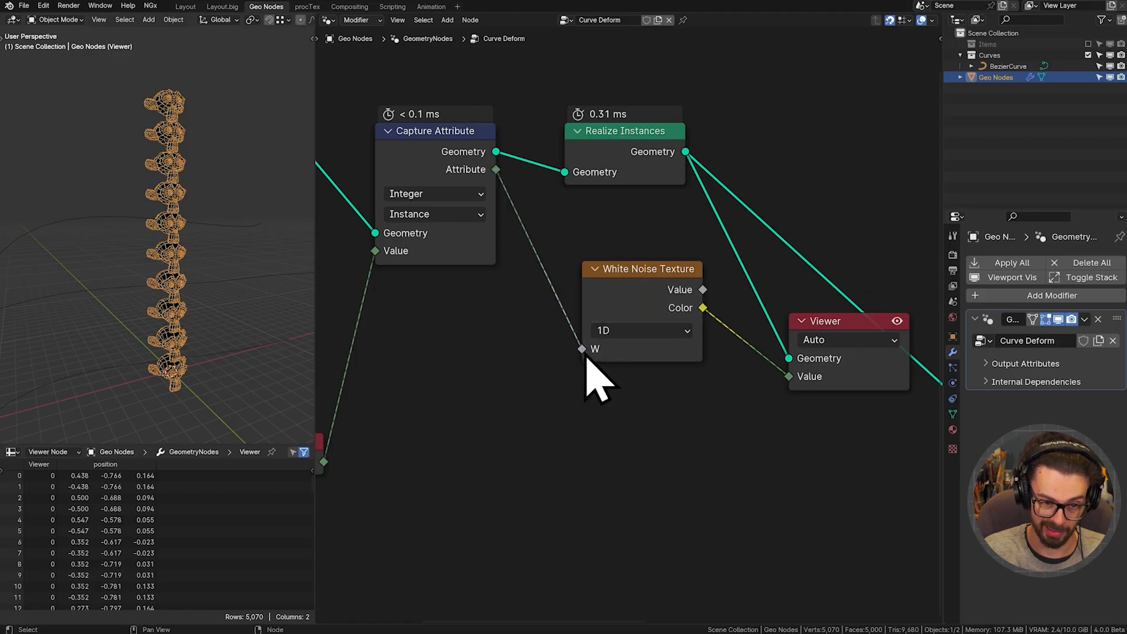
- Preview the White Noise Texture's Color output on the instances and move the Viewer up level with Realize Instances
left_click(696, 292, "ctrl+shift")
left_click(704, 317, "ctrl+shift")
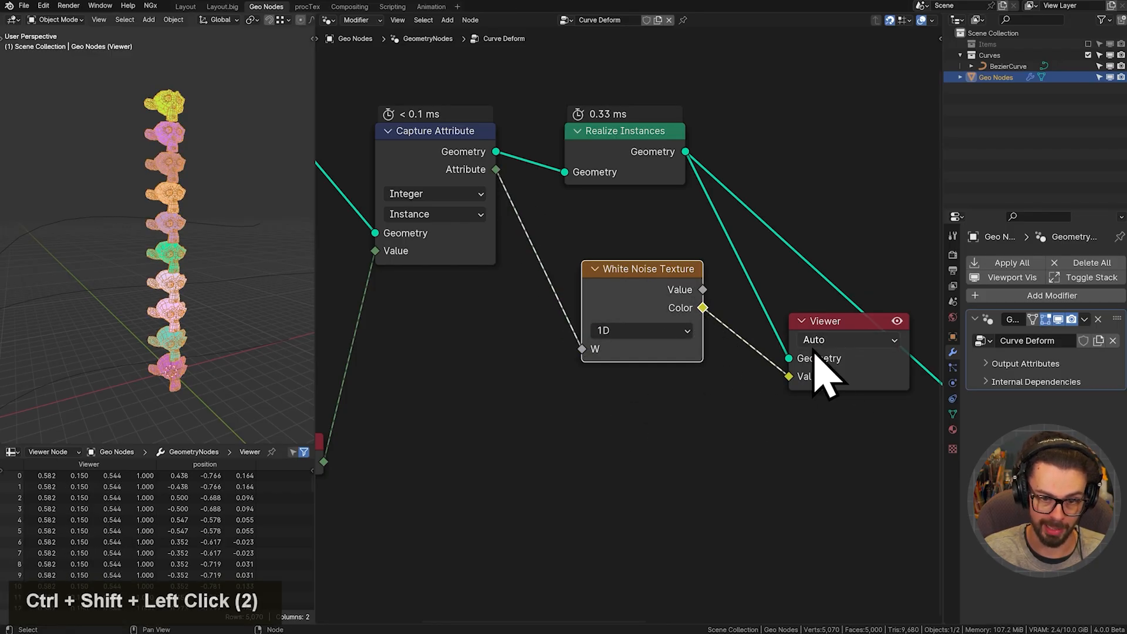
left_click_drag(799, 326, 831, 137)
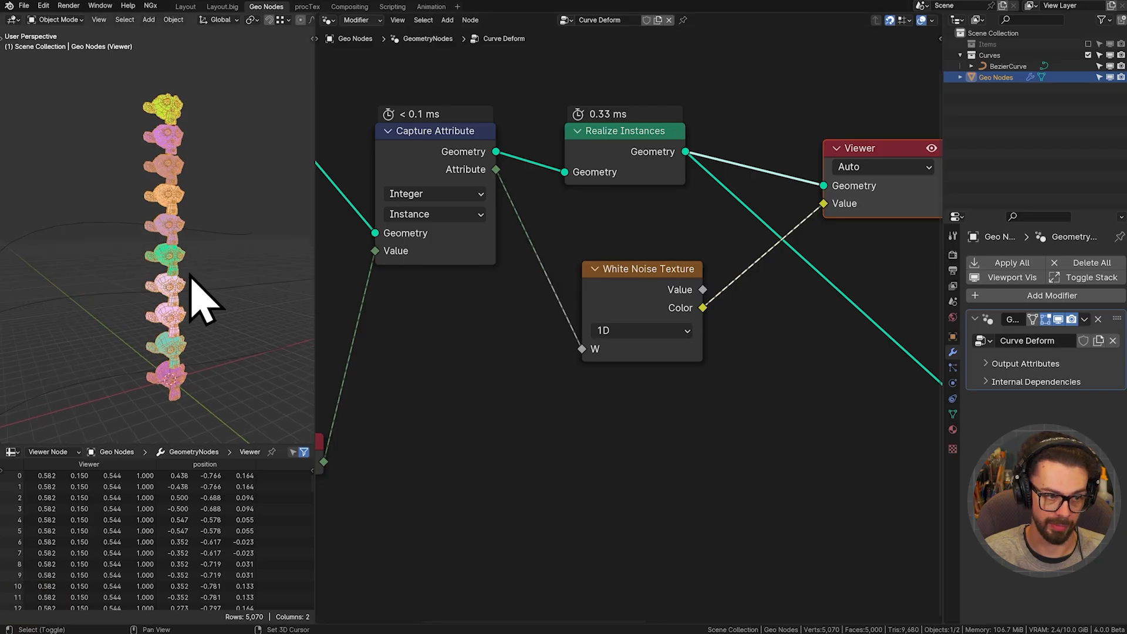
- Turn off the viewport's wireframe overlay and move the White Noise Texture node up beneath Realize Instances
scroll(246, 20, "down", 6)
left_click(259, 20)
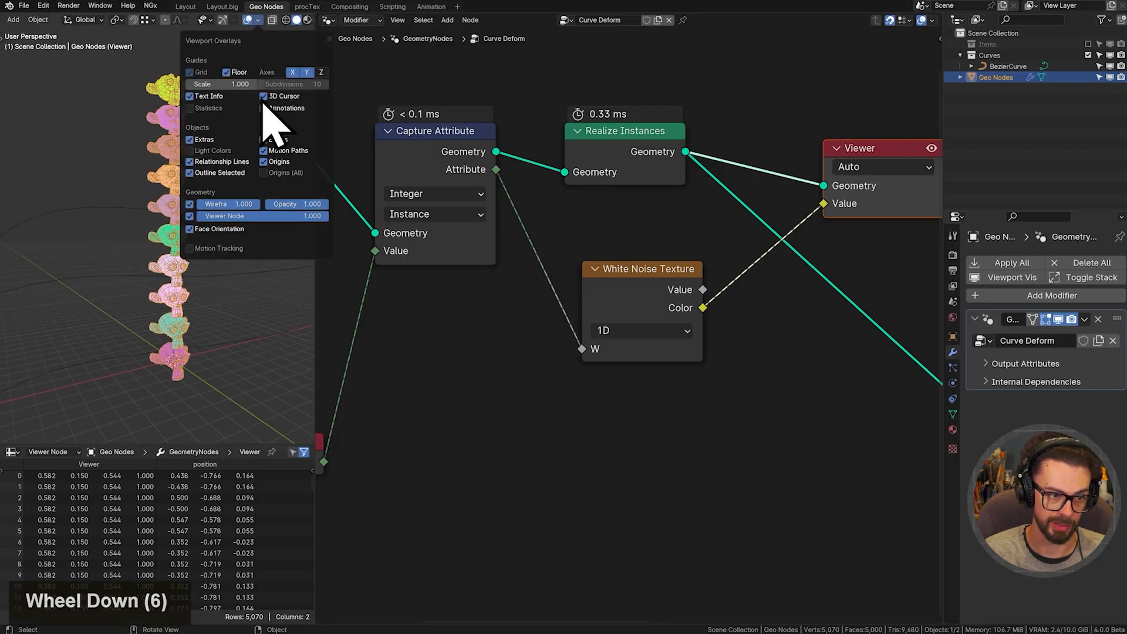
left_click(189, 204)
scroll(223, 276, "up", 1)
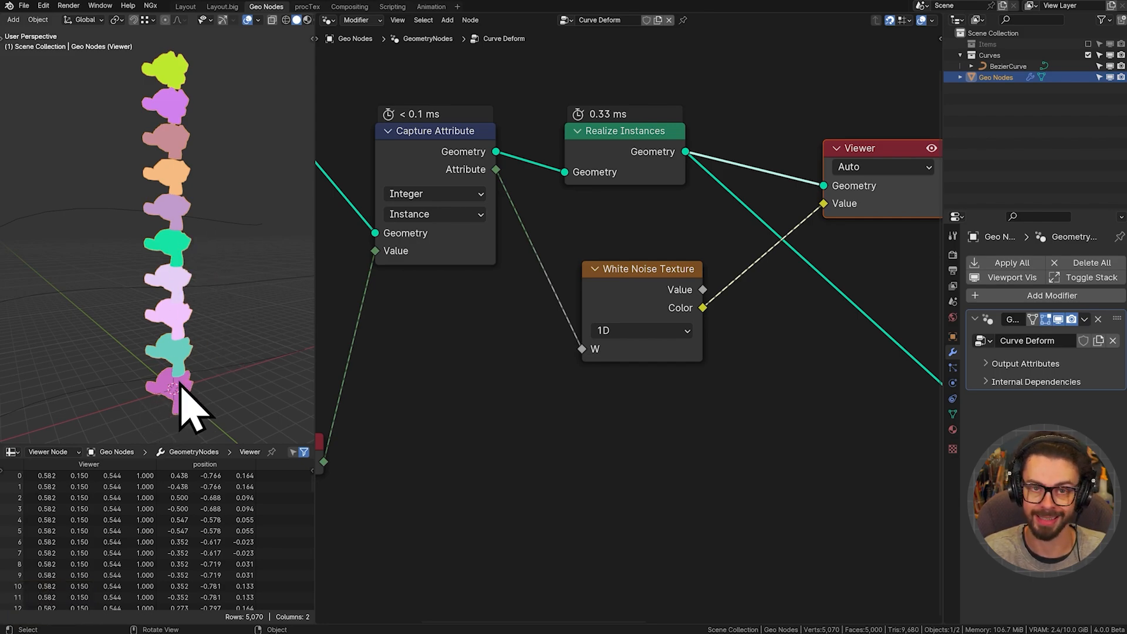
left_click_drag(640, 284, 646, 235)
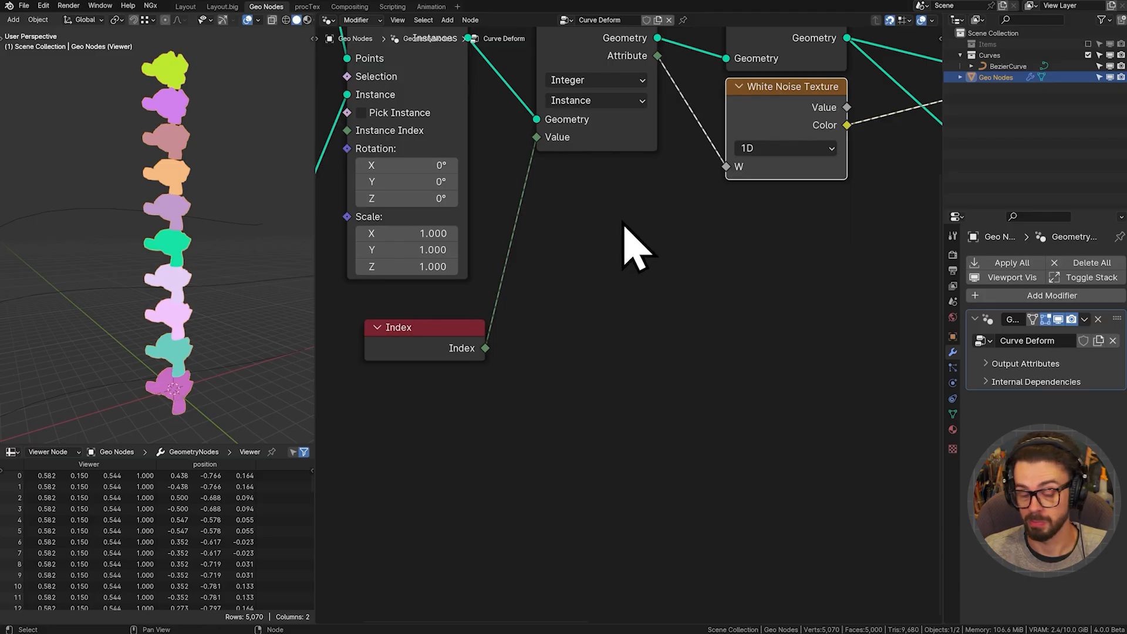
middle_click_drag(623, 223, 603, 338)
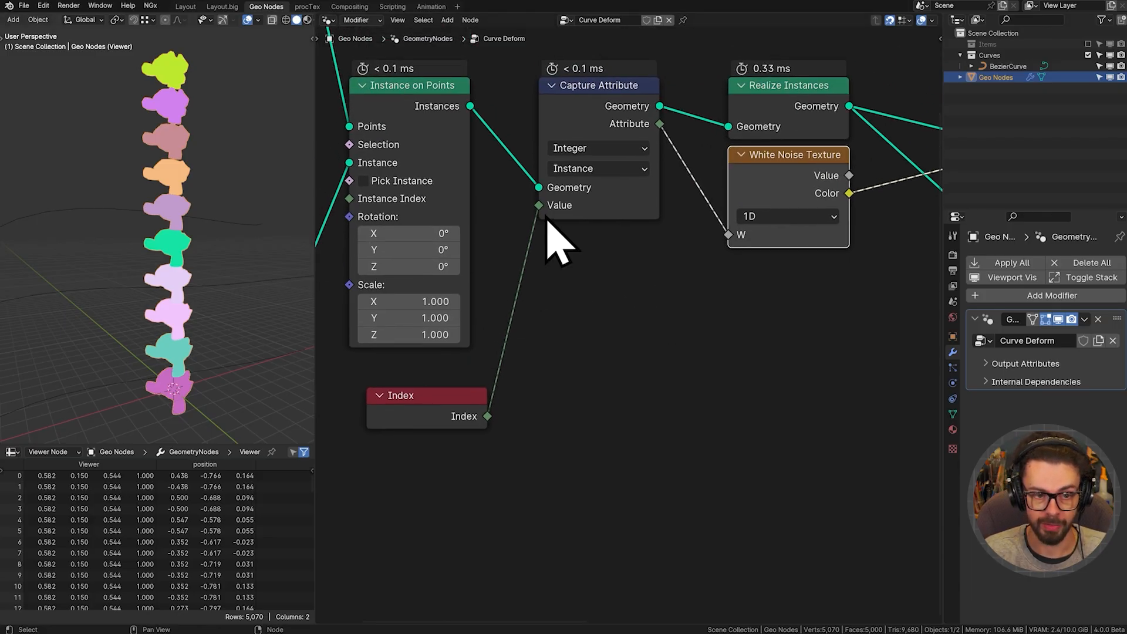
- Unplug Index from Capture Attribute's Value and feed it into a new Divide math node
left_click_drag(541, 207, 559, 355)
left_click_drag(489, 417, 582, 387)
type("d")
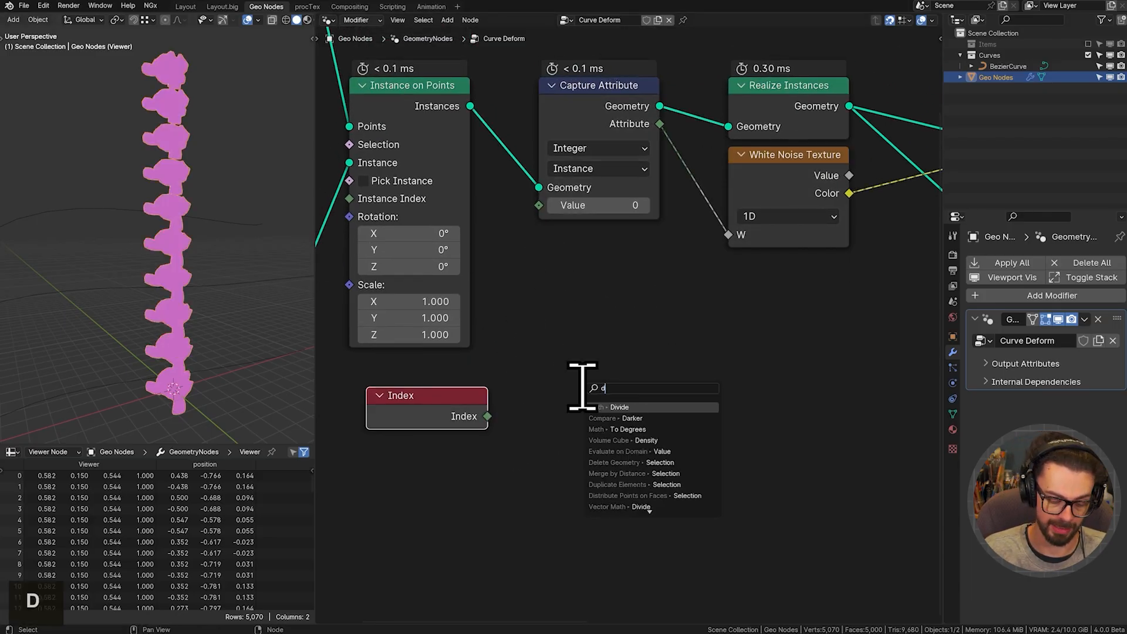
type("v")
key("Return")
left_click(605, 364)
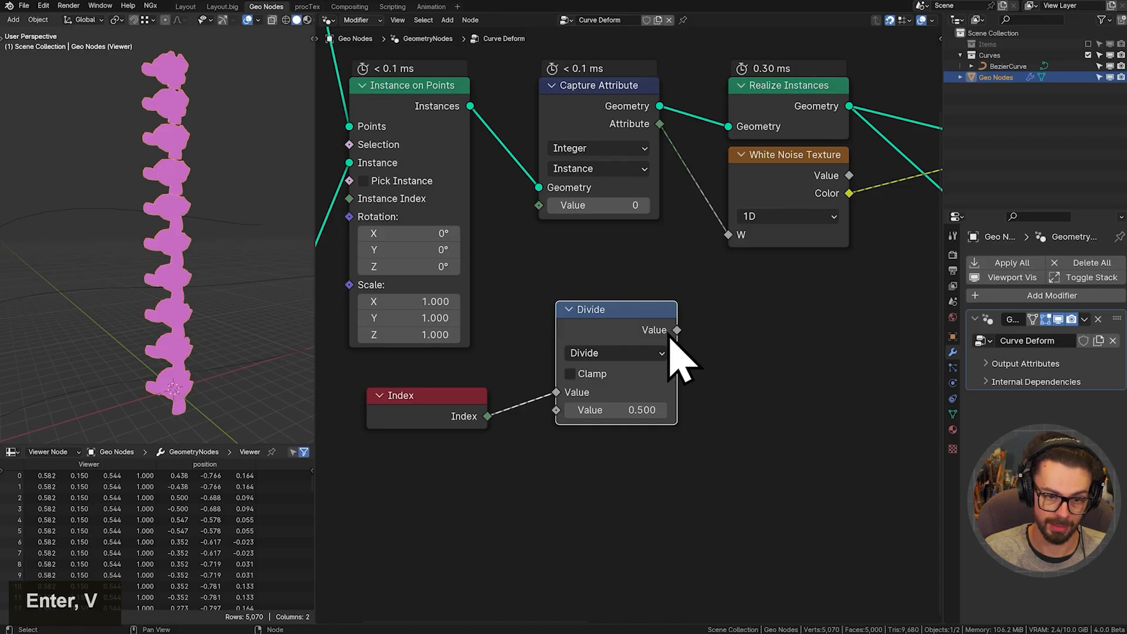
- Connect the Divide result to Capture Attribute's Value, set the divisor to 3.4, and move the Divide node down
left_click_drag(676, 330, 539, 205)
left_click_drag(586, 410, 624, 410)
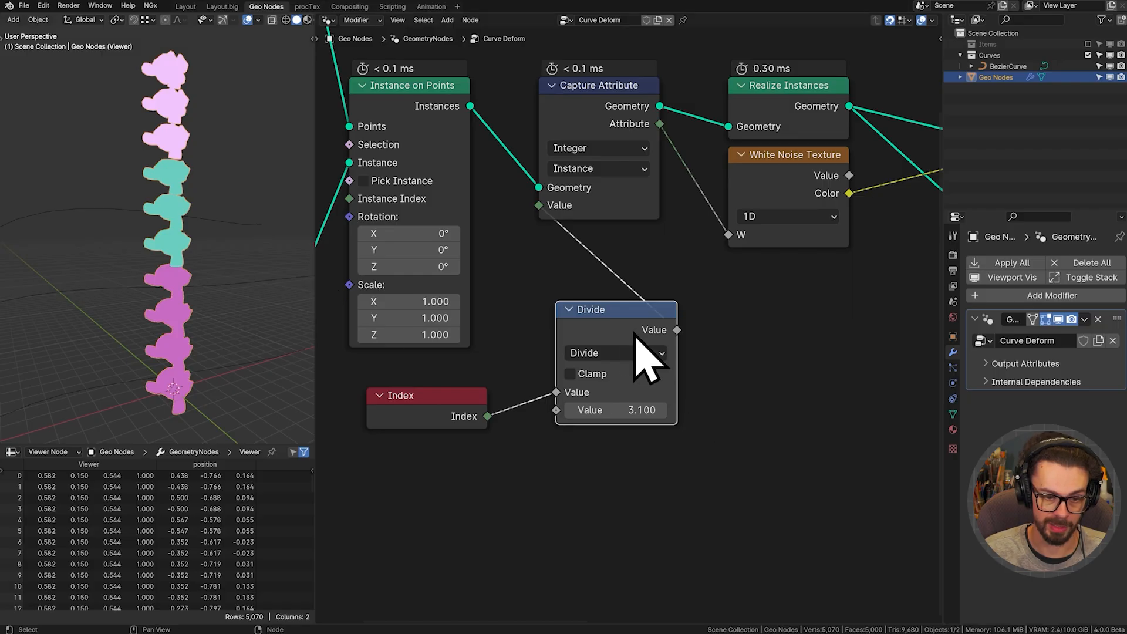
left_click_drag(637, 328, 616, 363)
mouse_move(649, 445)
left_mouse_down()
mouse_move(664, 445)
mouse_move(654, 445)
left_mouse_up()
- Annotate the three coloured Suzanne groups with 0, 1 and 2 from the lowest up, and erase the annotations
key("d")
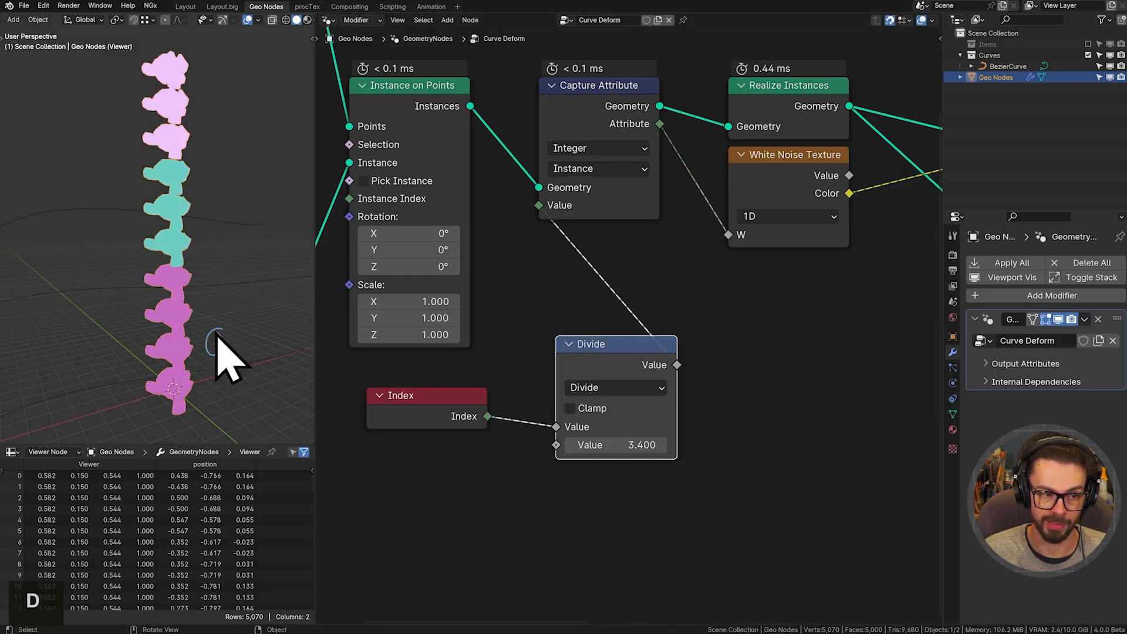
left_click_drag(217, 333, 215, 330)
left_click_drag(214, 224, 214, 241)
mouse_move(199, 107)
left_mouse_down()
mouse_move(221, 98)
mouse_move(224, 123)
left_mouse_up()
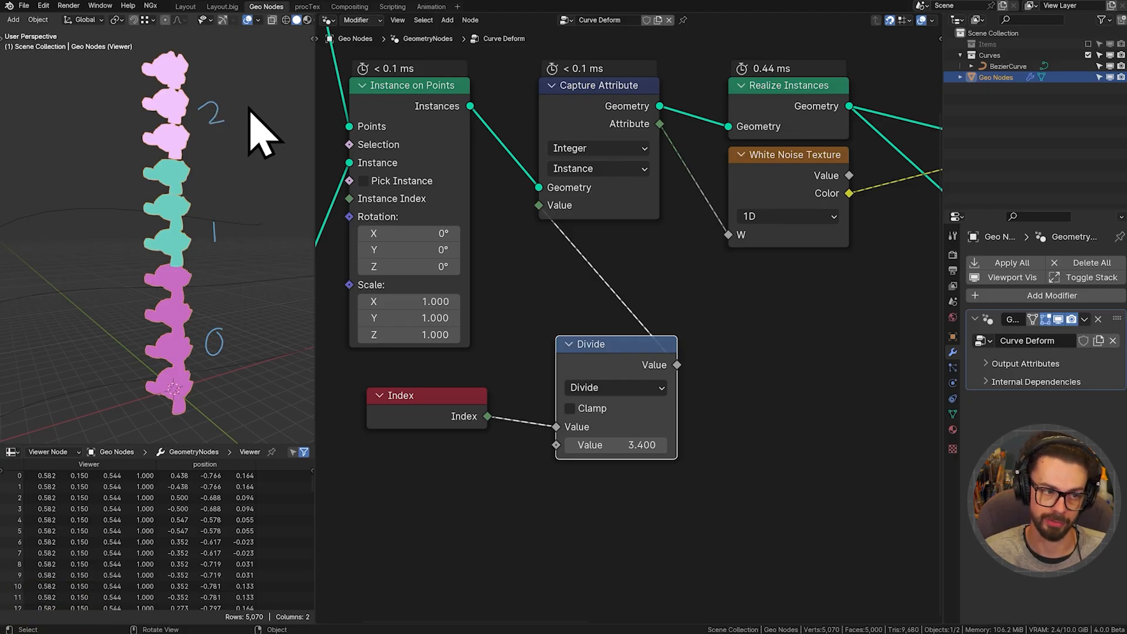
key("d")
right_click_drag(216, 72, 226, 346)
- Delete the Viewer and White Noise Texture nodes and connect the captured Attribute to Bounding Box Group Index's Group Index input
scroll(753, 250, "down", 3)
mouse_move(724, 241)
middle_mouse_down()
mouse_move(657, 267)
mouse_move(431, 255)
middle_mouse_up()
left_click(628, 145)
key("x")
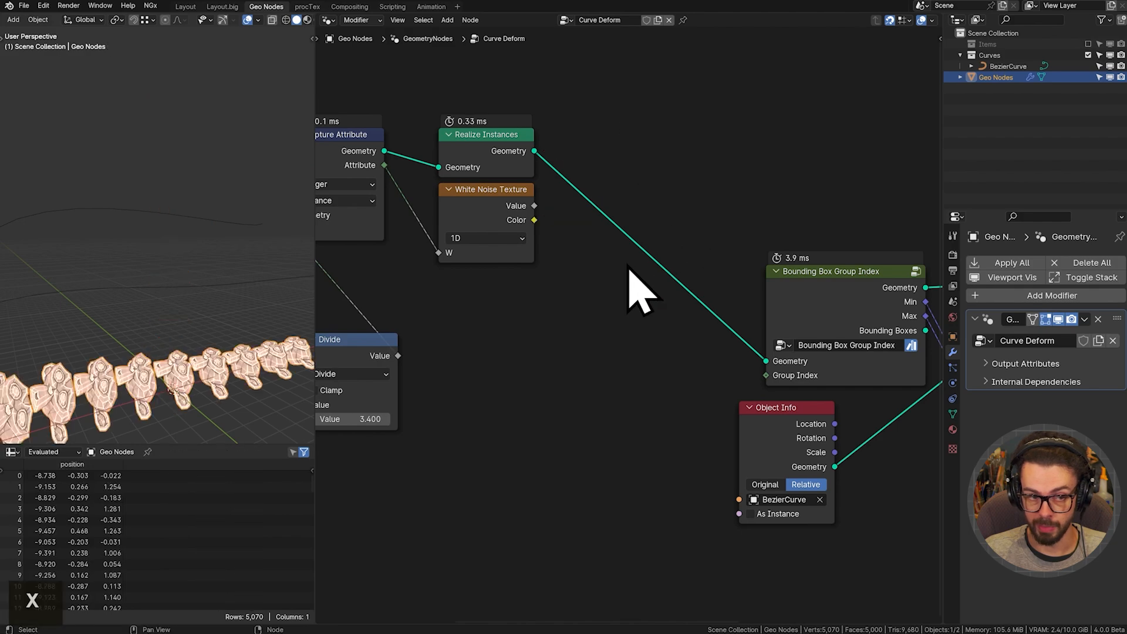
left_click(488, 249)
key("x")
scroll(509, 244, "down", 3)
left_click_drag(450, 193, 752, 359)
- Move the Suzanne instancing nodes, from Mesh Line through Realize Instances, over beside the Bounding Box Group Index node
middle_click_drag(616, 269, 628, 281)
scroll(558, 202, "down", 2)
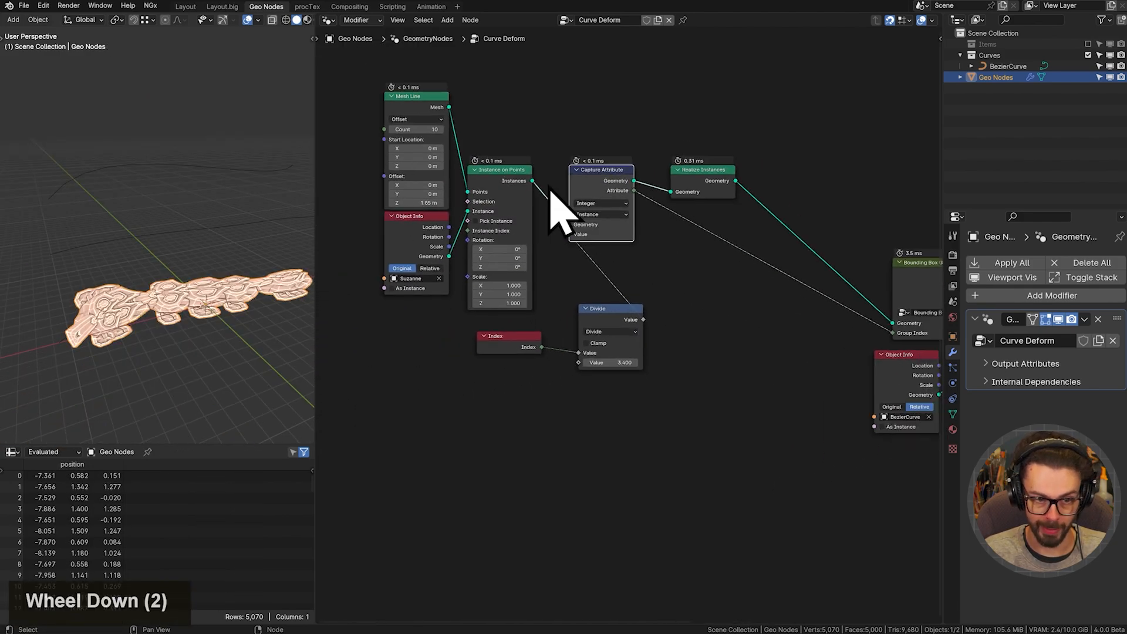
left_click_drag(334, 76, 528, 247)
key("g")
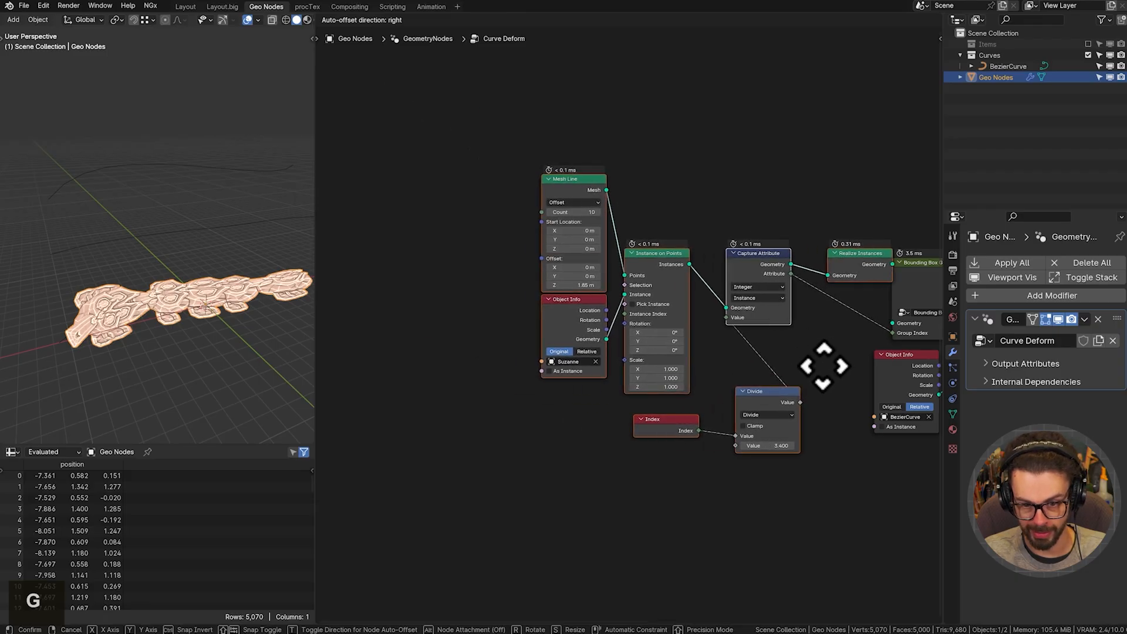
left_click(802, 364)
middle_click_drag(798, 354, 566, 274)
scroll(608, 282, "up", 2)
- Reposition the BezierCurve Object Info node directly beneath the Bounding Box Group Index node
left_click_drag(608, 282, 699, 324)
key("g")
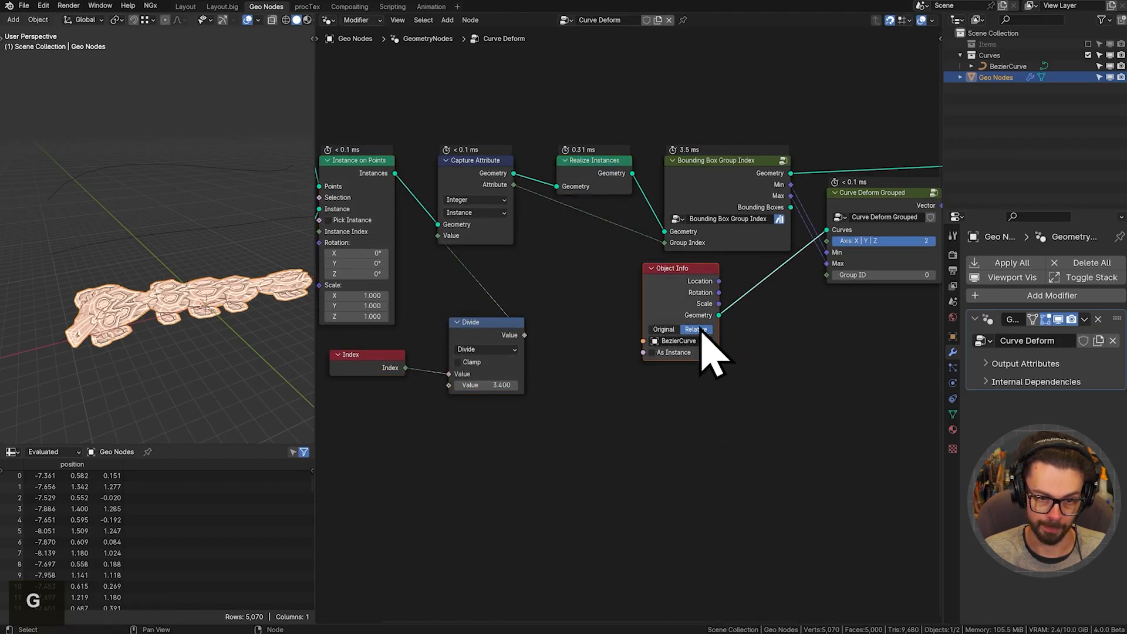
left_click(731, 321)
key("g")
left_click(729, 321)
middle_click_drag(741, 298, 650, 308)
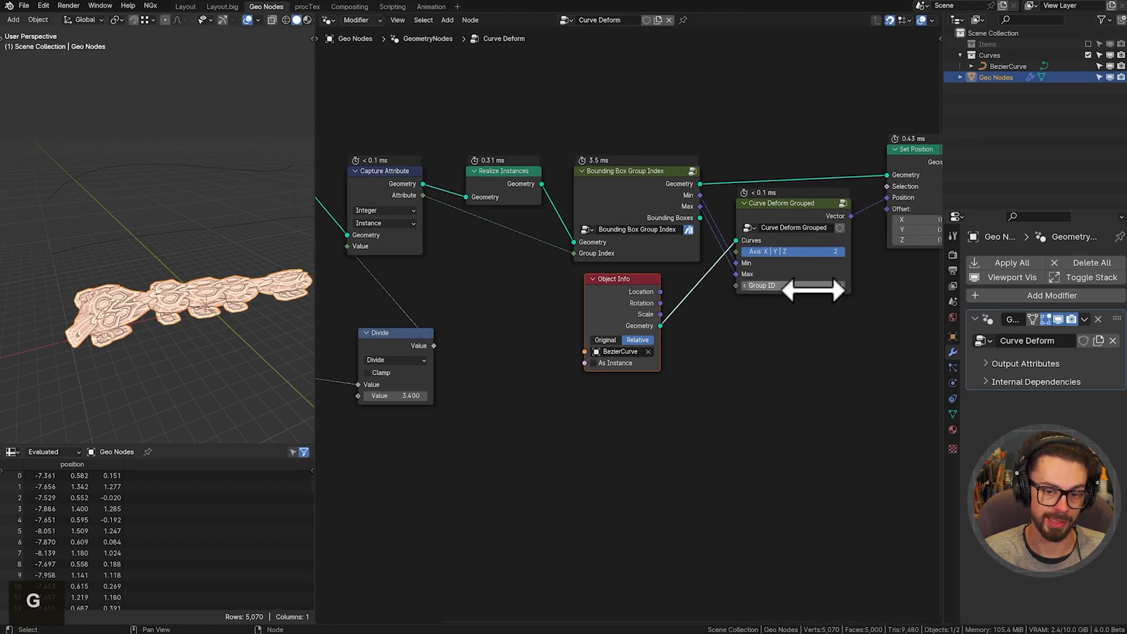
- View the deformed Suzannes up close in wireframe shading
middle_click_drag(795, 287, 805, 367)
middle_click_drag(734, 317, 773, 259)
middle_click_drag(157, 288, 139, 381)
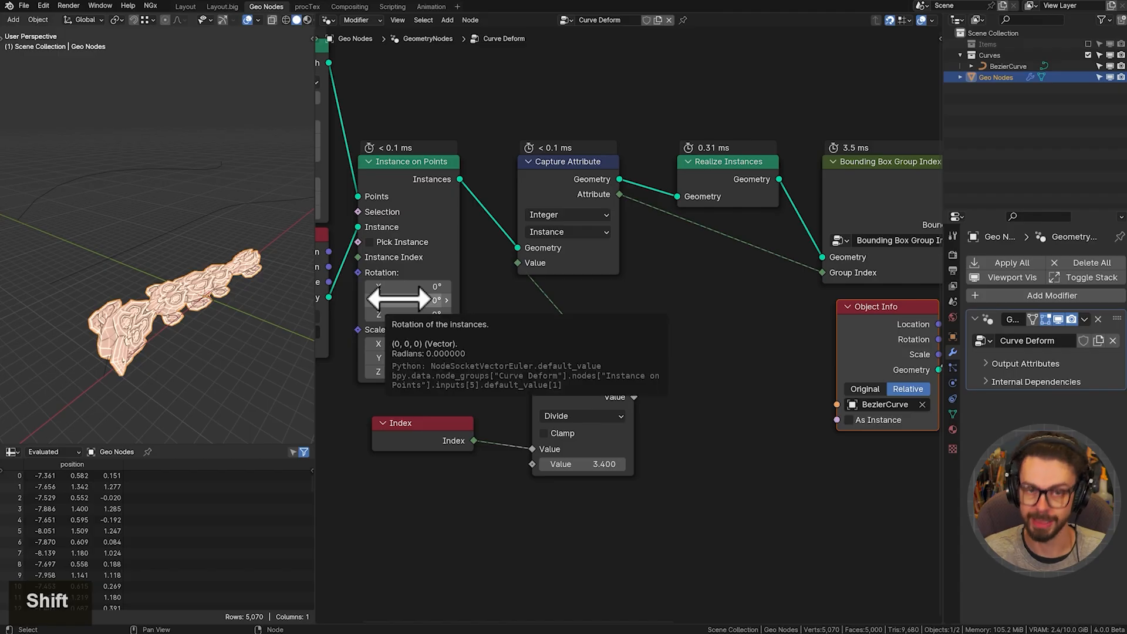
key("z")
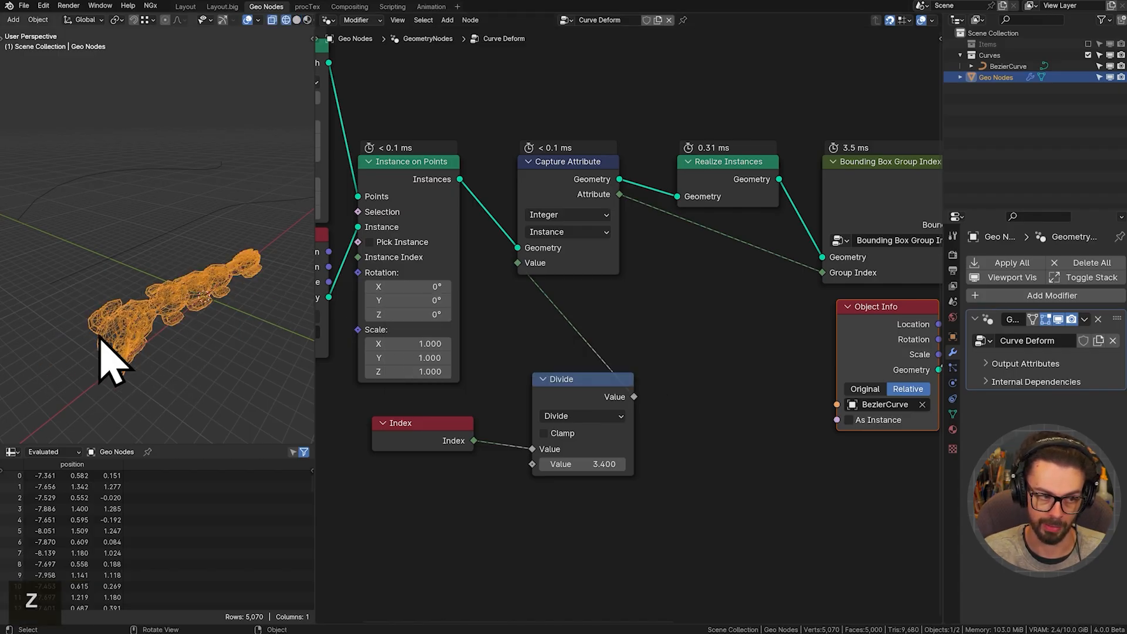
scroll(151, 334, "up", 2)
middle_click_drag(152, 334, 145, 300, "shift")
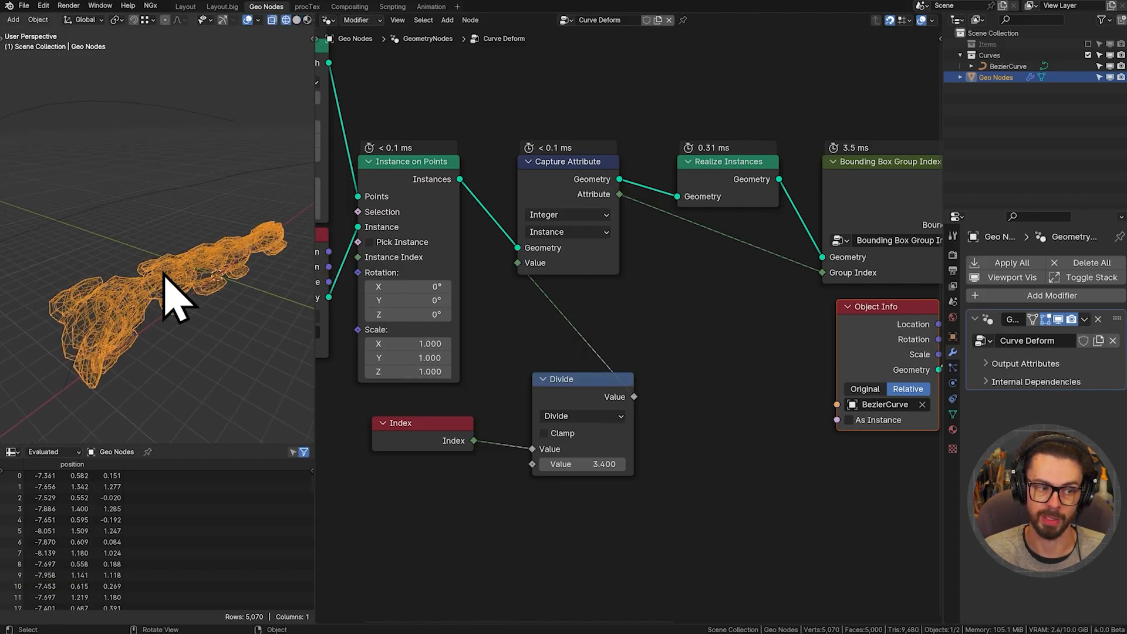
- Add a reroute on the captured Attribute link, move Object Info down, and connect the reroute to Curve Deform Grouped's Group ID
middle_click_drag(469, 242, 437, 222)
right_click_drag(525, 219, 510, 270, "shift")
key("g")
left_click(509, 308)
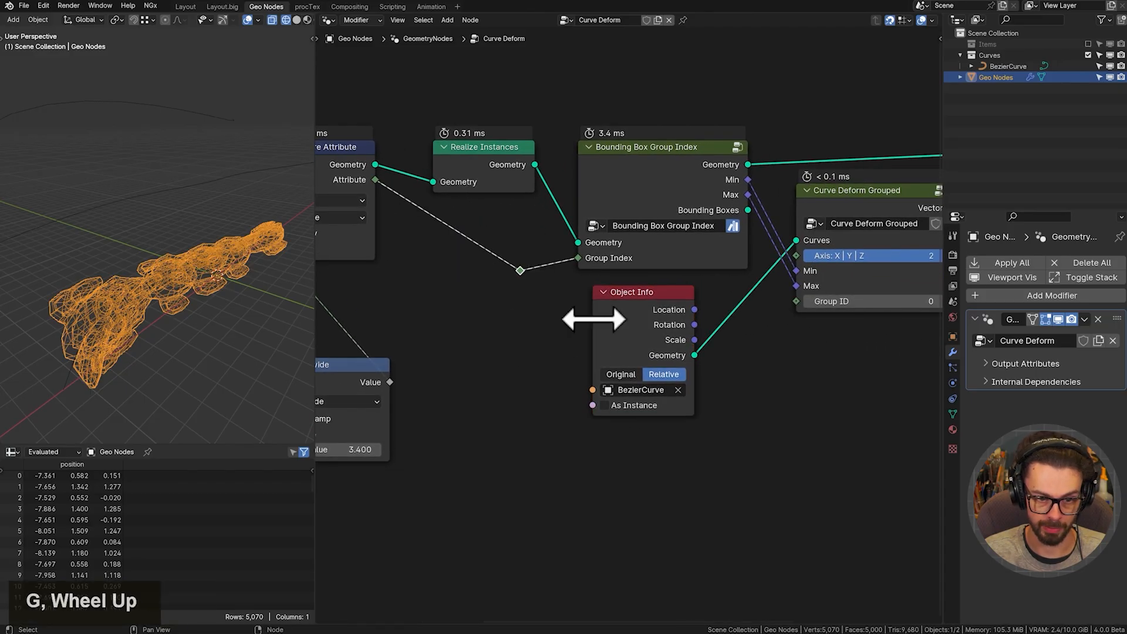
left_click_drag(632, 325, 632, 383)
left_click_drag(520, 271, 796, 302)
middle_click_drag(176, 272, 100, 159)
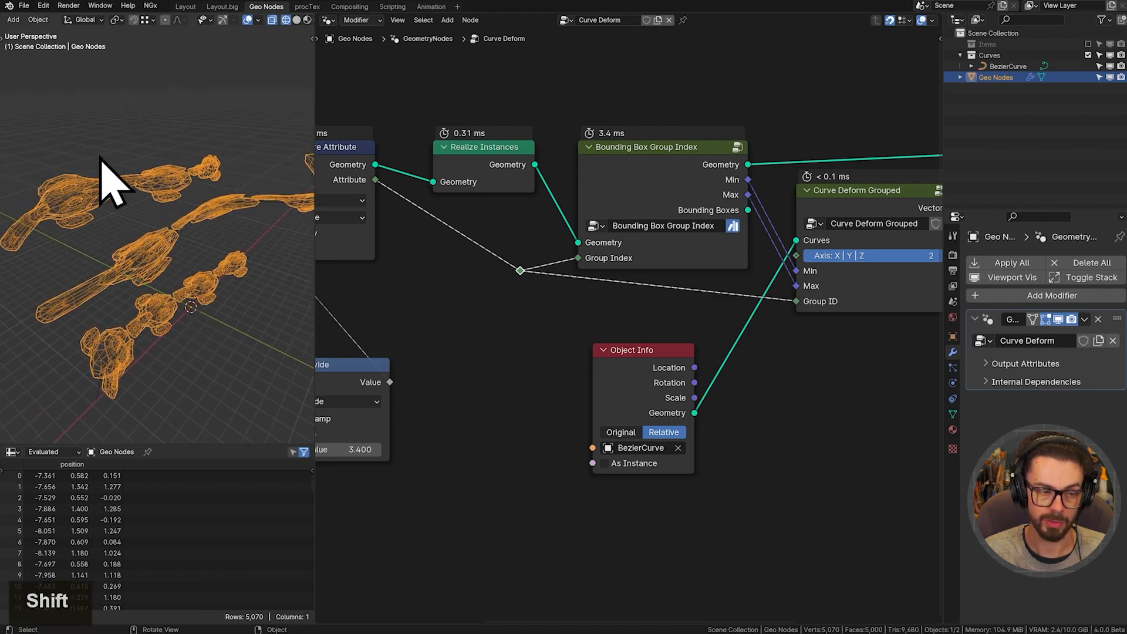
- Set the Divide node's divisor to 3.98
middle_click_drag(527, 328, 668, 338)
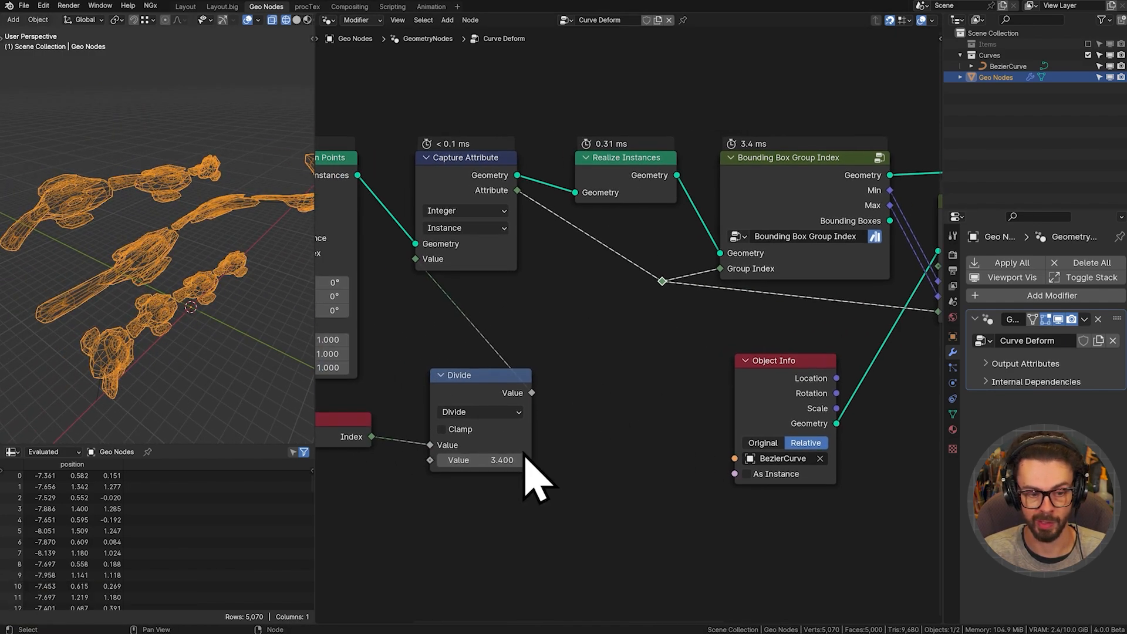
left_click_drag(514, 460, 547, 459, "shift")
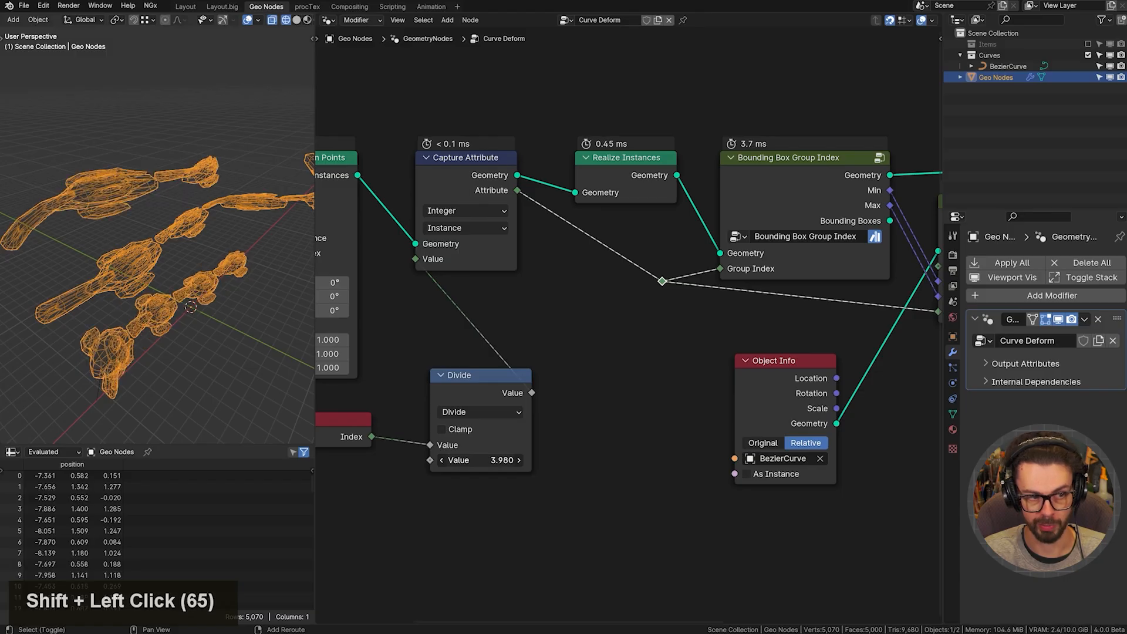
middle_click_drag(210, 317, 185, 298, "shift")
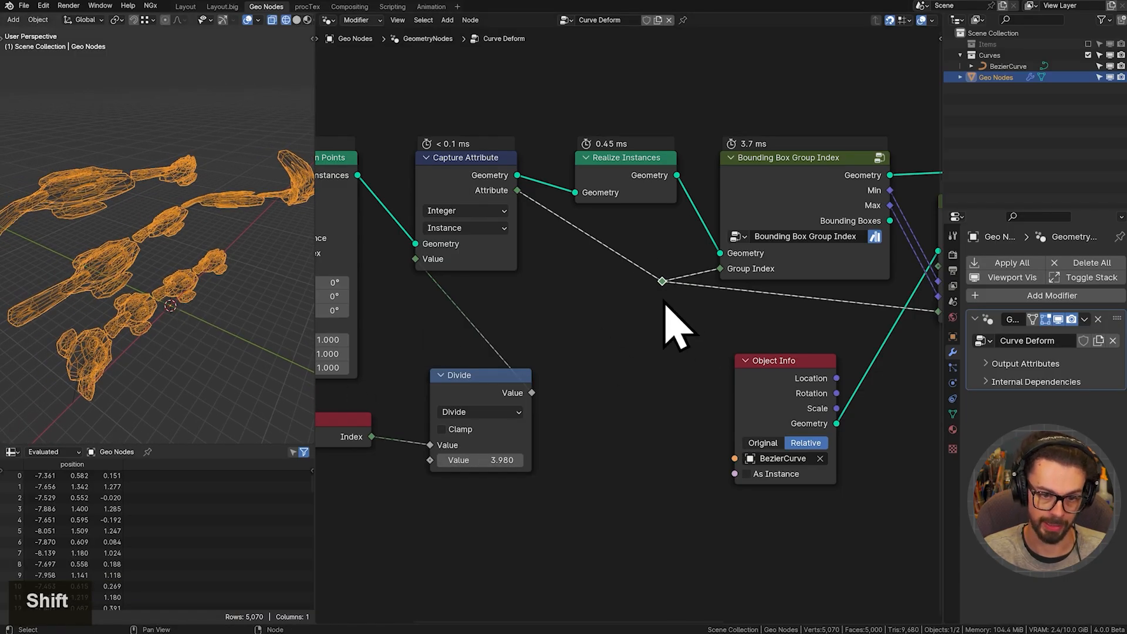
- Move the reroute level with the Group ID input and switch the viewport back to solid shading
key("g")
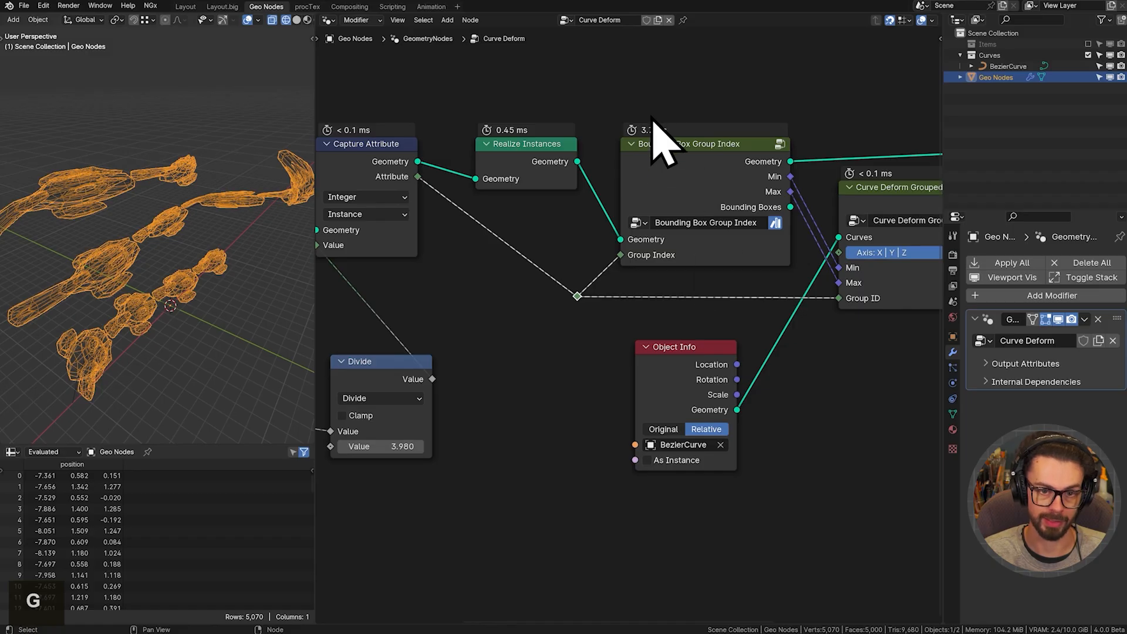
middle_click_drag(728, 169, 614, 176)
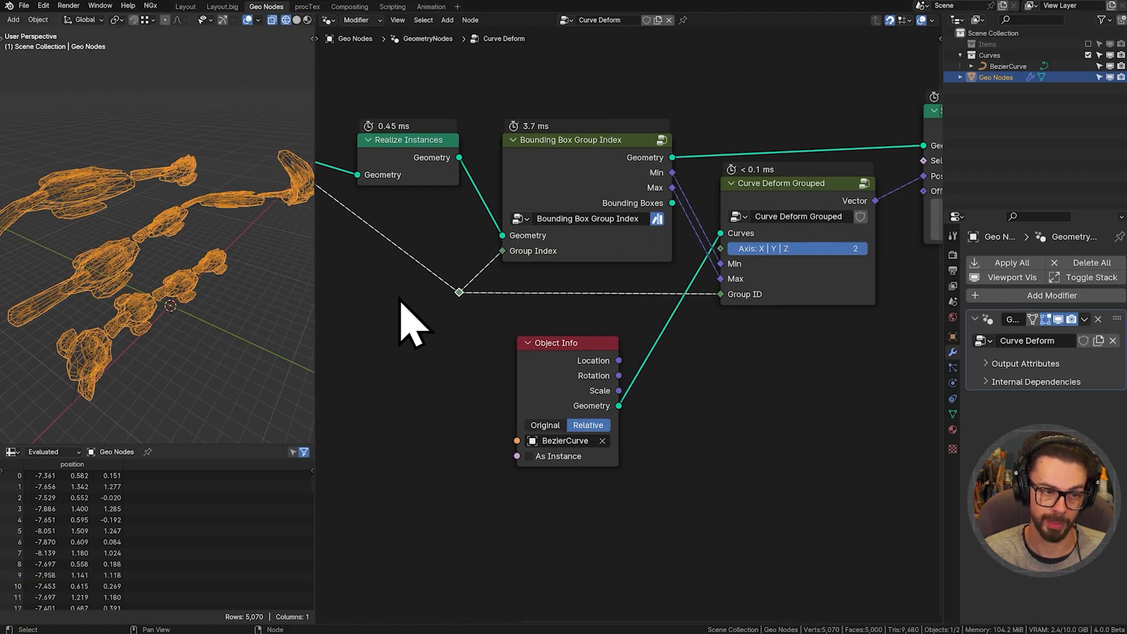
mouse_move(228, 249)
middle_mouse_down()
mouse_move(245, 231)
mouse_move(209, 244)
mouse_move(156, 239)
mouse_move(199, 250)
mouse_move(181, 239)
middle_mouse_up()
key("z")
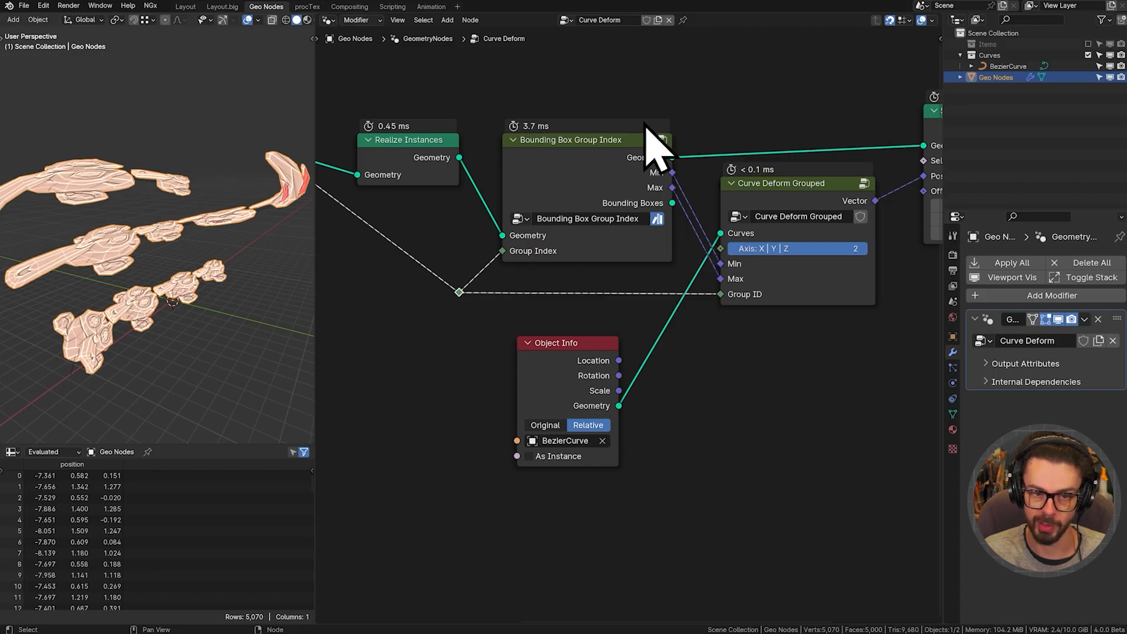
- Move the BezierCurve Object Info node above the Bounding Box Group Index node
left_click(602, 144)
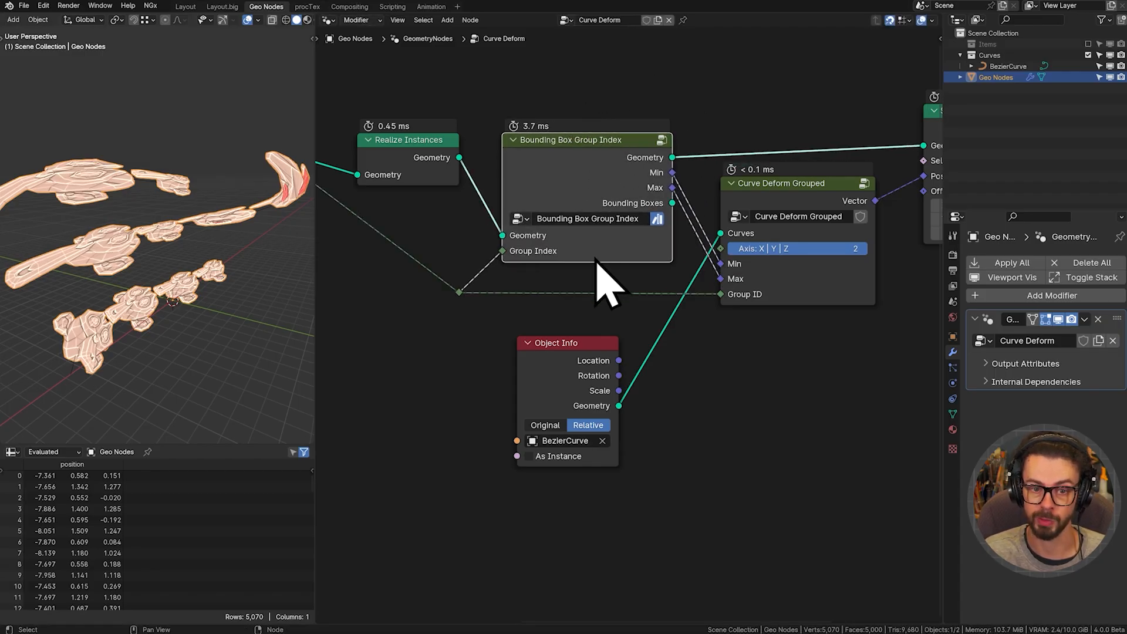
middle_click_drag(675, 245, 578, 273)
left_click_drag(698, 218, 682, 217)
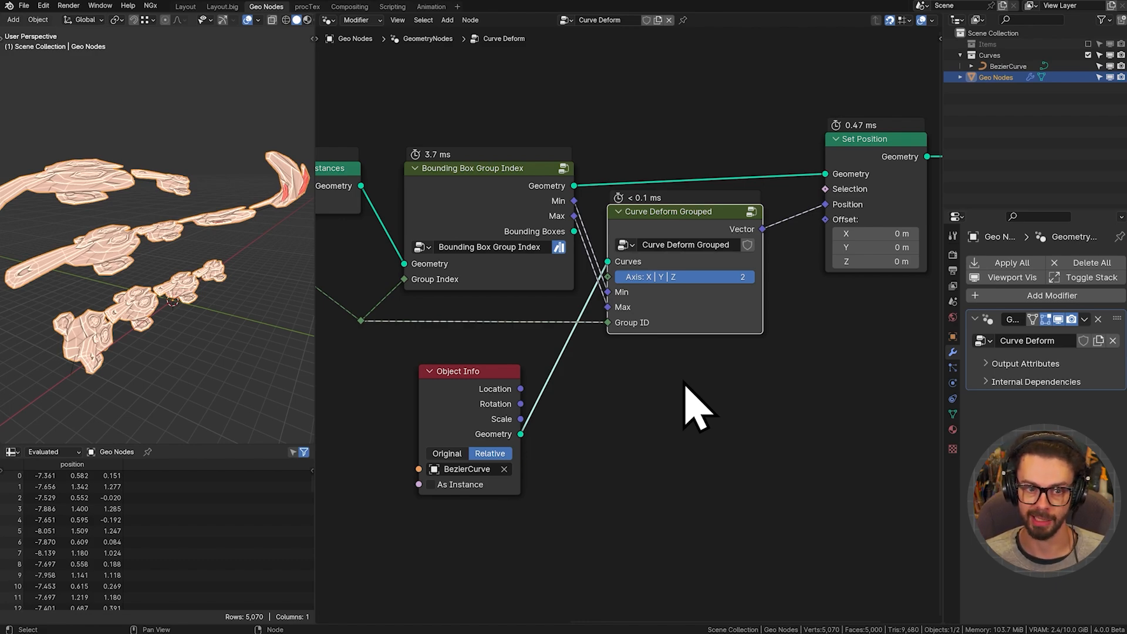
middle_click_drag(545, 226, 591, 310)
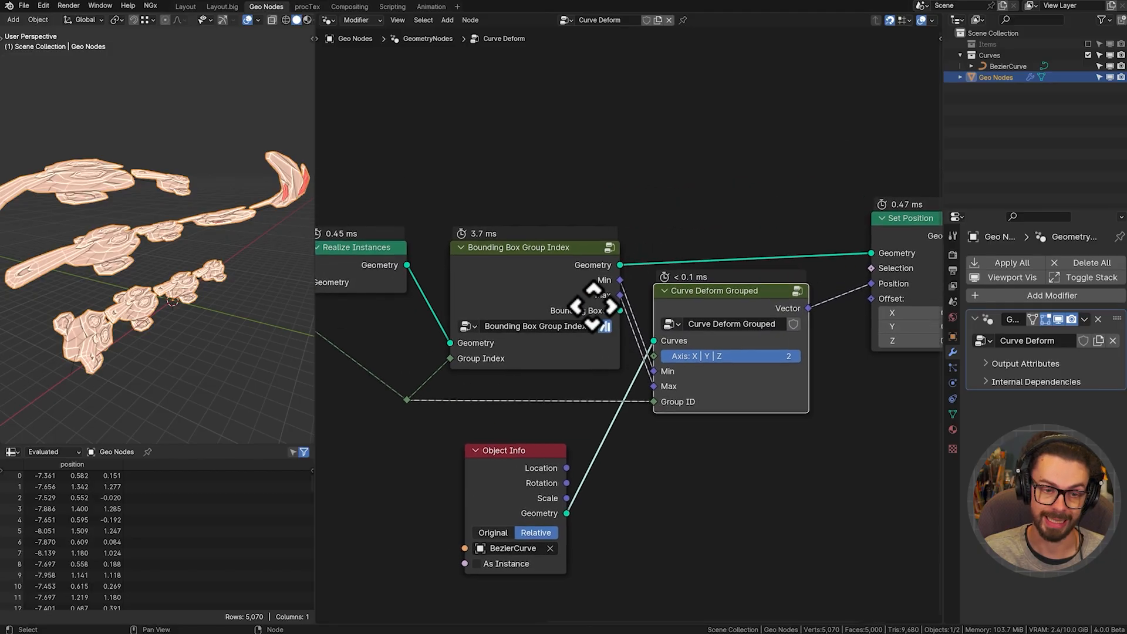
left_click_drag(501, 449, 544, 87)
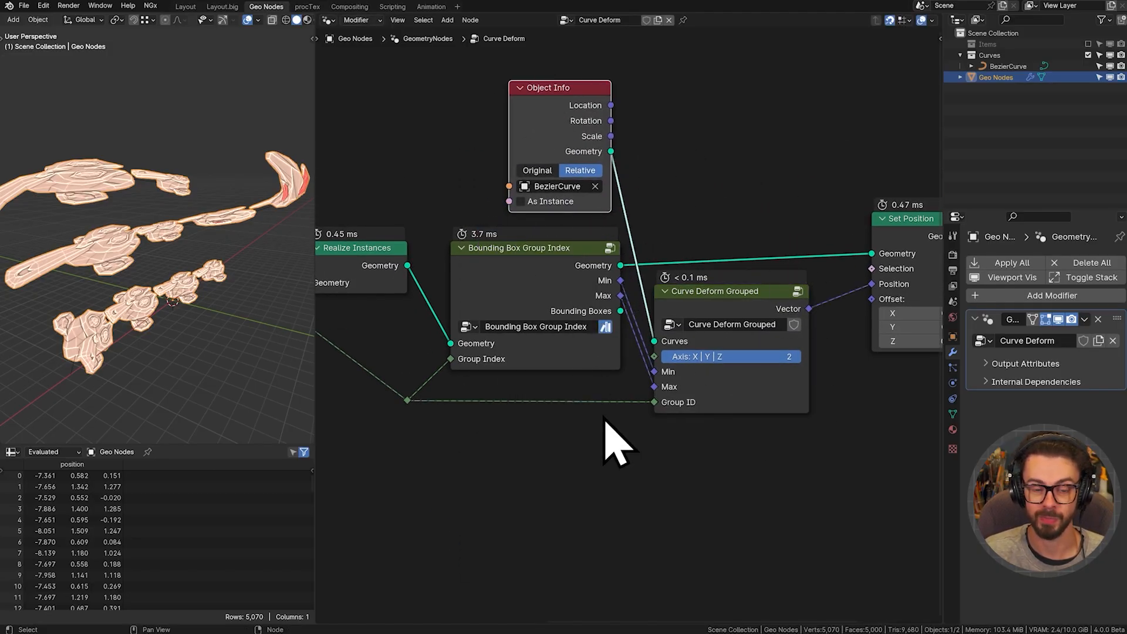
- Mark the Curve Deform Grouped node group as an asset
scroll(591, 415, "up", 5)
middle_click_drag(560, 417, 546, 430)
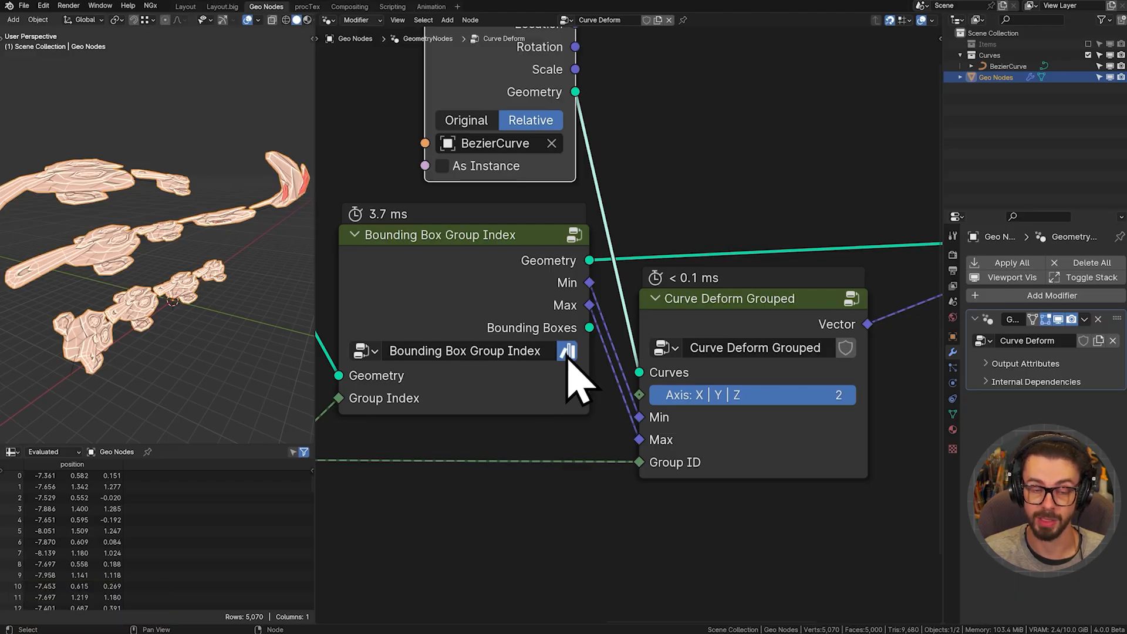
right_click(719, 349)
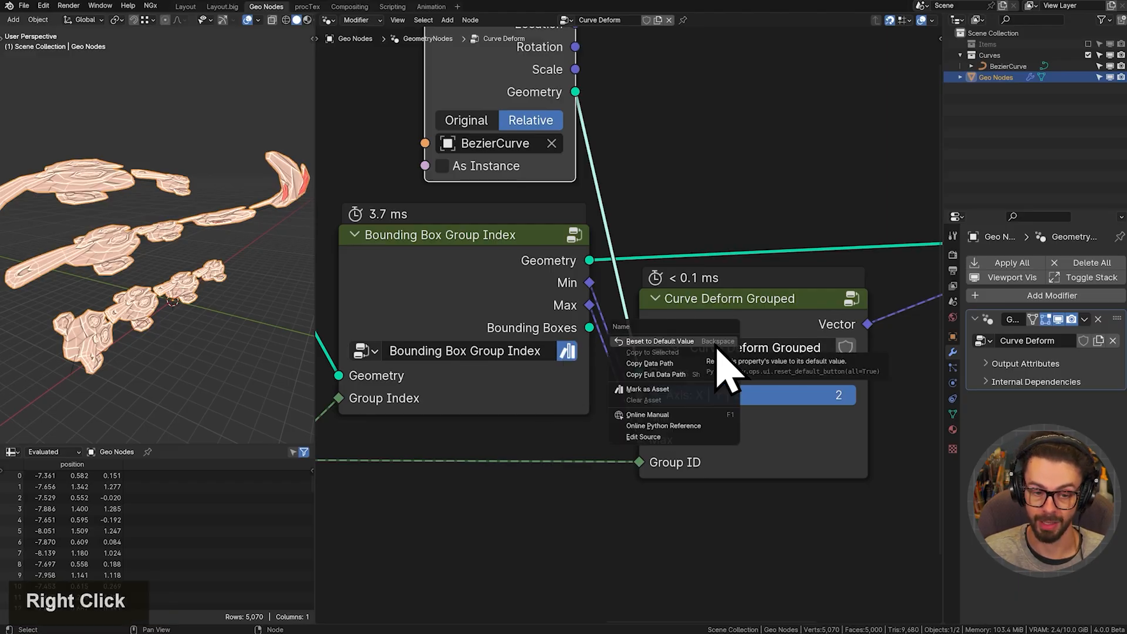
left_click(690, 390)
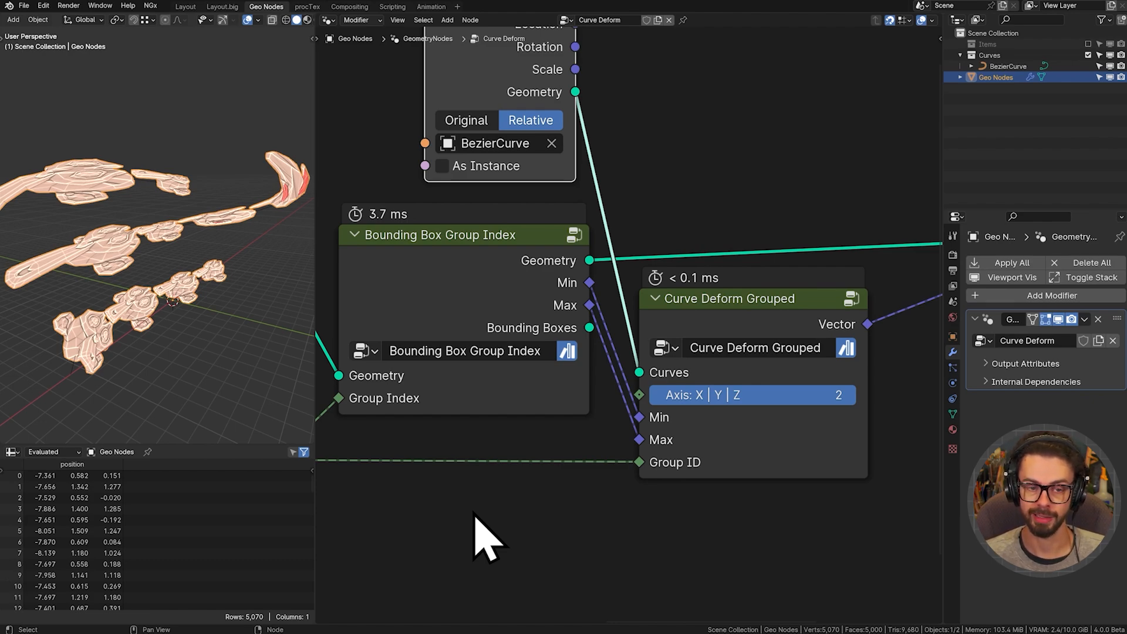
scroll(674, 222, "up", 5, "shift")
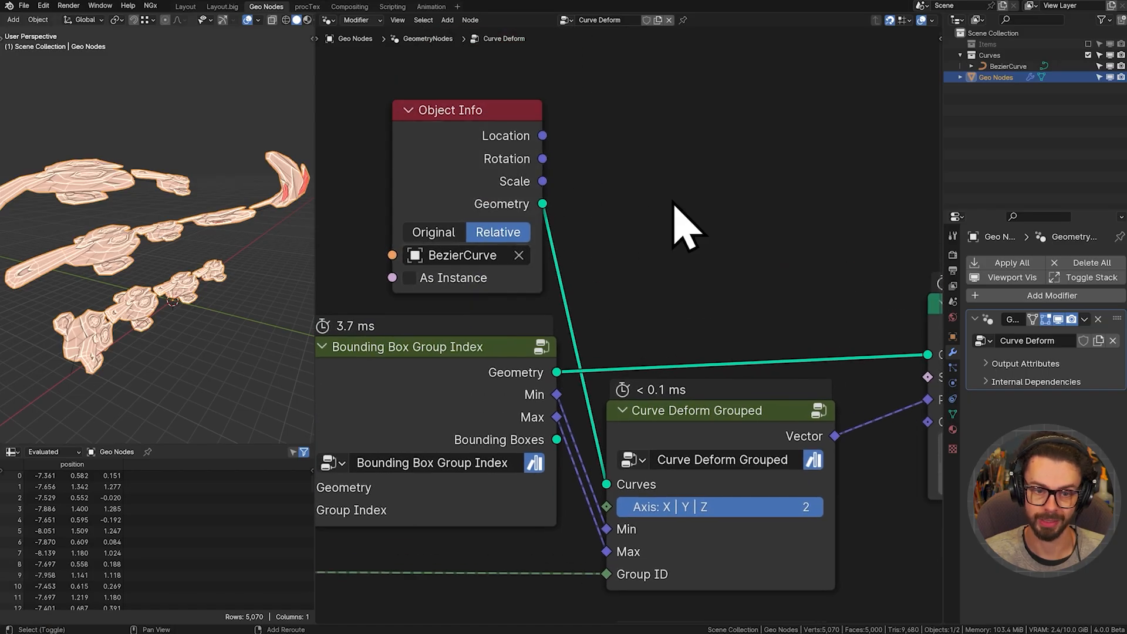
key("shift+a")
mouse_move(667, 281)
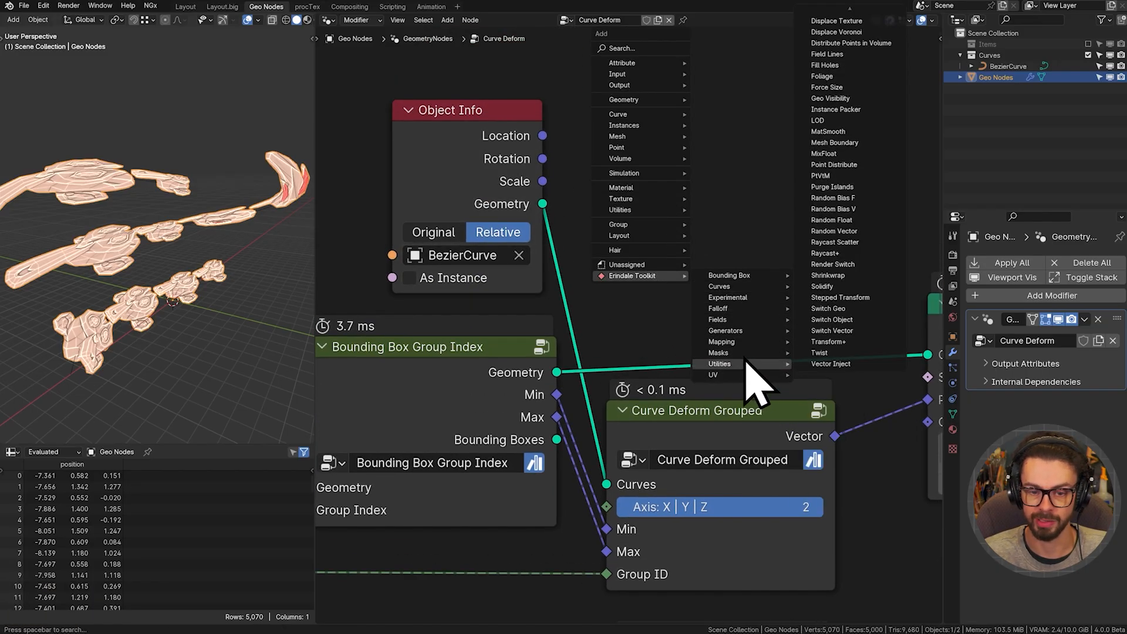
mouse_move(749, 353)
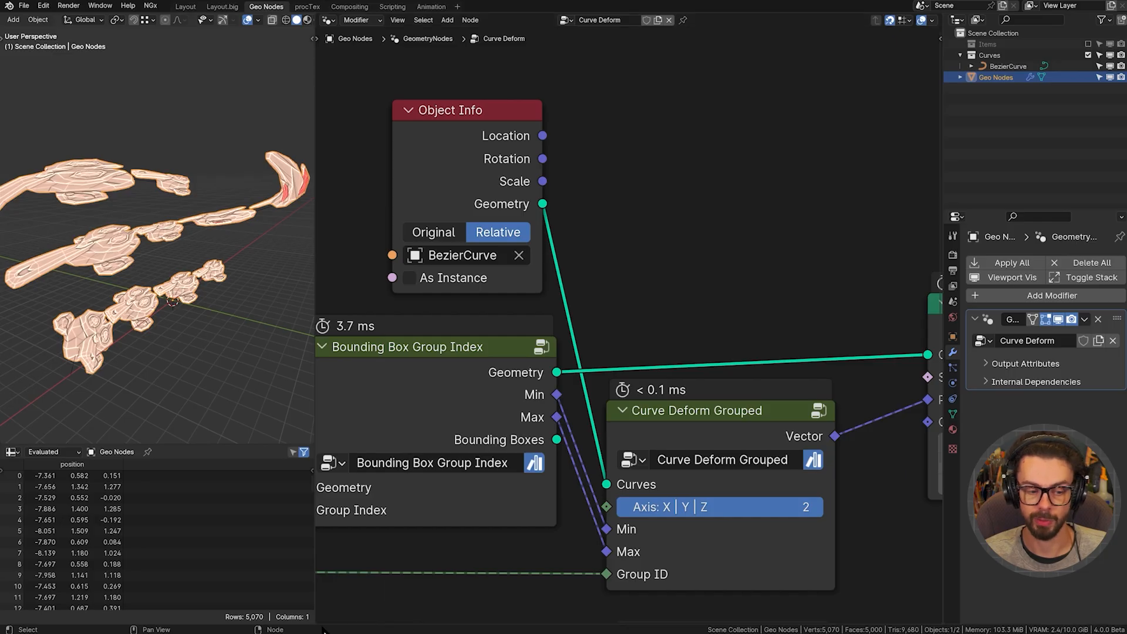
- Split the node editor area horizontally and turn the lower part into an Asset Browser
left_click_drag(322, 621, 332, 464)
left_click(329, 464)
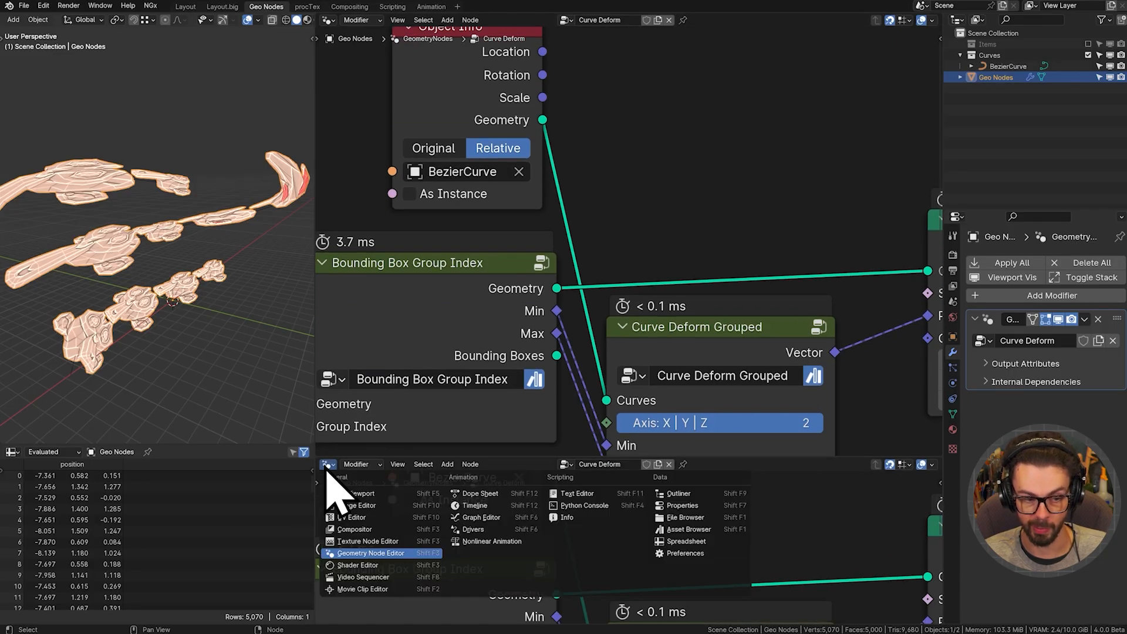
left_click(685, 530)
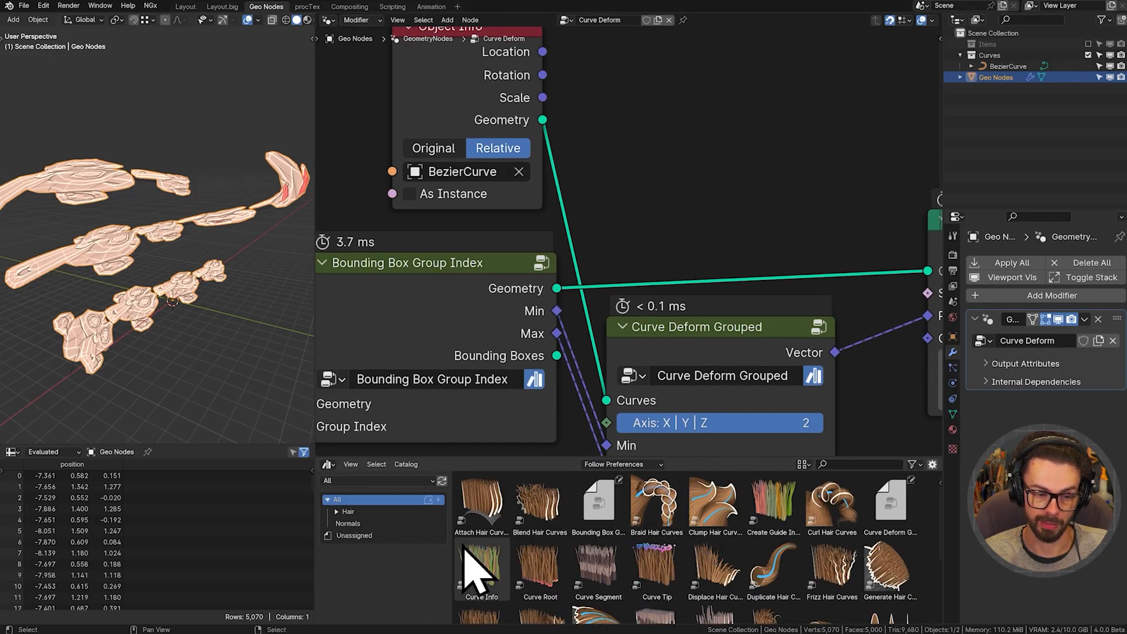
- Add the Clump Hair Curves asset to the node tree, move it above Curve Deform Grouped, and delete it
left_click_drag(713, 504, 759, 131)
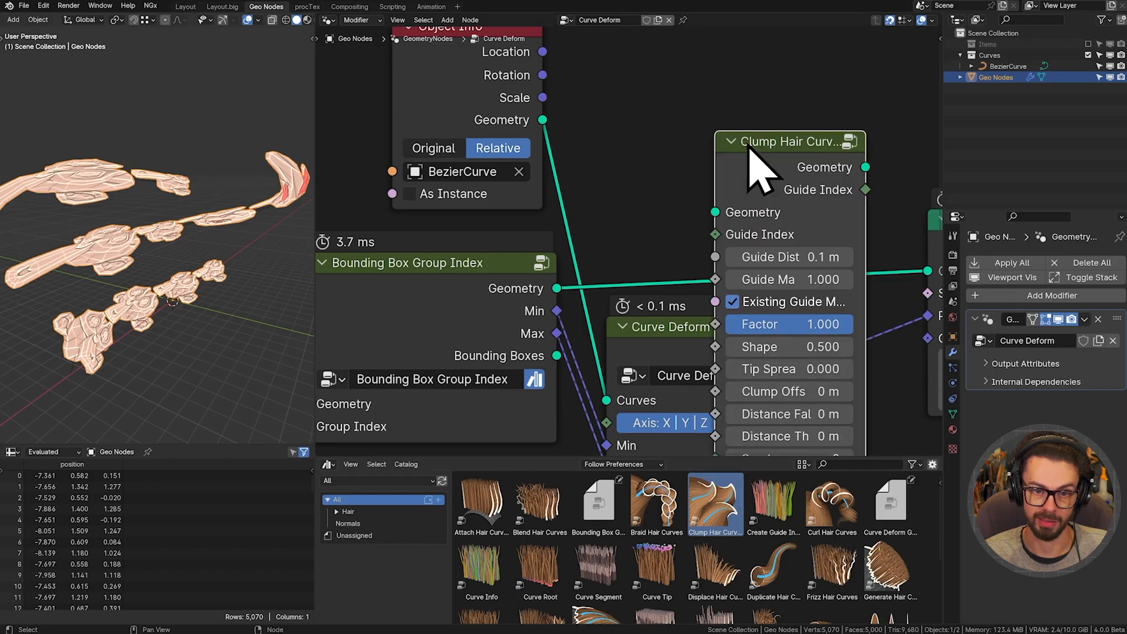
scroll(754, 215, "down", 5)
middle_click_drag(753, 216, 715, 255)
left_click_drag(691, 226, 690, 48)
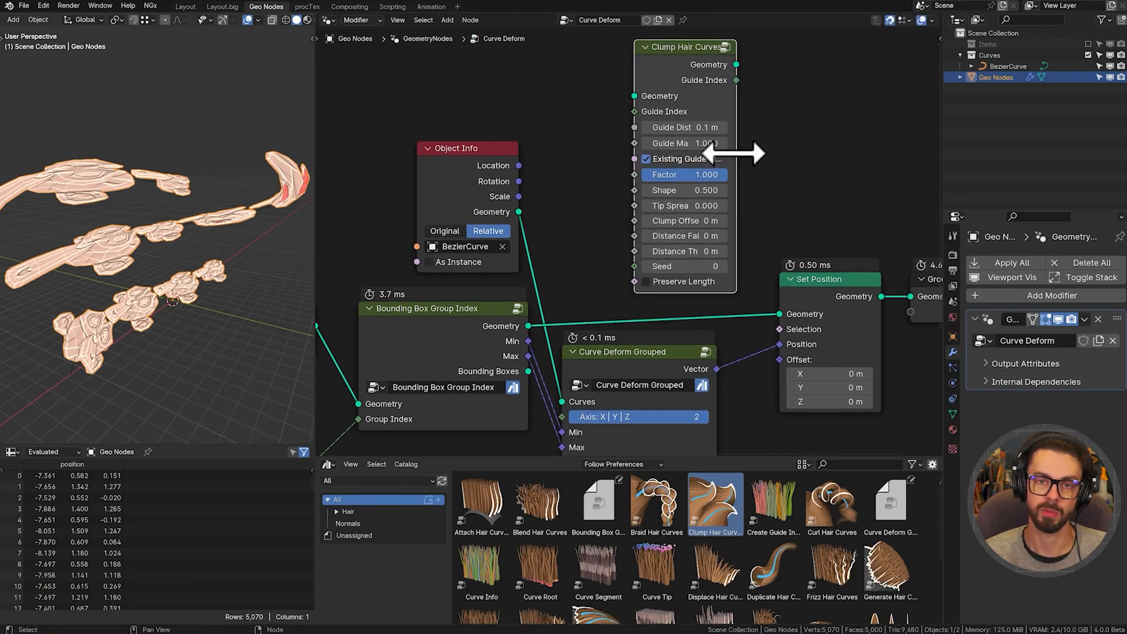
key("x")
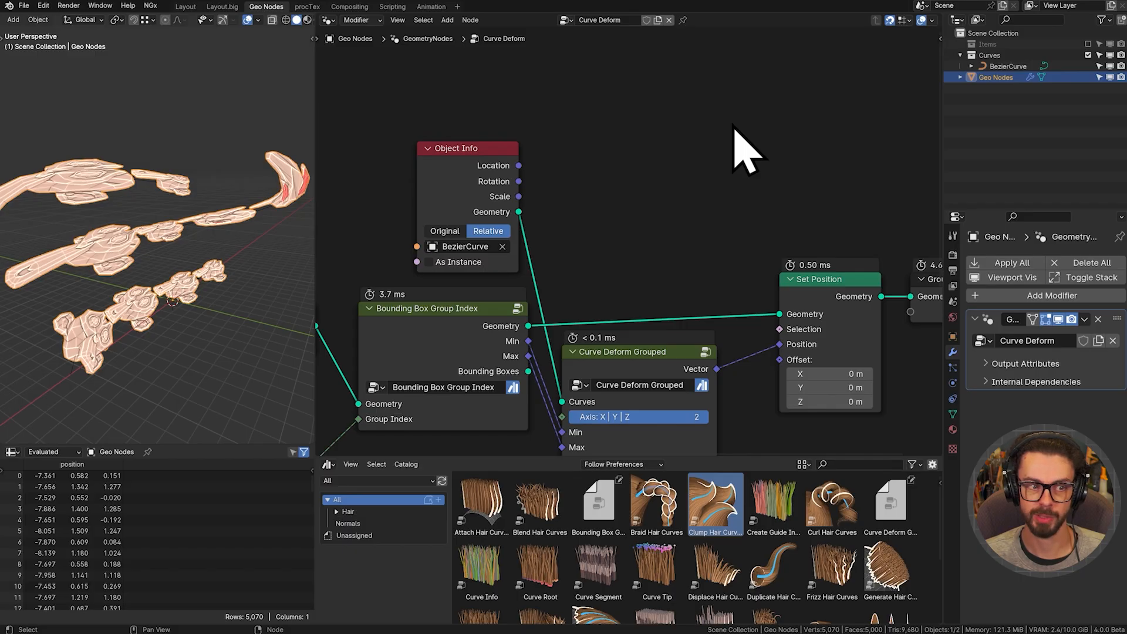
middle_click_drag(706, 257, 725, 140)
middle_click_drag(389, 299, 604, 290)
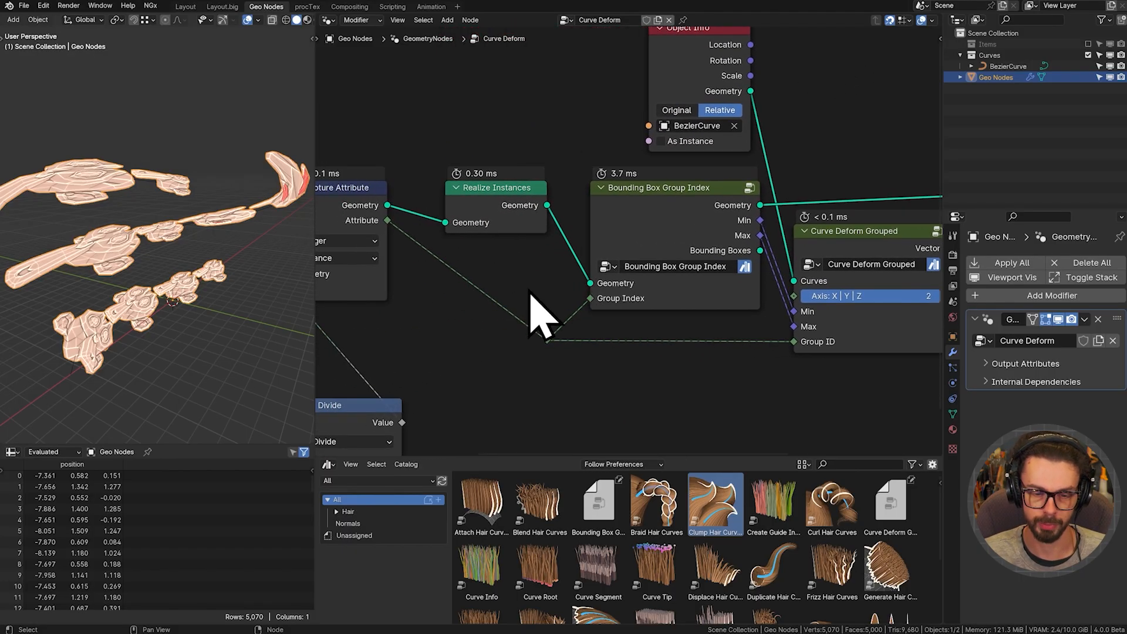
middle_click_drag(515, 271, 428, 272)
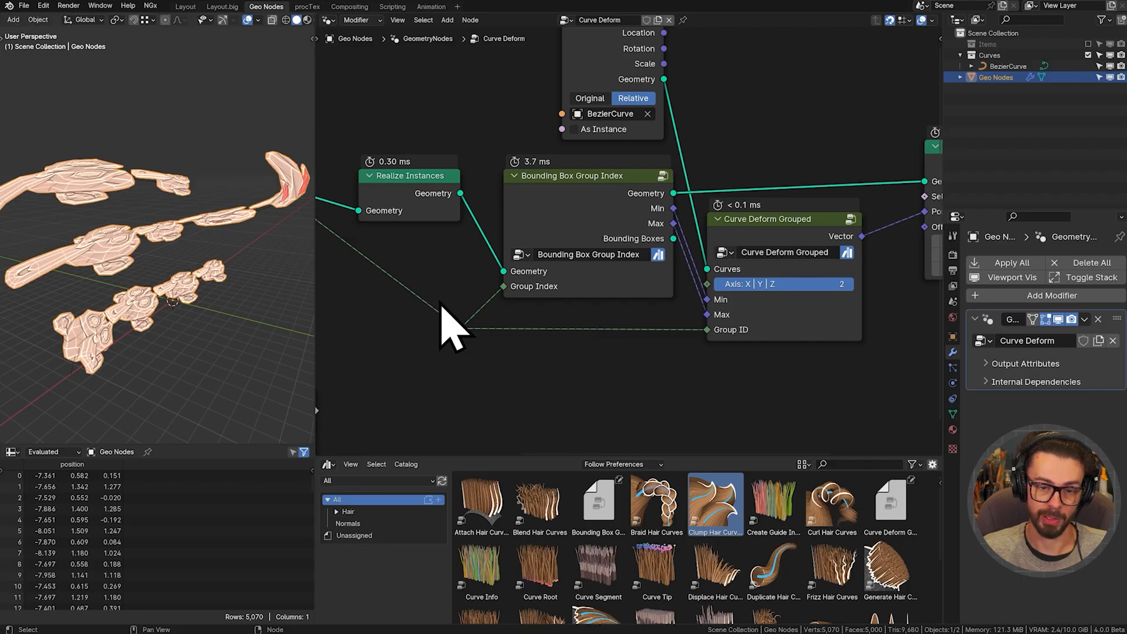